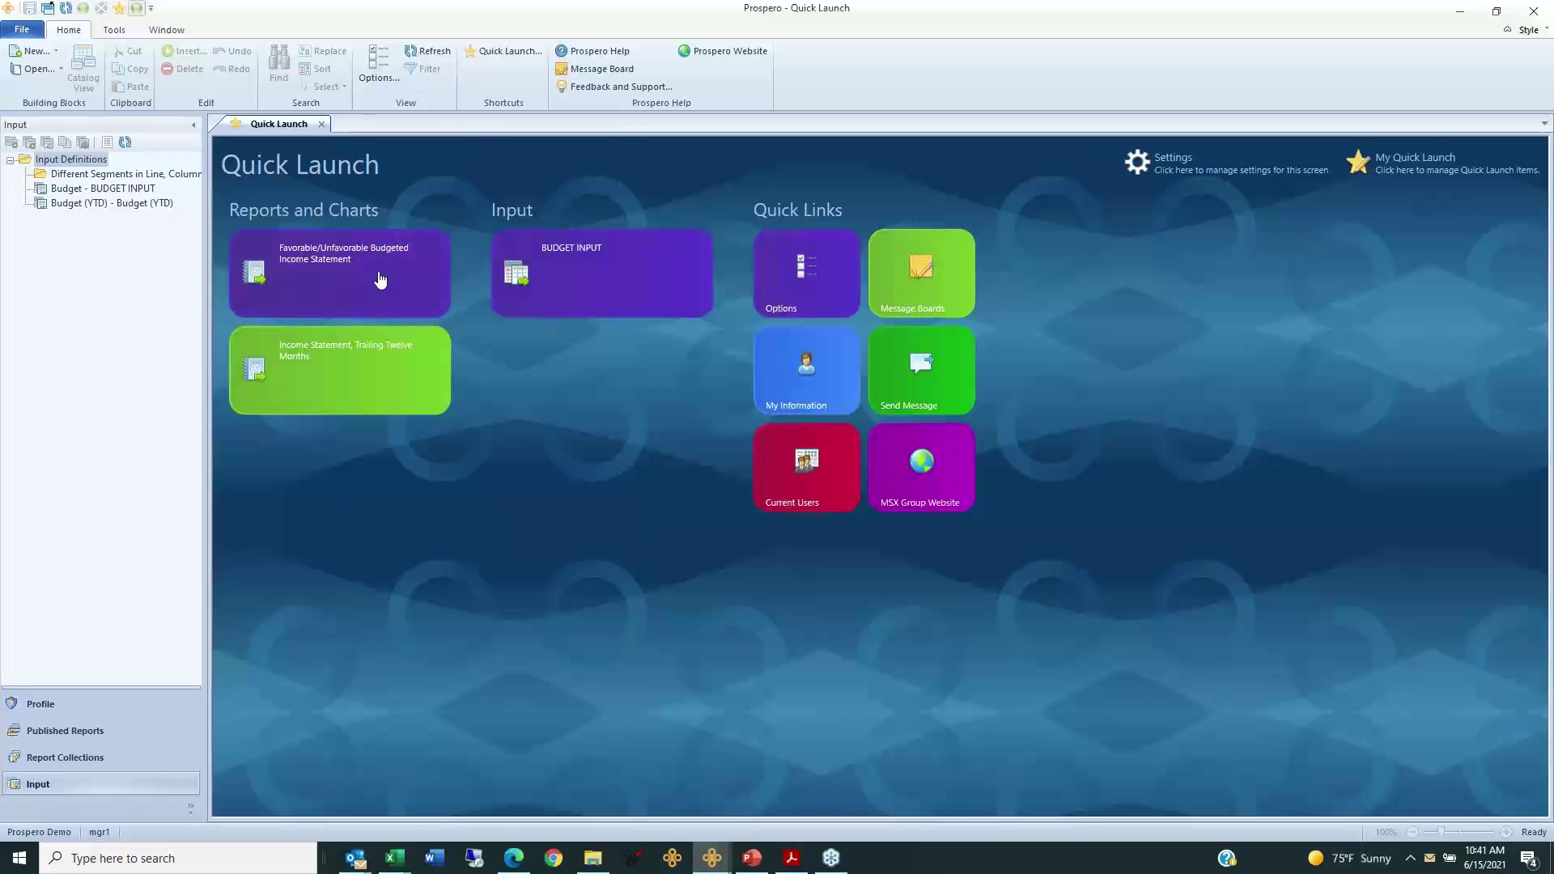
Step: Open the Favorable/Unfavorable Budgeted Income Statement report options and set the Company segment to 1, Prospero US
{"action": "left_click", "coordinate": [333, 268]}
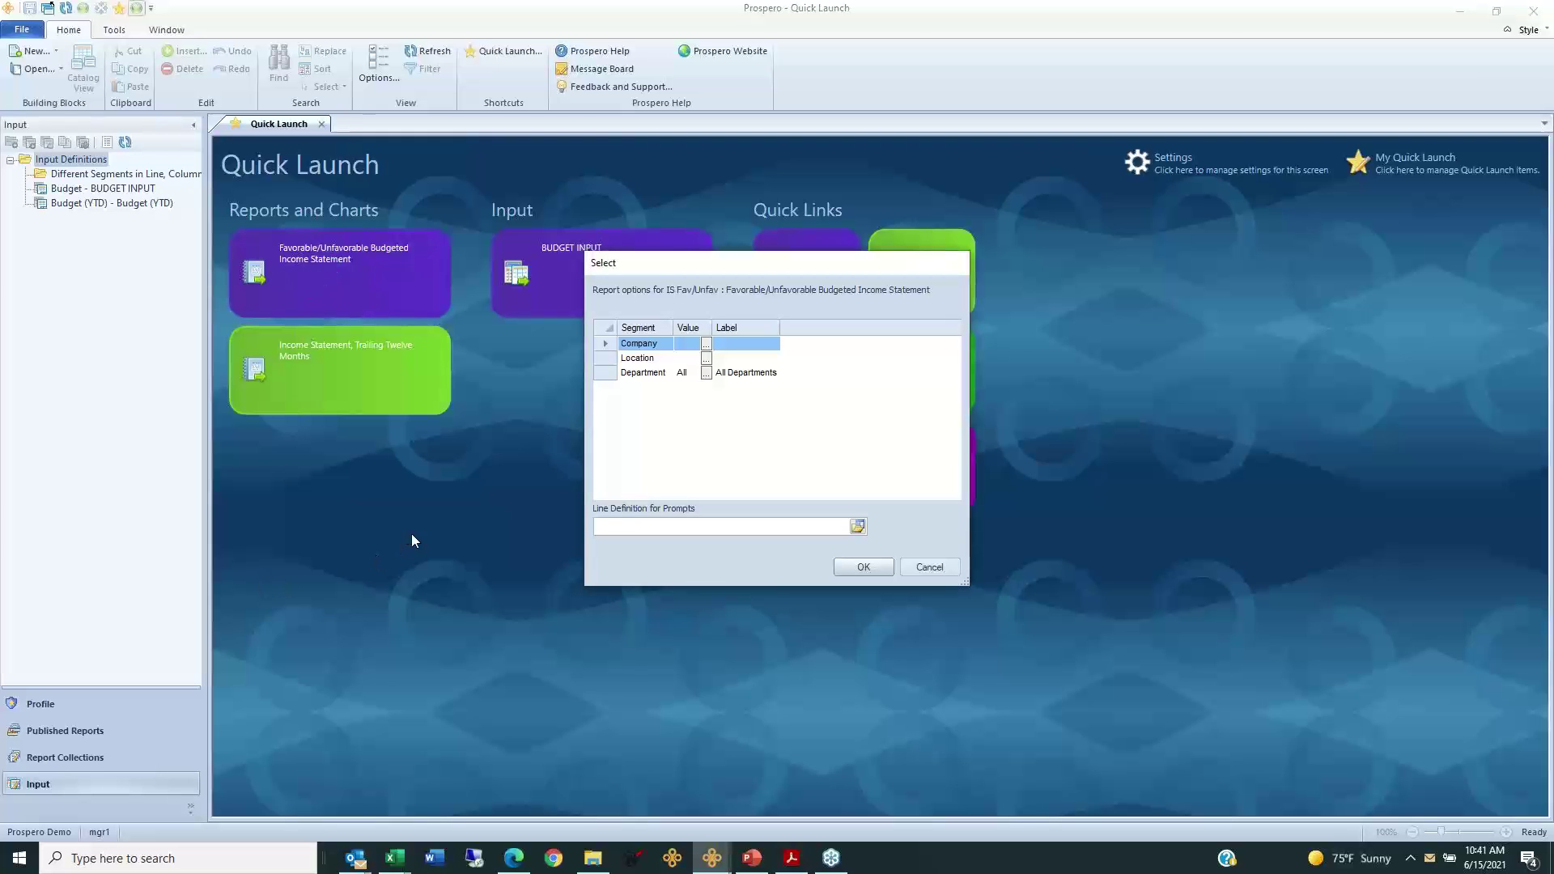
{"action": "left_click", "coordinate": [681, 348]}
{"action": "type", "text": "1"}
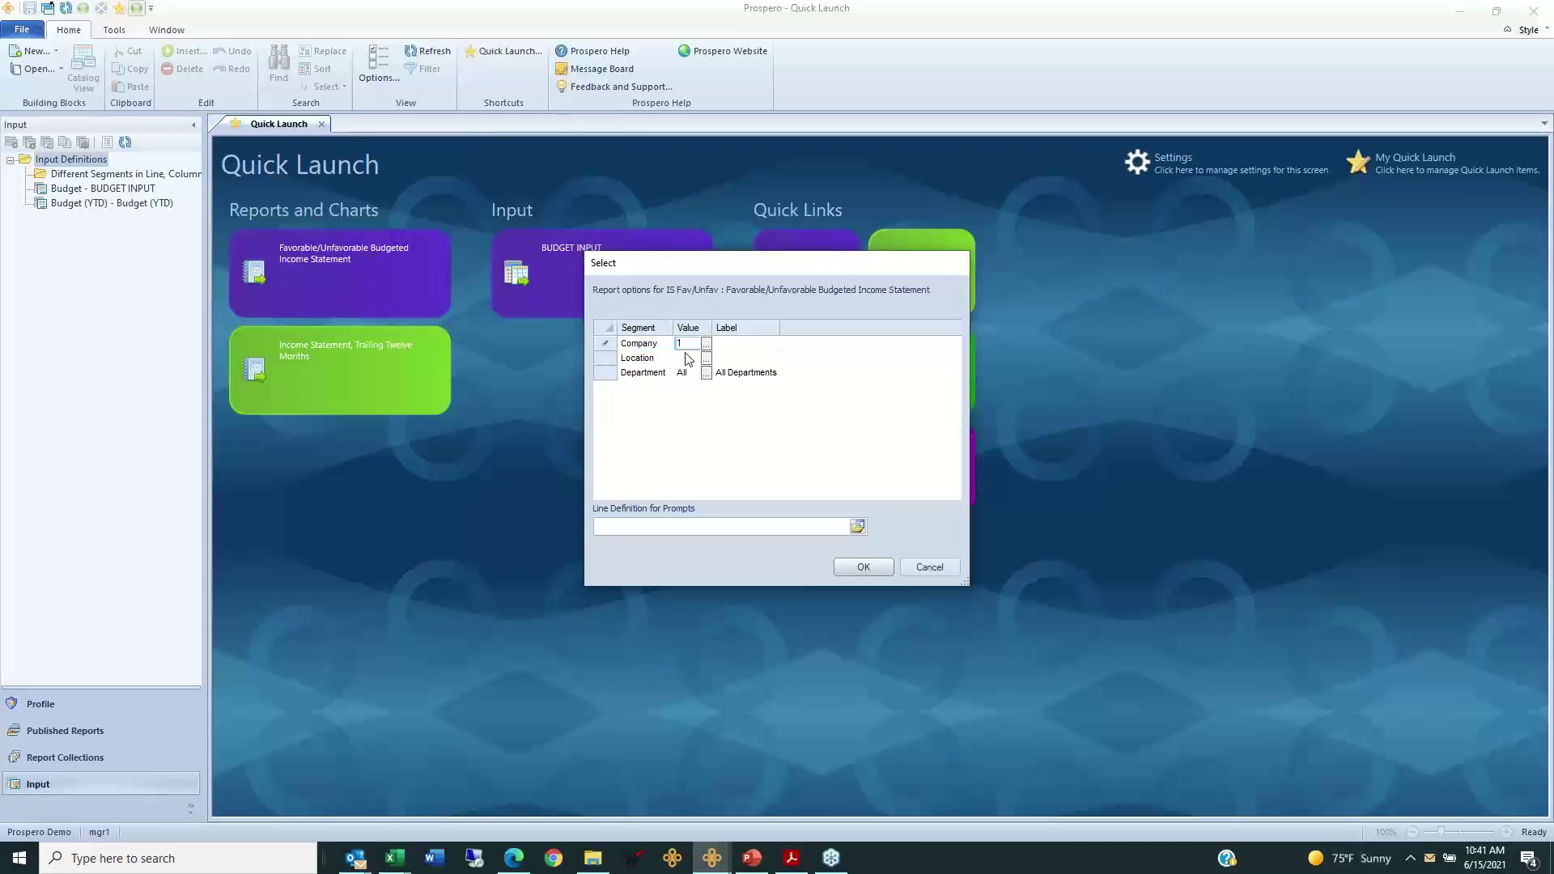
{"action": "left_click", "coordinate": [687, 363]}
{"action": "left_click", "coordinate": [684, 348]}
{"action": "left_click", "coordinate": [707, 345]}
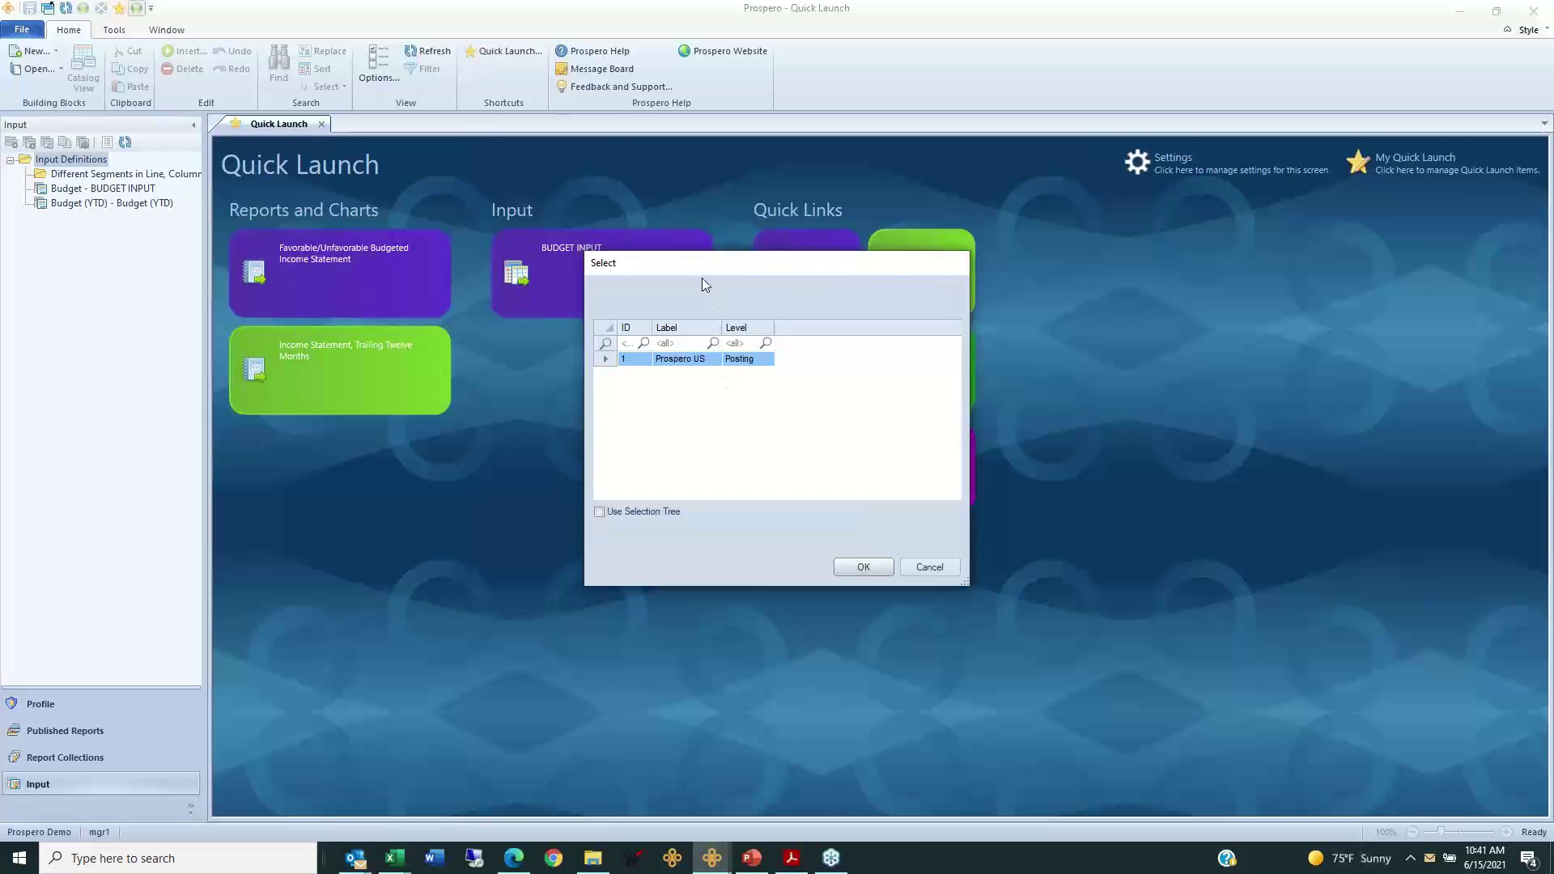
{"action": "left_click_drag", "start_coordinate": [702, 279], "coordinate": [838, 415]}
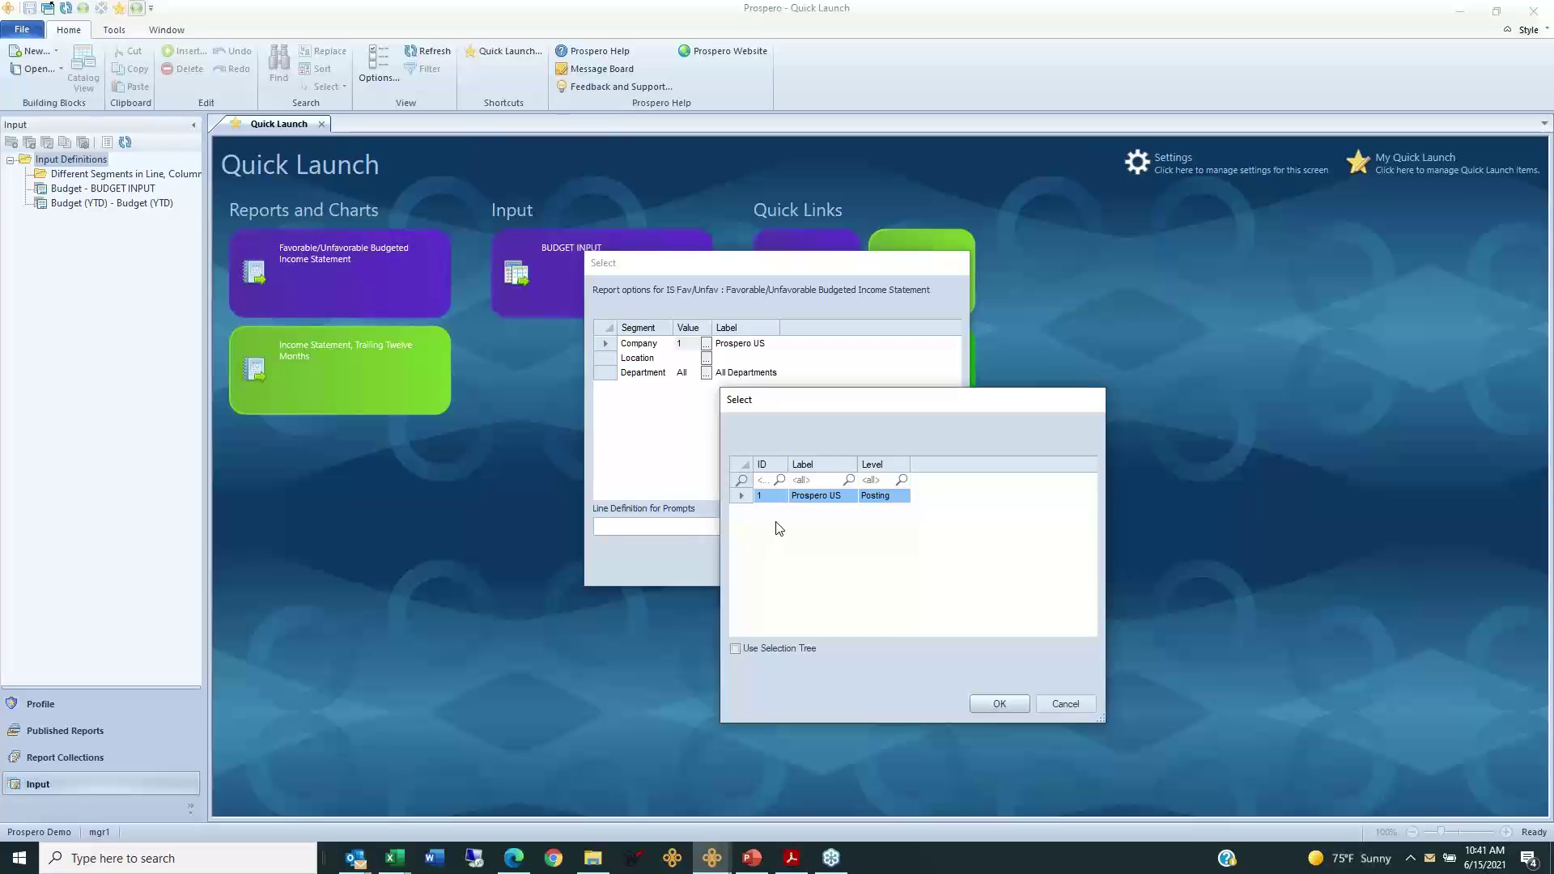
{"action": "left_click", "coordinate": [994, 701]}
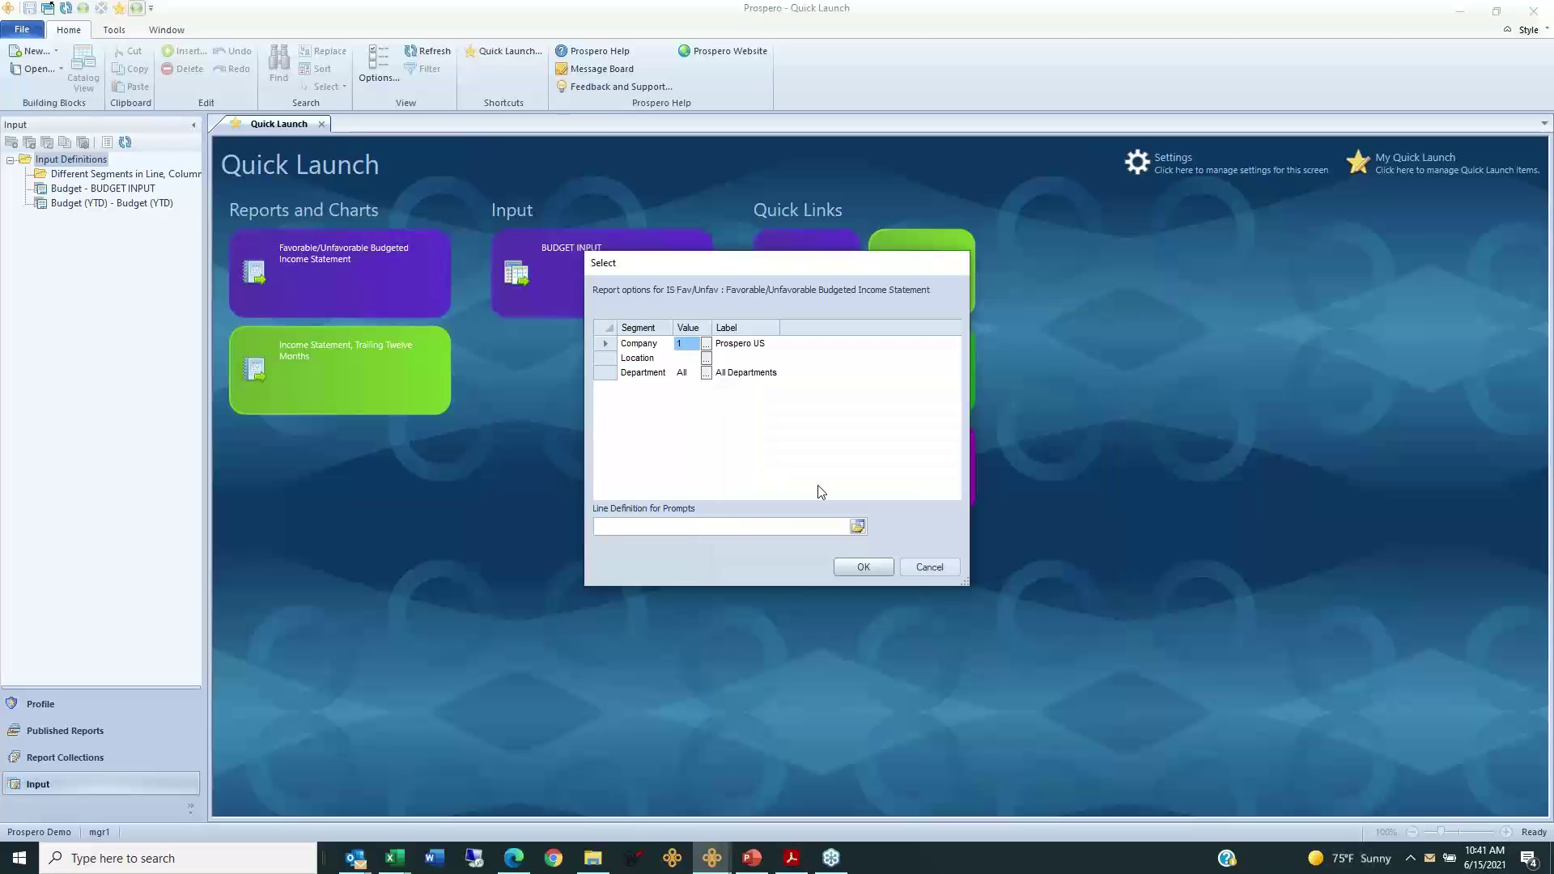
Step: Set the Location segment to 41000, Denver Services, and check it in the segment's value lookup
{"action": "left_click", "coordinate": [687, 358]}
{"action": "type", "text": "41000"}
{"action": "key", "text": "Return"}
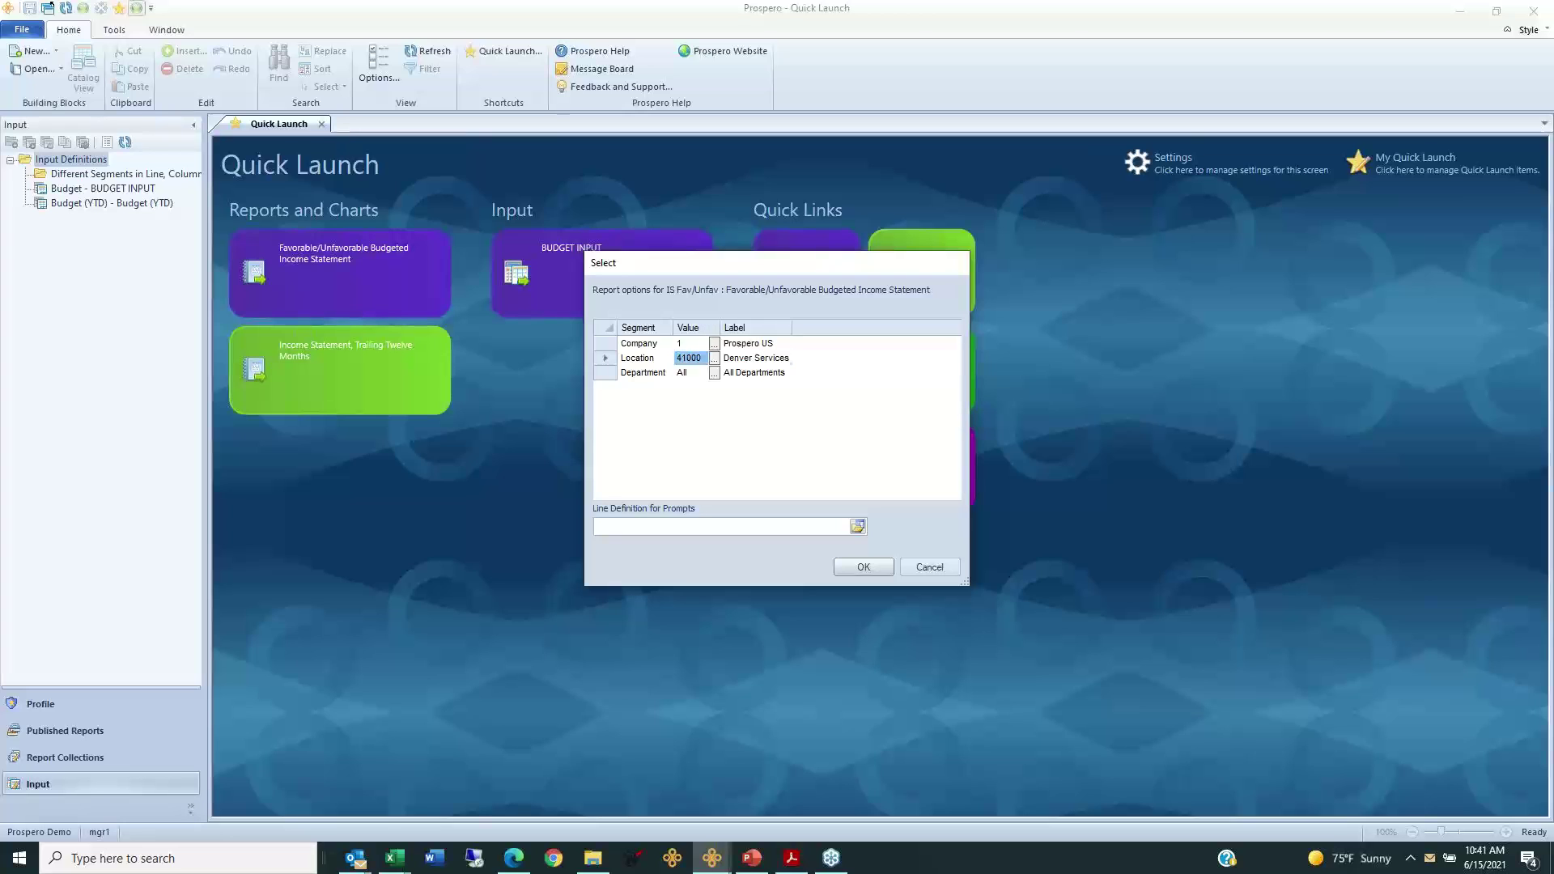
{"action": "key", "text": "Tab"}
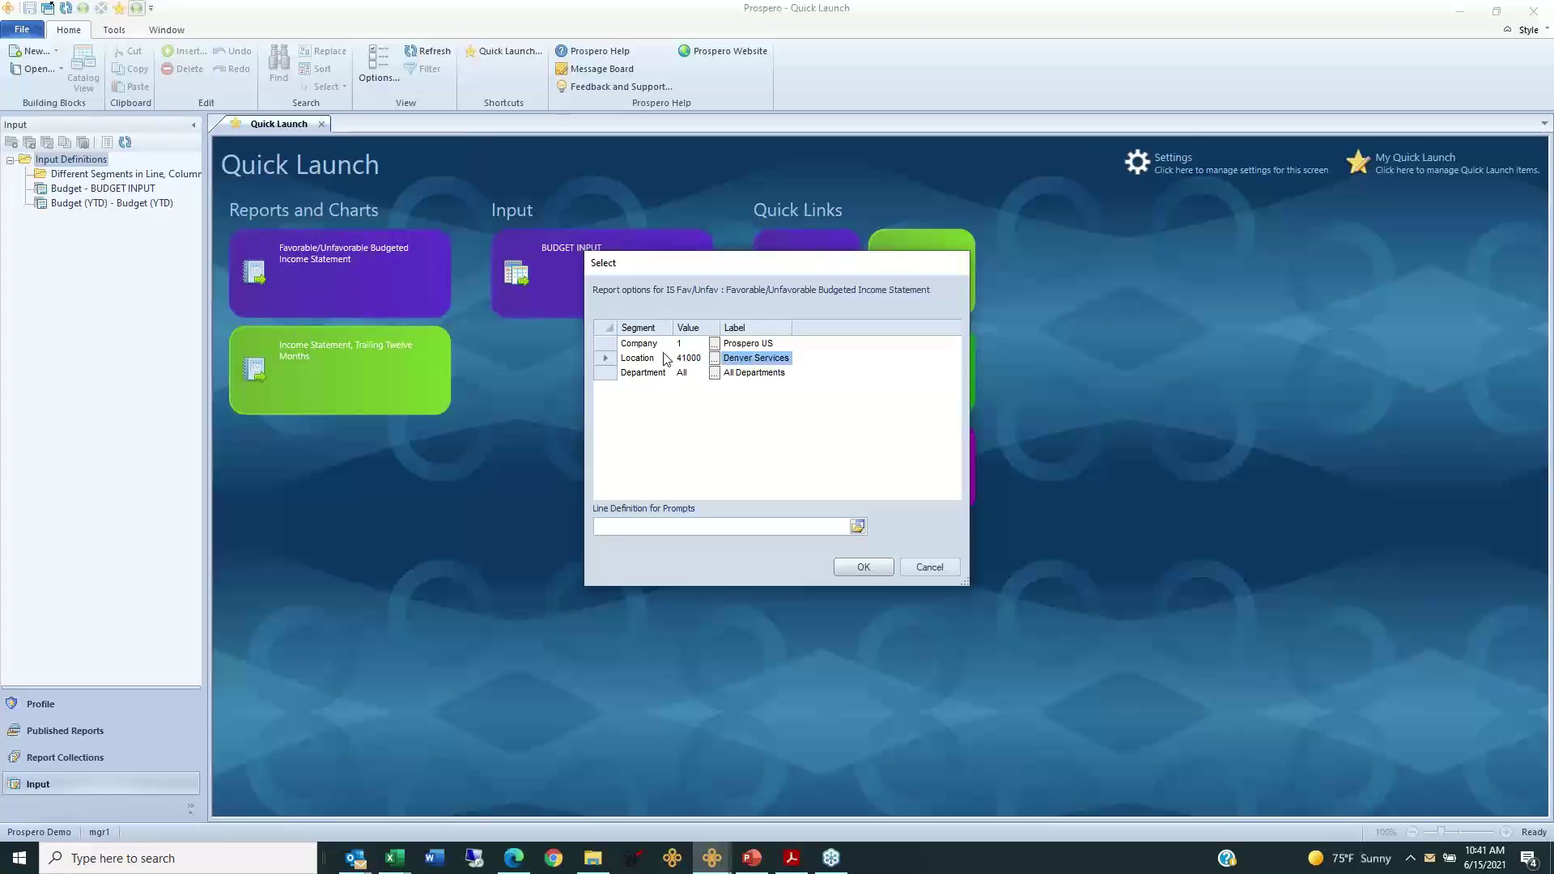
{"action": "left_click", "coordinate": [605, 361]}
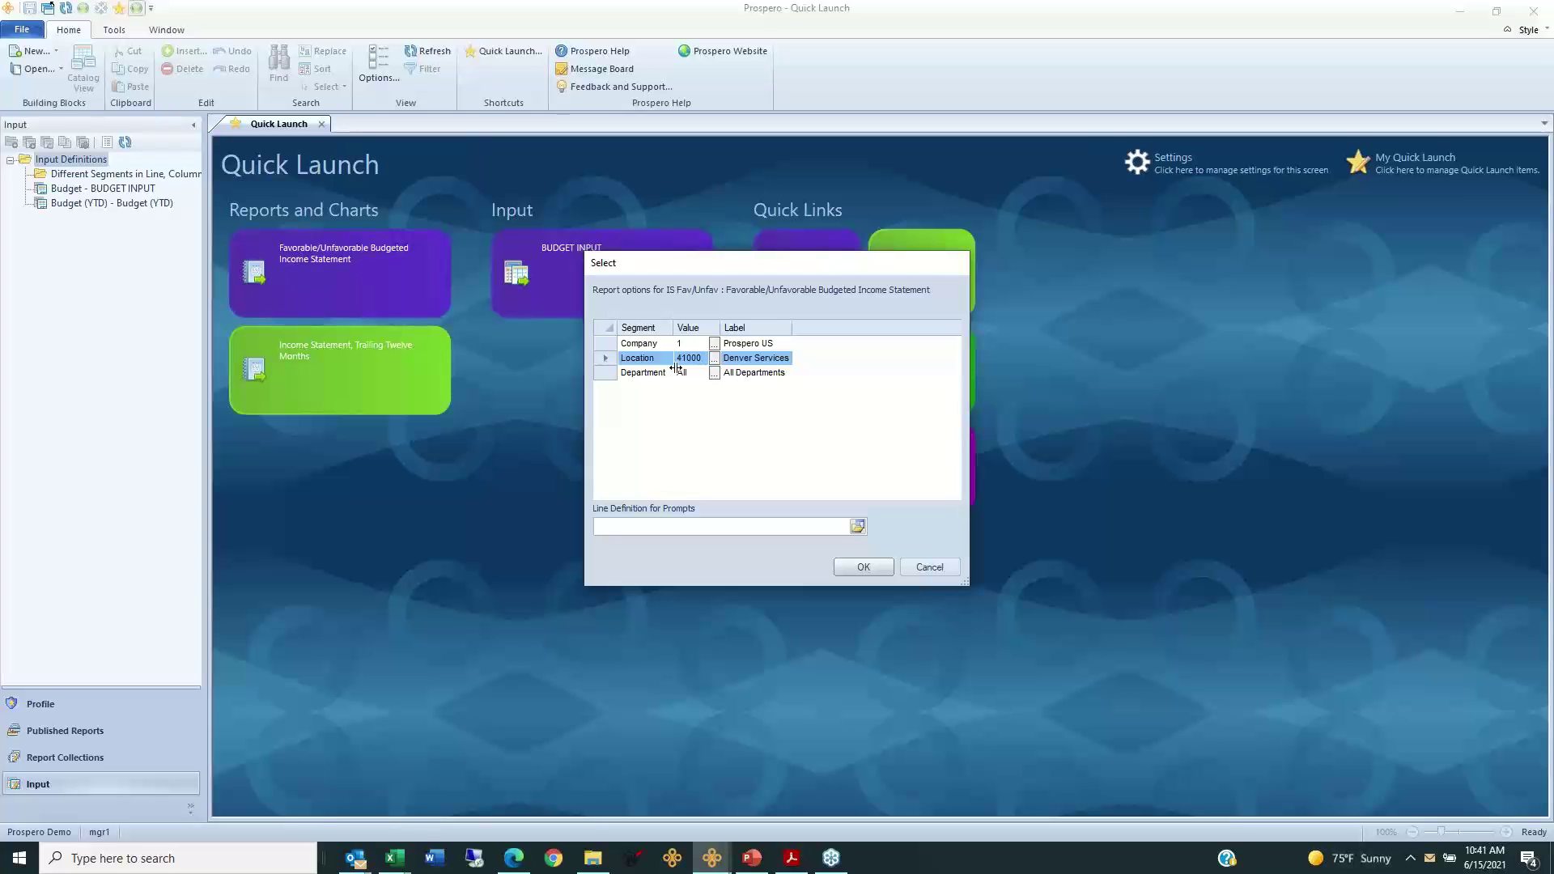
{"action": "left_click", "coordinate": [713, 358]}
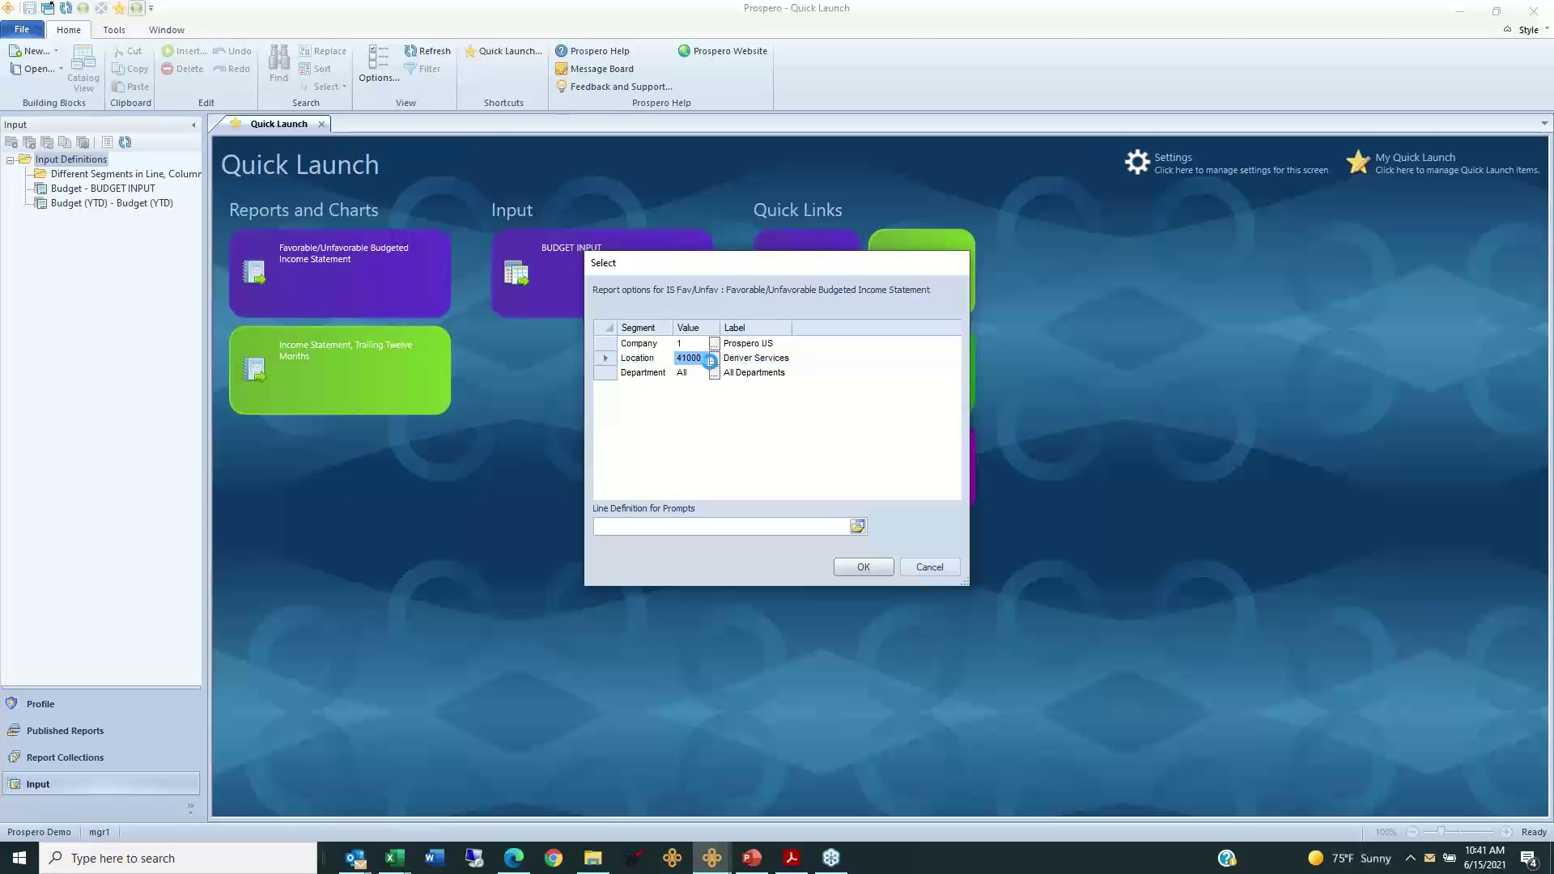
{"action": "left_click_drag", "start_coordinate": [722, 272], "coordinate": [928, 407]}
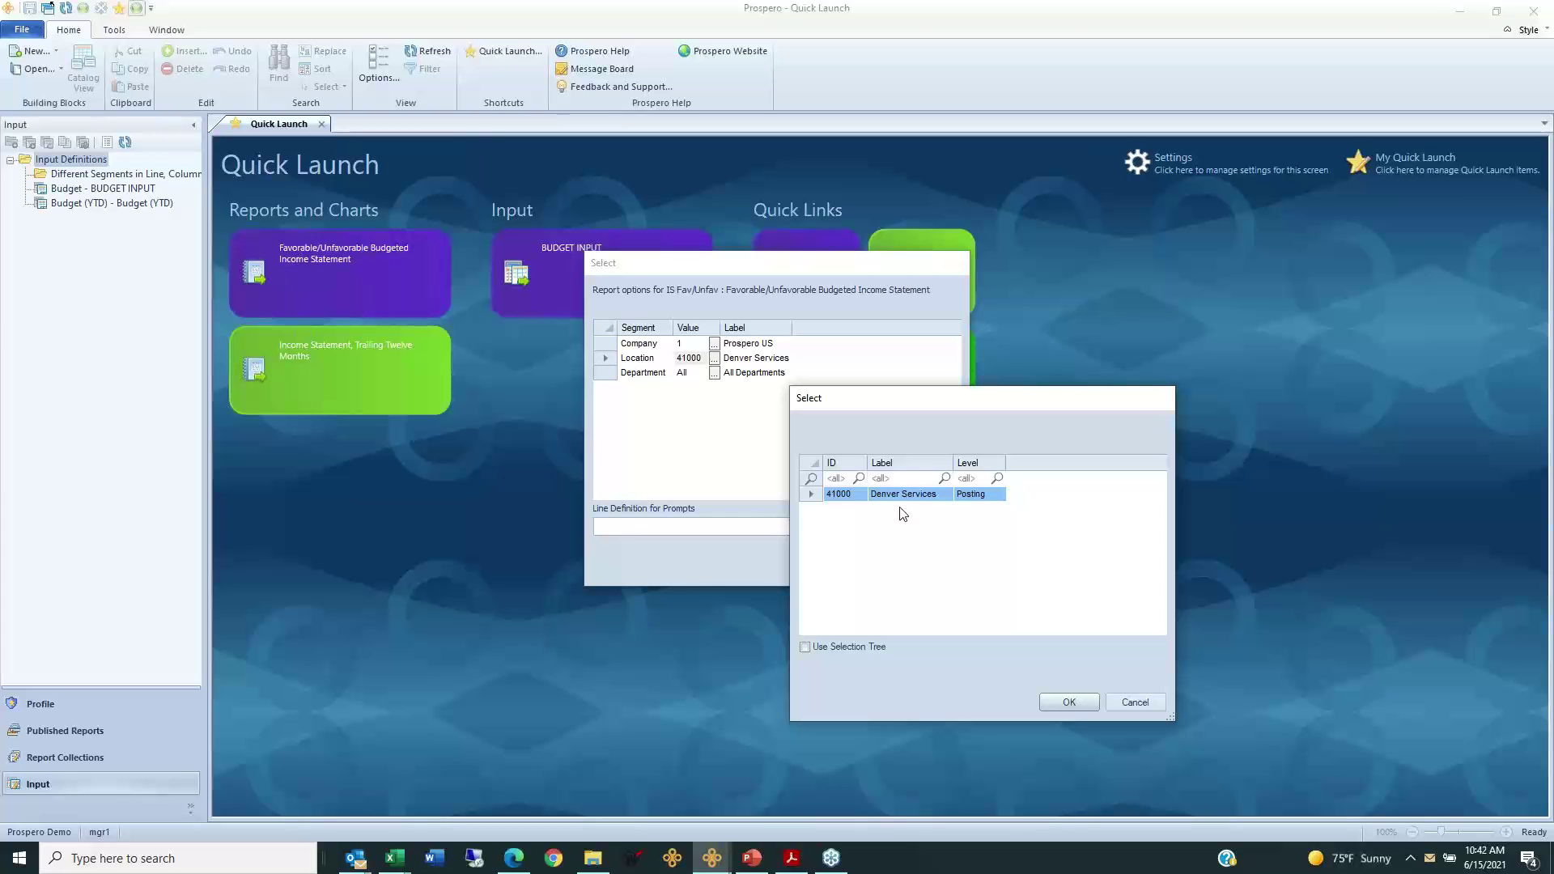
{"action": "left_click", "coordinate": [1062, 707]}
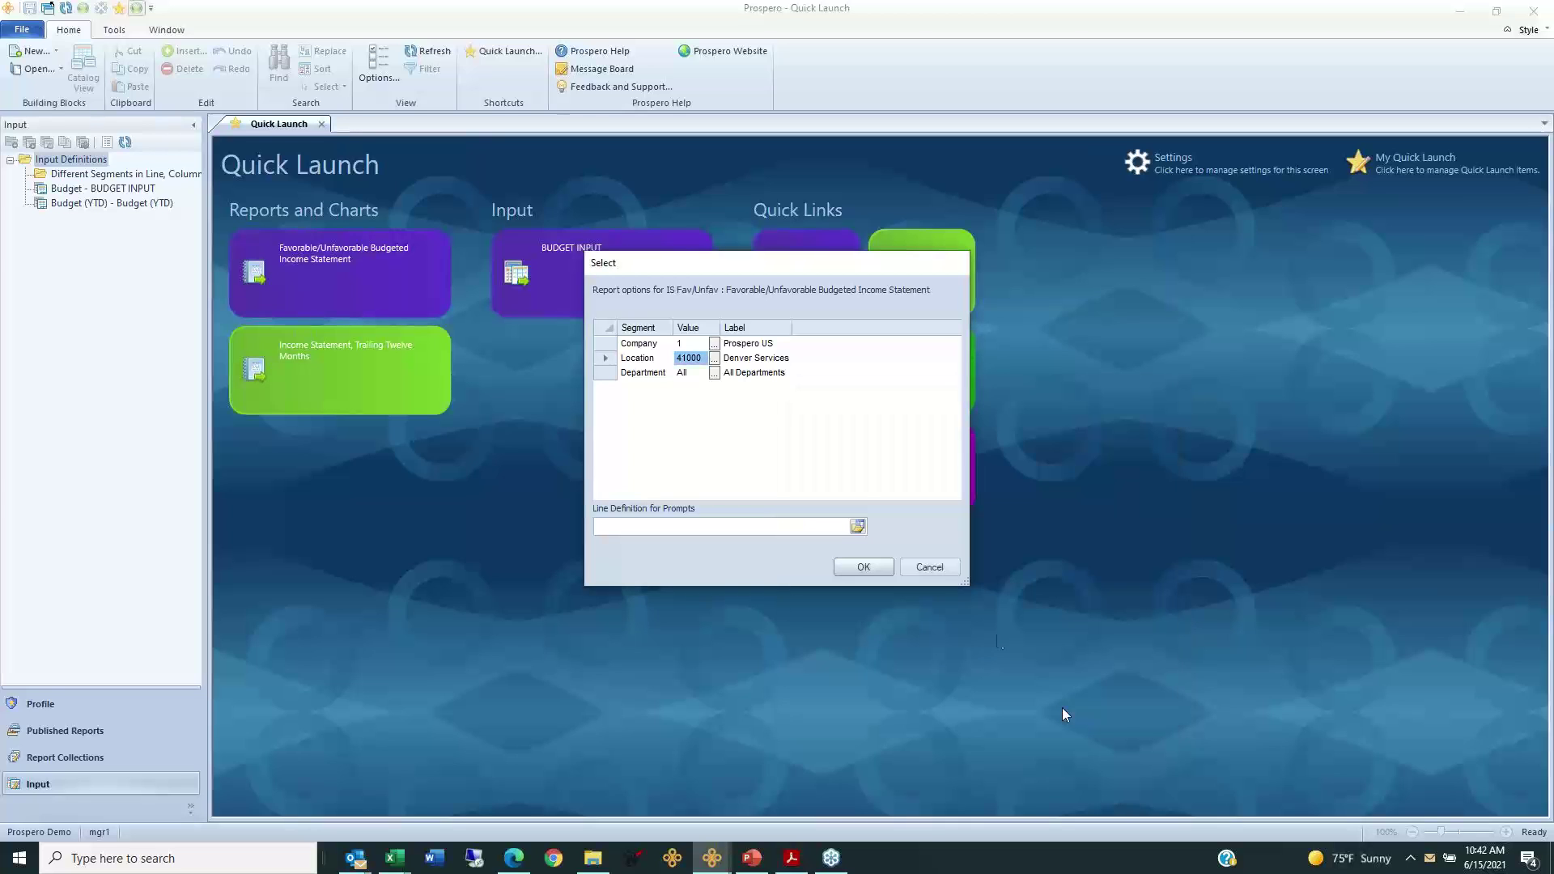
{"action": "left_click", "coordinate": [605, 362]}
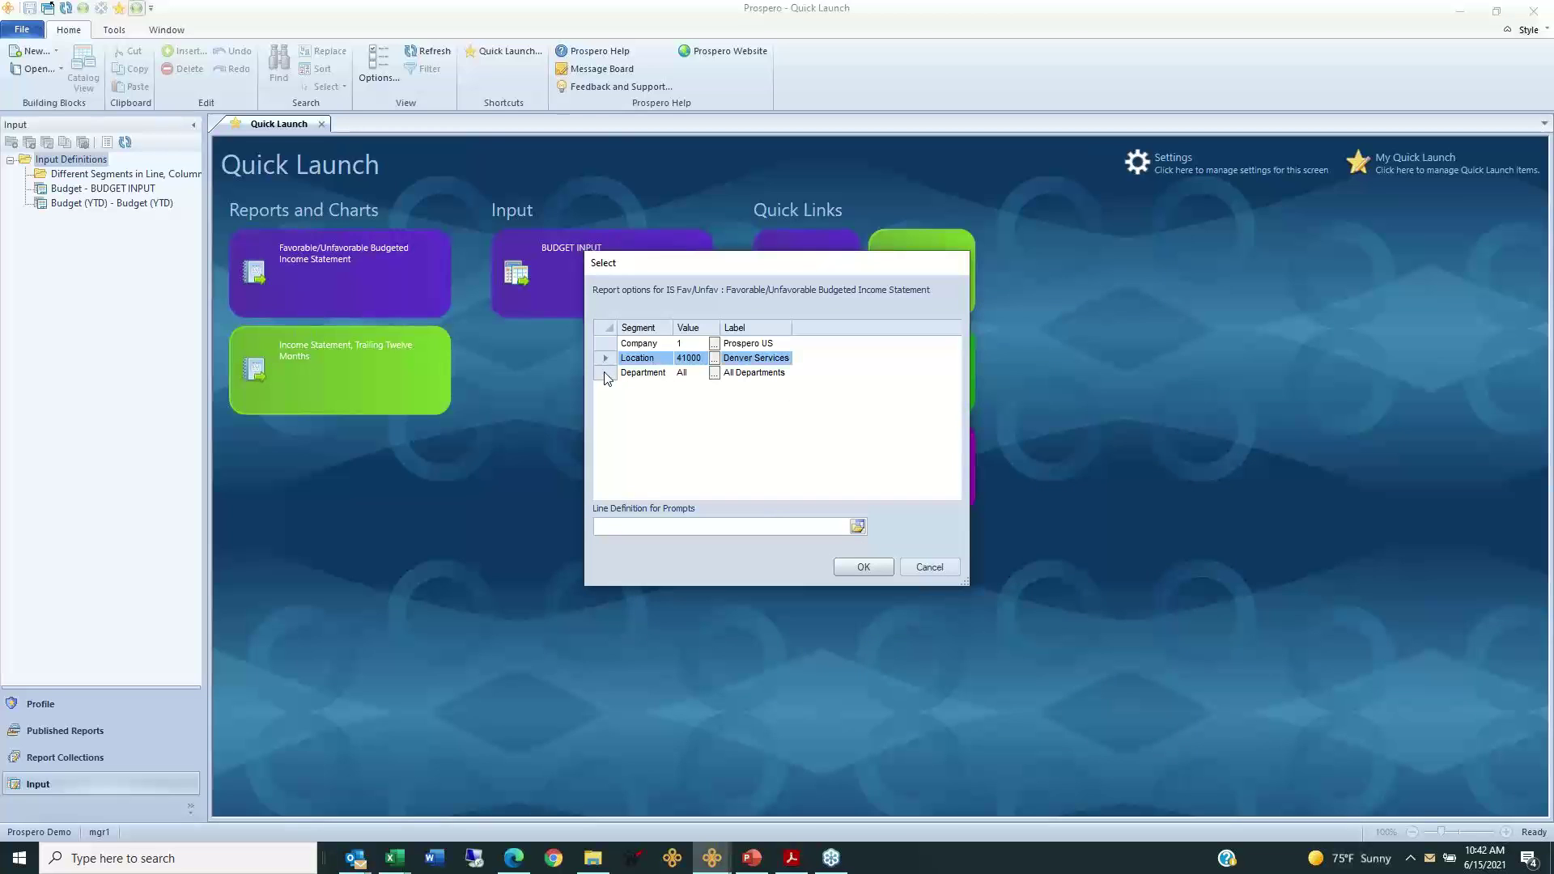
Step: Review the department choices in the selection tree, keep All Departments for the Department segment, and run the report
{"action": "left_click", "coordinate": [605, 372]}
{"action": "left_click", "coordinate": [714, 373]}
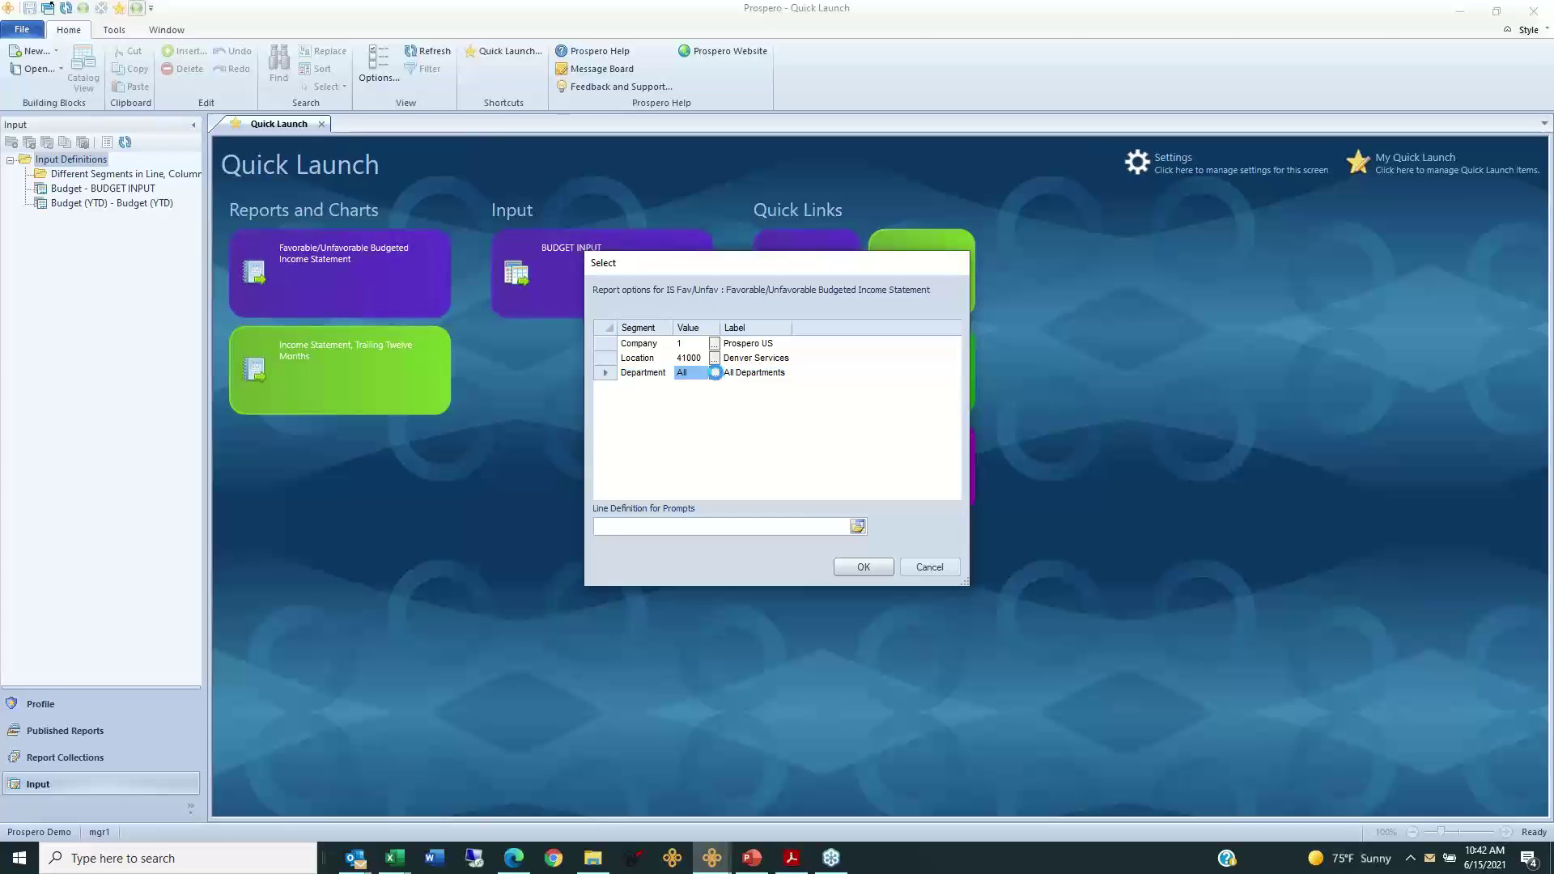
{"action": "left_click_drag", "start_coordinate": [760, 262], "coordinate": [1018, 362]}
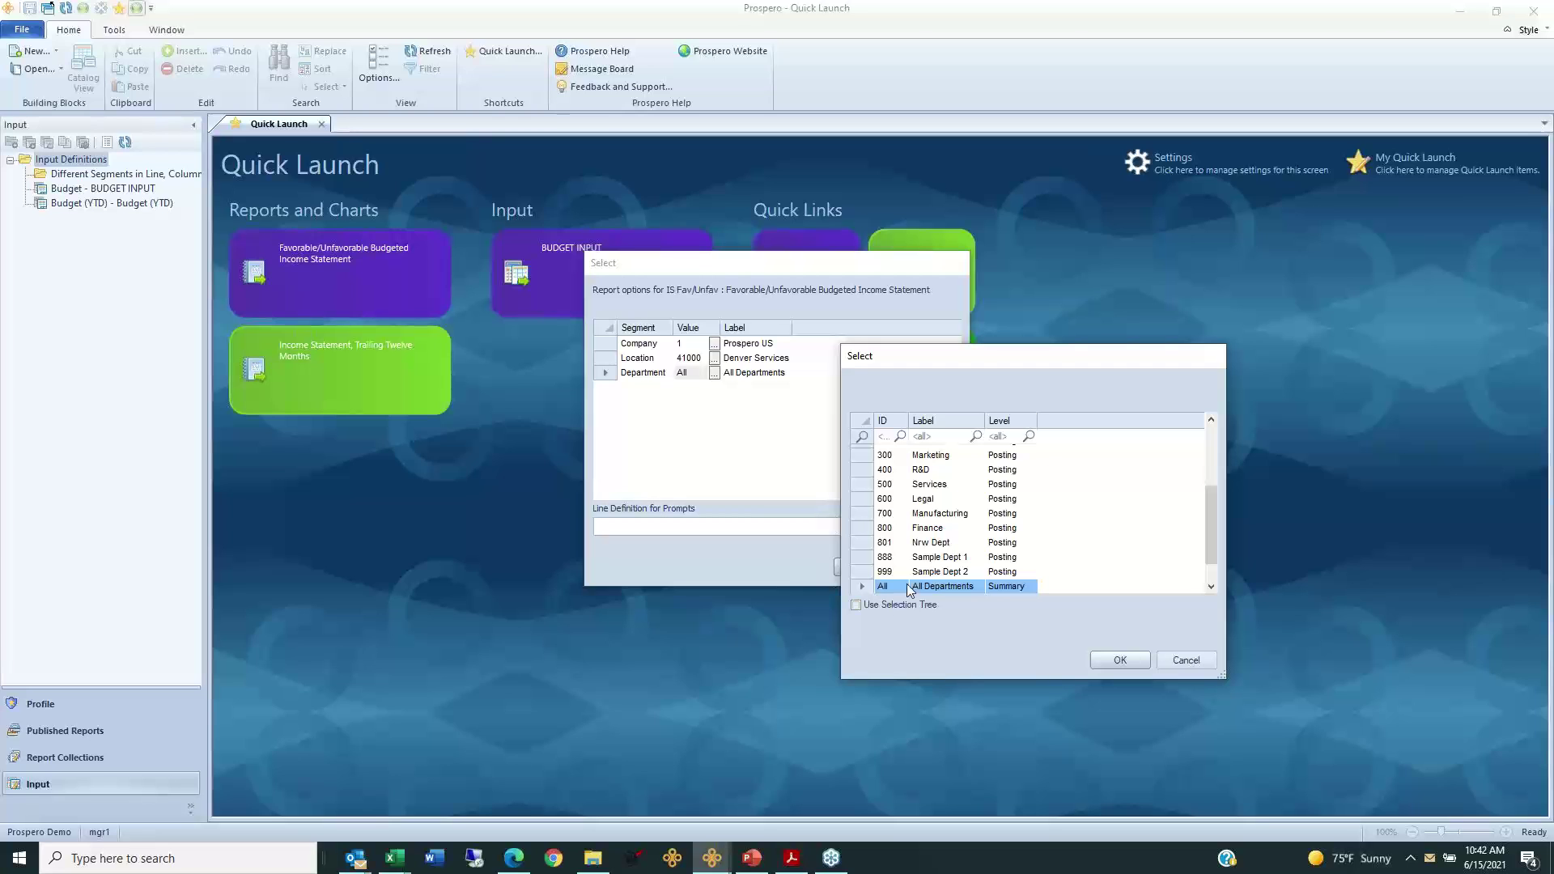
{"action": "left_click", "coordinate": [858, 607]}
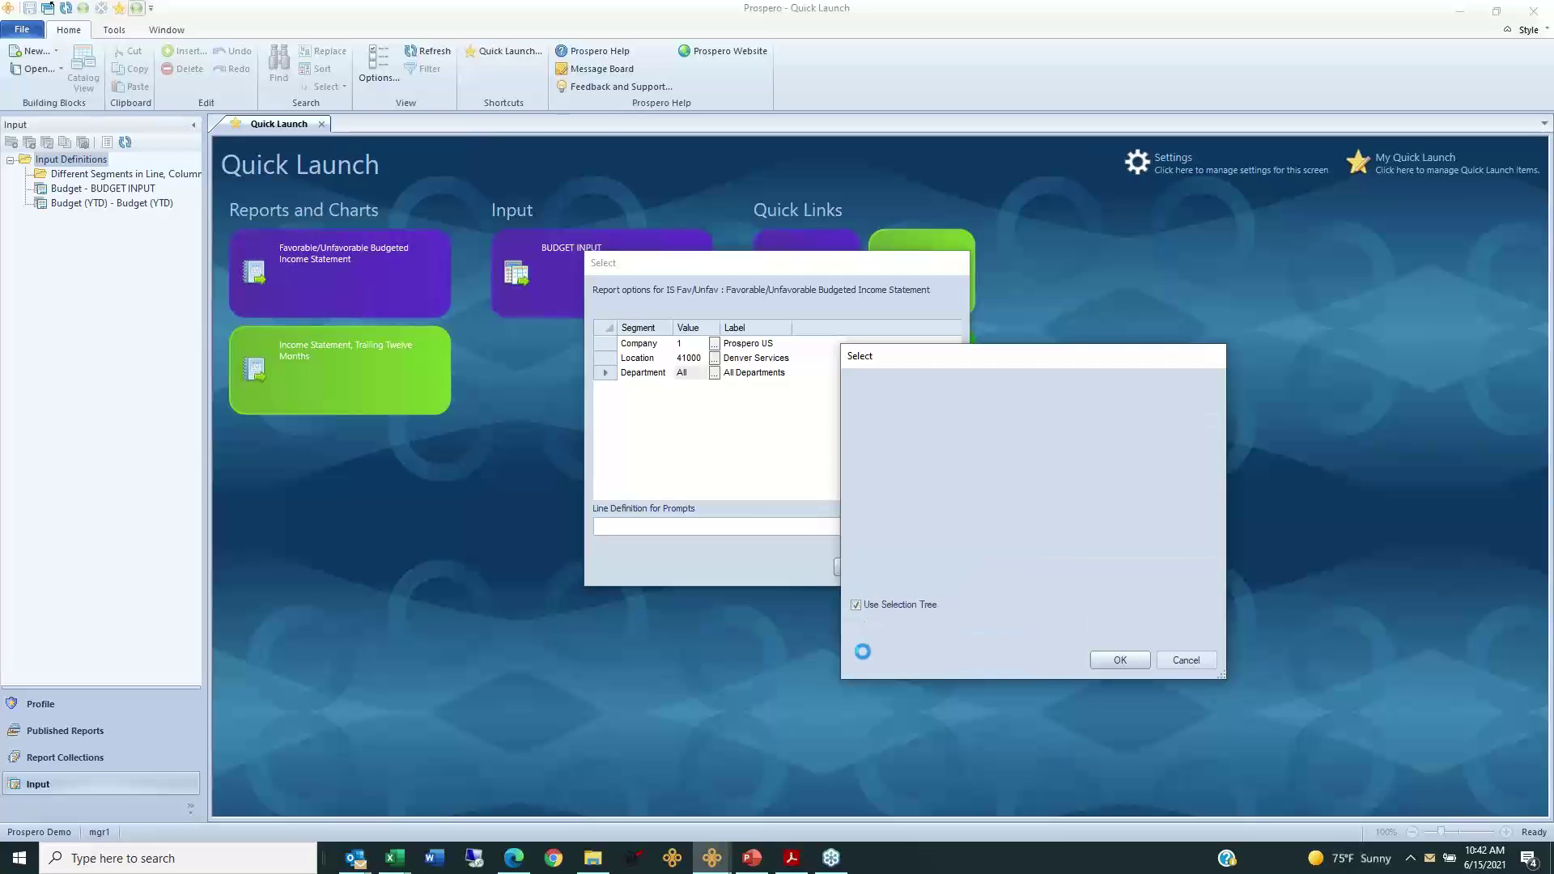
{"action": "left_click", "coordinate": [877, 437]}
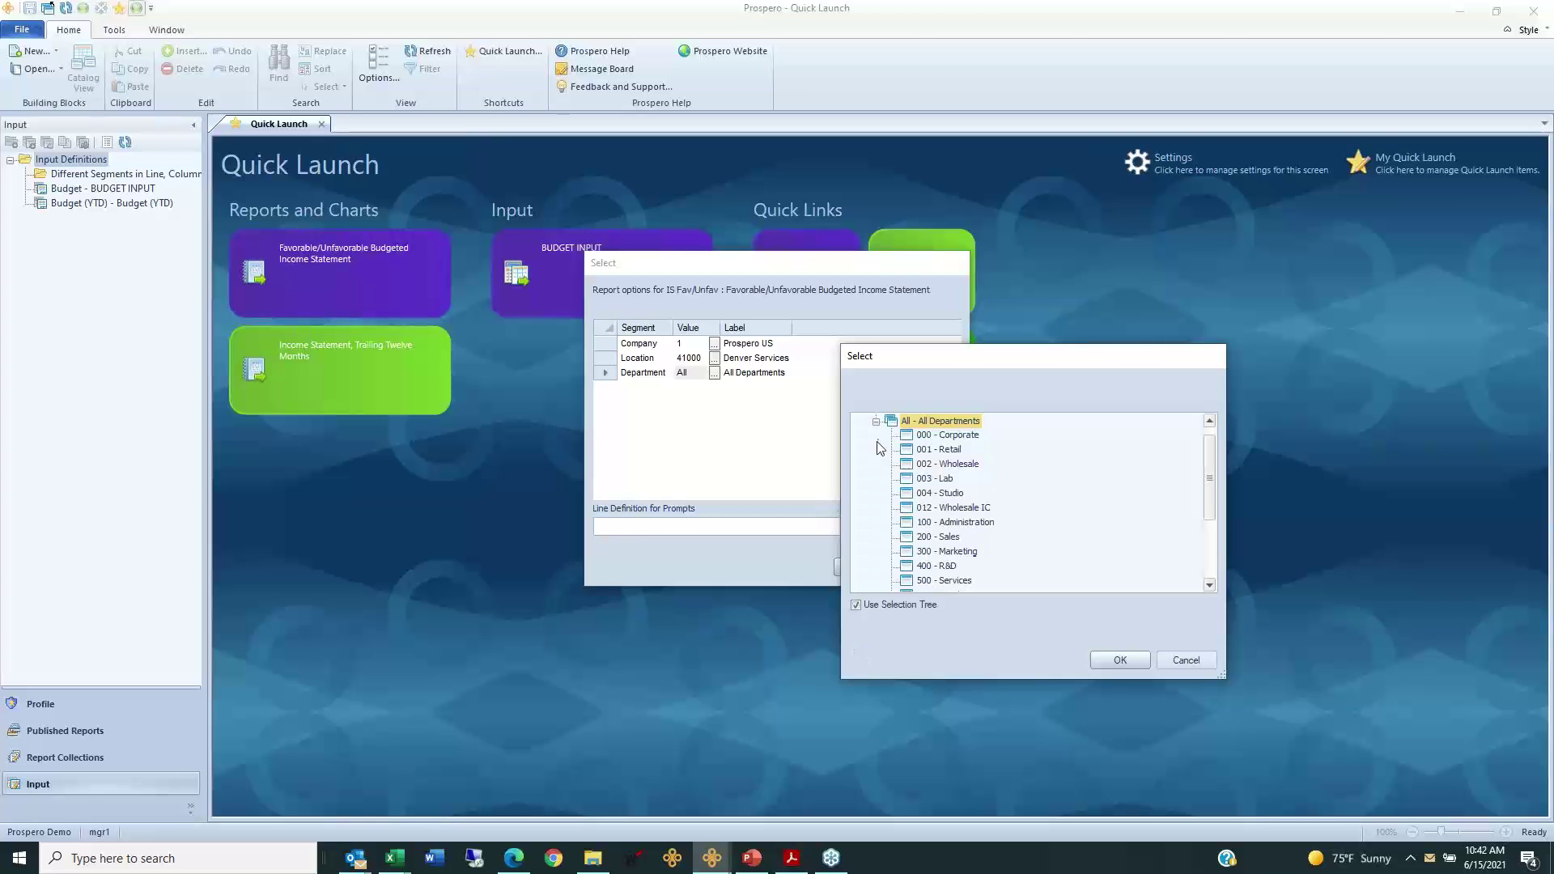
{"action": "left_click_drag", "start_coordinate": [1220, 675], "coordinate": [1272, 802]}
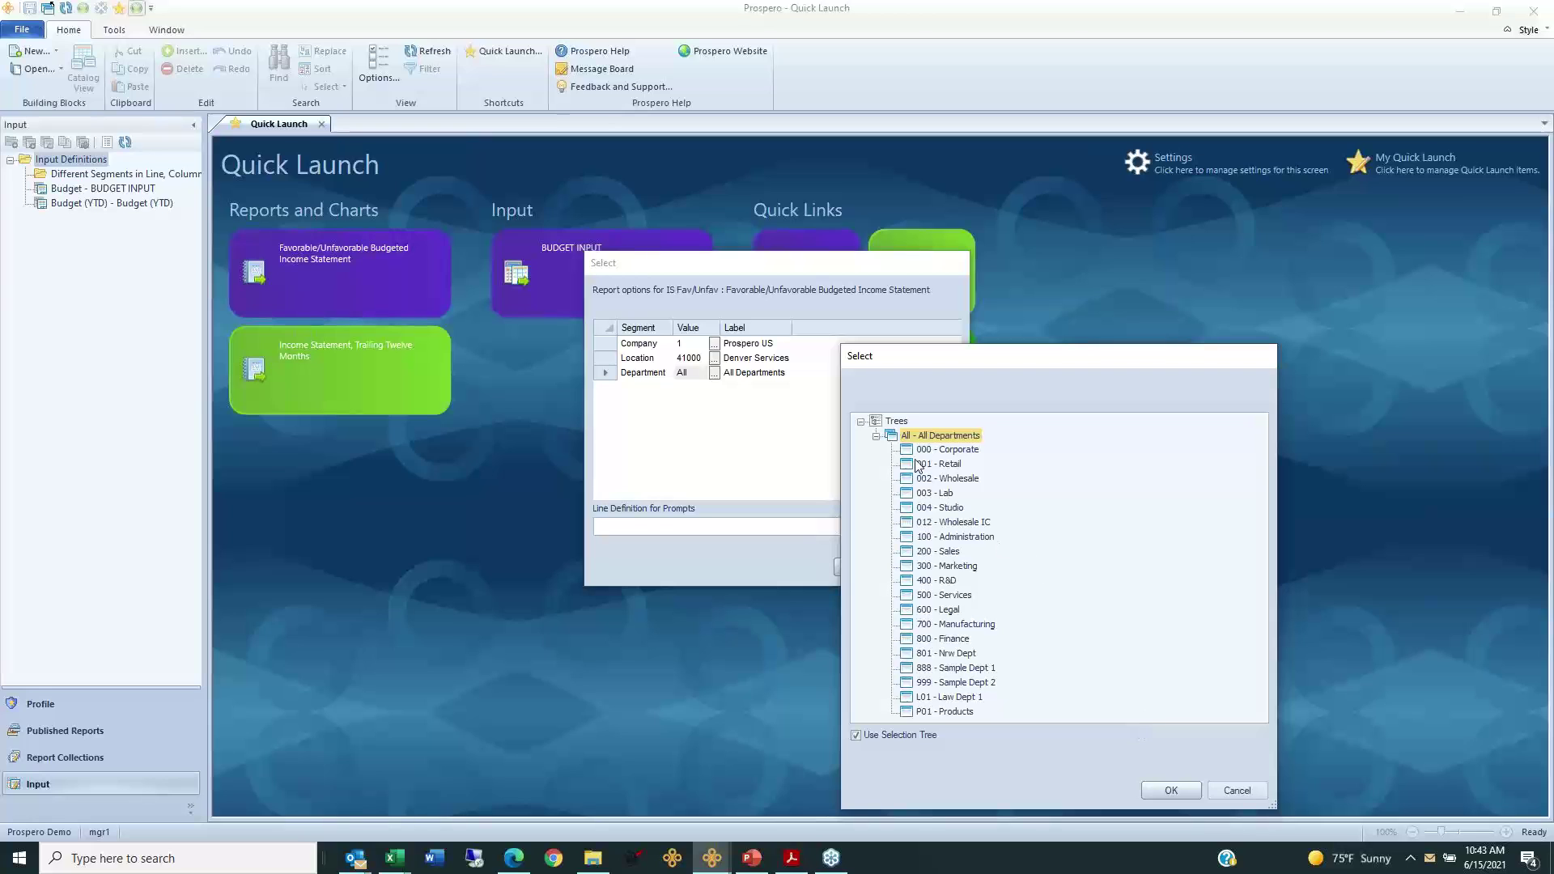
{"action": "left_click", "coordinate": [1237, 791]}
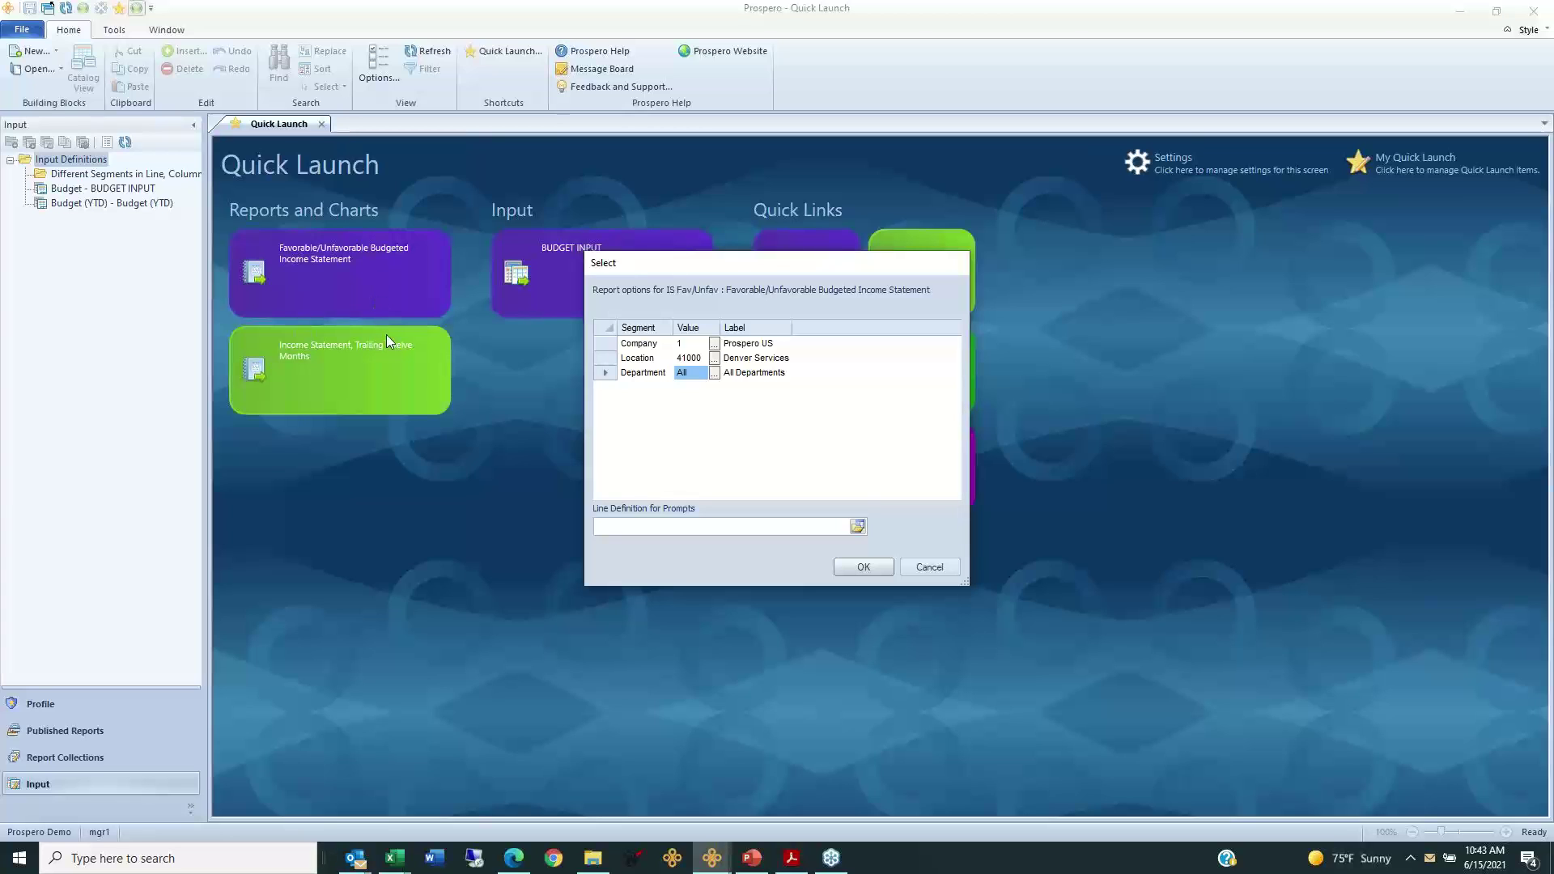
{"action": "left_click", "coordinate": [863, 567]}
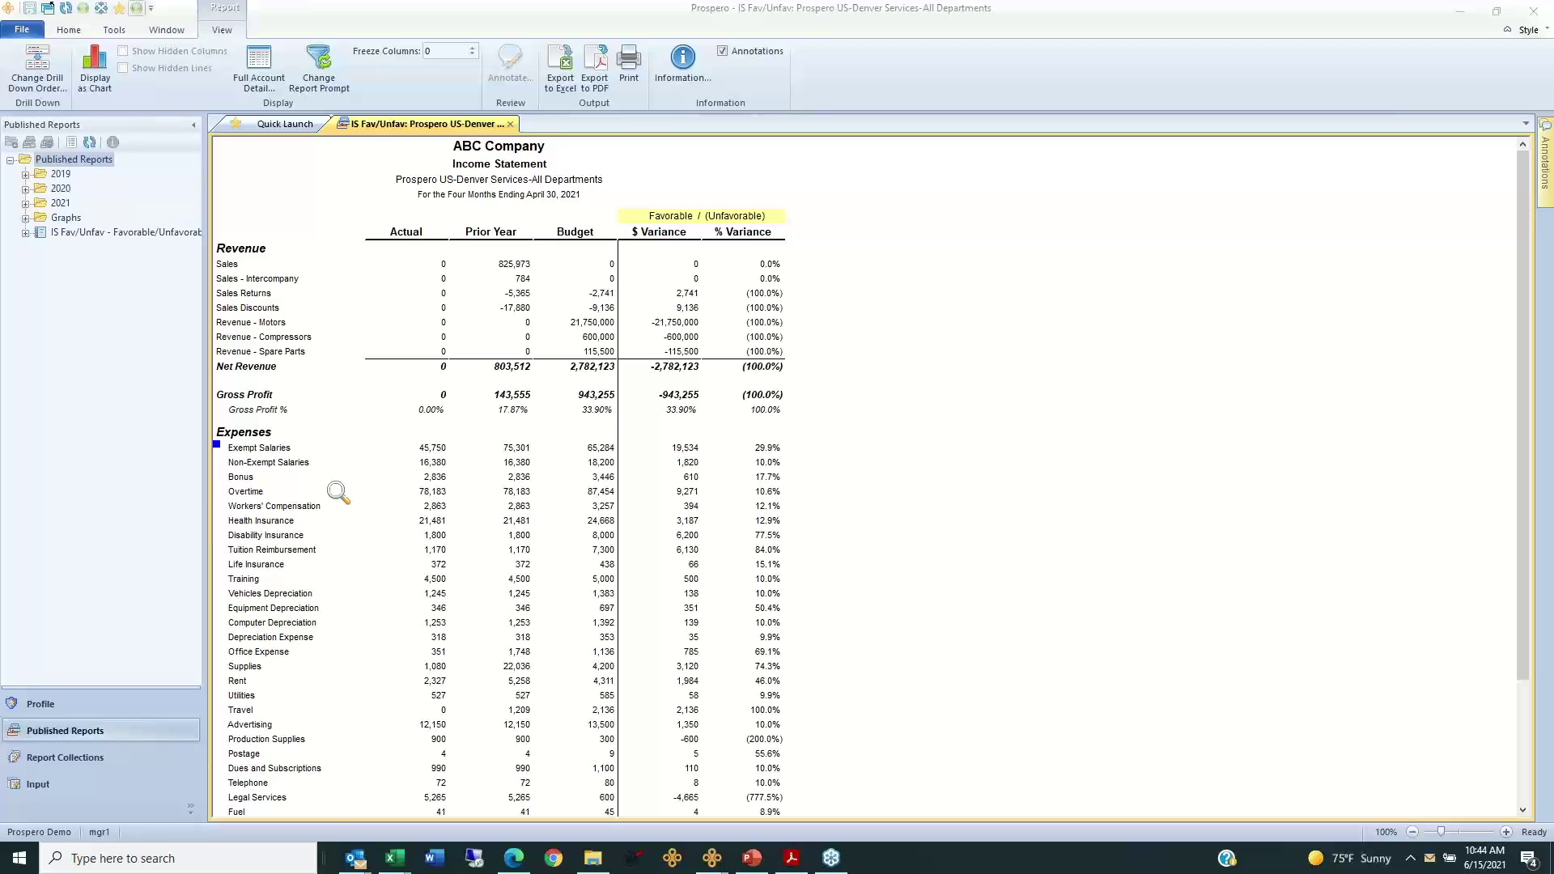
Step: Show the annotation on the Exempt Salaries line and keep the Annotations pane pinned open
{"action": "left_click", "coordinate": [275, 452]}
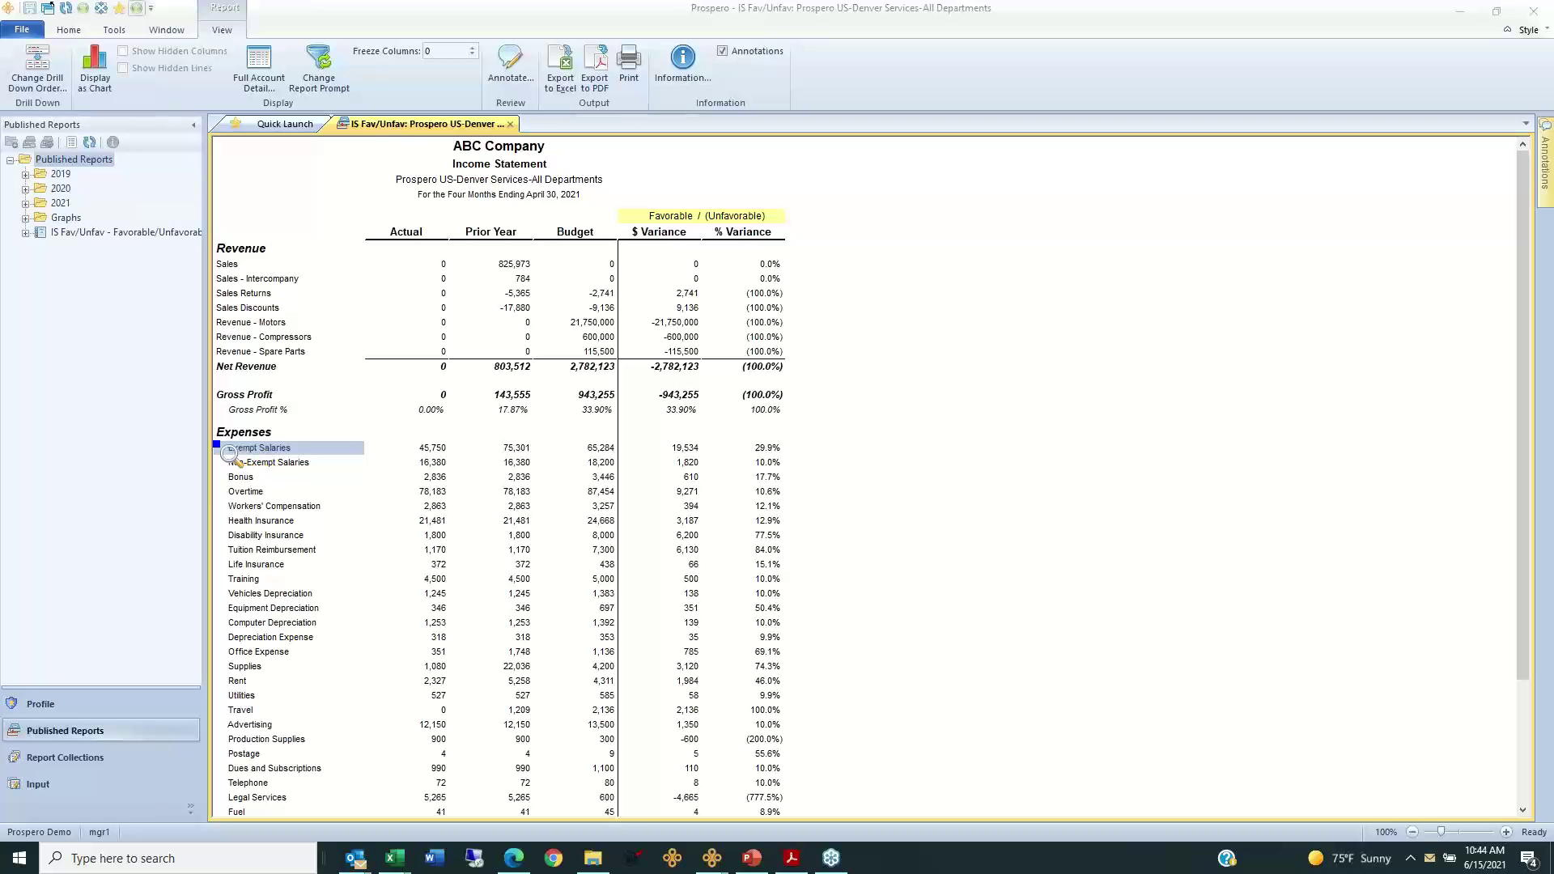
{"action": "mouse_move", "coordinate": [218, 450]}
{"action": "left_click", "coordinate": [1546, 162]}
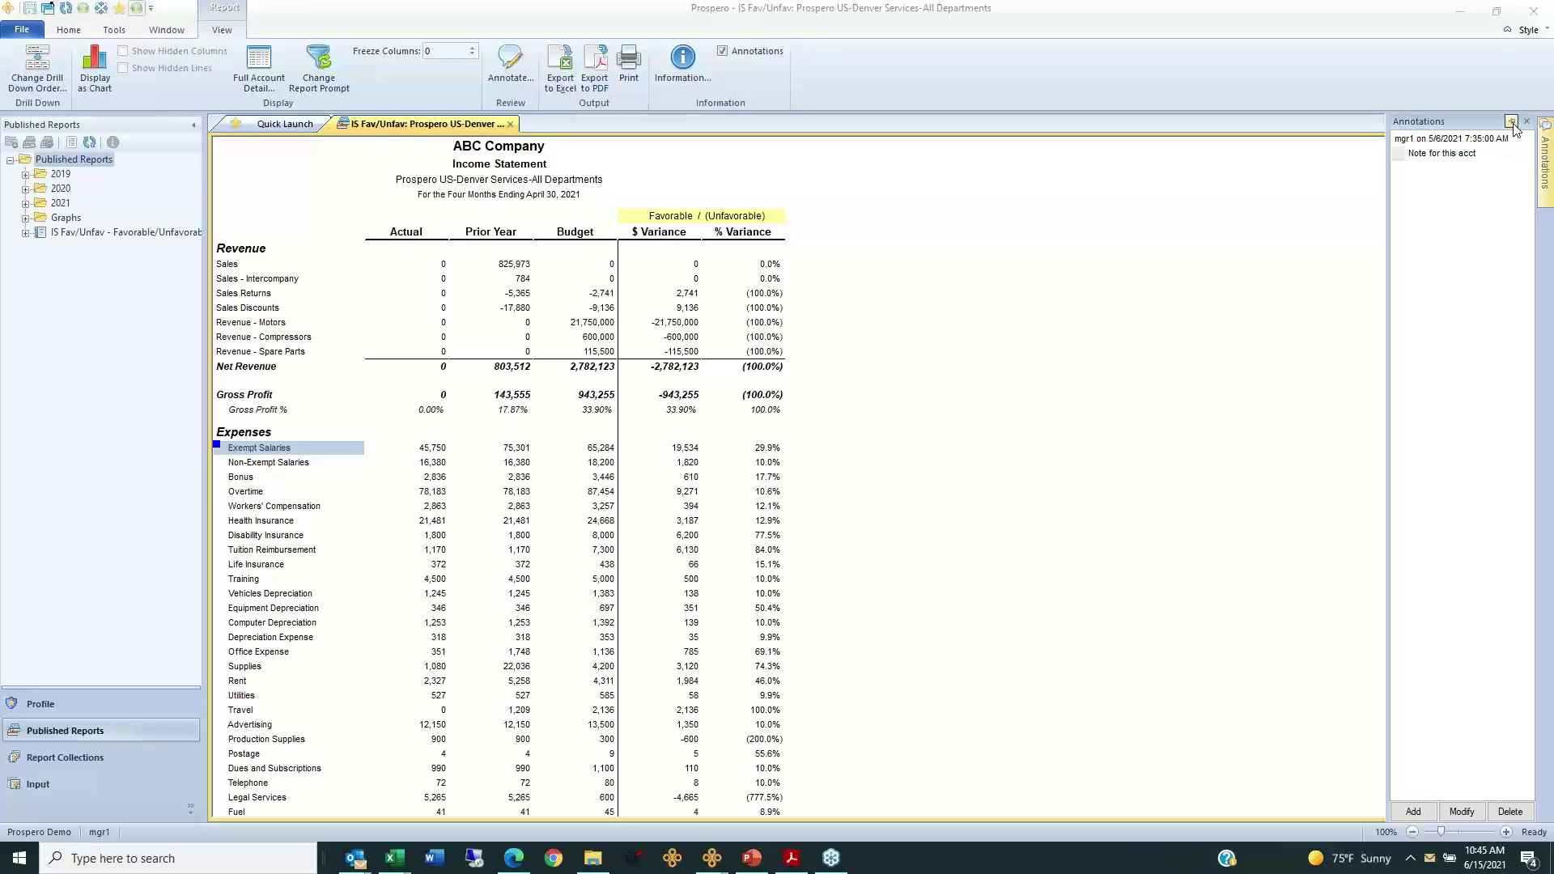
{"action": "left_click", "coordinate": [1513, 123]}
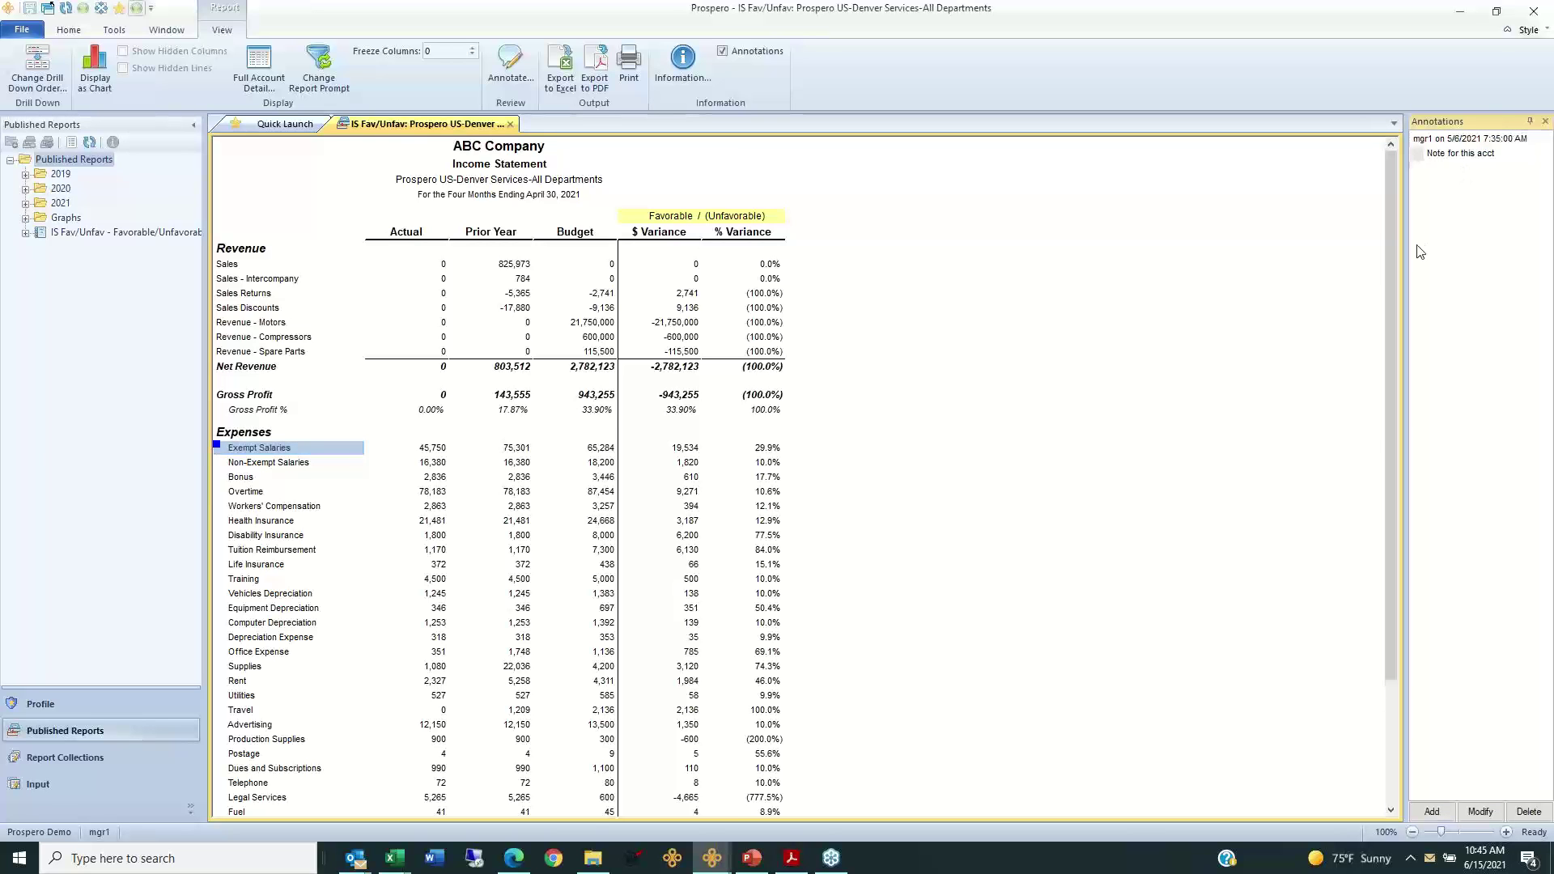
{"action": "left_click", "coordinate": [1435, 141]}
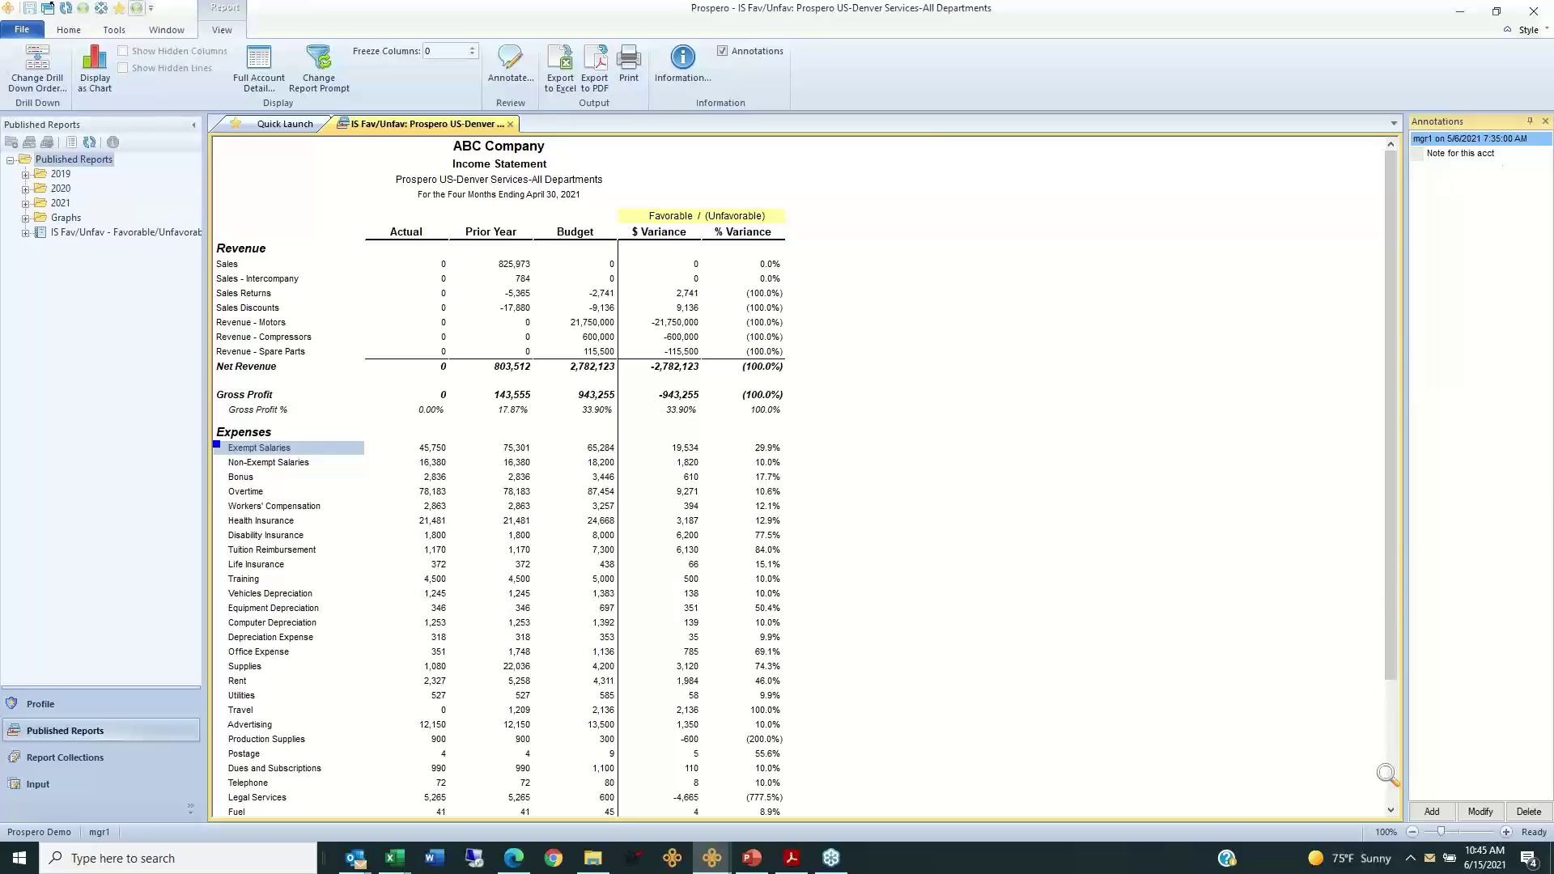
{"action": "left_click", "coordinate": [1432, 812]}
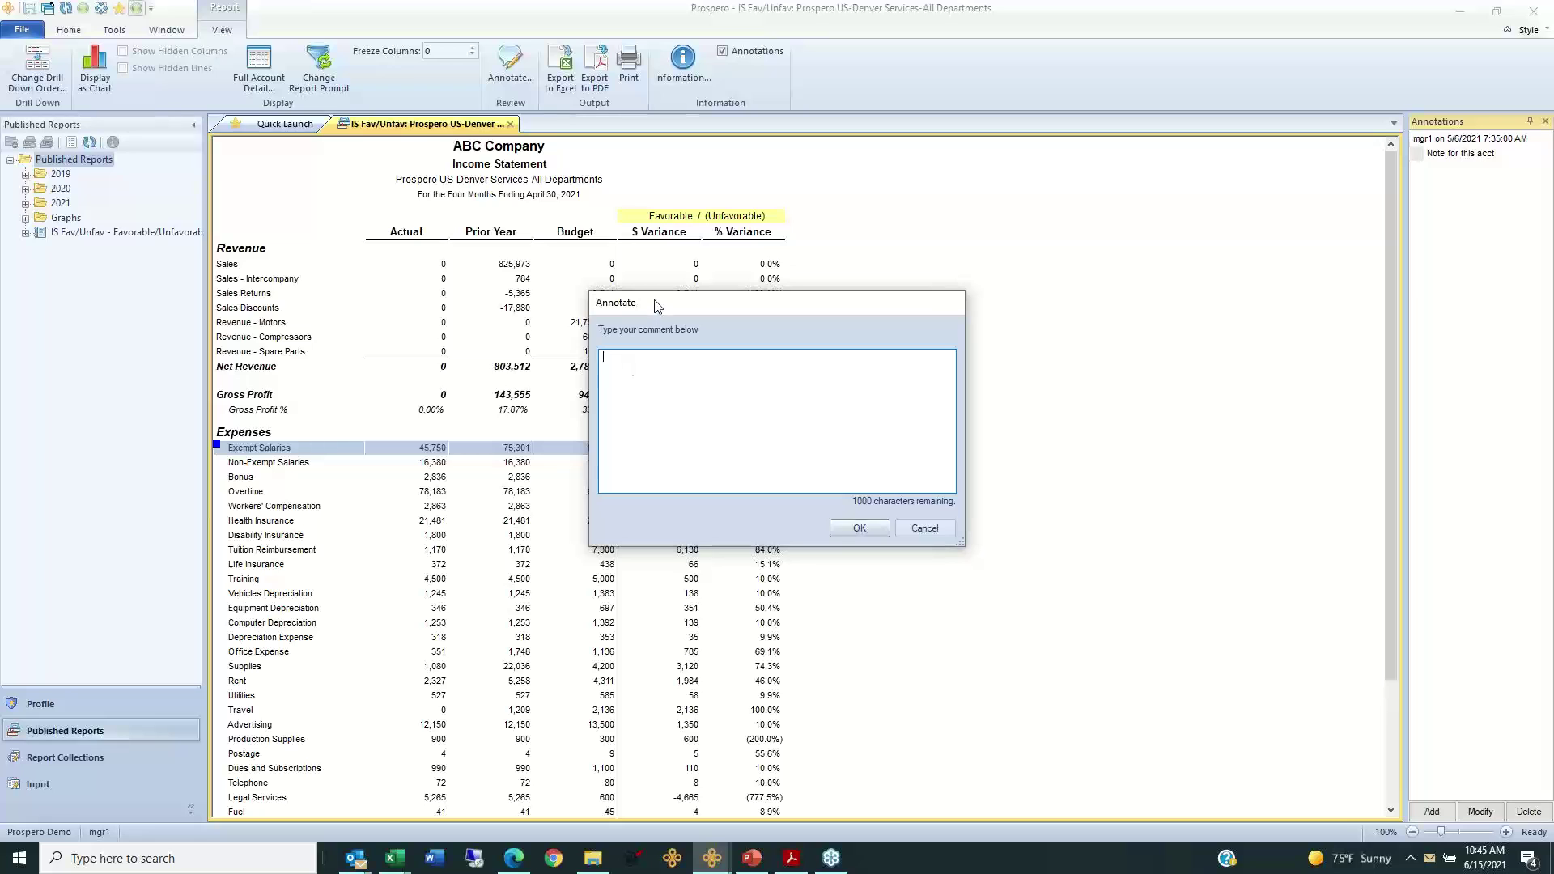
{"action": "left_click_drag", "start_coordinate": [682, 302], "coordinate": [910, 322]}
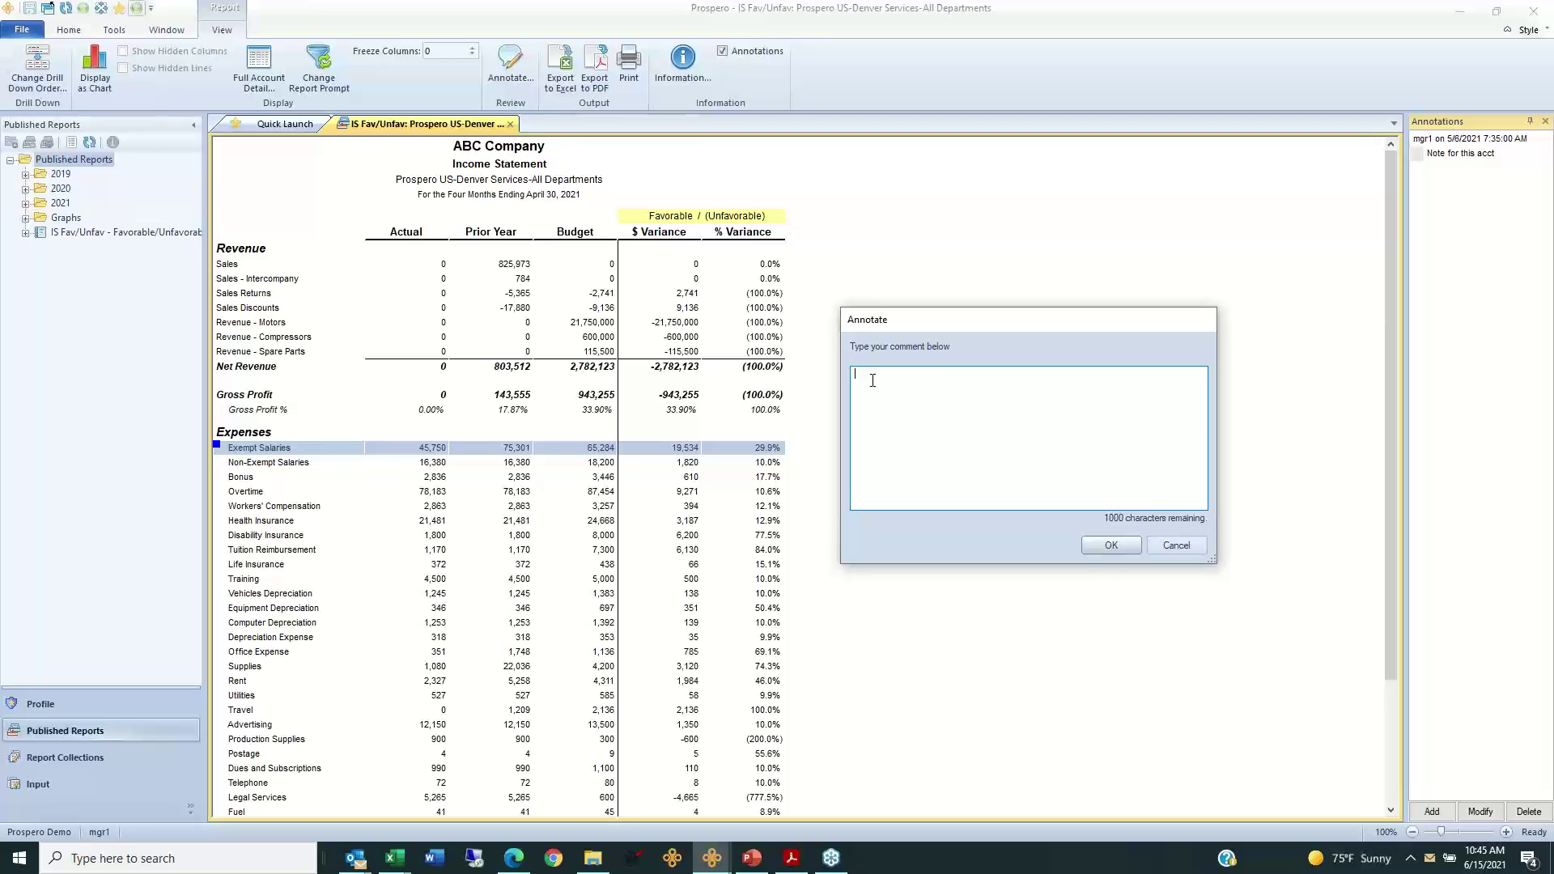
{"action": "left_click", "coordinate": [1122, 544]}
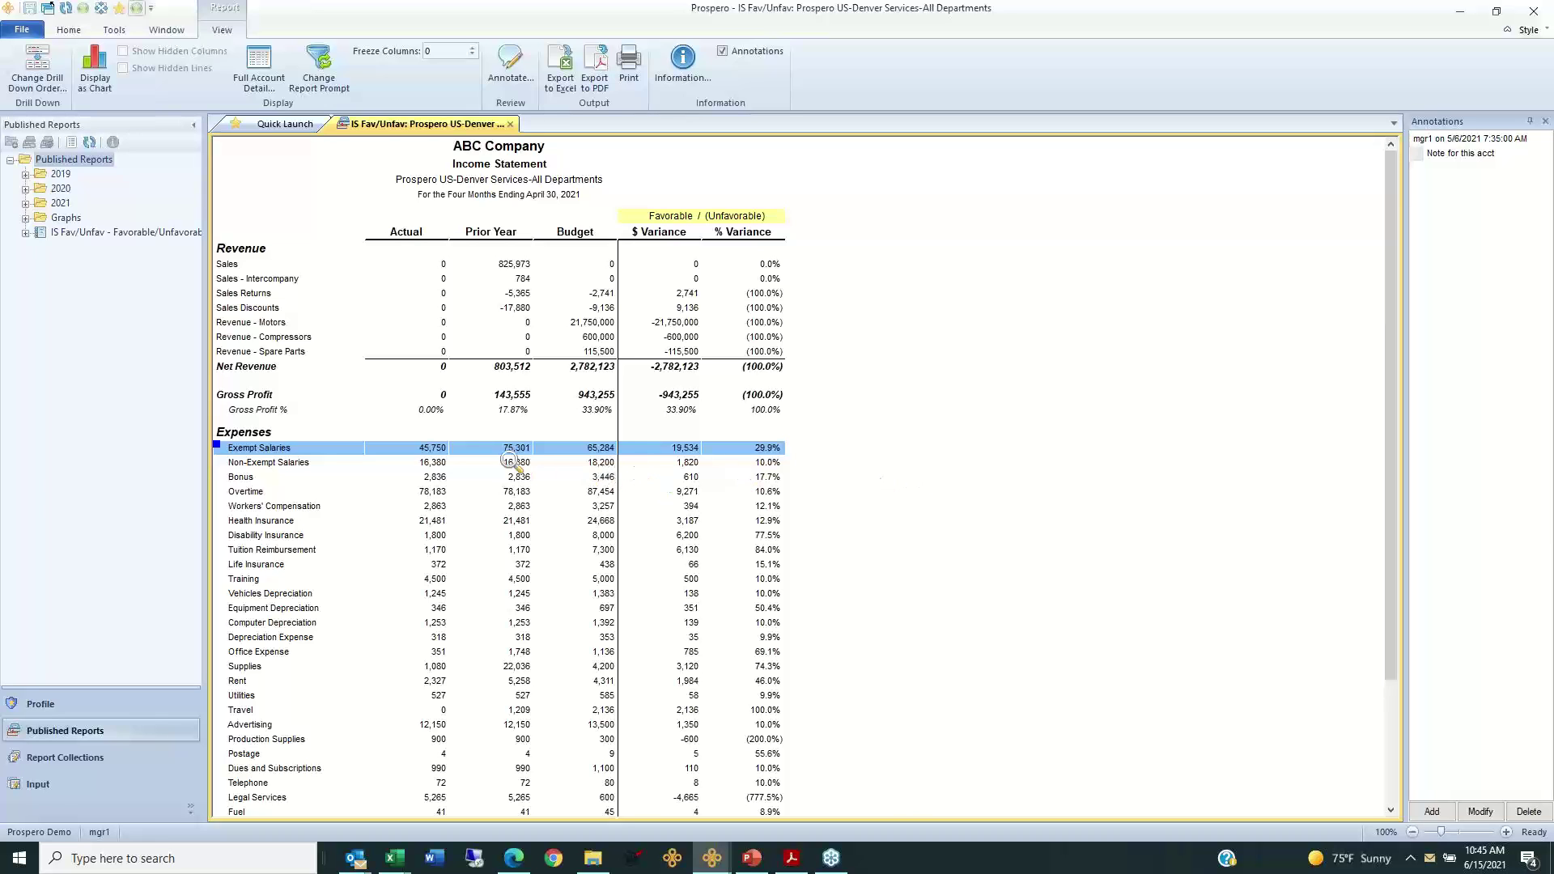
Step: Drill down on Non-Exempt Salaries to examine its department breakdown and close the drill-down report
{"action": "left_click", "coordinate": [441, 462]}
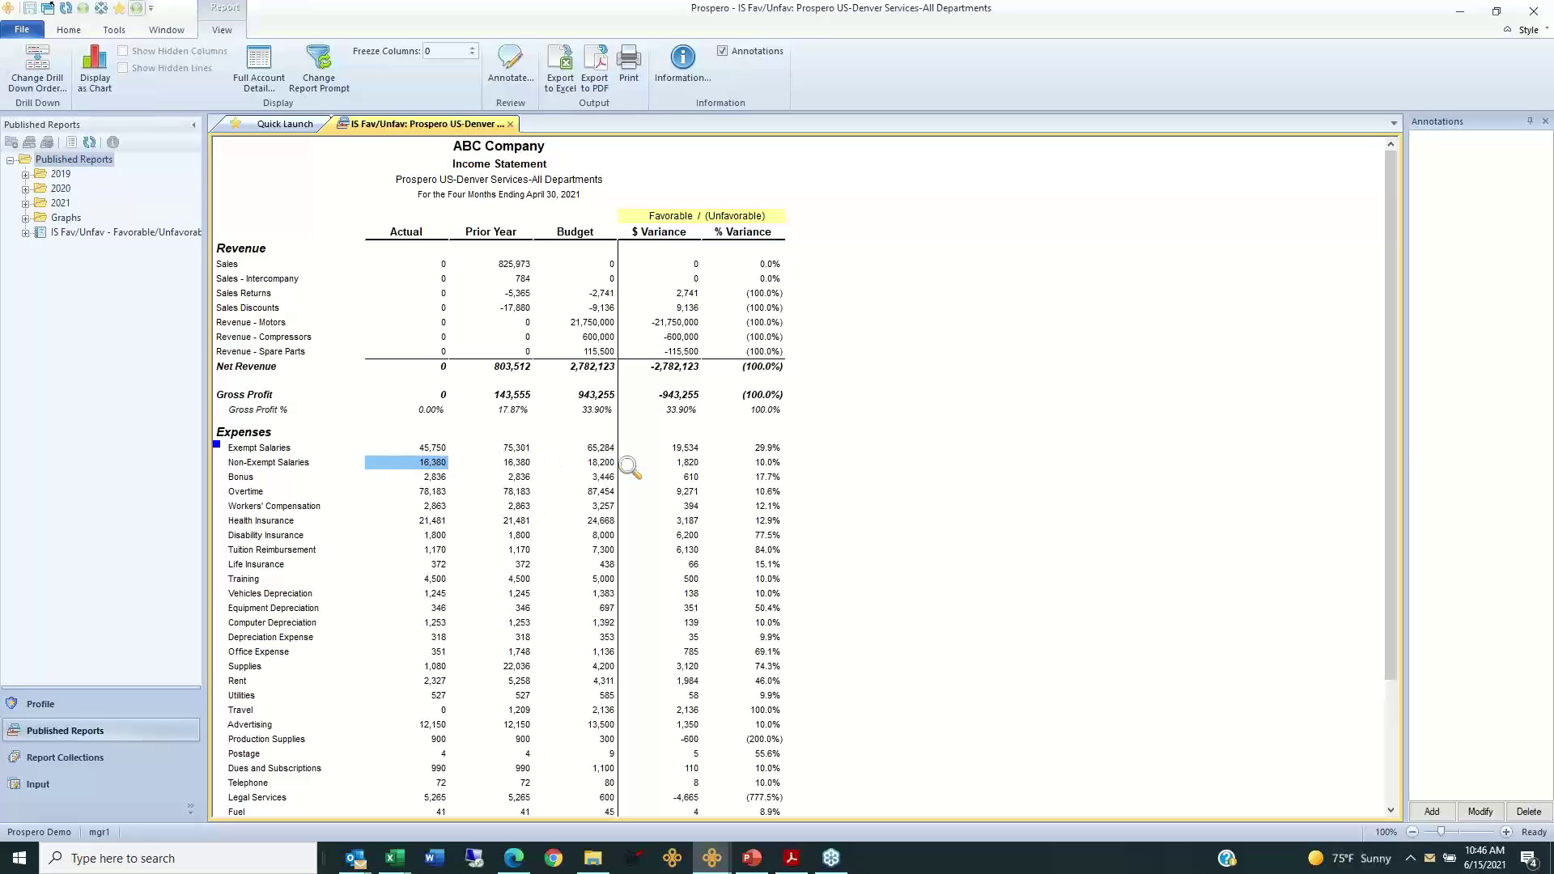
{"action": "left_click", "coordinate": [509, 462]}
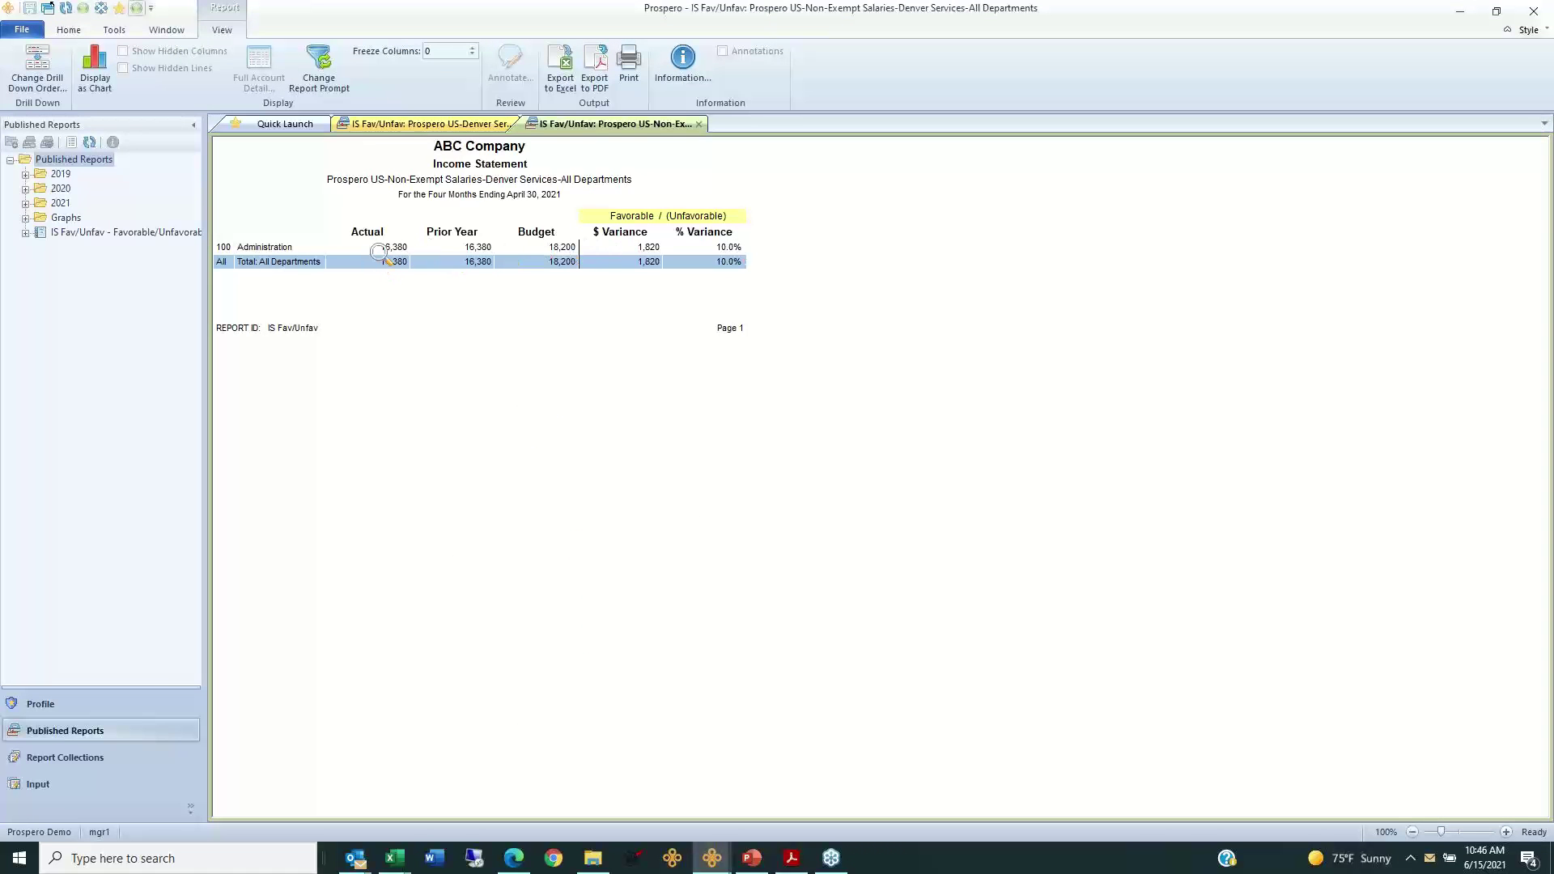
{"action": "left_click", "coordinate": [379, 249]}
{"action": "left_click", "coordinate": [567, 249]}
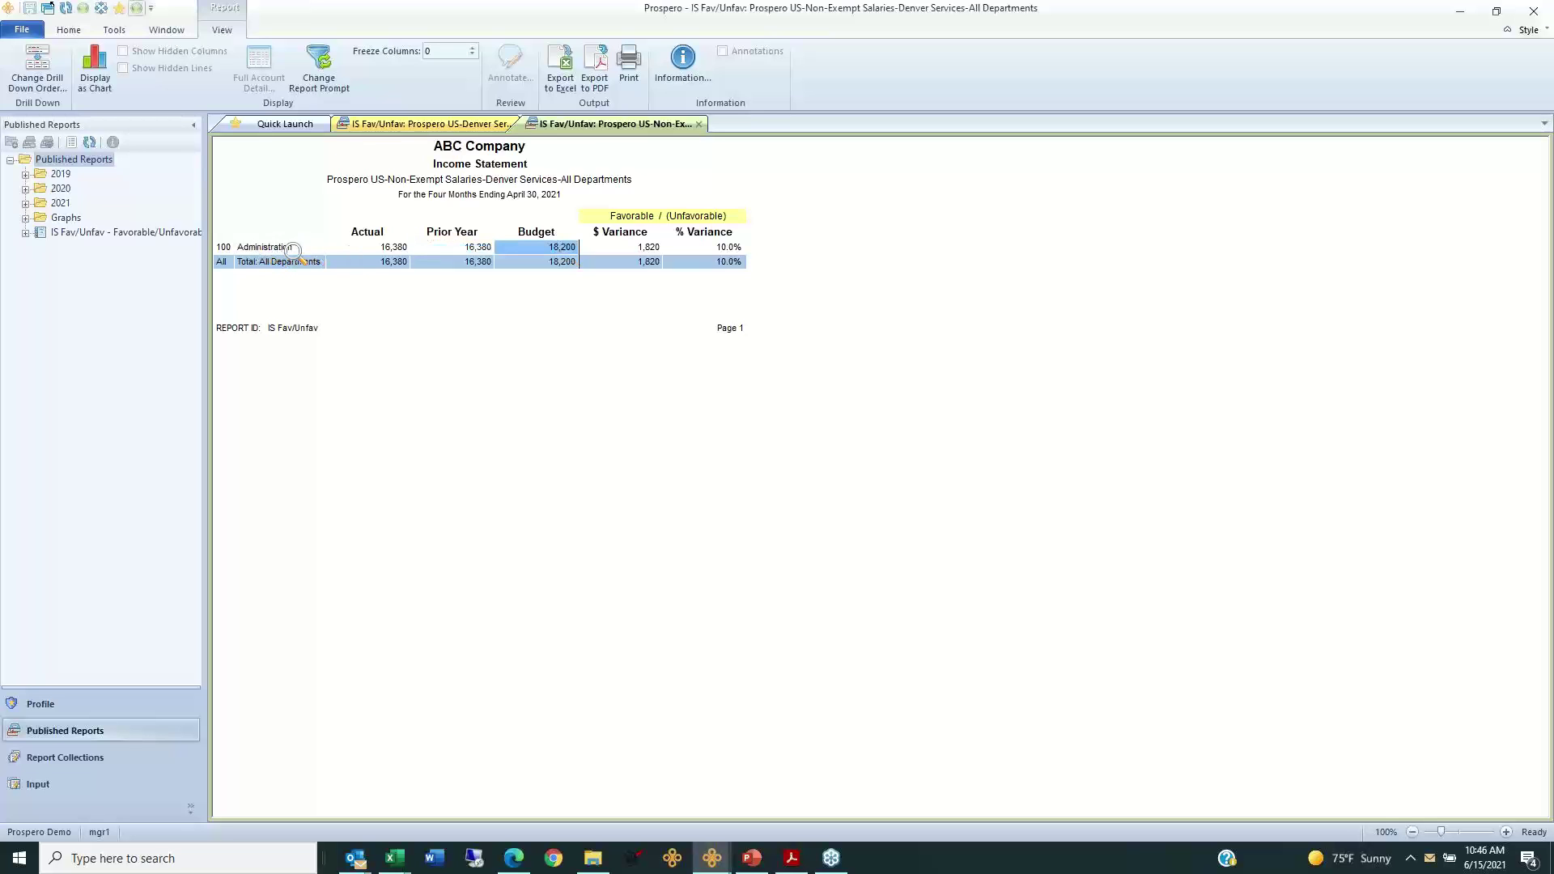
{"action": "left_click", "coordinate": [289, 249]}
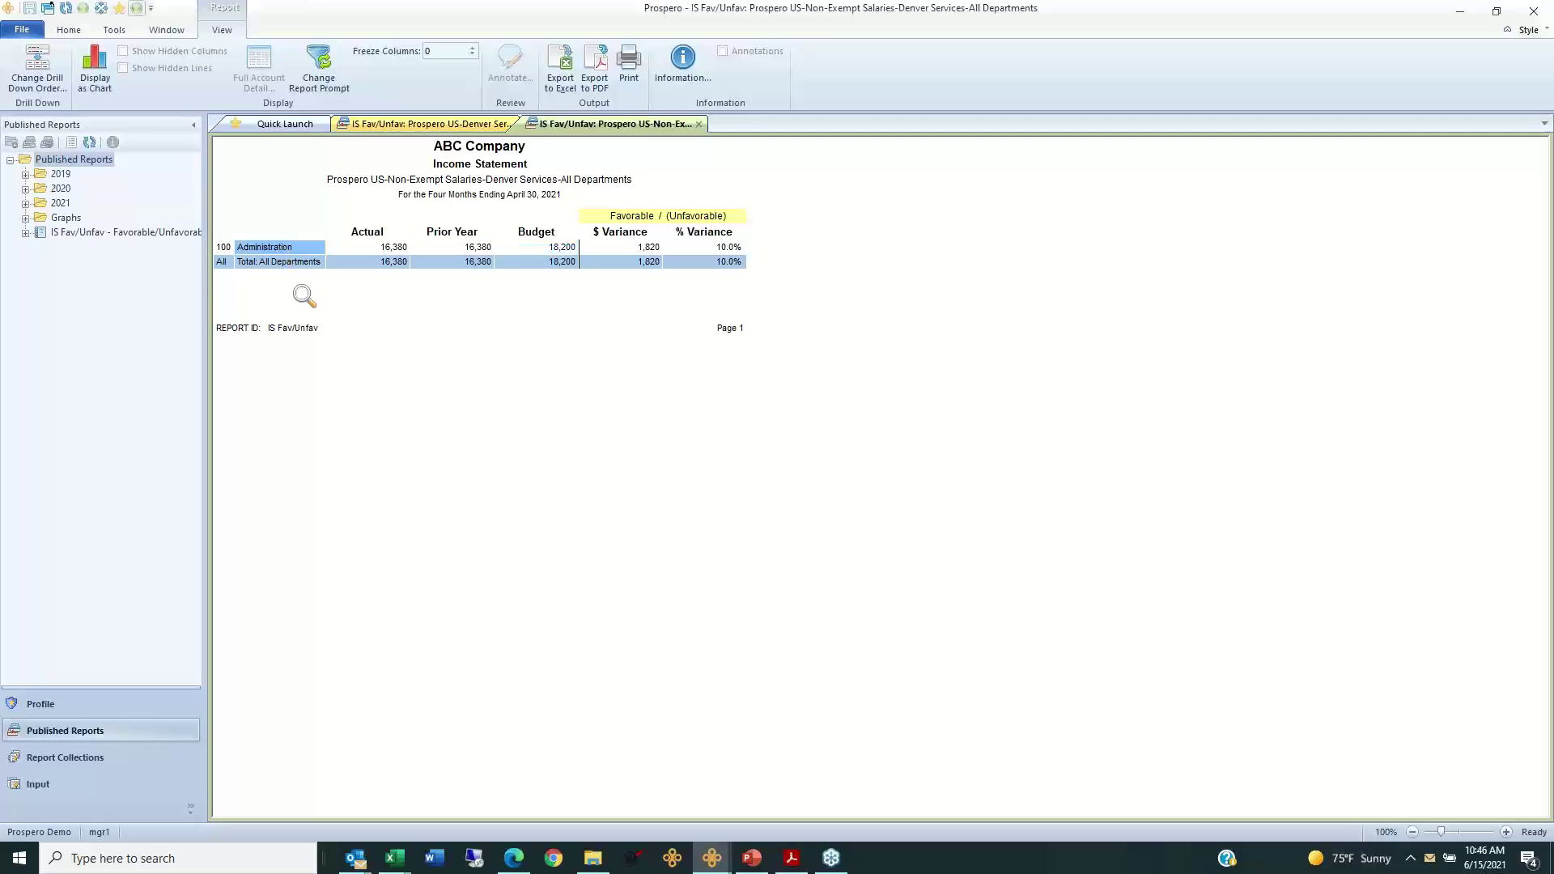
{"action": "left_click", "coordinate": [698, 124]}
Step: Drill down on Exempt Salaries to its departments and try drilling further into Administration's actual amount
{"action": "left_click", "coordinate": [441, 449]}
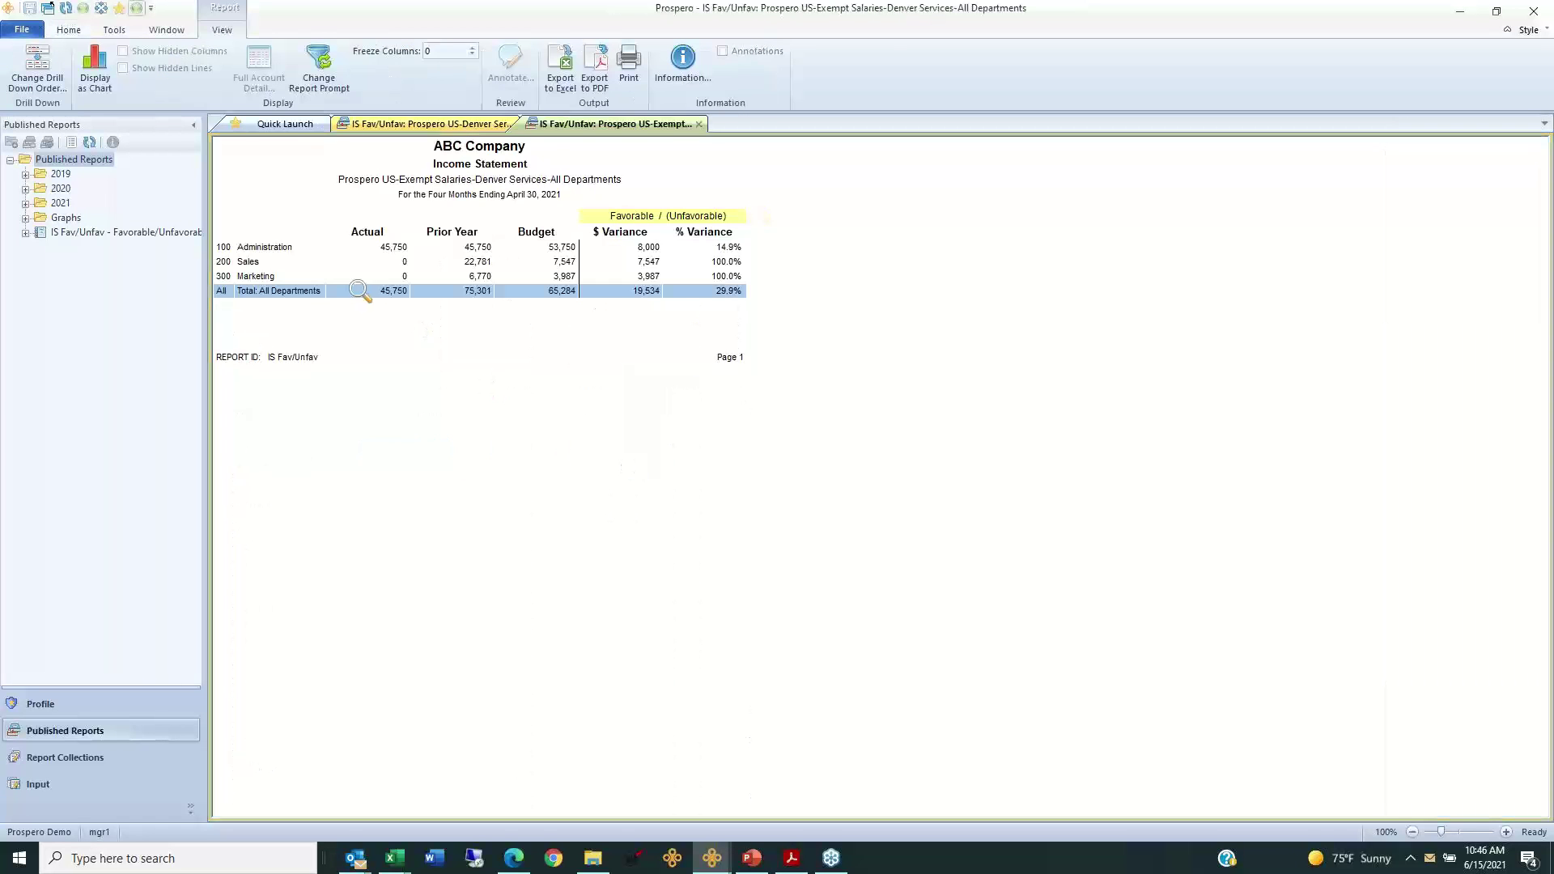
{"action": "double_click", "coordinate": [256, 276]}
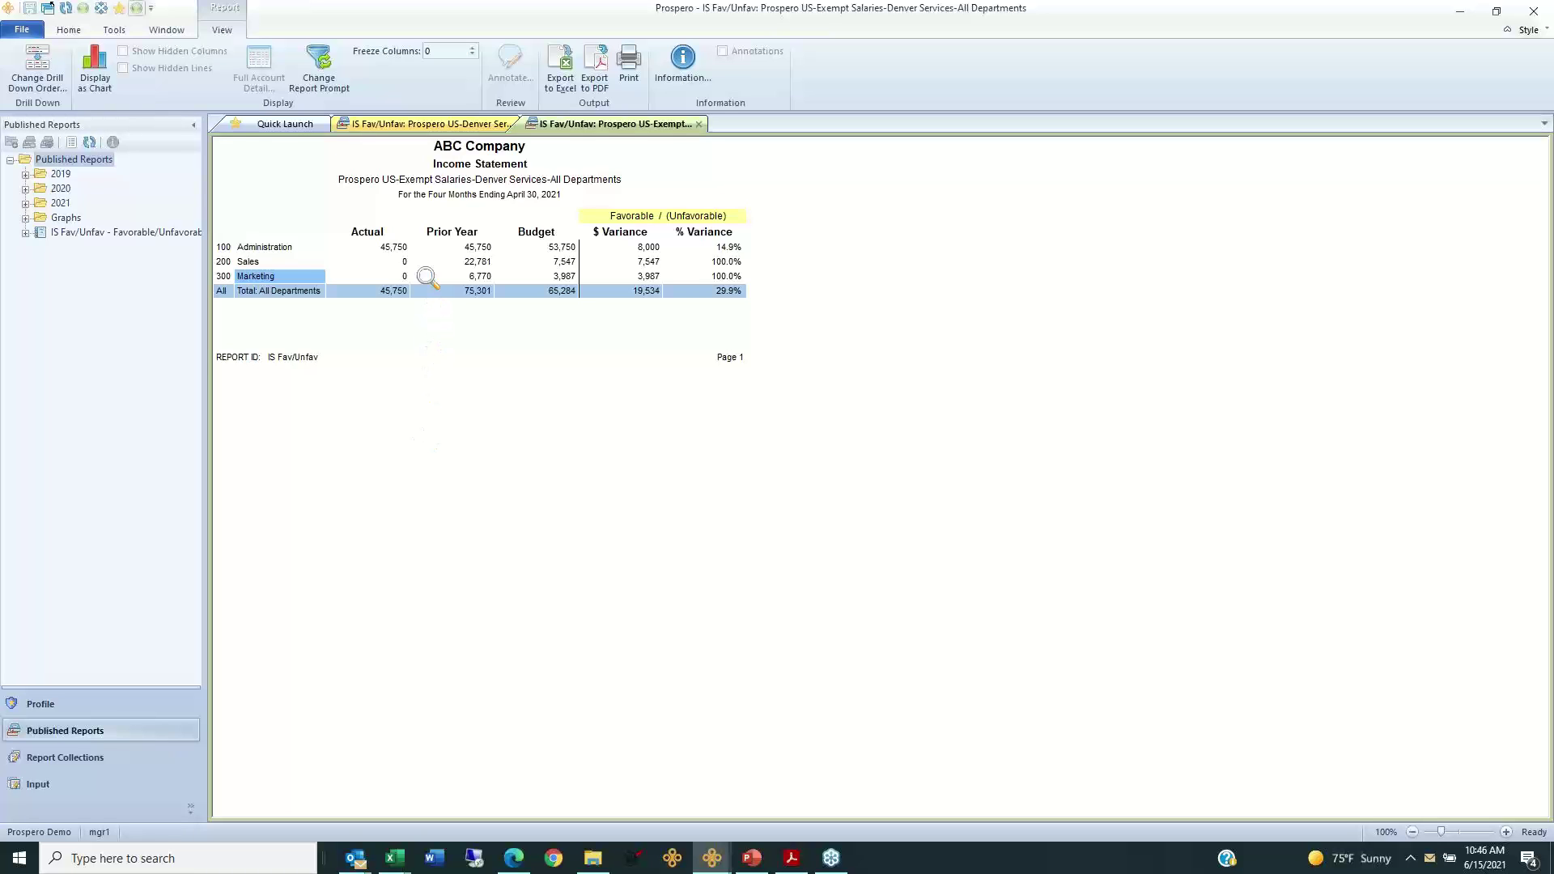
{"action": "double_click", "coordinate": [405, 248]}
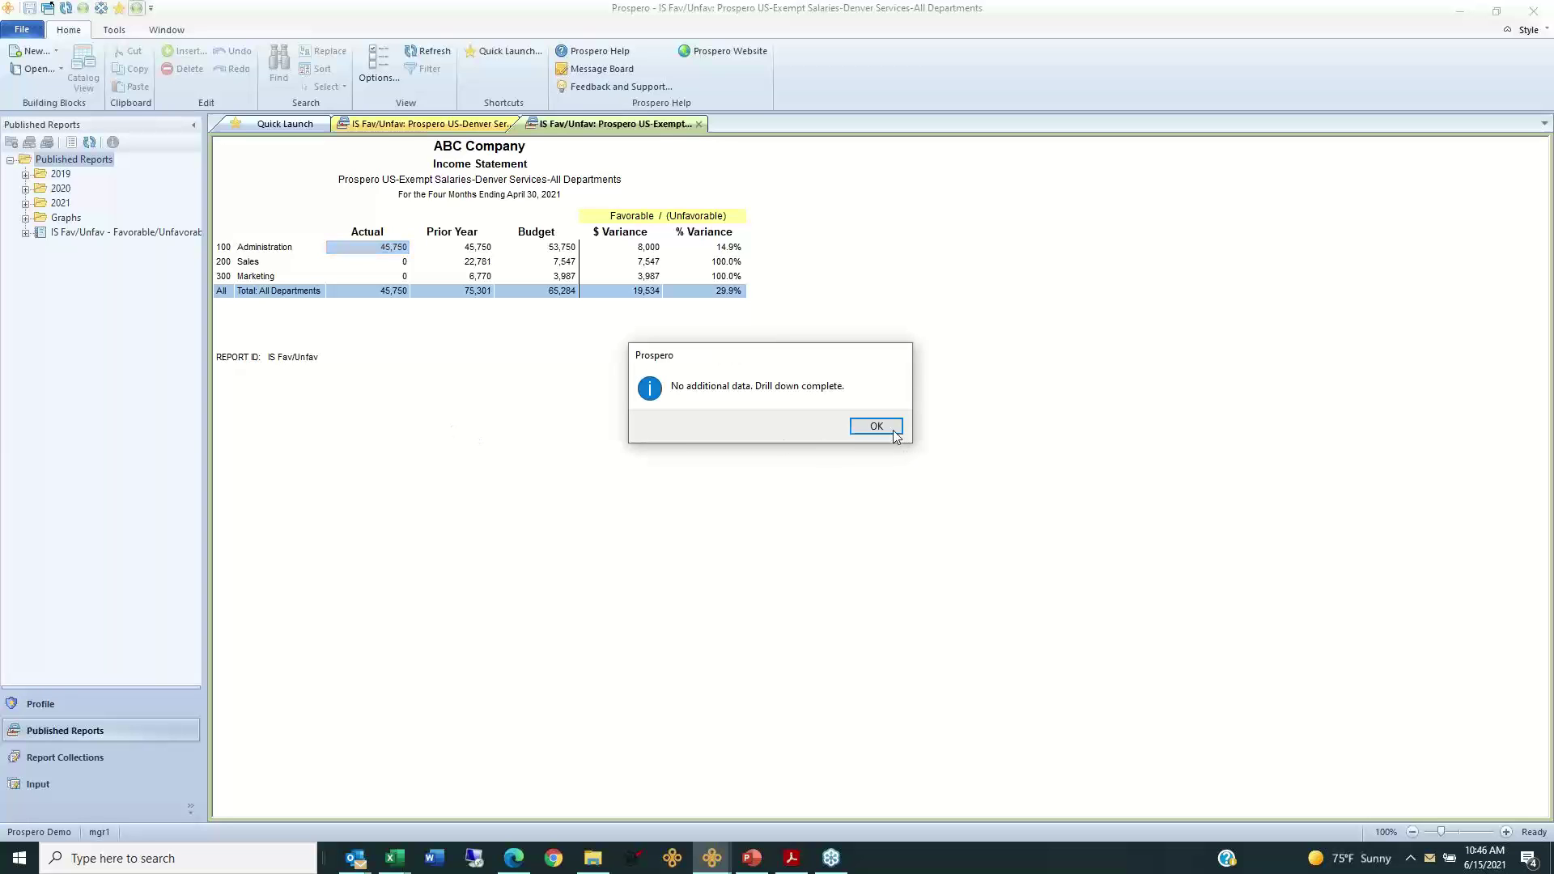
{"action": "left_click", "coordinate": [875, 427]}
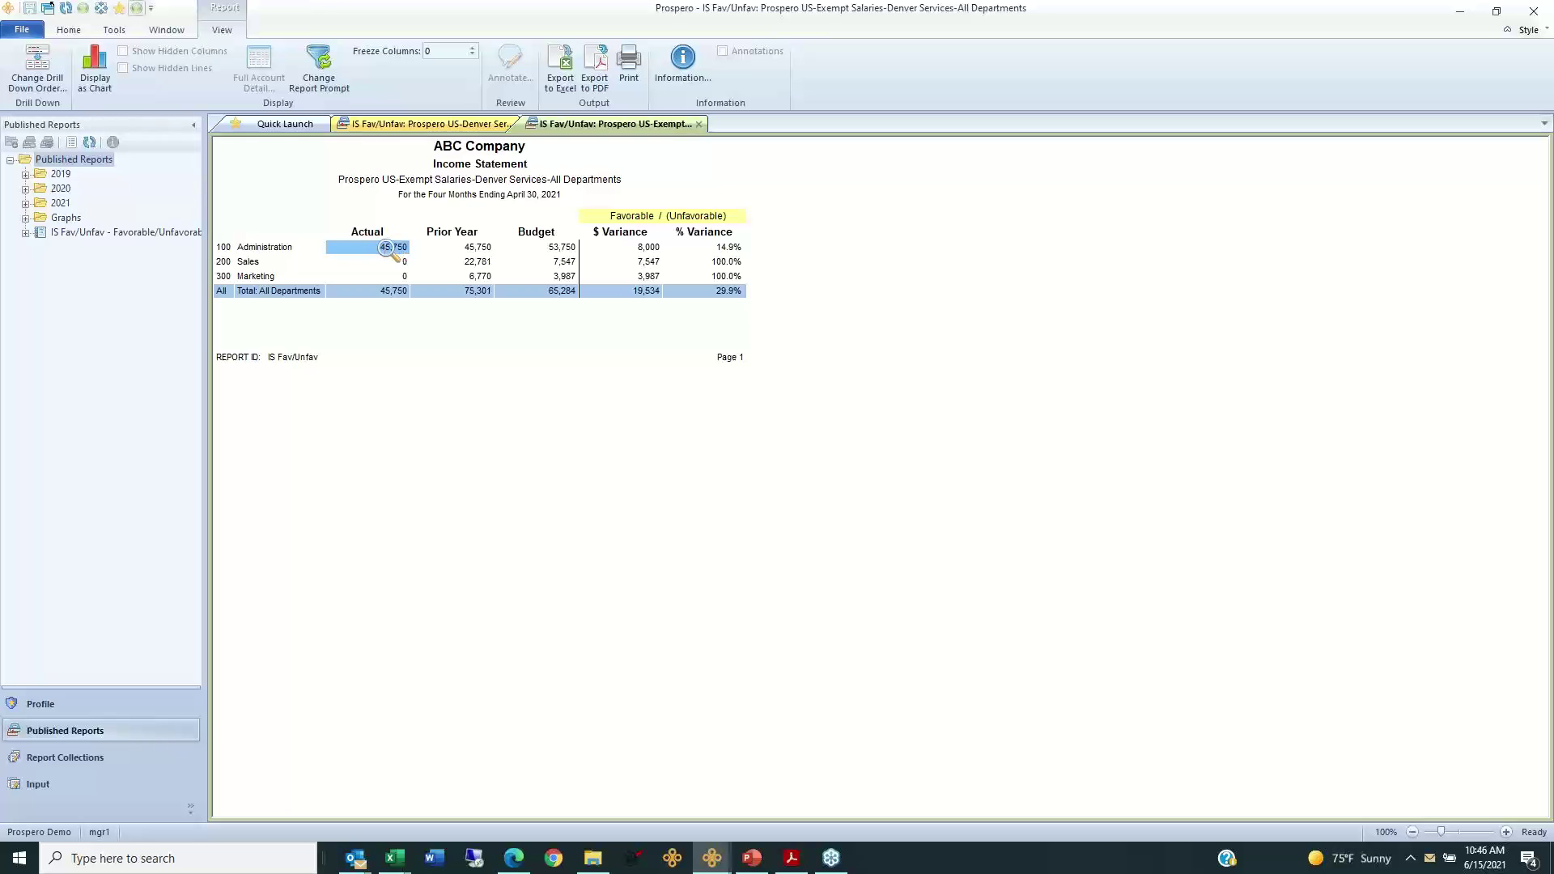
{"action": "left_click", "coordinate": [470, 249]}
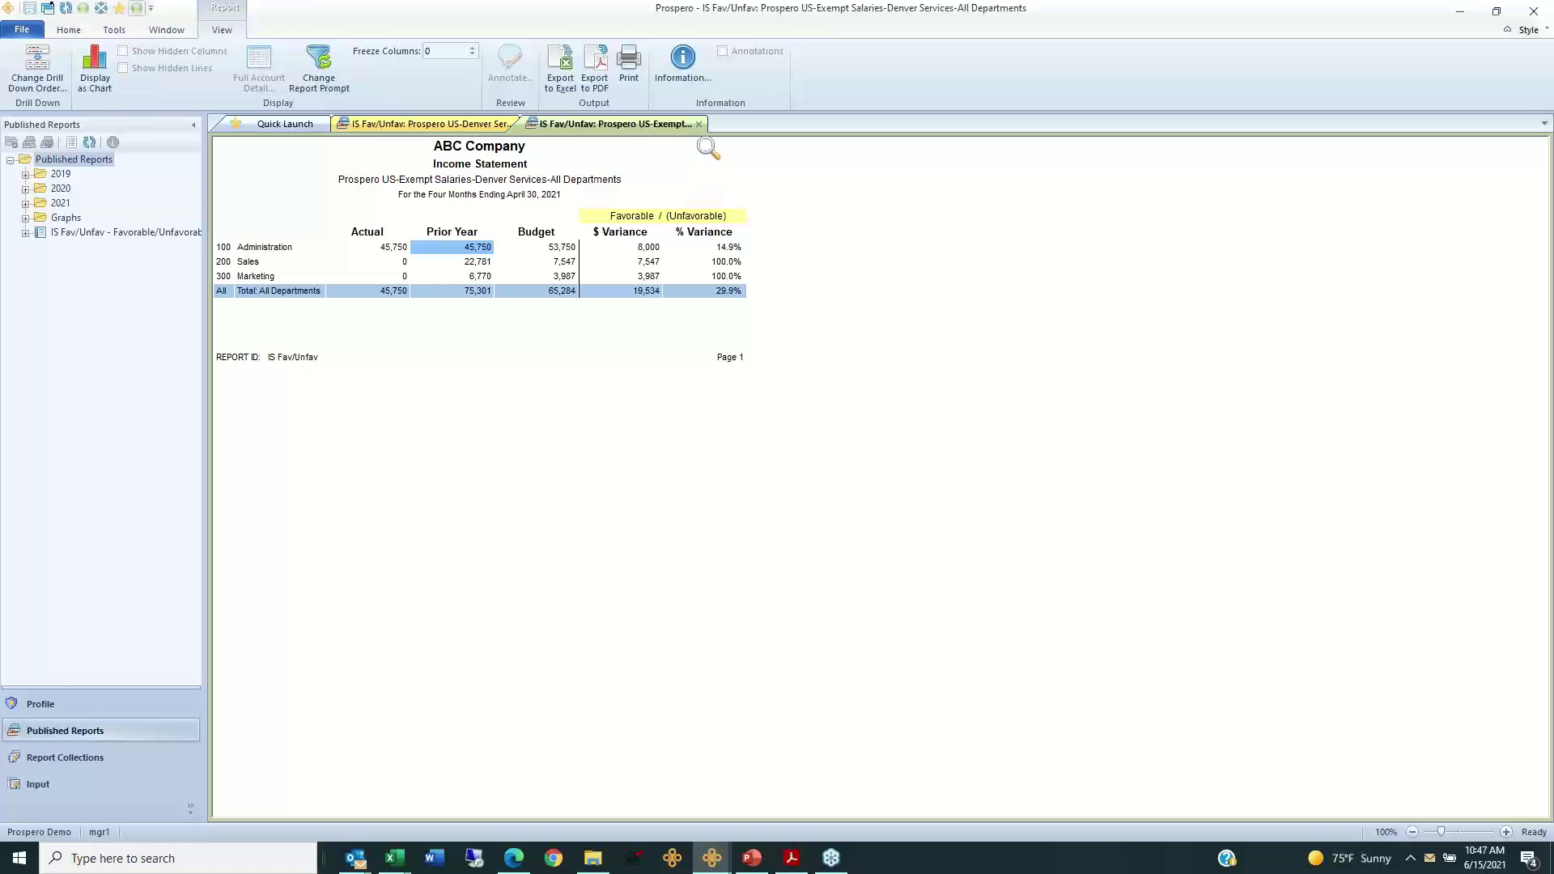
Step: Close the Exempt Salaries drill-down, drill down on prior-year Sales by department, and drill into Marketing's prior-year amount to its transactions
{"action": "left_click", "coordinate": [699, 124]}
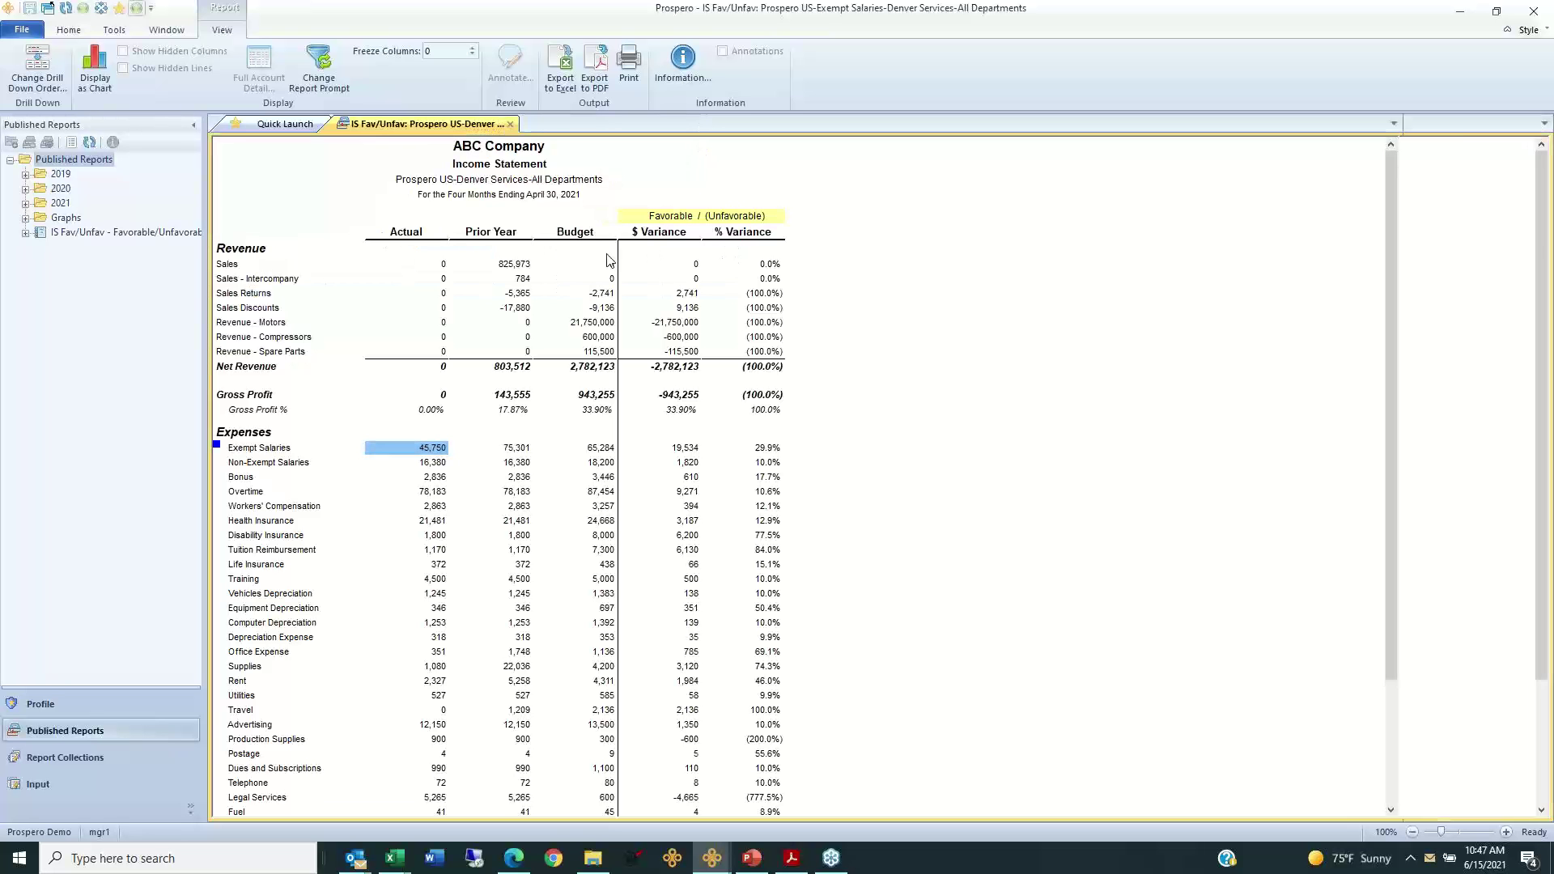
{"action": "left_click", "coordinate": [523, 265]}
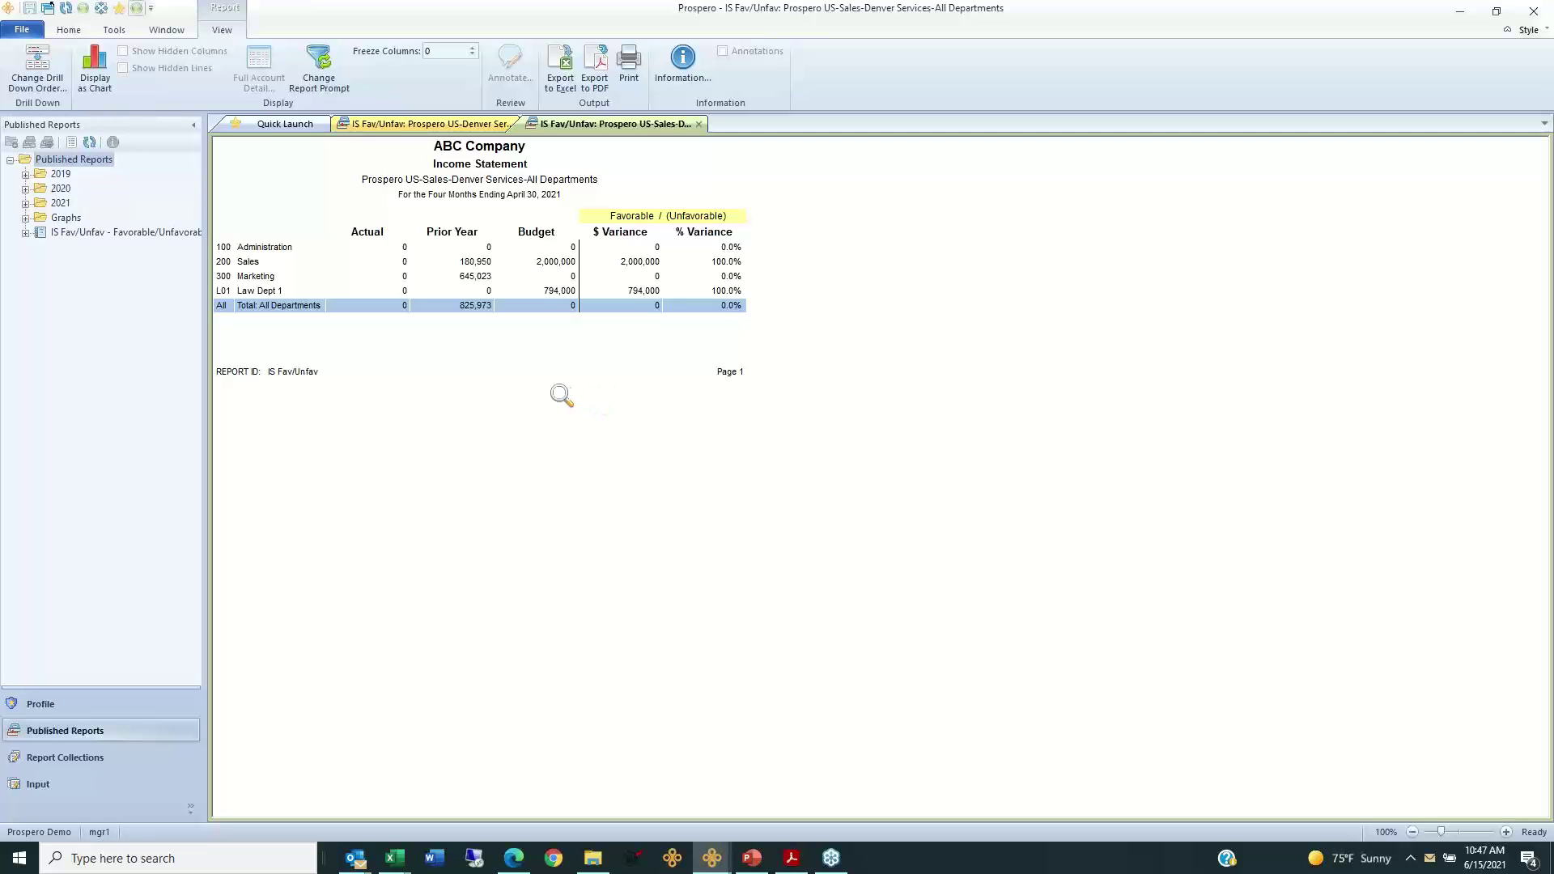
{"action": "double_click", "coordinate": [484, 277]}
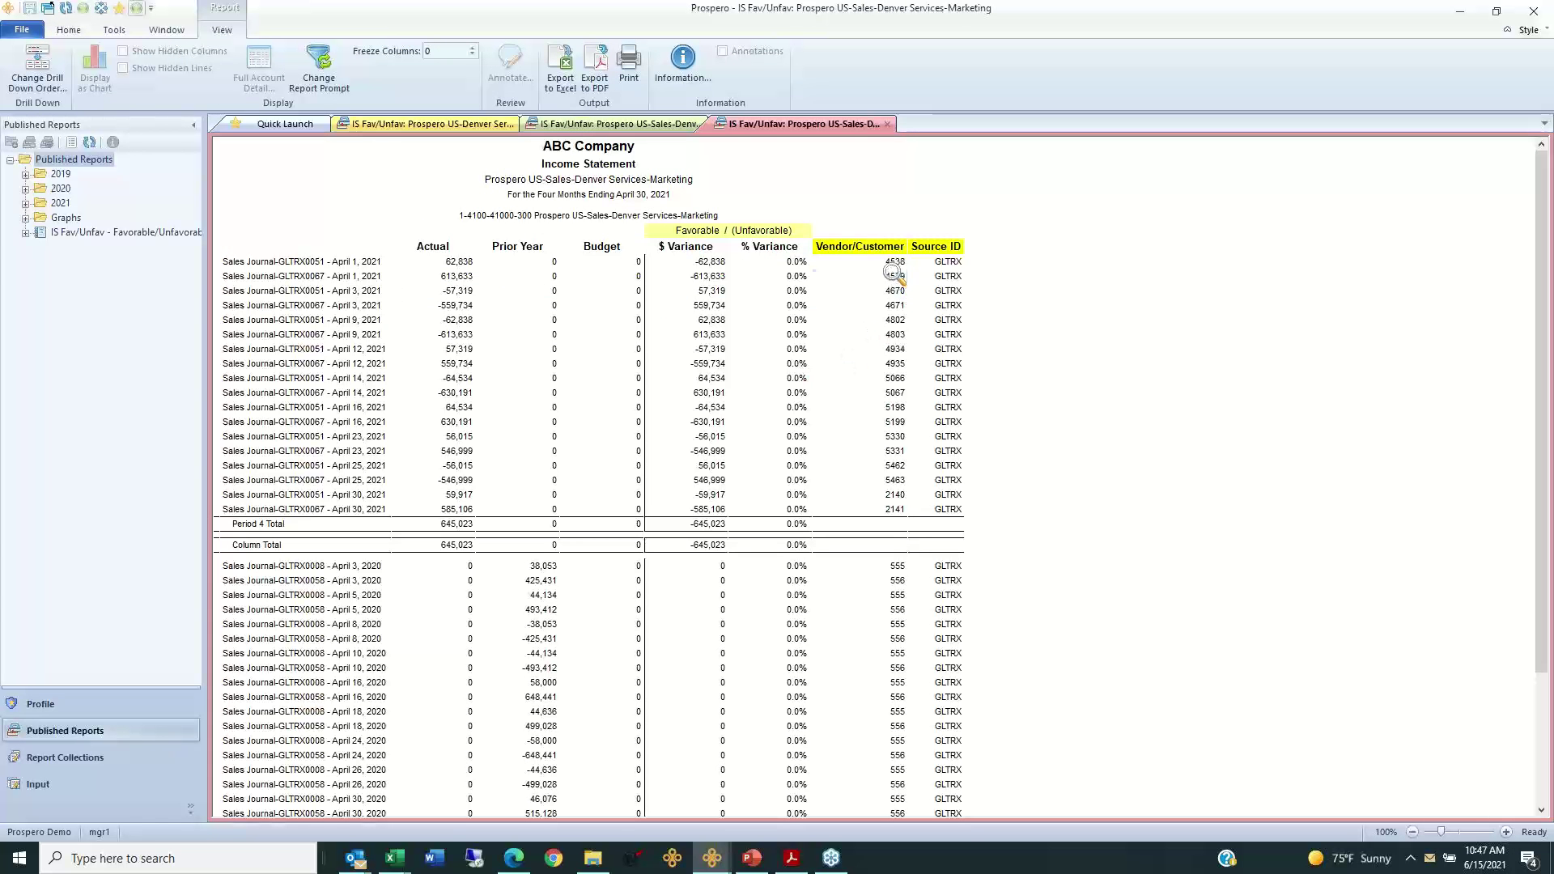
Step: Highlight the April 2021 transactions' Vendor/Customer and Source ID values, and close both Sales drill-down reports
{"action": "left_click_drag", "start_coordinate": [893, 276], "coordinate": [928, 481]}
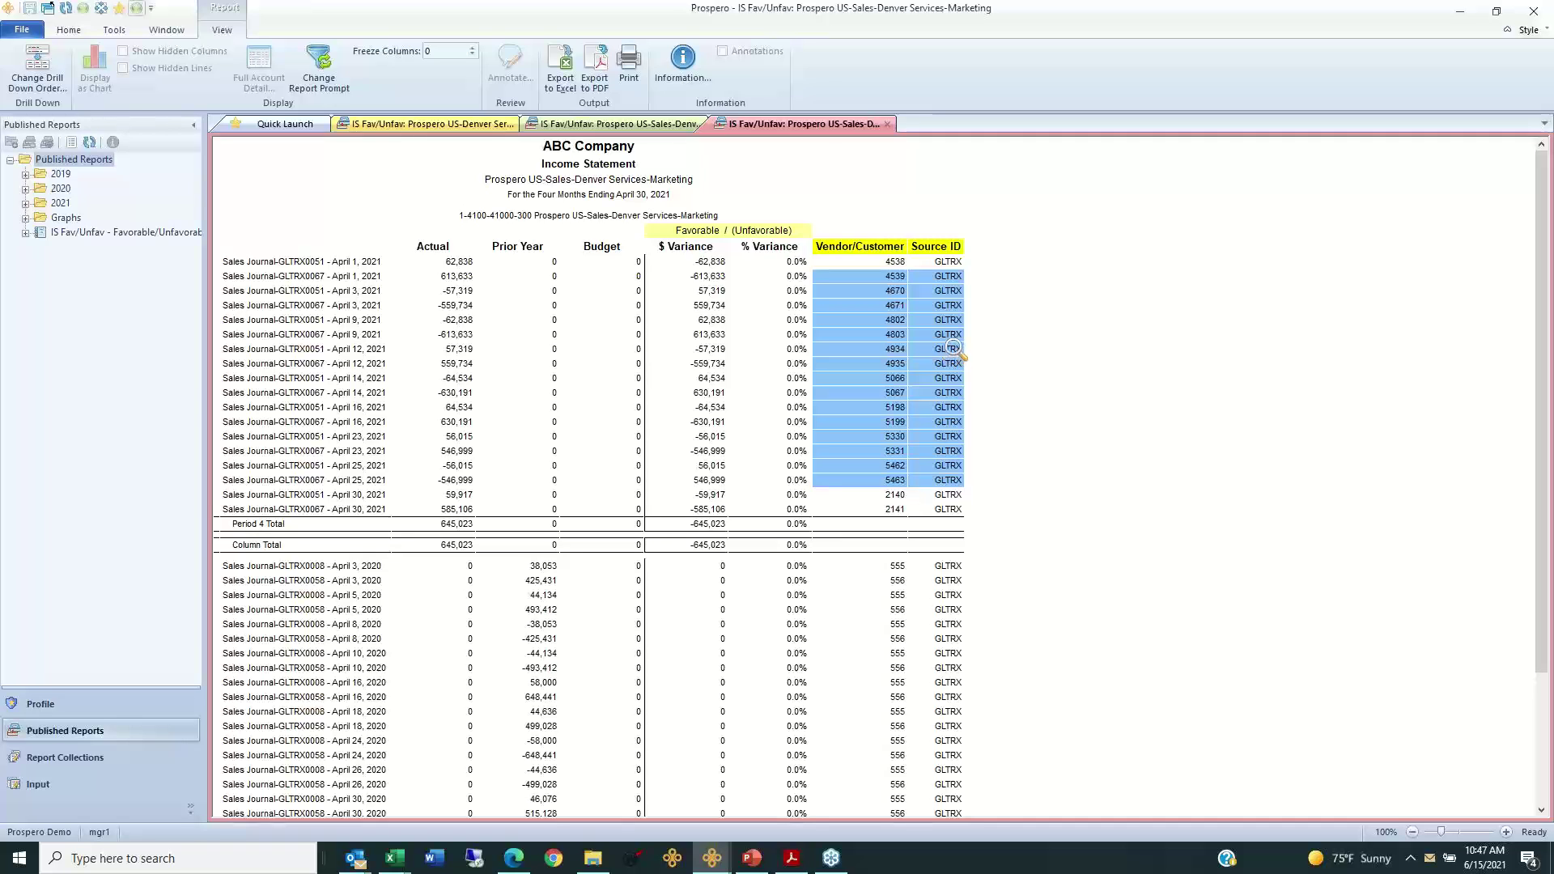
{"action": "left_click_drag", "start_coordinate": [894, 290], "coordinate": [881, 437]}
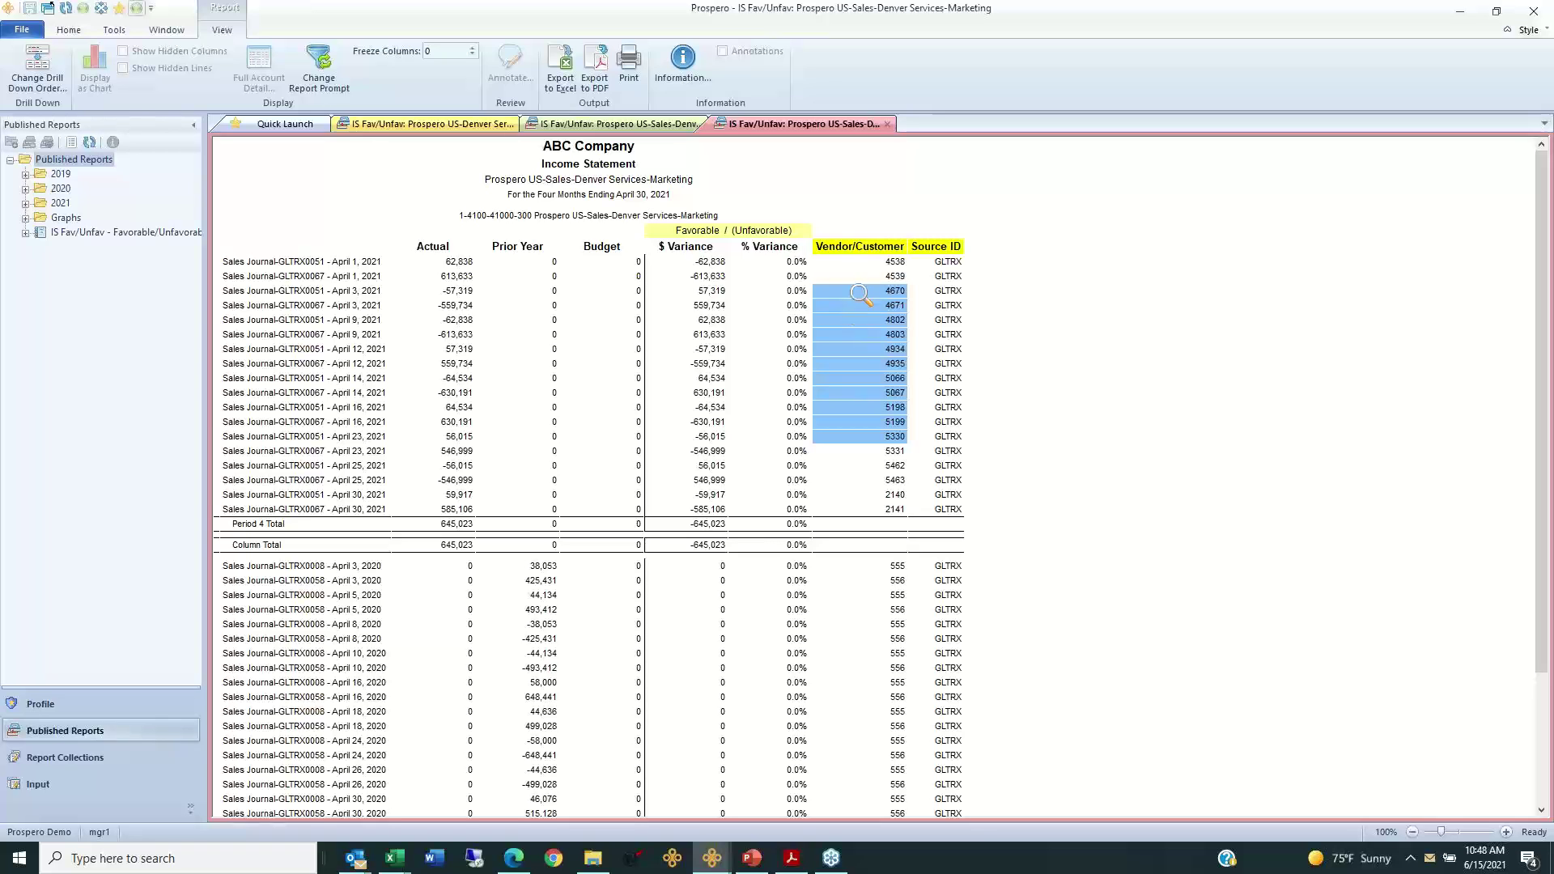
{"action": "left_click", "coordinate": [889, 124]}
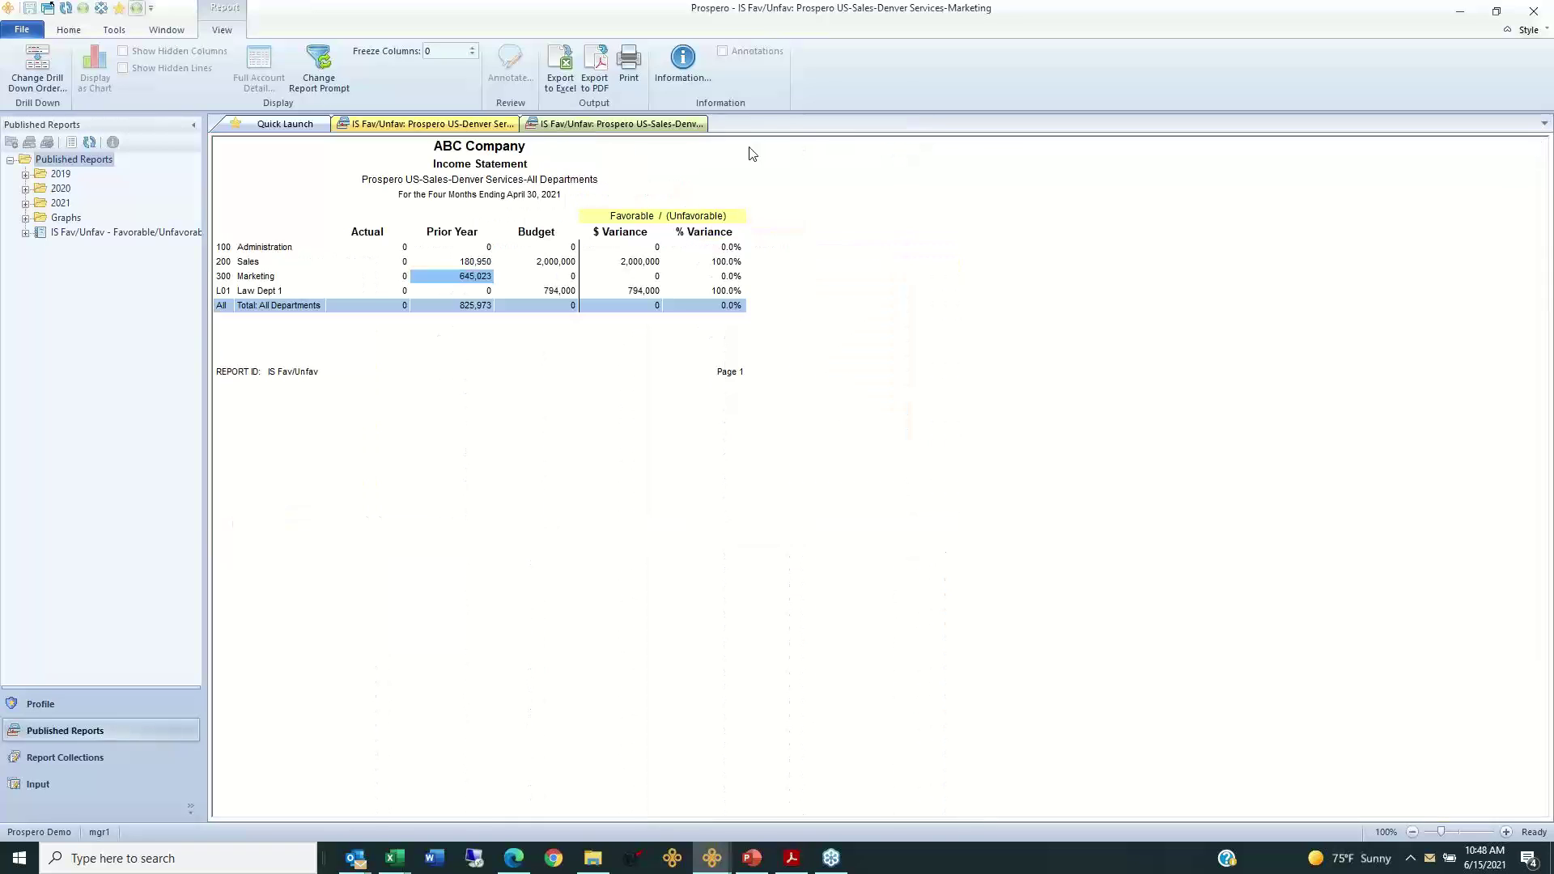
{"action": "left_click", "coordinate": [700, 124]}
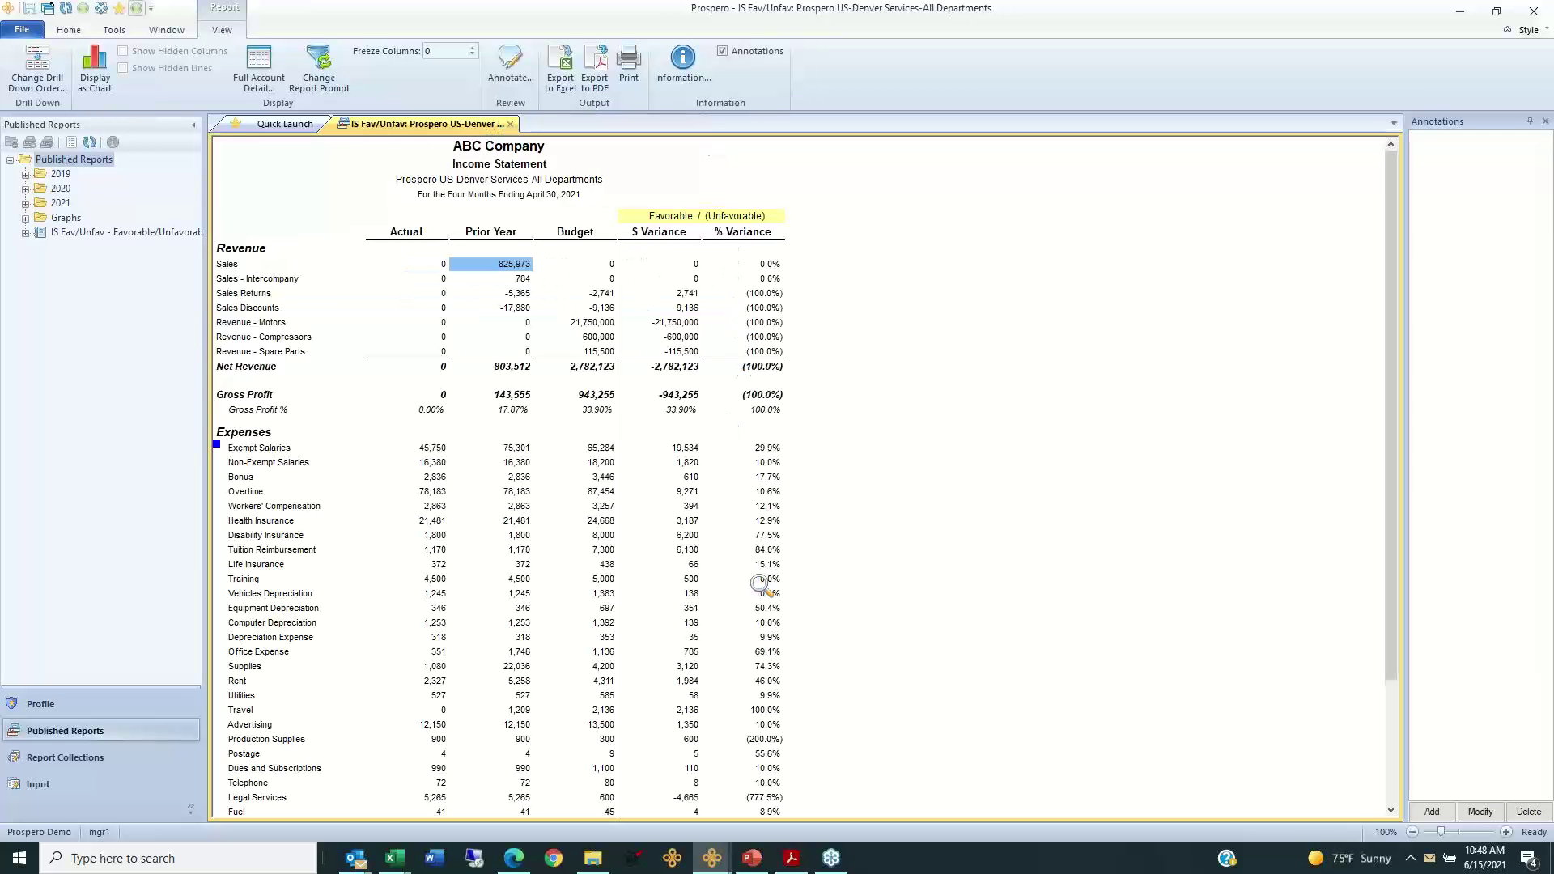
Step: Switch to the Prospero window showing Quick Launch, close the Quick Launch page, and widen the navigation pane to show full definition names
{"action": "mouse_move", "coordinate": [701, 866]}
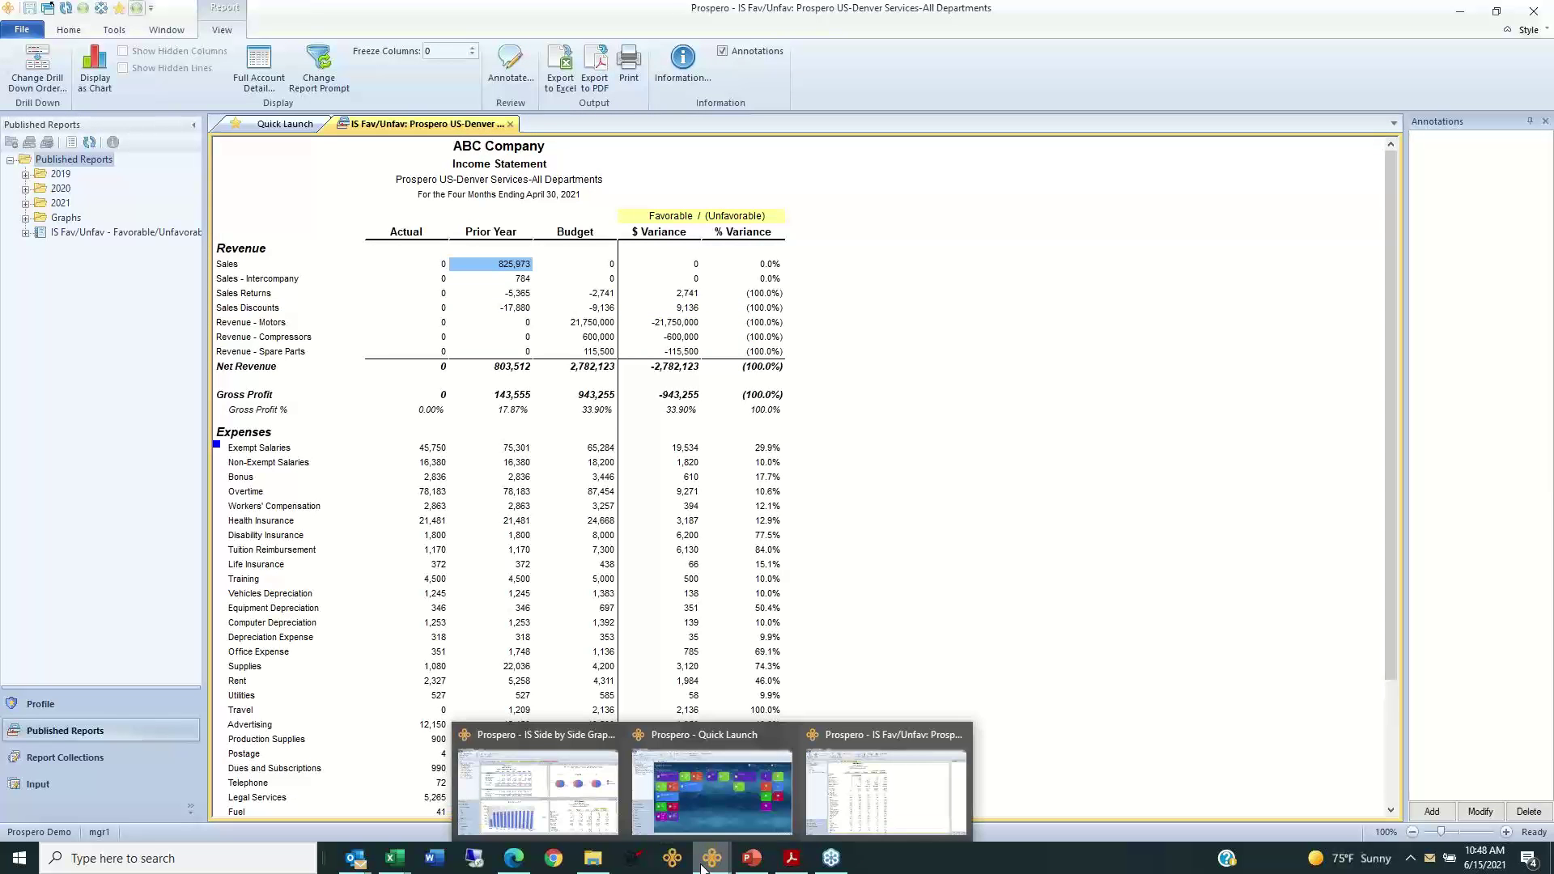
{"action": "left_click", "coordinate": [573, 800]}
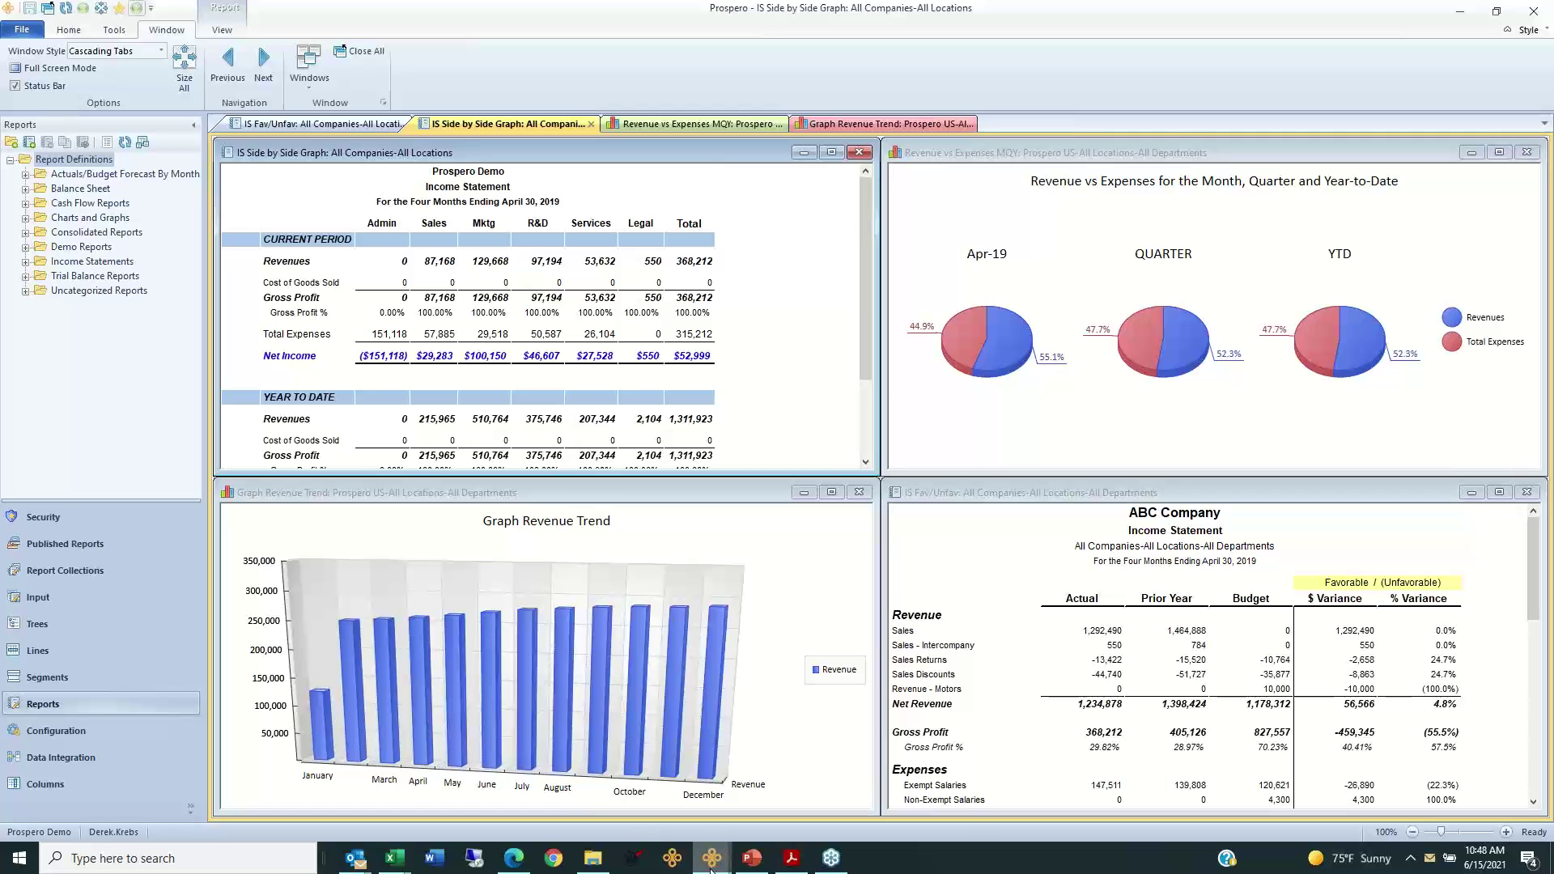
{"action": "mouse_move", "coordinate": [711, 867]}
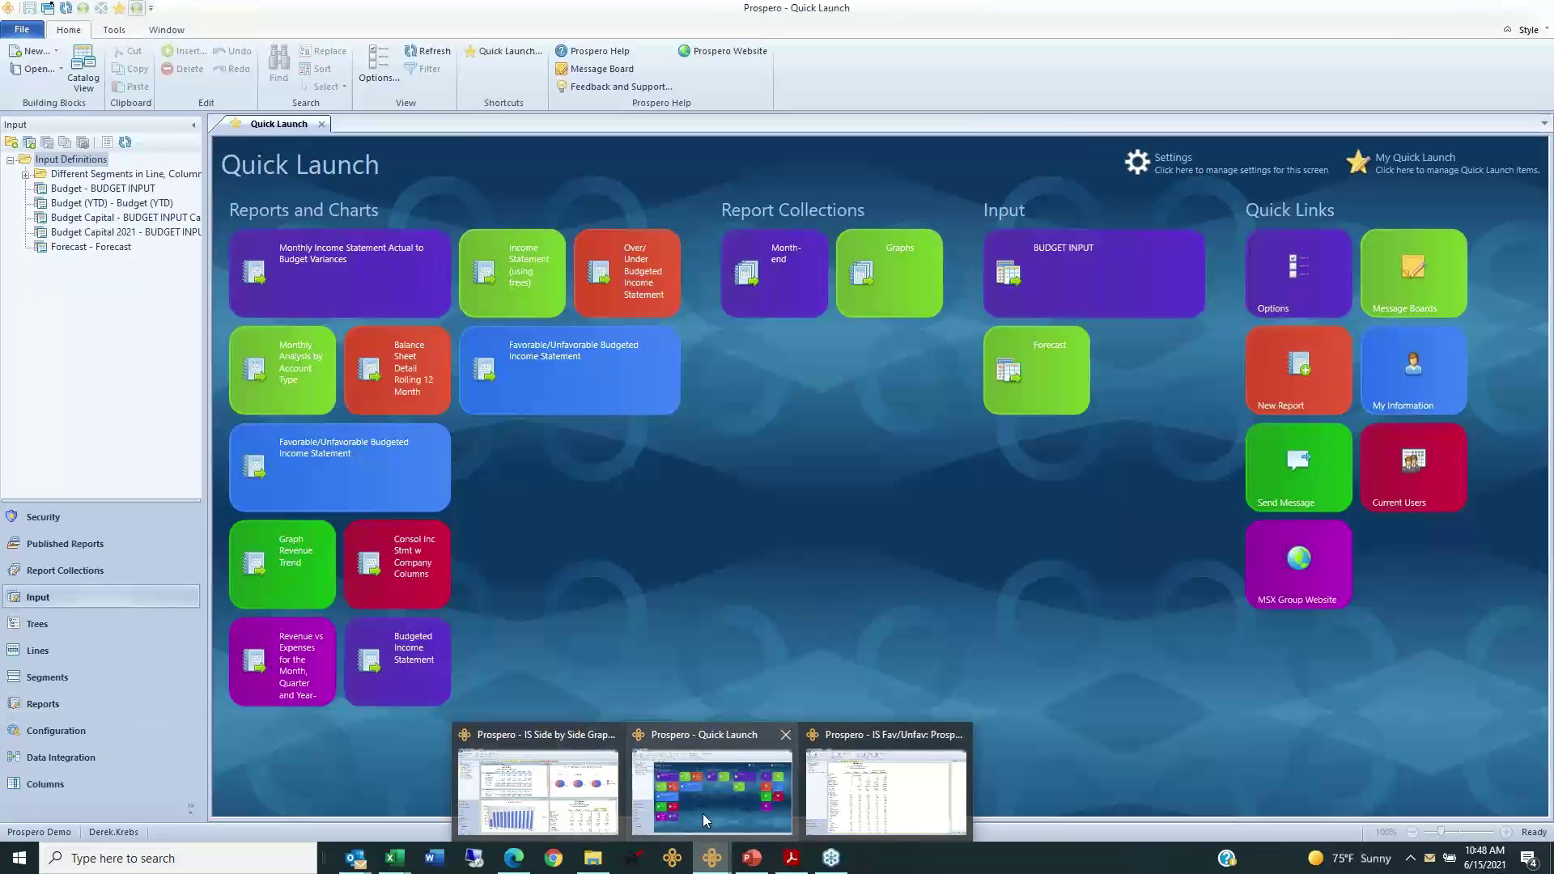
{"action": "left_click", "coordinate": [702, 813]}
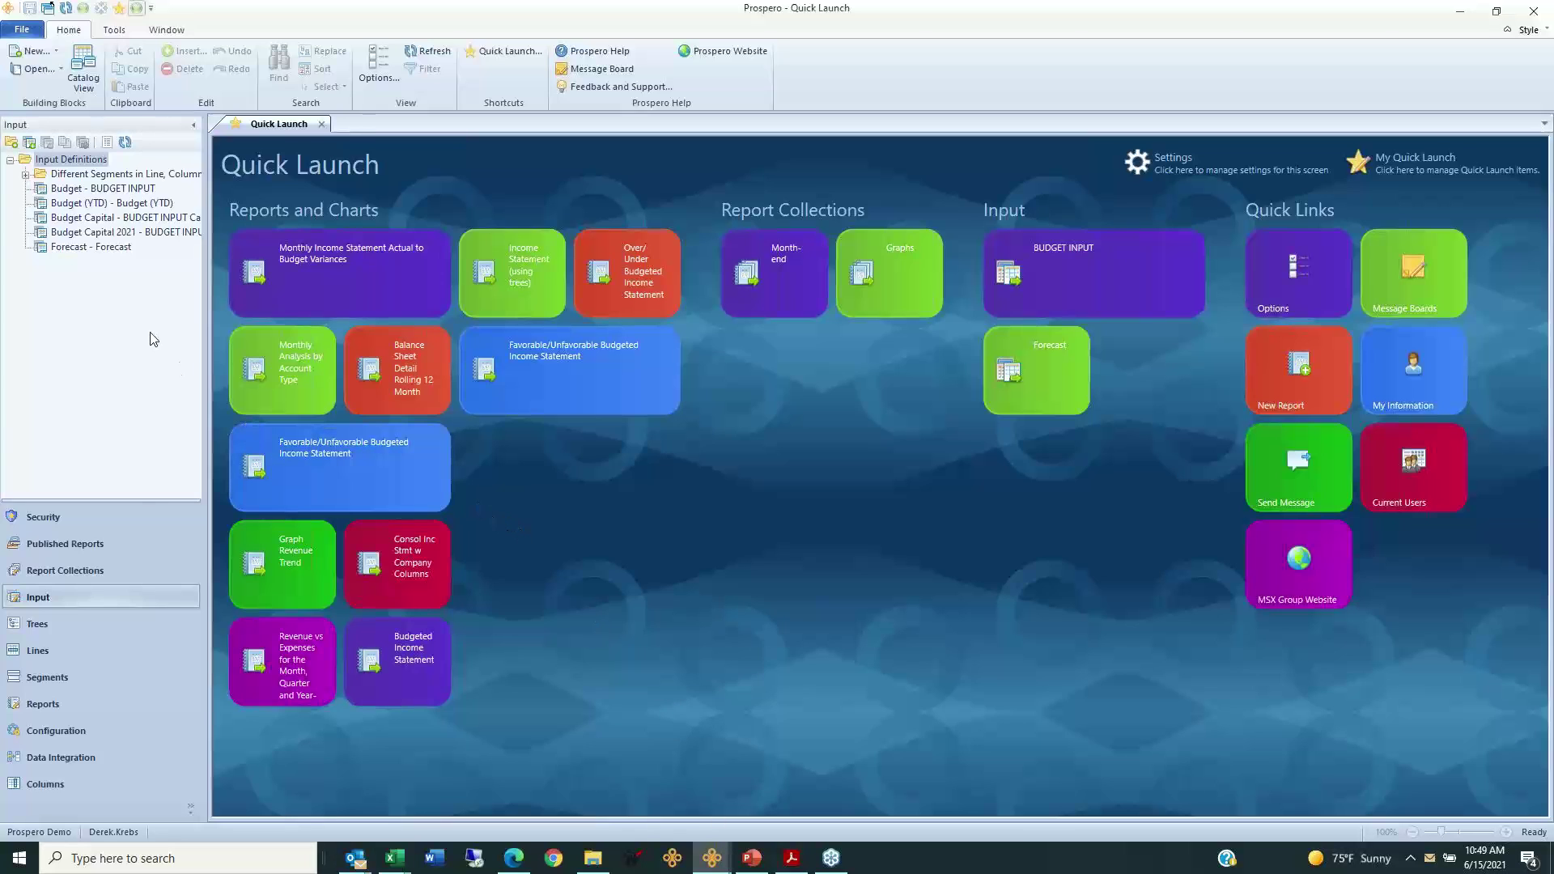
{"action": "left_click", "coordinate": [321, 124]}
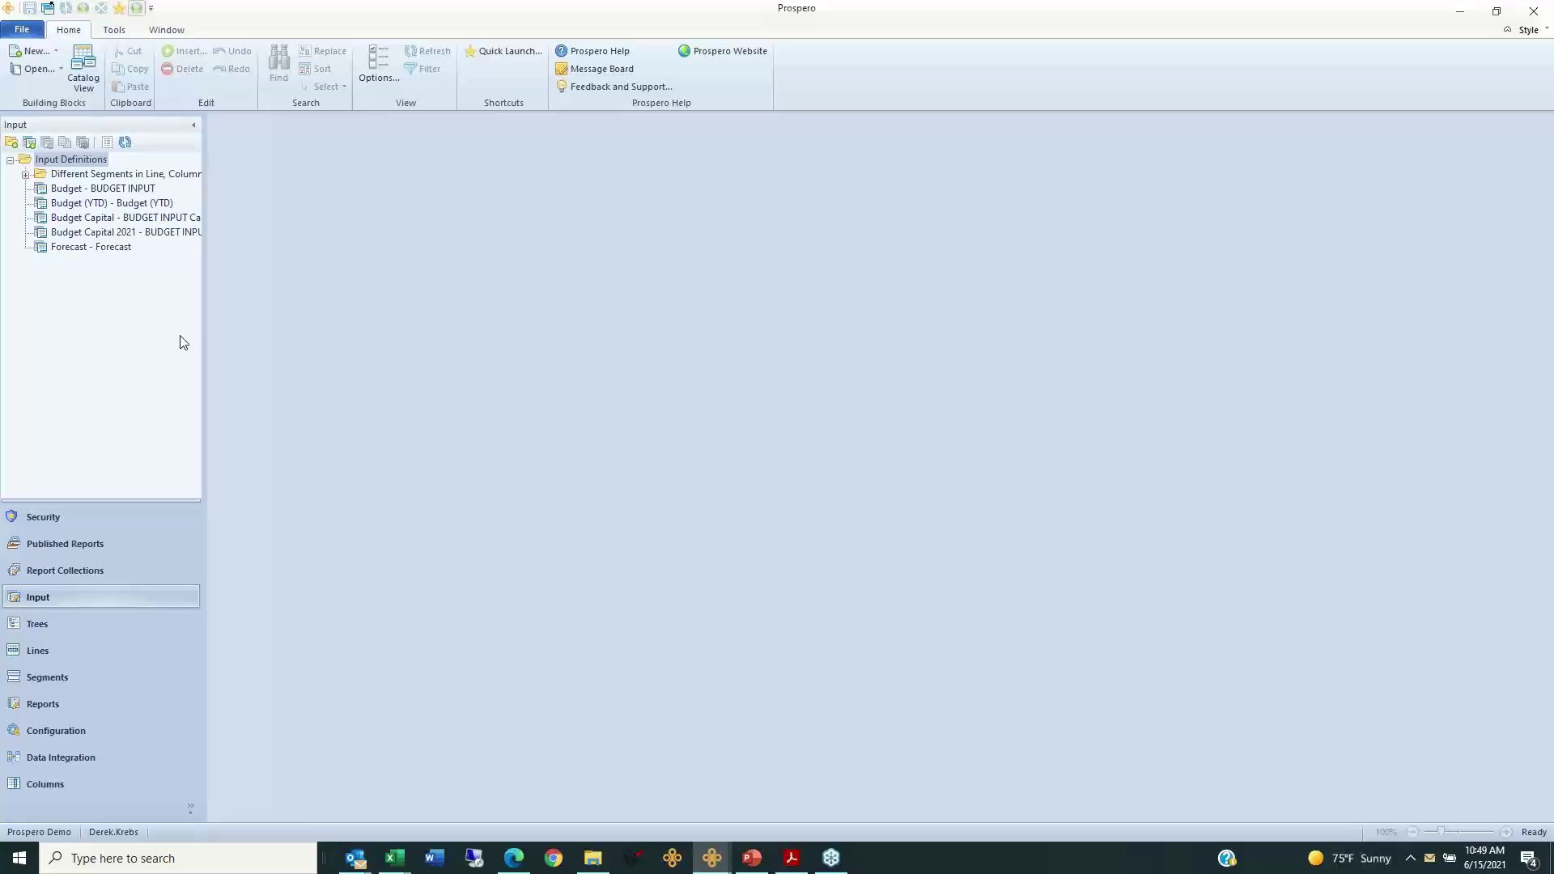
{"action": "left_click_drag", "start_coordinate": [204, 322], "coordinate": [315, 322]}
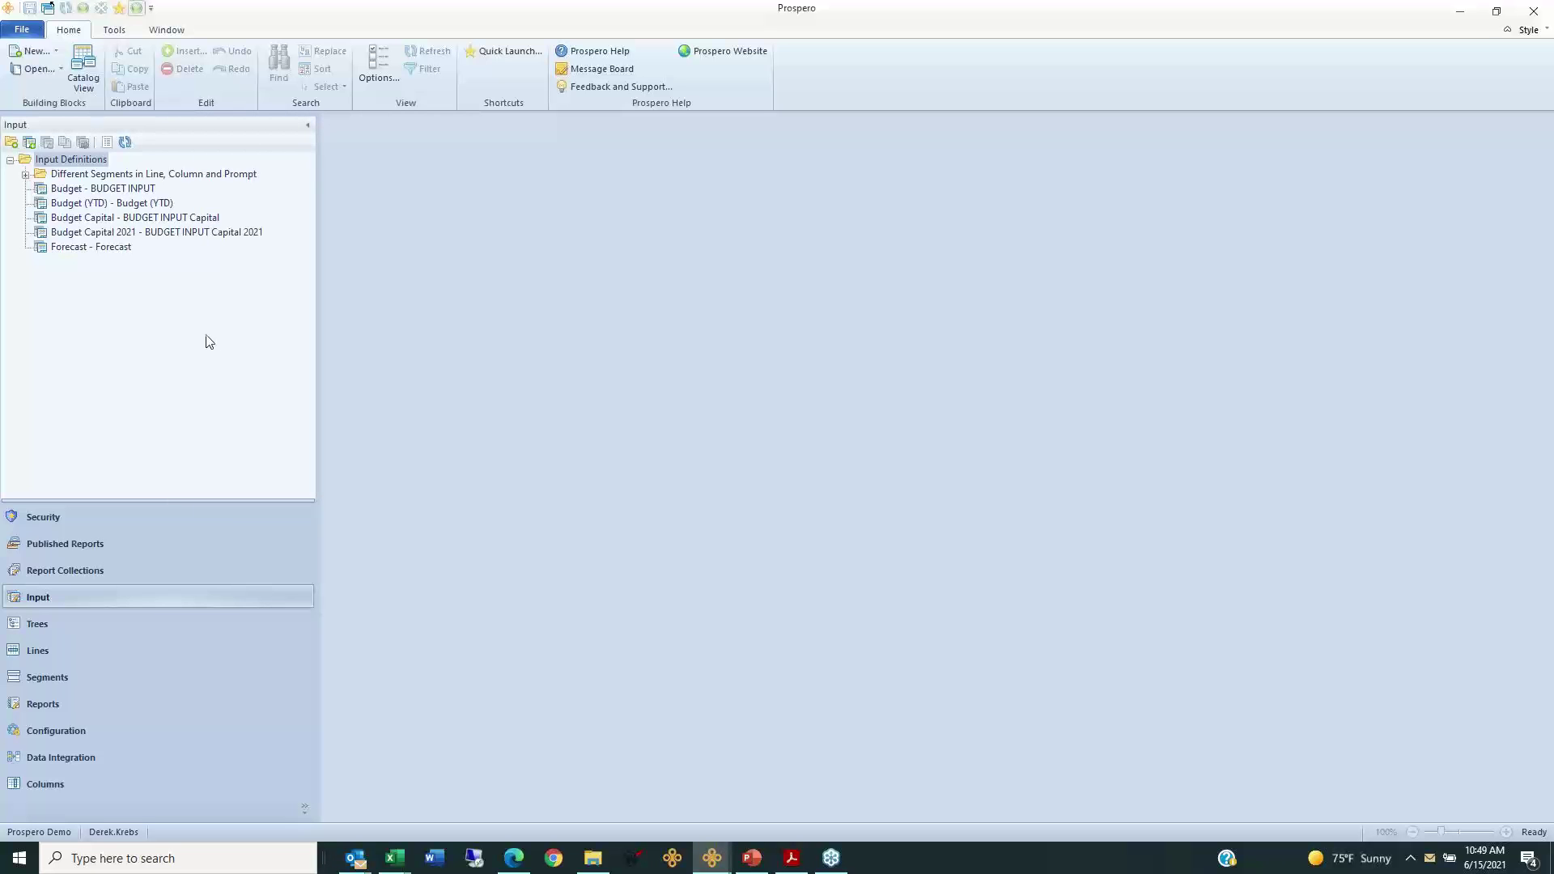
Step: Open the IS Fav/Unfav report definition from the Income Statements folder and highlight its Lines and Columns entries
{"action": "left_click", "coordinate": [53, 704]}
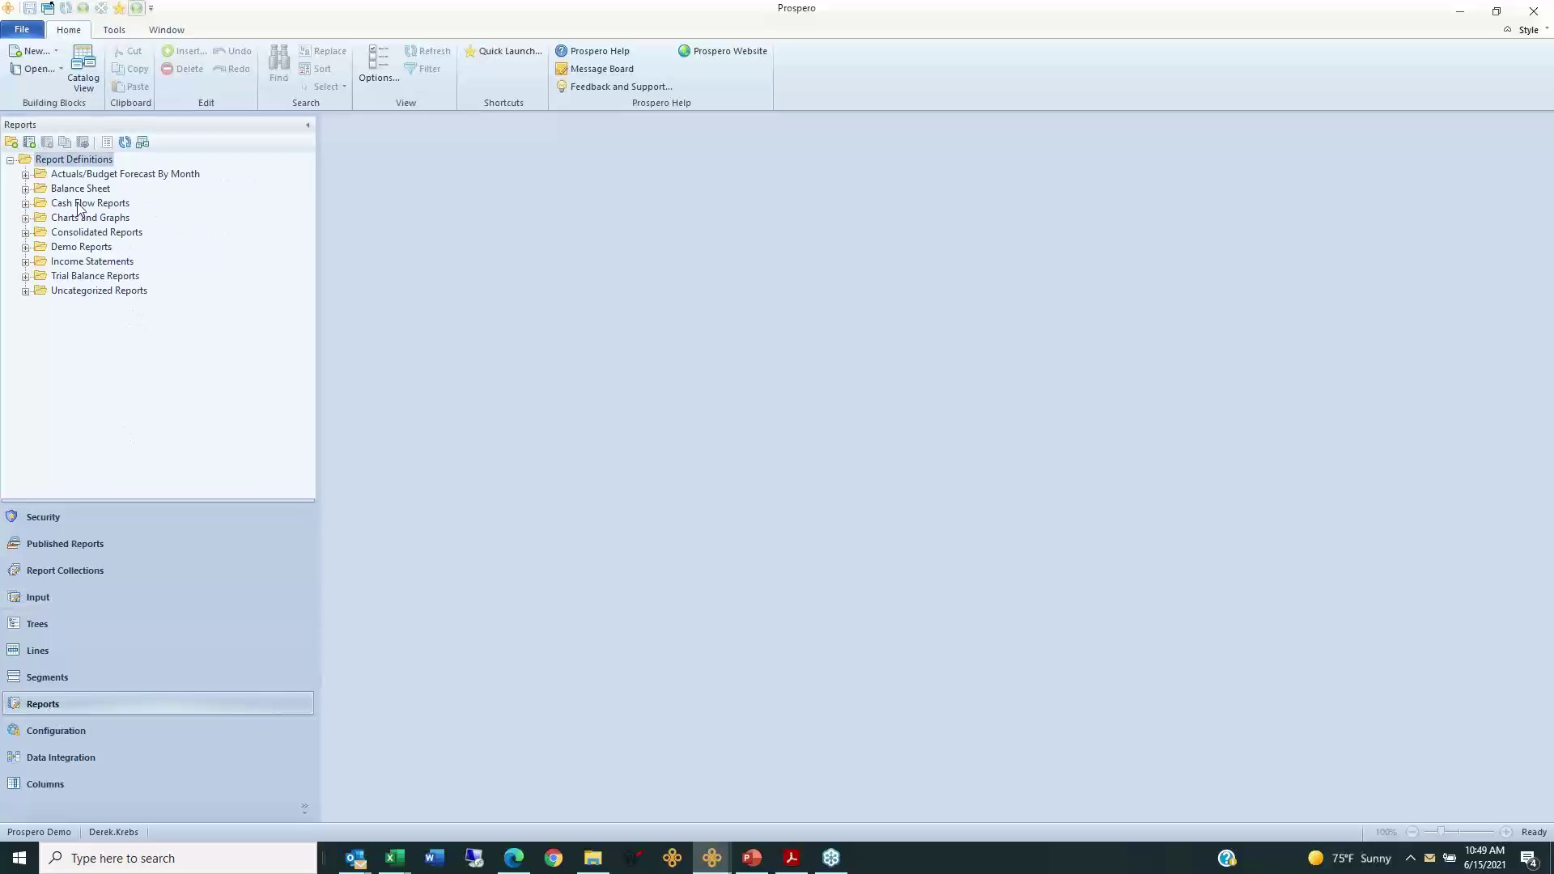
{"action": "left_click", "coordinate": [26, 262]}
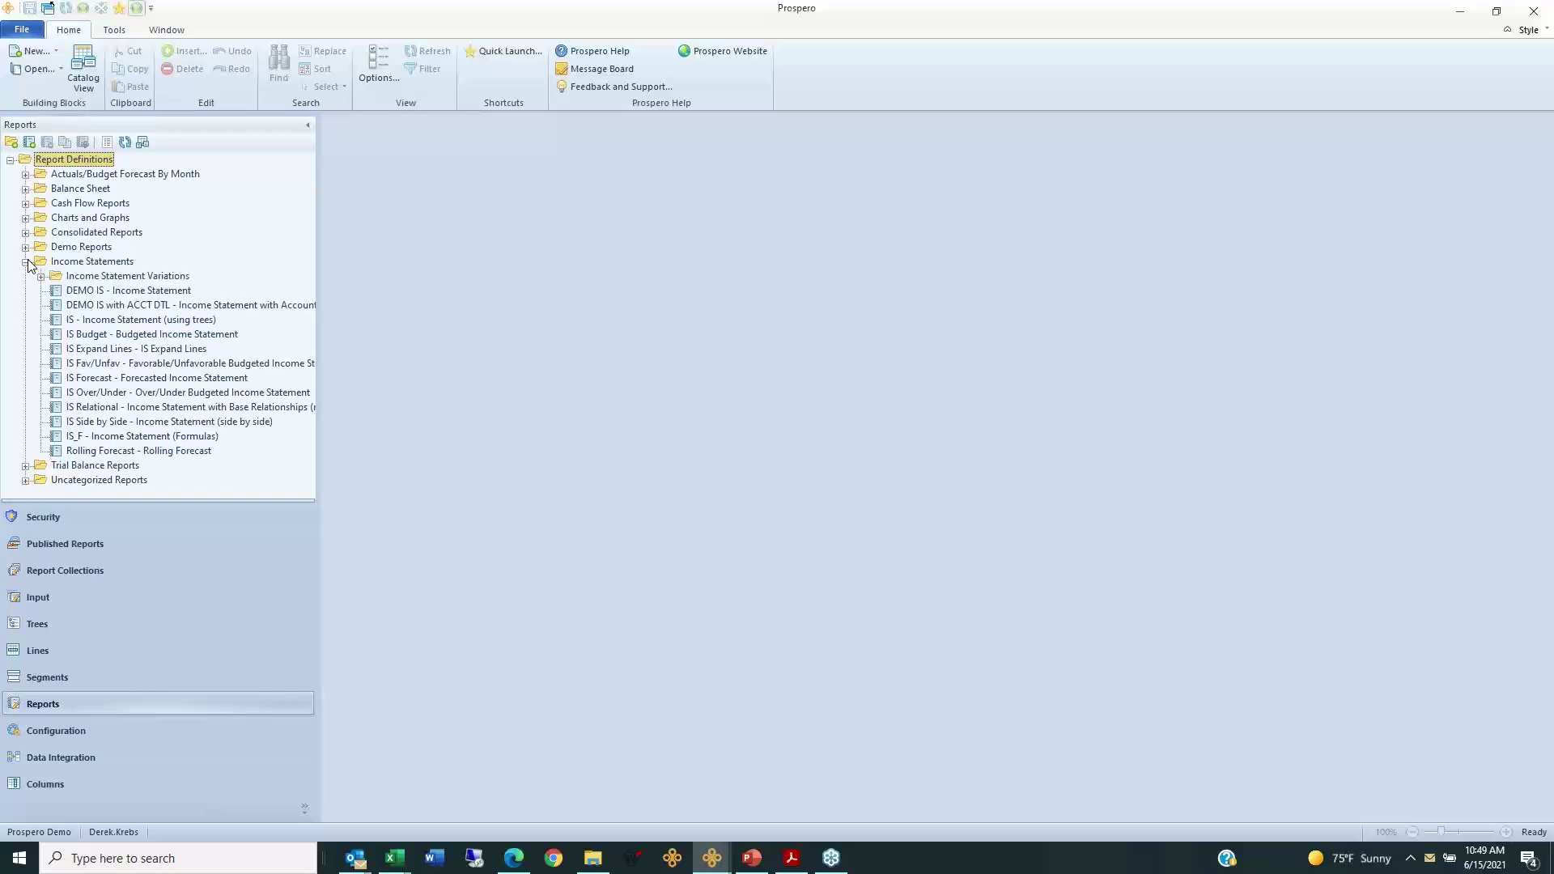
{"action": "double_click", "coordinate": [118, 372]}
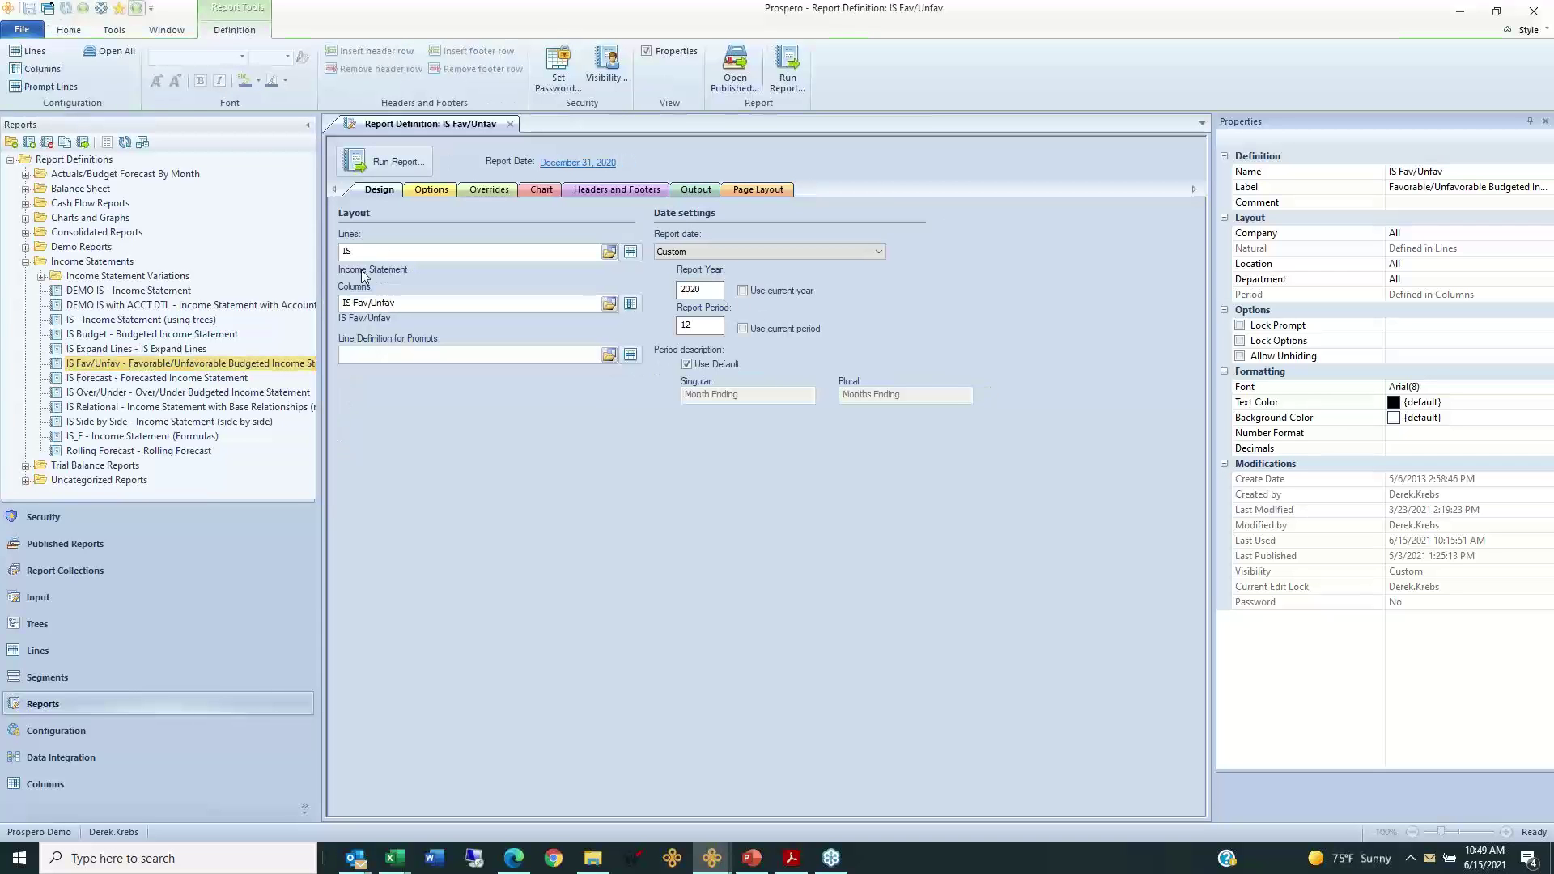
{"action": "left_click", "coordinate": [365, 253]}
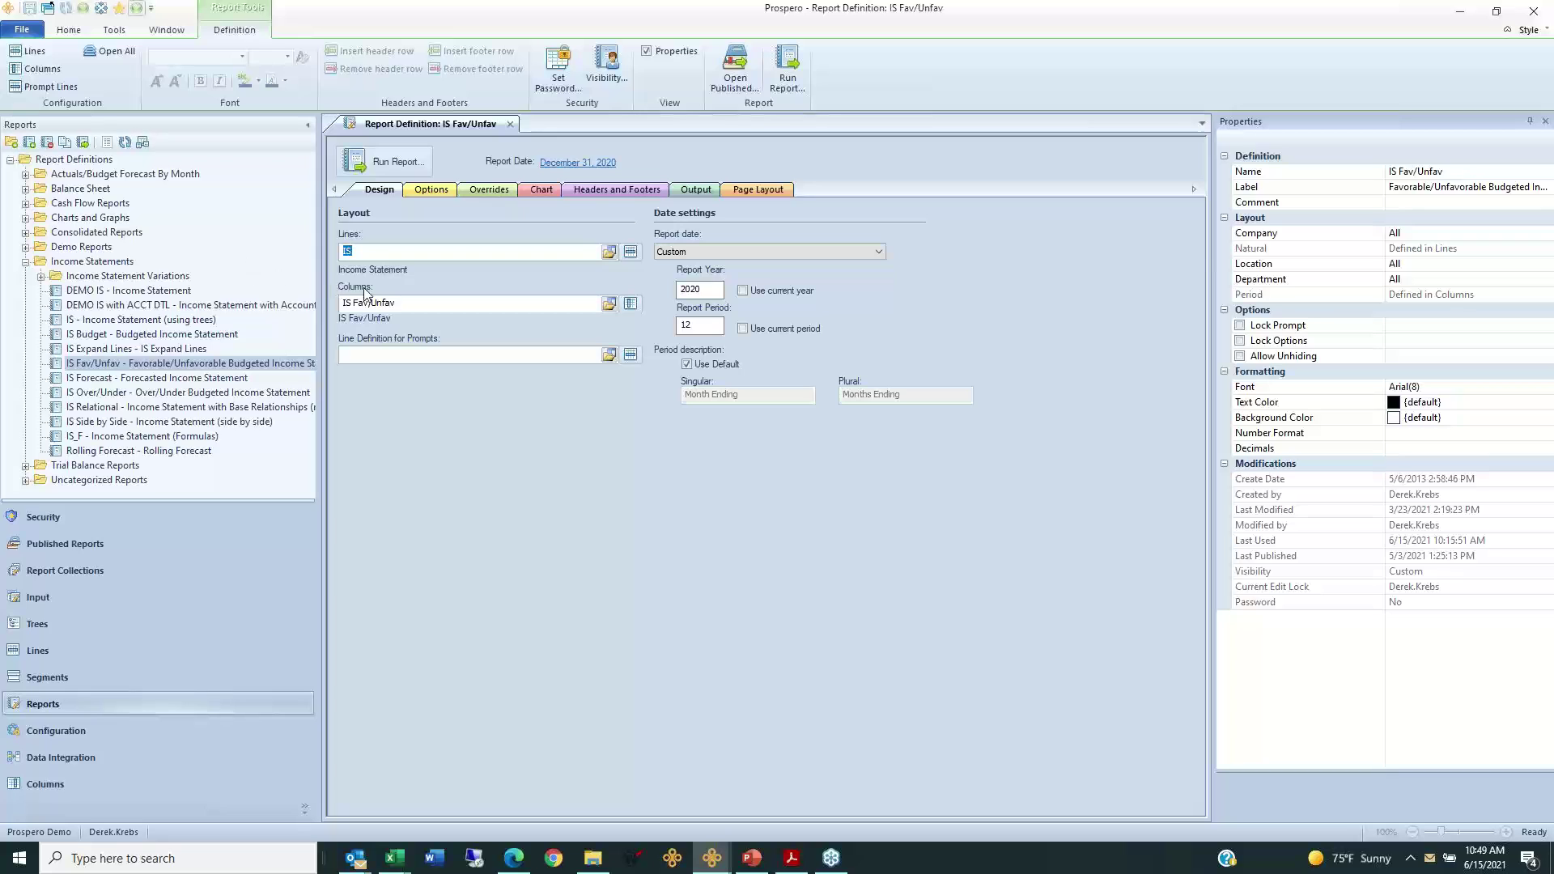
{"action": "left_click_drag", "start_coordinate": [426, 302], "coordinate": [318, 252]}
{"action": "left_click_drag", "start_coordinate": [411, 302], "coordinate": [256, 288]}
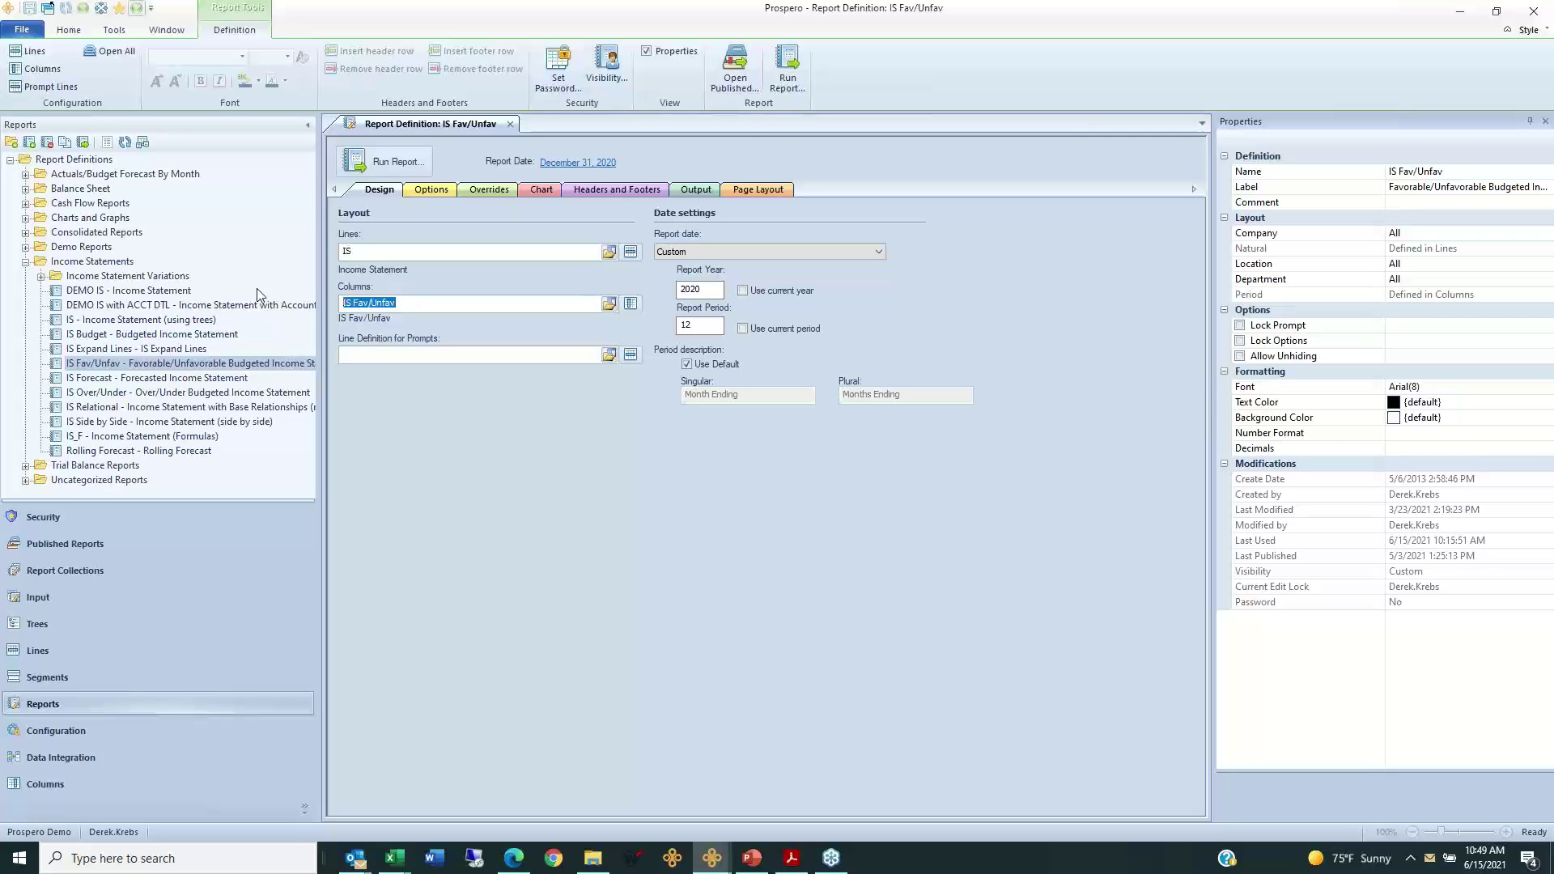
Step: Open the Catalog View of reports, enlarge its window, and highlight report names from BS Detail 12 Mo Roll through IS
{"action": "left_click", "coordinate": [69, 30]}
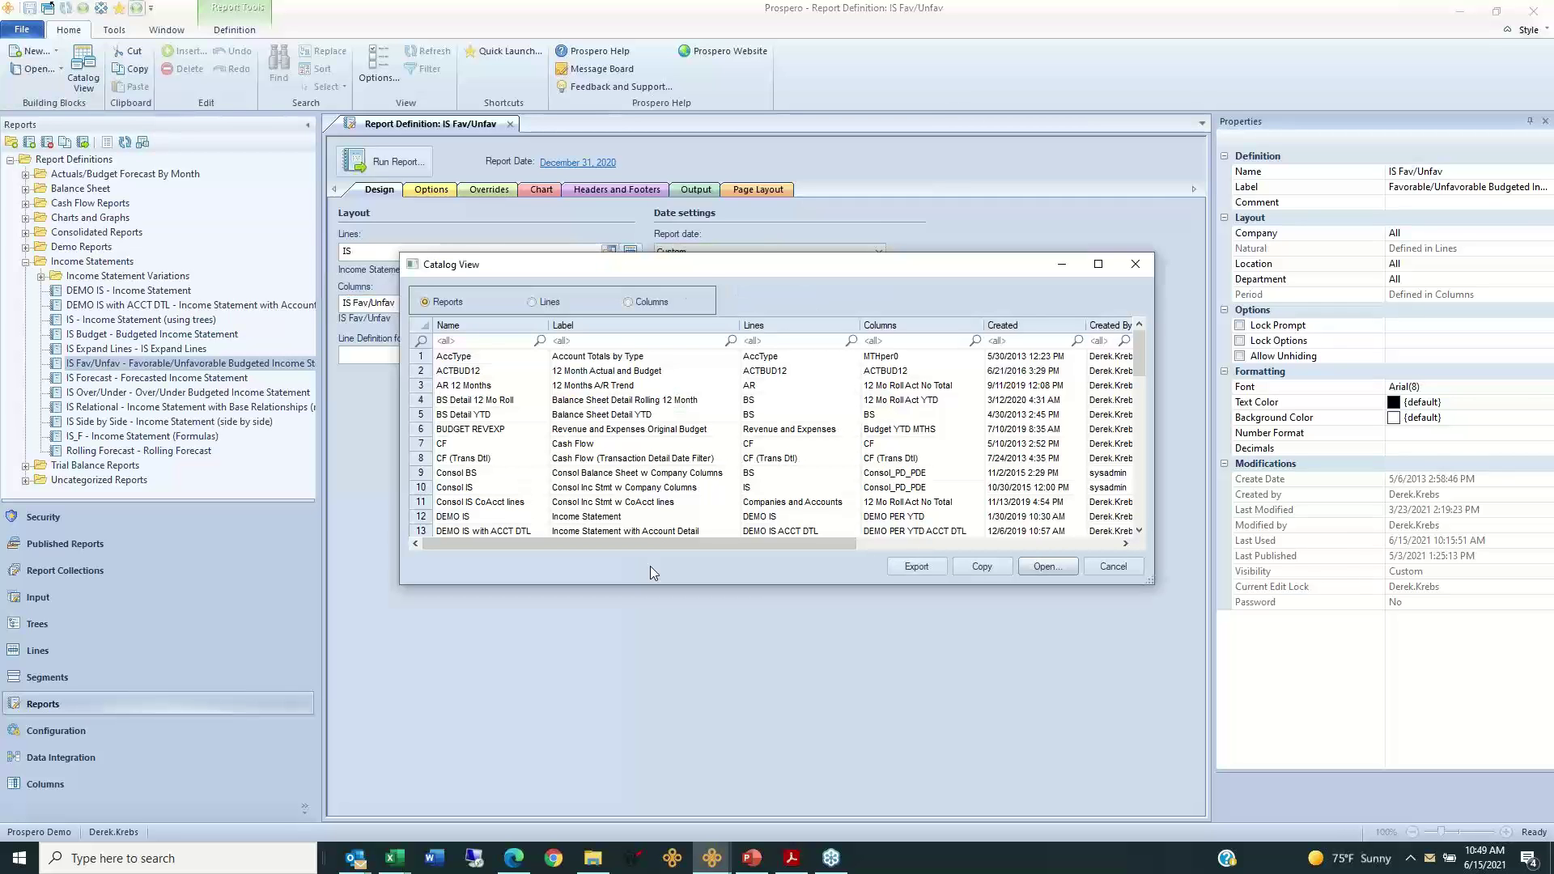
{"action": "left_click_drag", "start_coordinate": [623, 276], "coordinate": [433, 238]}
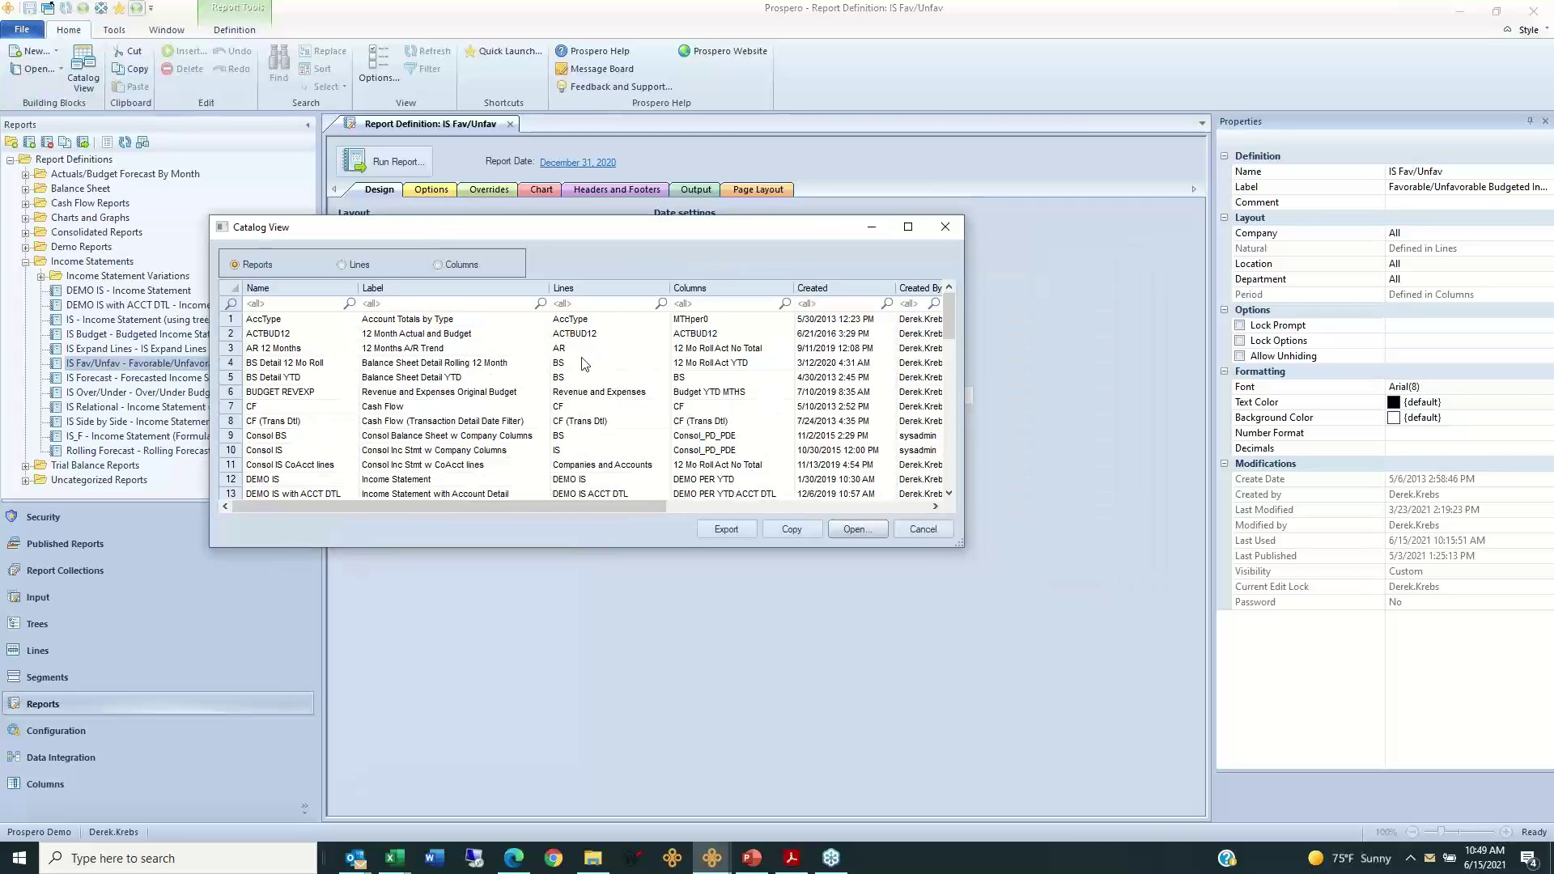
{"action": "left_click_drag", "start_coordinate": [957, 541], "coordinate": [1335, 781]}
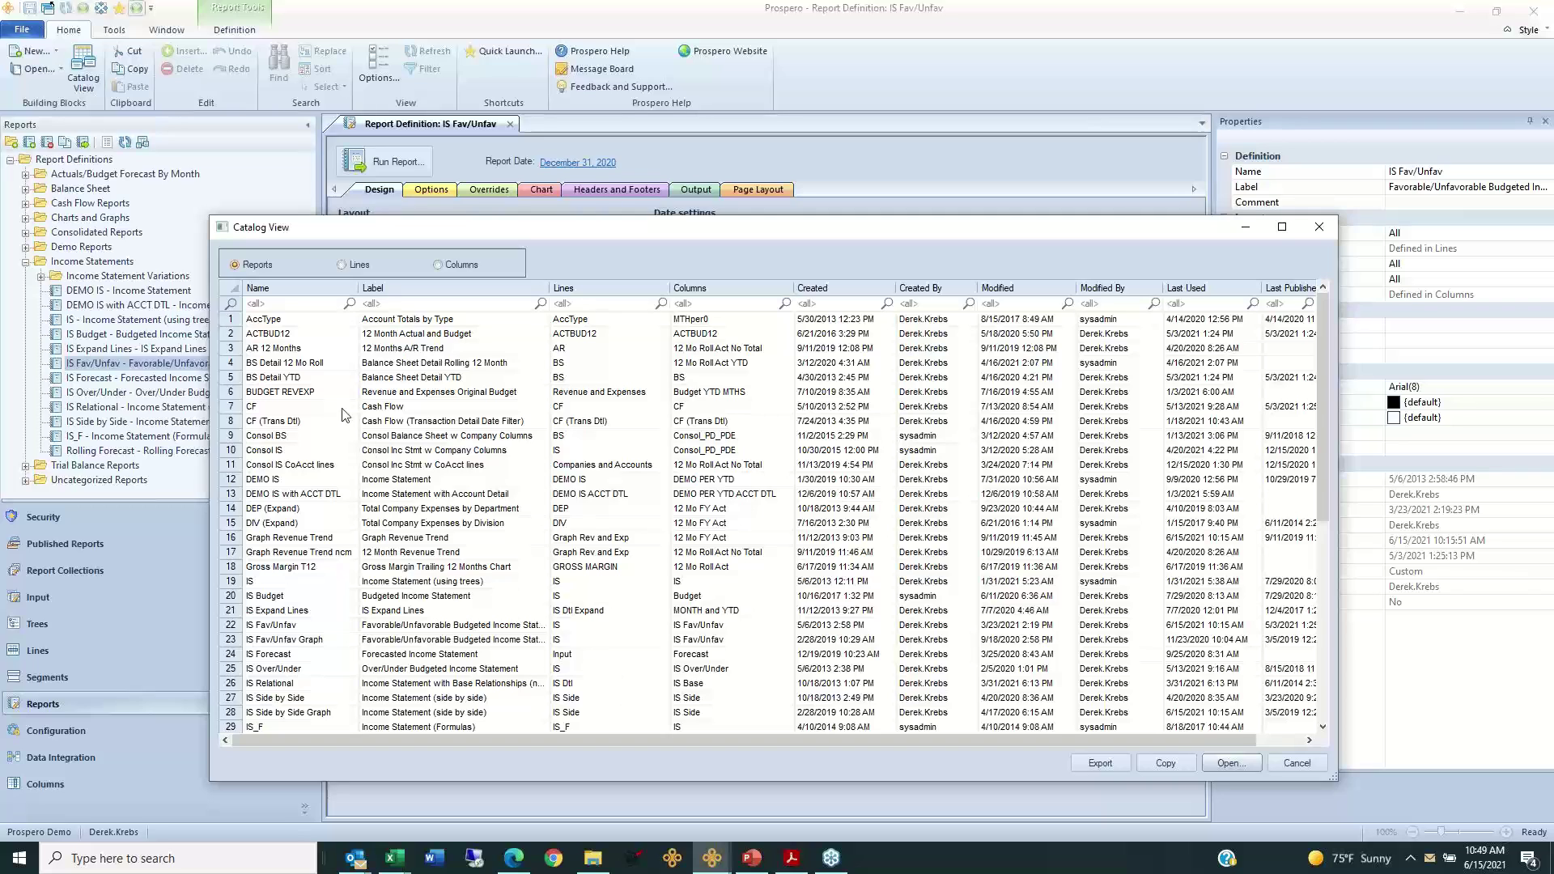
{"action": "left_click_drag", "start_coordinate": [324, 364], "coordinate": [296, 585]}
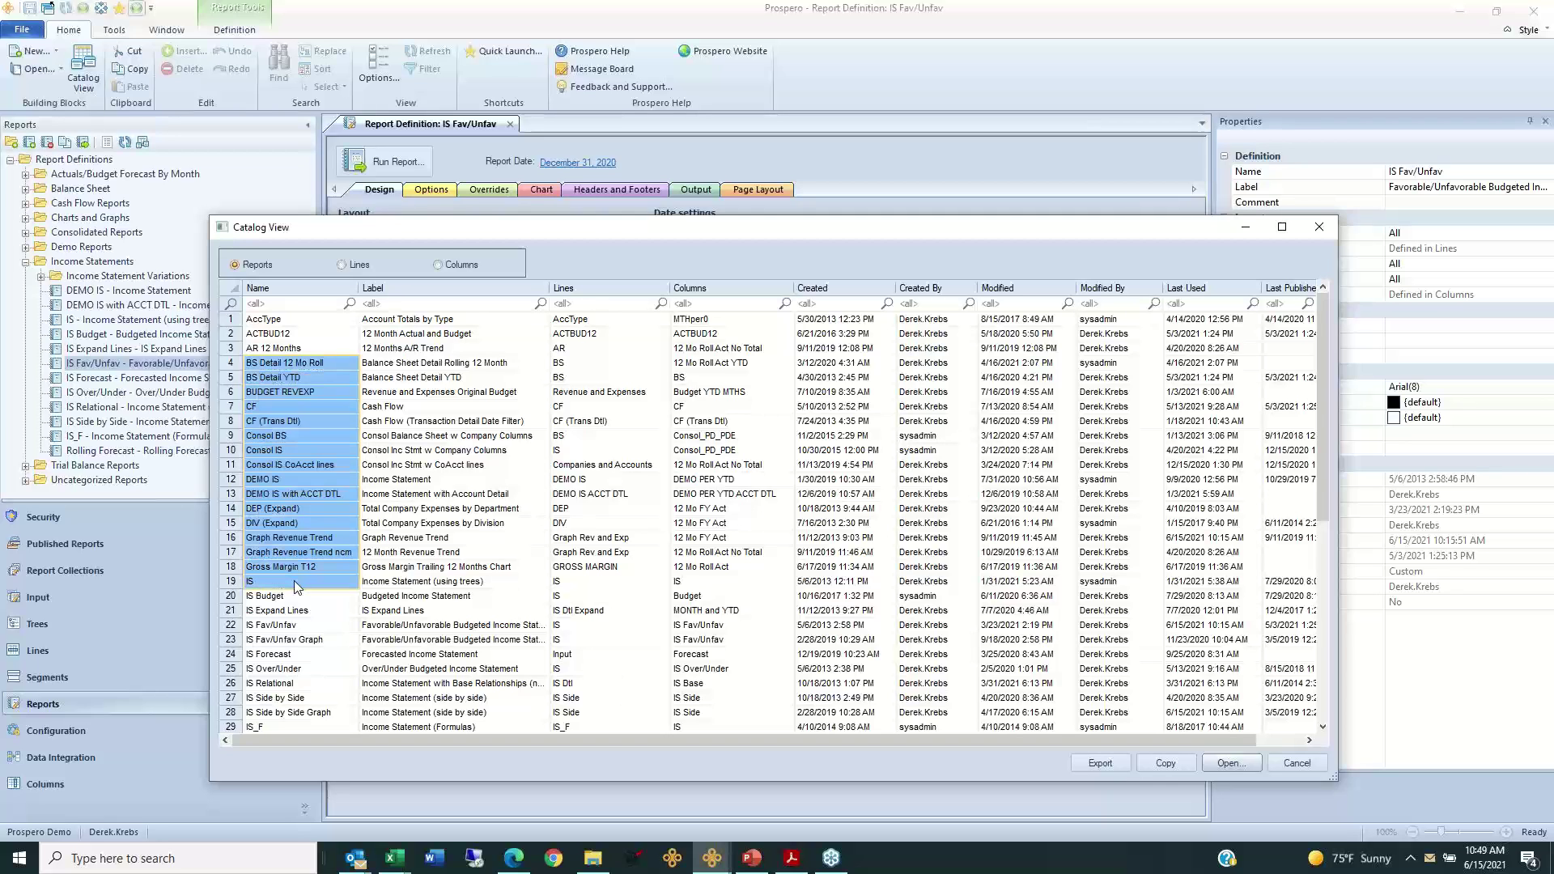
Step: Sort the report catalog by Columns and then by Lines, and highlight the reports that share the IS line definition
{"action": "left_click", "coordinate": [631, 292]}
{"action": "left_click", "coordinate": [715, 293]}
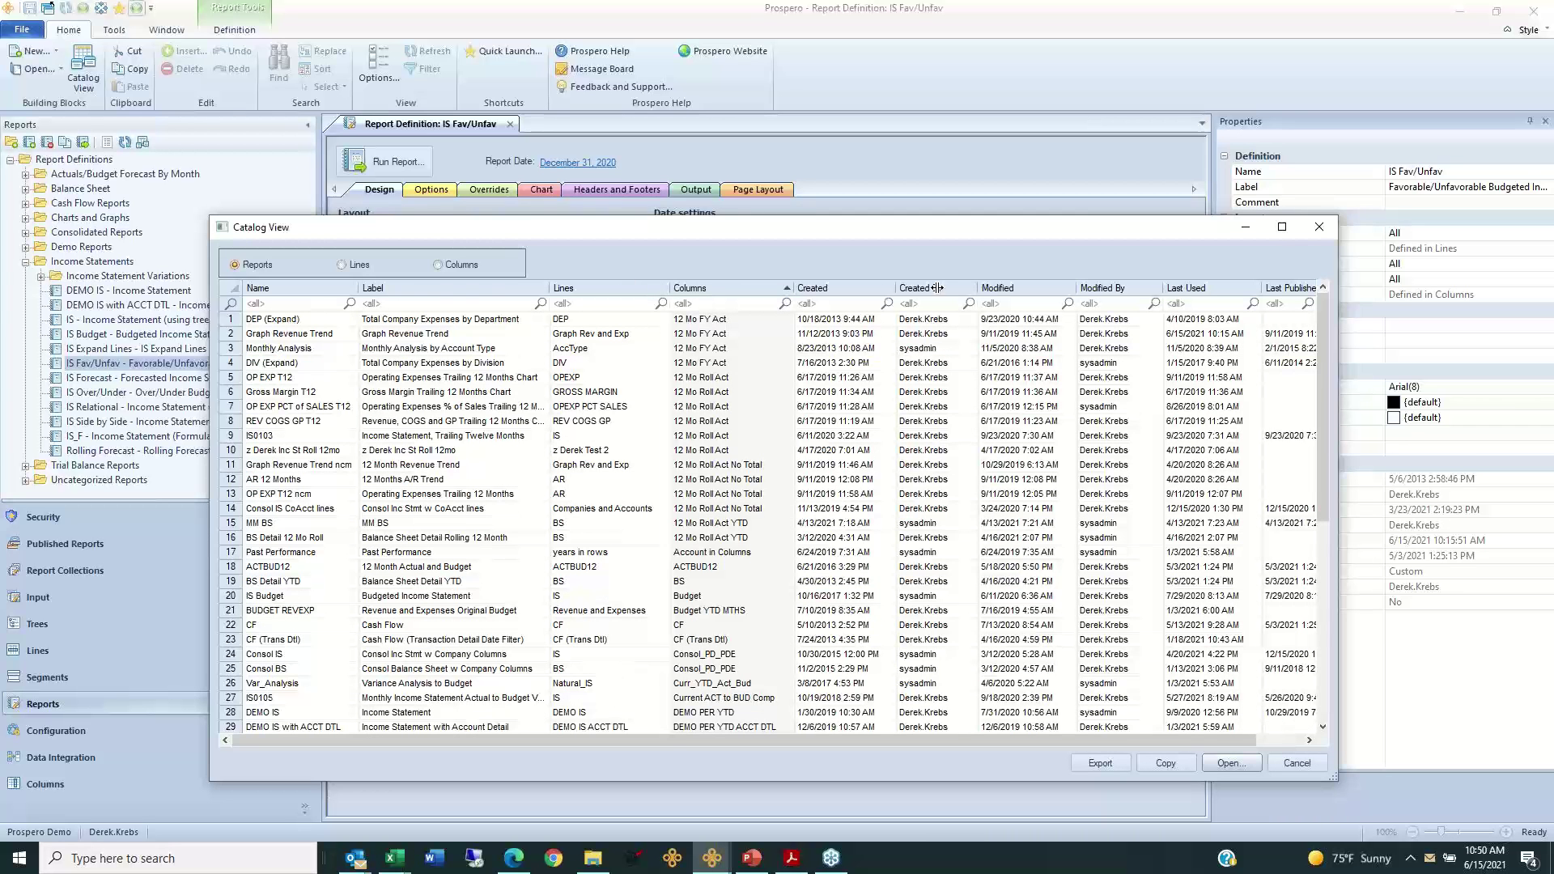
{"action": "left_click", "coordinate": [625, 288]}
{"action": "scroll", "coordinate": [640, 397], "scroll_direction": "down", "scroll_amount": 3}
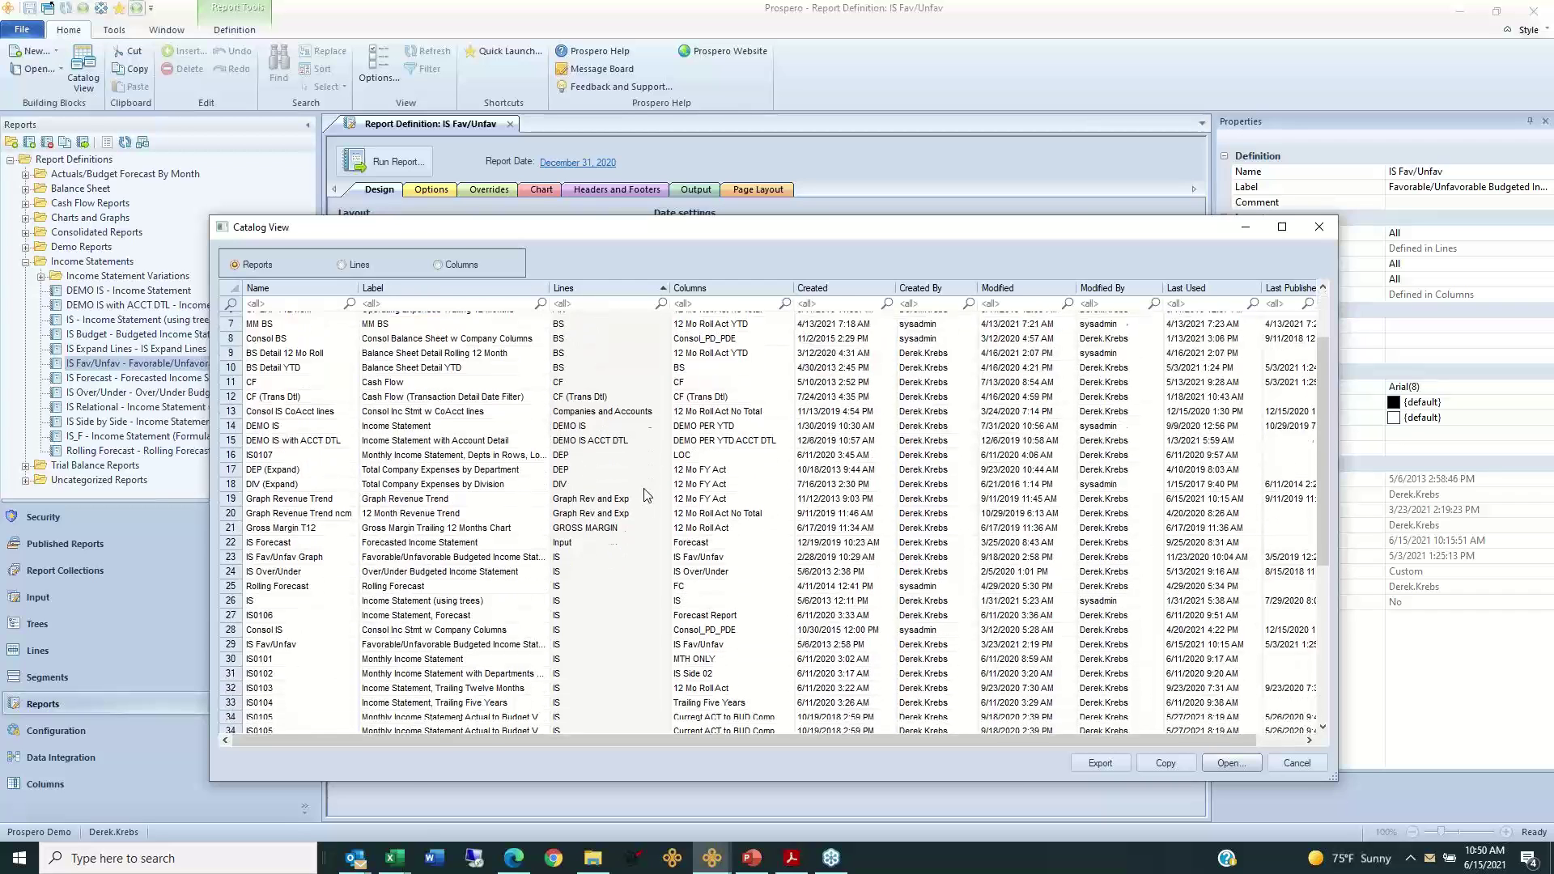
{"action": "left_click_drag", "start_coordinate": [360, 518], "coordinate": [560, 690]}
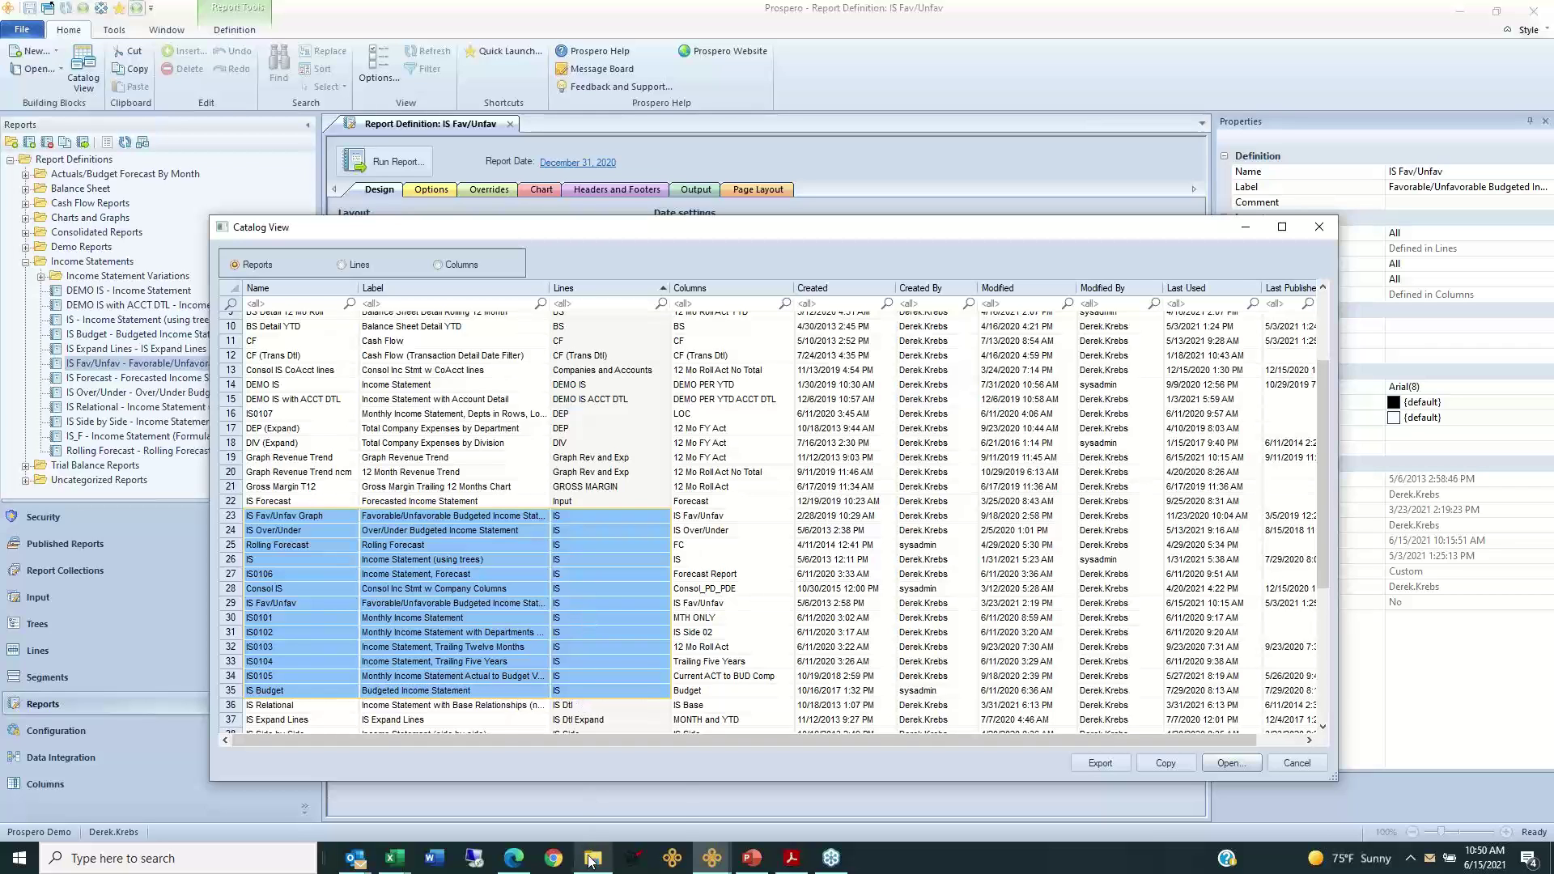
Step: Switch to File Explorer's Report Exports to Excel and PDF folder and select the files from 1a BS.xlsx through NOTES Prospero Demos.xlsx
{"action": "mouse_move", "coordinate": [592, 849]}
{"action": "left_click", "coordinate": [594, 801]}
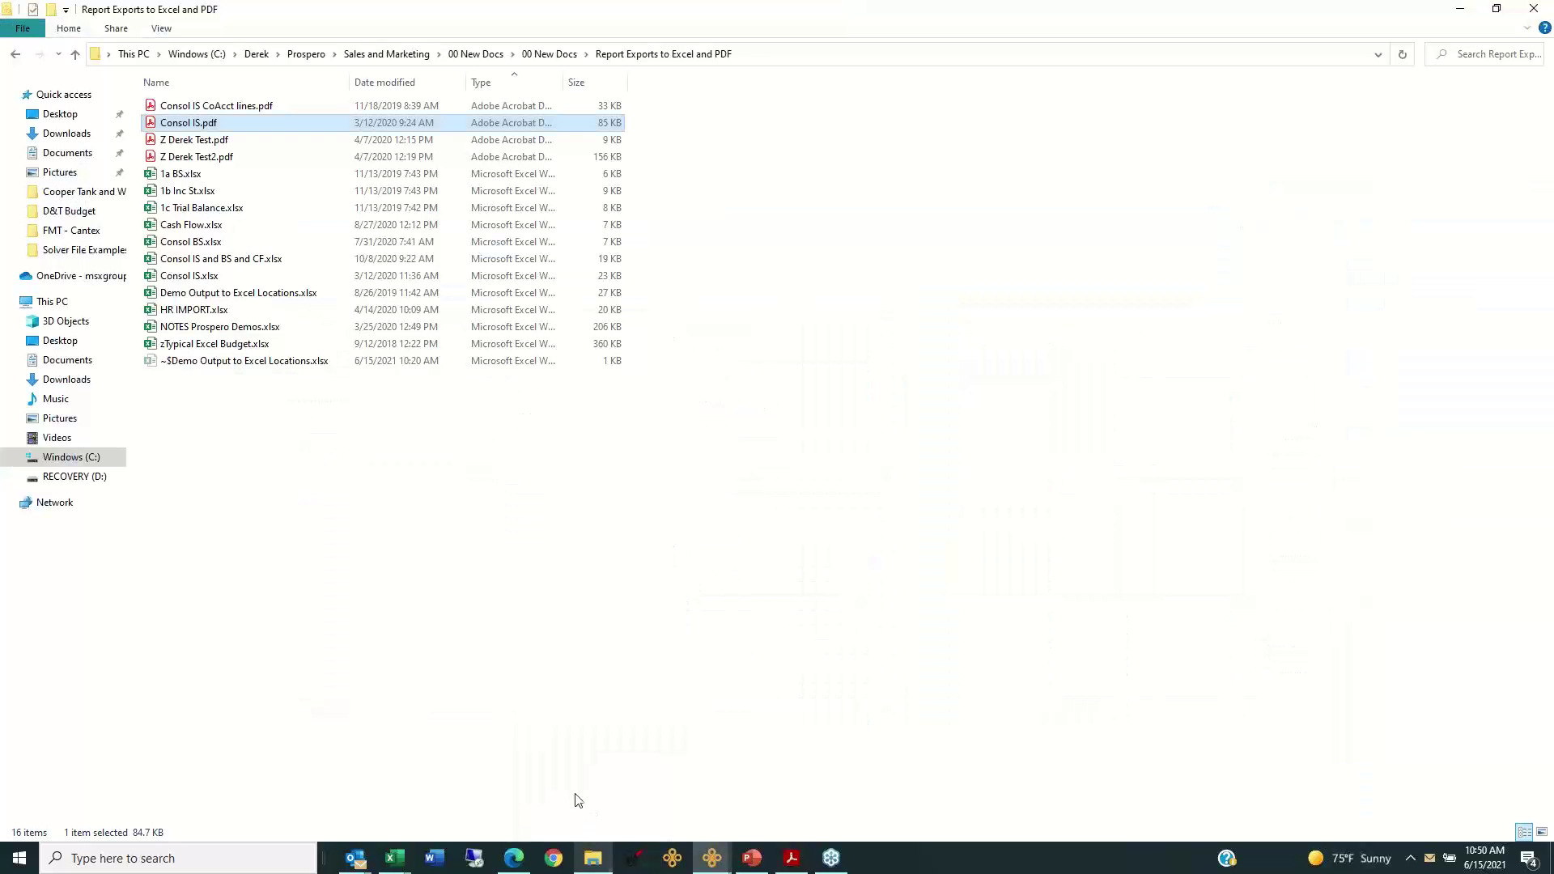
{"action": "left_click", "coordinate": [199, 175]}
{"action": "key", "text": "shift+Down"}
{"action": "key", "text": "shift+Down"}
{"action": "key", "text": "shift+Down"}
{"action": "key", "text": "shift+Down"}
{"action": "key", "text": "shift+Down"}
{"action": "key", "text": "shift+Down"}
{"action": "key", "text": "shift+Down"}
{"action": "key", "text": "shift+Down"}
{"action": "key", "text": "shift+Down"}
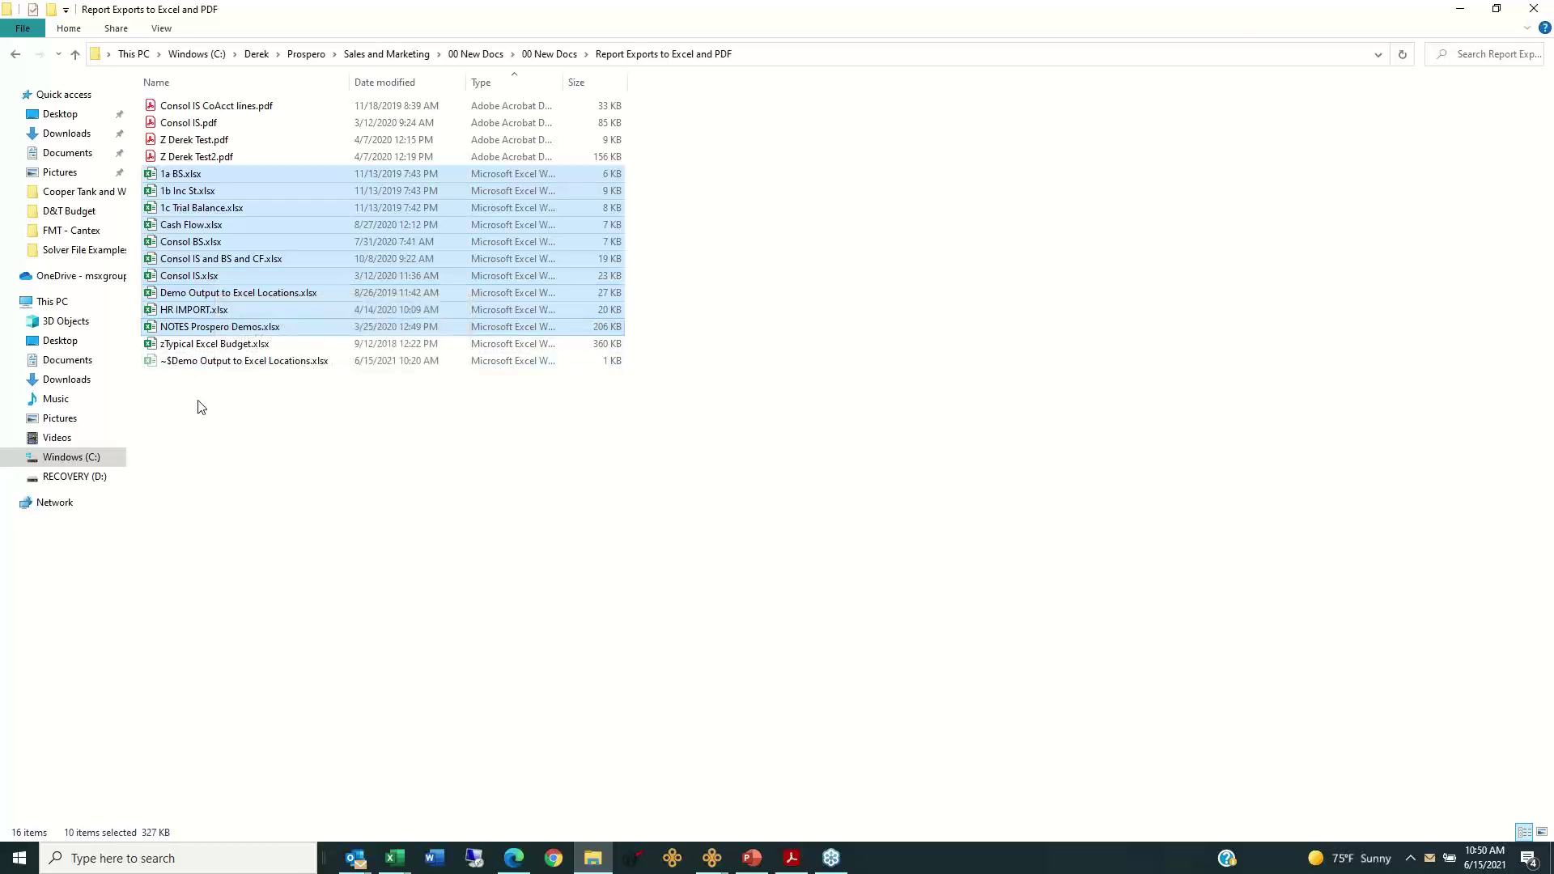
Step: Select 1b Inc St.xlsx, Consol IS and BS and CF.xlsx and Consol IS.xlsx together, and return to Prospero
{"action": "left_click", "coordinate": [210, 259]}
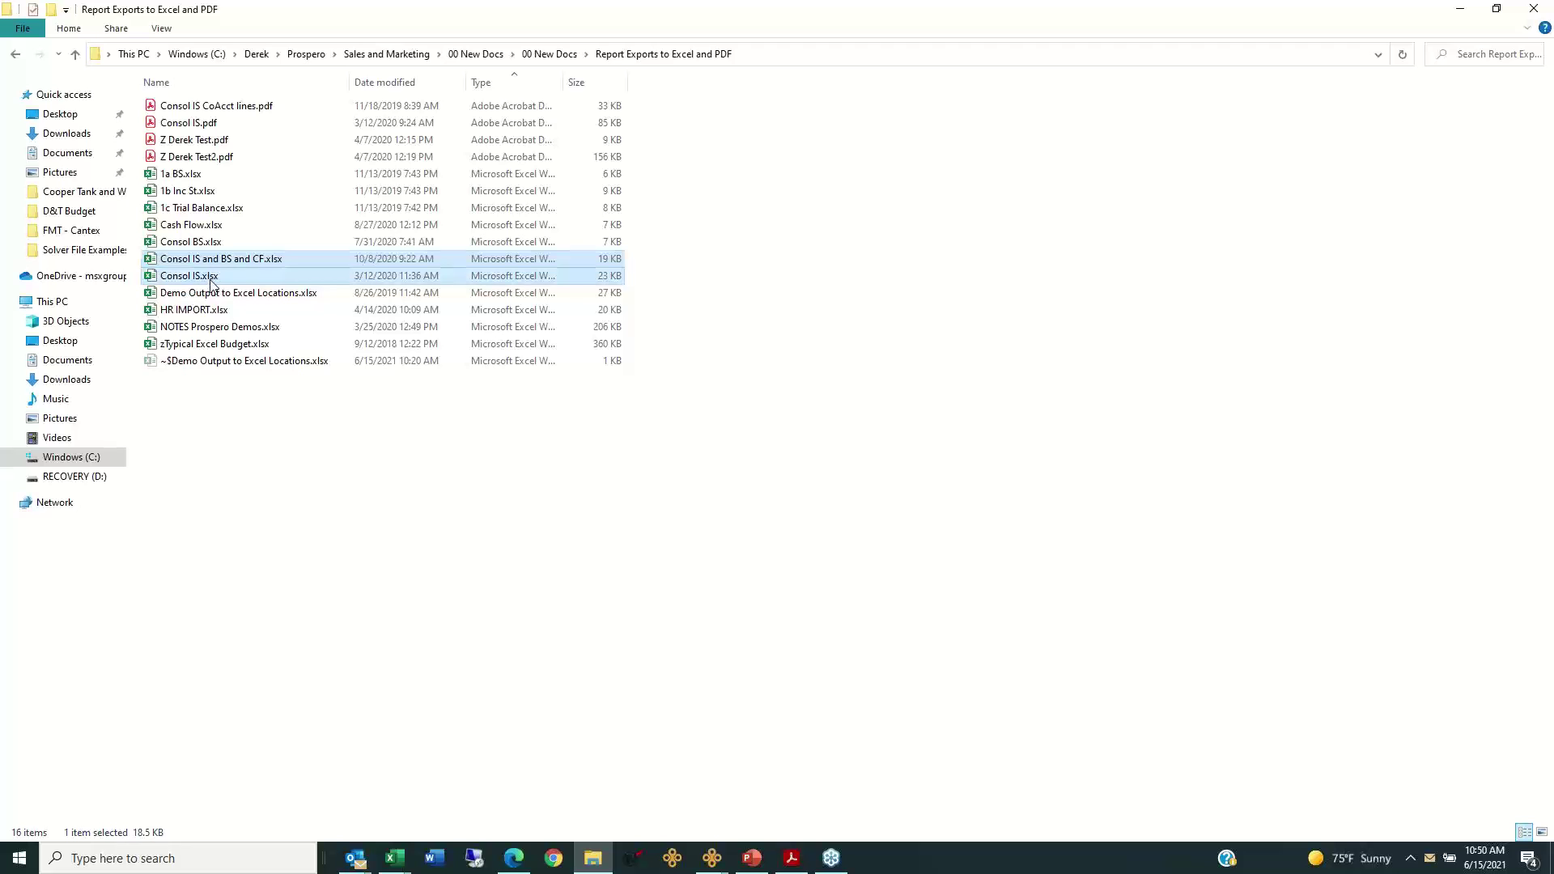
{"action": "left_click", "coordinate": [210, 280], "text": "ctrl"}
{"action": "left_click", "coordinate": [182, 194], "text": "ctrl"}
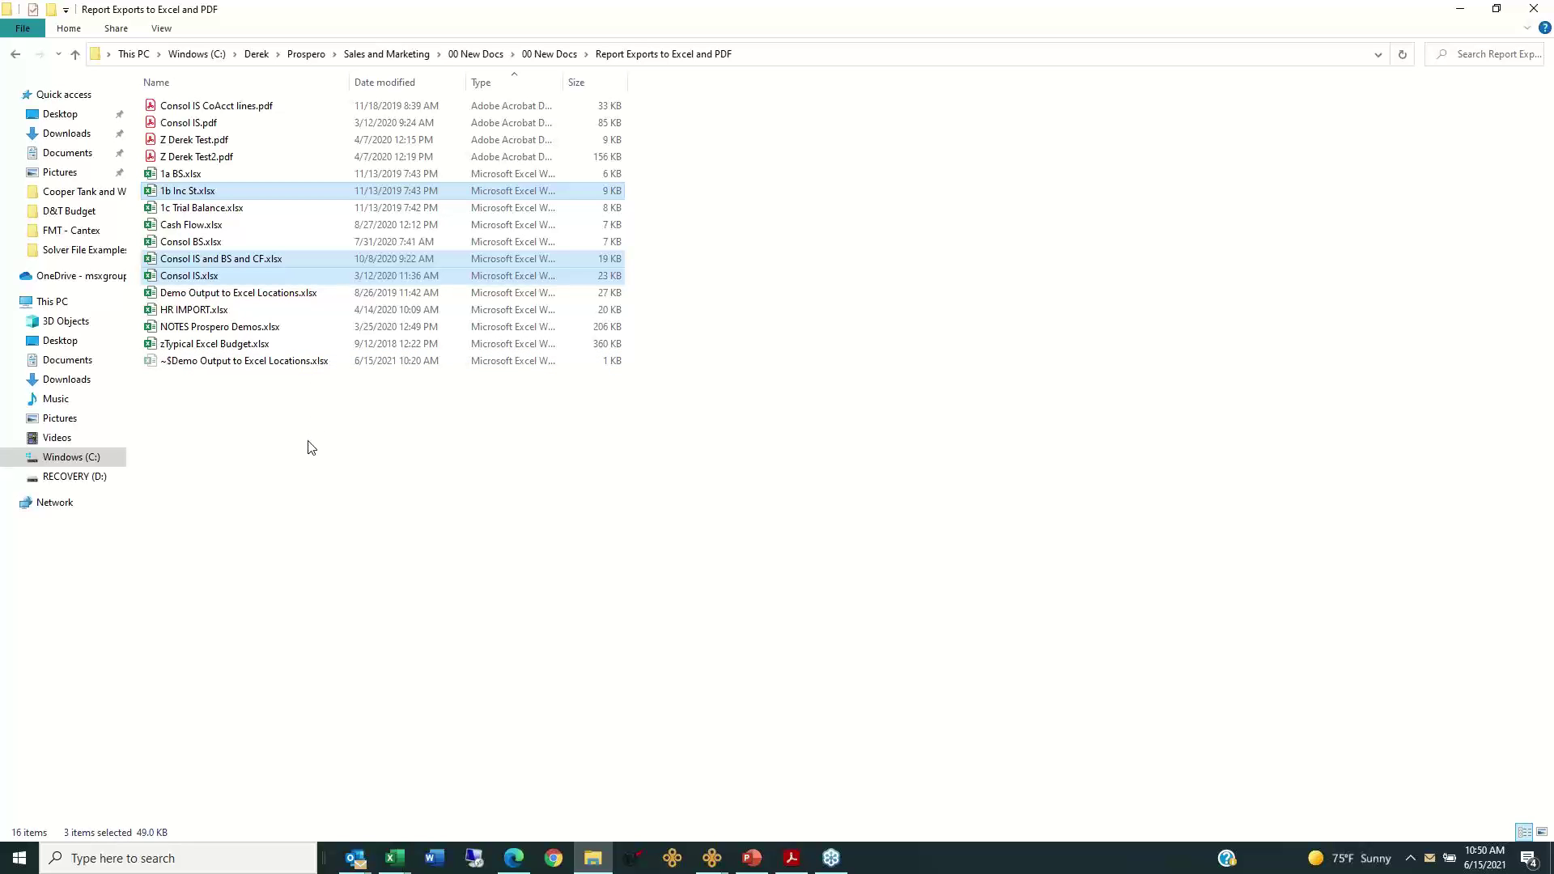
{"action": "key", "text": "alt+Tab"}
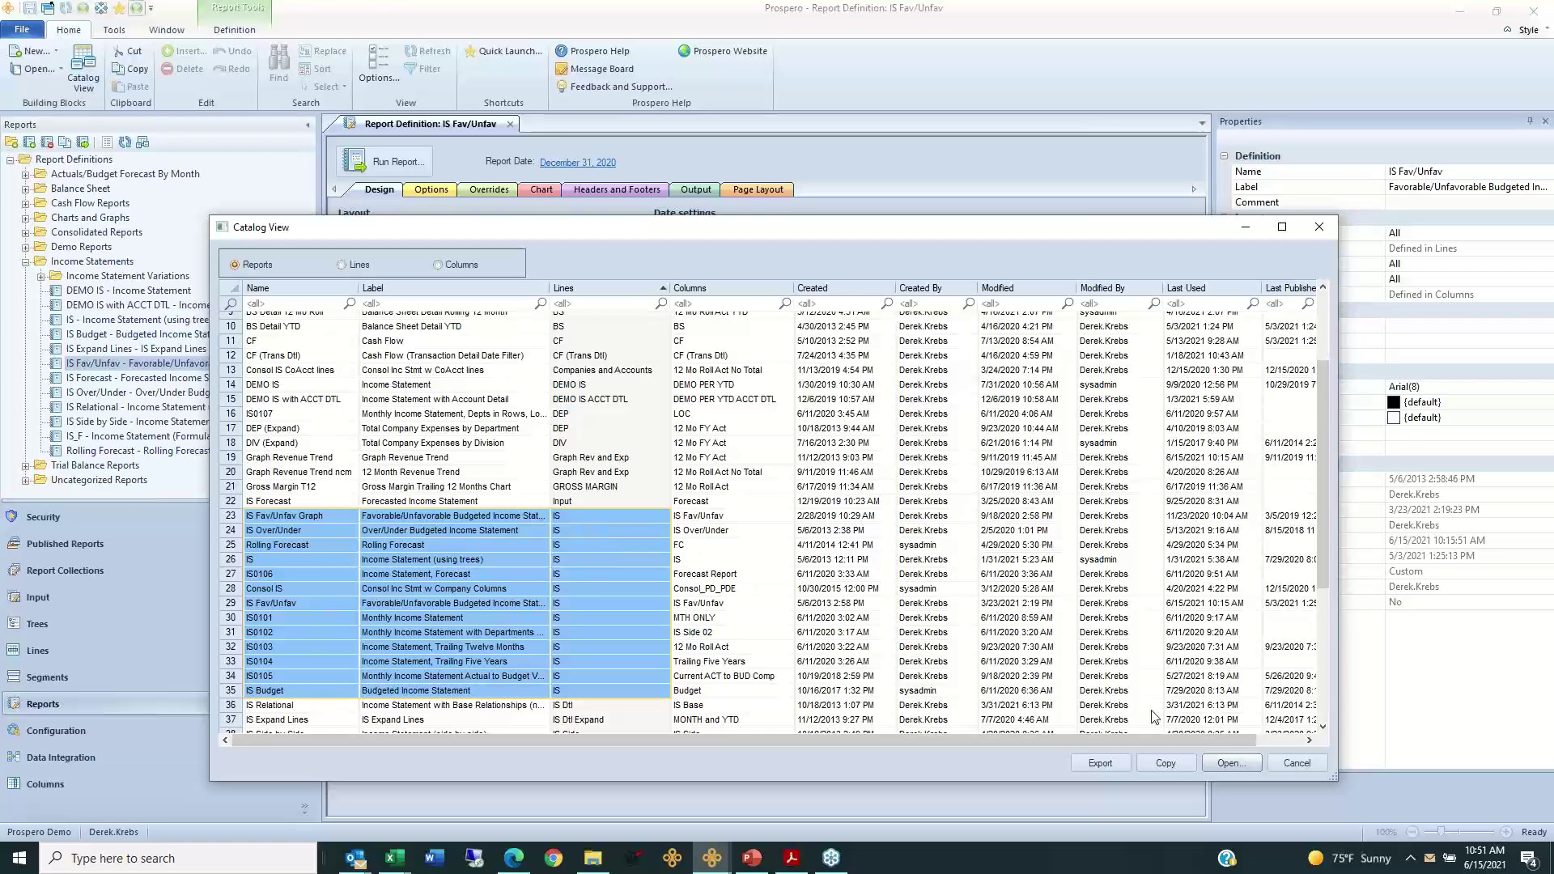
Step: Close the Catalog View, open the run options for IS Fav/Unfav, and highlight the Company, Location and Department prompts one by one
{"action": "left_click", "coordinate": [1296, 763]}
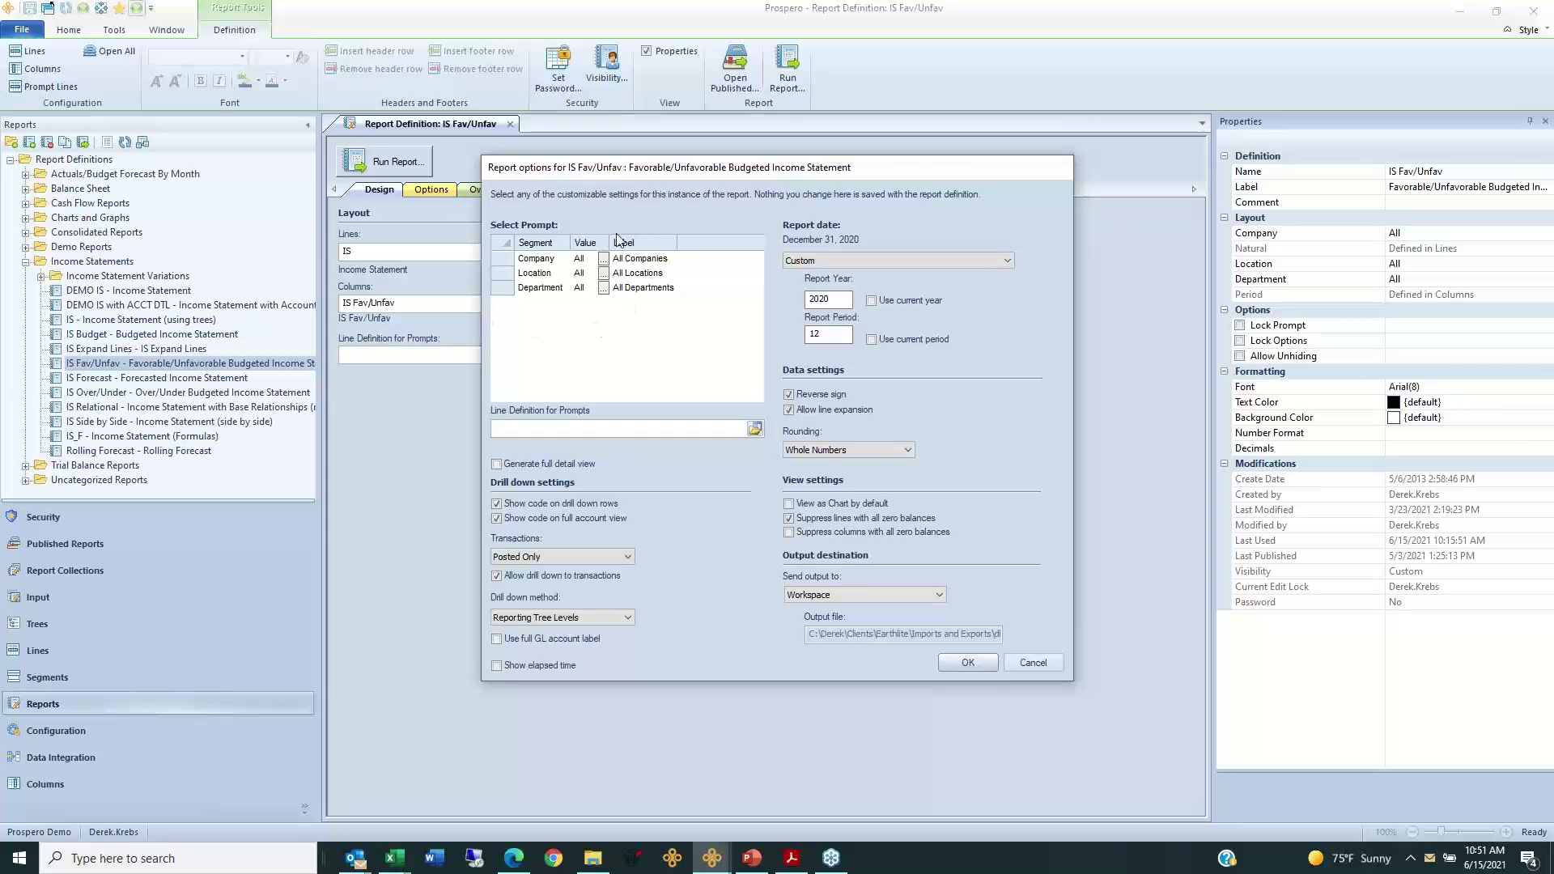
{"action": "left_click", "coordinate": [500, 257]}
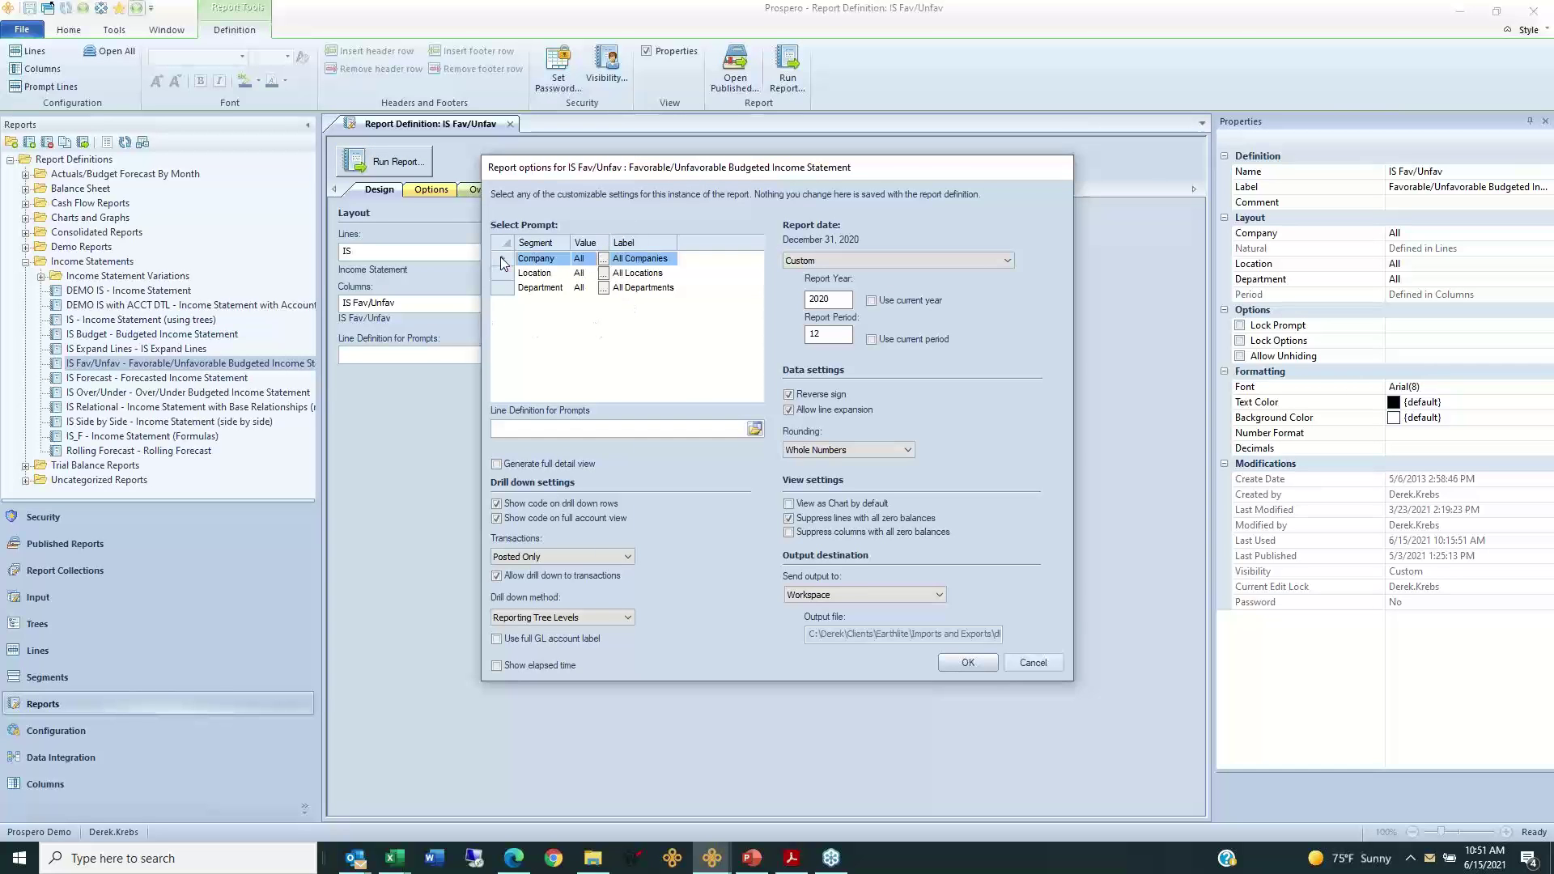
{"action": "left_click", "coordinate": [502, 273]}
{"action": "left_click", "coordinate": [503, 289]}
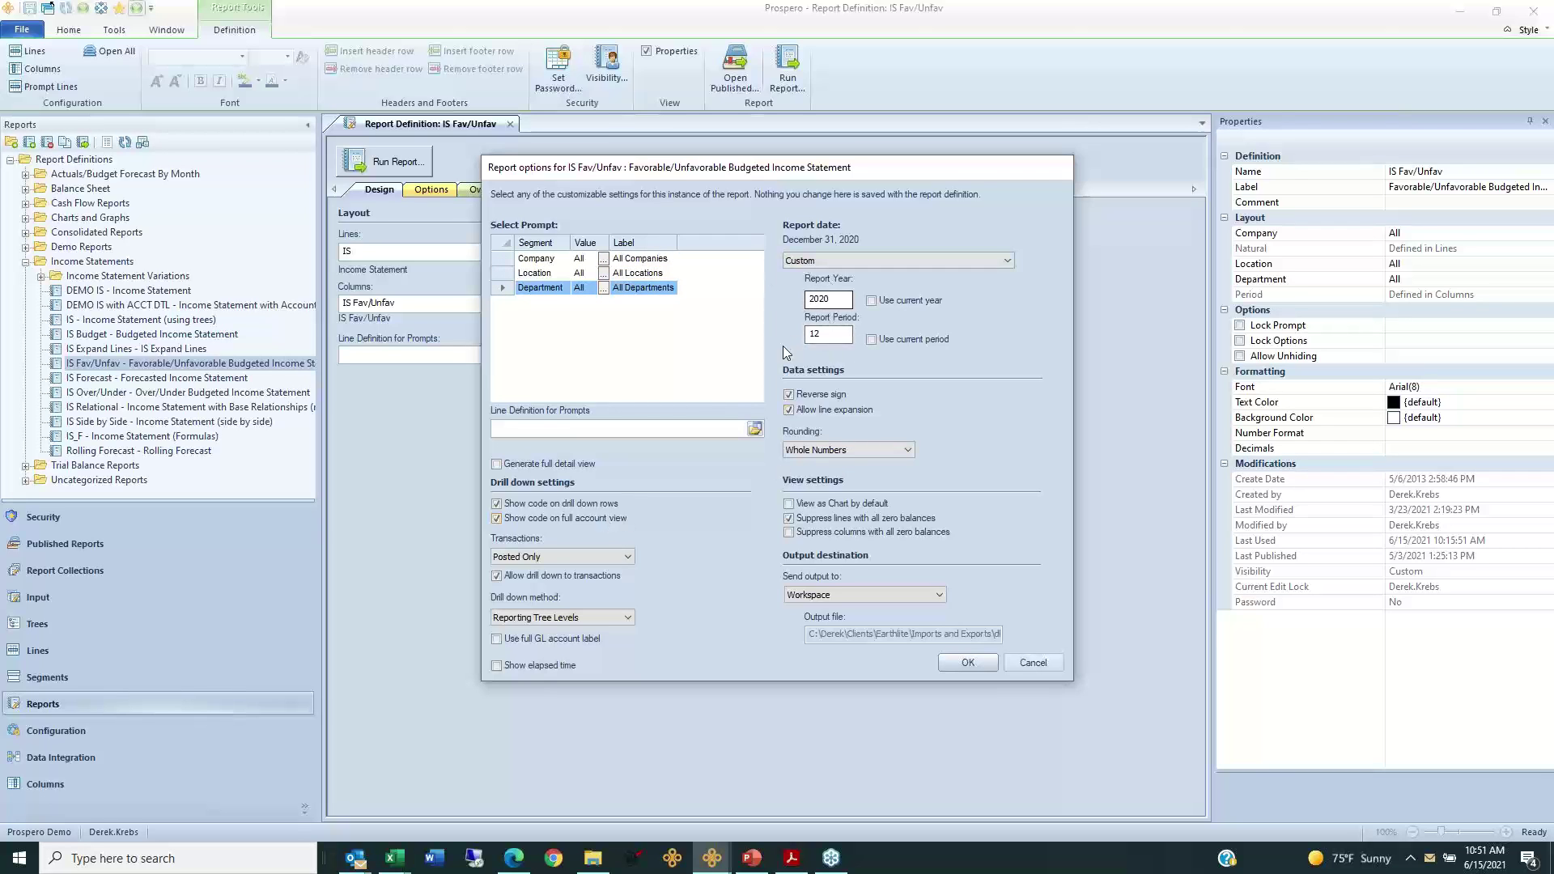
Step: Review the Transactions and output destination choices, run the report to the Workspace with Posted Only transactions, and narrow the Reports pane
{"action": "left_click", "coordinate": [629, 556]}
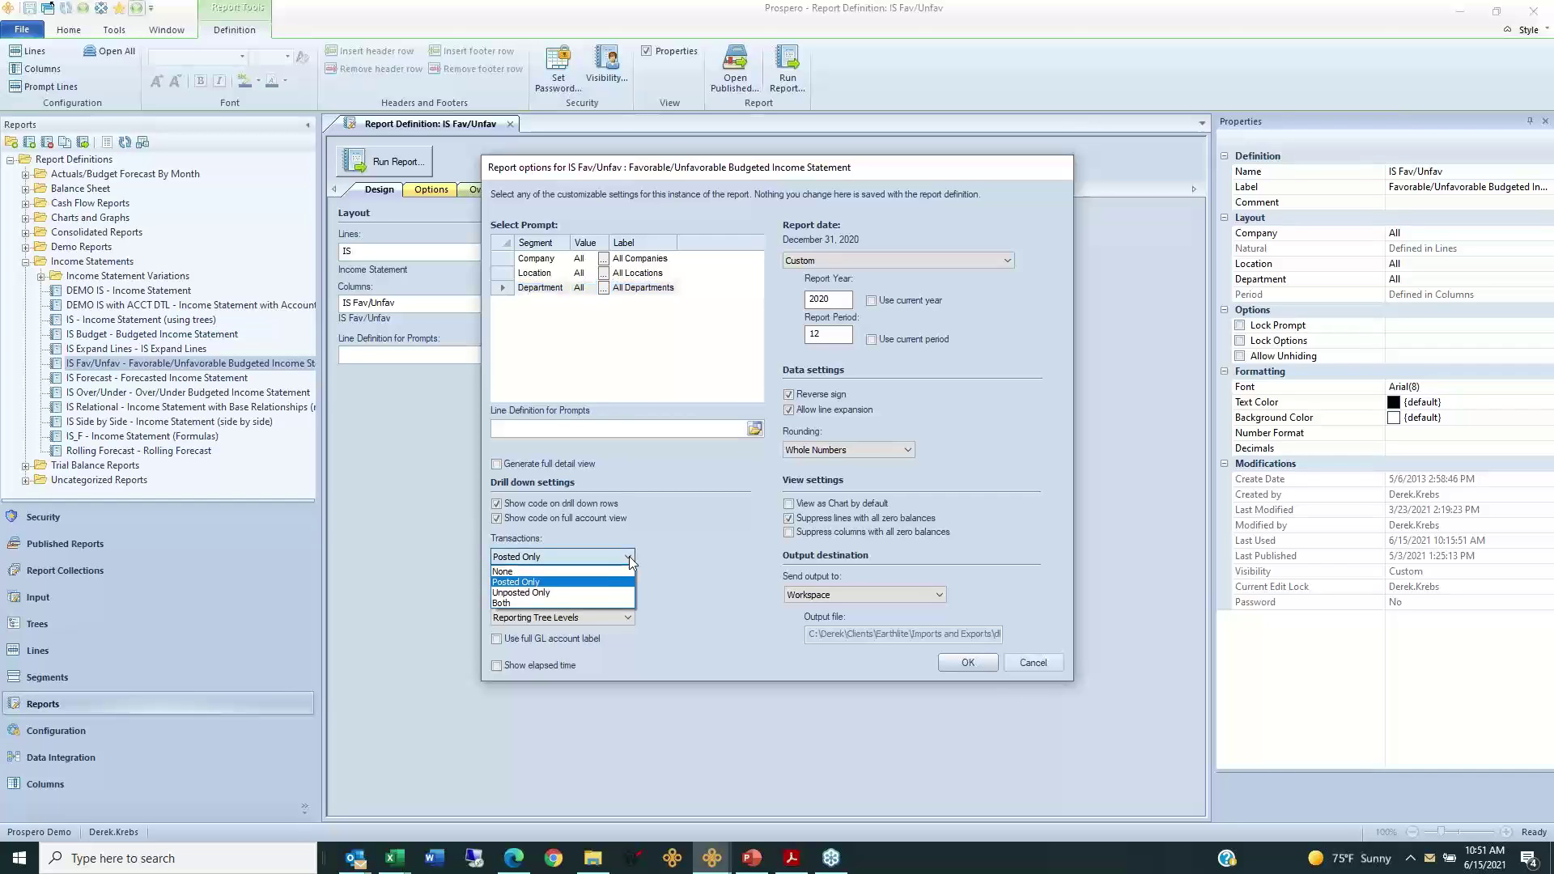
{"action": "left_click", "coordinate": [628, 556]}
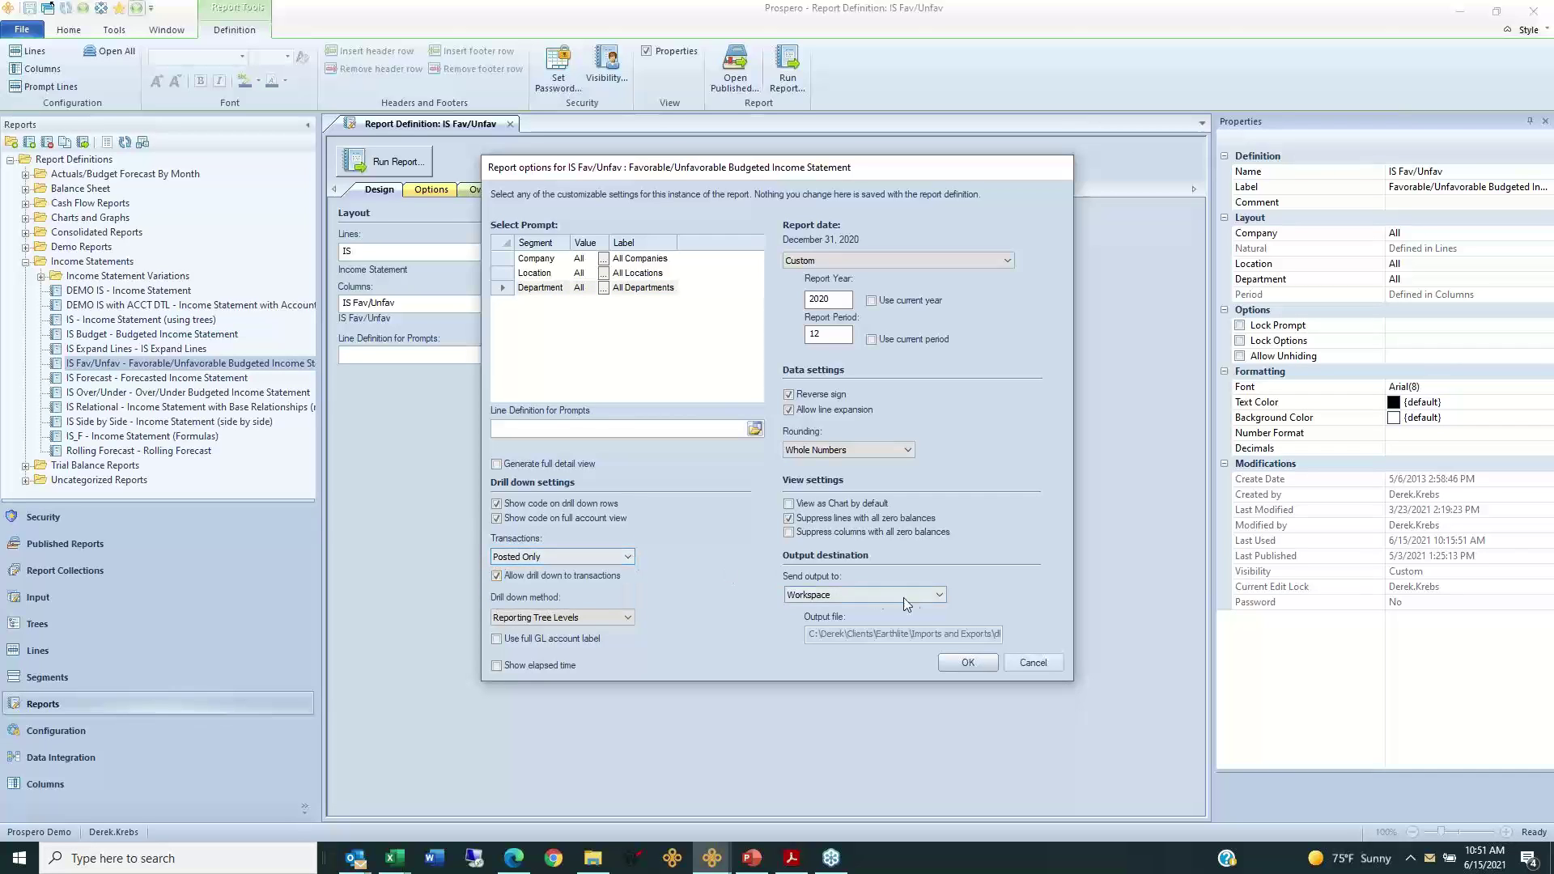
{"action": "left_click", "coordinate": [939, 597]}
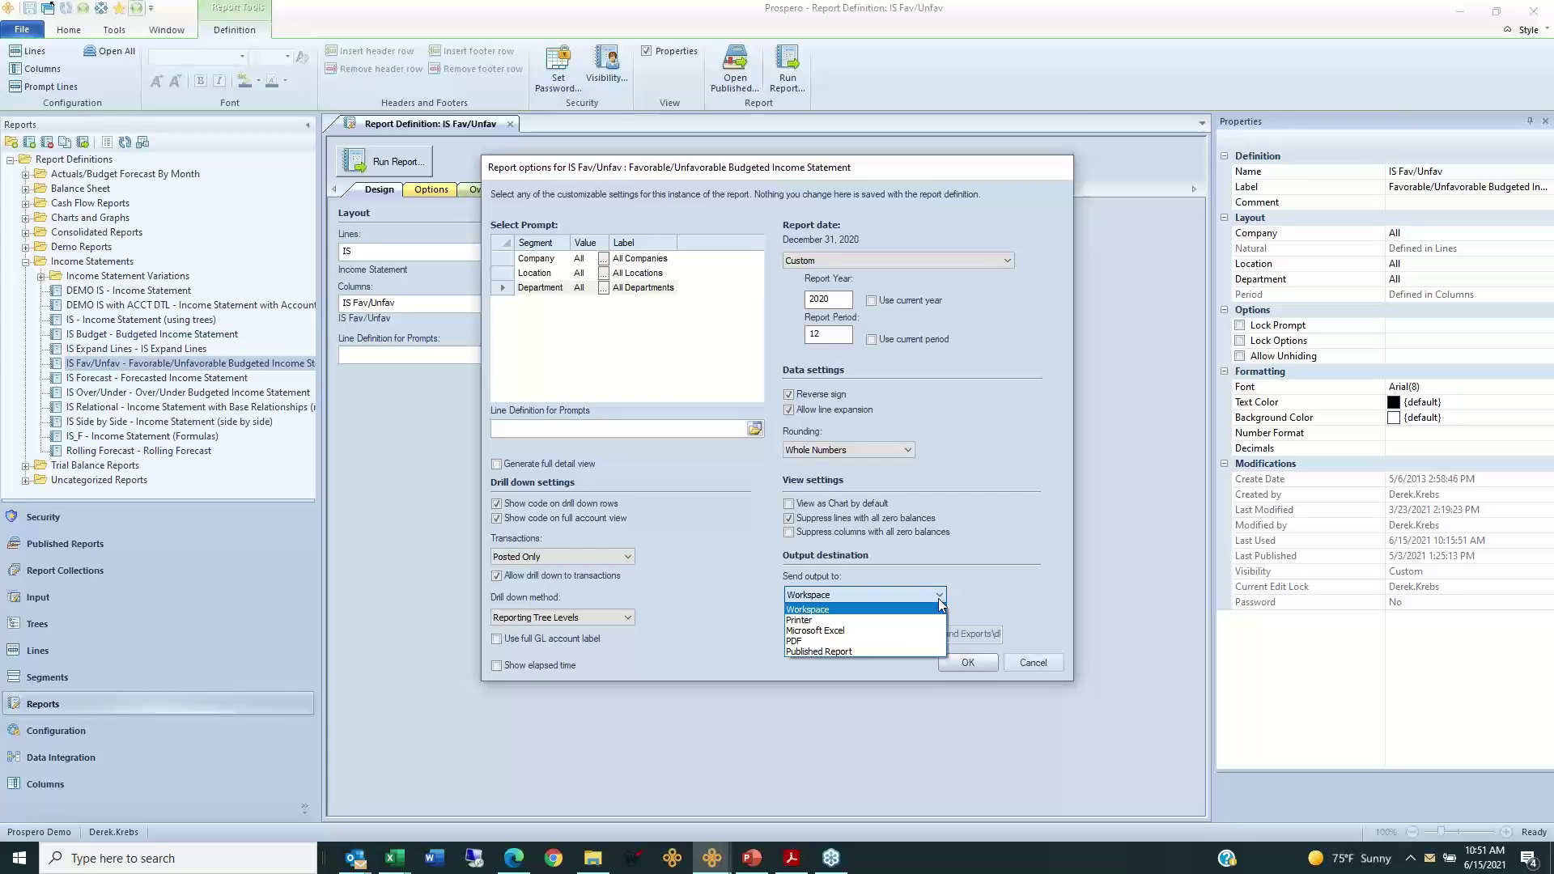
{"action": "left_click", "coordinate": [939, 592]}
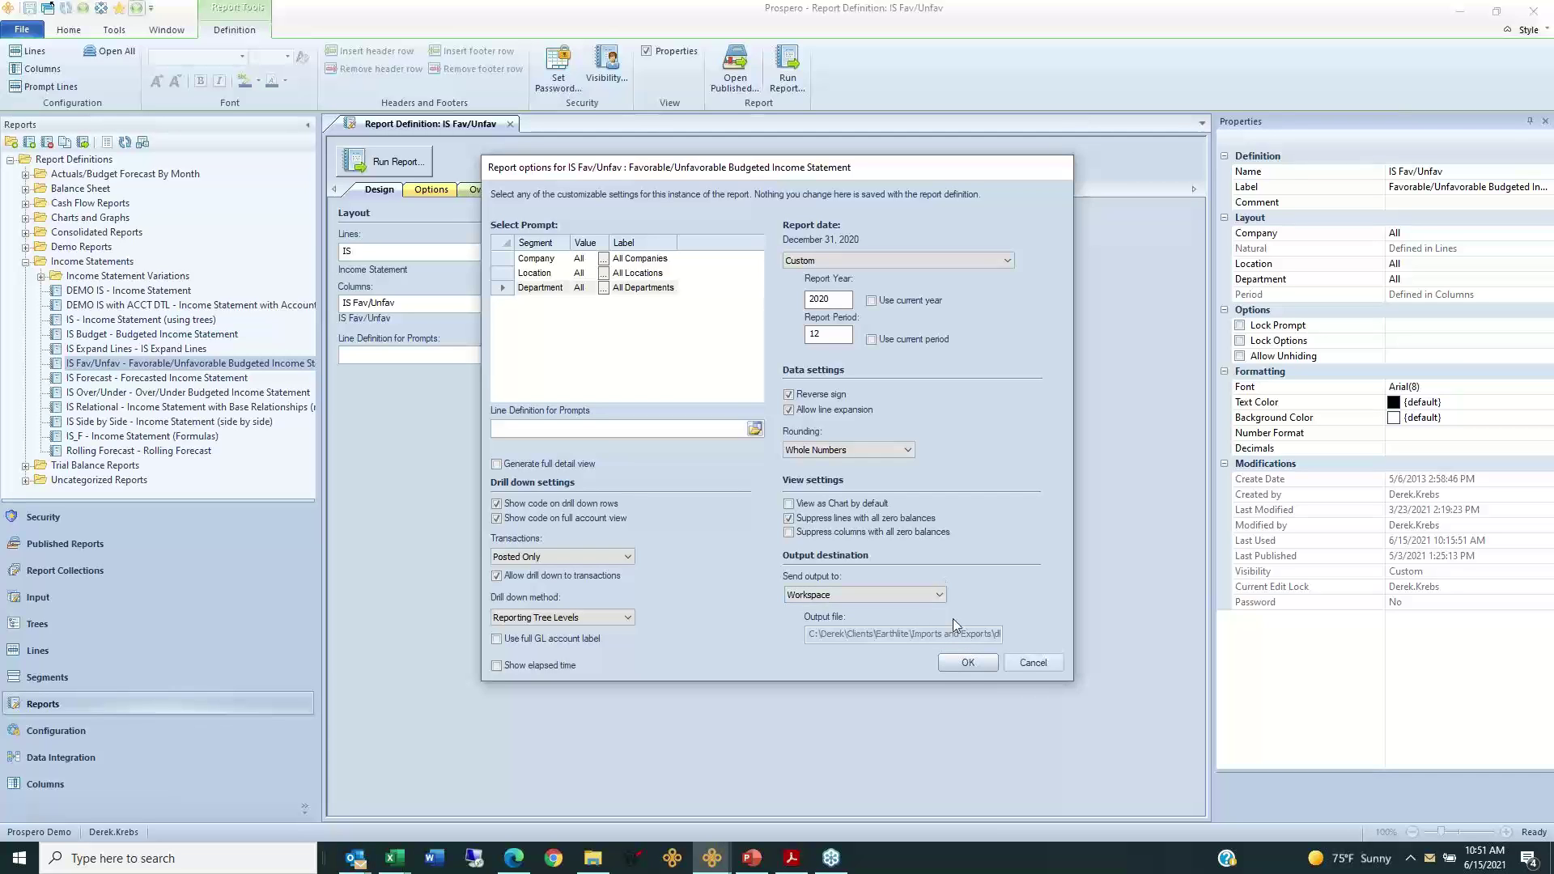
{"action": "left_click", "coordinate": [965, 663]}
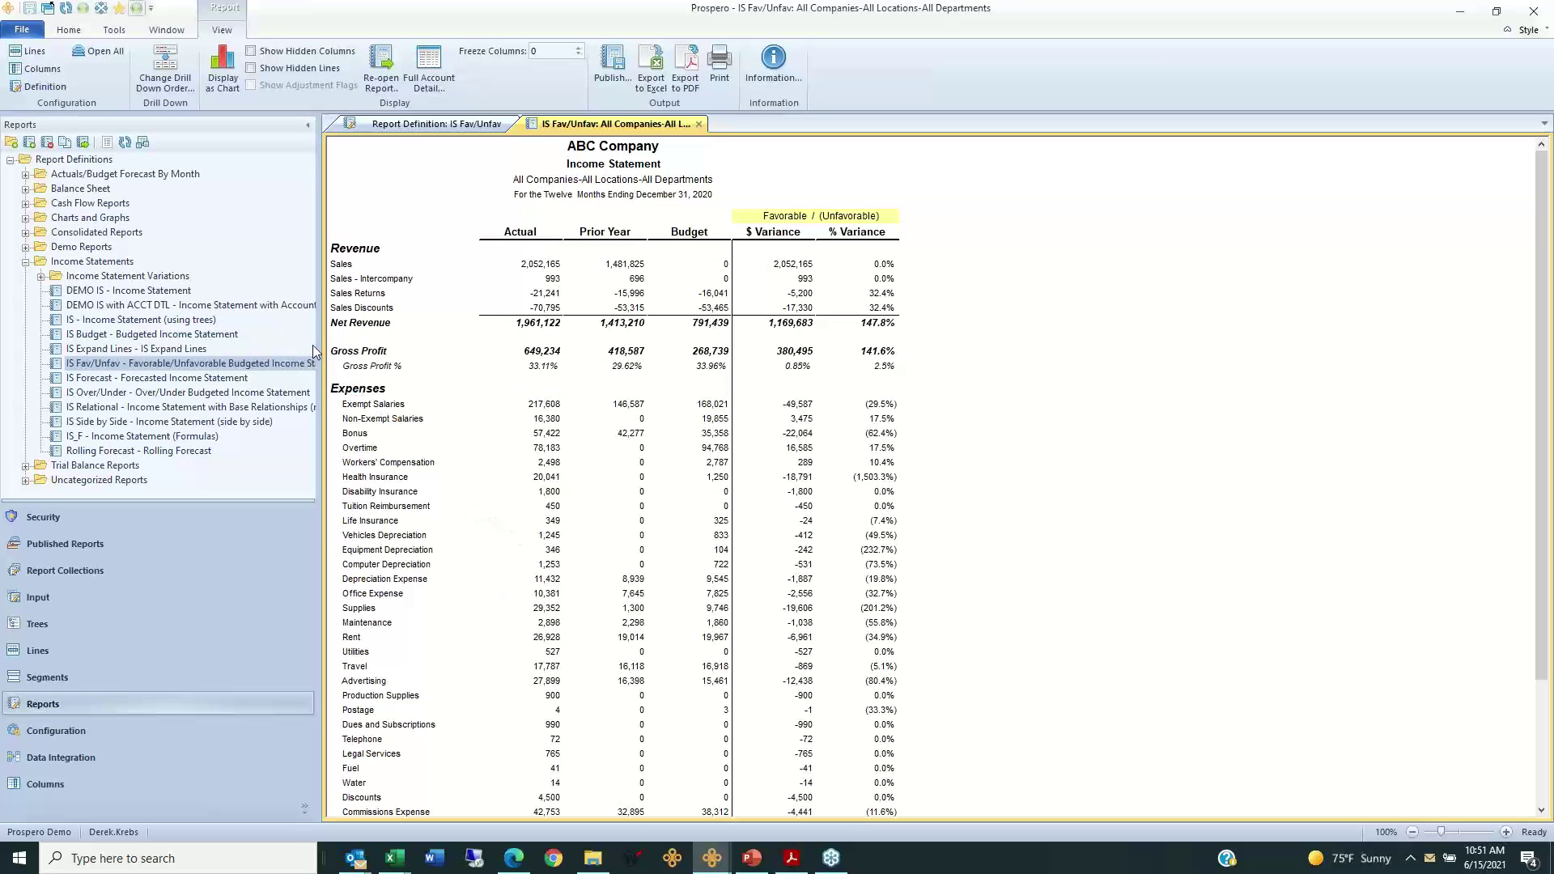
{"action": "left_click_drag", "start_coordinate": [318, 353], "coordinate": [231, 346]}
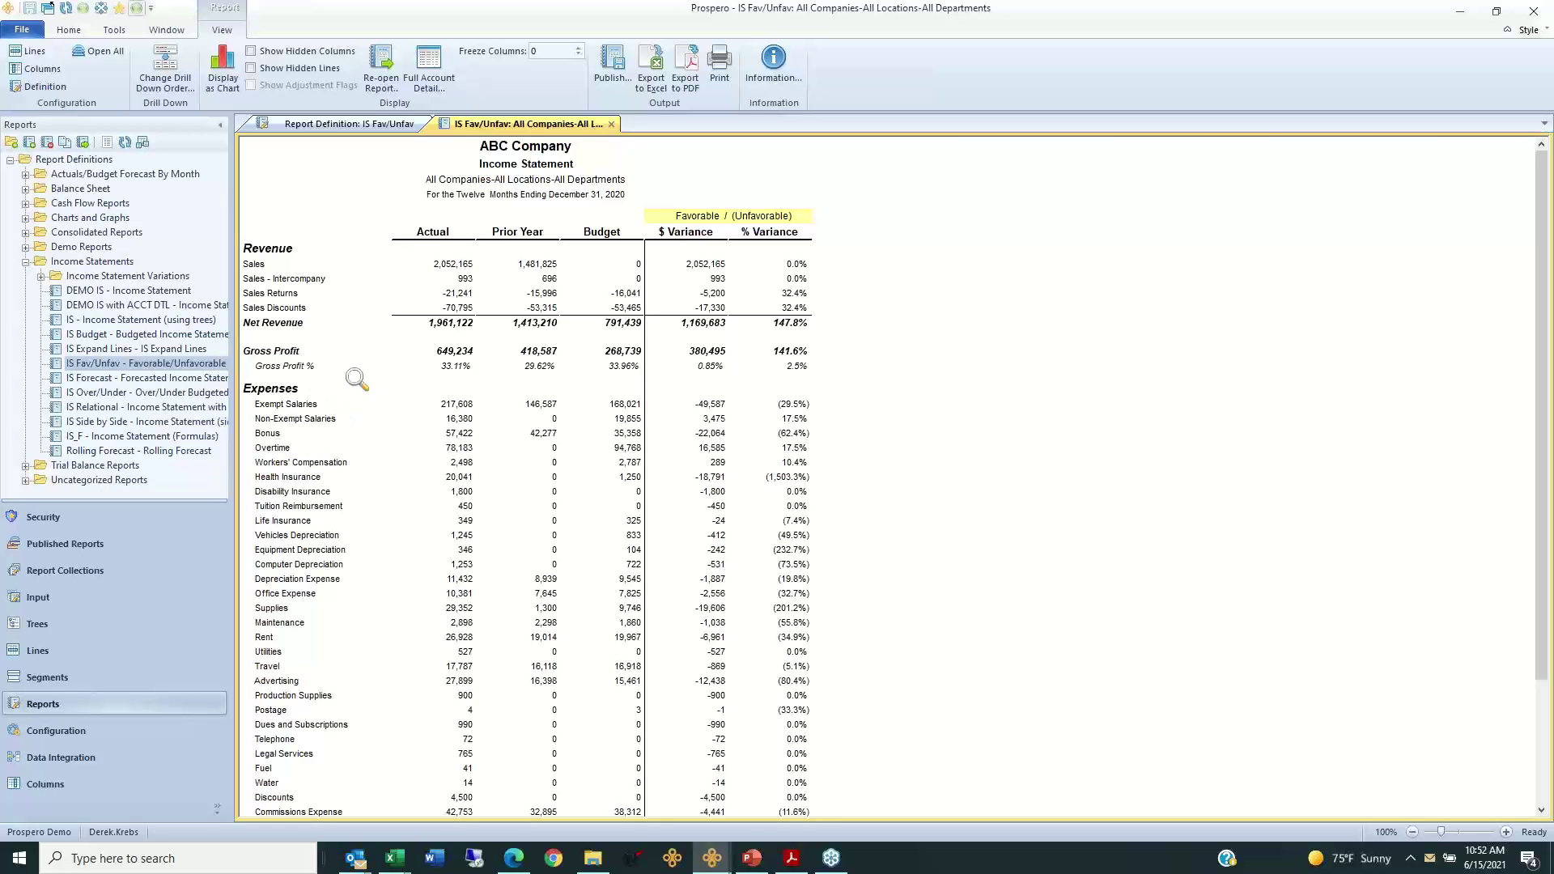
Step: Drill down on the Actual amount for Sales and highlight the Prospero US, Prospero Europe and Eliminations companies
{"action": "left_click", "coordinate": [446, 269]}
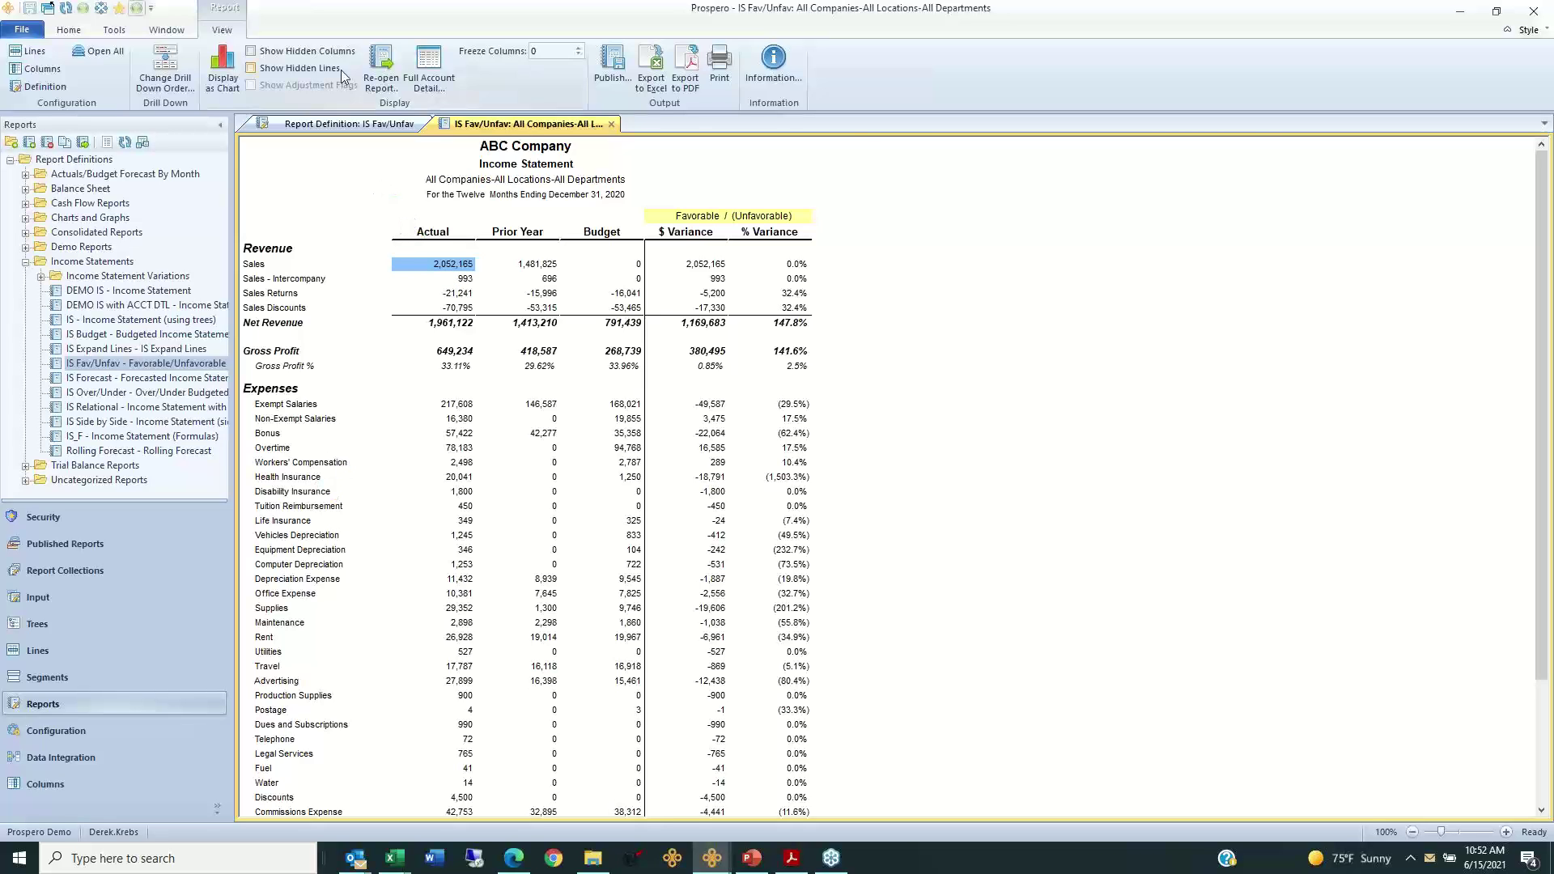
{"action": "double_click", "coordinate": [438, 266]}
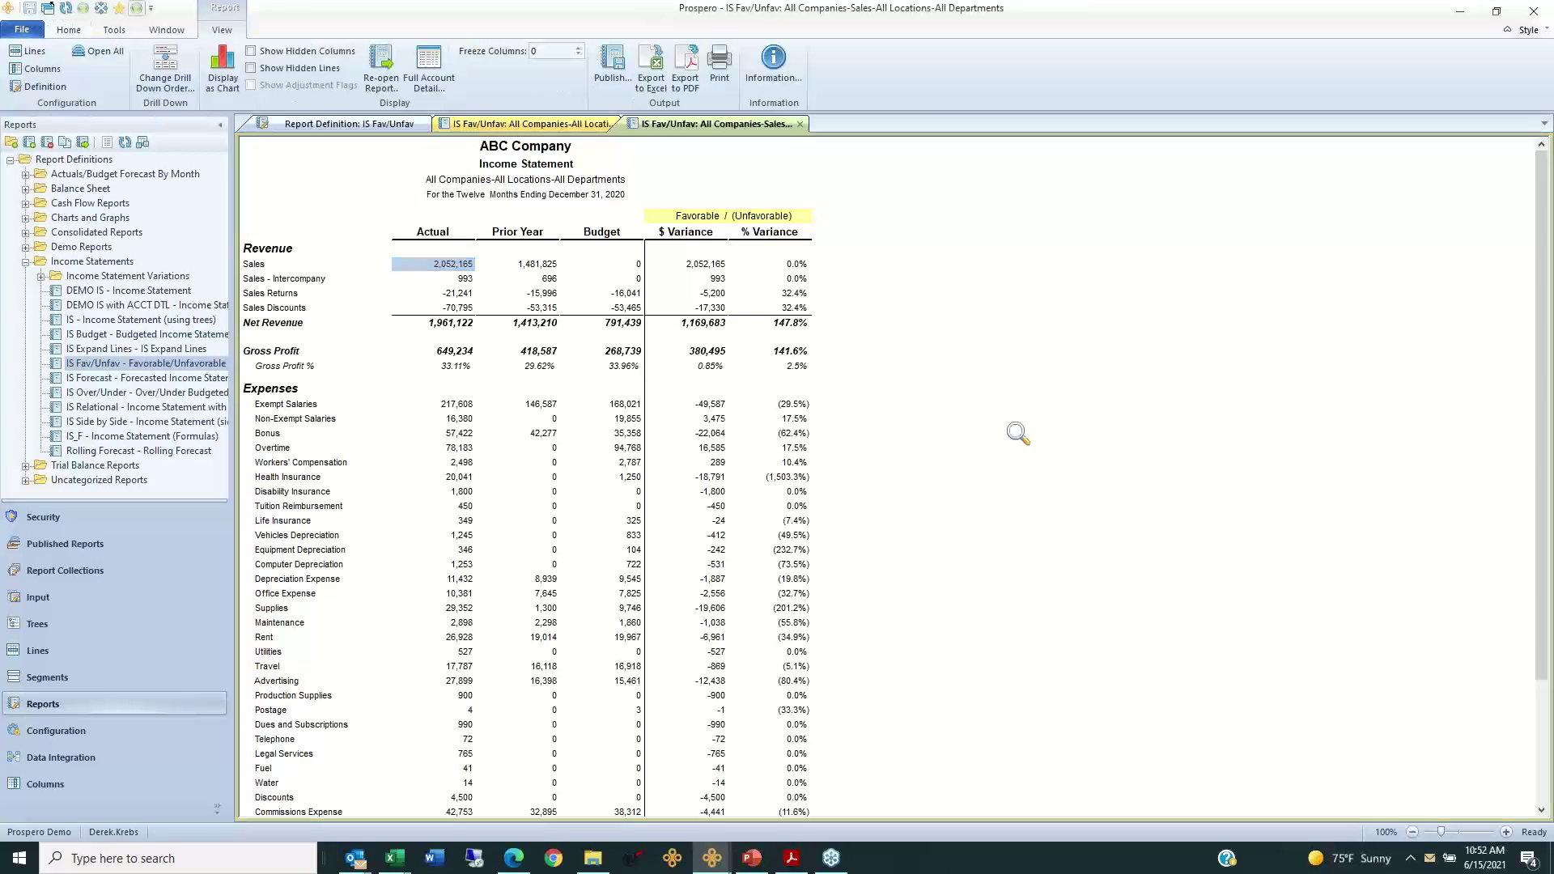
{"action": "left_click", "coordinate": [314, 242]}
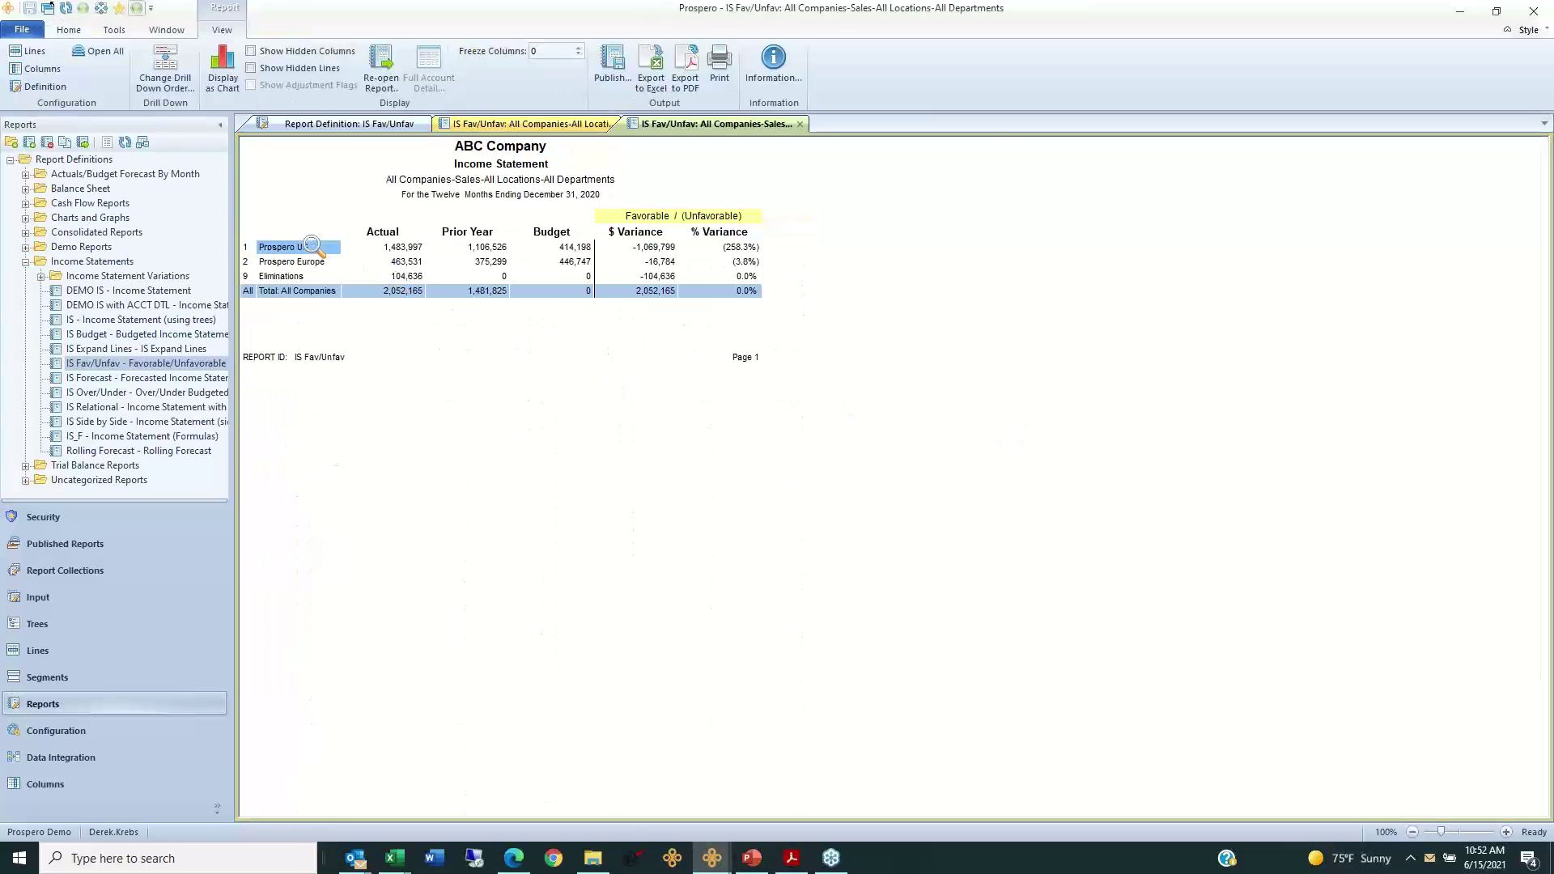
{"action": "left_click", "coordinate": [327, 261]}
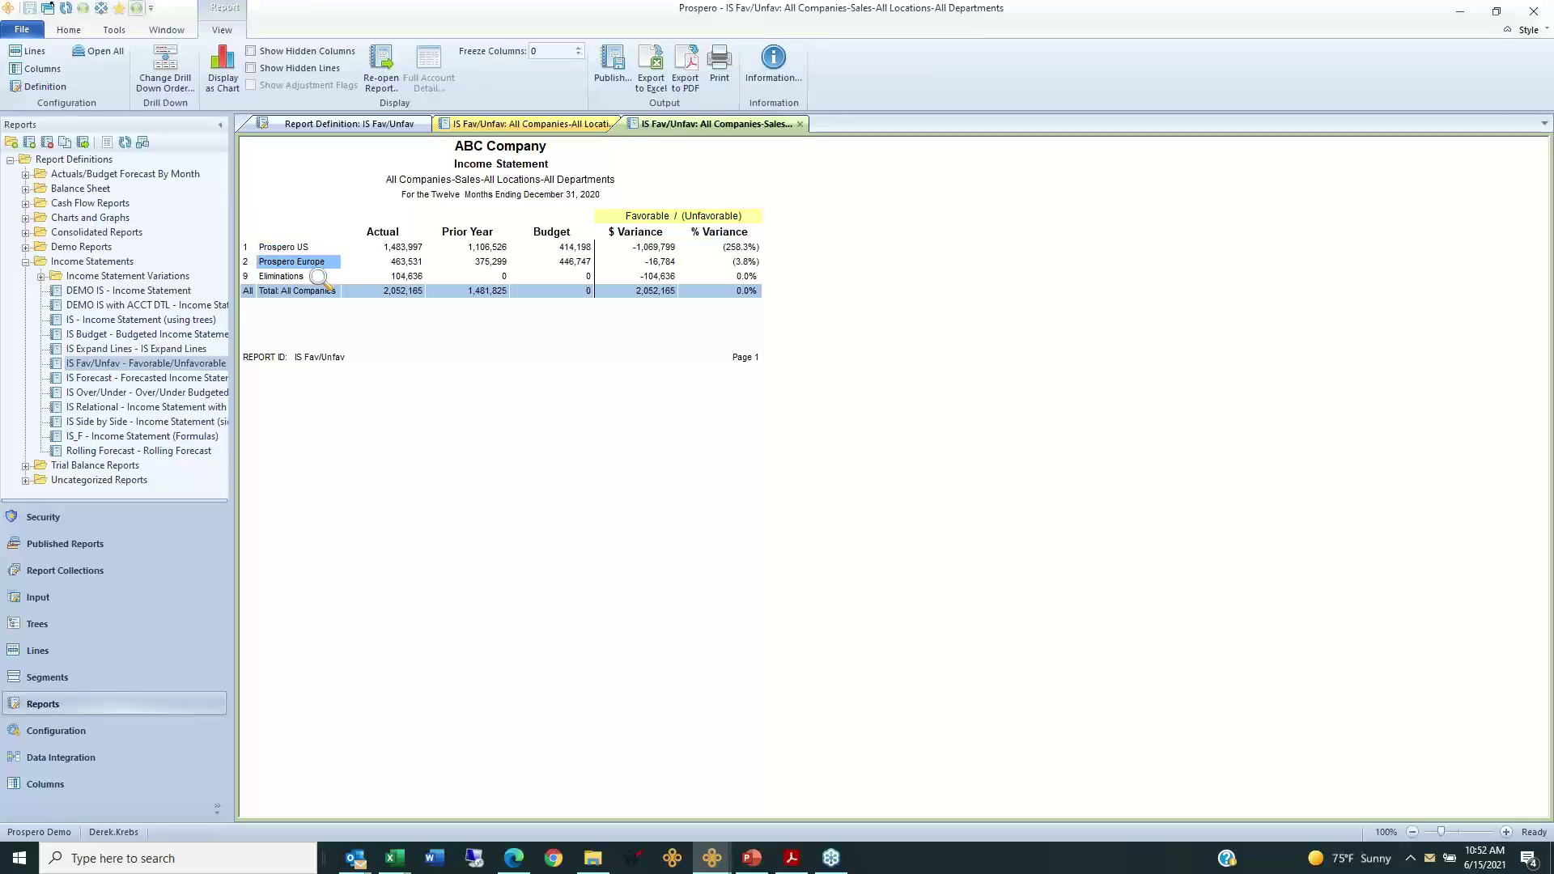
{"action": "left_click", "coordinate": [320, 277]}
{"action": "left_click", "coordinate": [314, 248]}
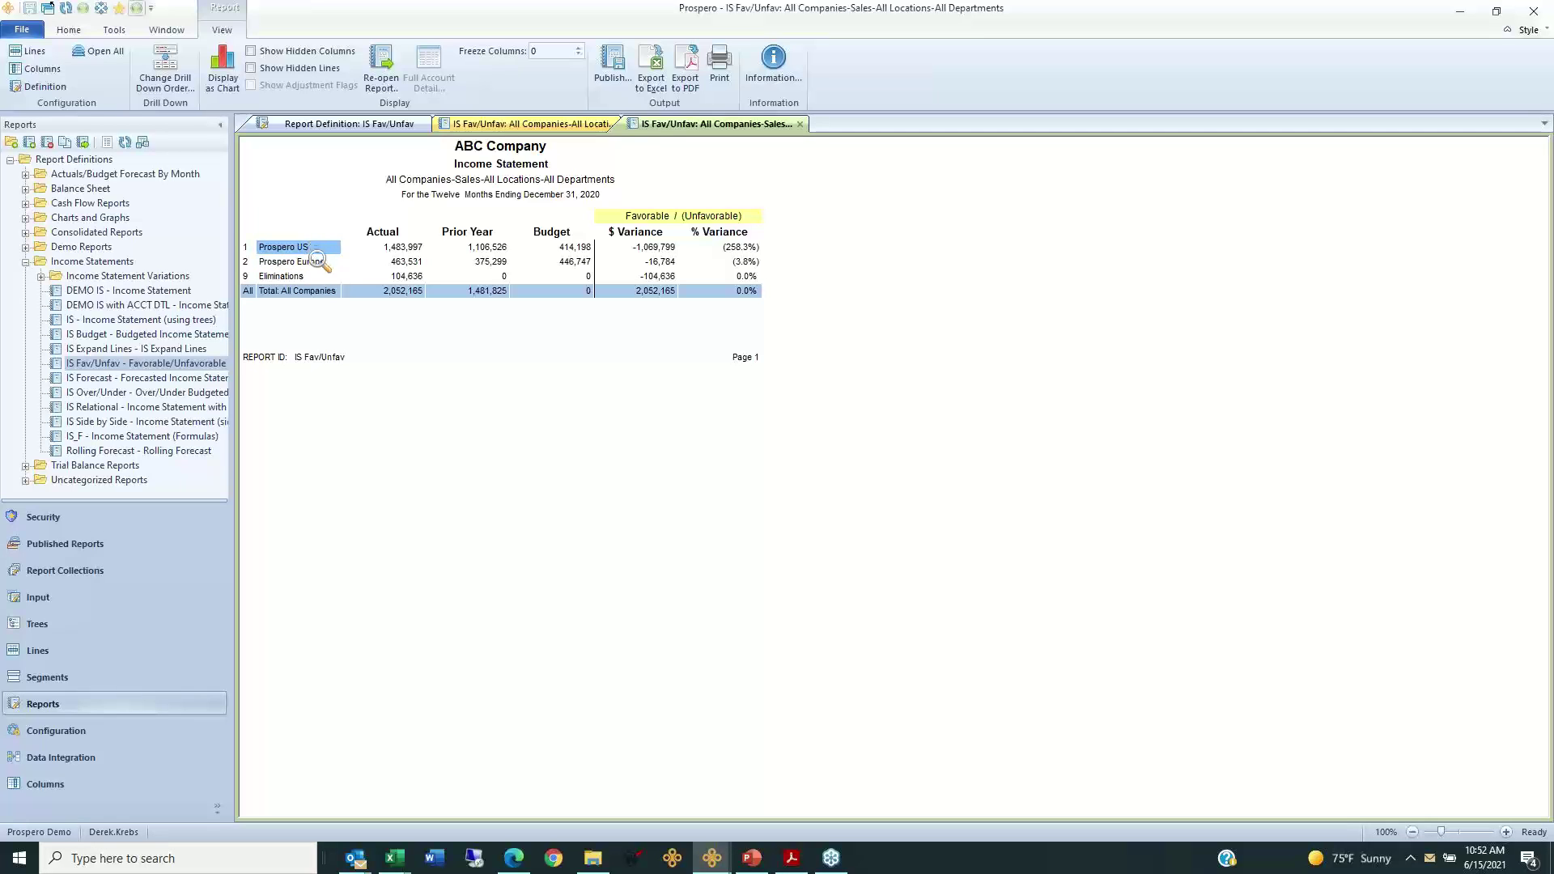
{"action": "left_click", "coordinate": [320, 262]}
{"action": "left_click", "coordinate": [320, 277]}
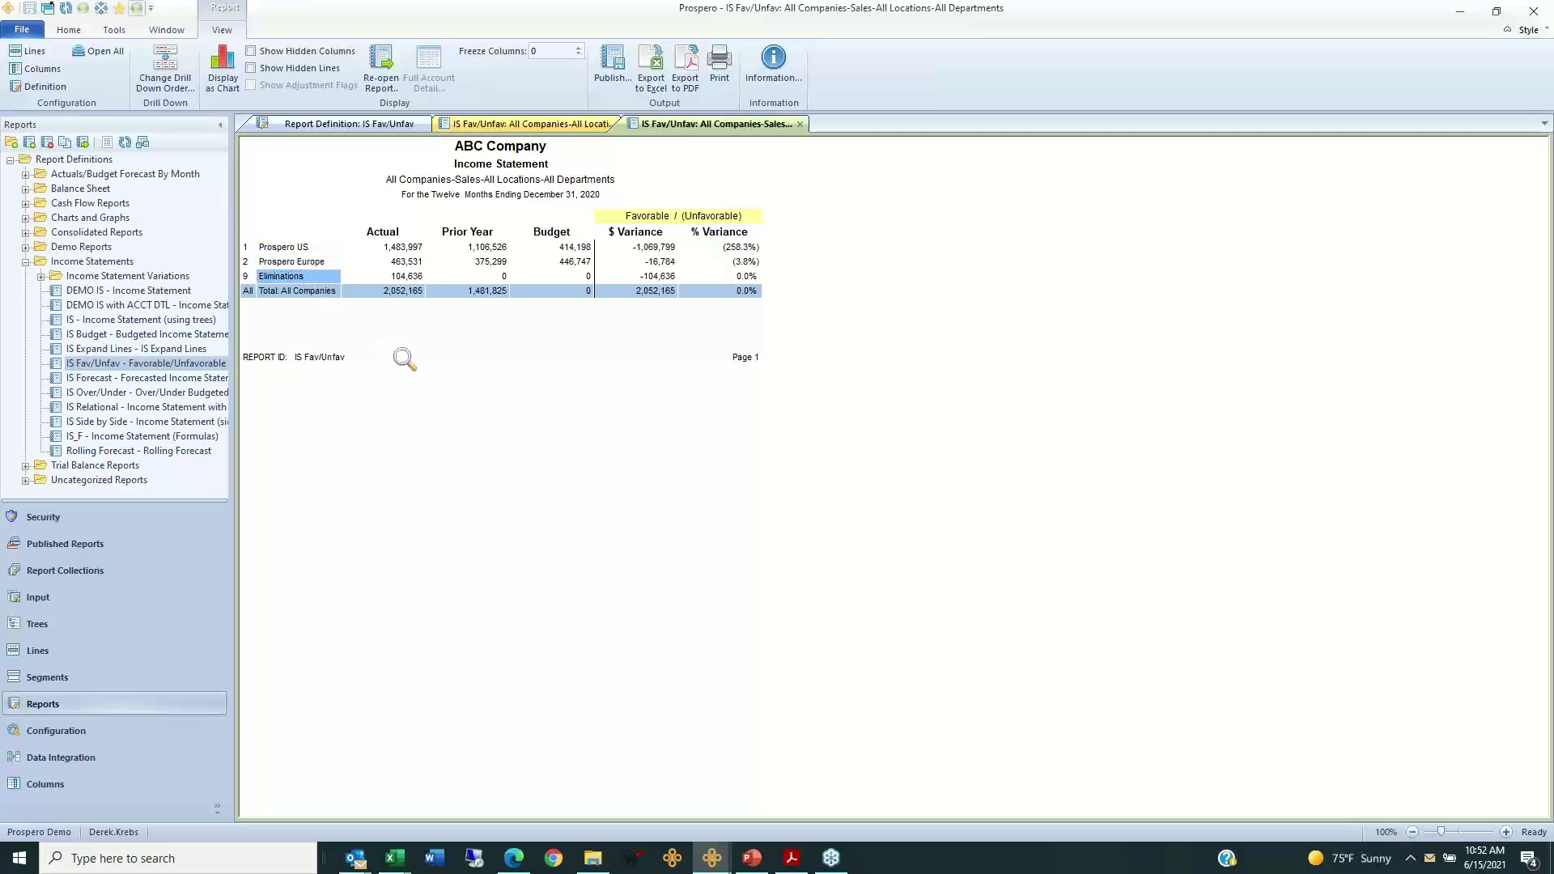
Step: Drill down on the Prospero US actual to its locations, and on Denver Services to its departments, highlighting the Sales department
{"action": "double_click", "coordinate": [404, 247]}
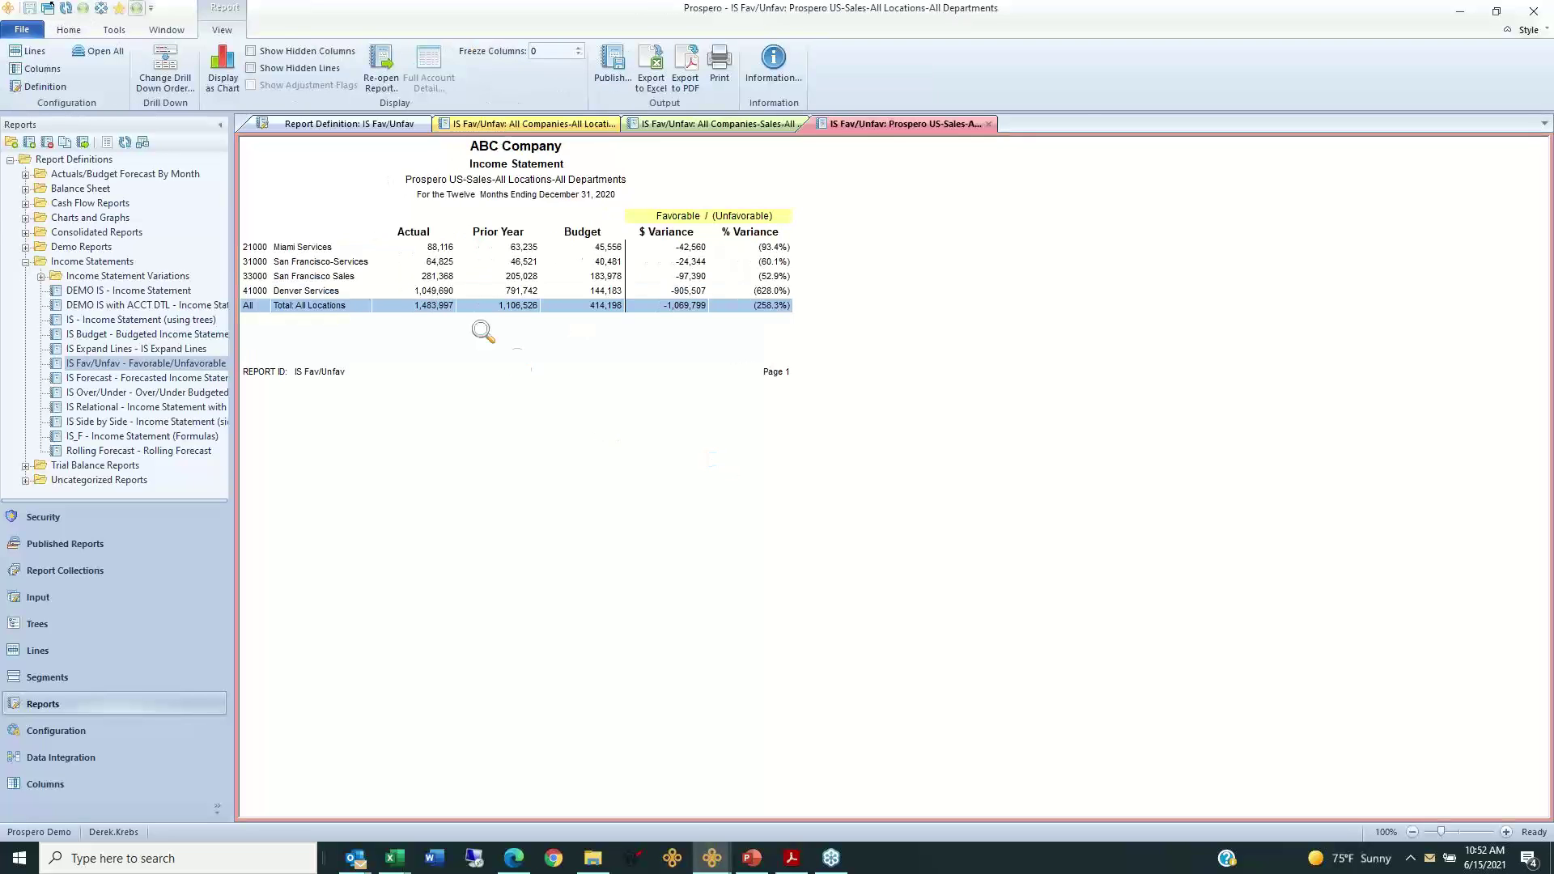
{"action": "left_click", "coordinate": [327, 247]}
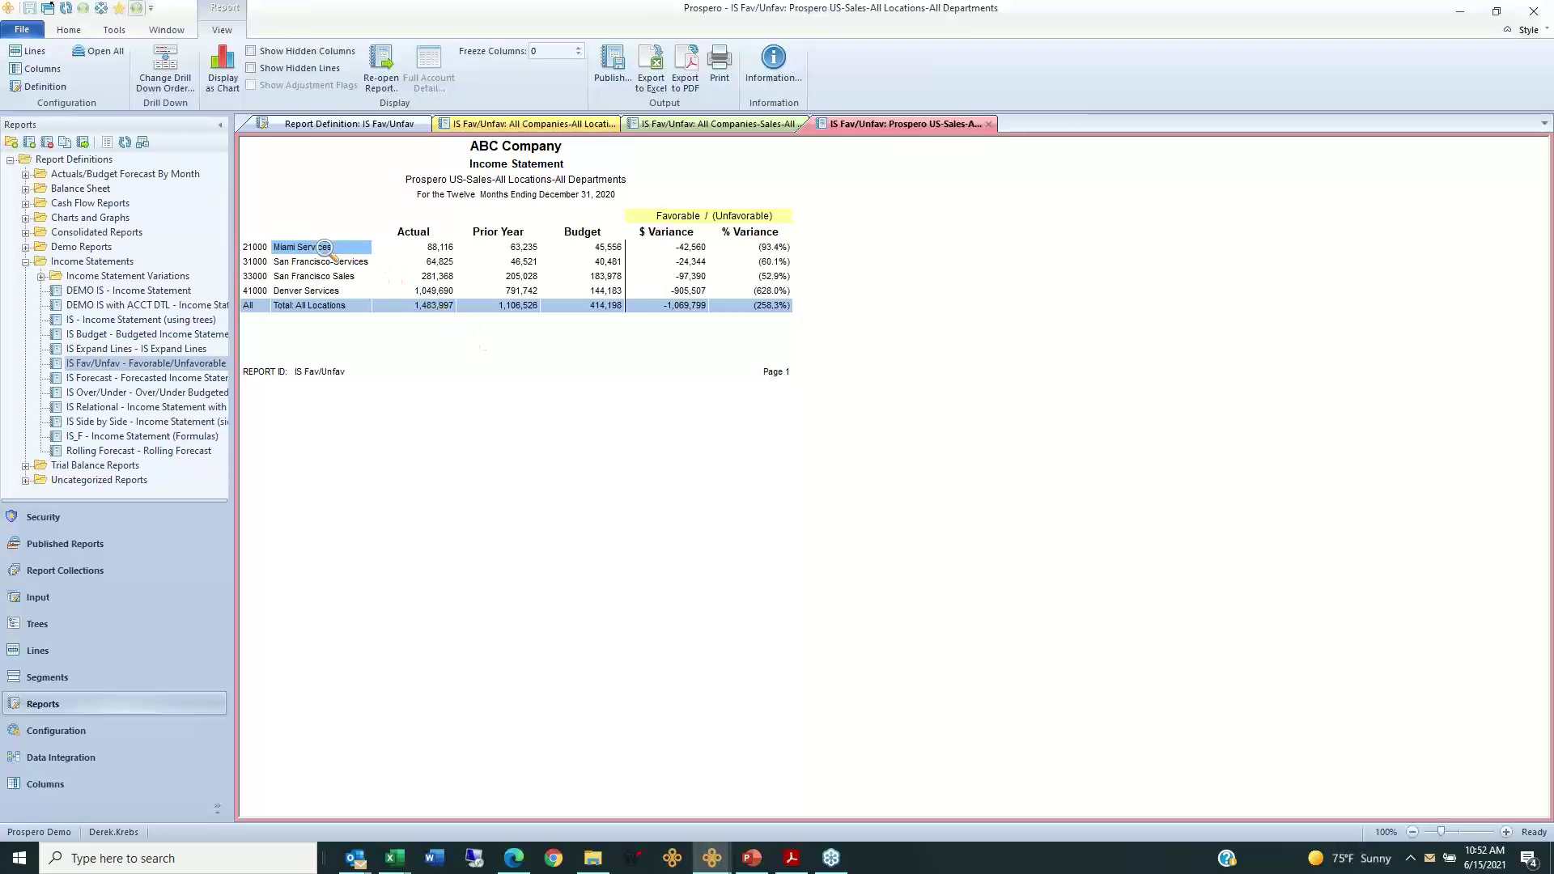
{"action": "left_click", "coordinate": [324, 262]}
{"action": "left_click", "coordinate": [329, 289]}
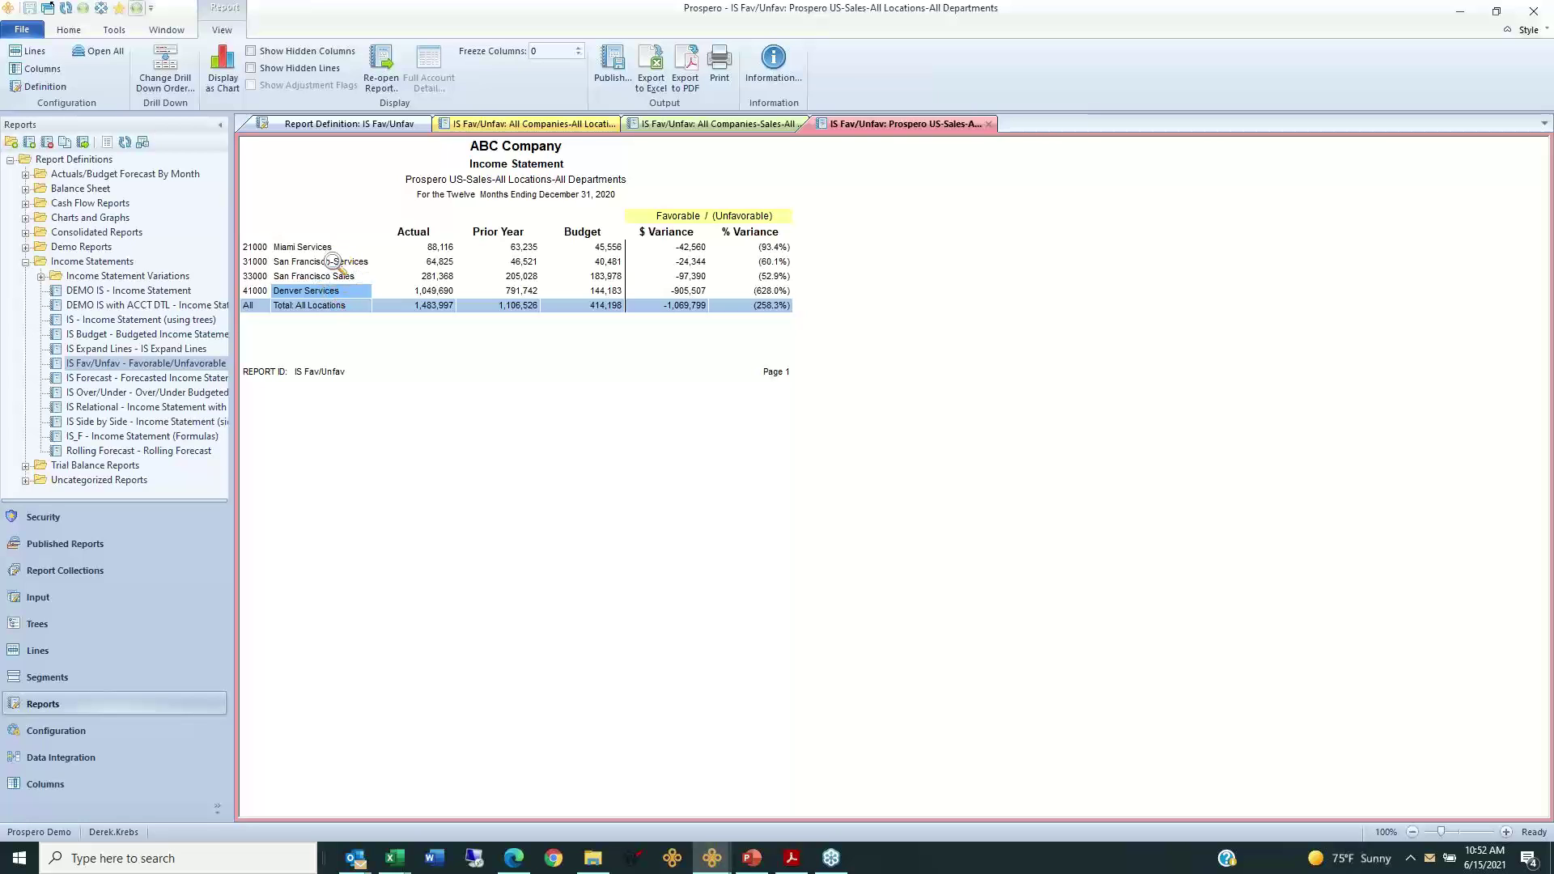
{"action": "double_click", "coordinate": [375, 301]}
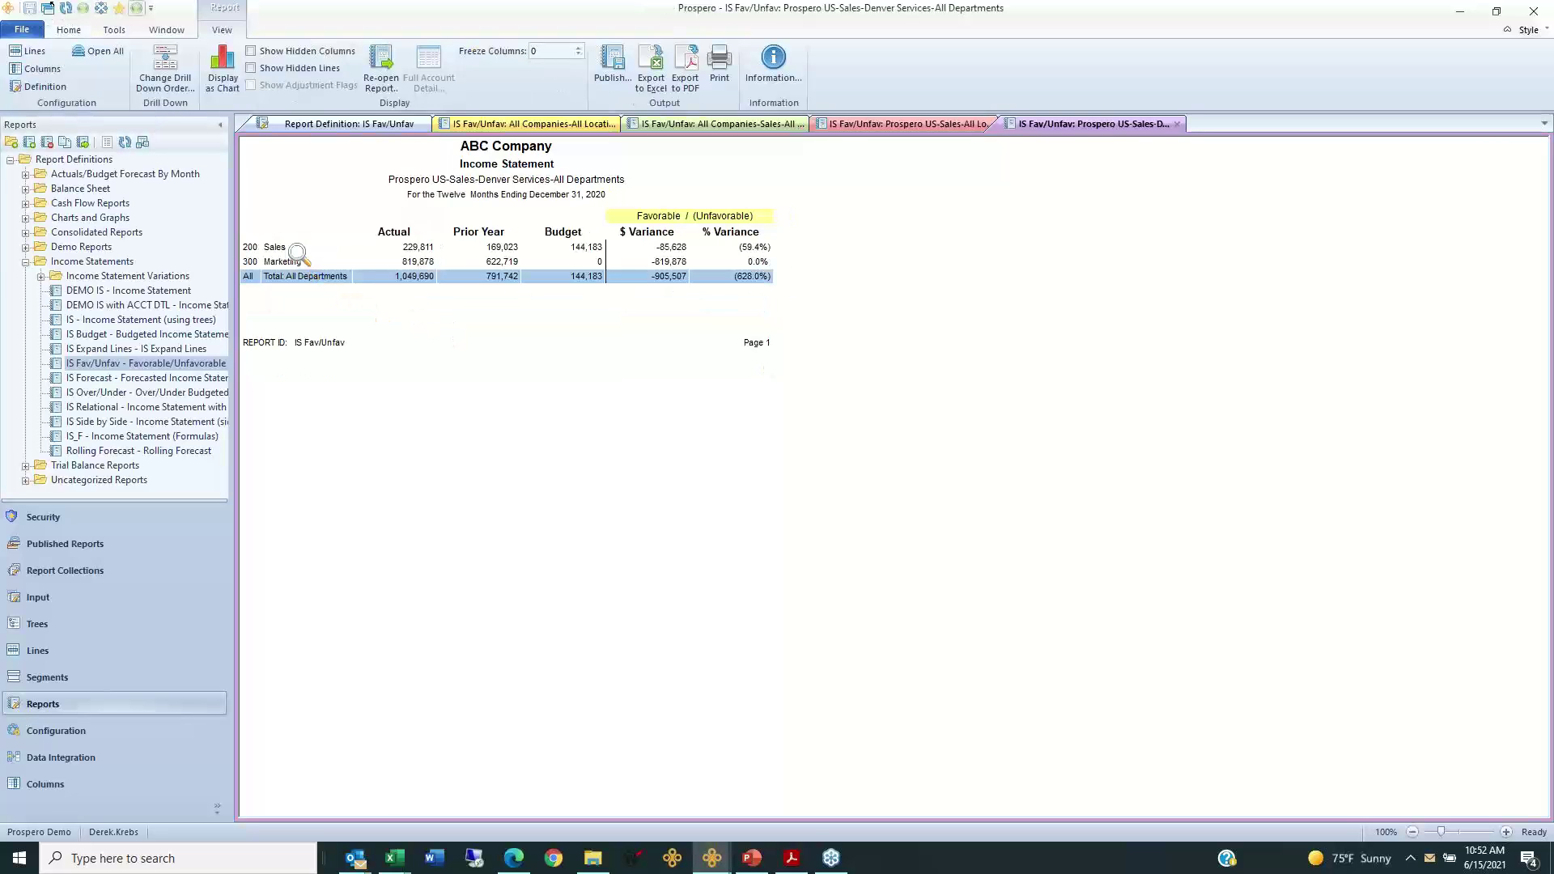
{"action": "left_click", "coordinate": [296, 247]}
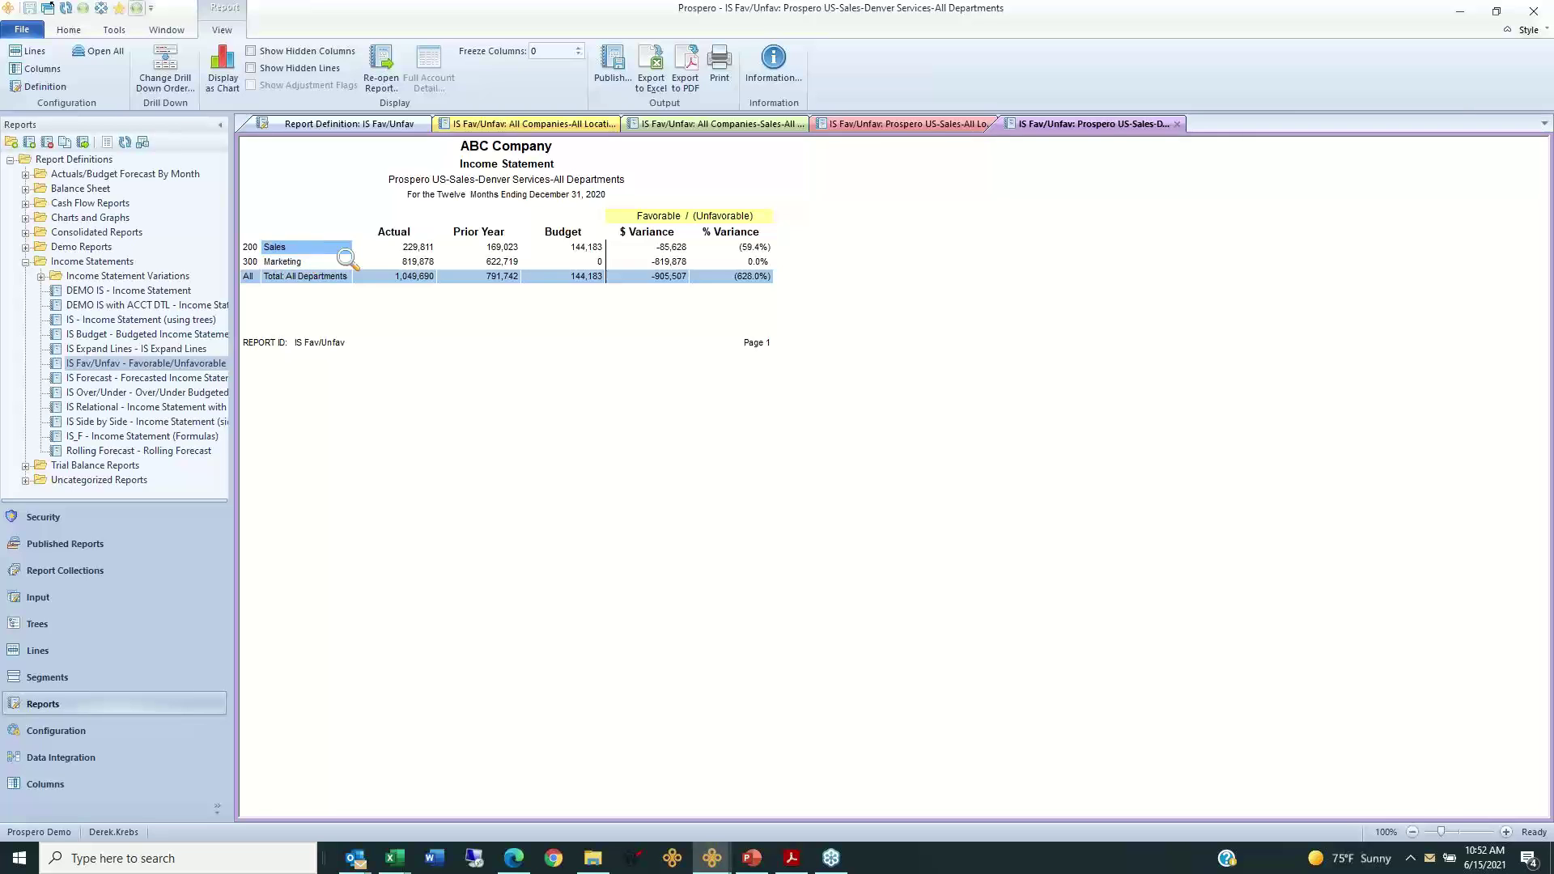
Step: Close the department, location and company drill-down reports to return to the full income statement
{"action": "left_click", "coordinate": [1177, 124]}
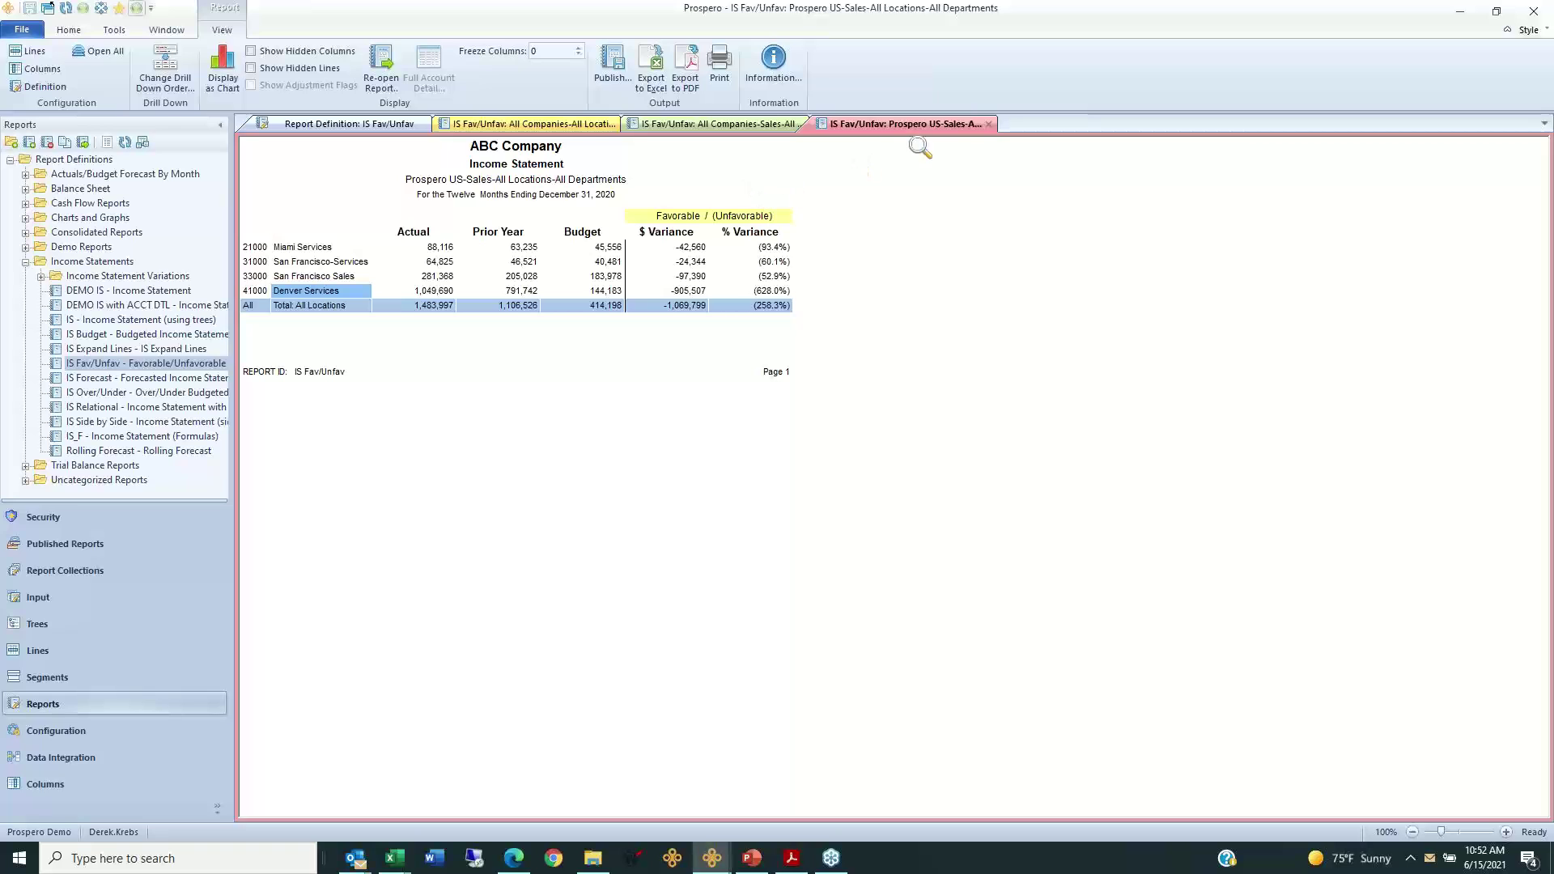
{"action": "left_click", "coordinate": [988, 124]}
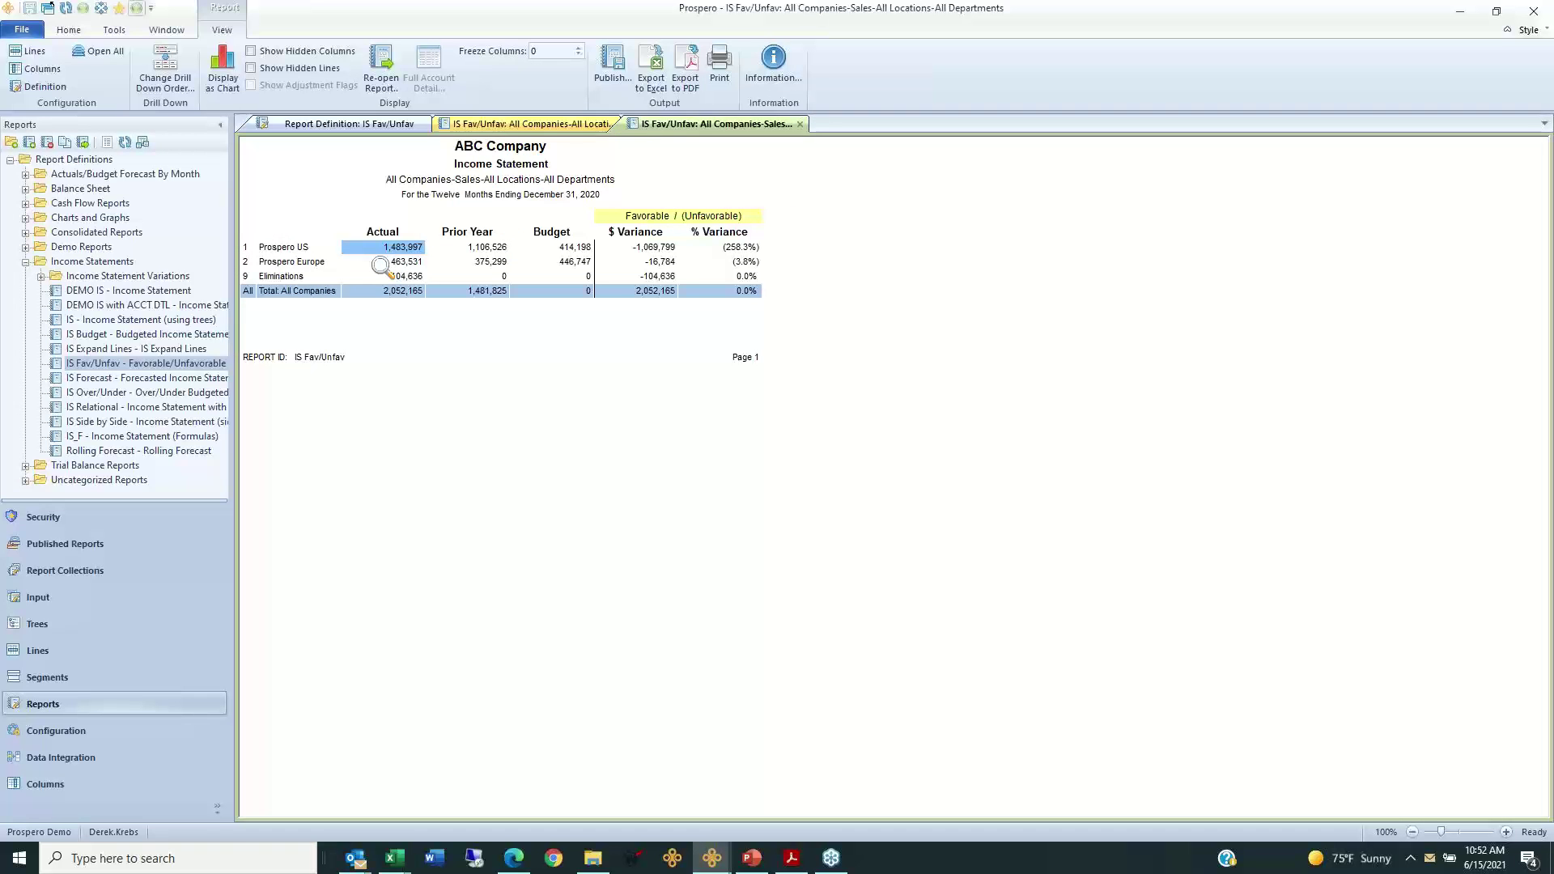
{"action": "left_click", "coordinate": [799, 124]}
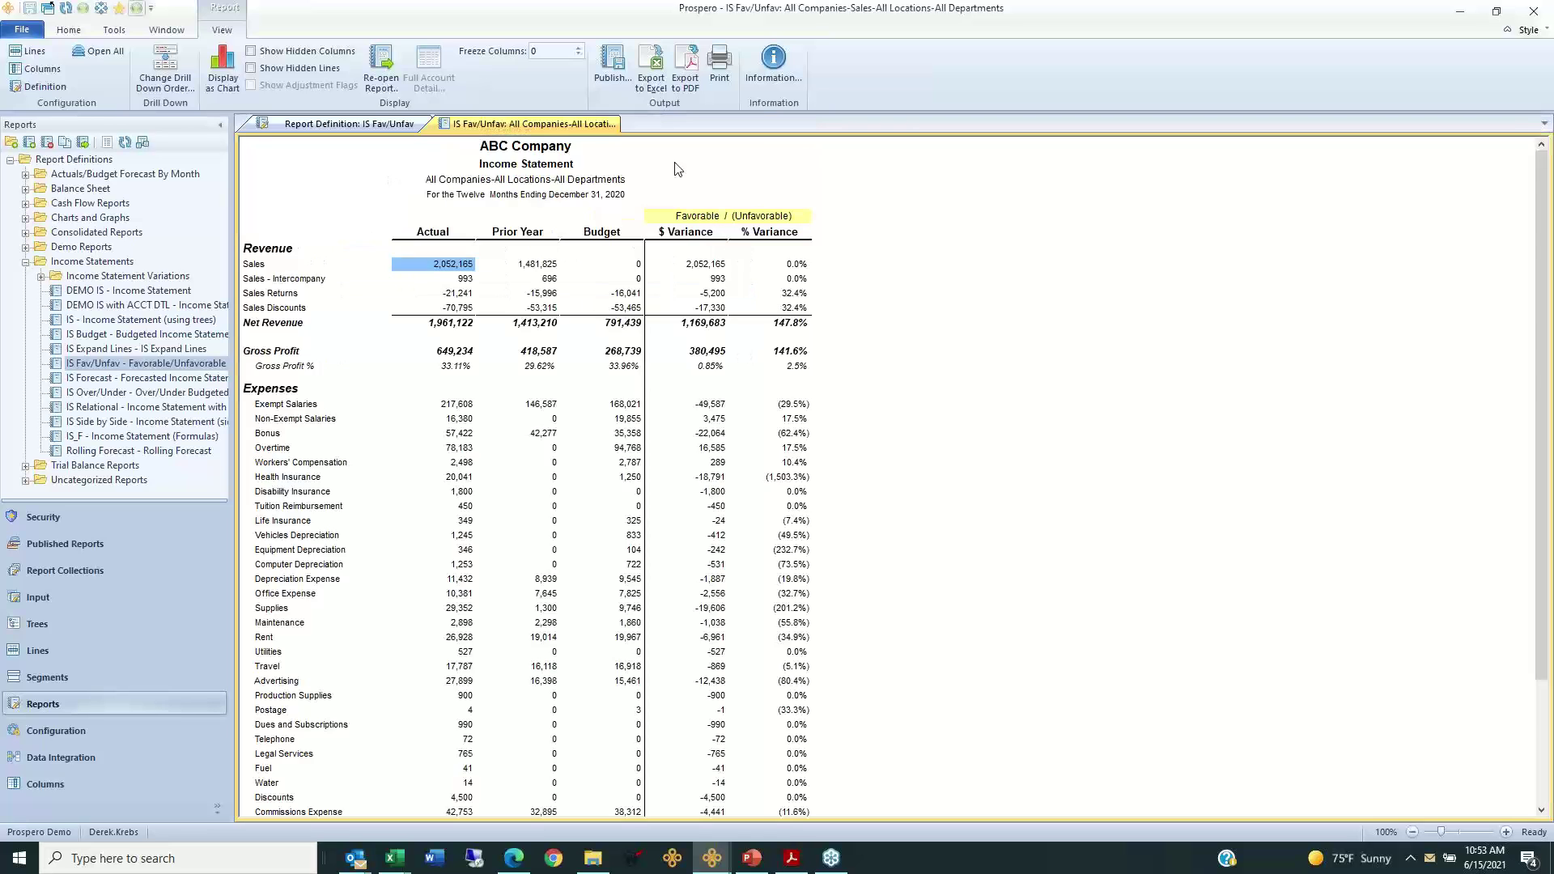
Step: Move Department to the first place in the drill-down order, drill down on the Actual Sales amount, and close that drill-down report
{"action": "left_click", "coordinate": [177, 75]}
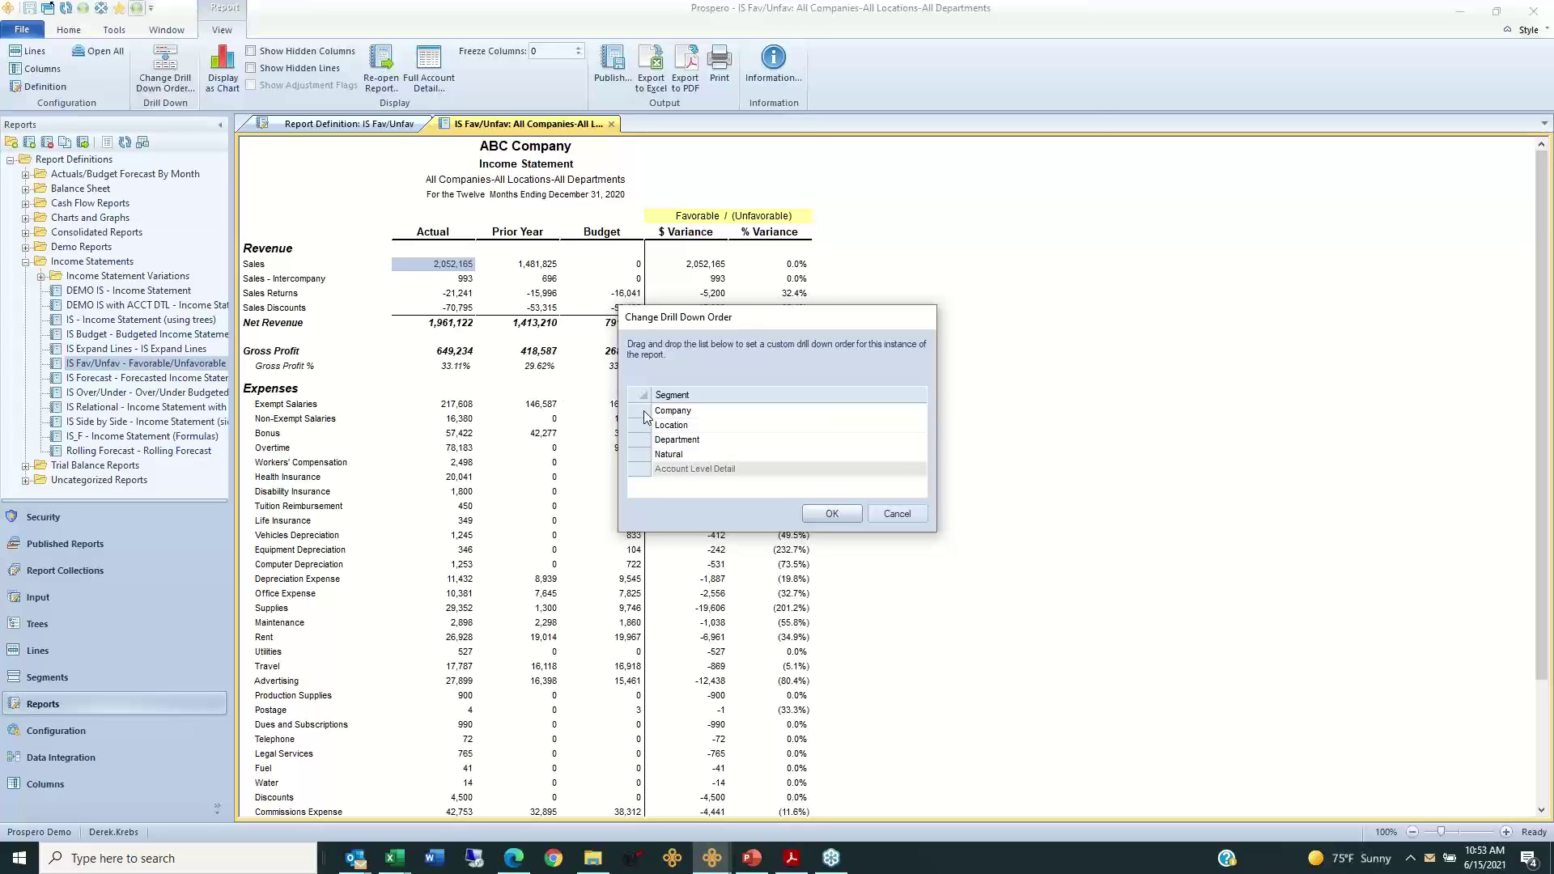
{"action": "left_click", "coordinate": [645, 414]}
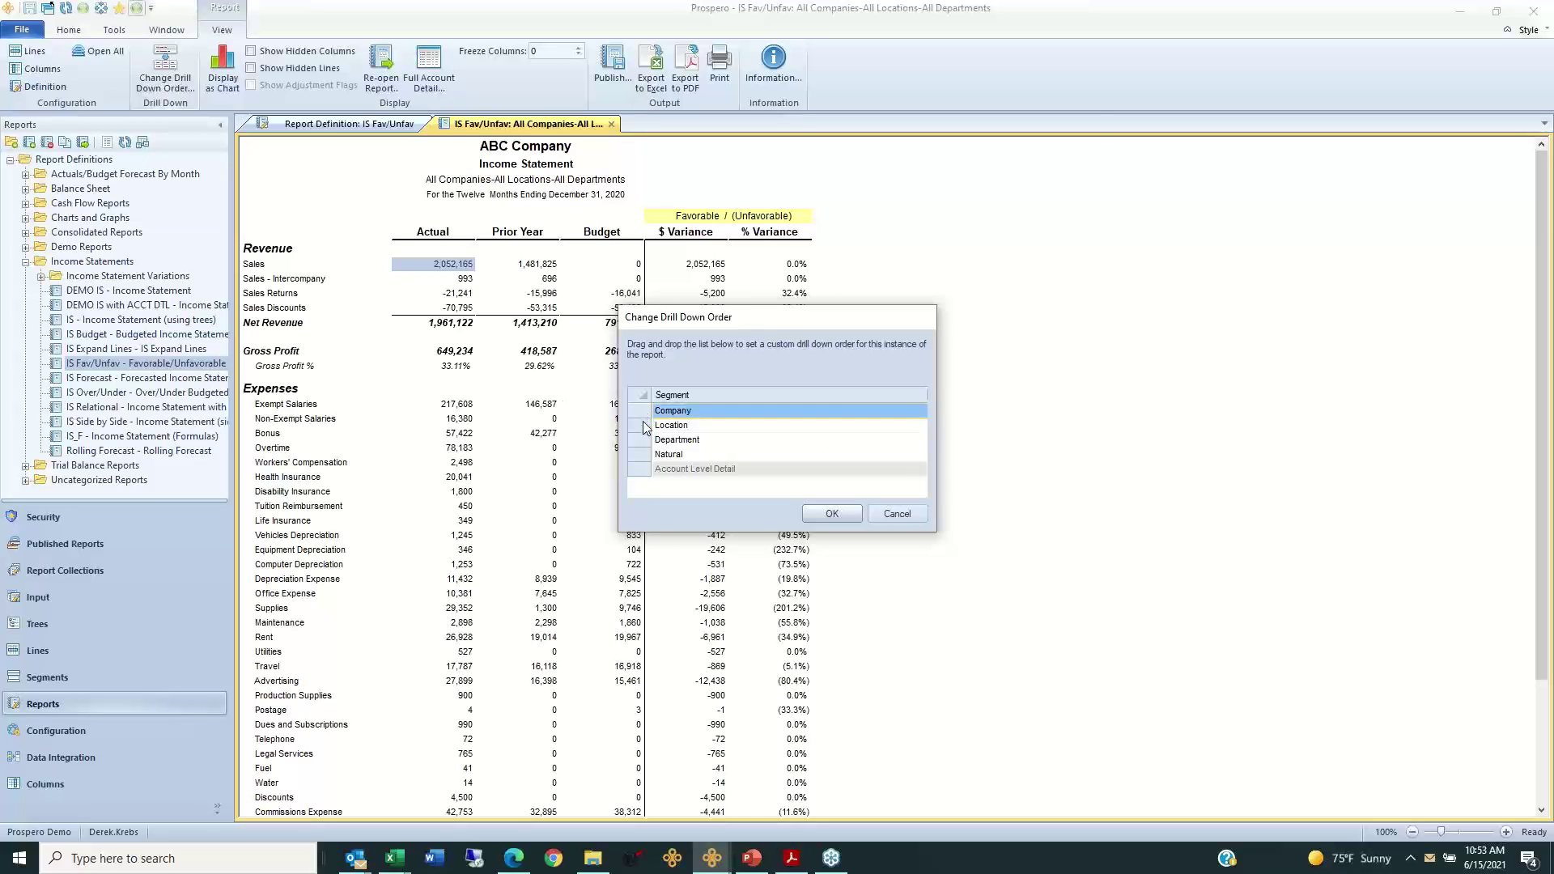
{"action": "left_click", "coordinate": [644, 427]}
{"action": "left_click", "coordinate": [647, 441]}
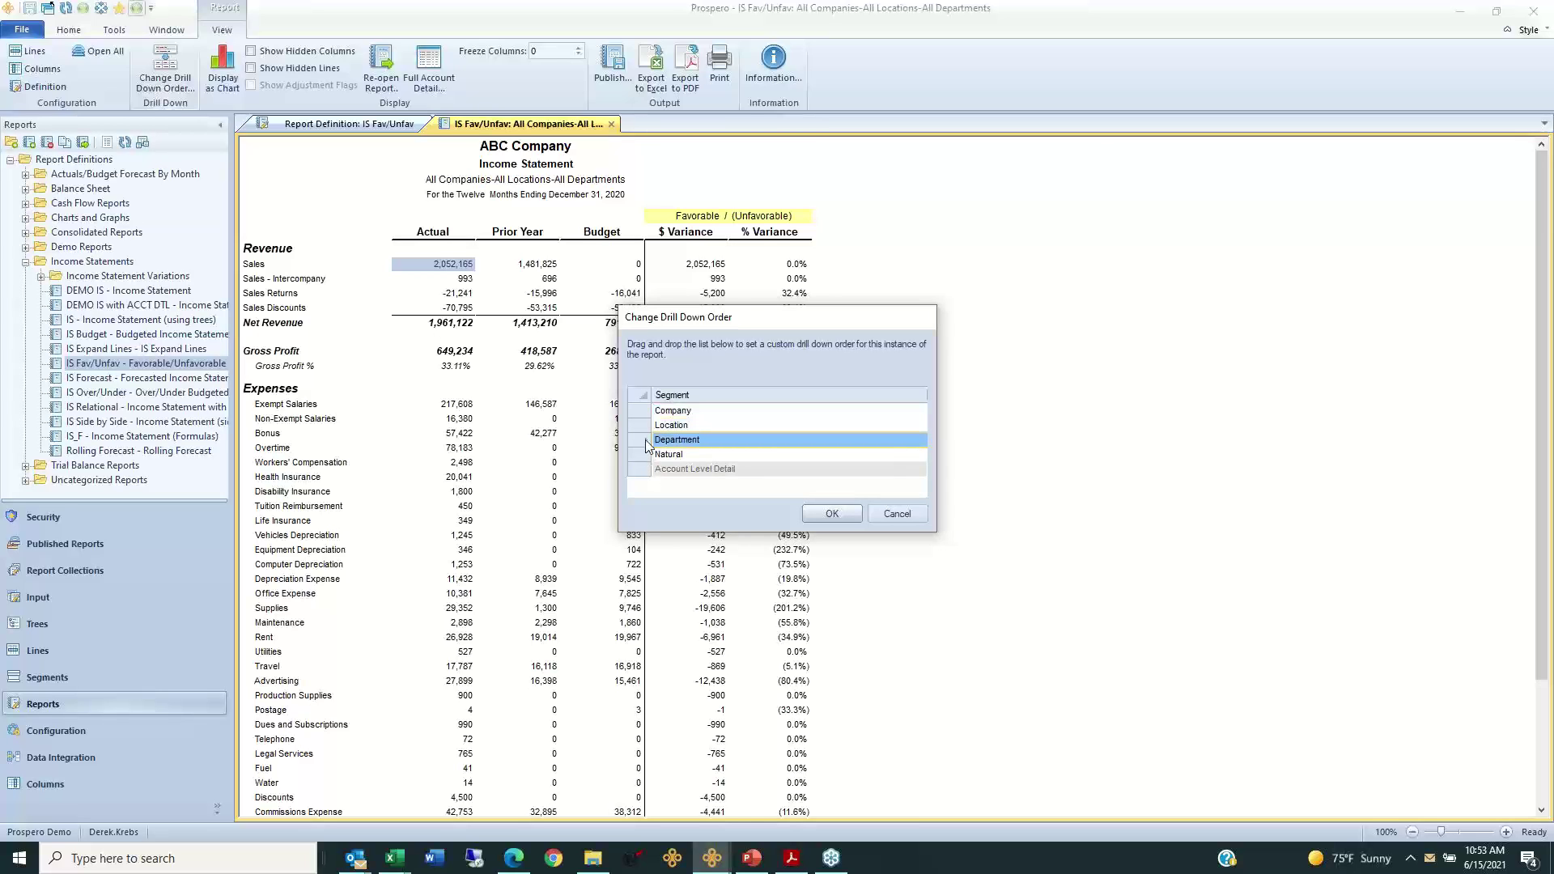
{"action": "left_click_drag", "start_coordinate": [645, 439], "coordinate": [646, 389]}
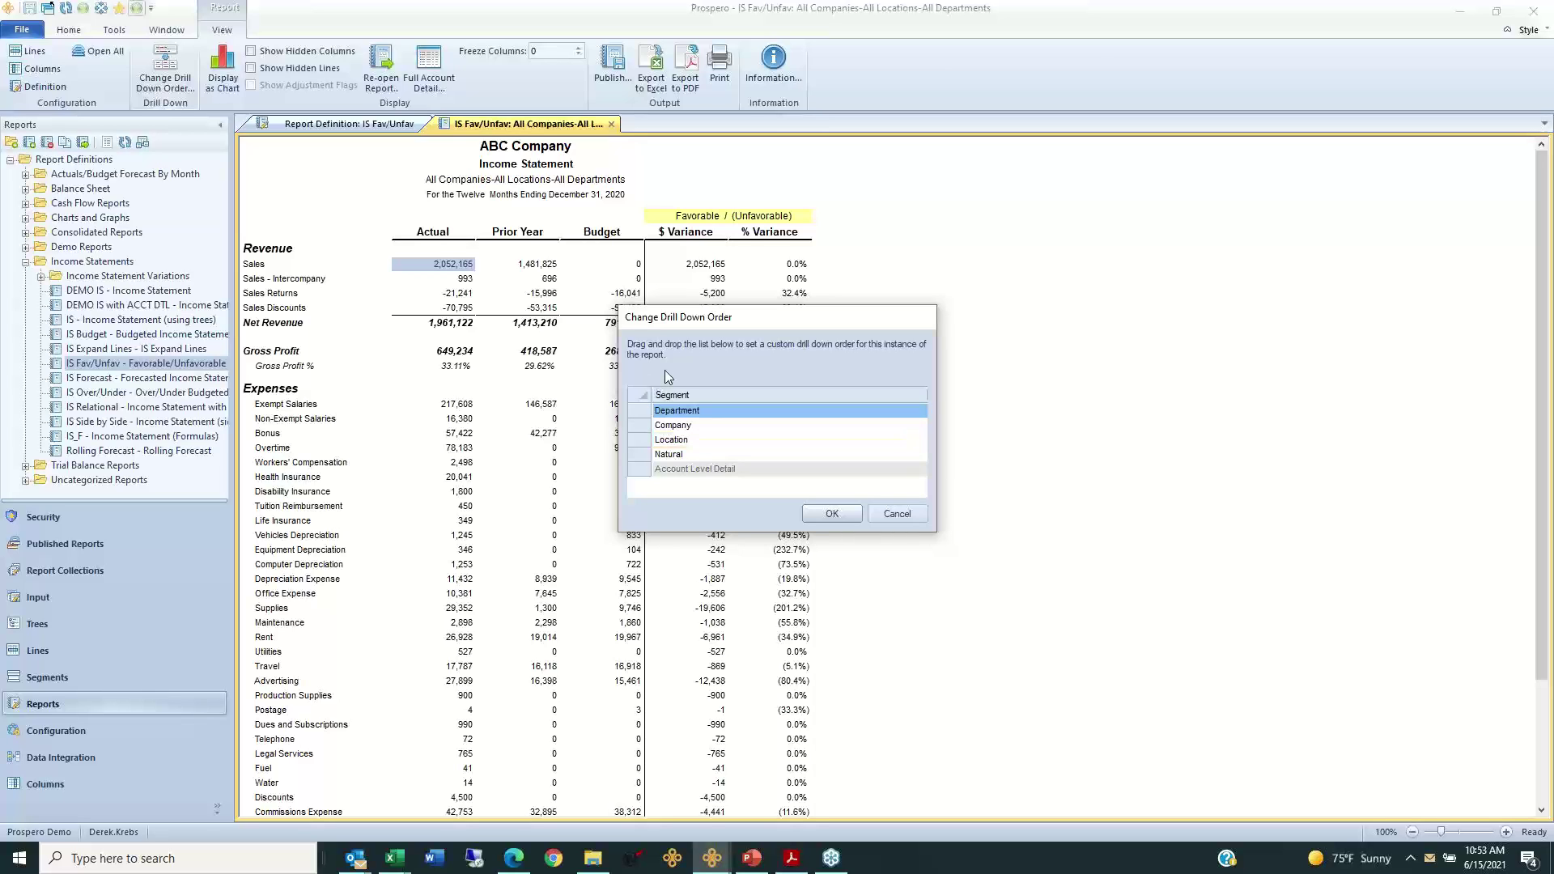
{"action": "left_click", "coordinate": [825, 513]}
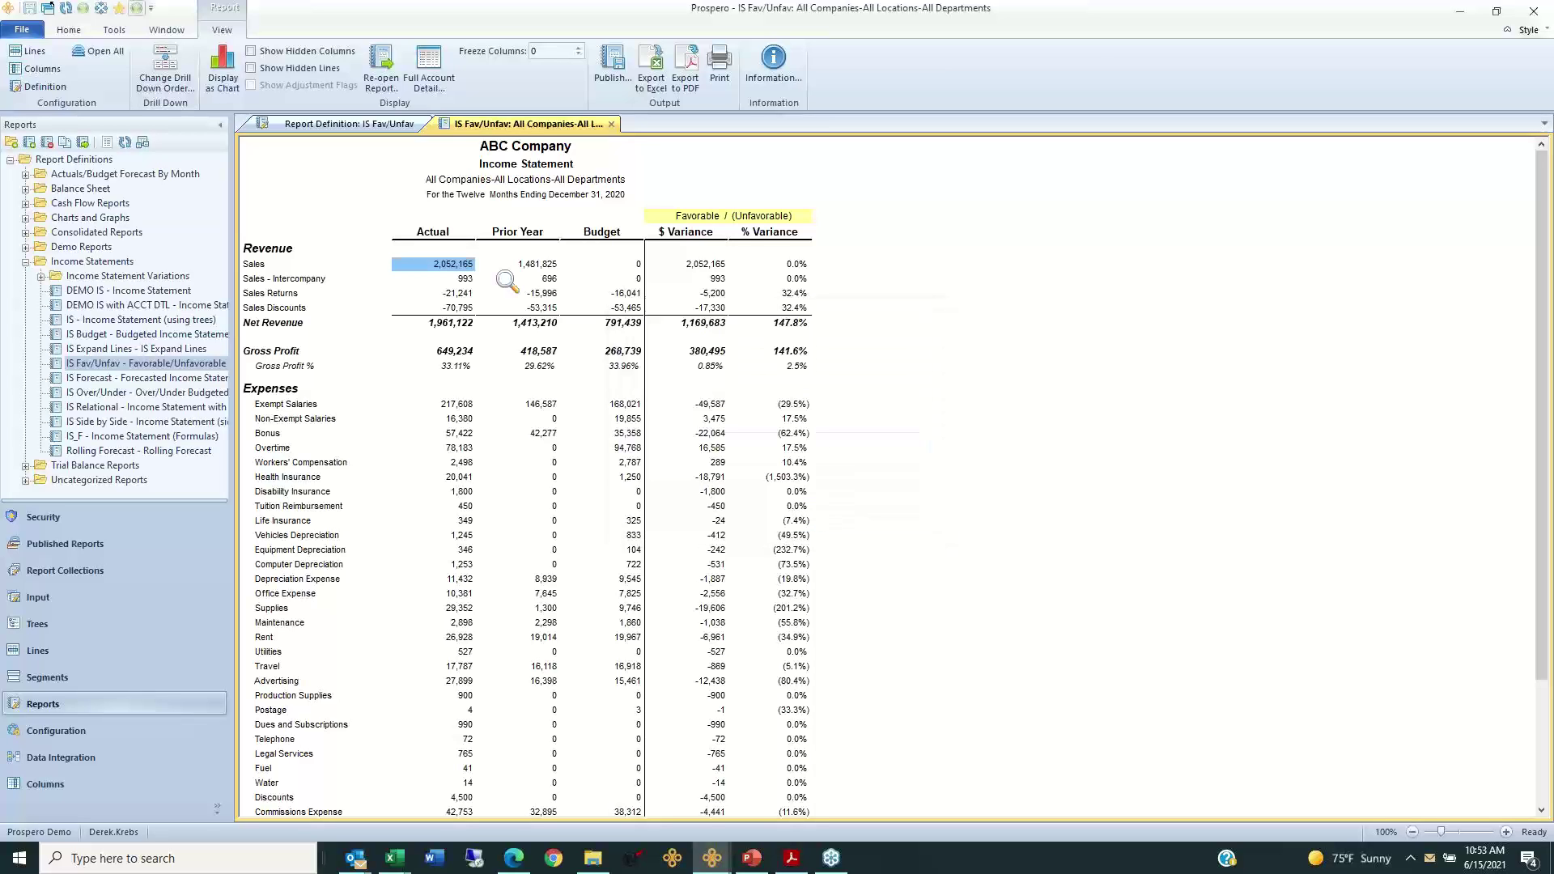
{"action": "double_click", "coordinate": [466, 264]}
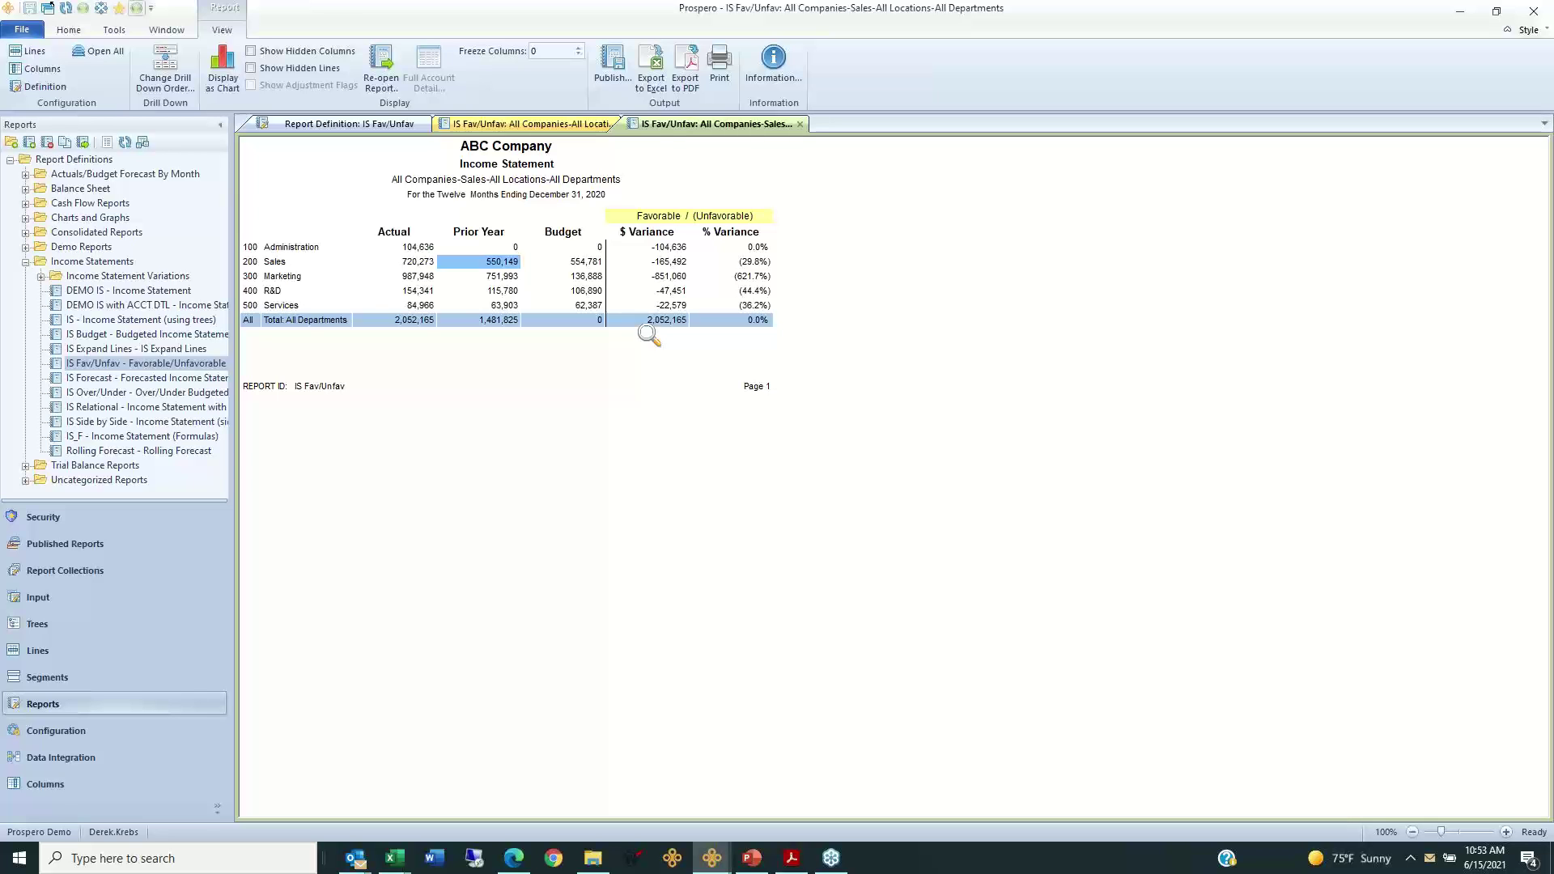
{"action": "left_click", "coordinate": [800, 124]}
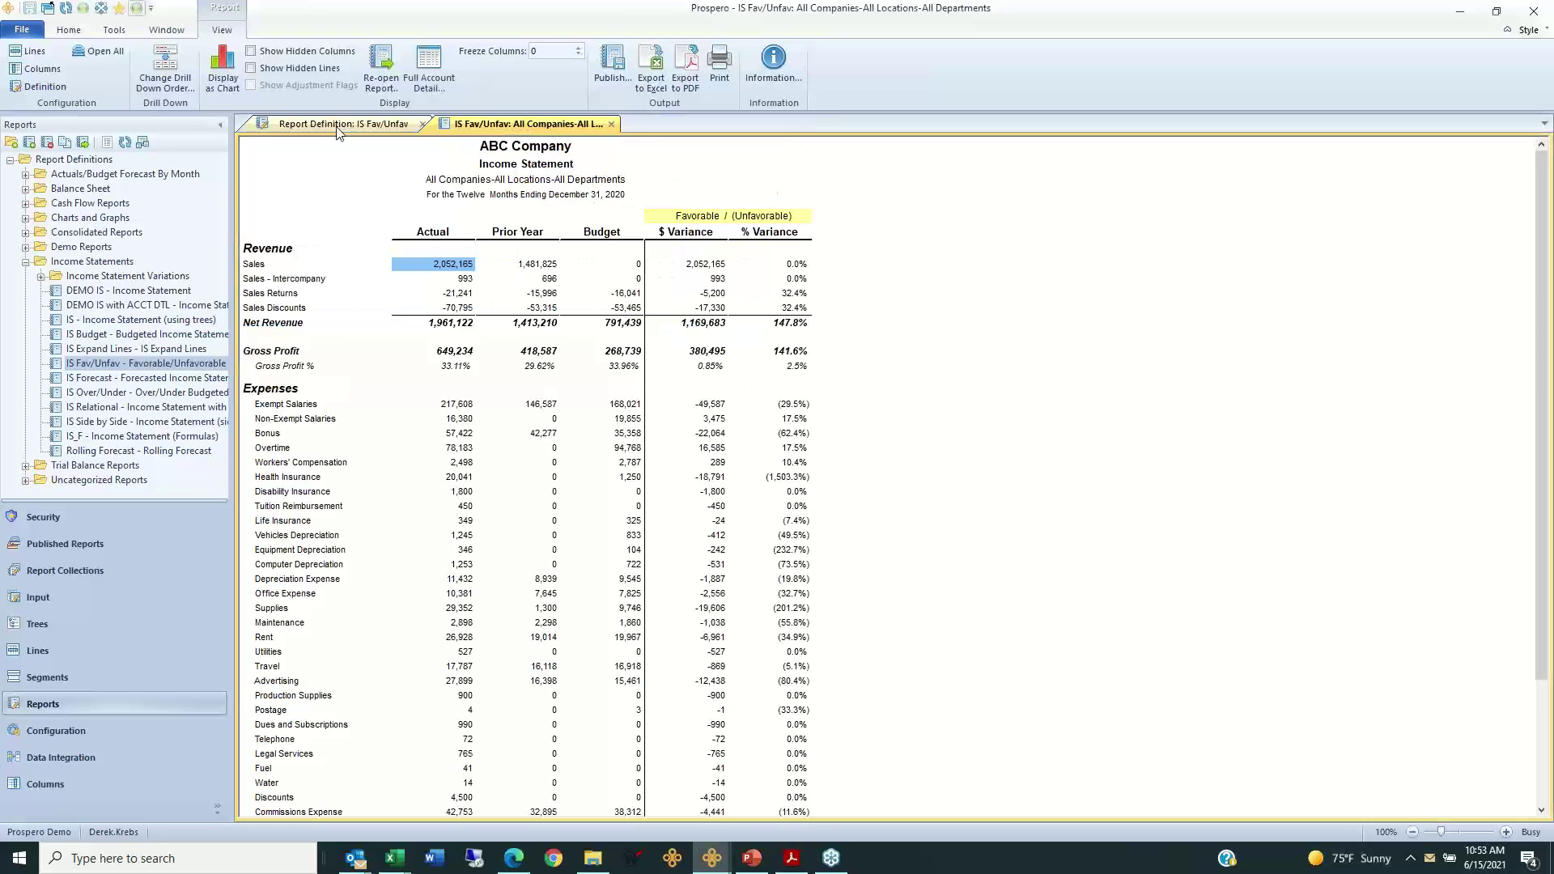
Step: Set the drill-down order to Company, Account Level Detail, Department, Location, Natural, and drill down on the Actual Sales amount and its Prospero US amount
{"action": "left_click", "coordinate": [181, 83]}
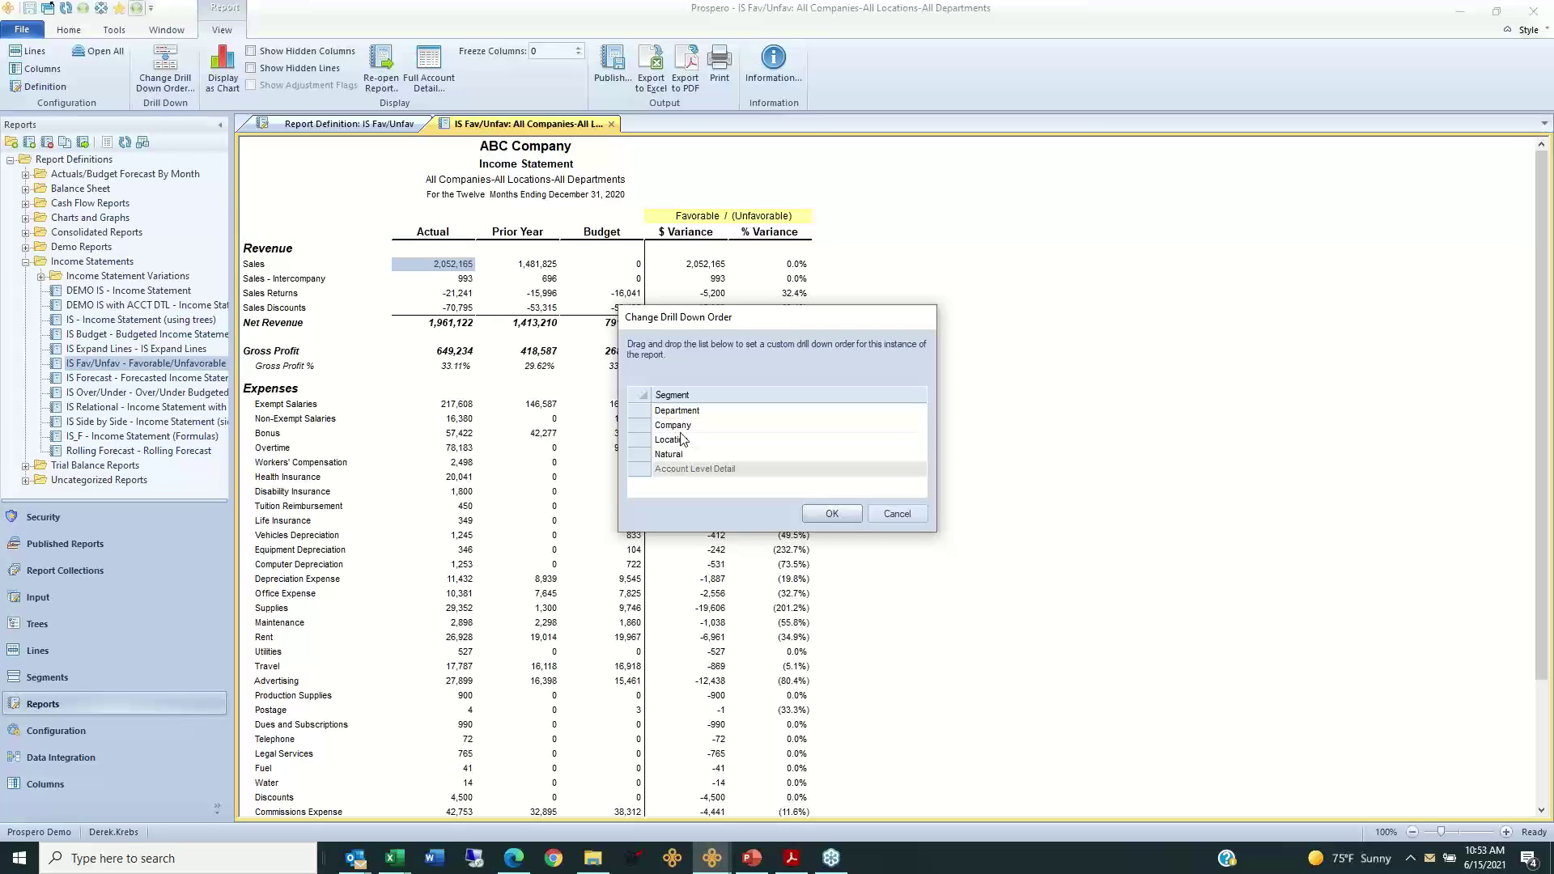
{"action": "left_click_drag", "start_coordinate": [656, 426], "coordinate": [653, 412]}
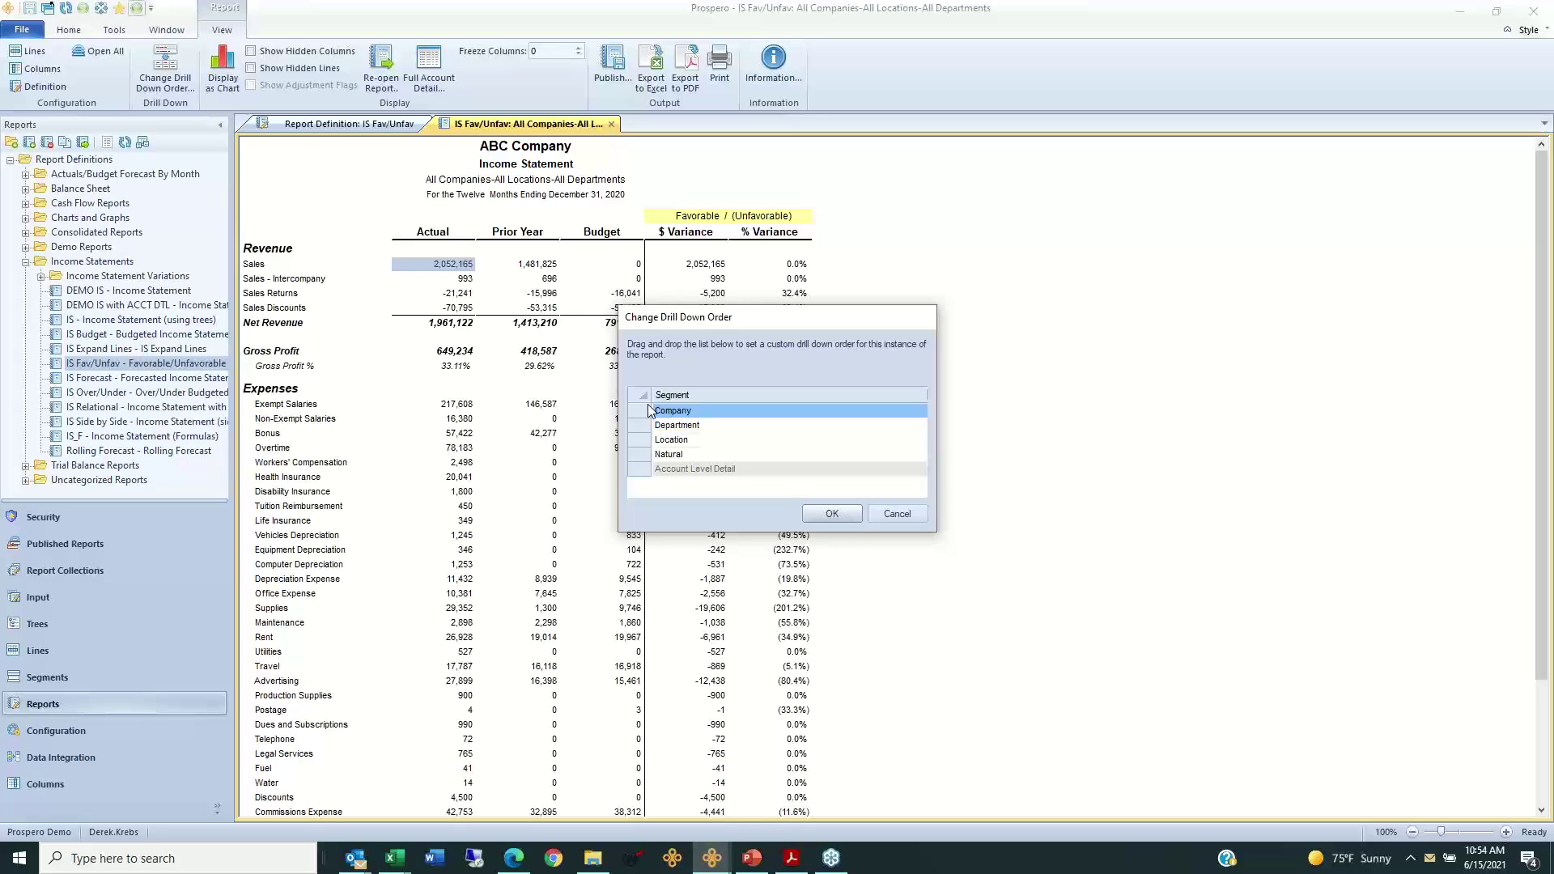
{"action": "left_click", "coordinate": [656, 471]}
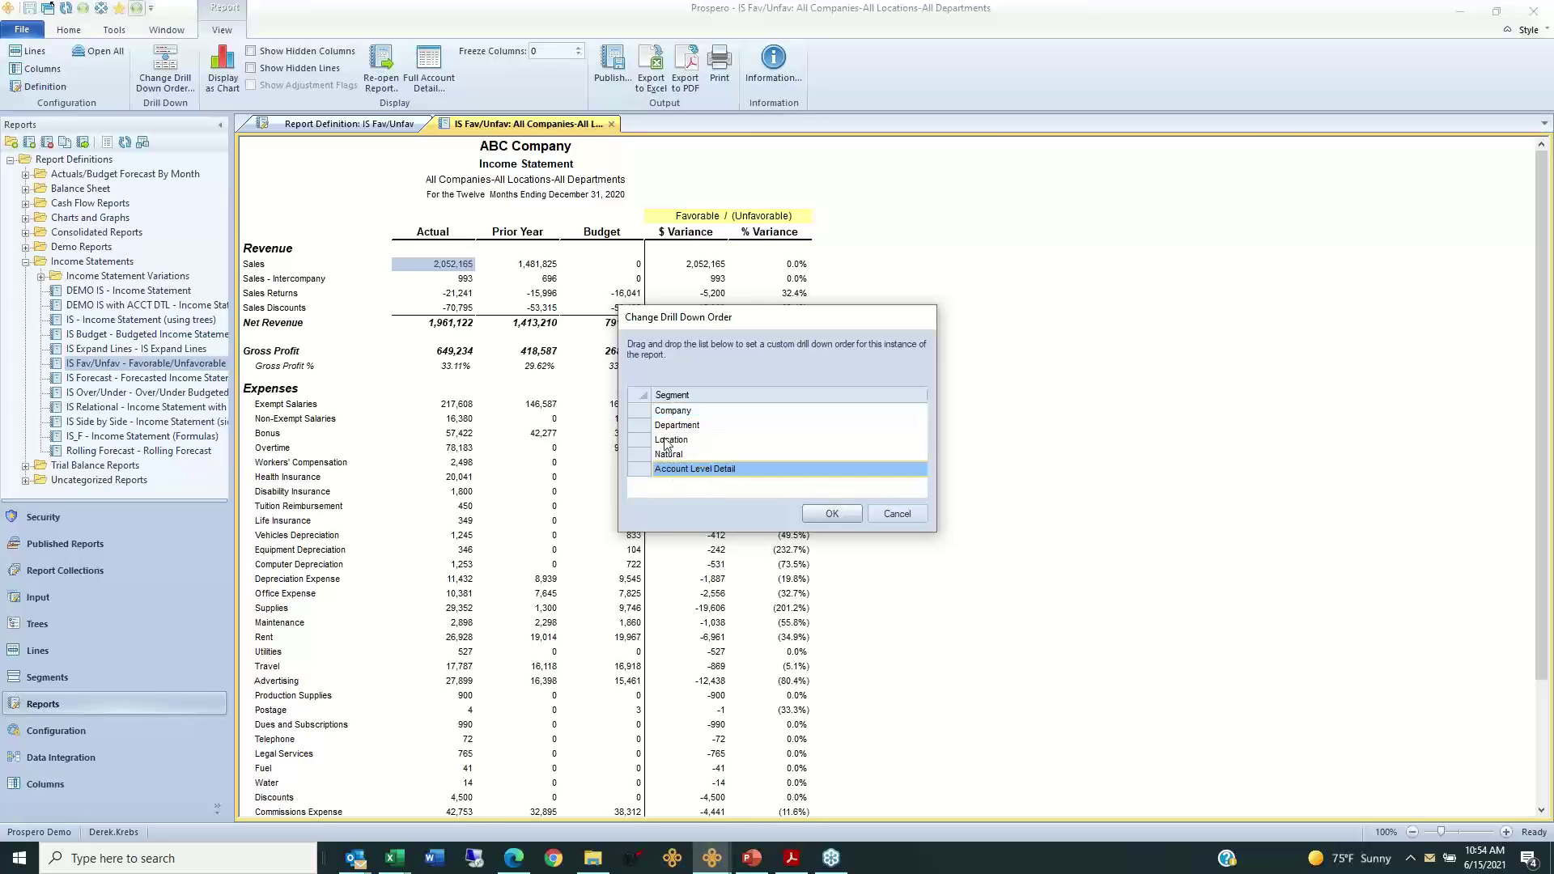
{"action": "left_click_drag", "start_coordinate": [648, 478], "coordinate": [649, 427]}
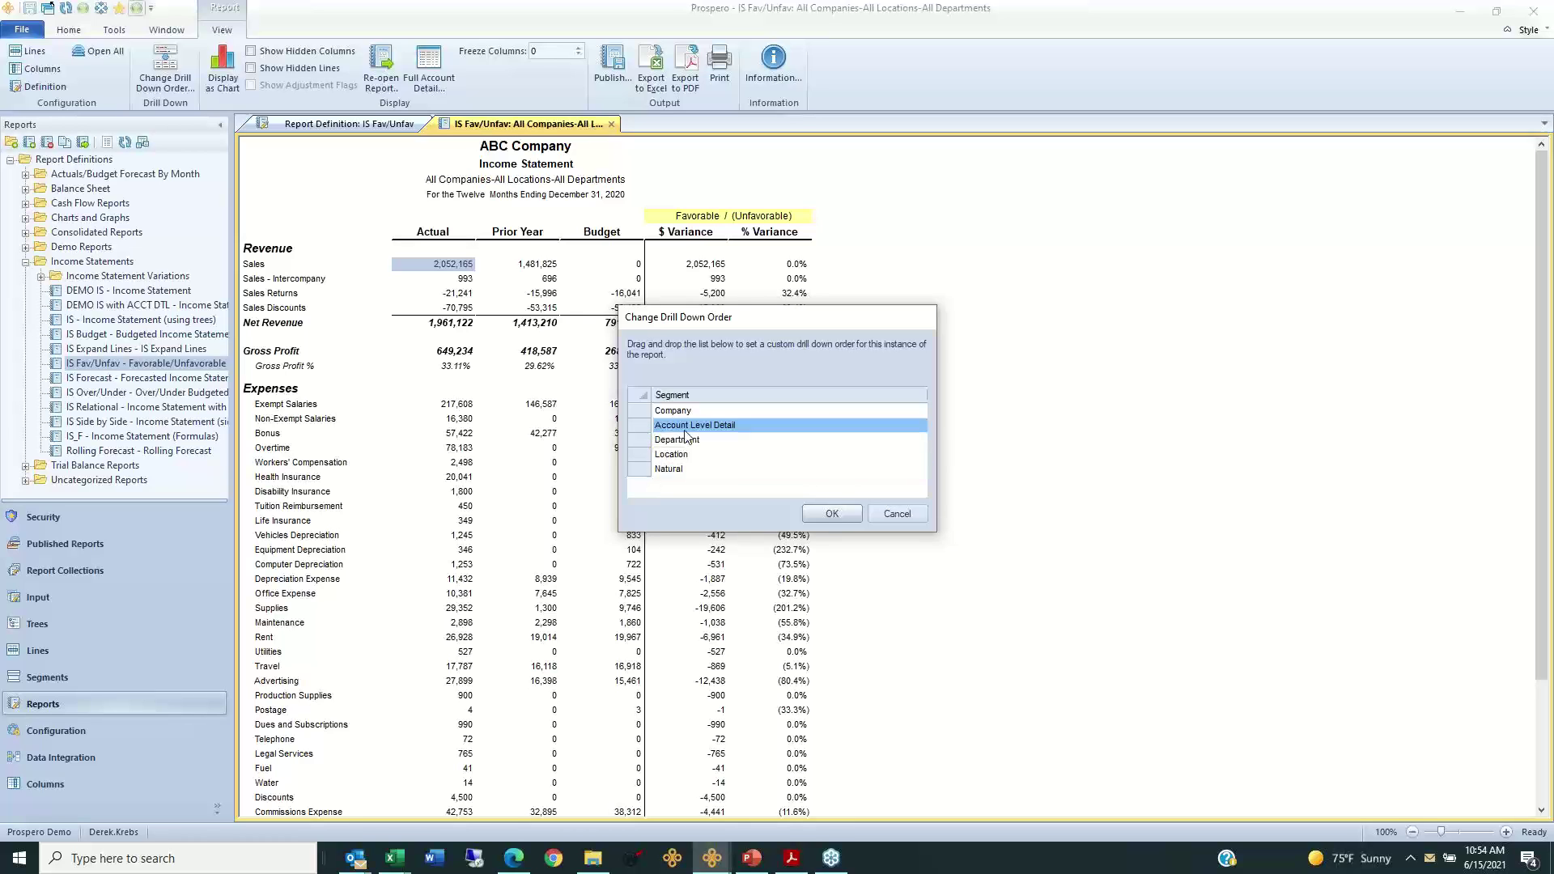
{"action": "left_click", "coordinate": [645, 411]}
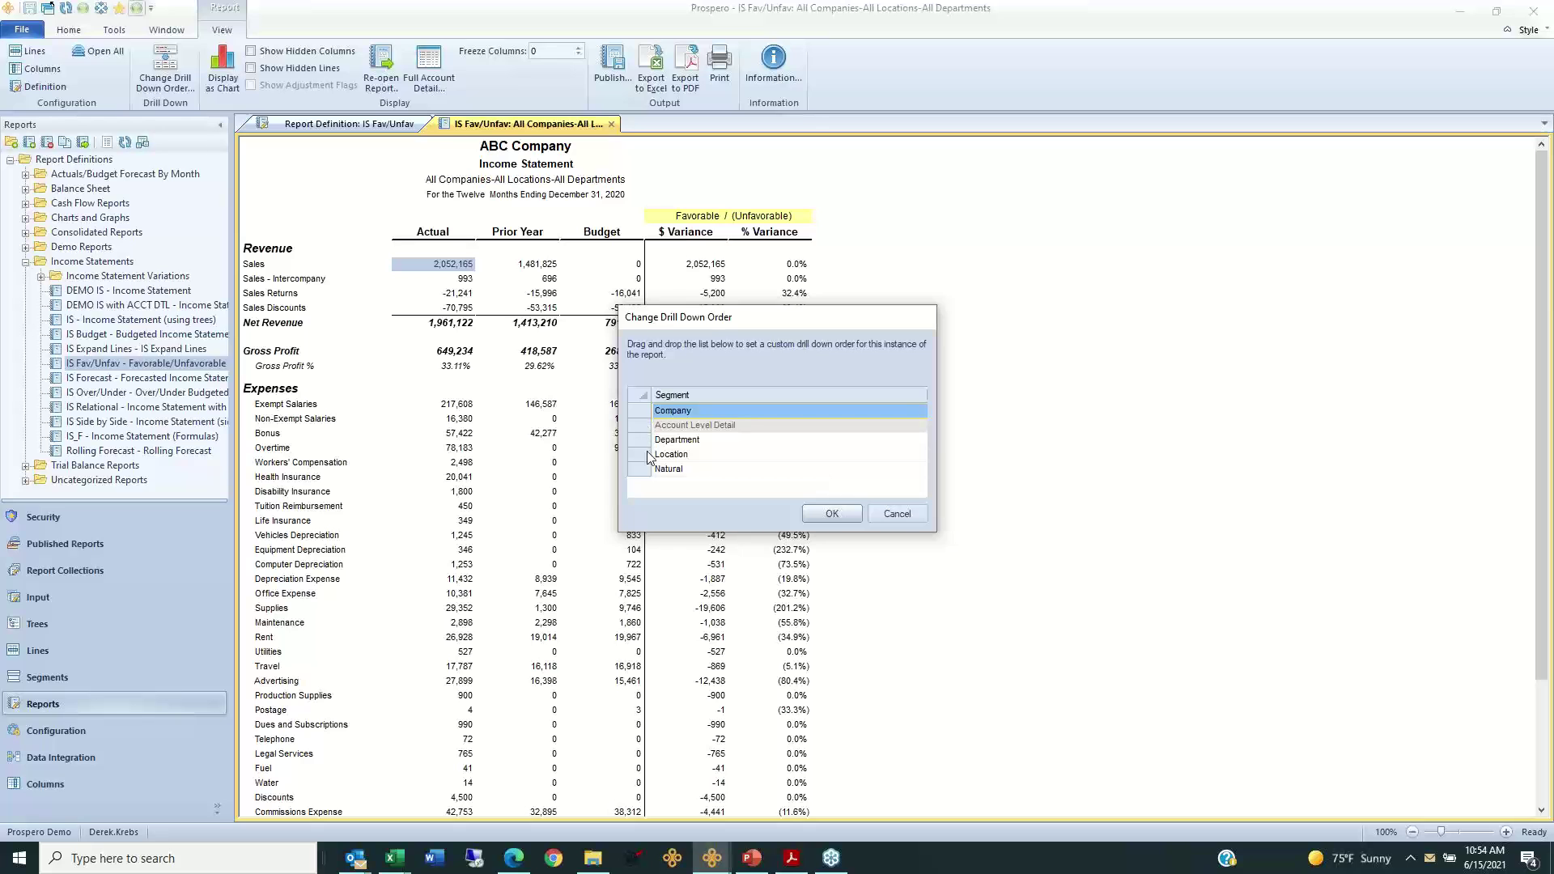
{"action": "left_click", "coordinate": [649, 427]}
{"action": "left_click", "coordinate": [830, 517]}
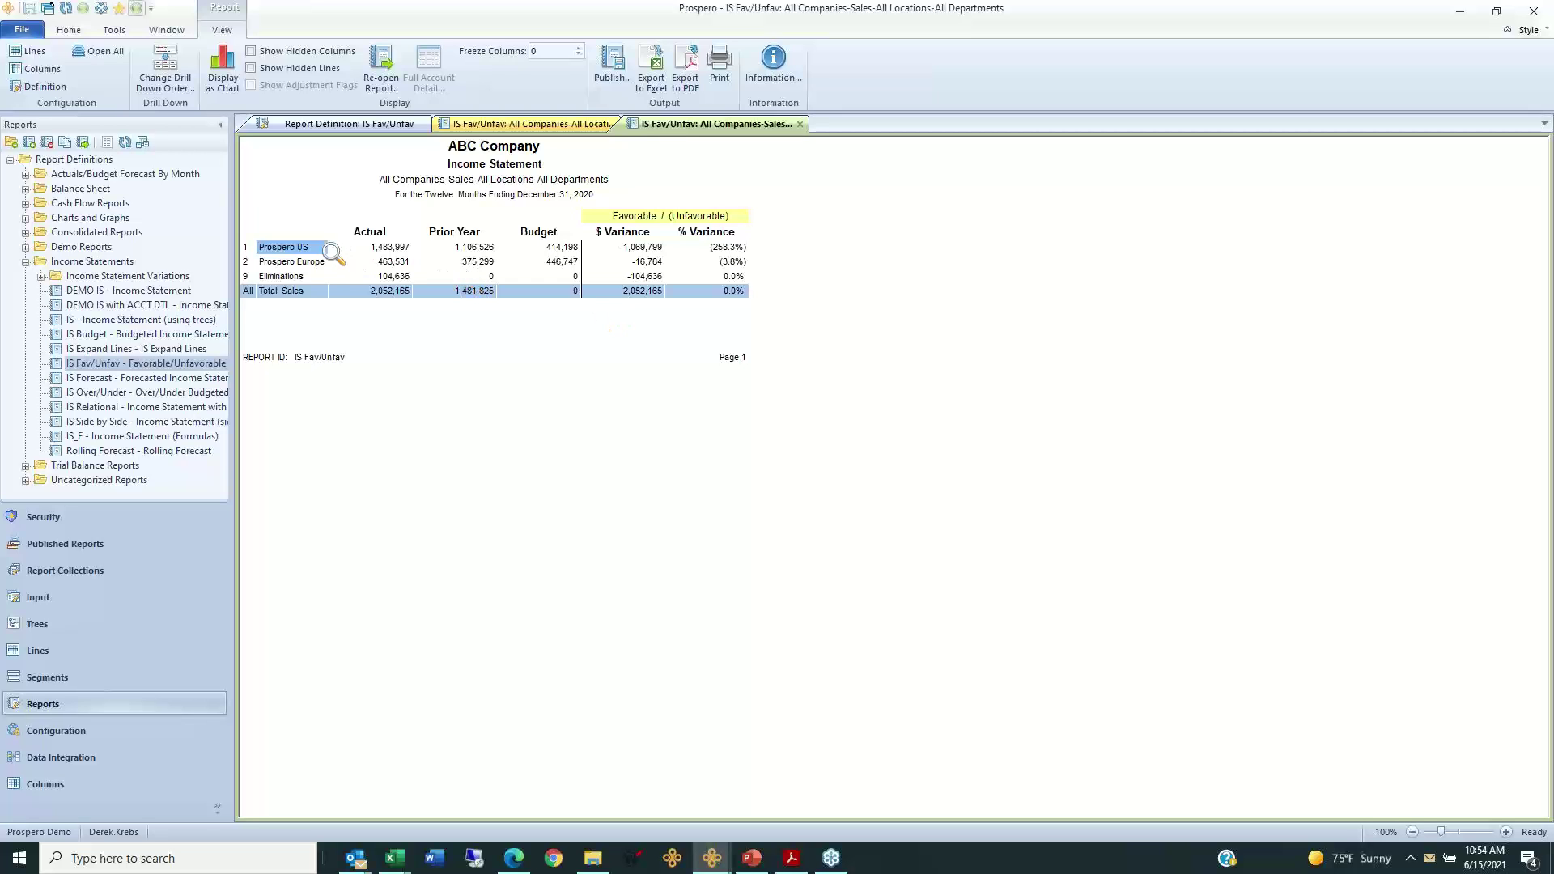
{"action": "double_click", "coordinate": [380, 247]}
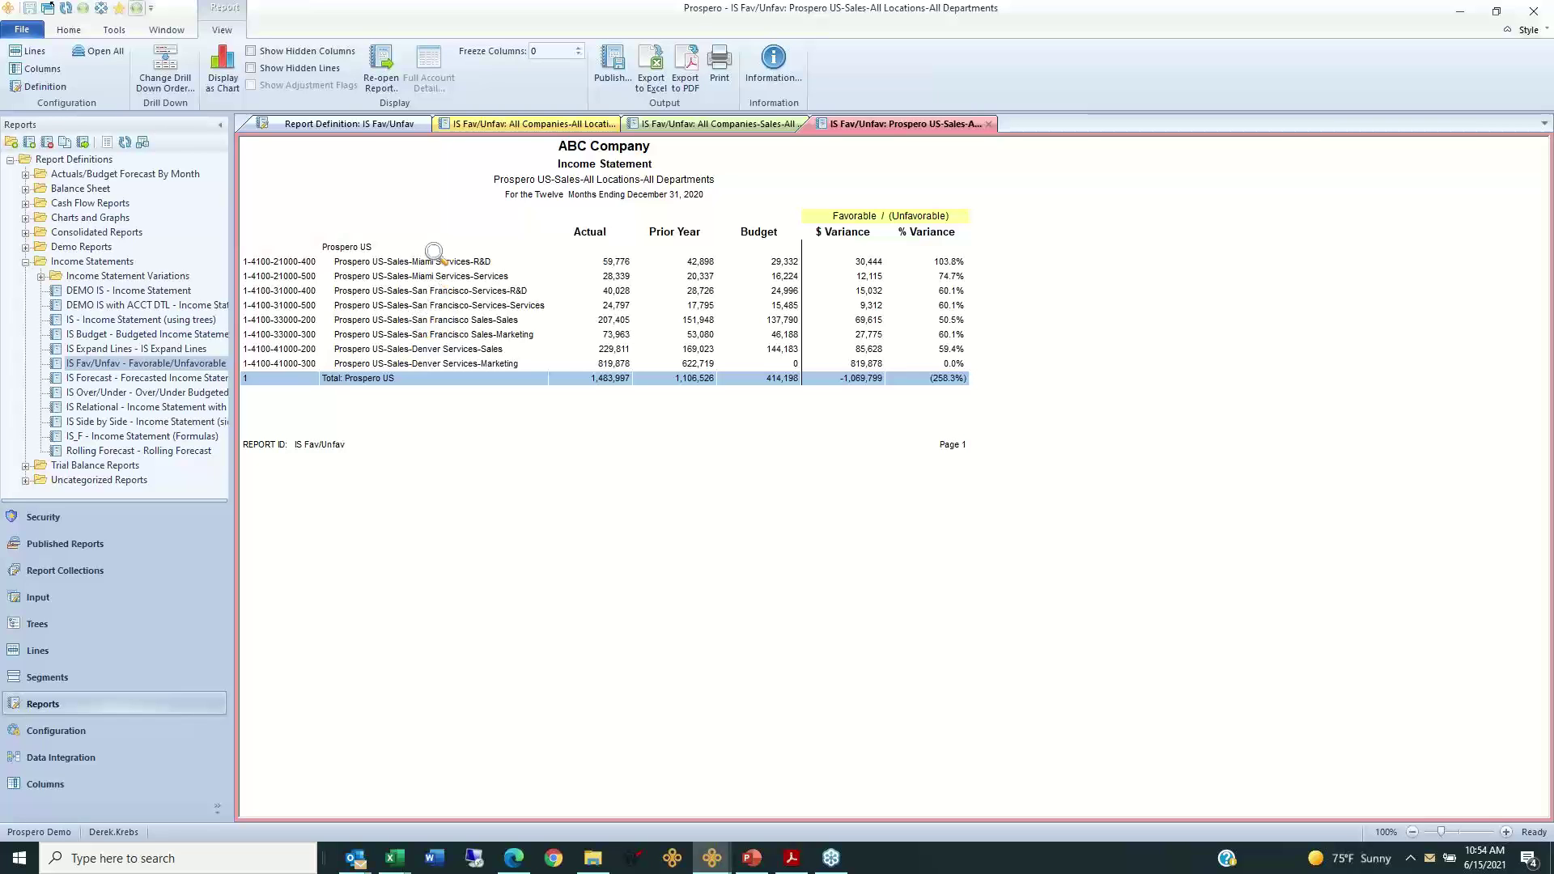
Step: Return to the IS Fav/Unfav report definition, highlight its Lines and Columns entries, and review its data, view and drill-down options
{"action": "left_click", "coordinate": [350, 125]}
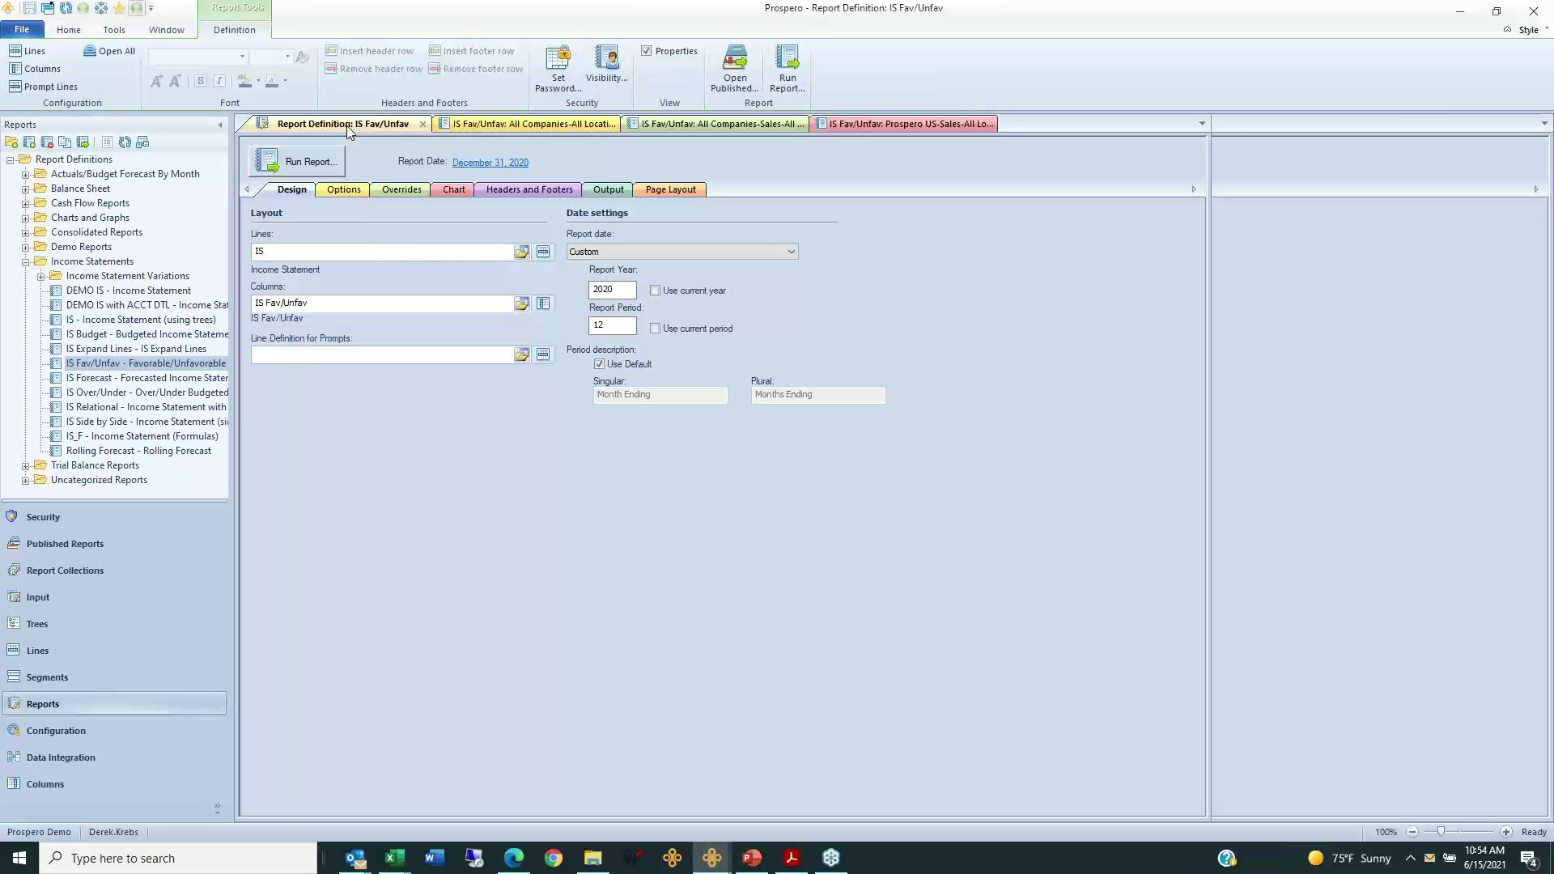
{"action": "left_click", "coordinate": [285, 254]}
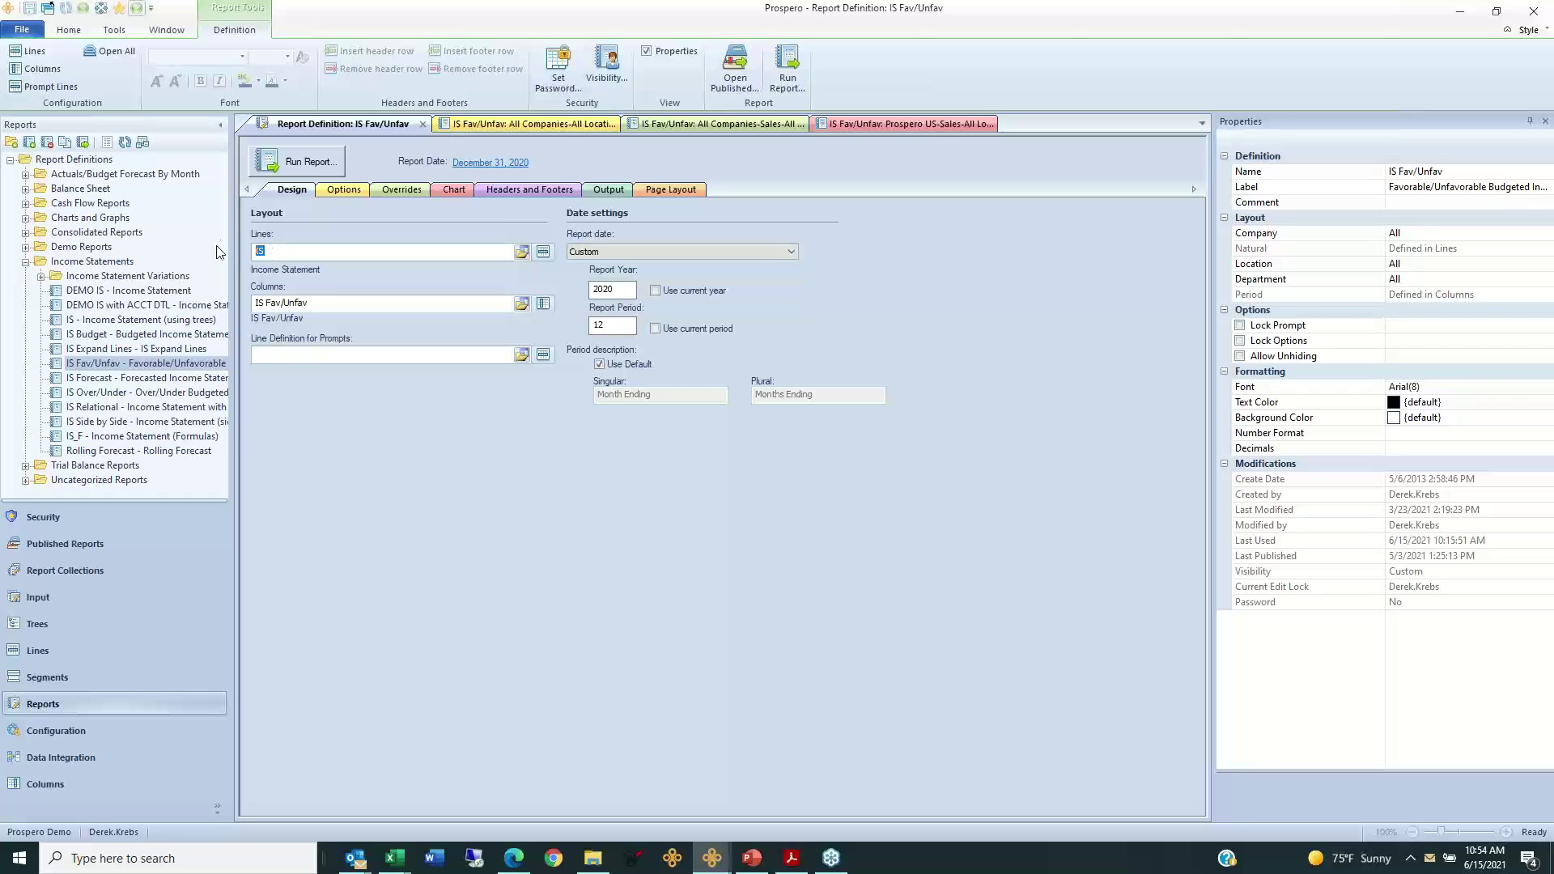
{"action": "left_click", "coordinate": [316, 305]}
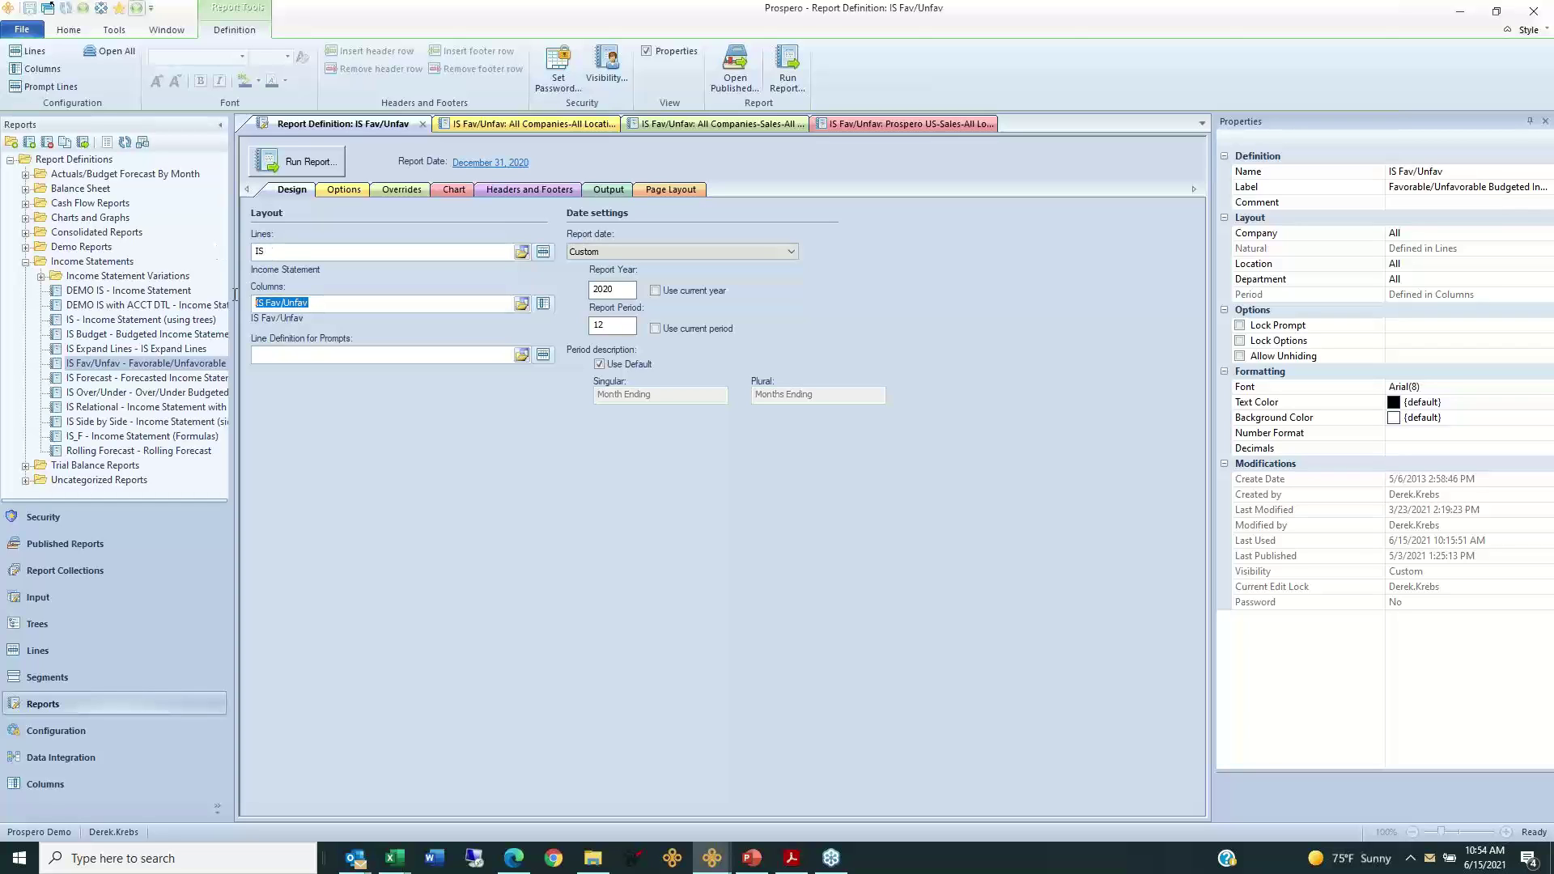
{"action": "left_click", "coordinate": [356, 192]}
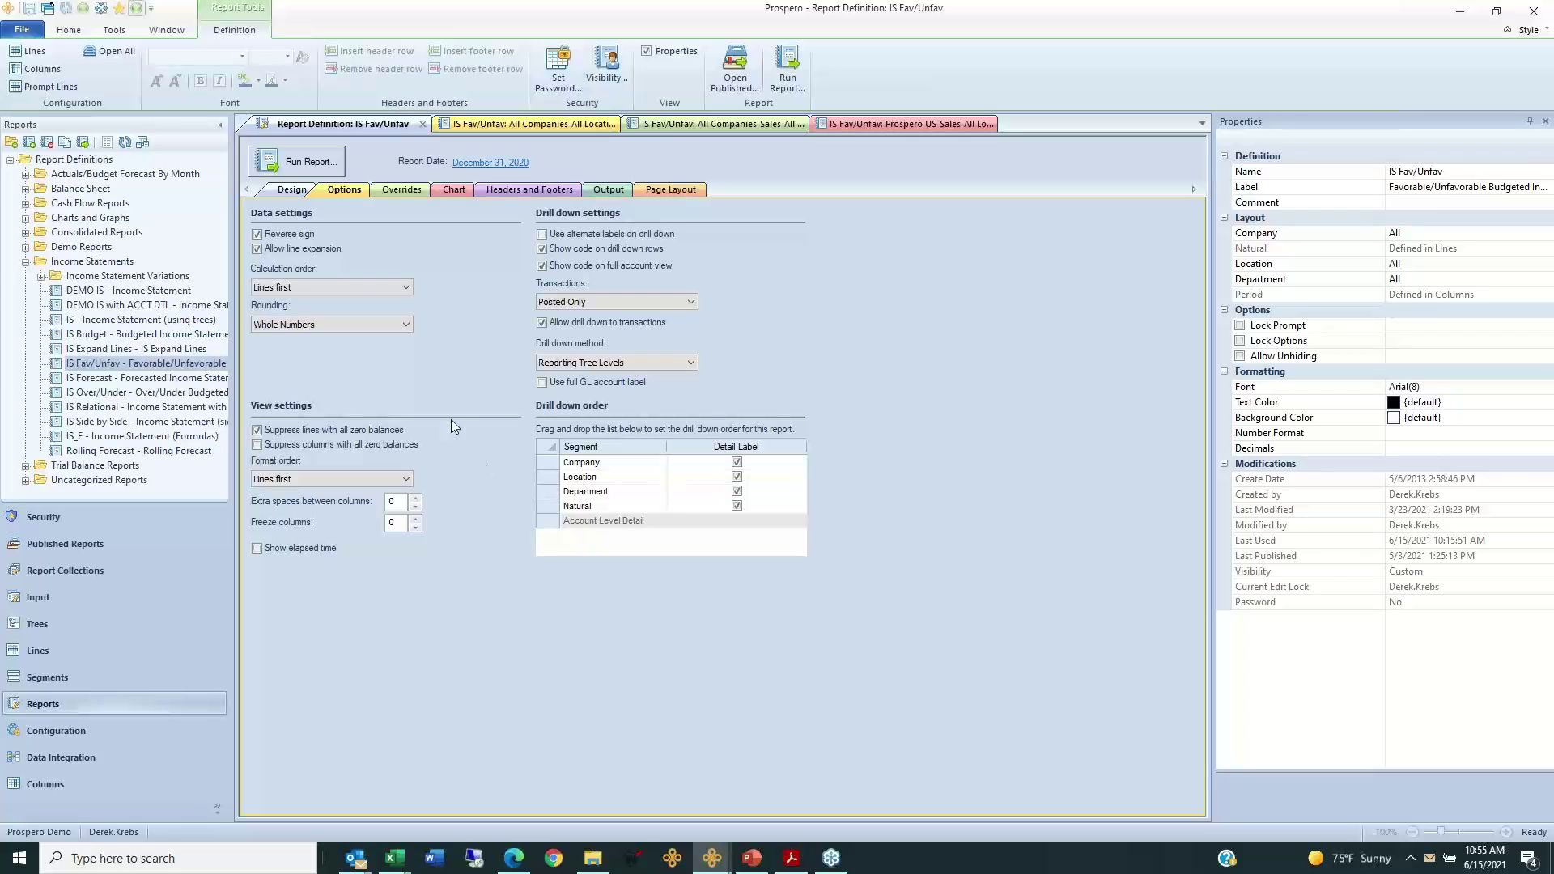
Step: View the Feedback and Support form from the Prospero help commands and close it without submitting
{"action": "left_click", "coordinate": [77, 34]}
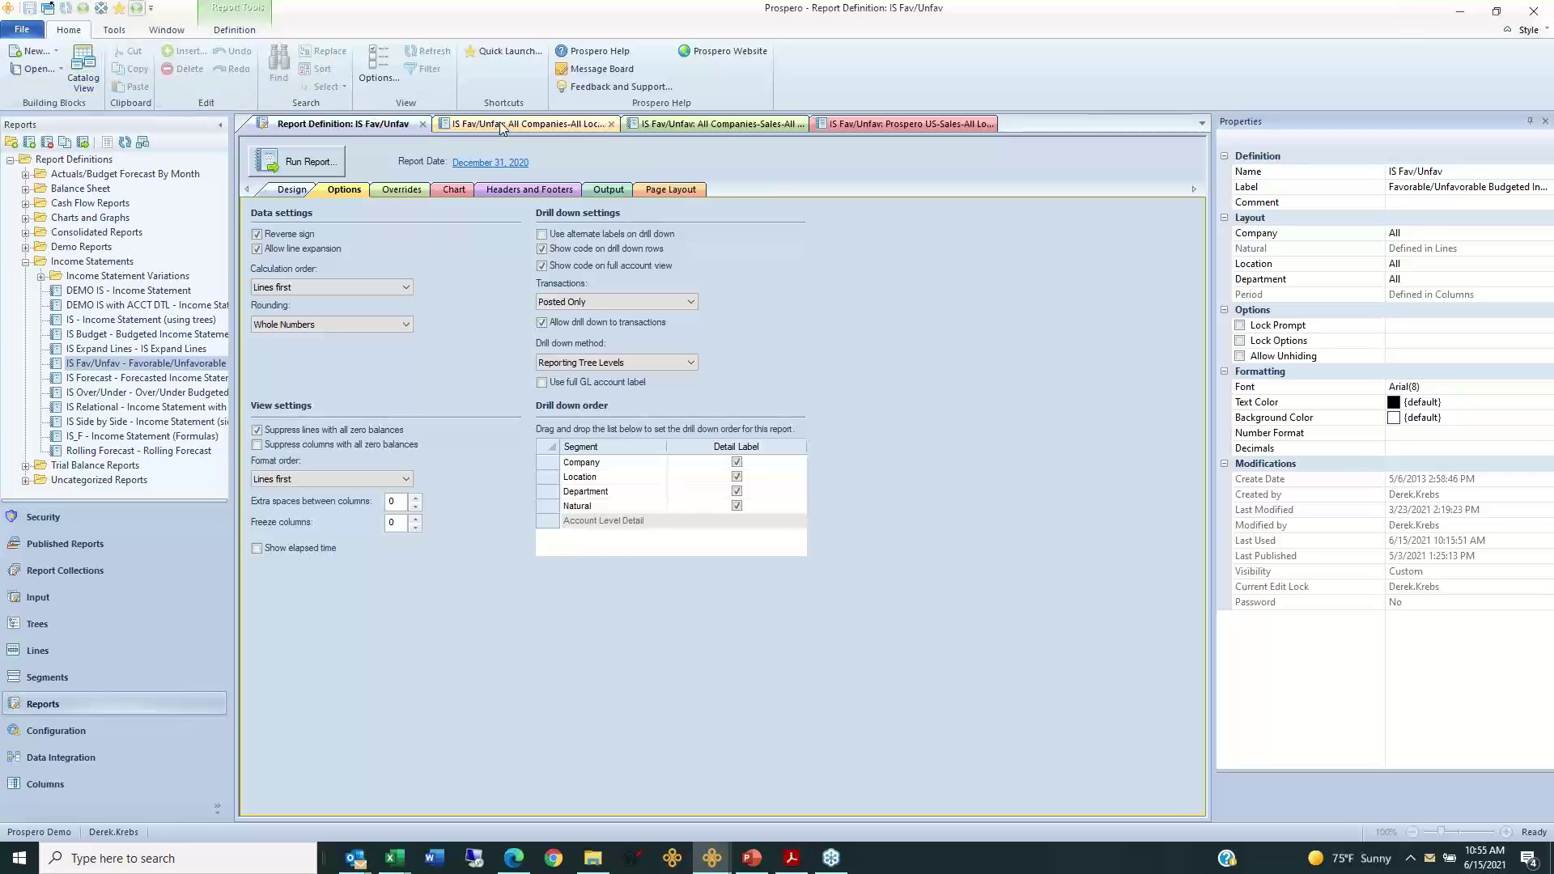
{"action": "left_click", "coordinate": [581, 87]}
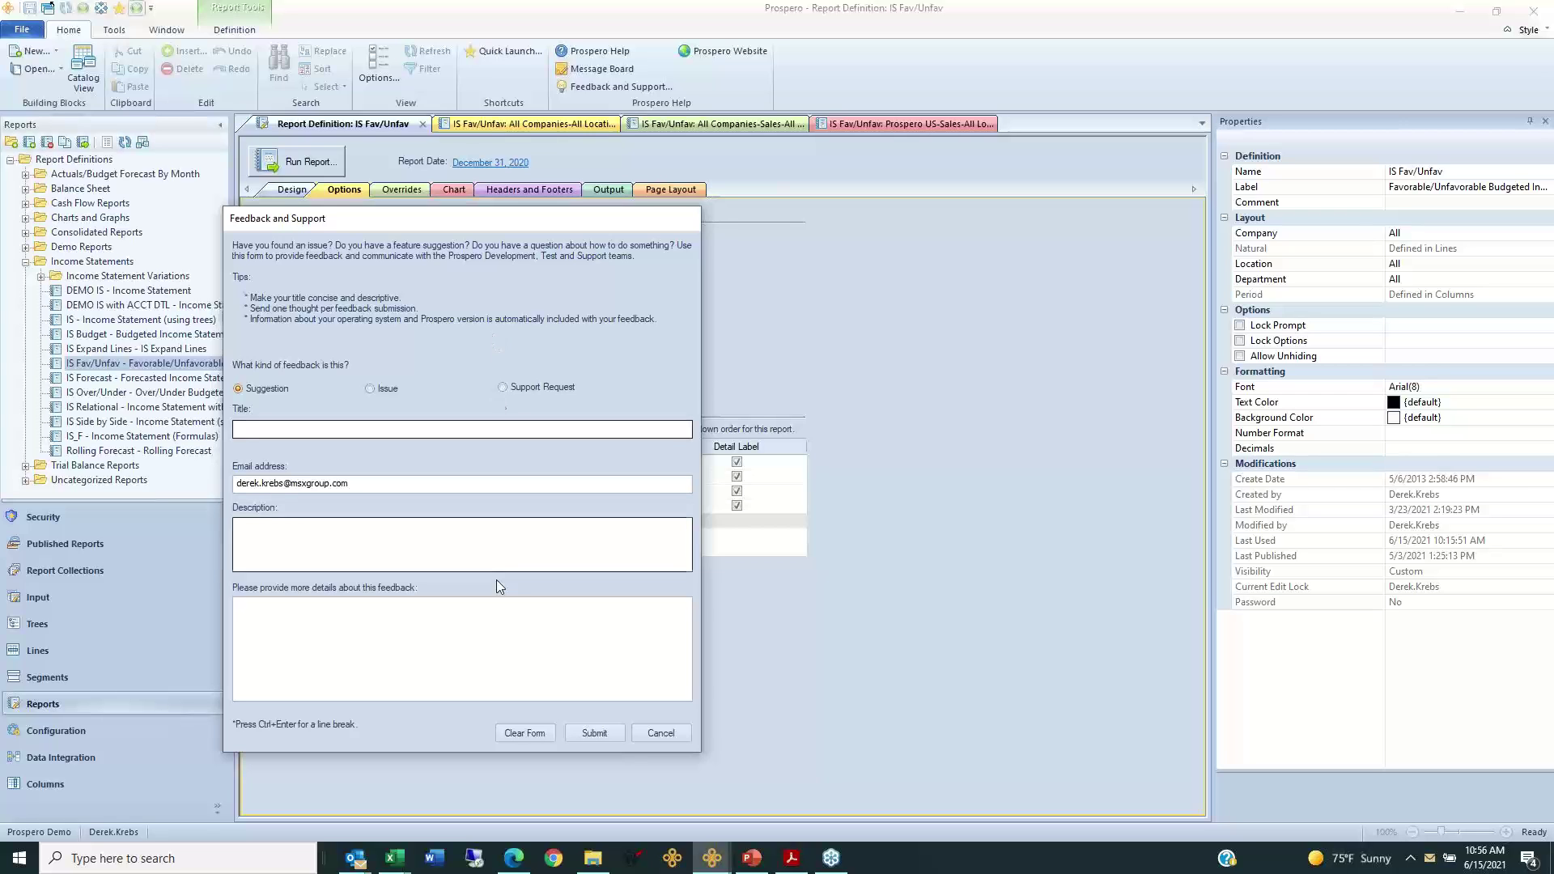
{"action": "left_click", "coordinate": [655, 733]}
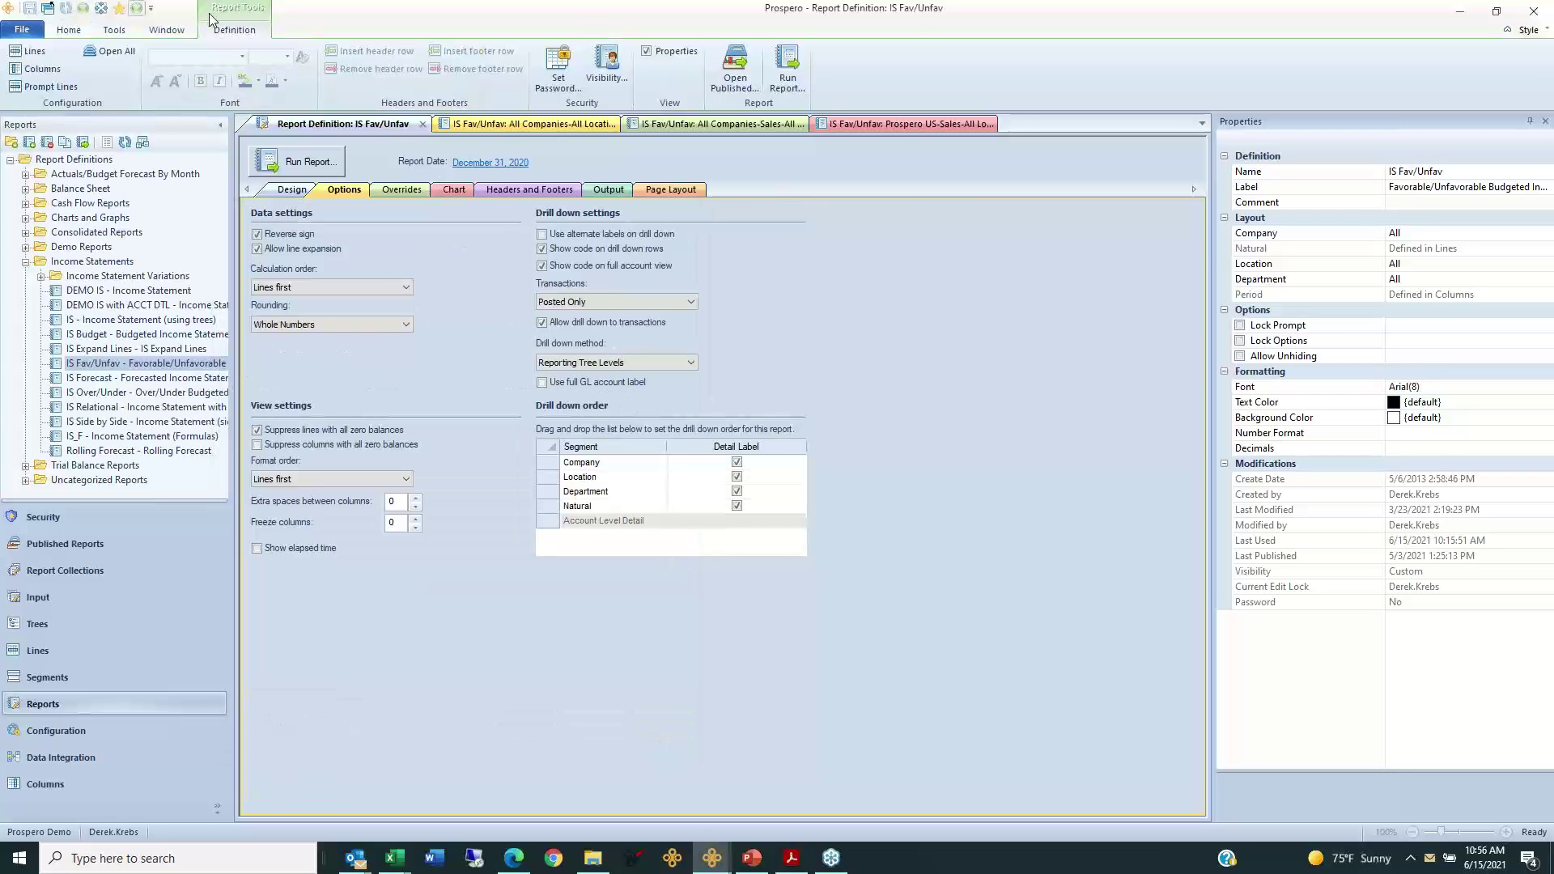
Step: Launch Prospero Help for the Report Definition Options Tab and look through its data, rounding and drill-down setting explanations
{"action": "left_click", "coordinate": [69, 30]}
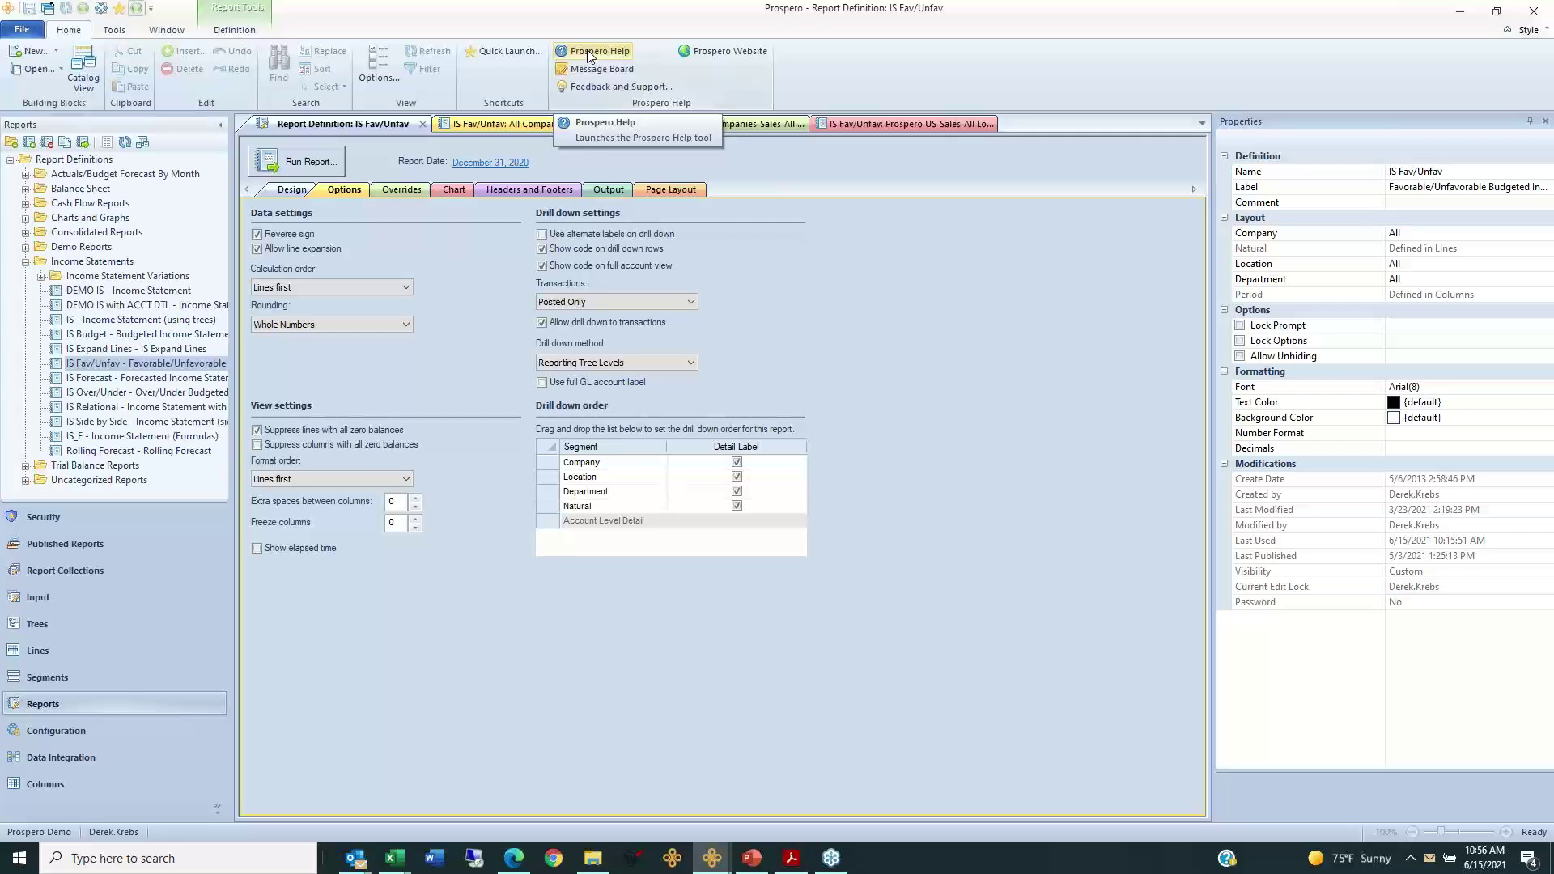
{"action": "left_click", "coordinate": [588, 53]}
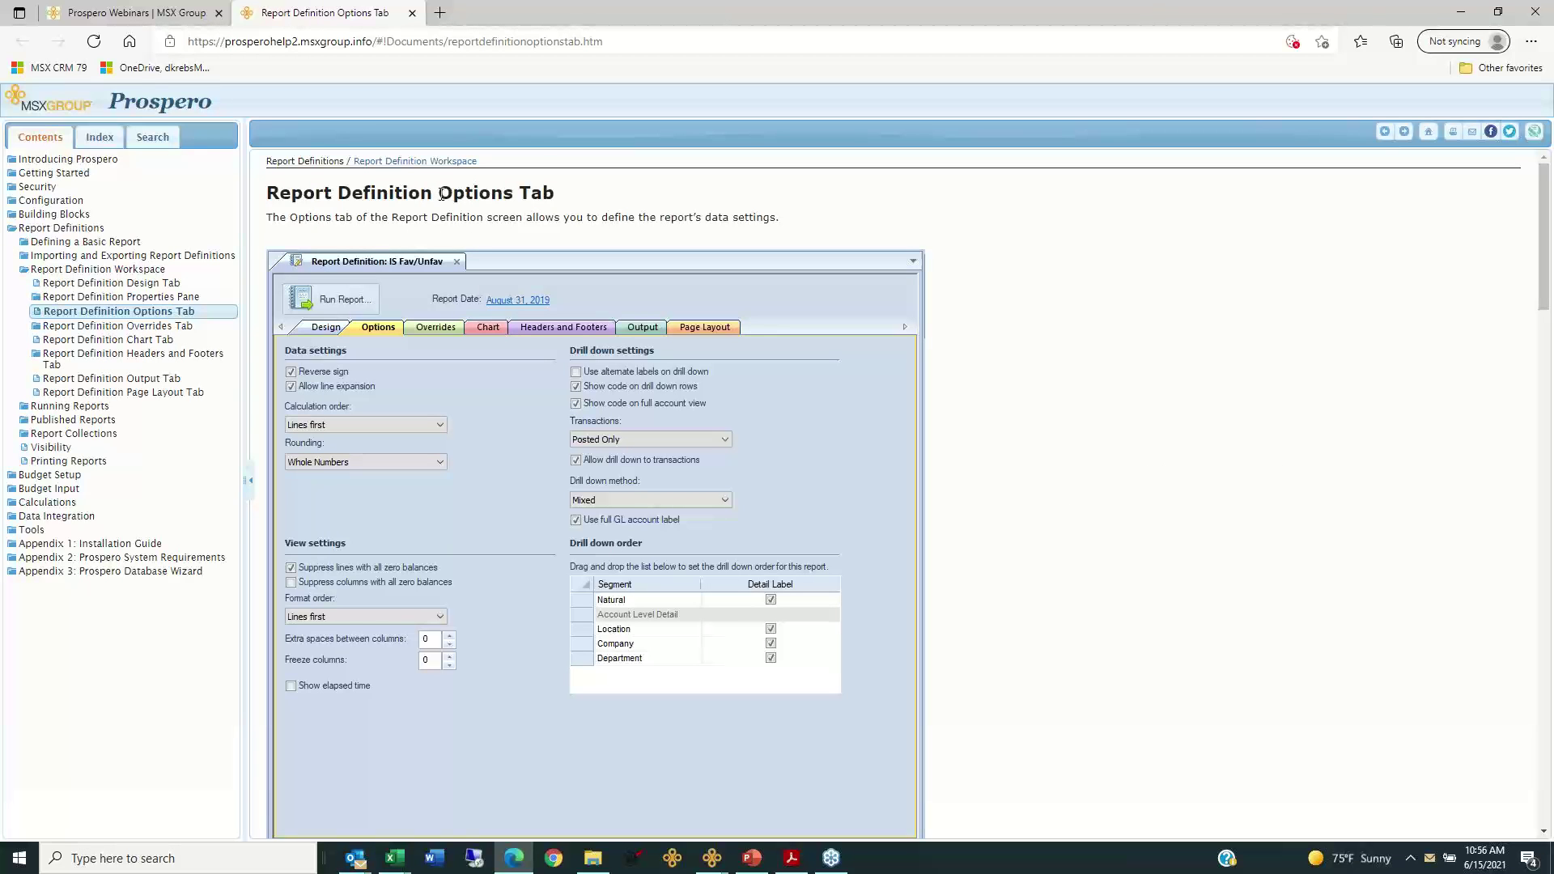
{"action": "left_click_drag", "start_coordinate": [441, 195], "coordinate": [561, 199]}
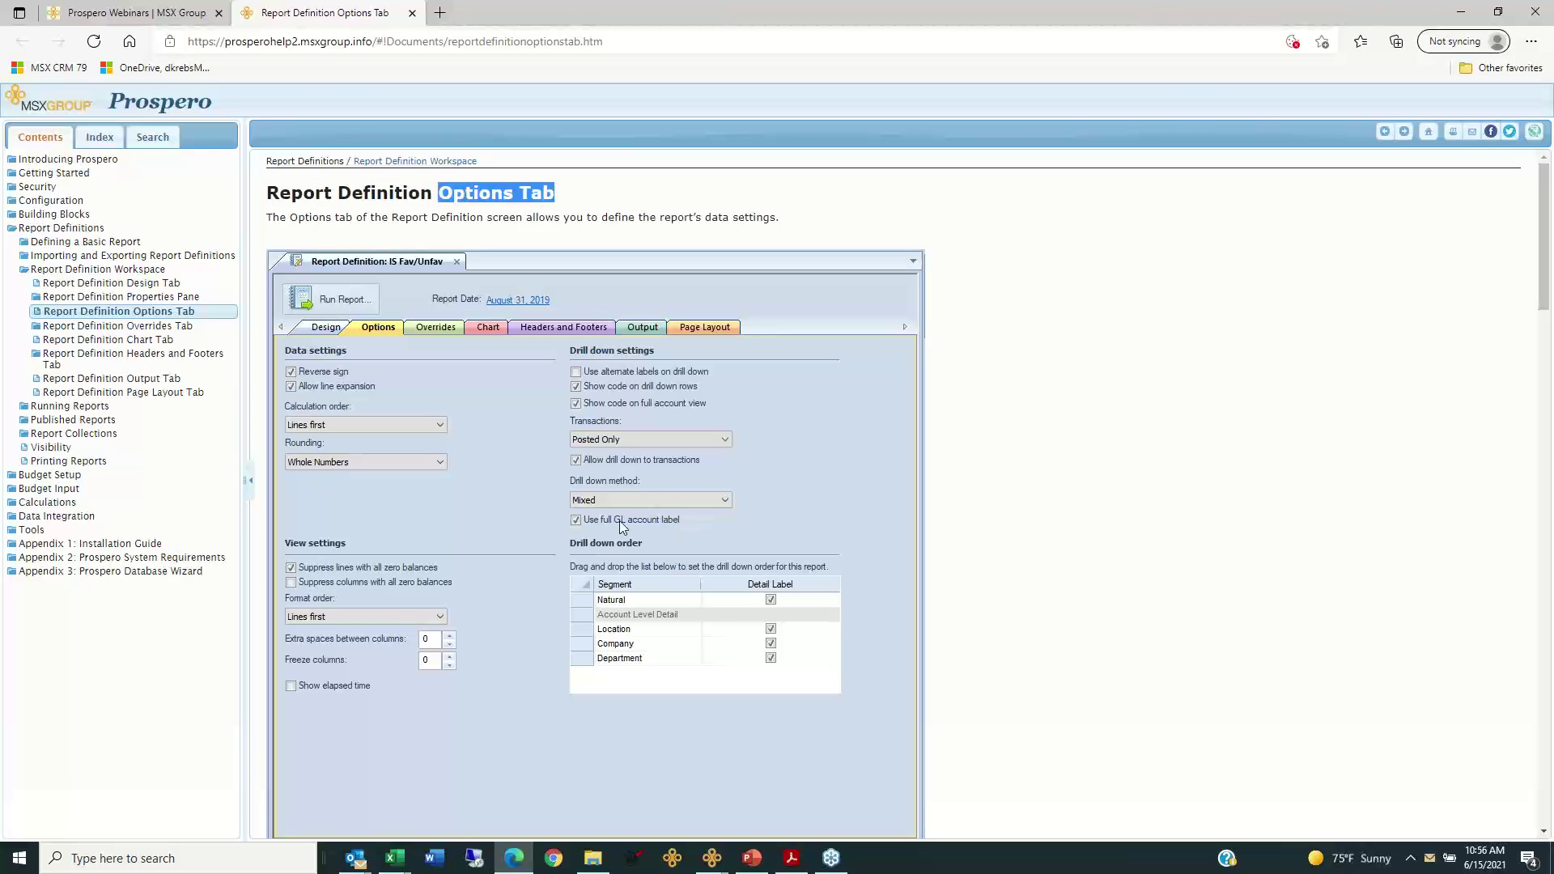
{"action": "scroll", "coordinate": [613, 573], "scroll_direction": "down", "scroll_amount": 8}
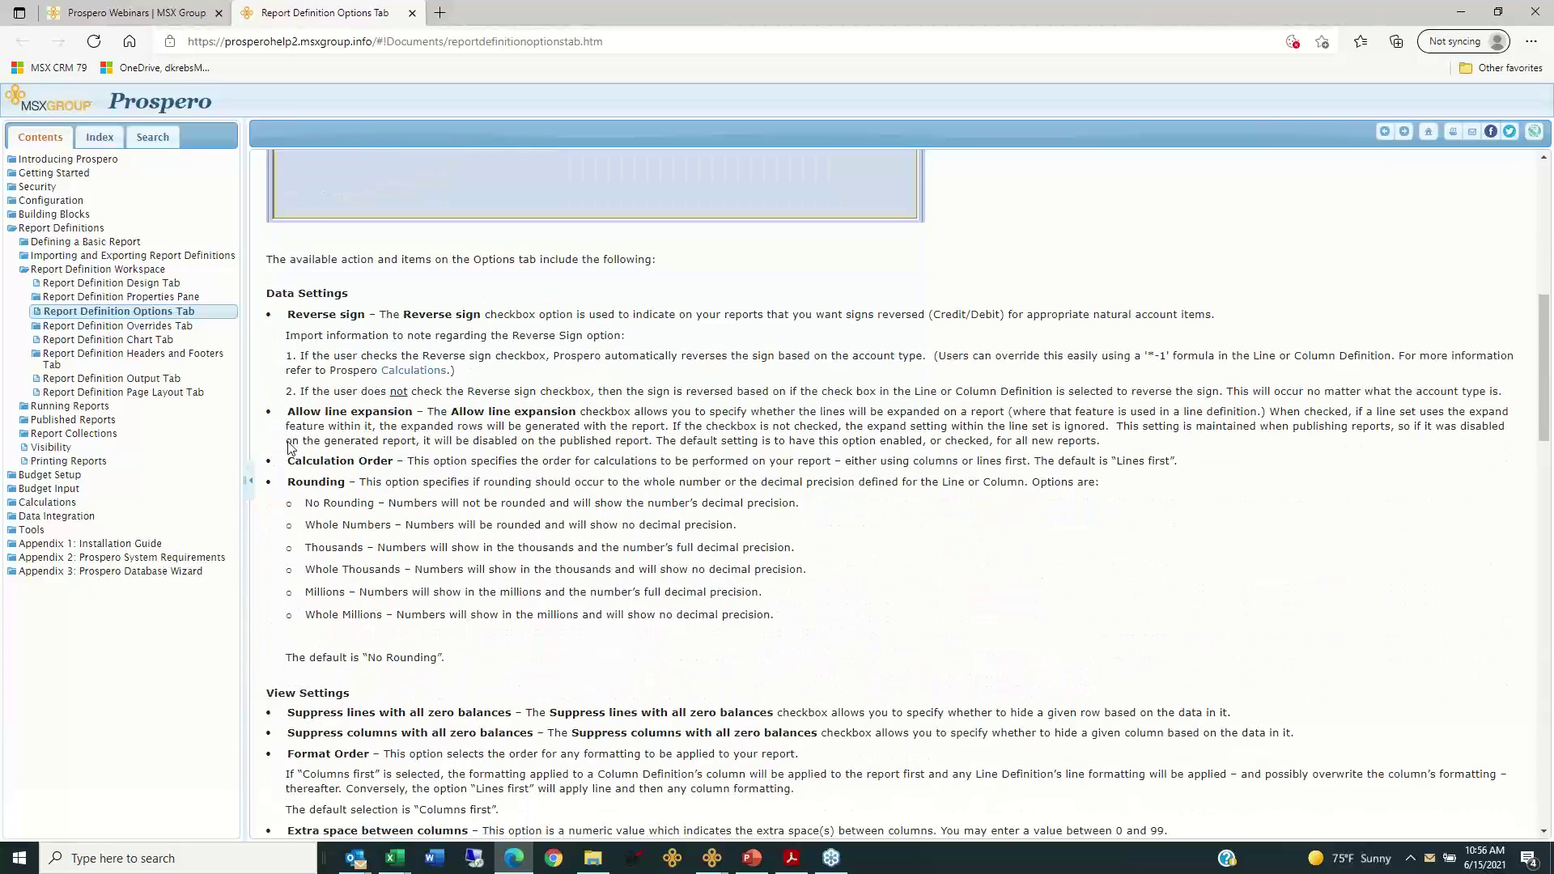
{"action": "left_click_drag", "start_coordinate": [287, 481], "coordinate": [337, 482]}
{"action": "scroll", "coordinate": [389, 522], "scroll_direction": "down", "scroll_amount": 1}
{"action": "scroll", "coordinate": [387, 521], "scroll_direction": "down", "scroll_amount": 10}
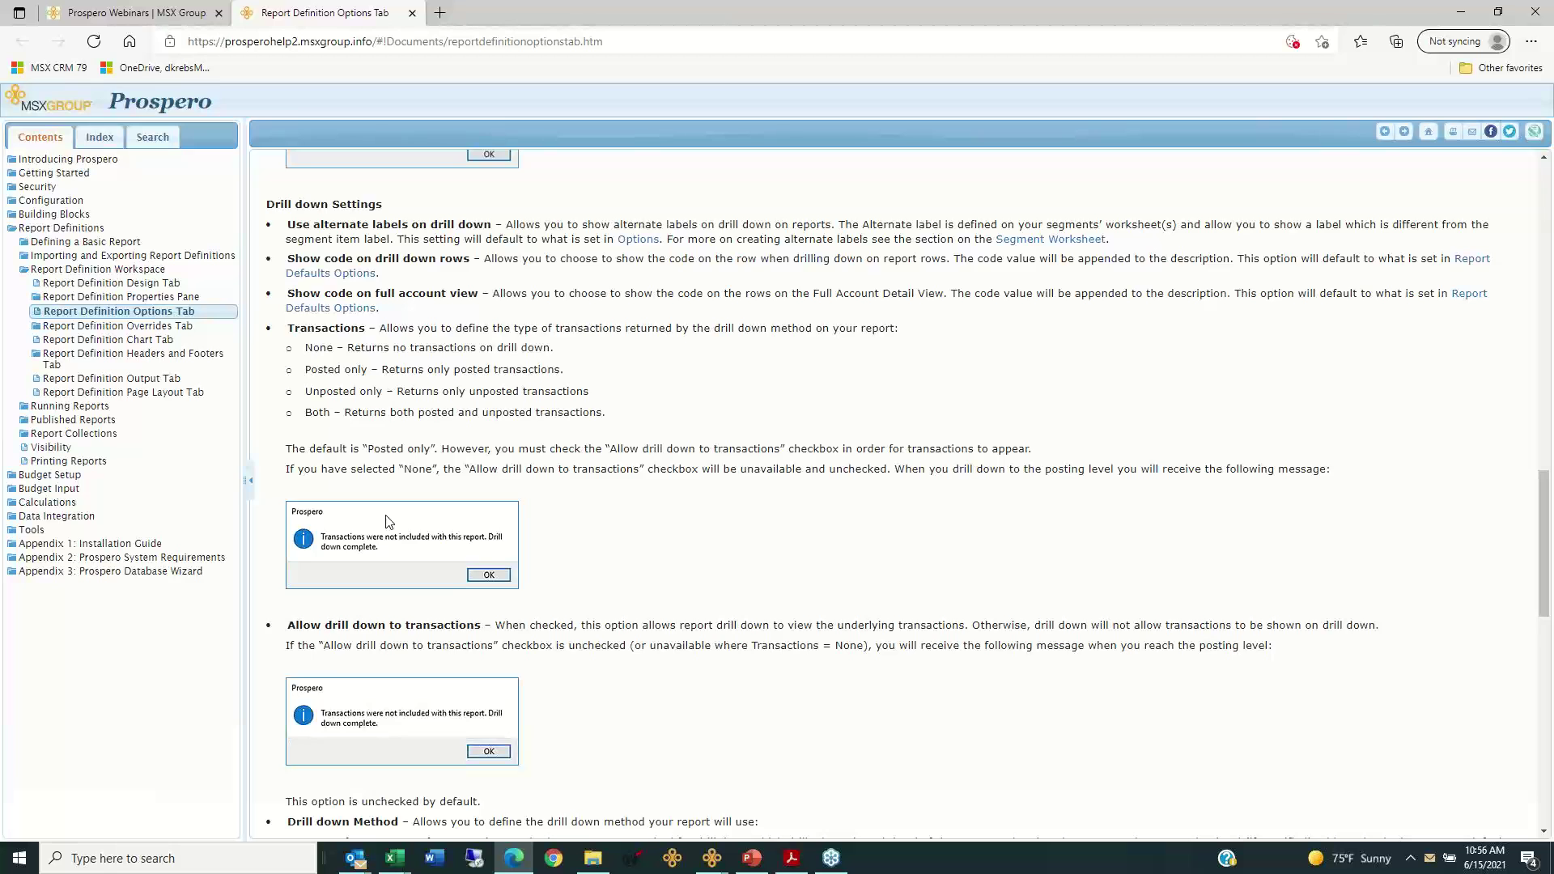
{"action": "scroll", "coordinate": [385, 521], "scroll_direction": "up", "scroll_amount": 17}
{"action": "scroll", "coordinate": [386, 515], "scroll_direction": "up", "scroll_amount": 2}
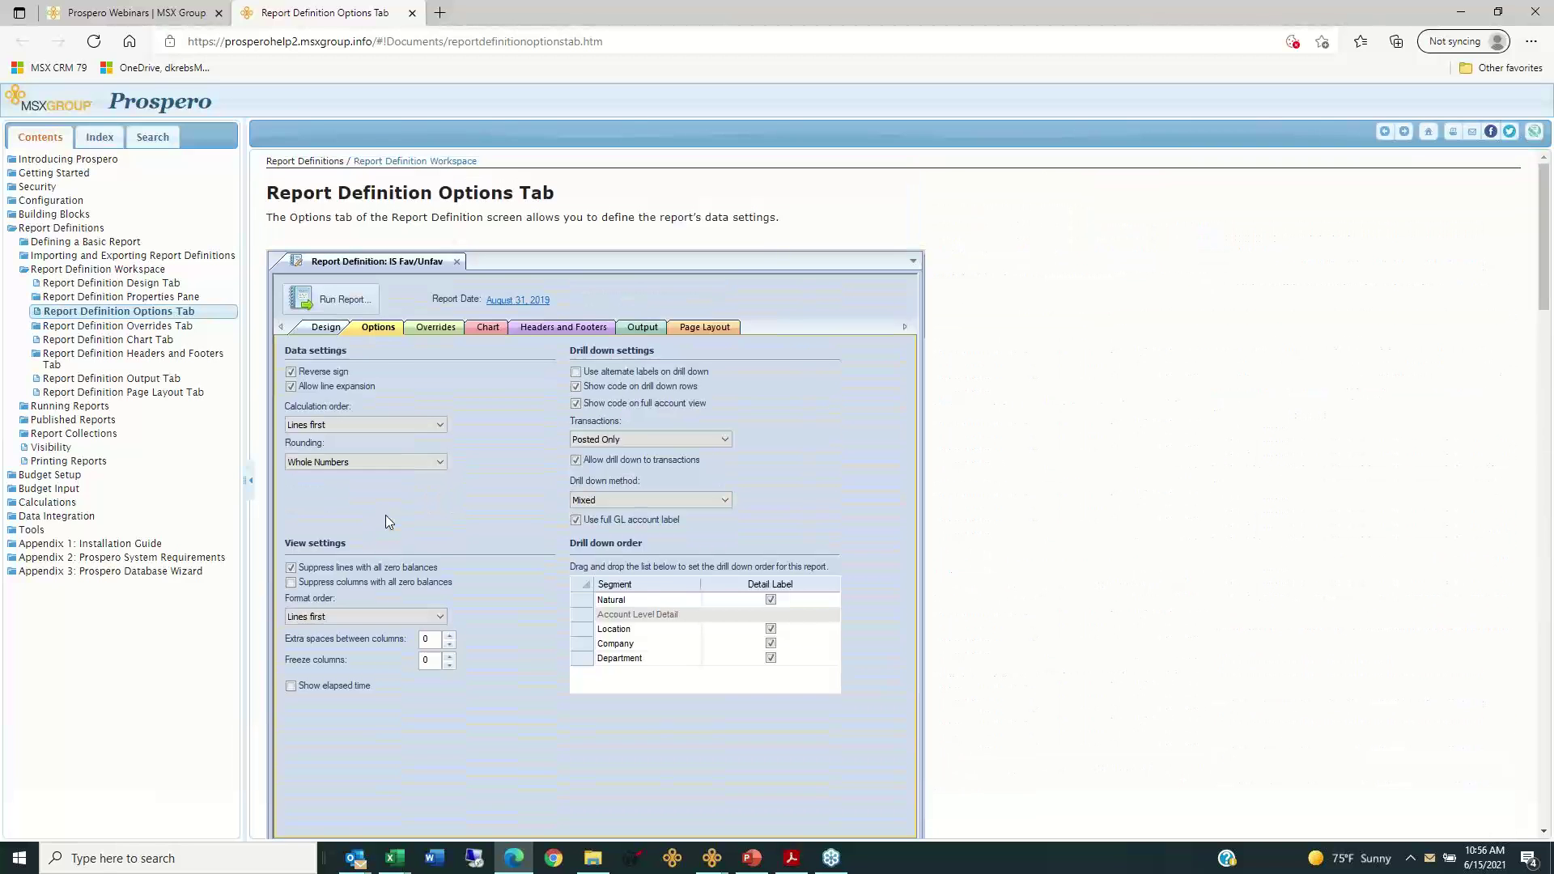
Step: View the Prospero Webinars web page, then switch back to Prospero and show the report definition's design settings
{"action": "left_click", "coordinate": [166, 12]}
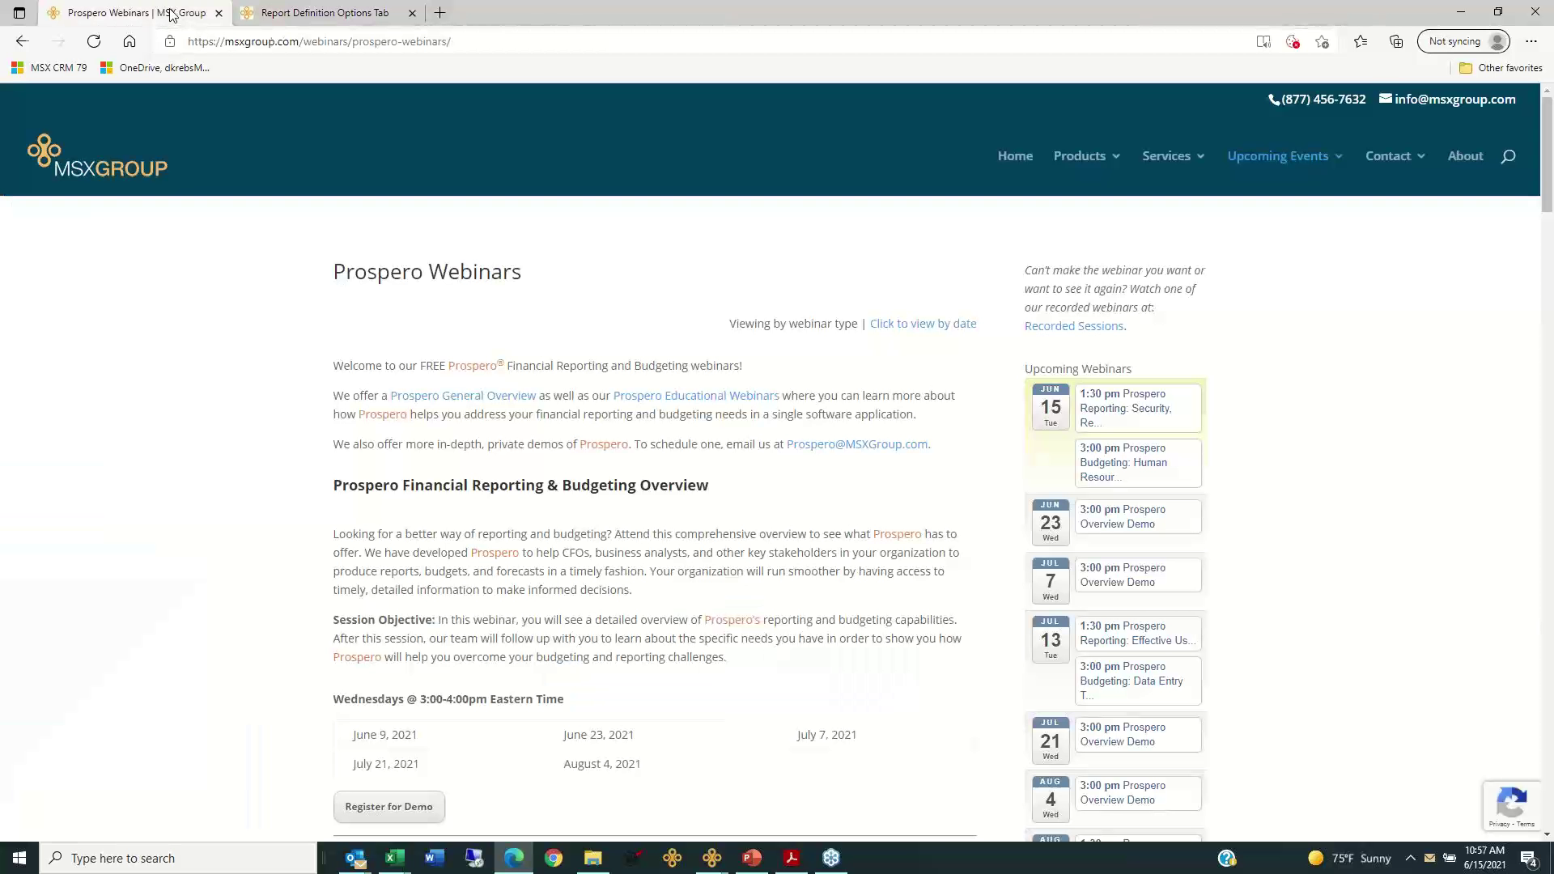
{"action": "key", "text": "alt+Tab"}
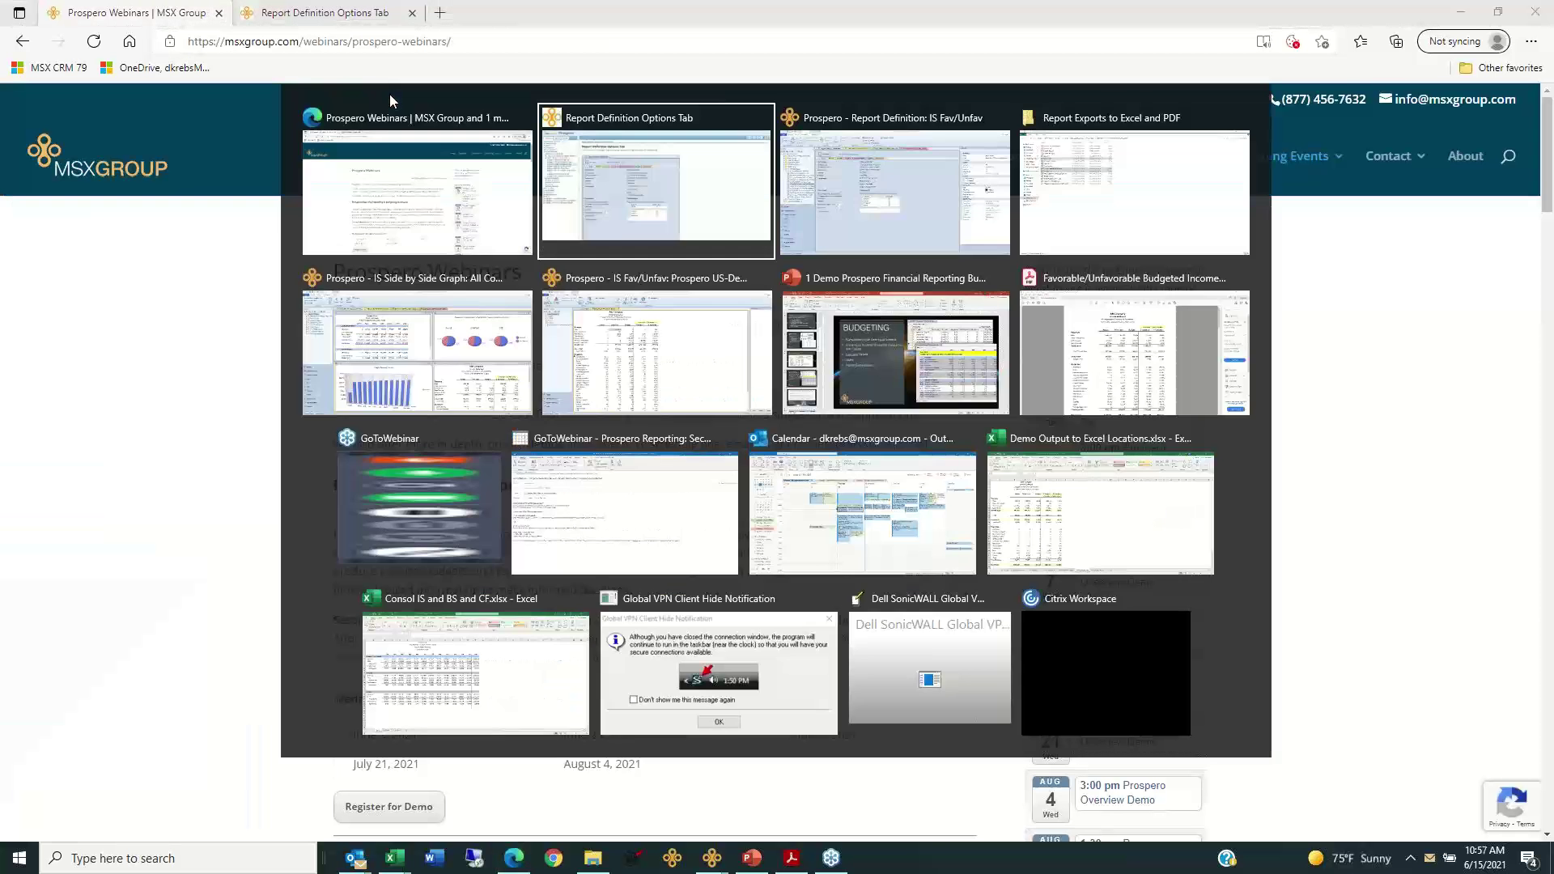
{"action": "key", "text": "alt+Tab"}
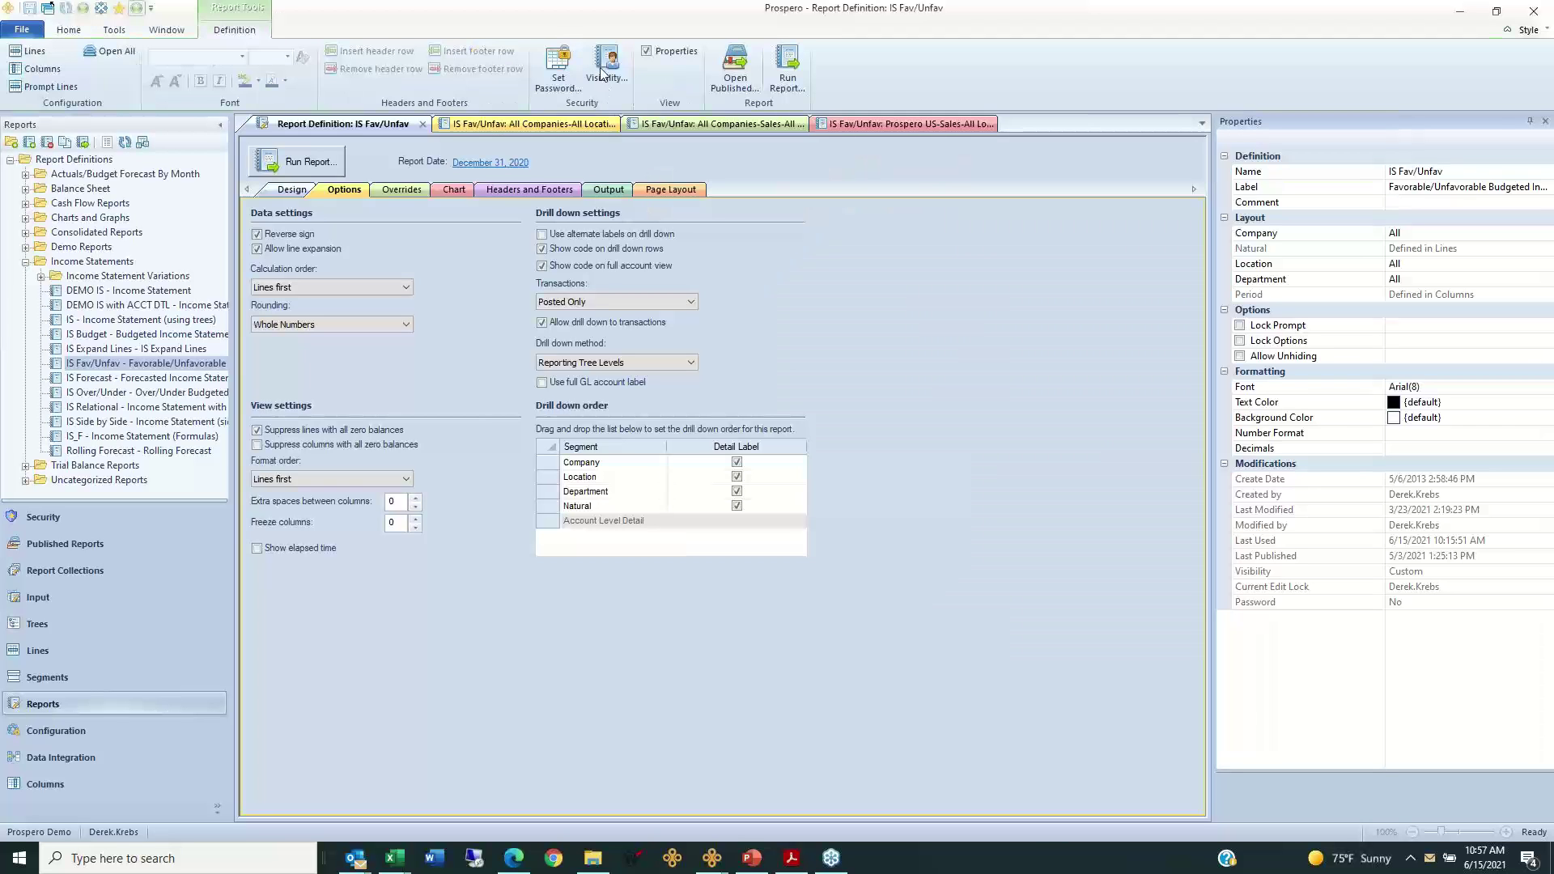
{"action": "left_click", "coordinate": [292, 190]}
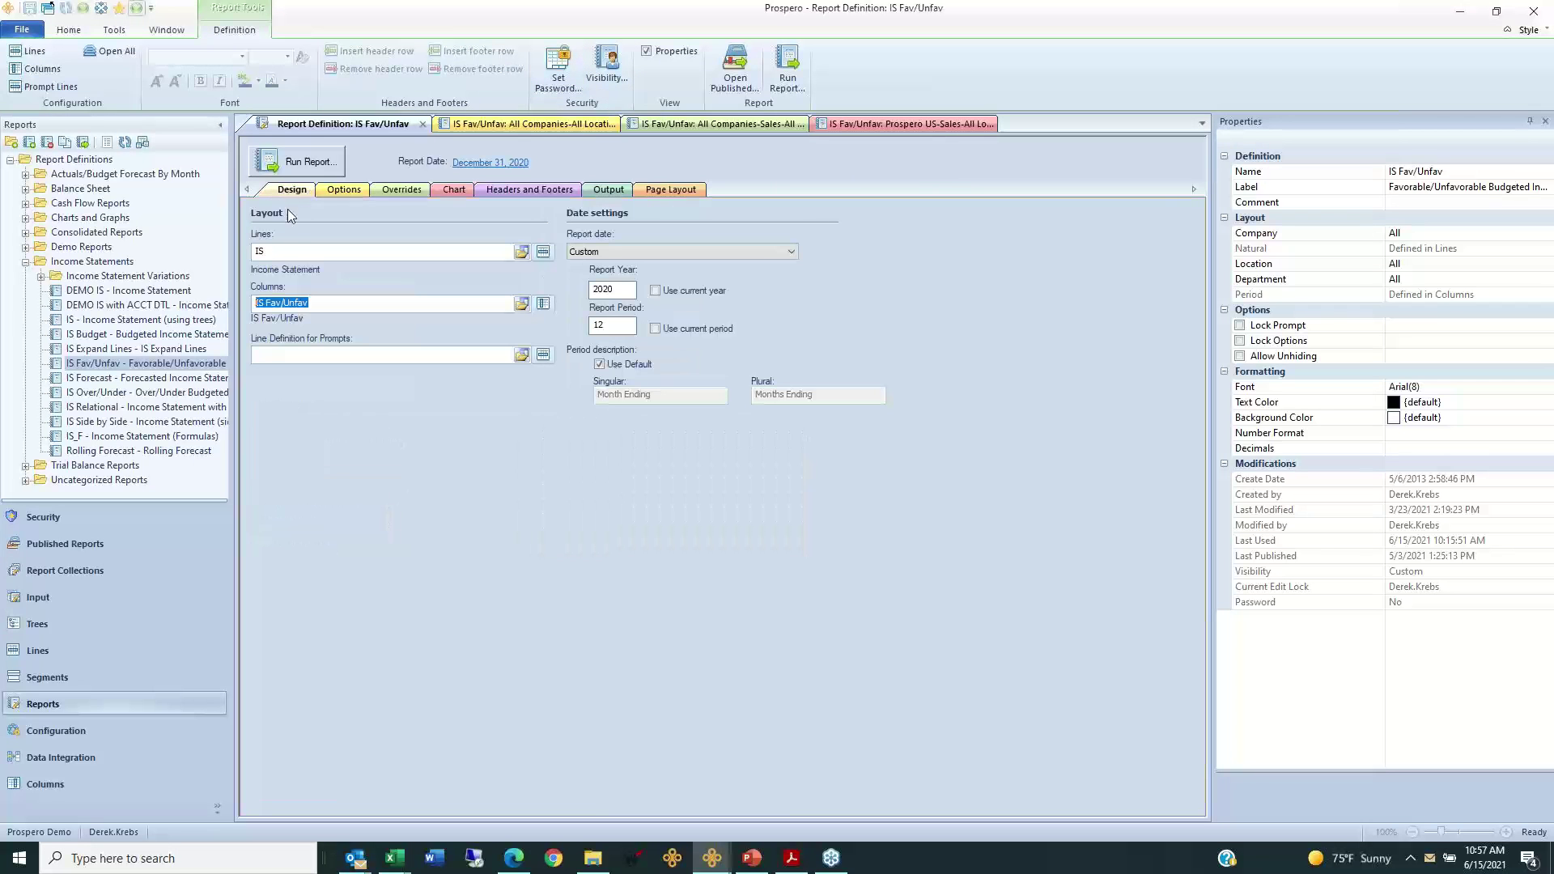
Step: Close the Prospero US and Sales drill-down reports and display the full income statement as a chart
{"action": "left_click", "coordinate": [874, 125]}
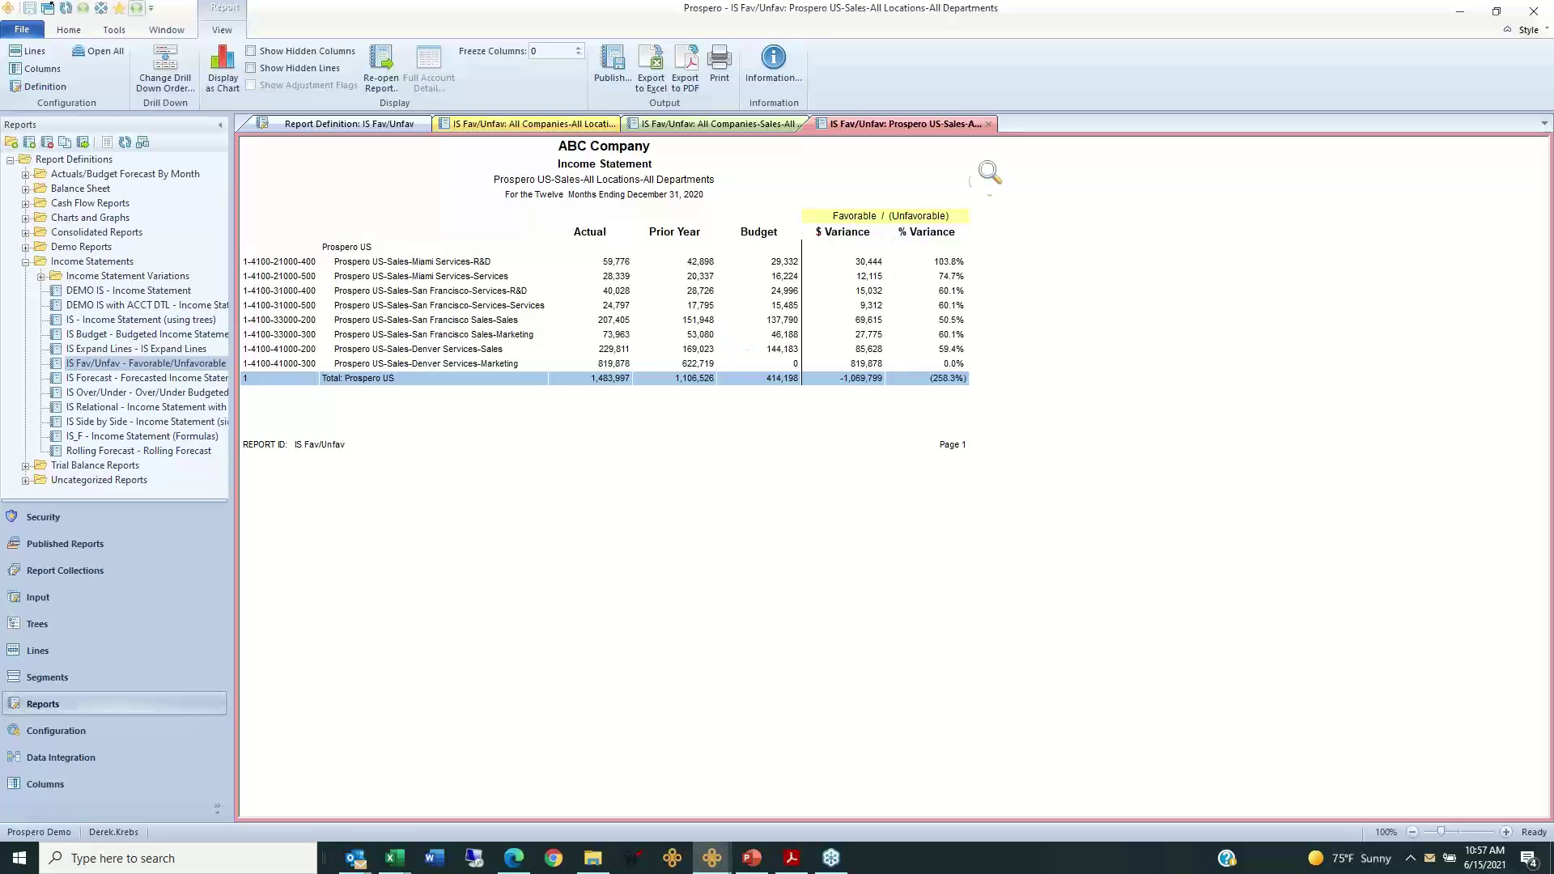
{"action": "left_click", "coordinate": [988, 124]}
{"action": "left_click", "coordinate": [801, 124]}
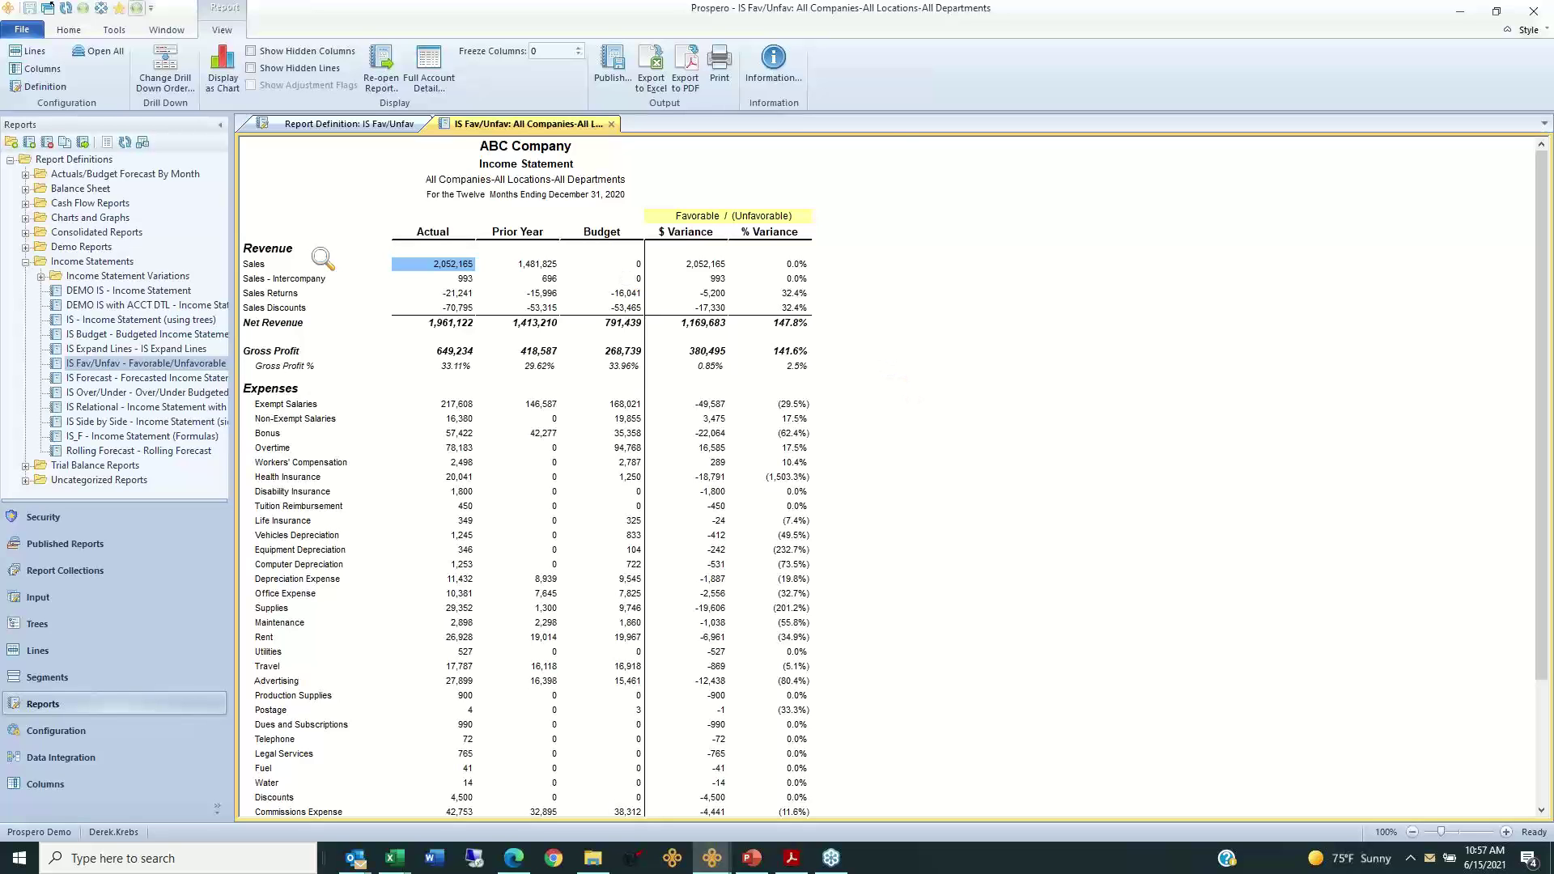
{"action": "left_click", "coordinate": [223, 79]}
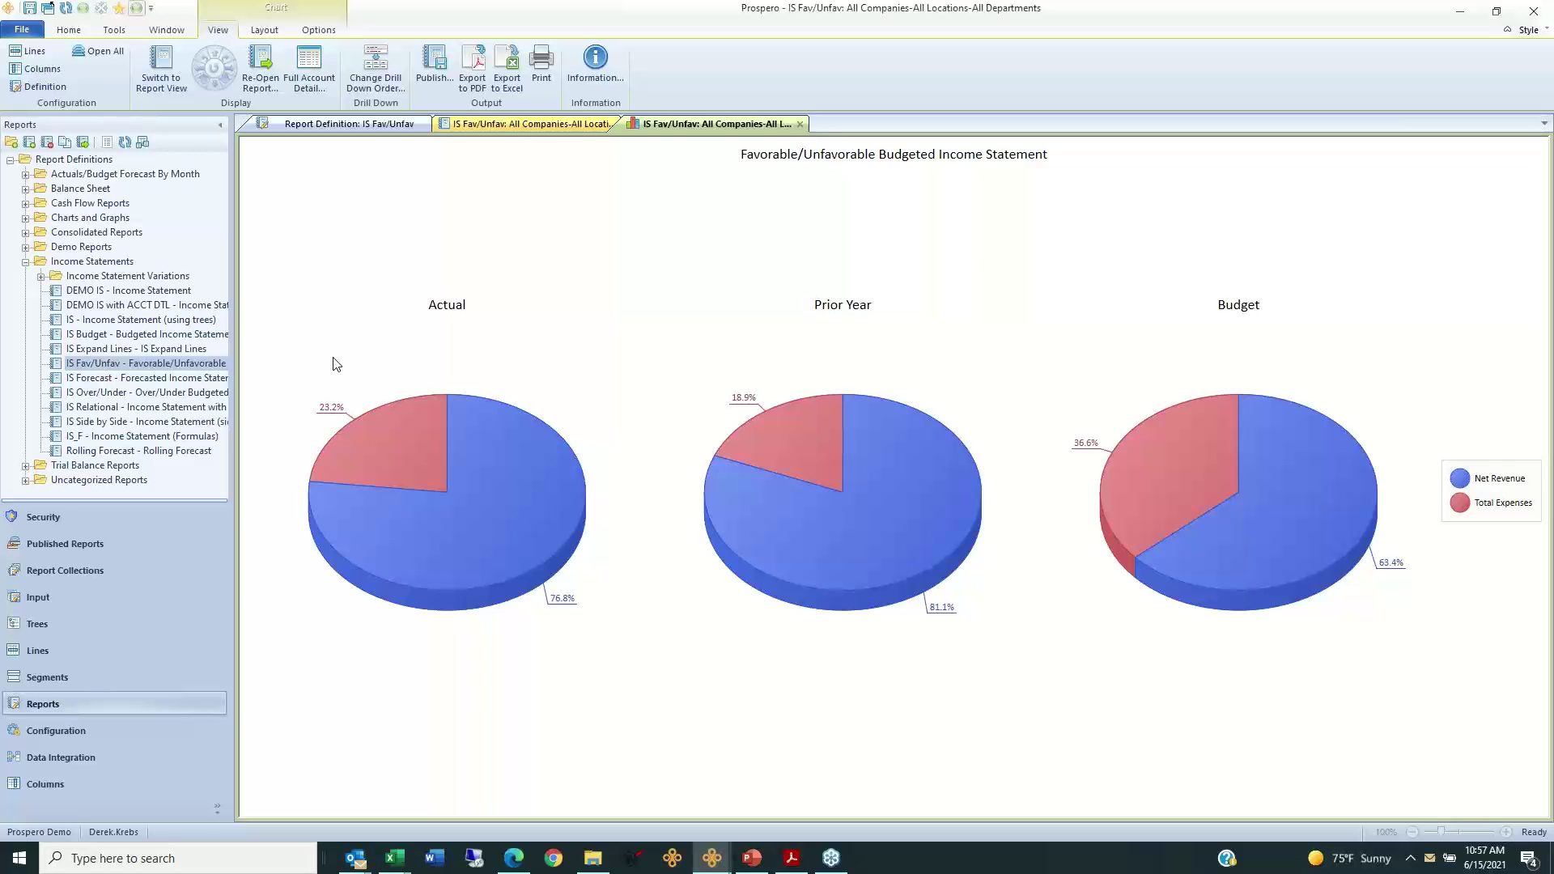
Step: Go back to the report definition and highlight the line set IS and the column set IS Fav/Unfav used by the chart
{"action": "left_click", "coordinate": [338, 125]}
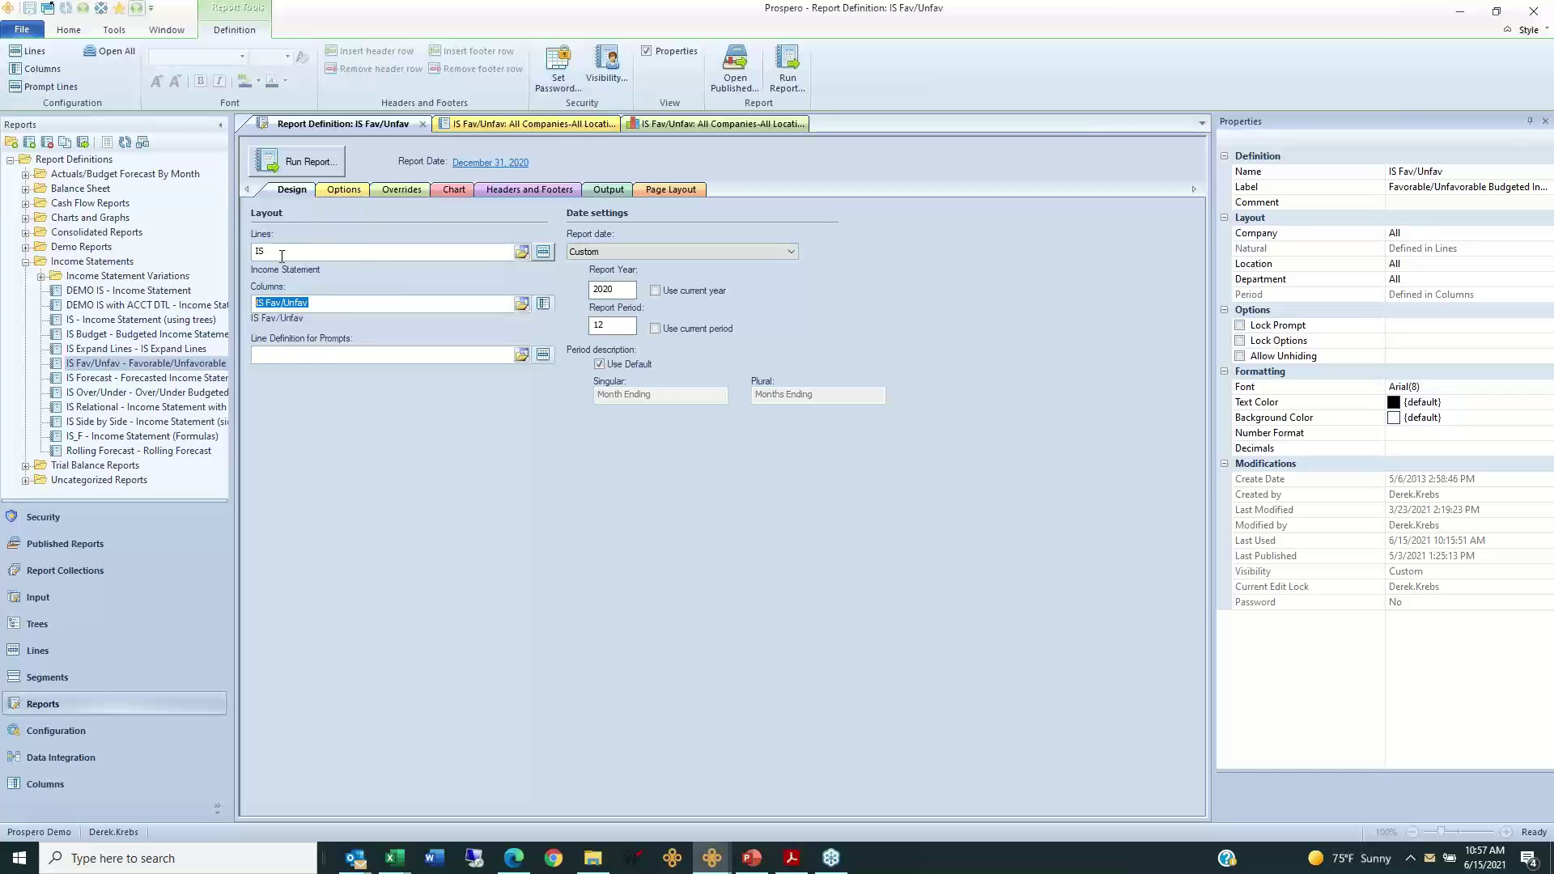
{"action": "left_click", "coordinate": [301, 251]}
{"action": "left_click", "coordinate": [322, 304]}
Step: Examine the report's chart settings, switching Allow Chart view off and on again and viewing the available chart types
{"action": "left_click", "coordinate": [465, 189]}
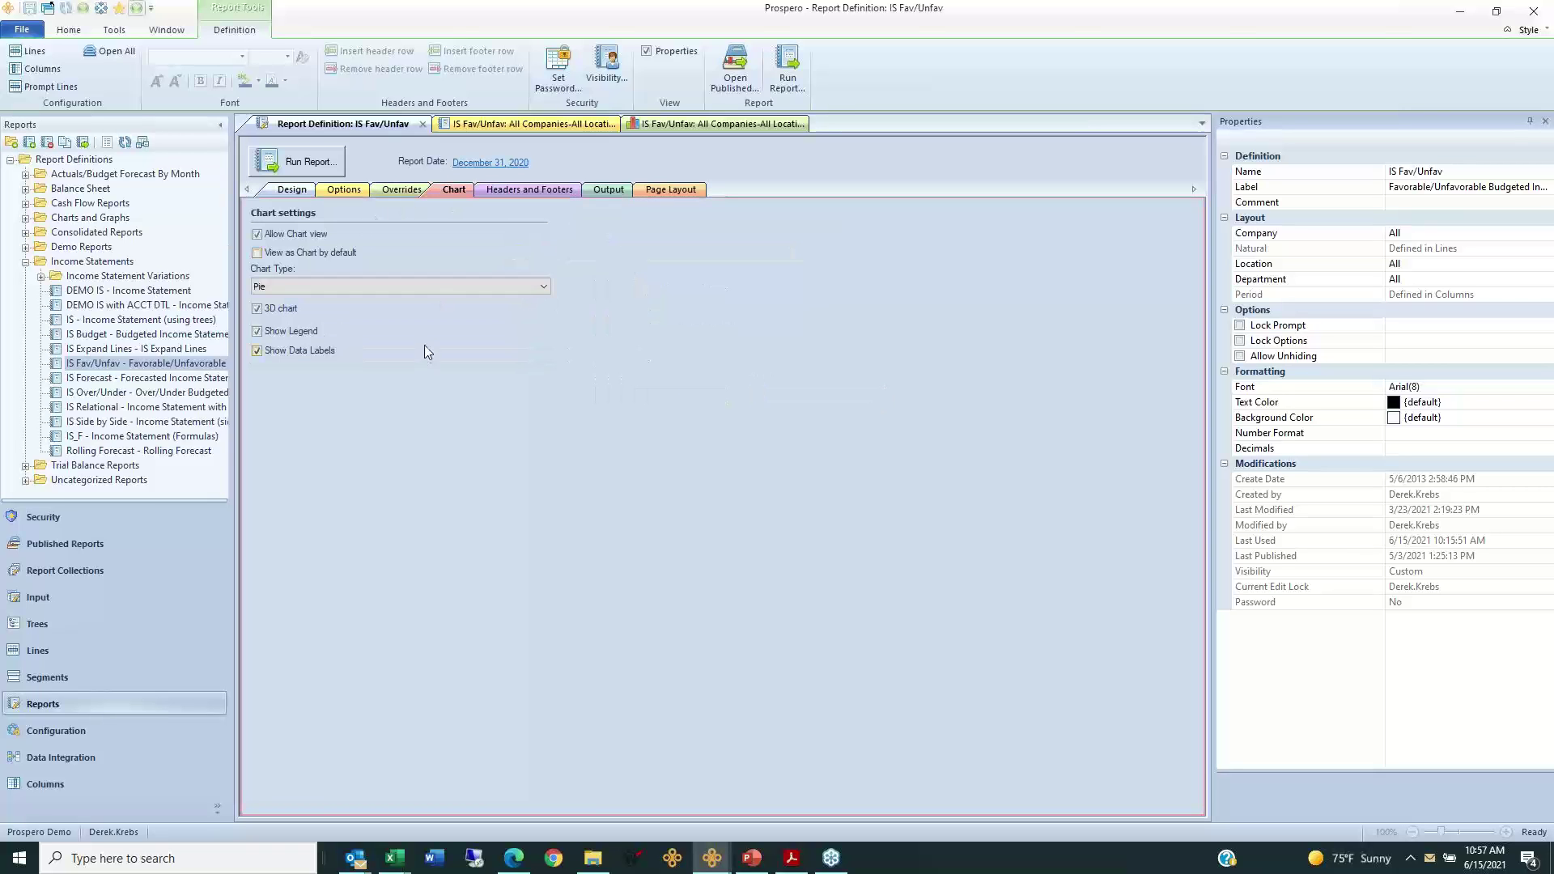
{"action": "left_click", "coordinate": [257, 235]}
{"action": "left_click", "coordinate": [258, 235]}
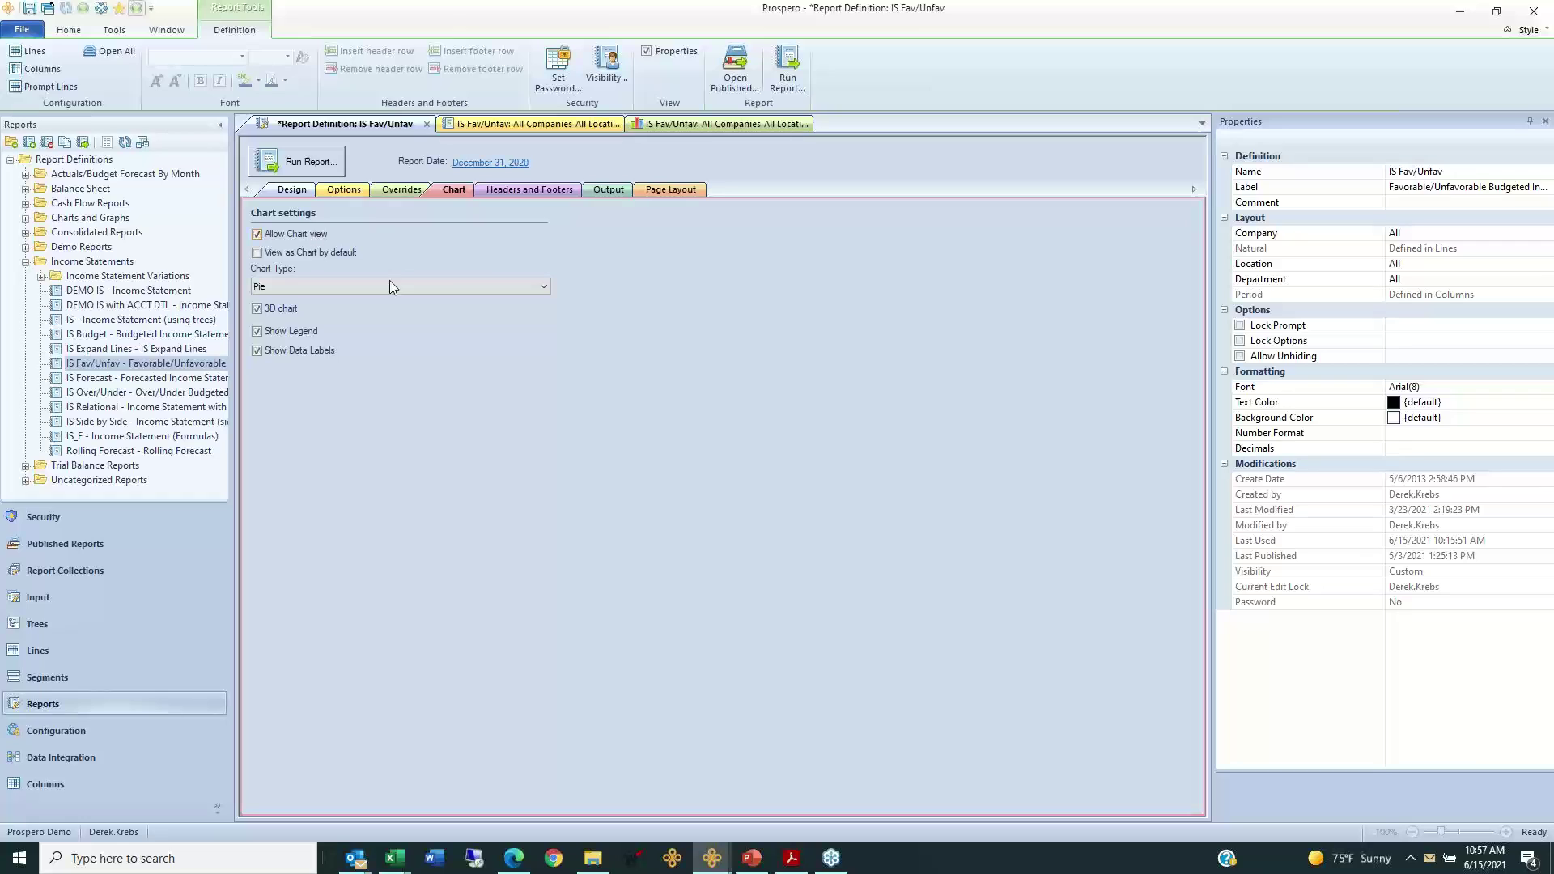
{"action": "left_click", "coordinate": [546, 285]}
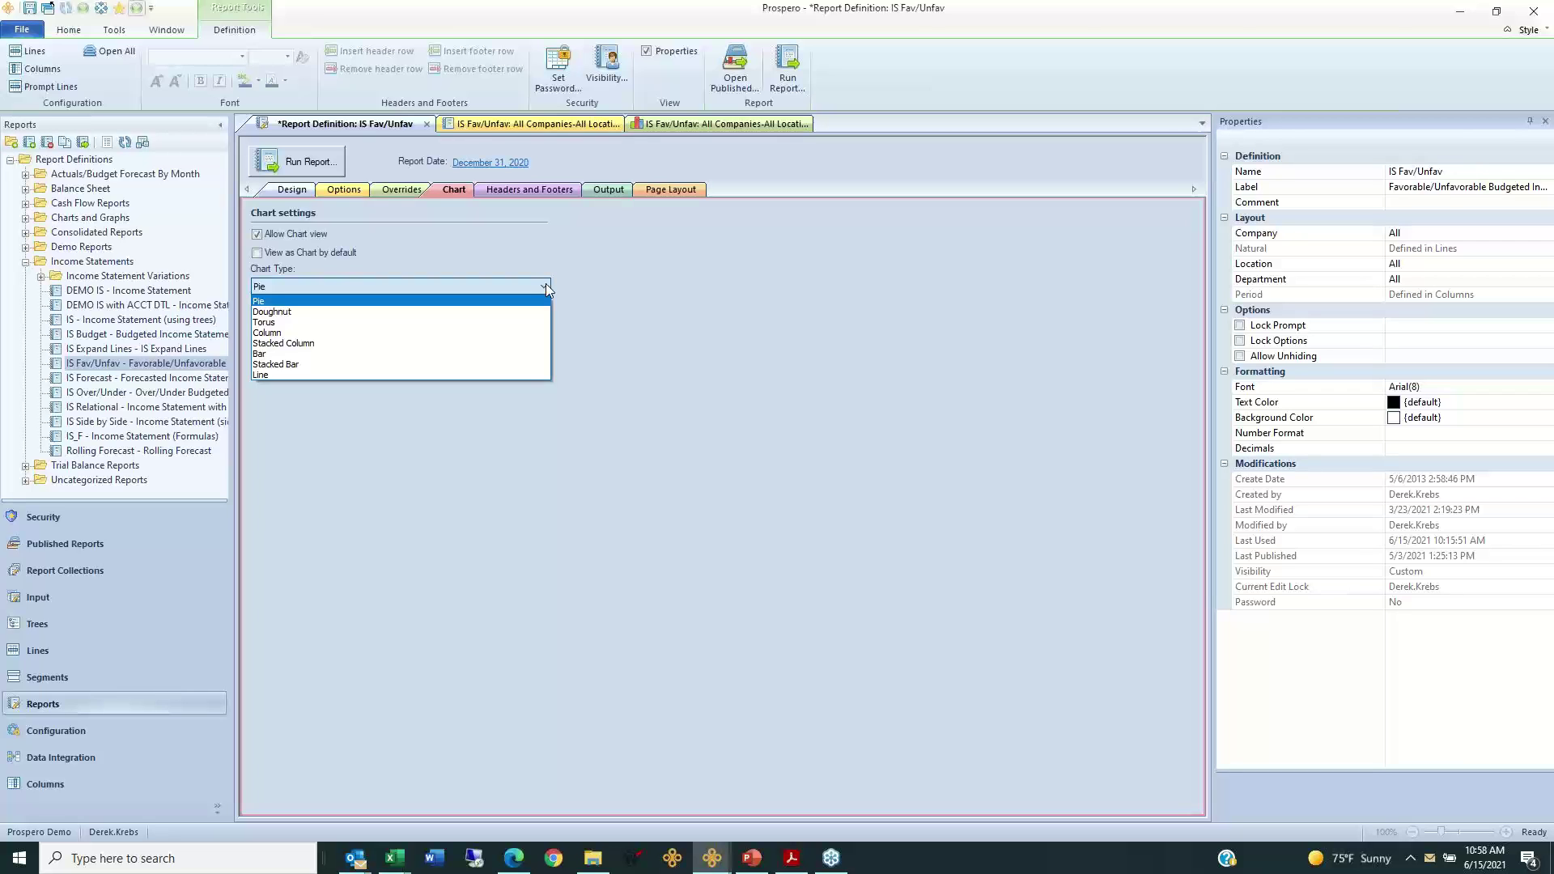
{"action": "left_click", "coordinate": [551, 286]}
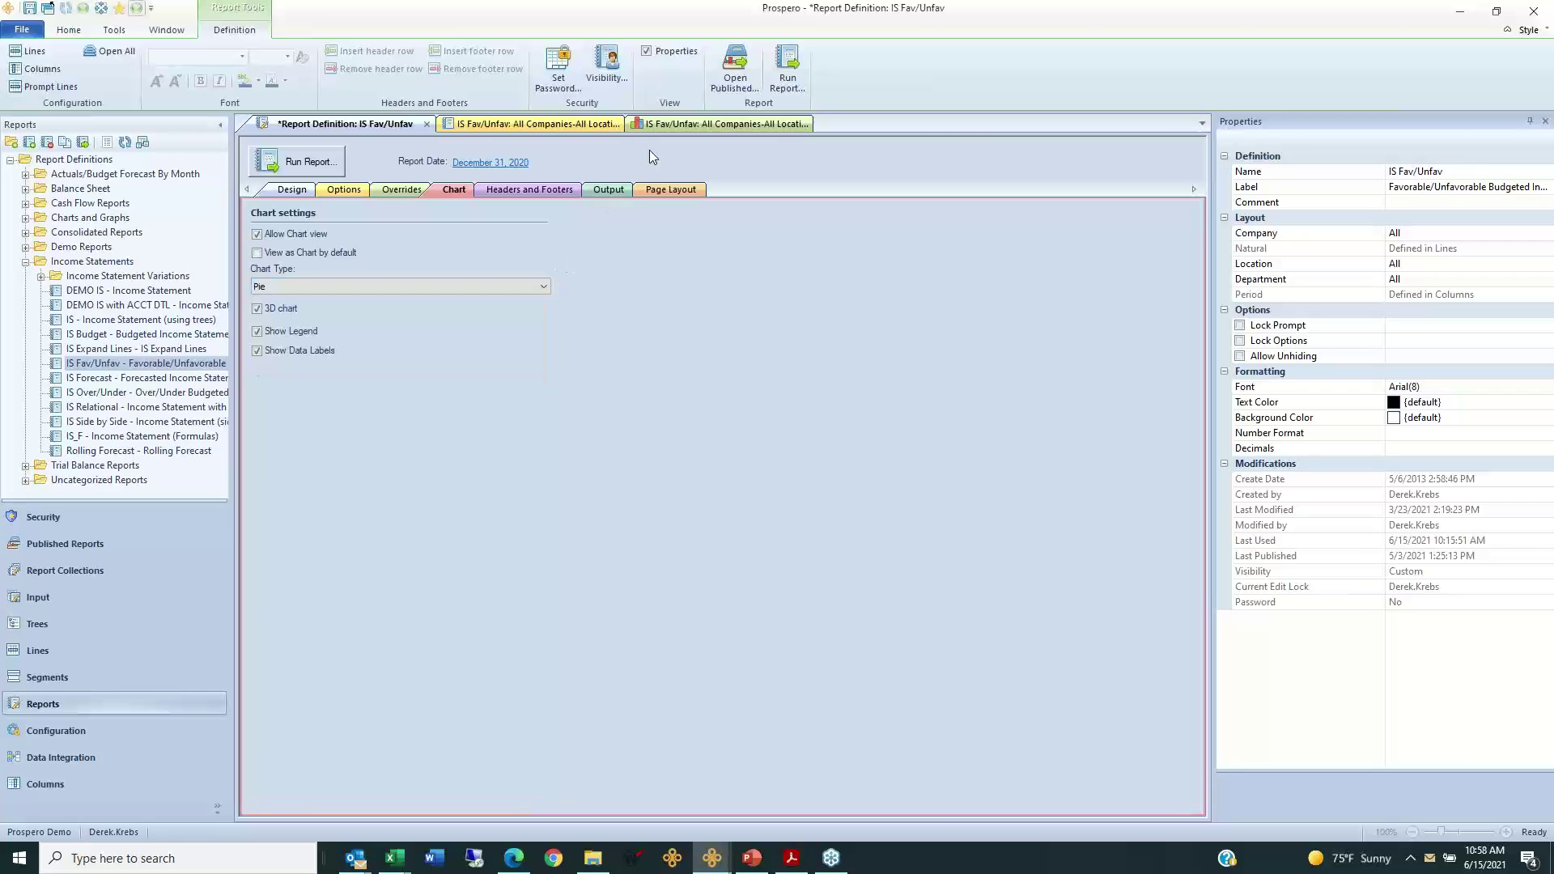
Step: Return to the pie charts and drill down on the Net Revenue slice of the Actual pie
{"action": "left_click", "coordinate": [673, 128]}
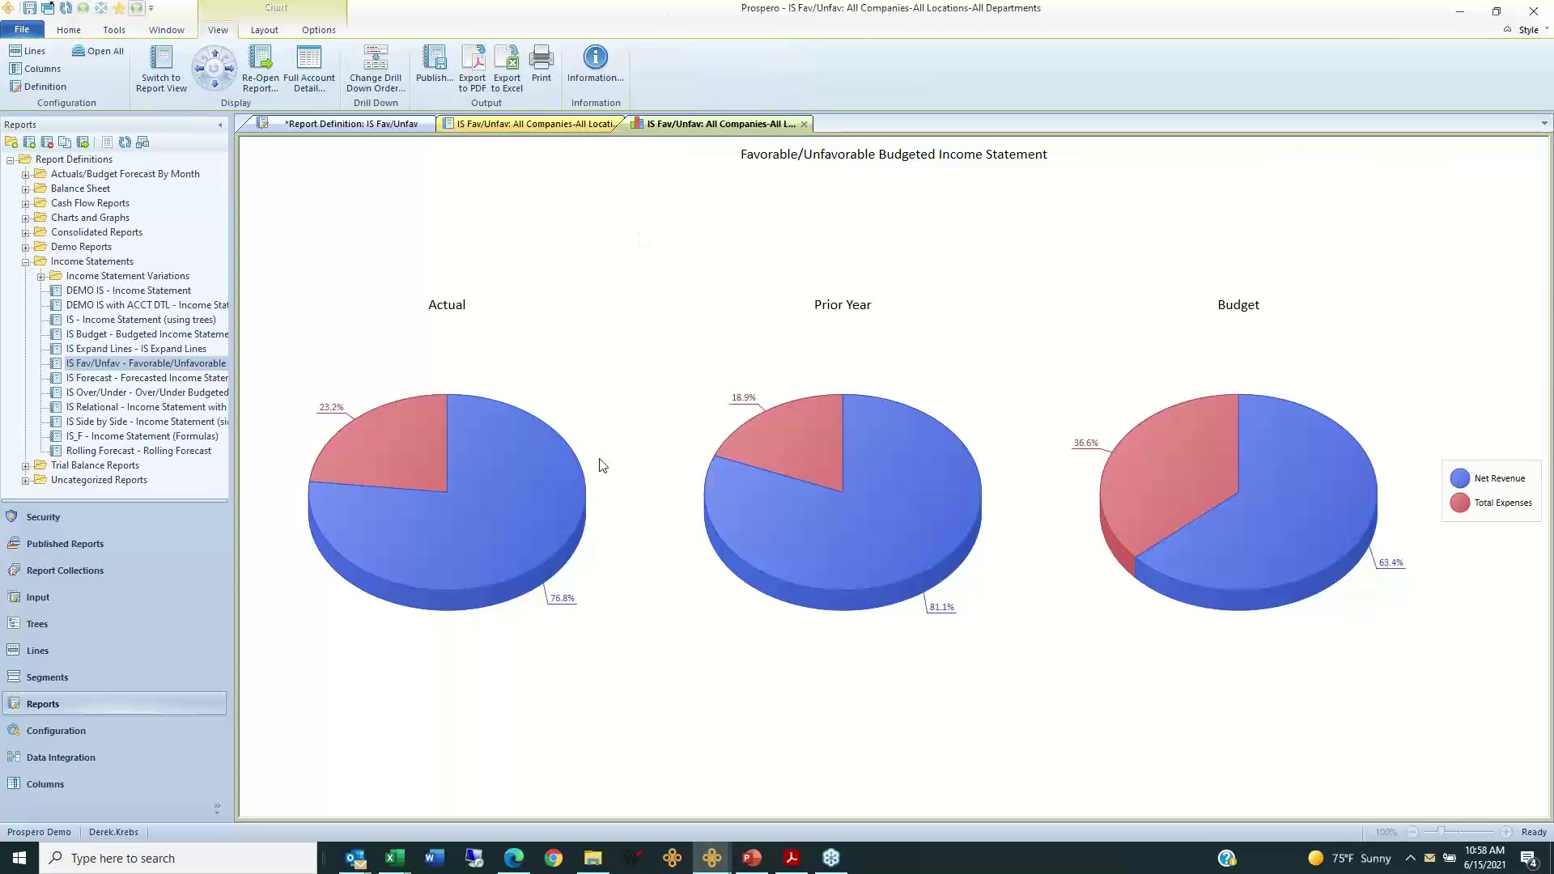
{"action": "mouse_move", "coordinate": [1303, 537]}
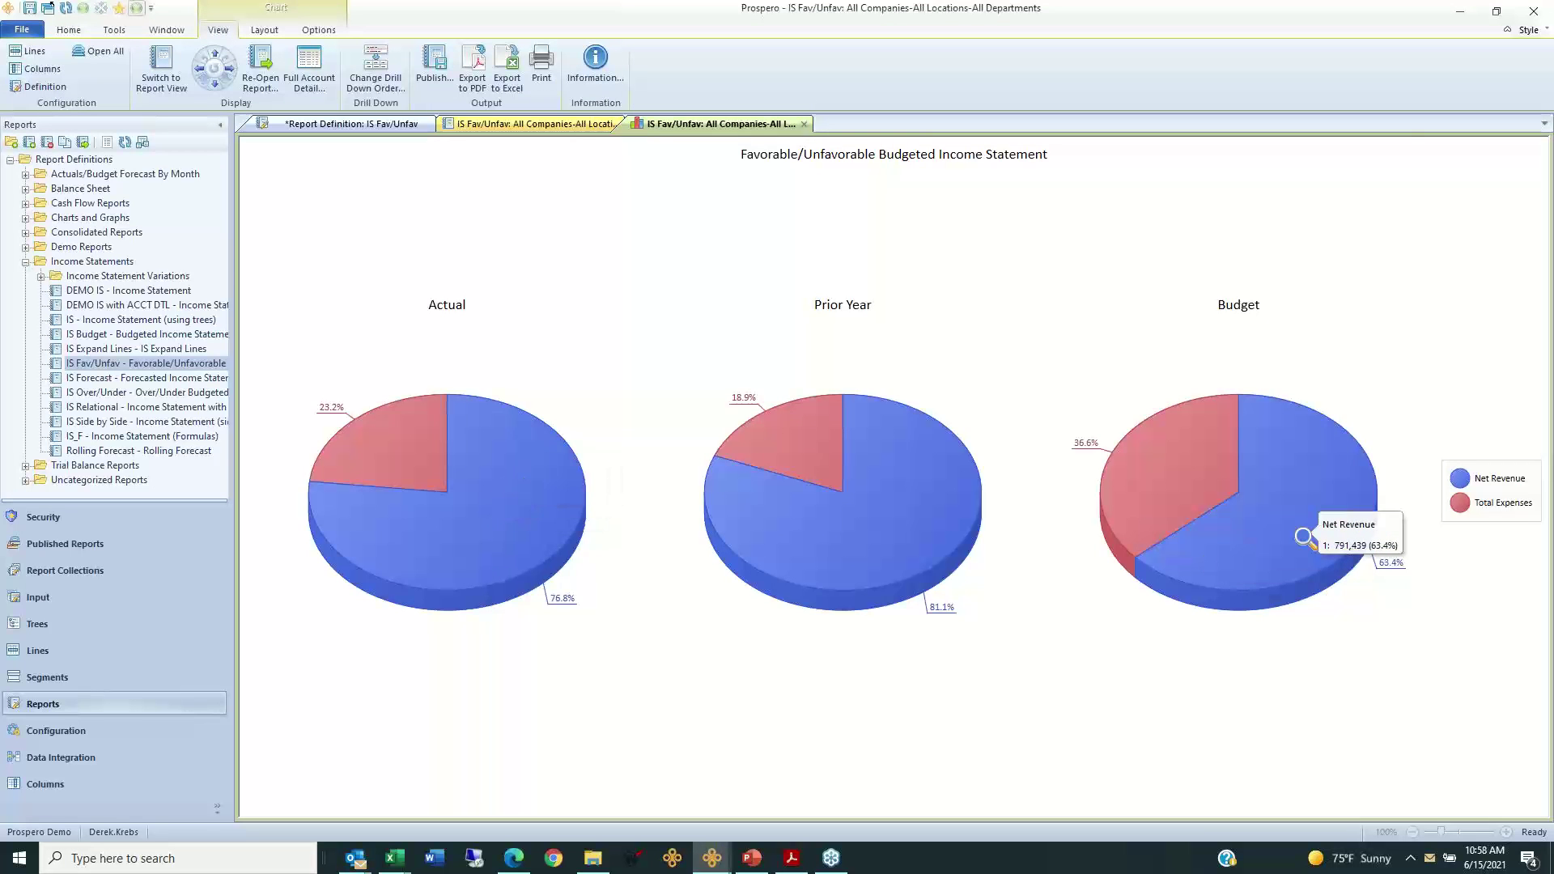
{"action": "double_click", "coordinate": [511, 529]}
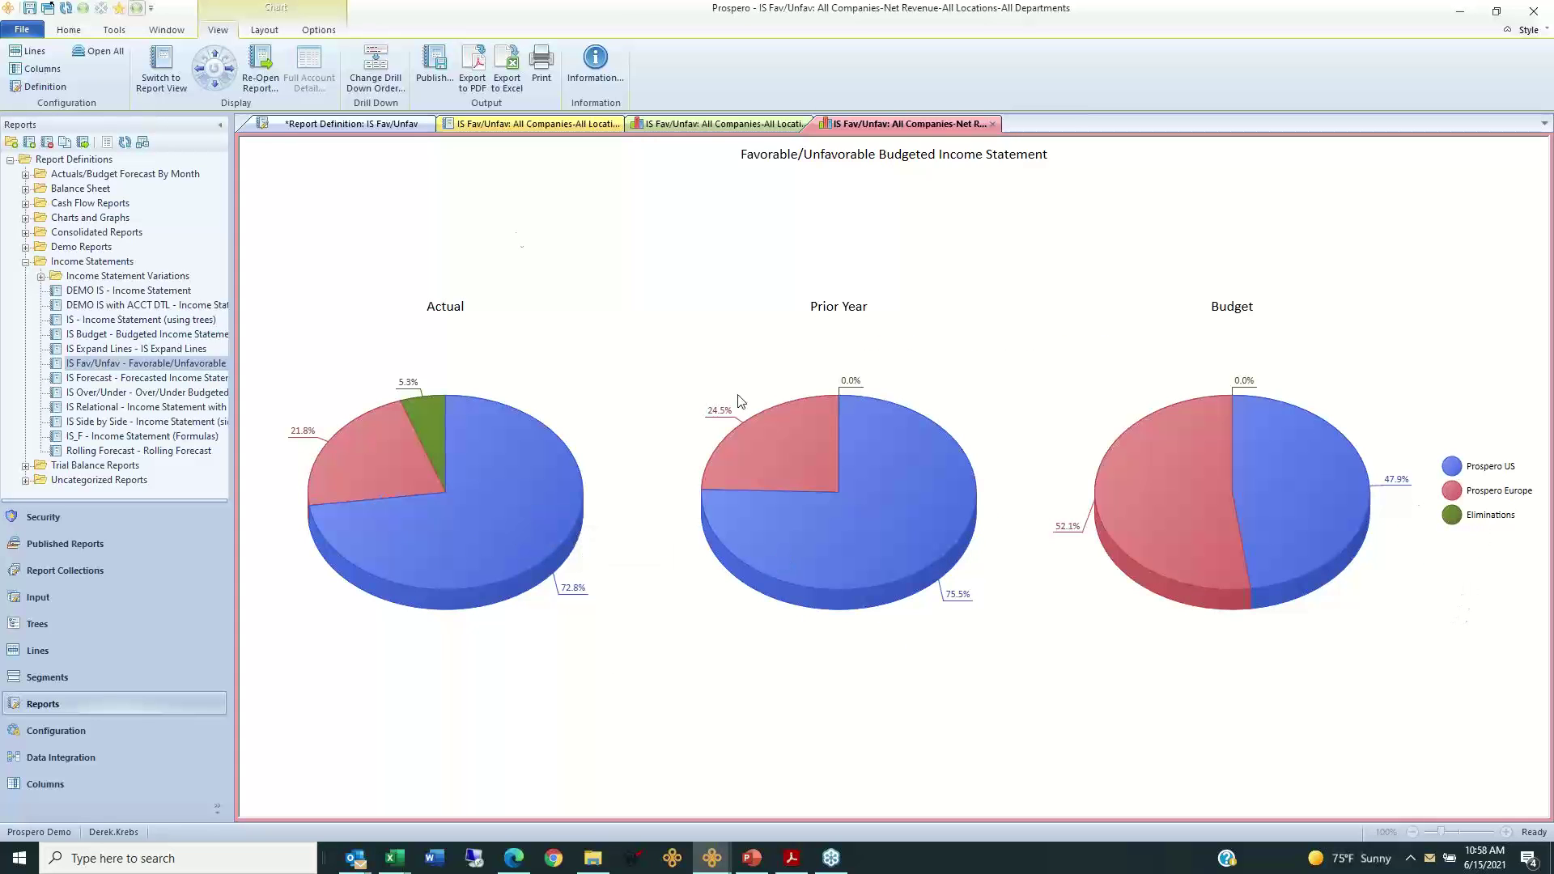
Step: Set the legend position of the Net Revenue drill-down chart to Bottom
{"action": "left_click", "coordinate": [318, 31]}
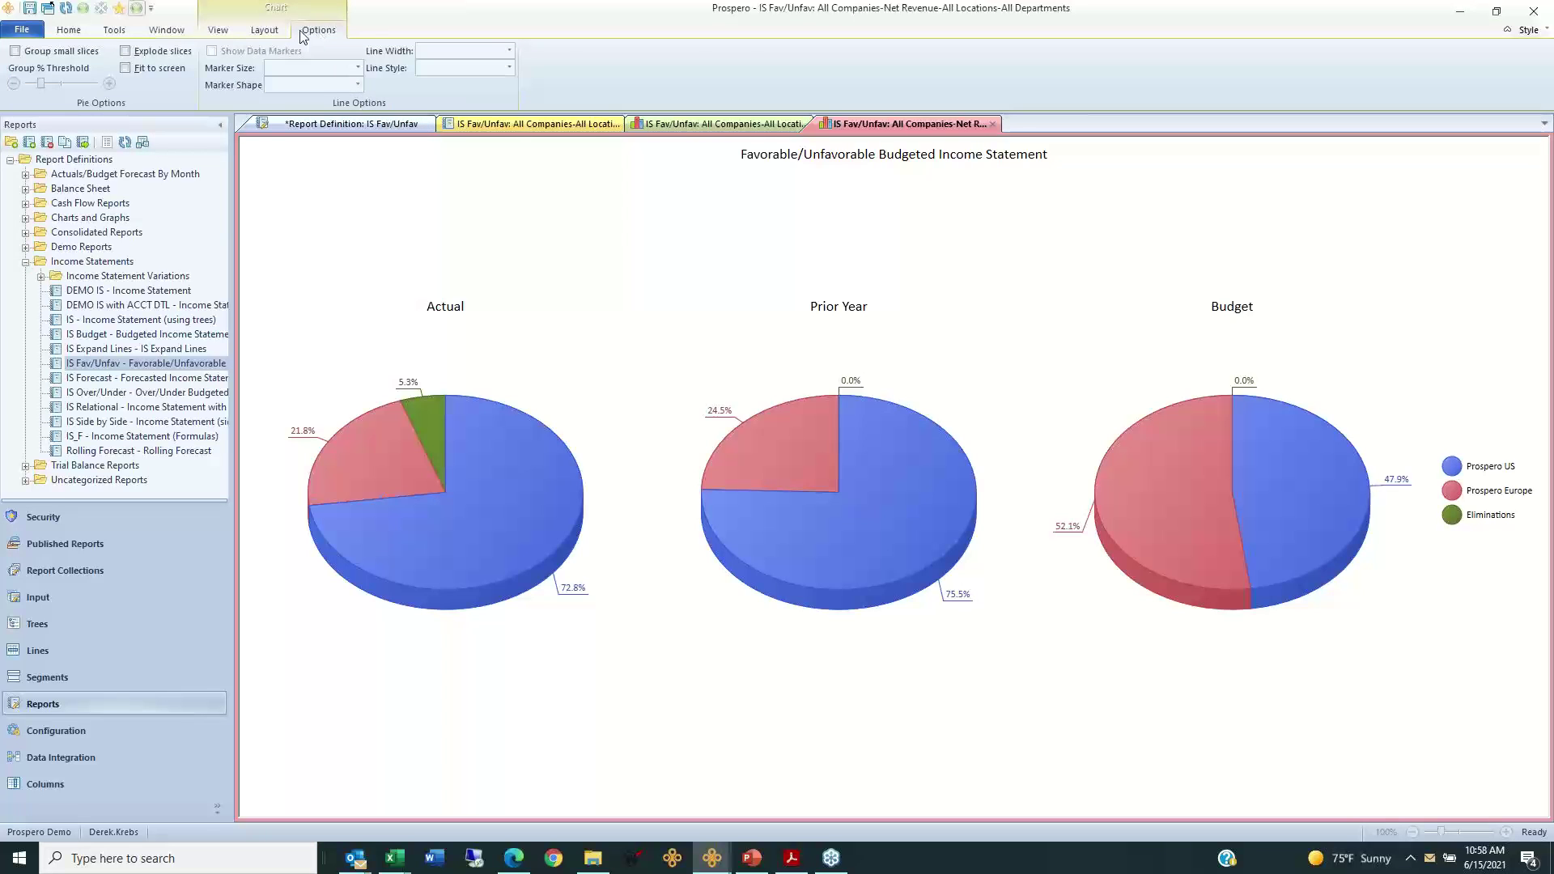
{"action": "left_click", "coordinate": [265, 32]}
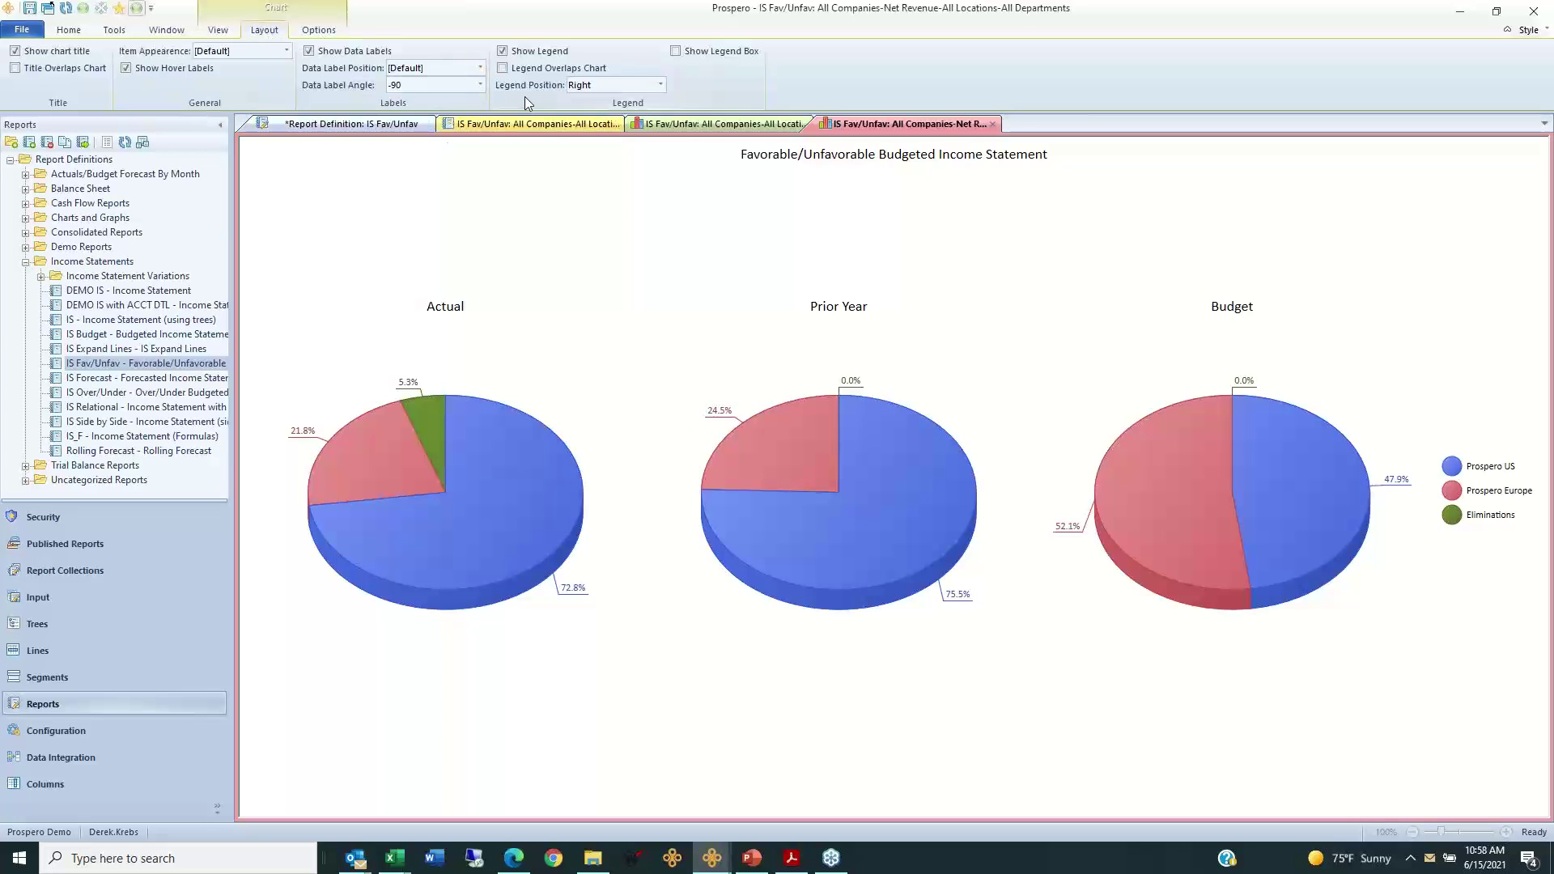
{"action": "left_click", "coordinate": [660, 85]}
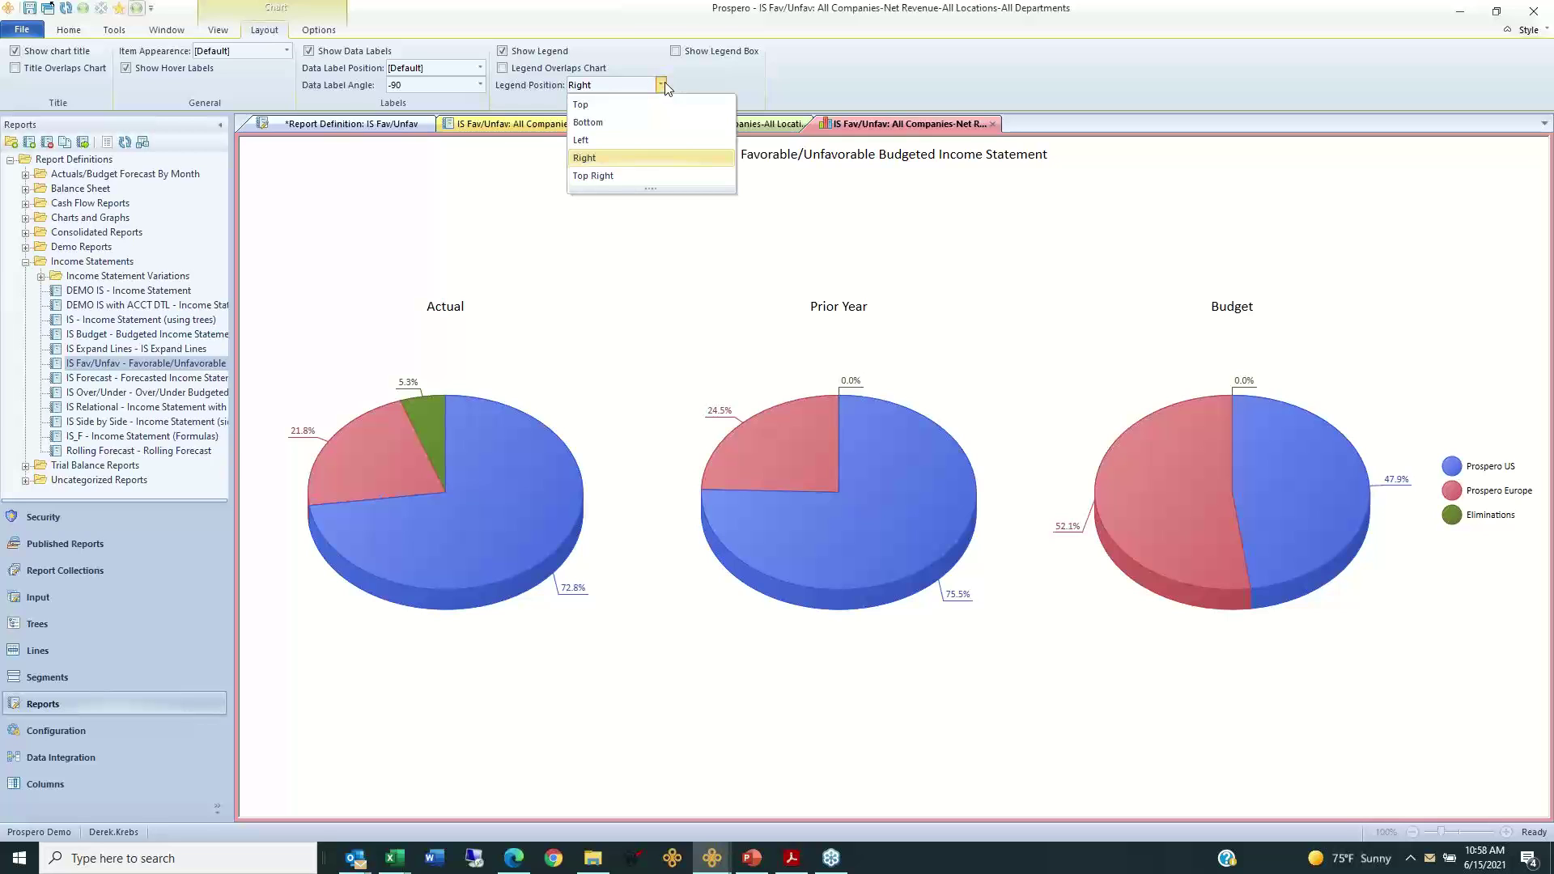
{"action": "left_click", "coordinate": [622, 123]}
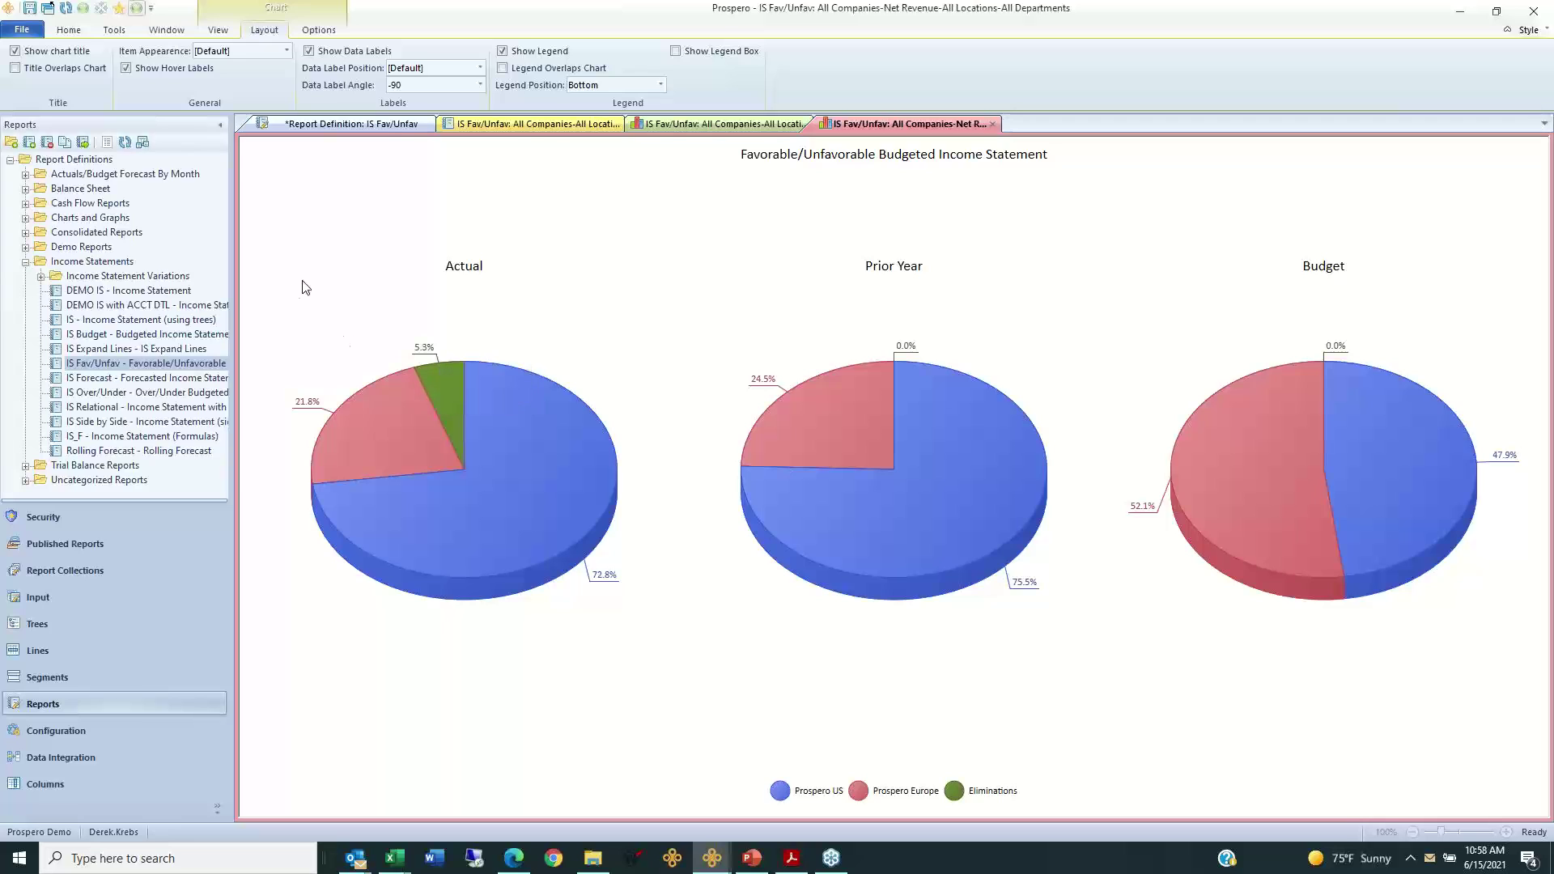
Step: Group the small slices of the Net Revenue pie charts with a group threshold of 9%
{"action": "left_click", "coordinate": [318, 30]}
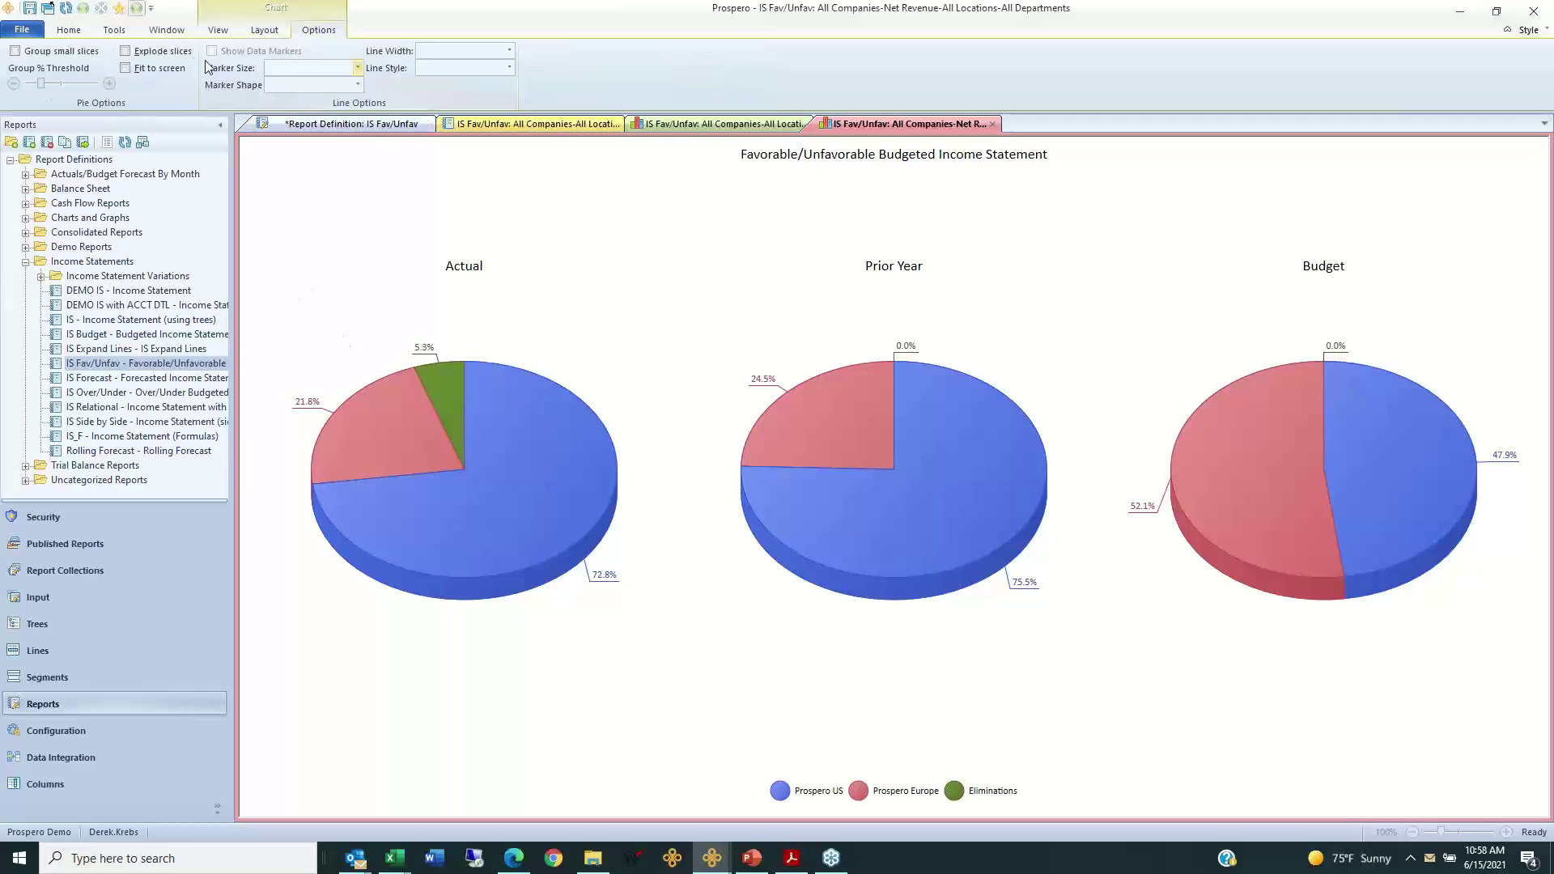
{"action": "left_click", "coordinate": [100, 52]}
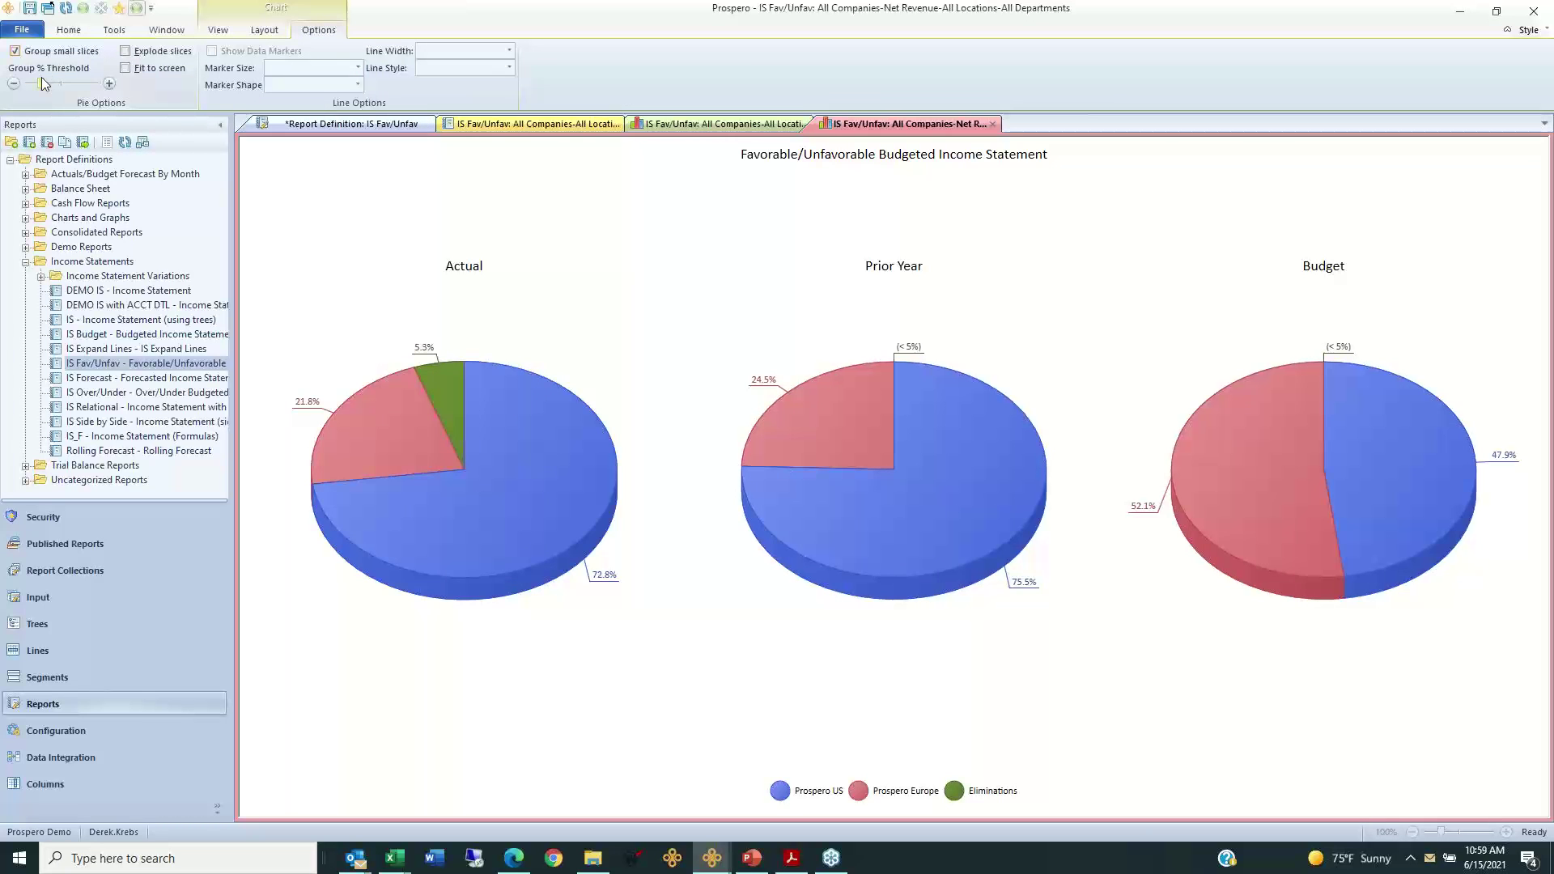
{"action": "left_click_drag", "start_coordinate": [42, 78], "coordinate": [60, 78]}
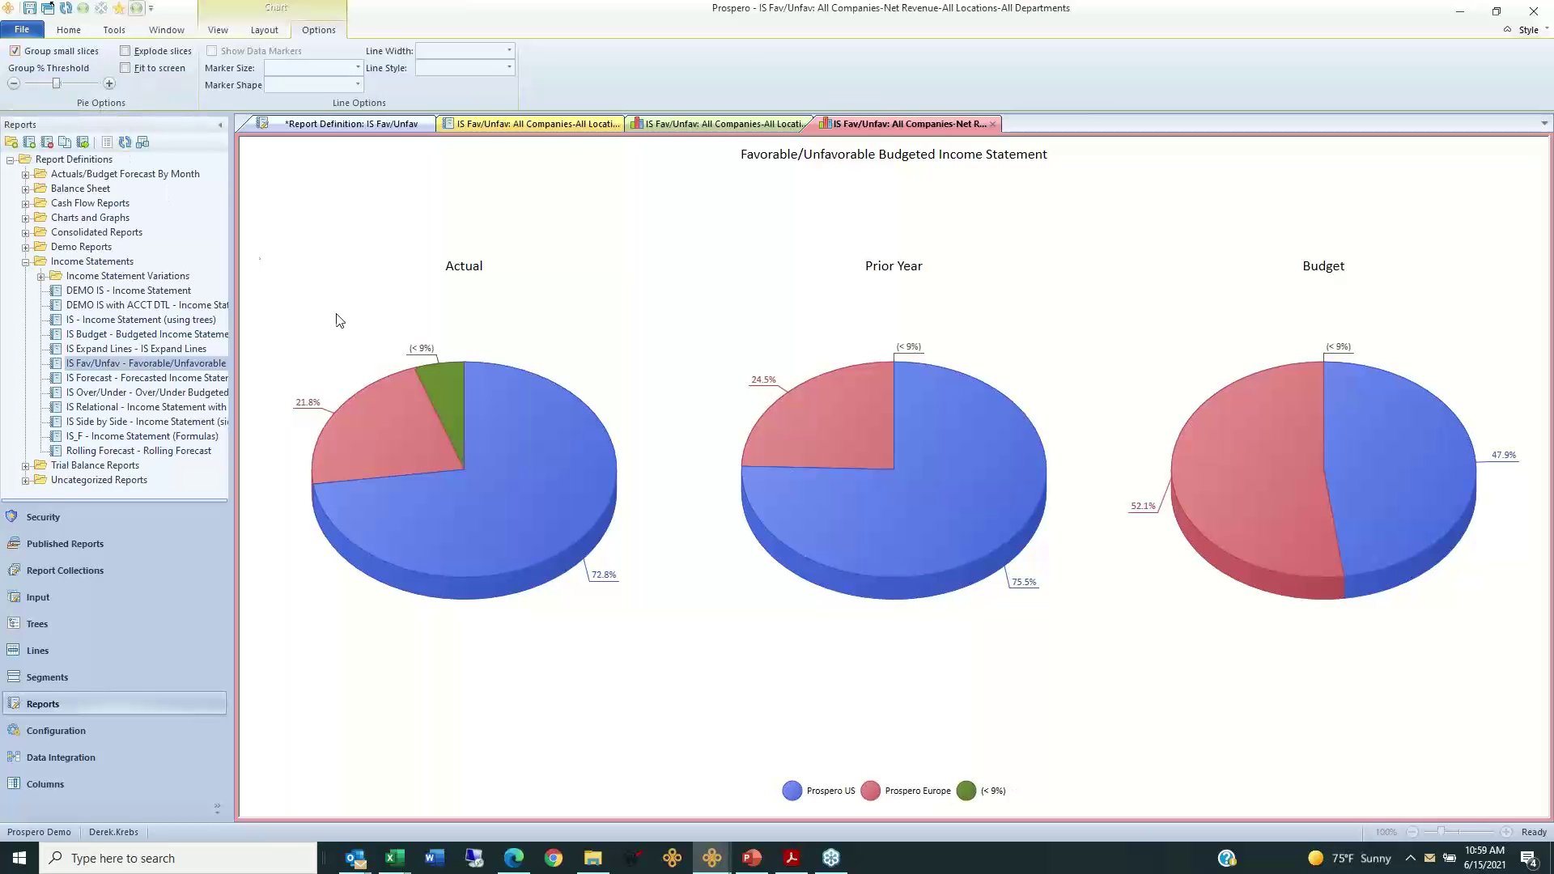
{"action": "mouse_move", "coordinate": [436, 383]}
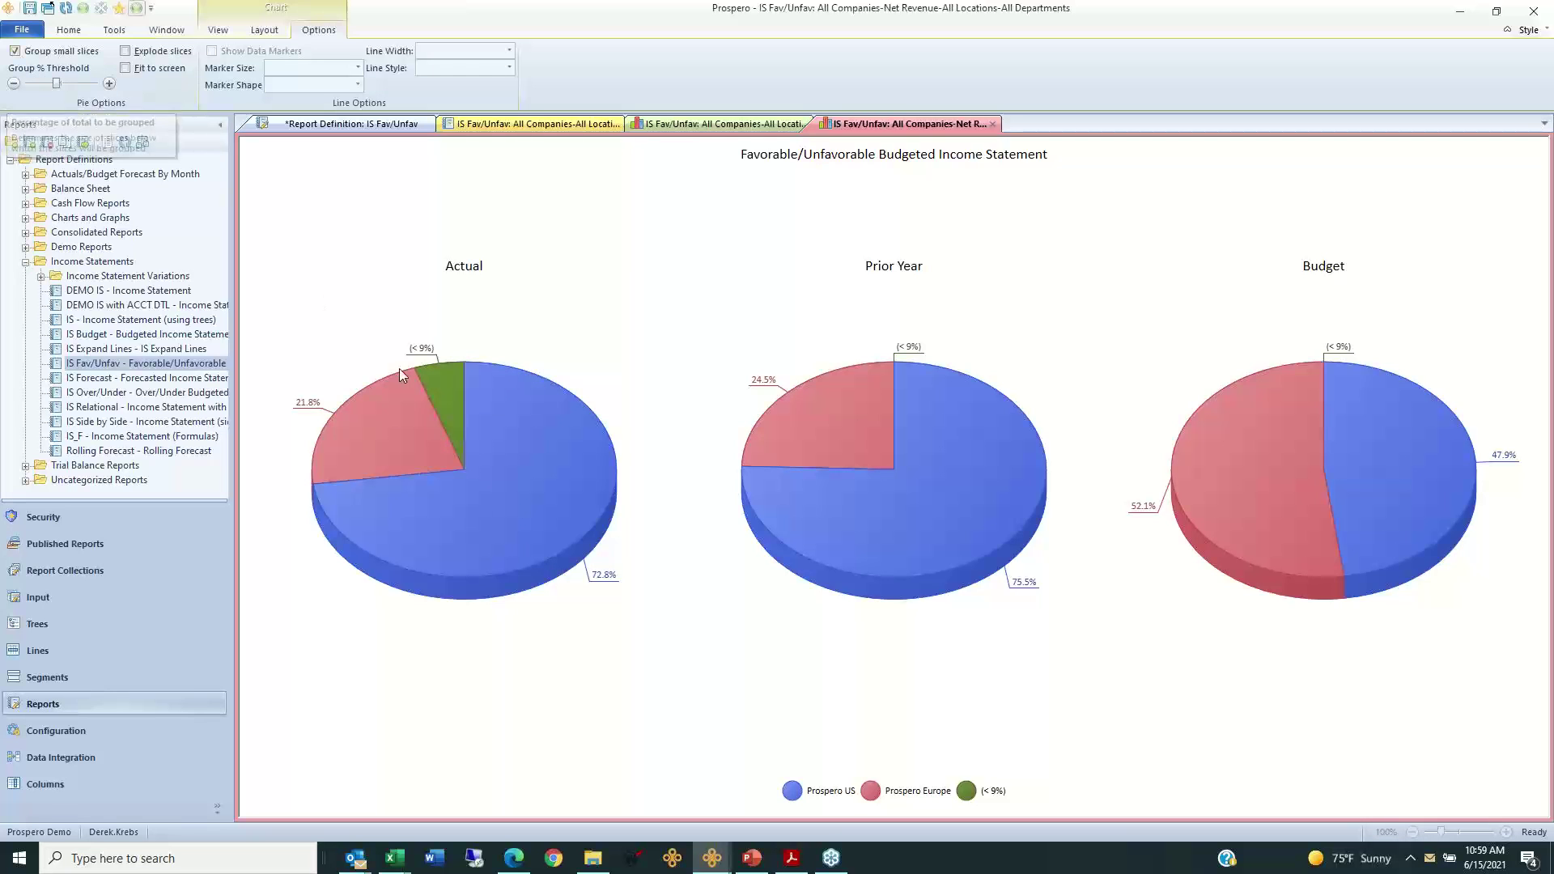
Step: Review the chart's layout, view and pie options against the report definition's chart settings, and return to the Net Revenue pie charts
{"action": "left_click", "coordinate": [267, 31]}
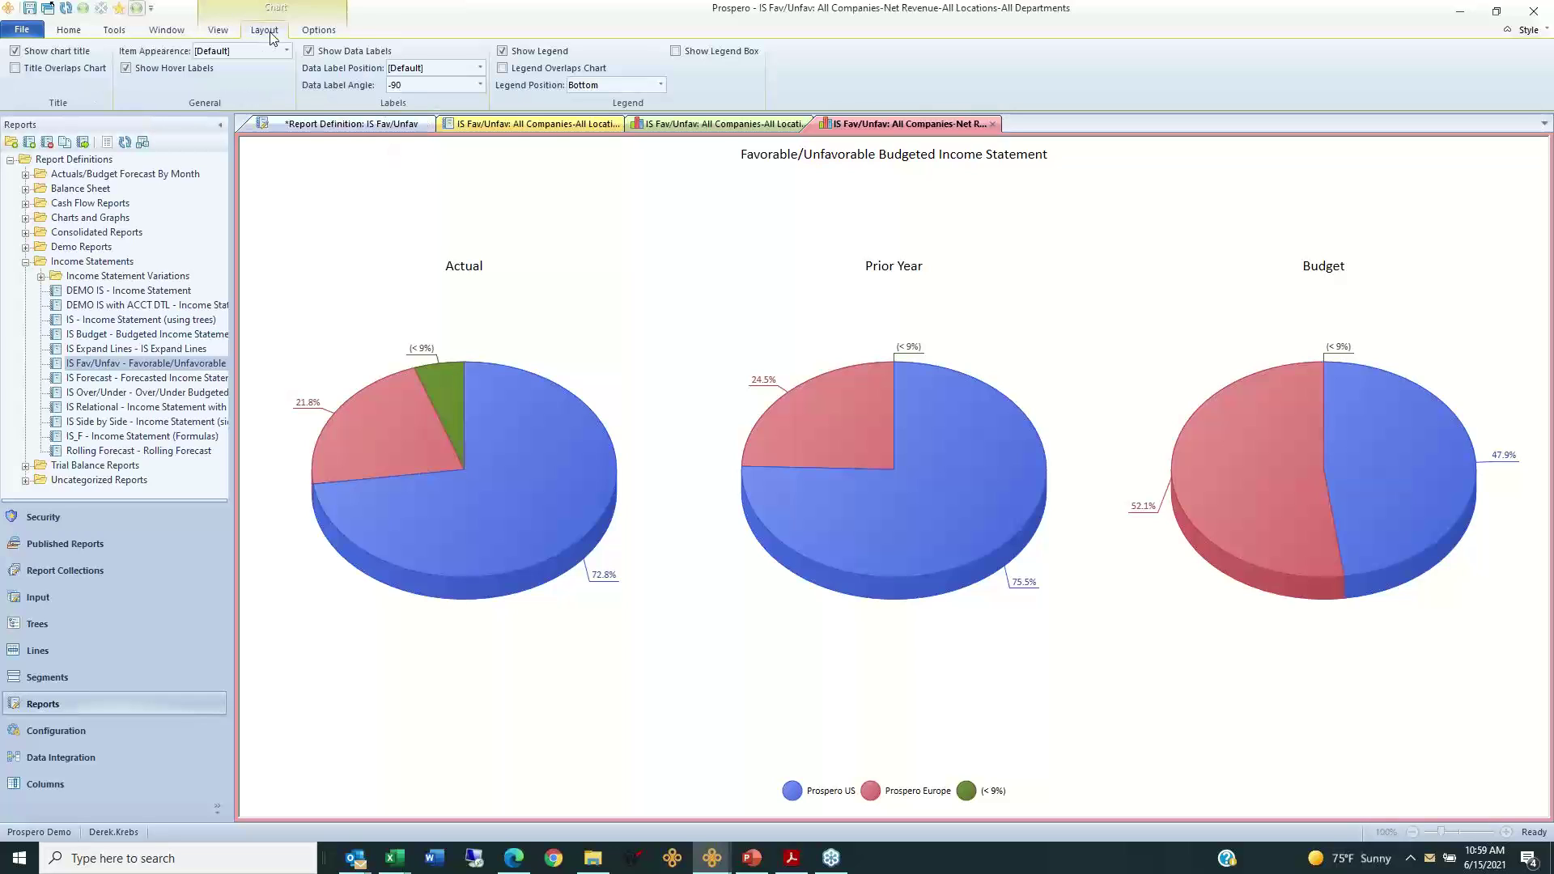
{"action": "left_click", "coordinate": [220, 31]}
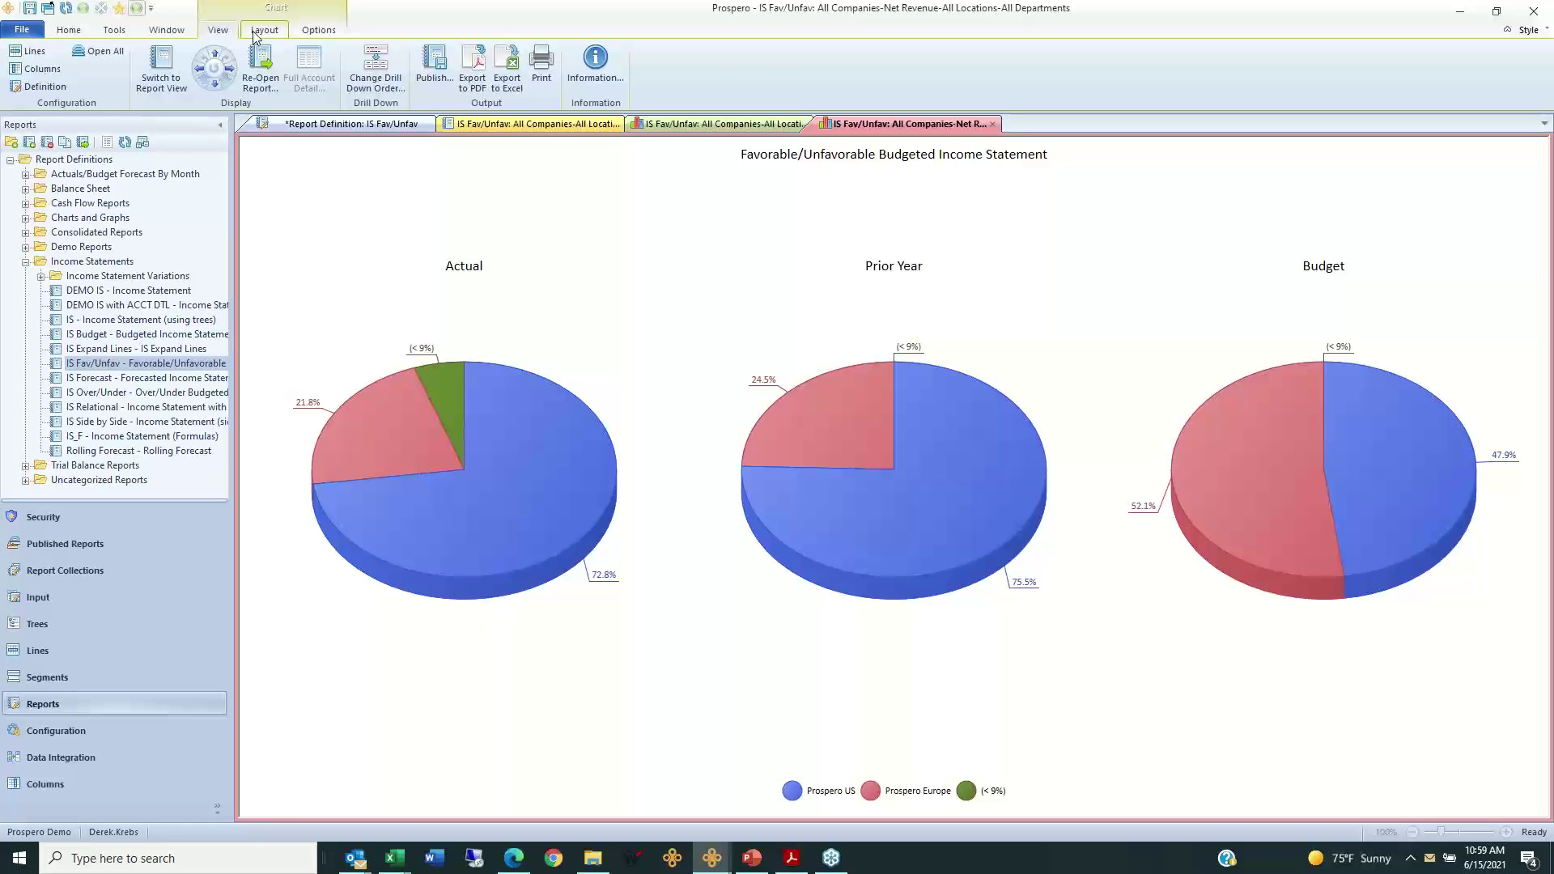
{"action": "left_click", "coordinate": [261, 32]}
{"action": "left_click", "coordinate": [319, 30]}
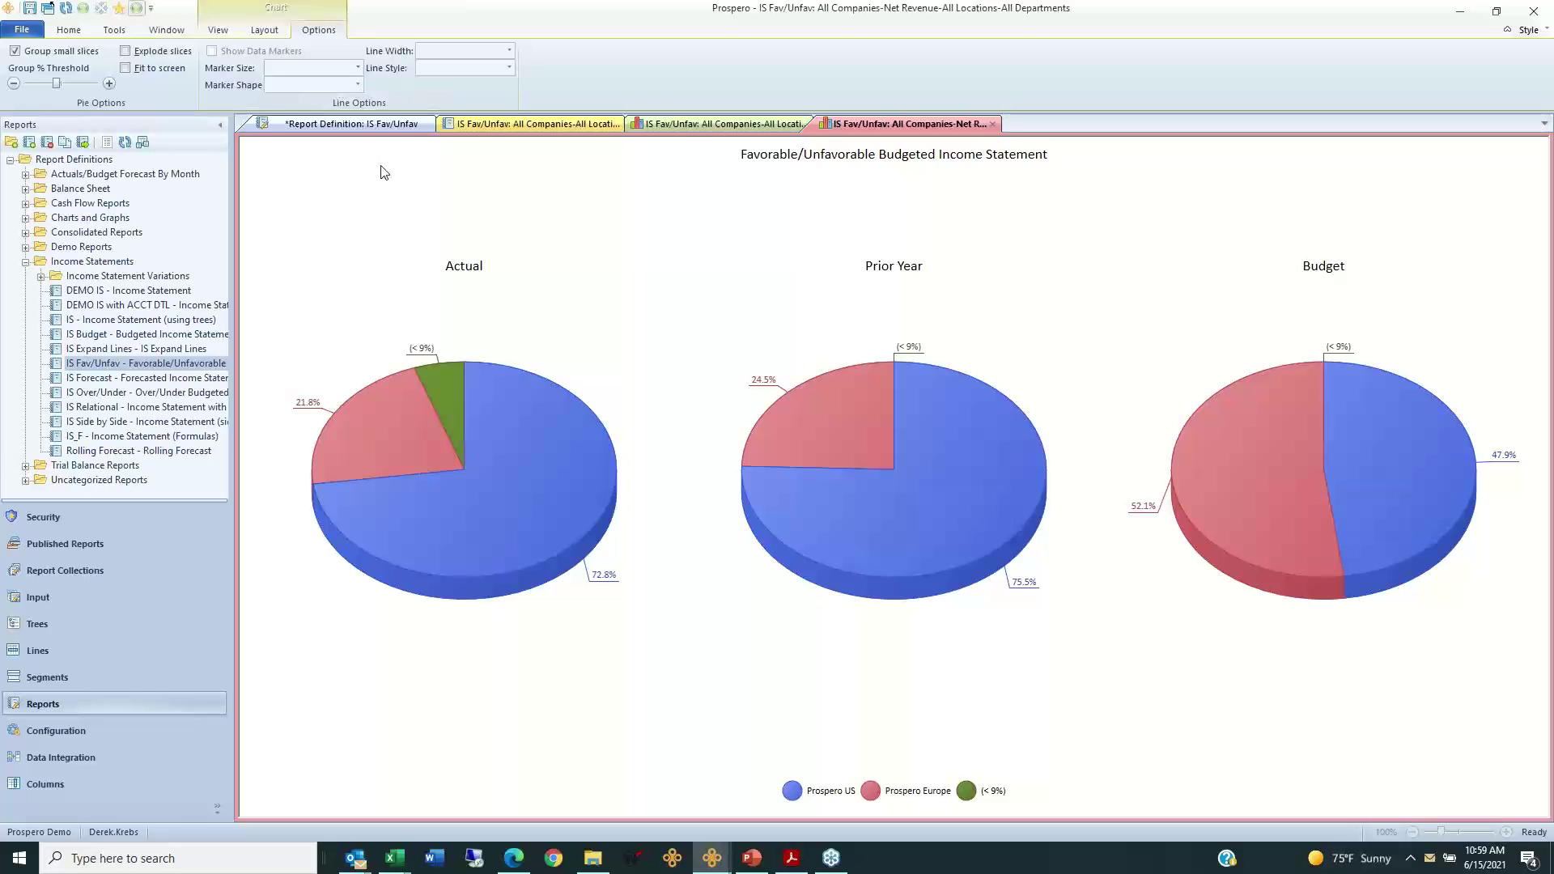
{"action": "left_click", "coordinate": [356, 123]}
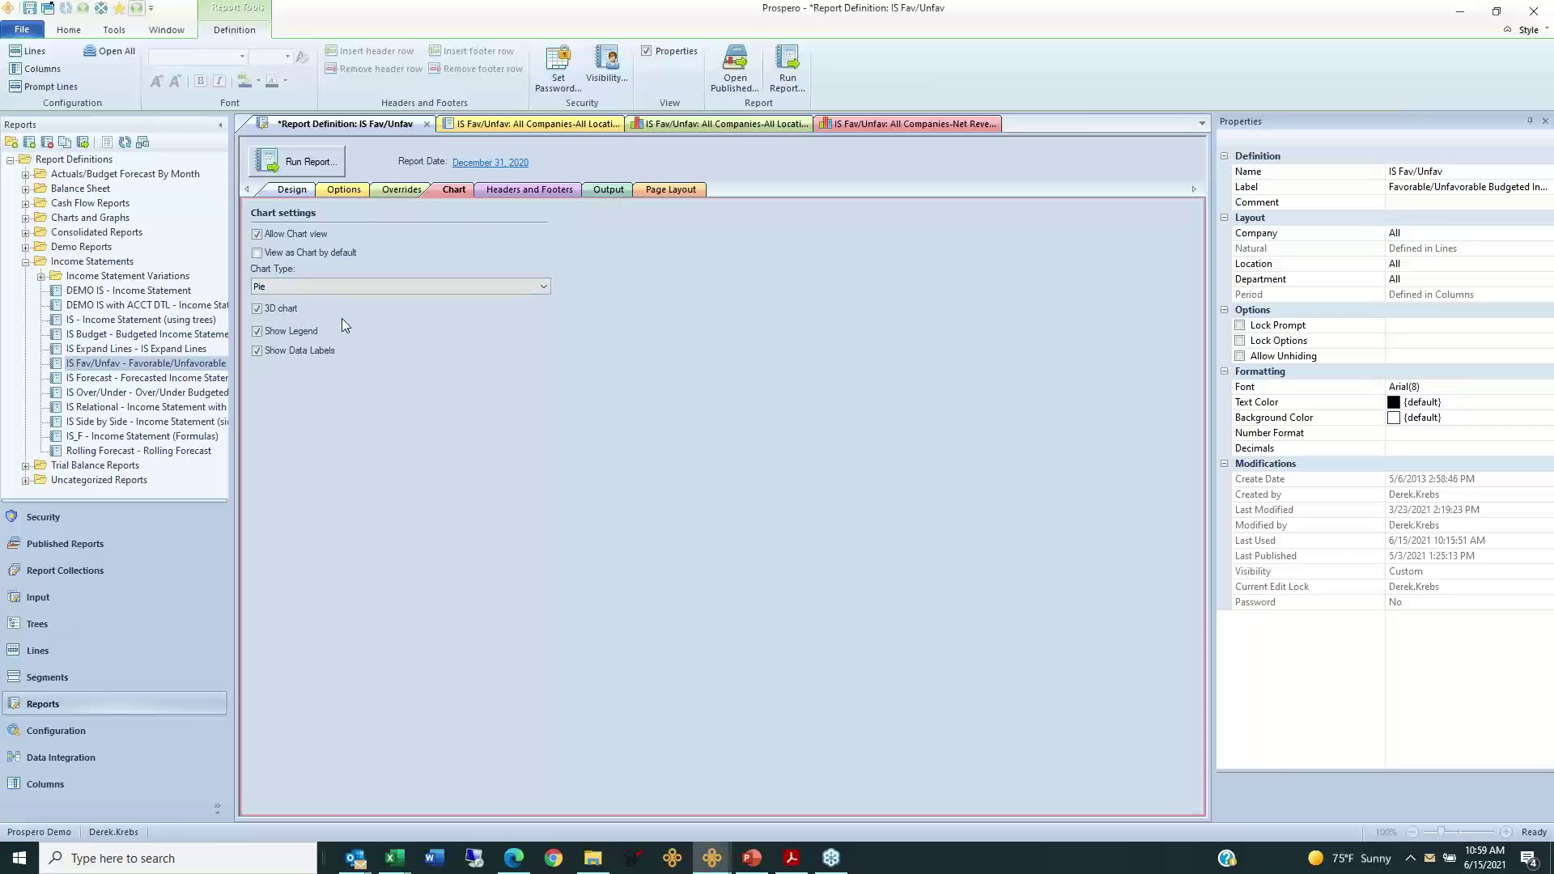
{"action": "left_click", "coordinate": [843, 125]}
{"action": "mouse_move", "coordinate": [578, 422]}
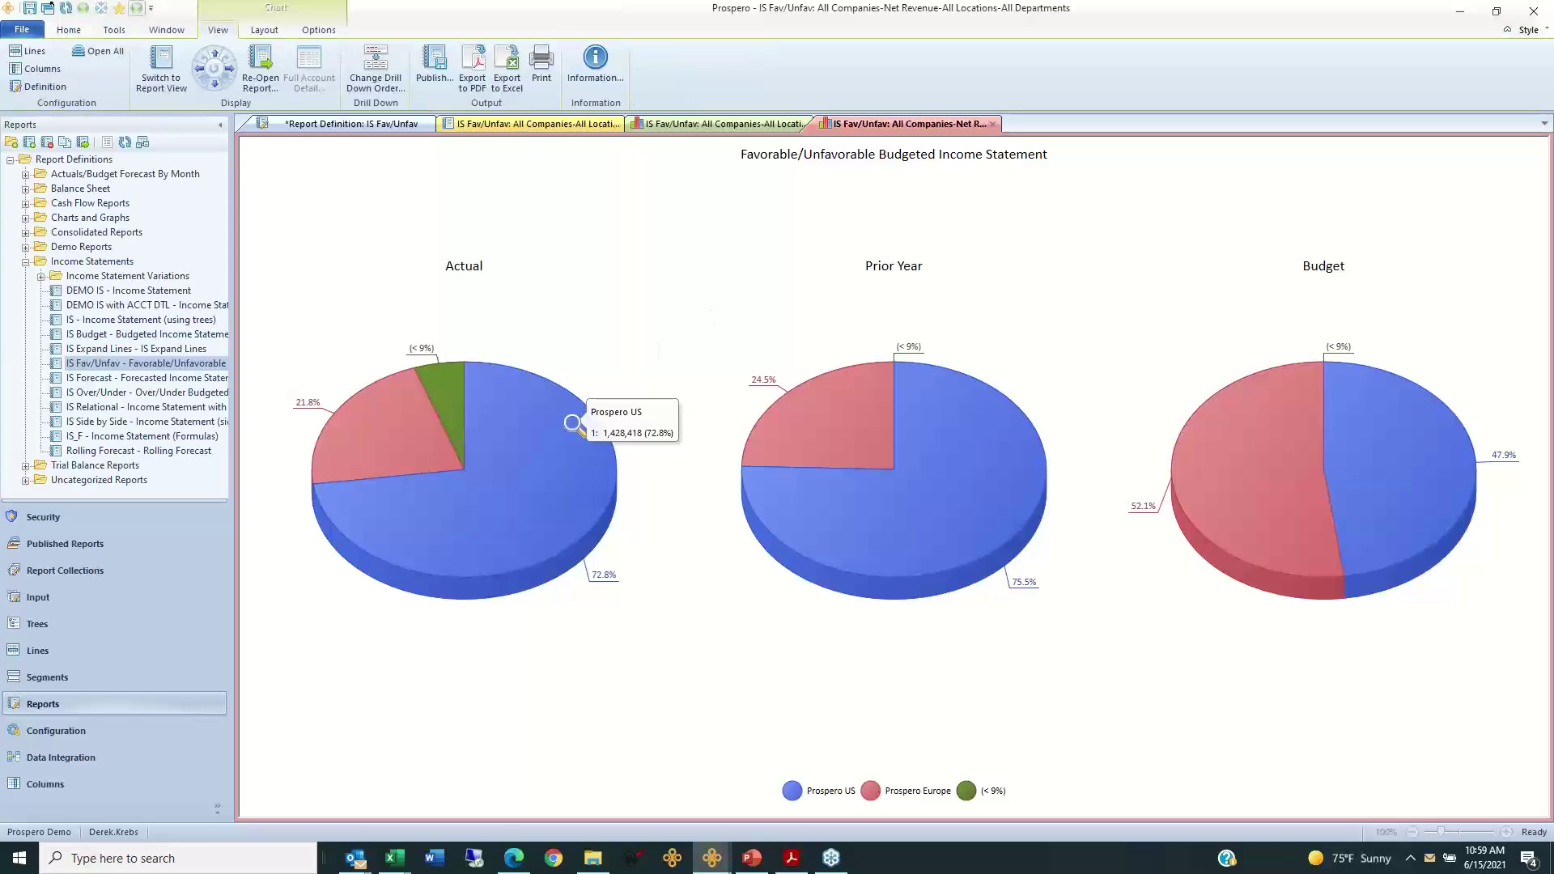
Step: Reopen the Net Revenue drill-down in report view and export it to Excel as dk.xlsx
{"action": "left_click", "coordinate": [993, 125]}
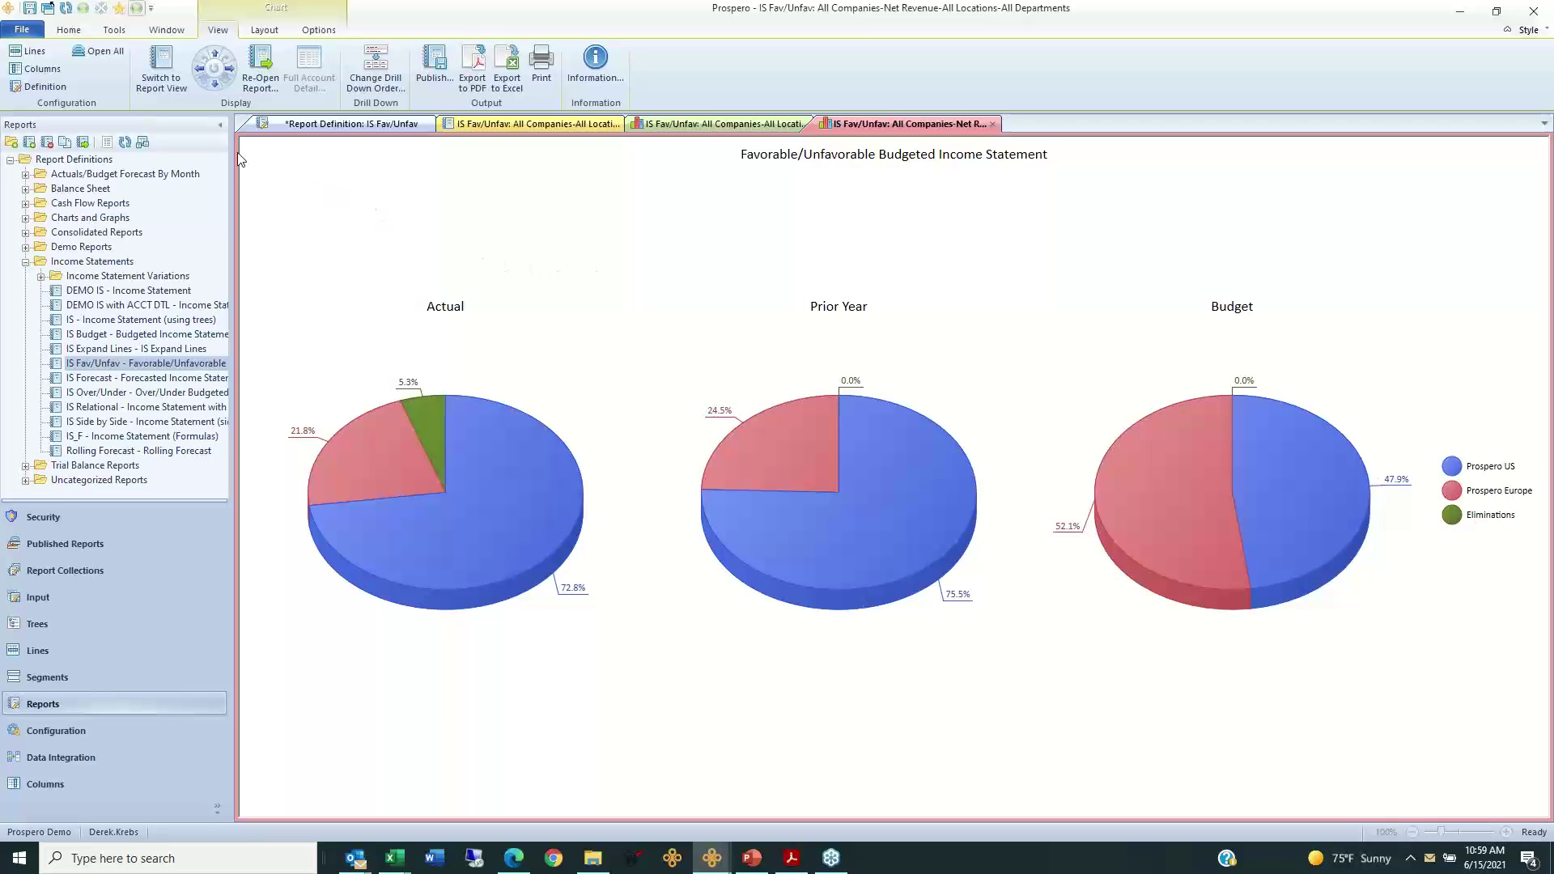
{"action": "left_click", "coordinate": [162, 80]}
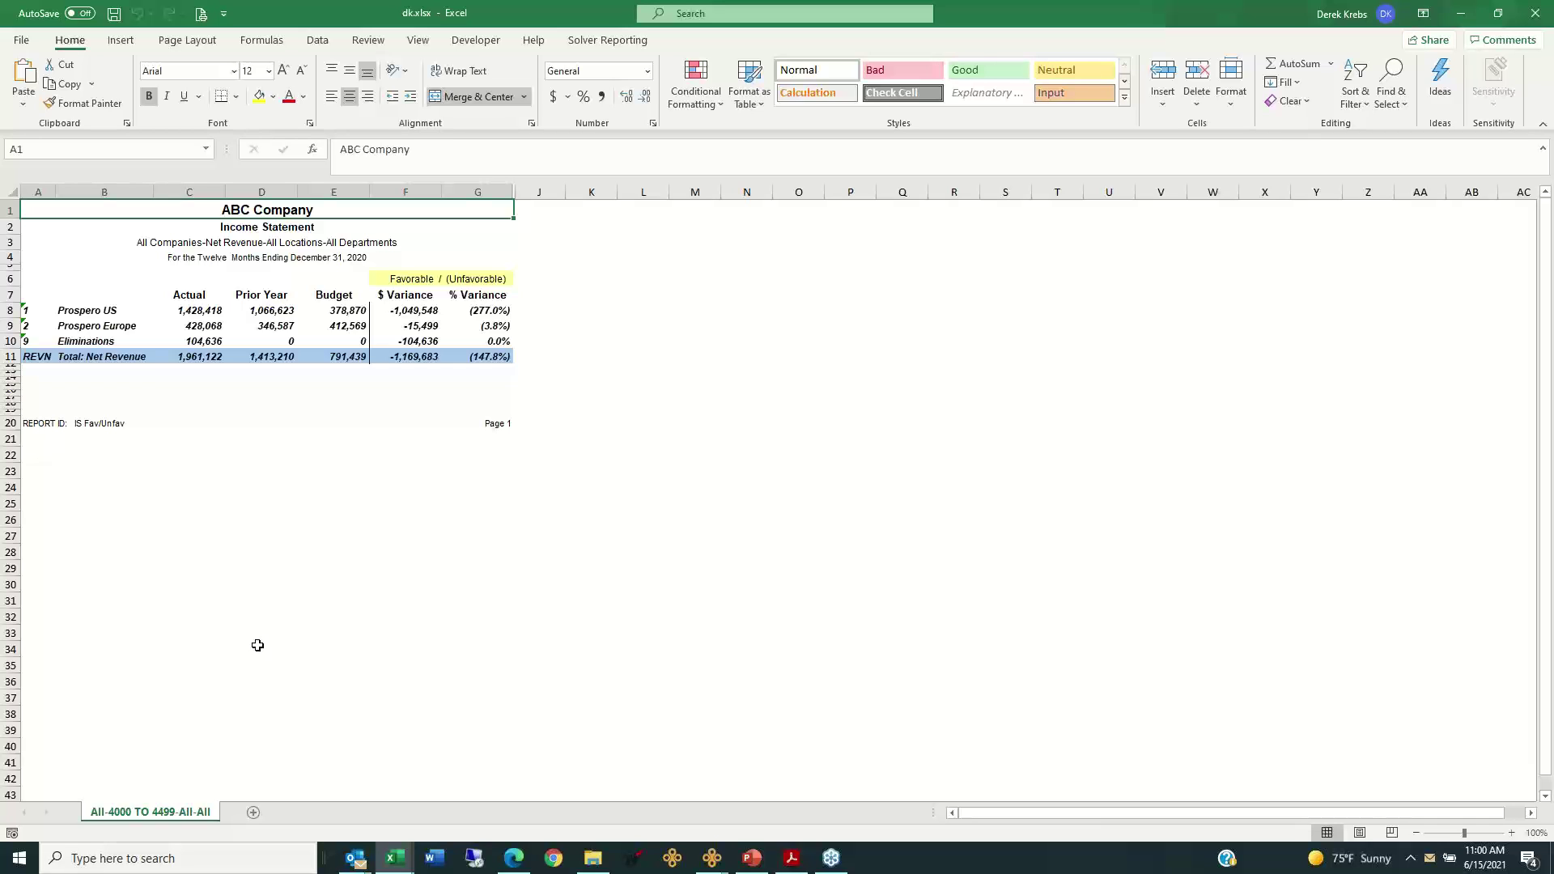
Step: Examine the location sheets of Demo Output to Excel Locations.xlsx, including All Location, 21000 Miami Svc, 31000 SanFran Svc and 41000 Denver Svc
{"action": "left_click", "coordinate": [396, 857]}
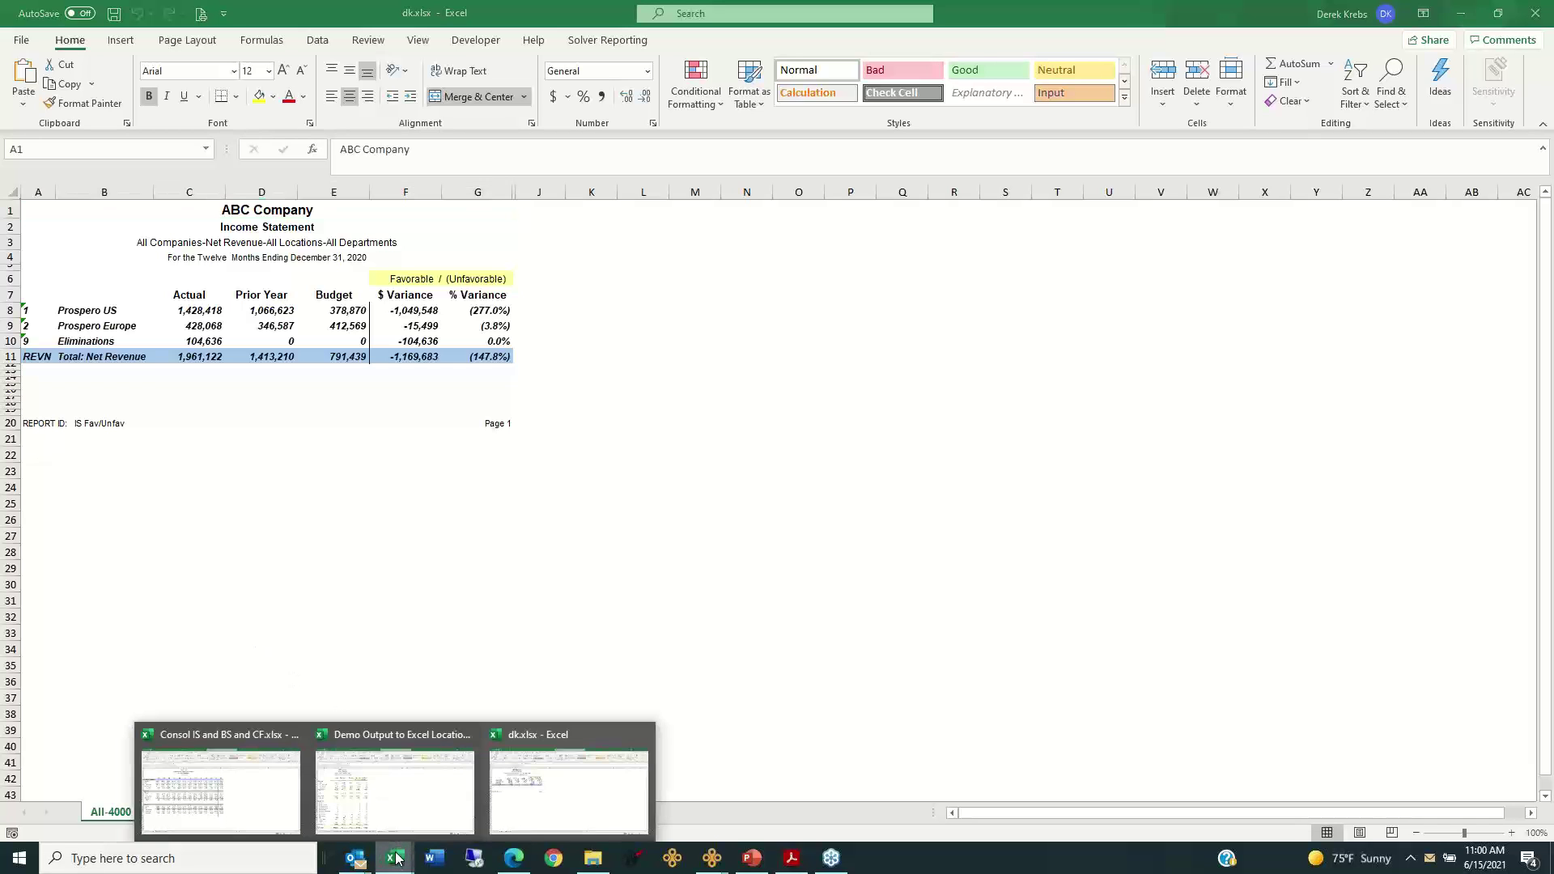
{"action": "left_click", "coordinate": [391, 819]}
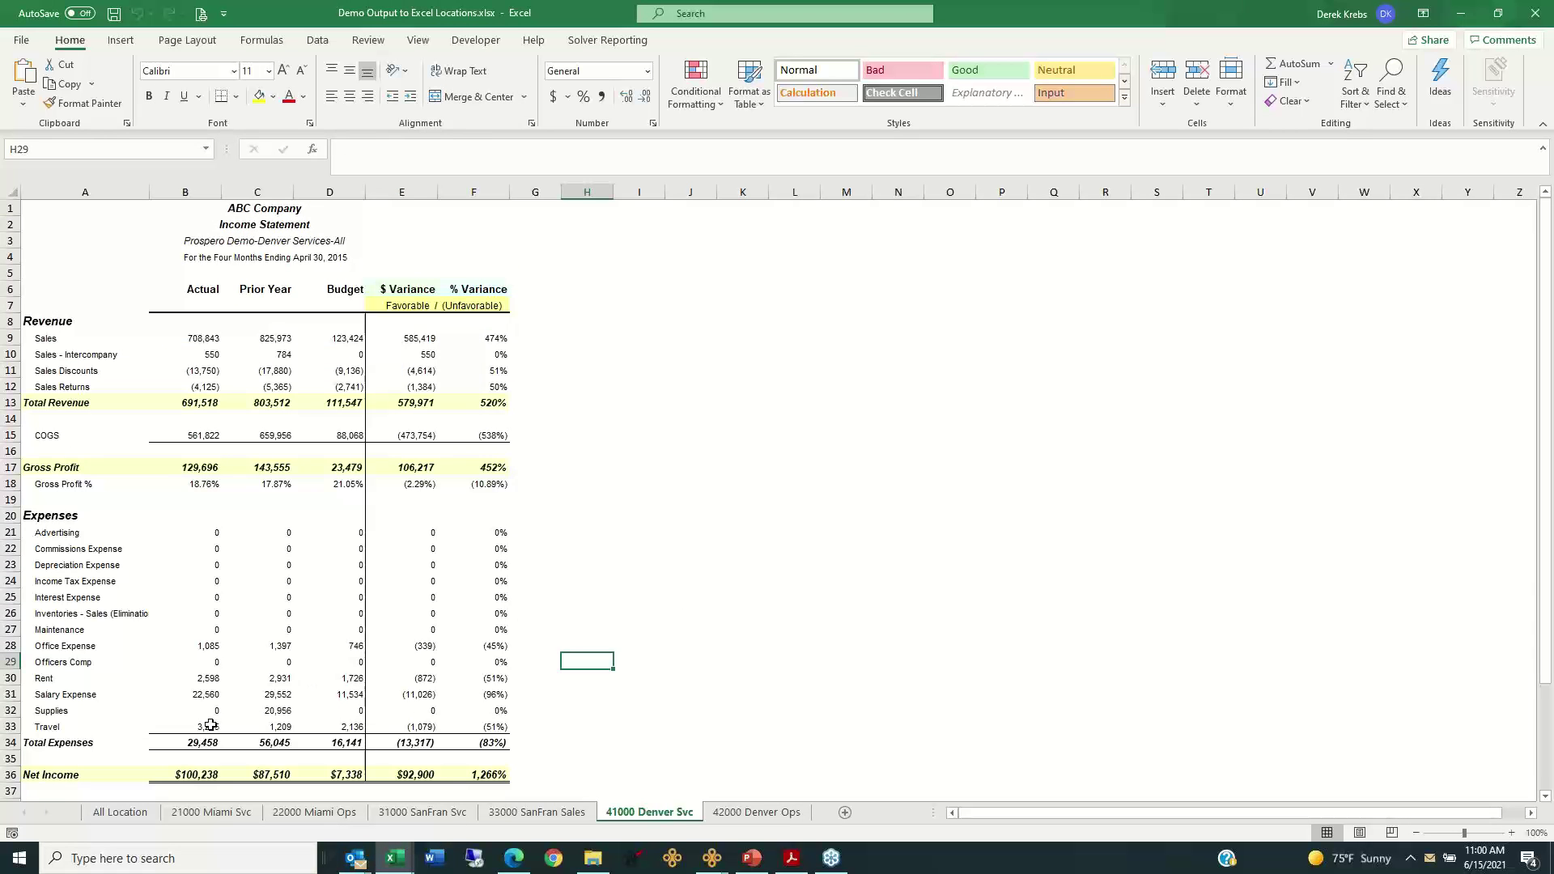
{"action": "left_click", "coordinate": [121, 813]}
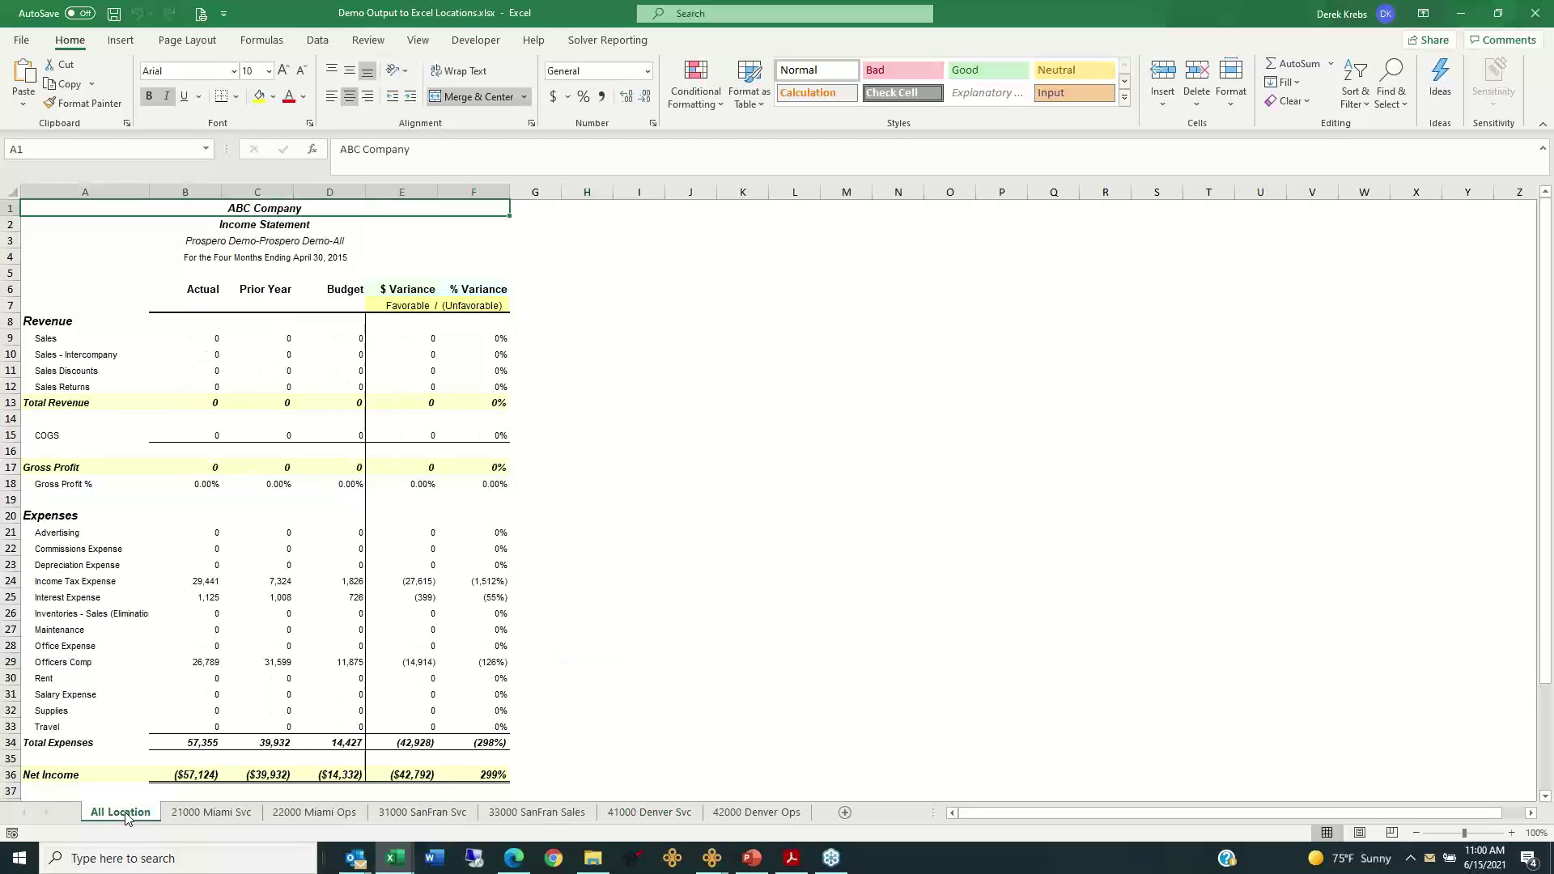
{"action": "left_click", "coordinate": [204, 814]}
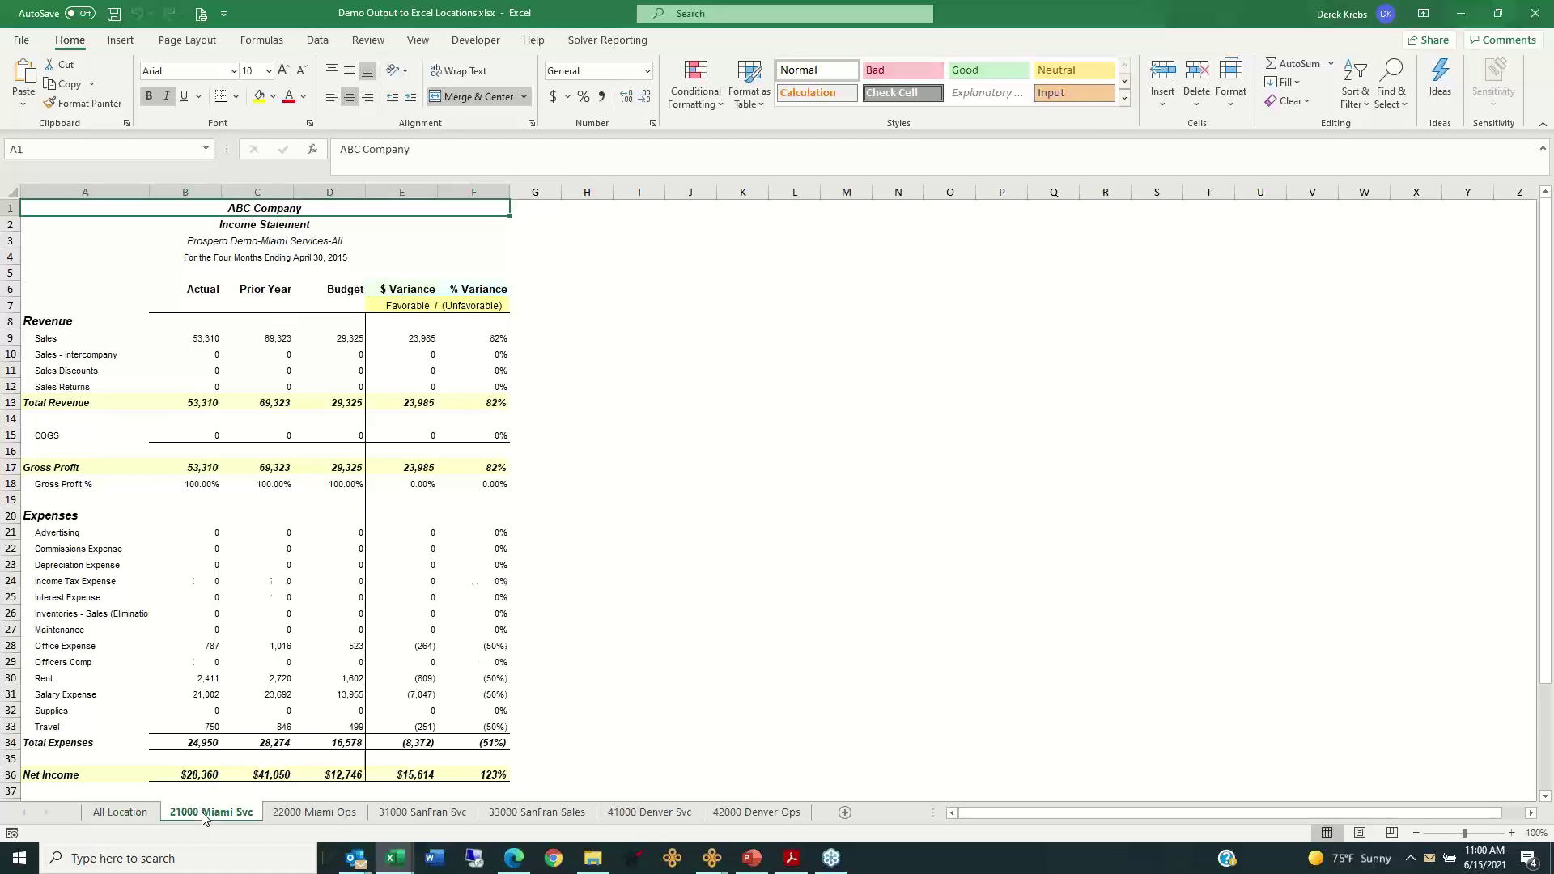
{"action": "left_click", "coordinate": [449, 814]}
{"action": "left_click", "coordinate": [647, 814]}
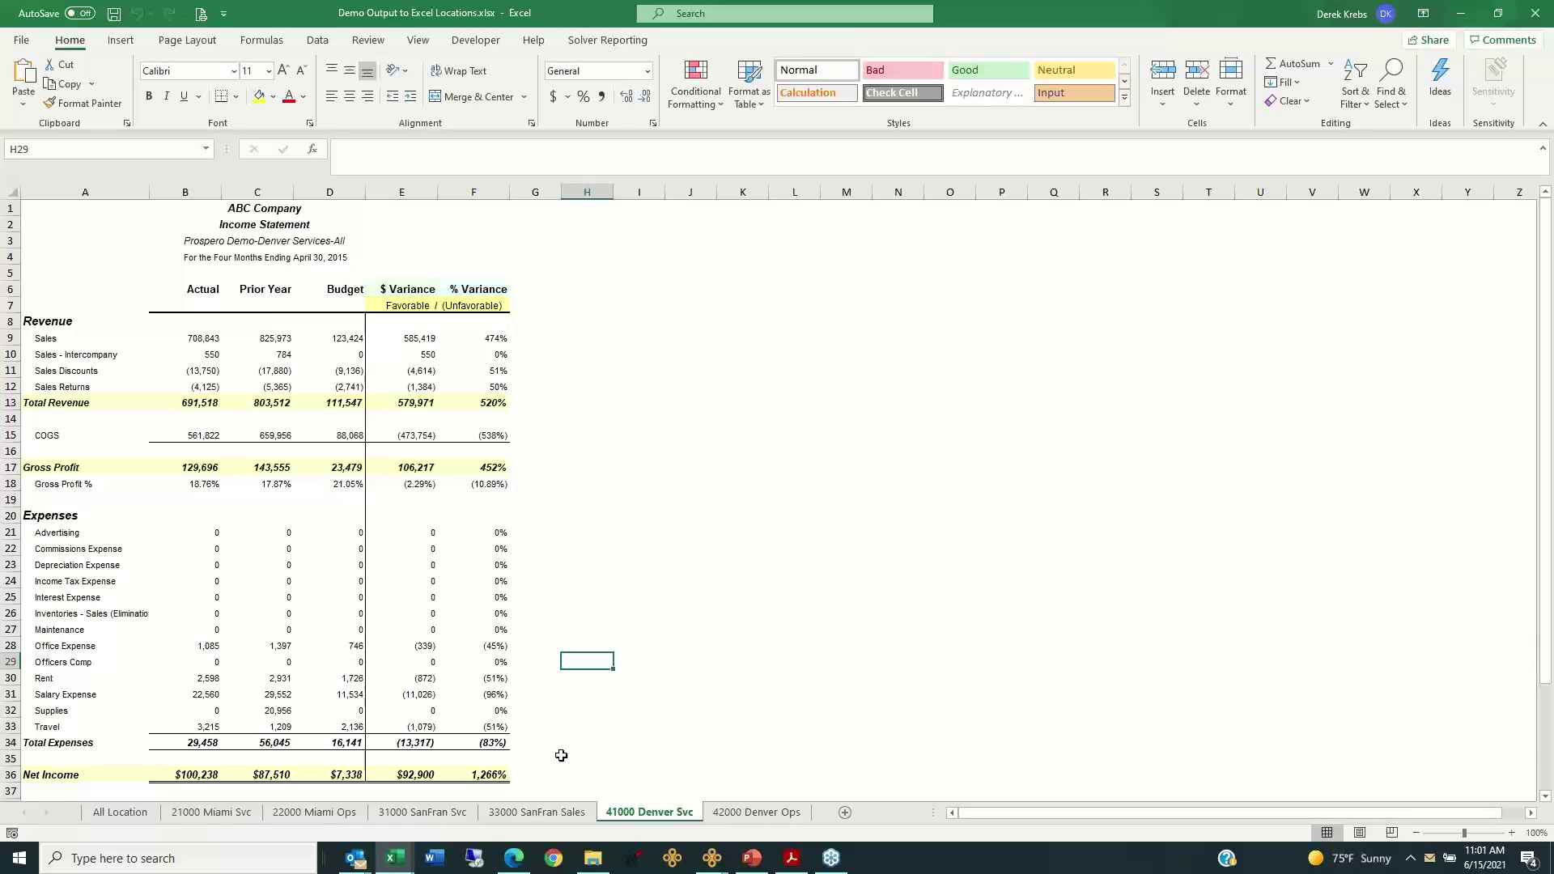
Step: Look through the Inc St, Bal Sheet and Cash Flow sheets of the Consol IS and BS and CF.xlsx workbook
{"action": "mouse_move", "coordinate": [391, 860]}
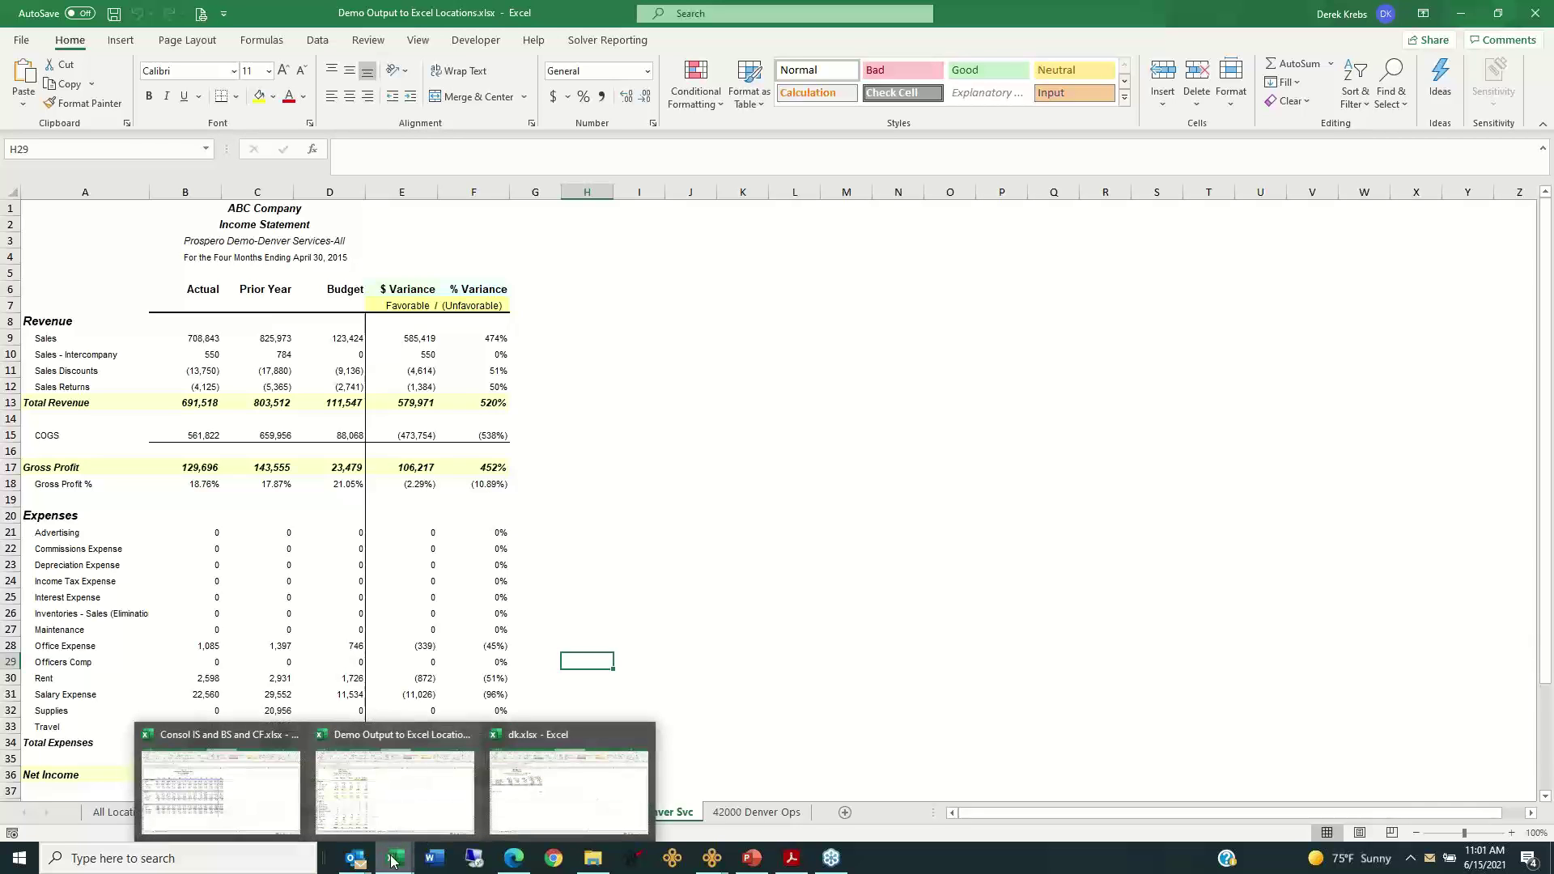
{"action": "left_click", "coordinate": [280, 816]}
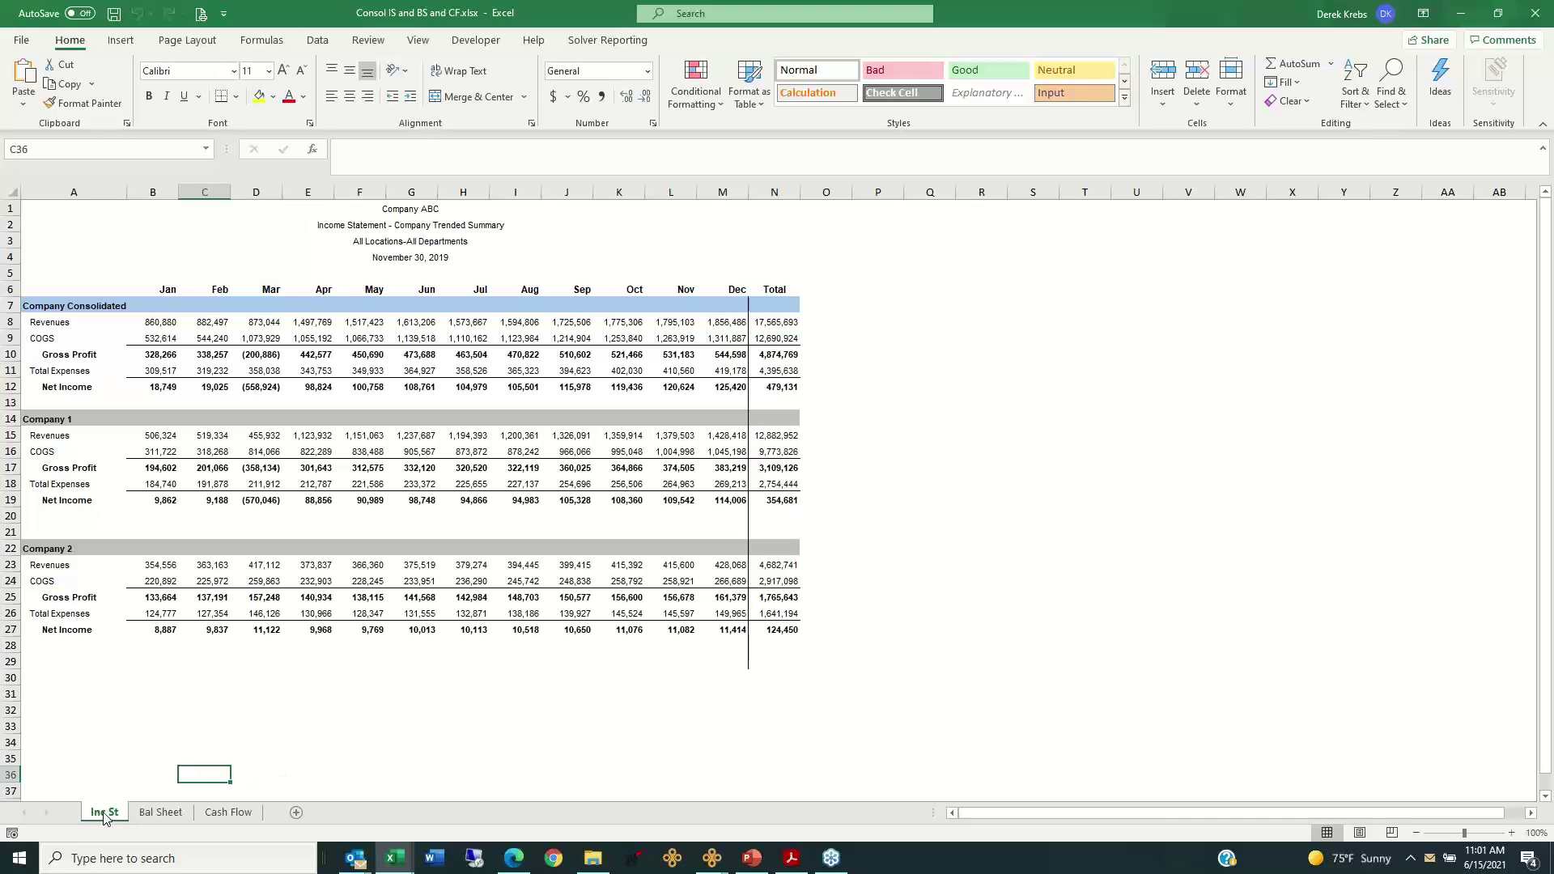
{"action": "left_click", "coordinate": [146, 814]}
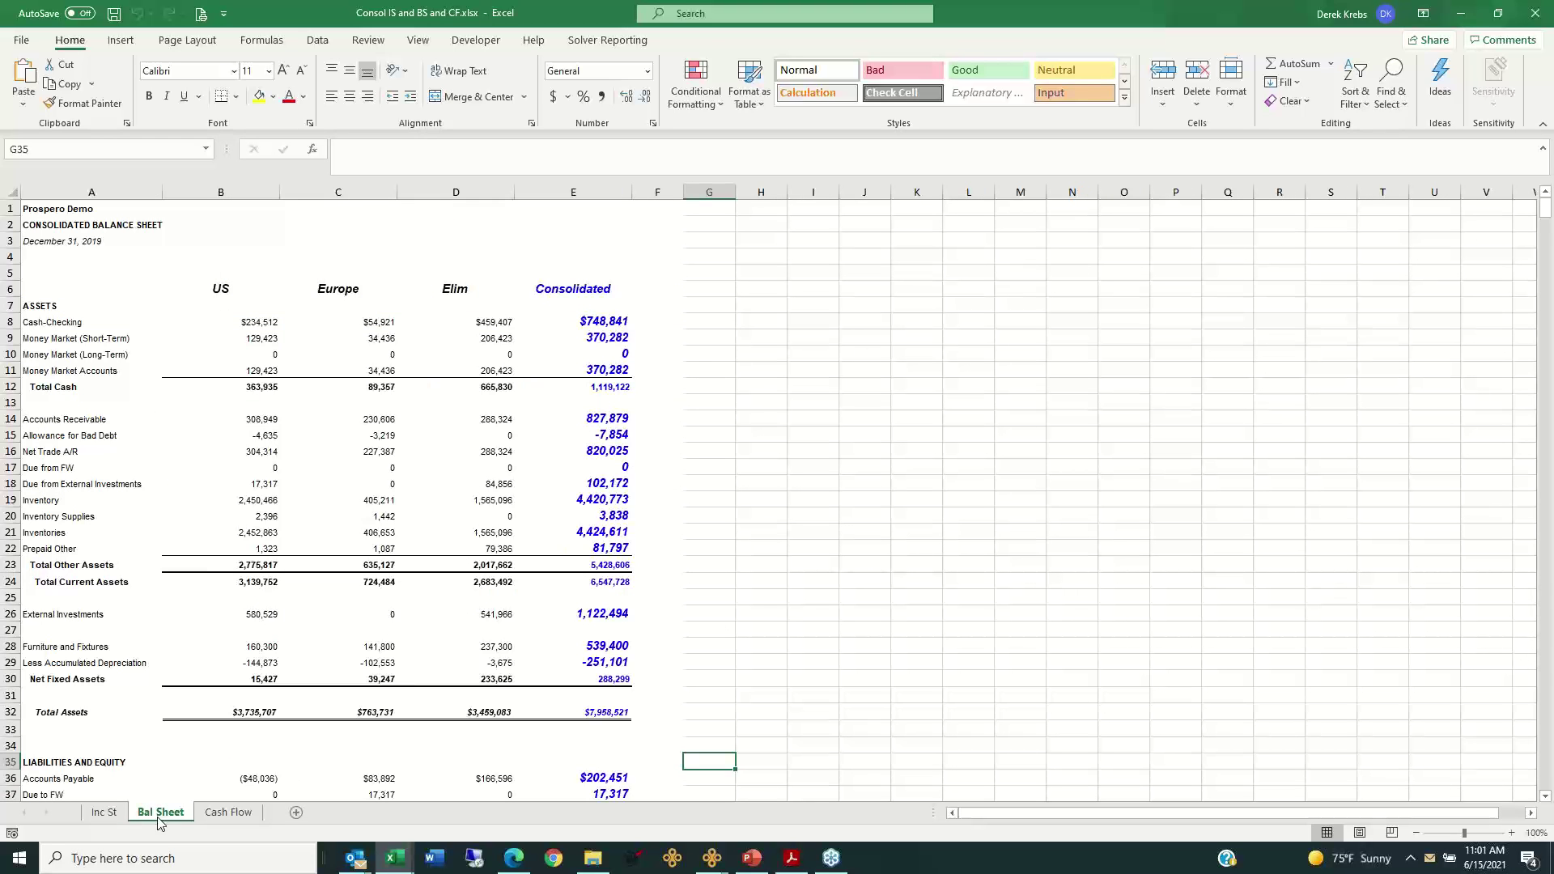
{"action": "left_click", "coordinate": [228, 813]}
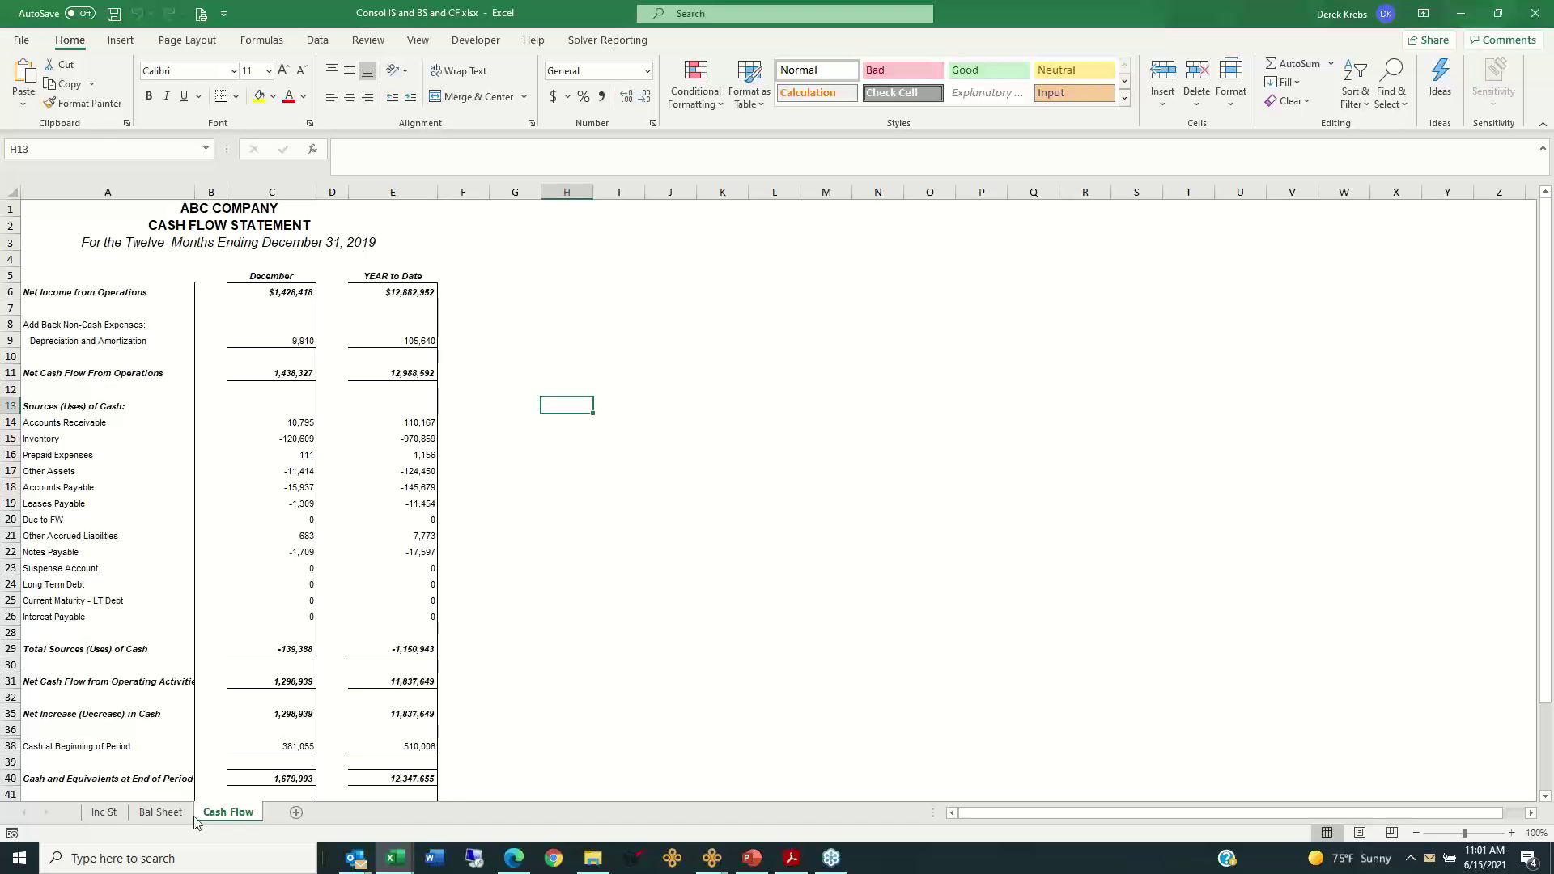
{"action": "left_click", "coordinate": [160, 813]}
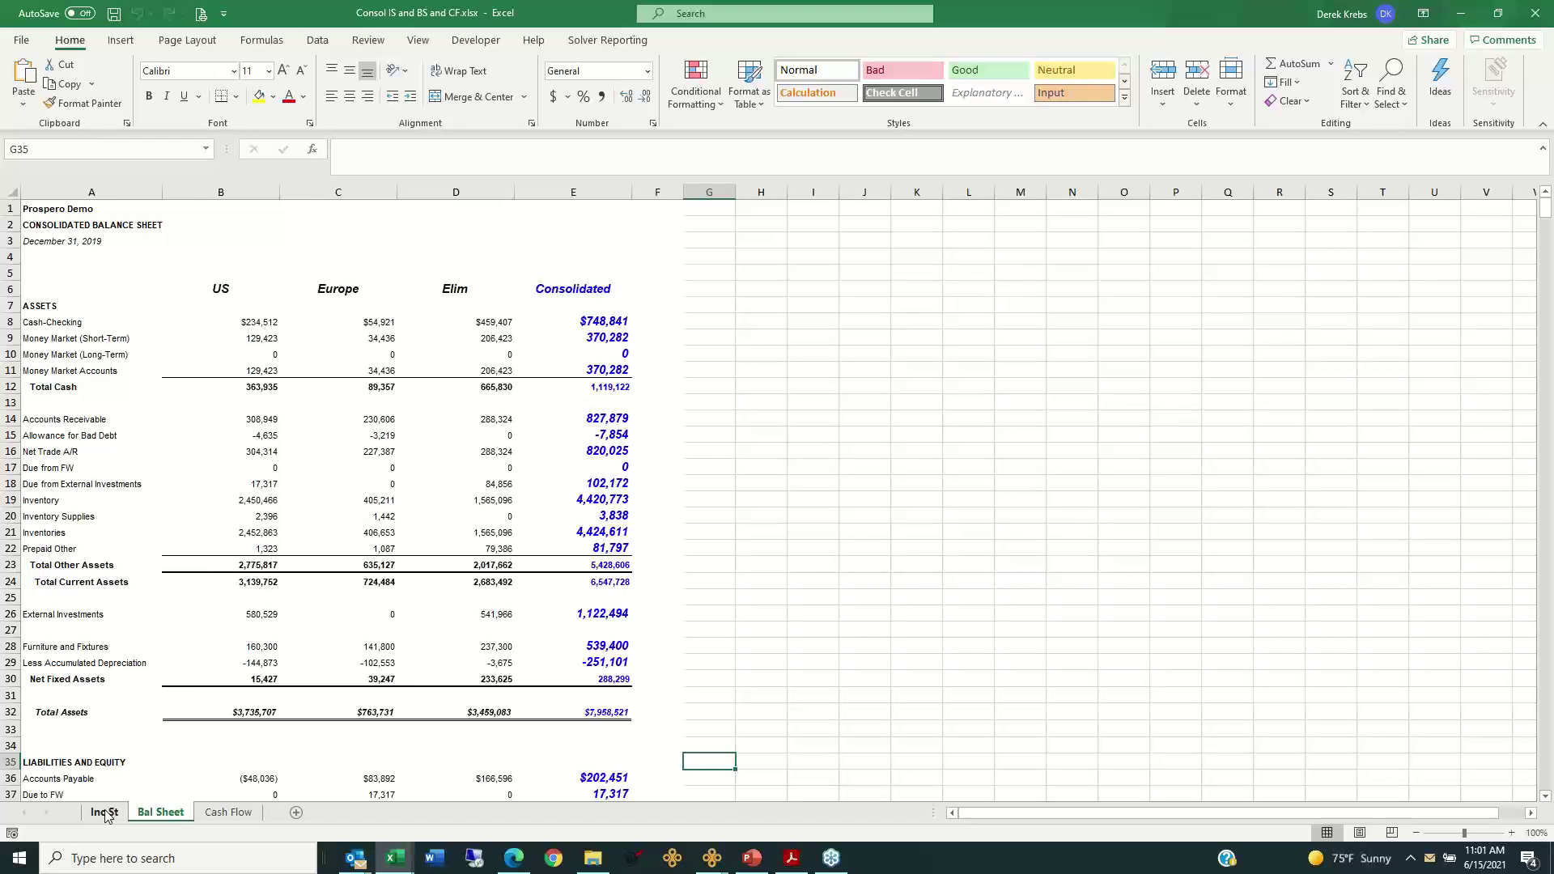
{"action": "left_click", "coordinate": [104, 813]}
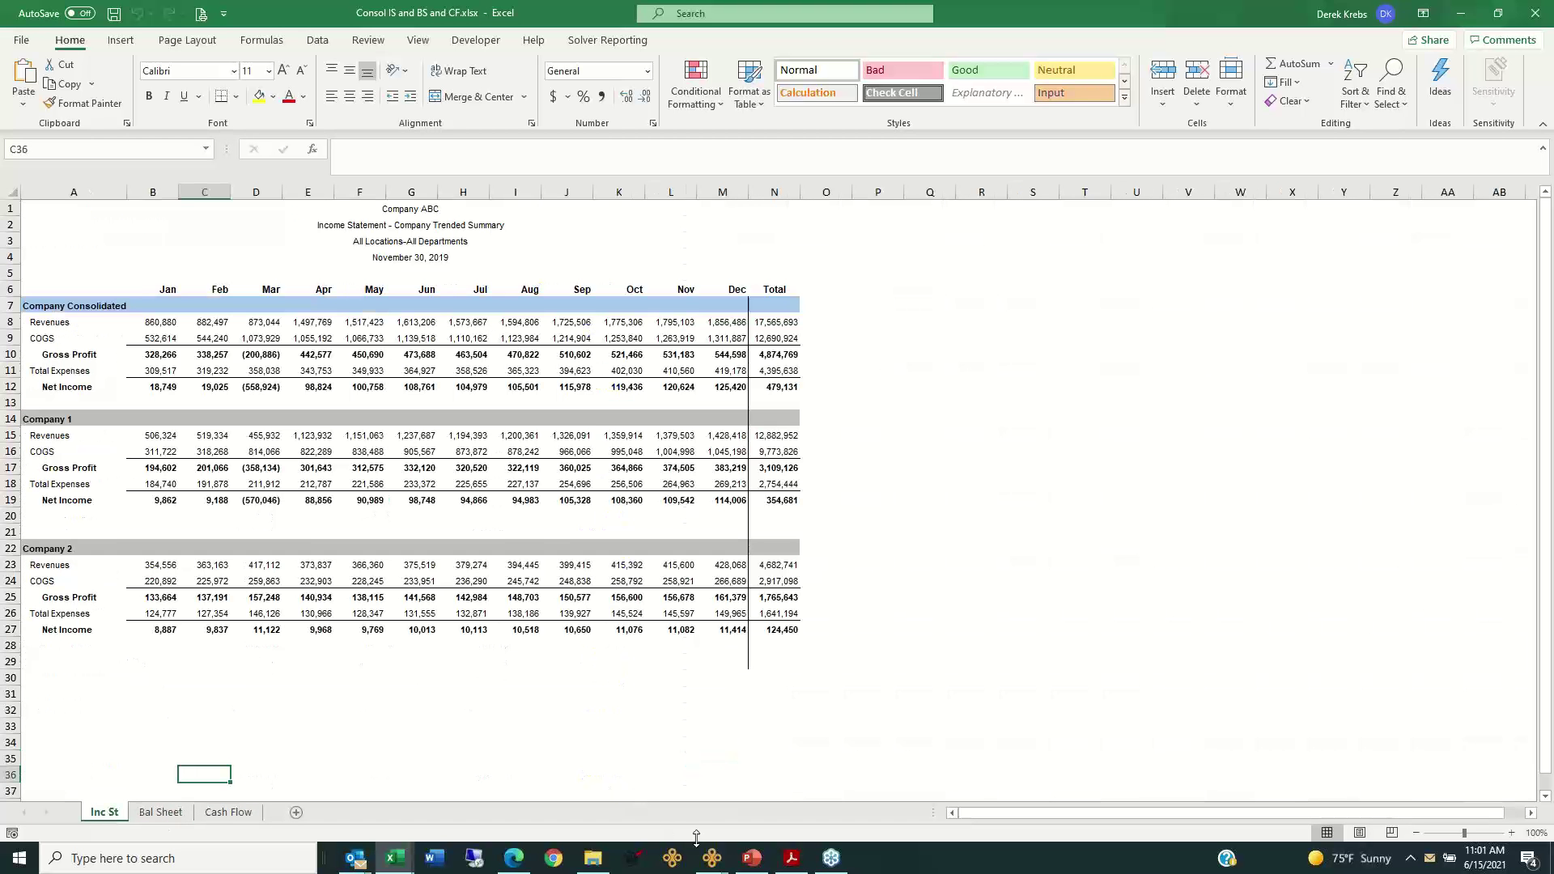
Step: Switch back to Prospero and open the IS Fav/Unfav report definition
{"action": "mouse_move", "coordinate": [712, 856]}
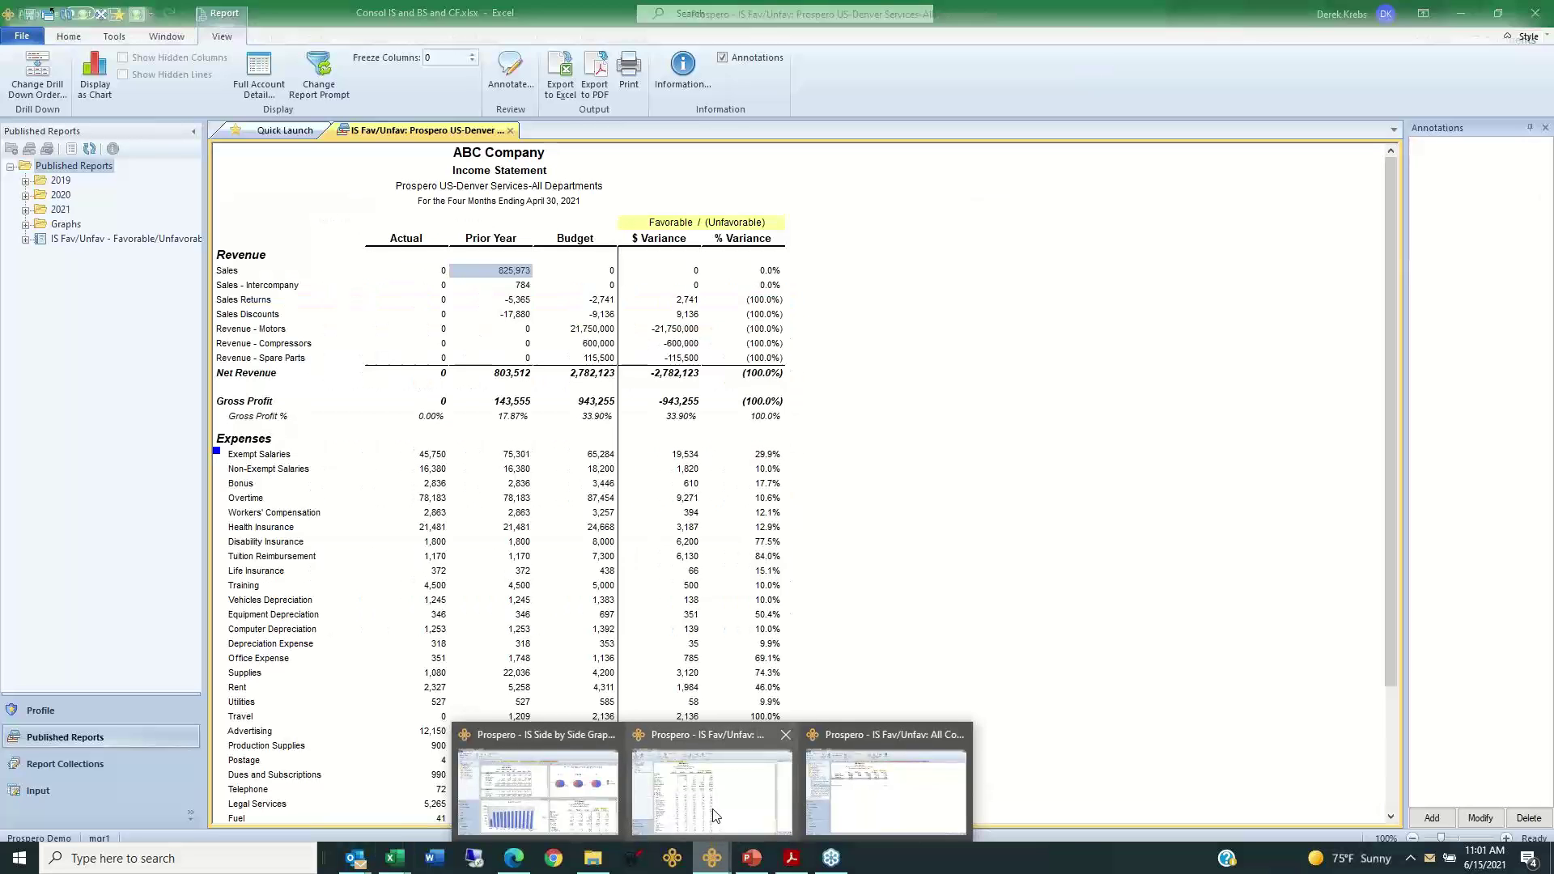
{"action": "left_click", "coordinate": [829, 797]}
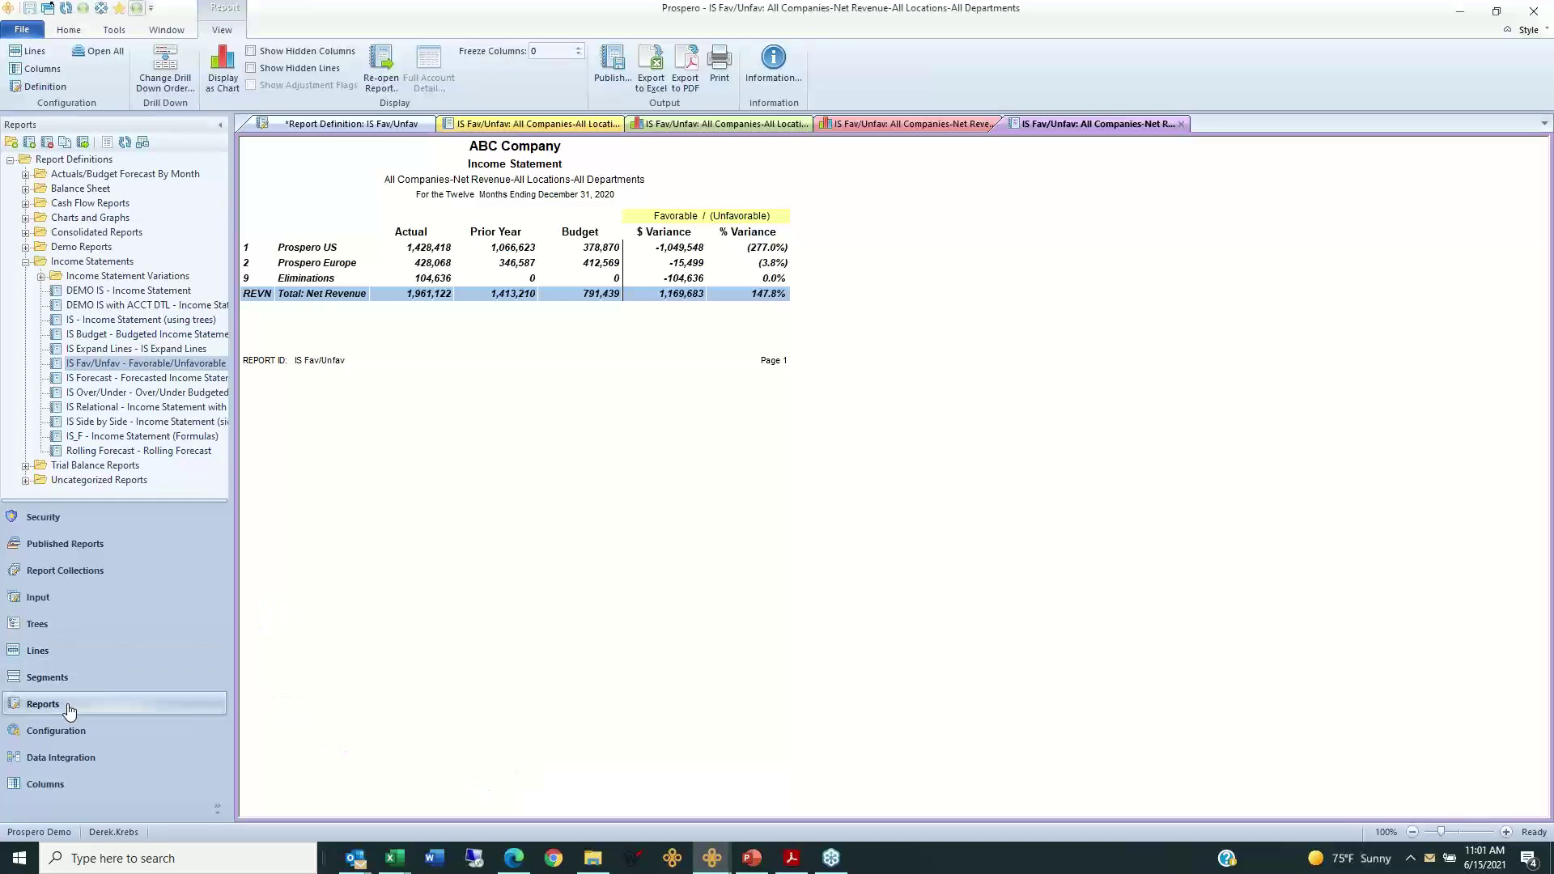
{"action": "double_click", "coordinate": [138, 364]}
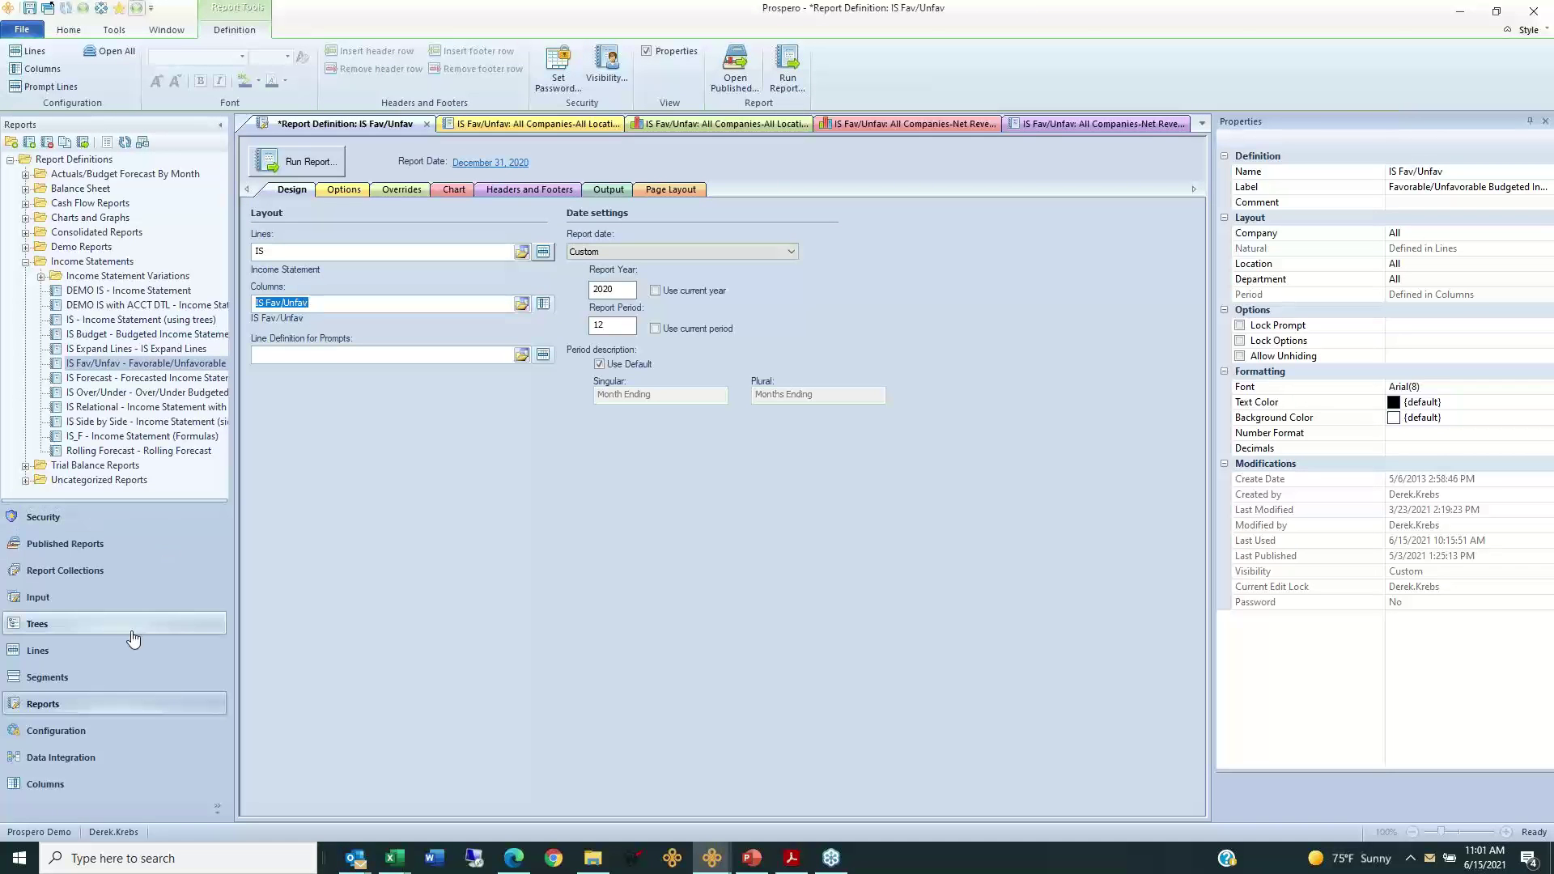
Step: Open the Graphs report collection and go through its first three included reports
{"action": "left_click", "coordinate": [84, 580]}
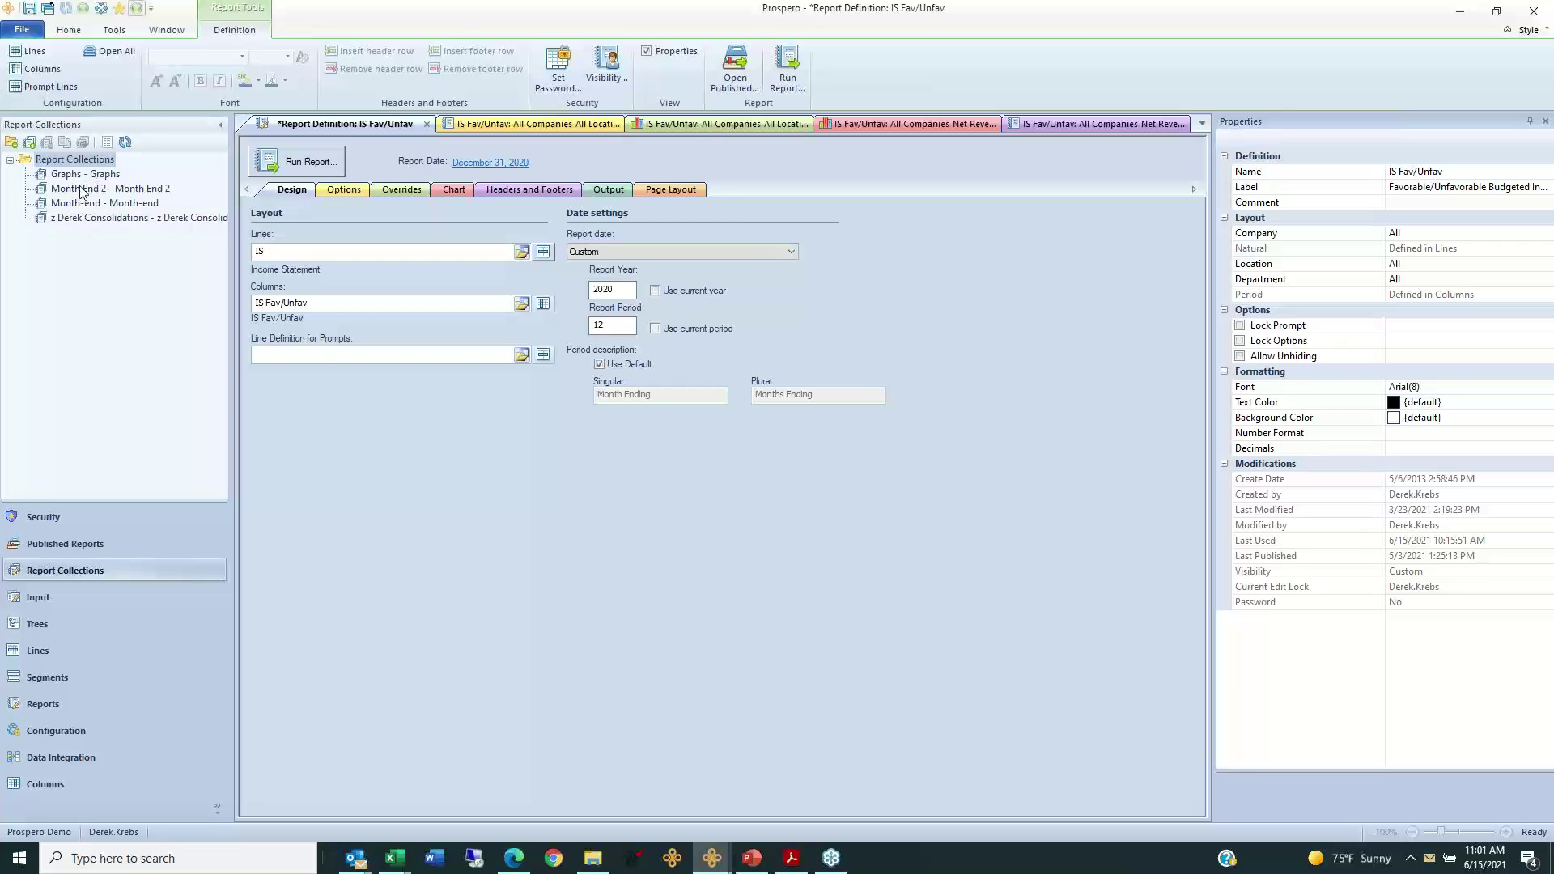
{"action": "left_click", "coordinate": [81, 175]}
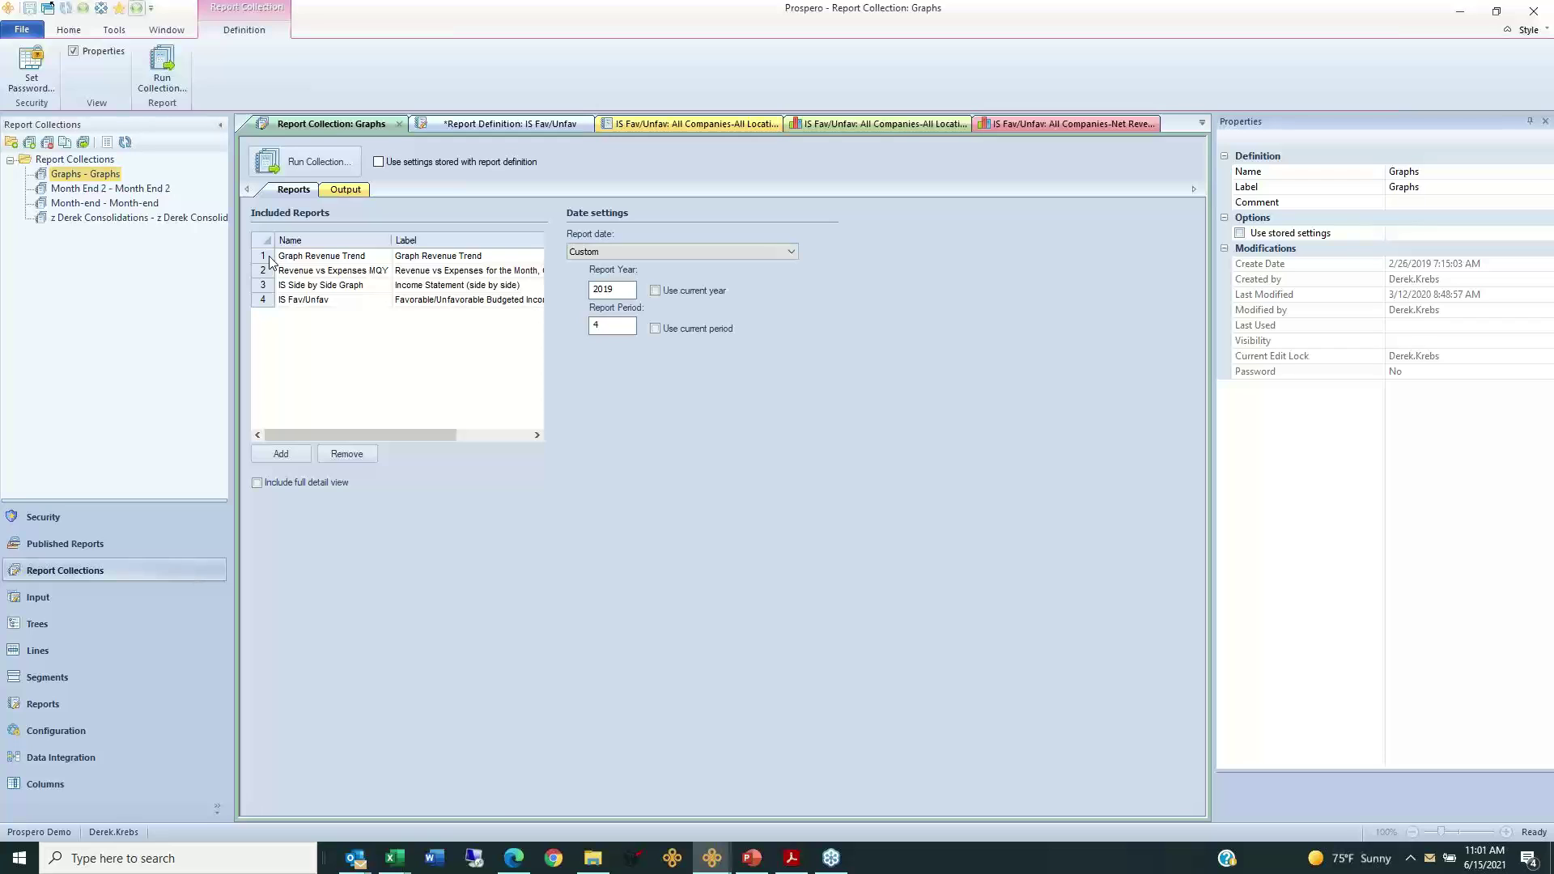
{"action": "left_click", "coordinate": [270, 259]}
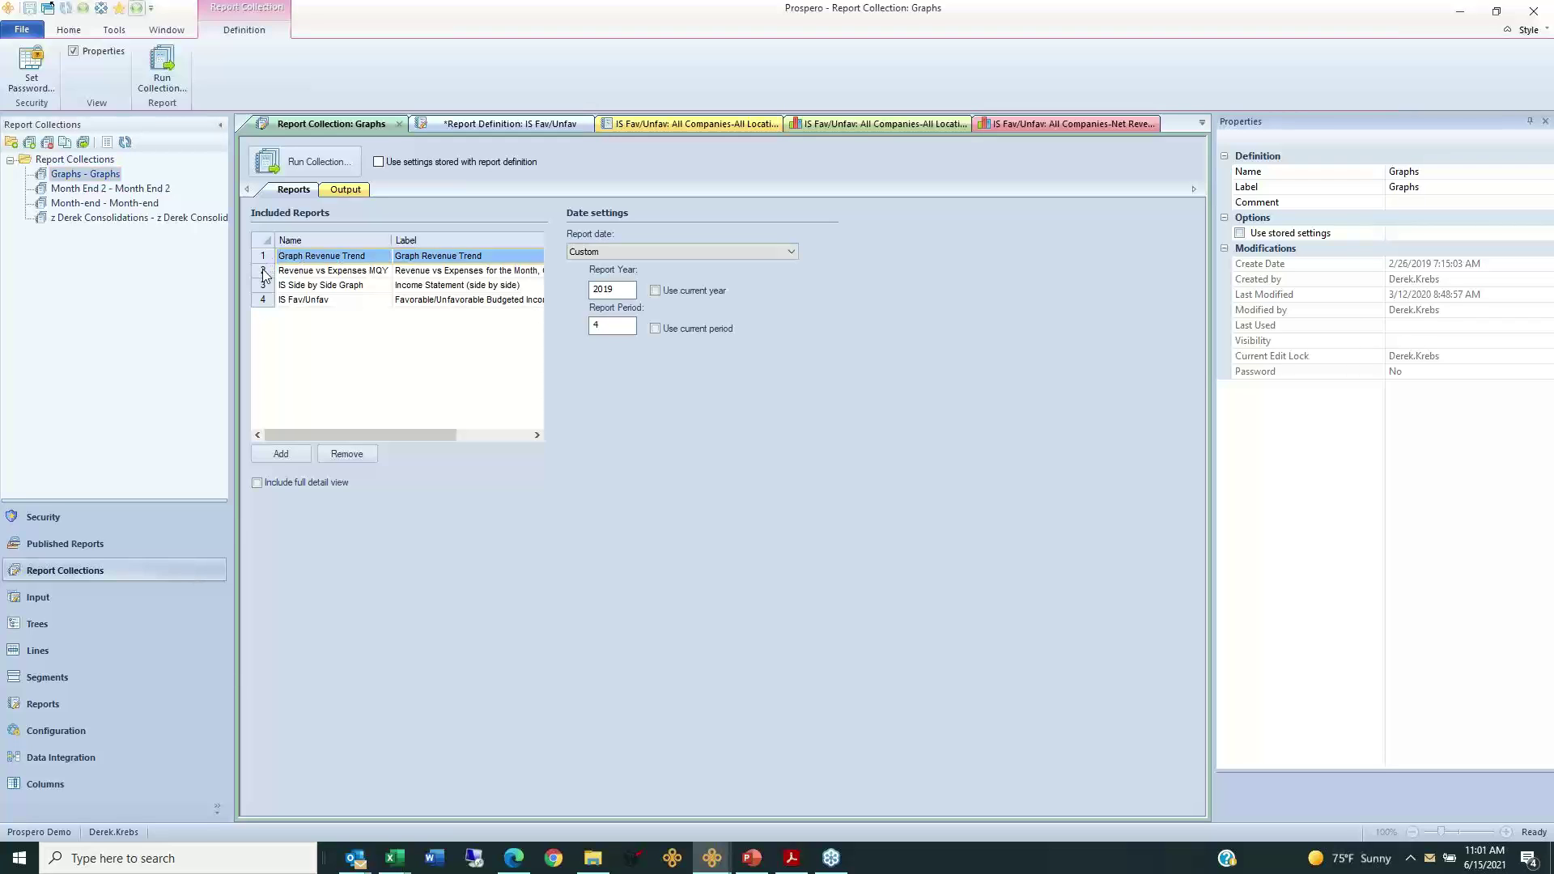
{"action": "left_click", "coordinate": [264, 272]}
{"action": "left_click", "coordinate": [265, 288]}
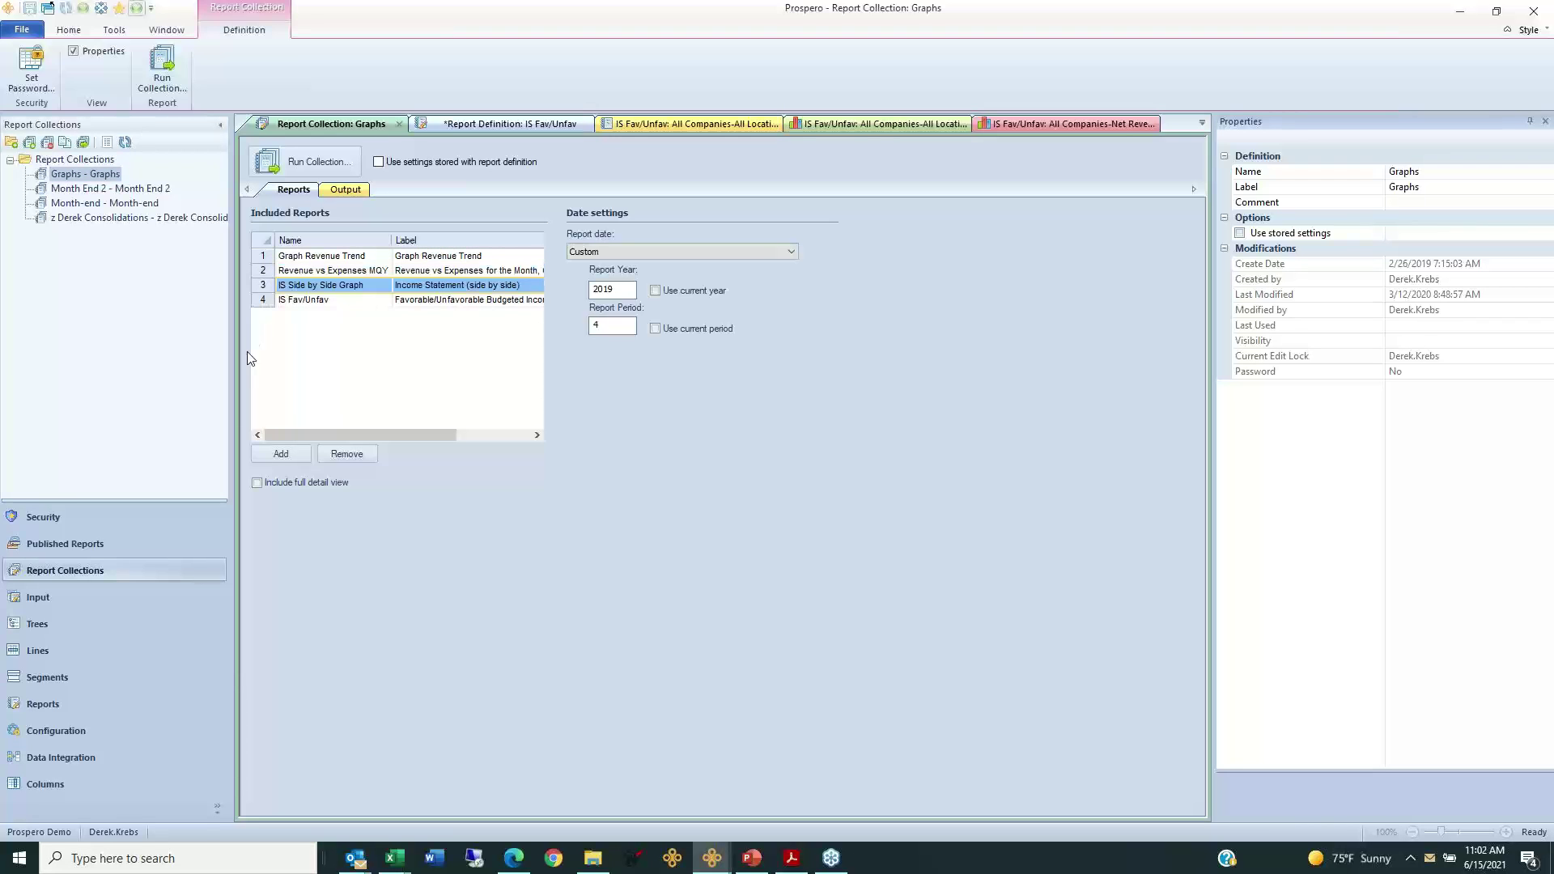
Step: Open the Month-end report collection and browse the reports available to add as a flat list and a selection tree, adding none
{"action": "left_click", "coordinate": [137, 204]}
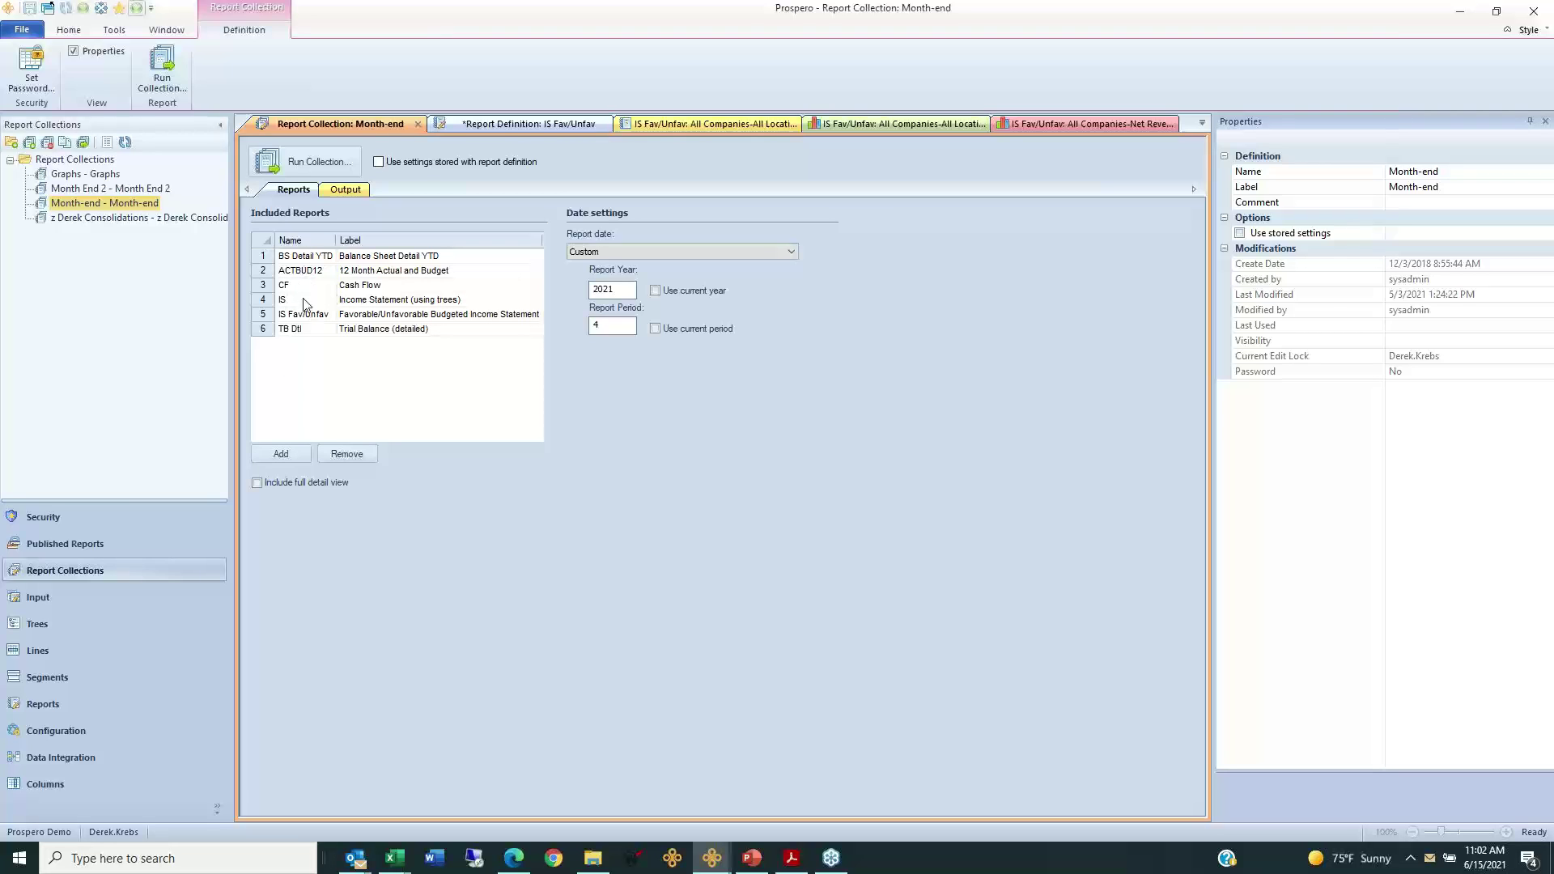
{"action": "left_click", "coordinate": [289, 450]}
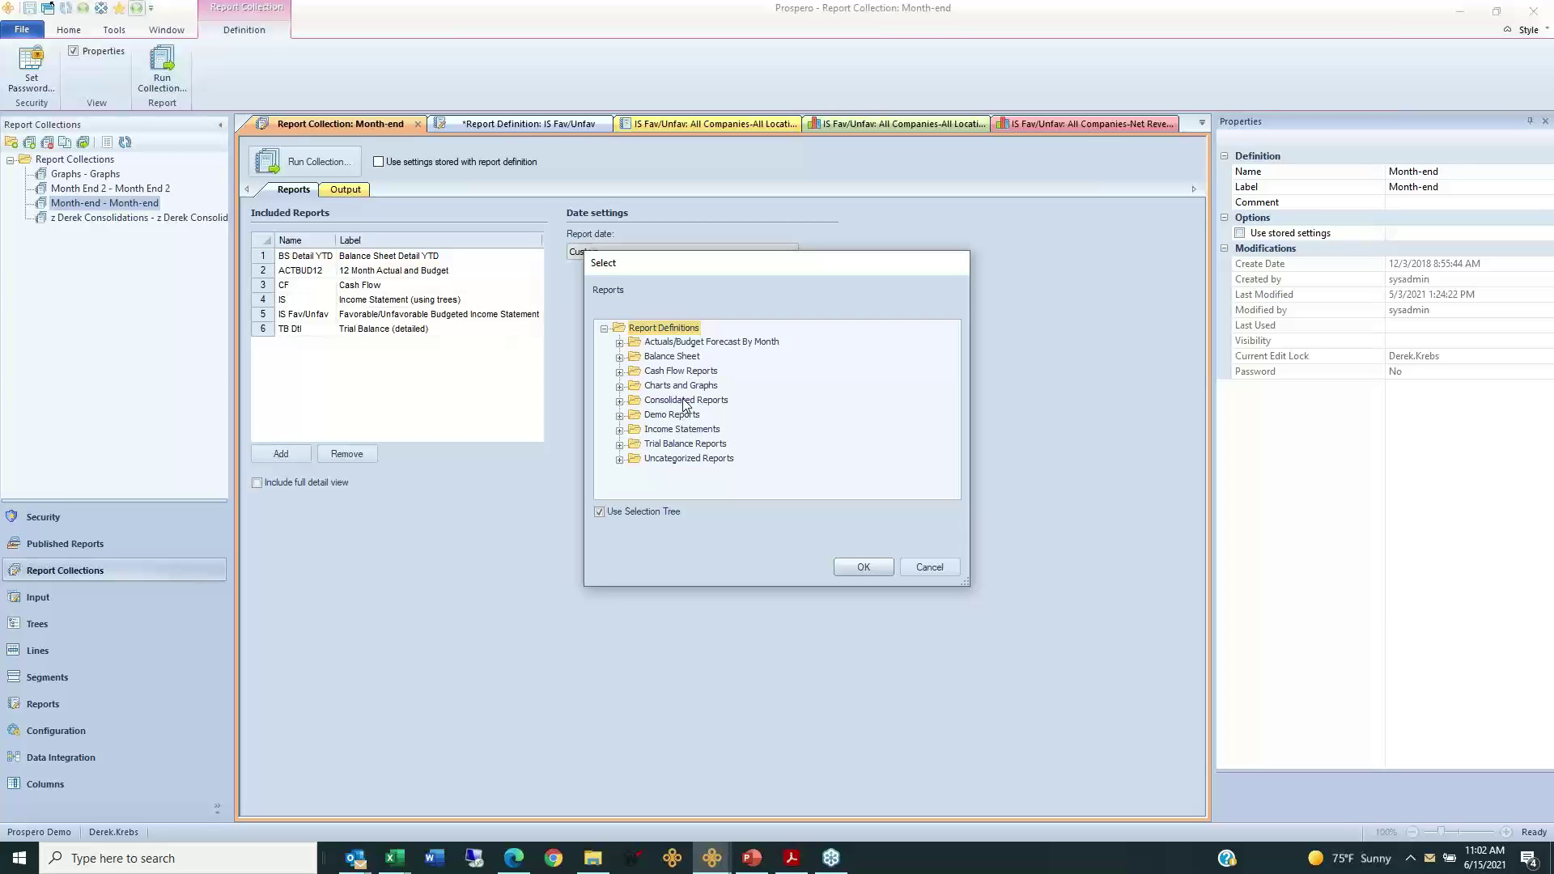
{"action": "left_click", "coordinate": [600, 511]}
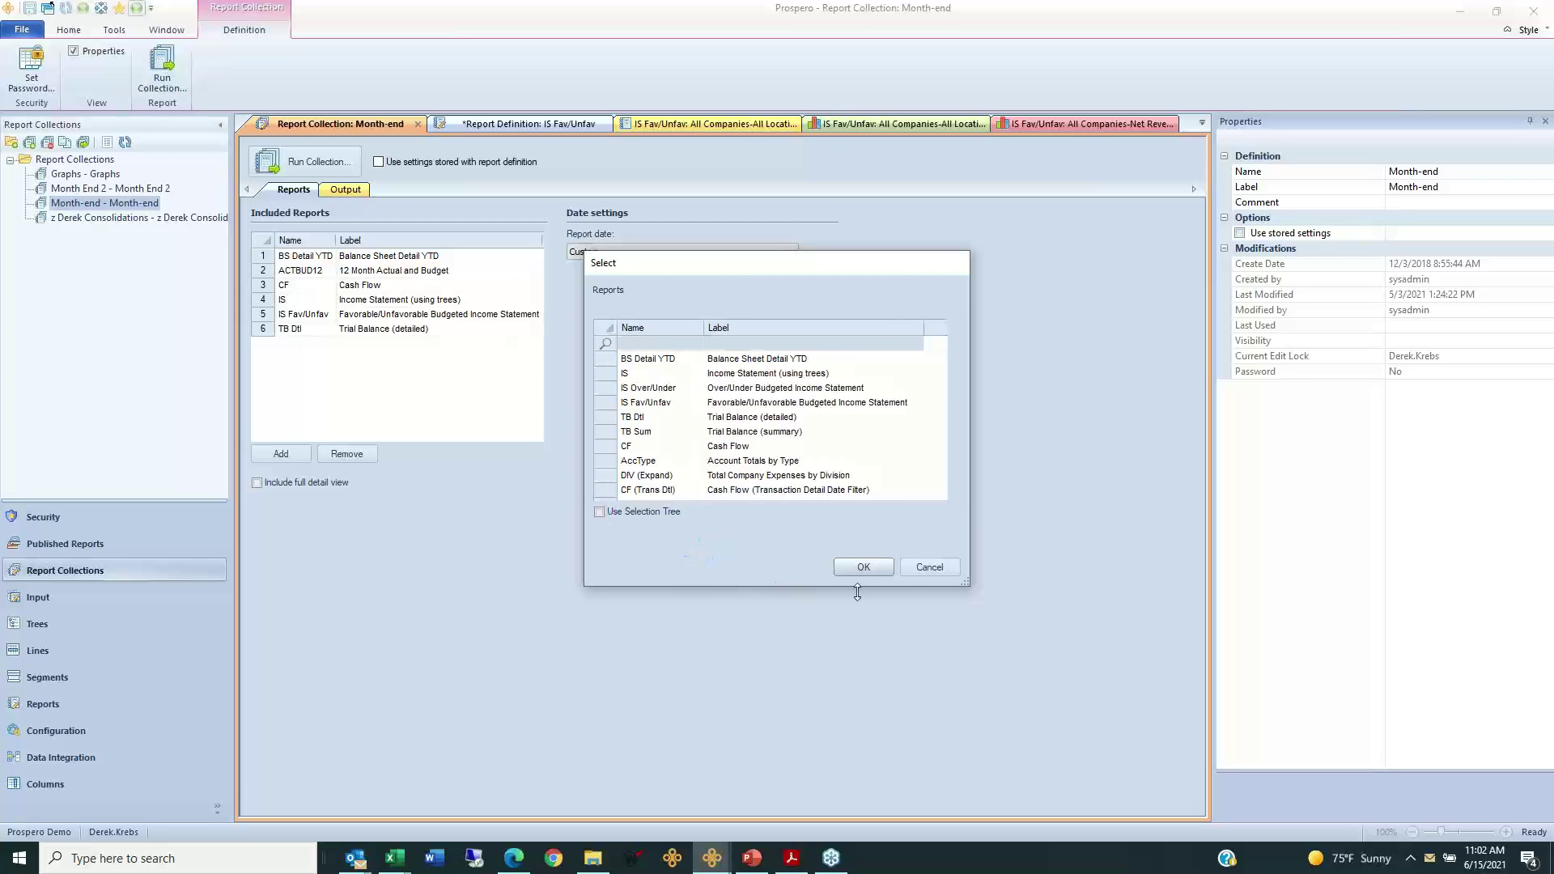
{"action": "left_click_drag", "start_coordinate": [958, 591], "coordinate": [1085, 797]}
{"action": "left_click", "coordinate": [613, 725]}
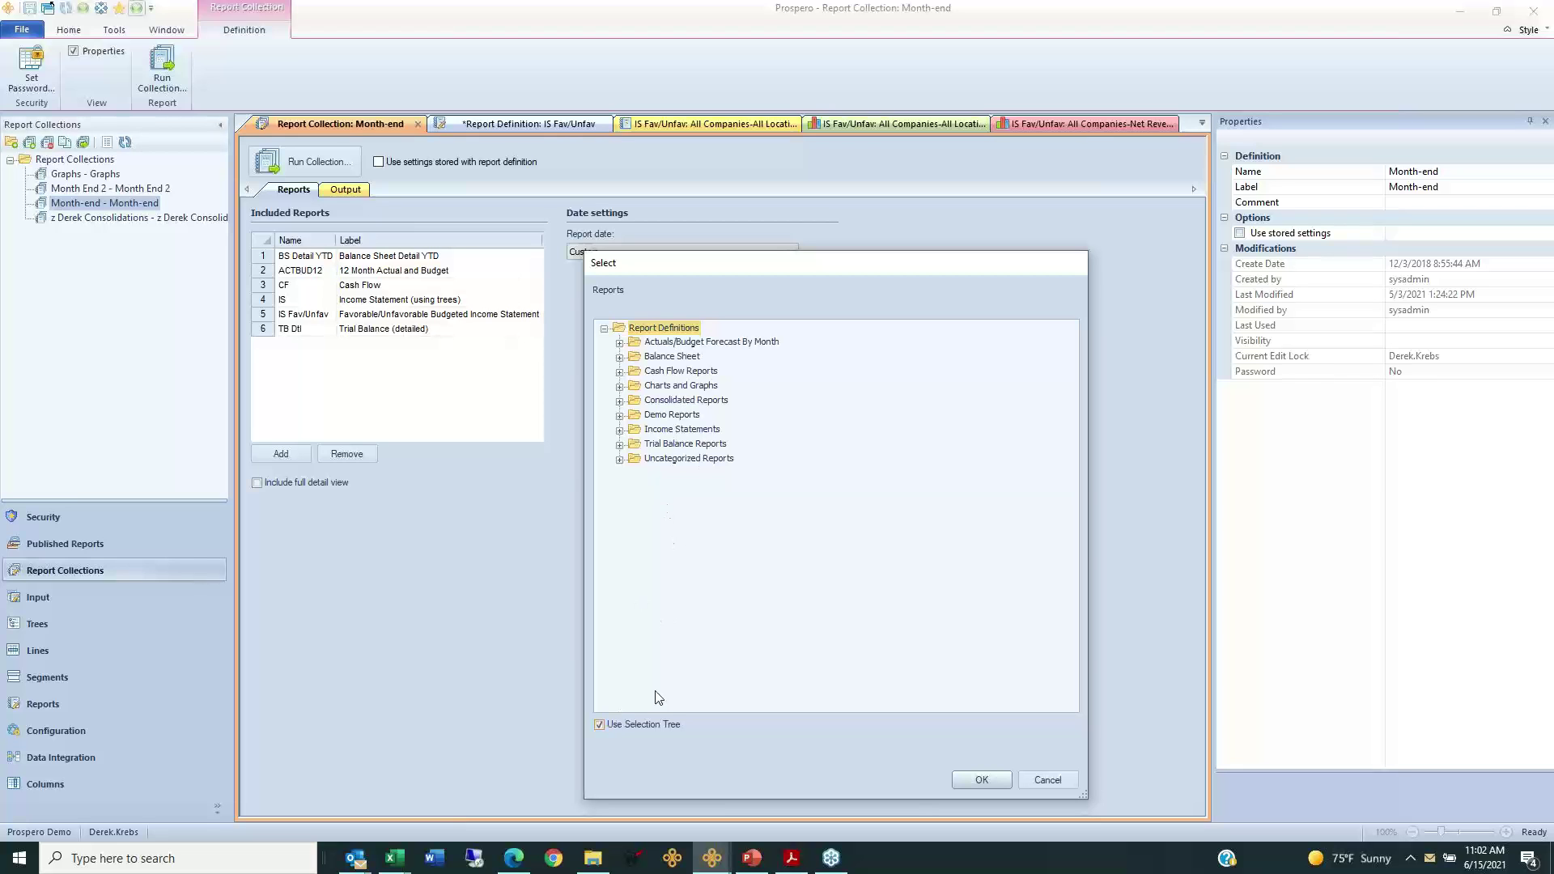
{"action": "left_click", "coordinate": [647, 723]}
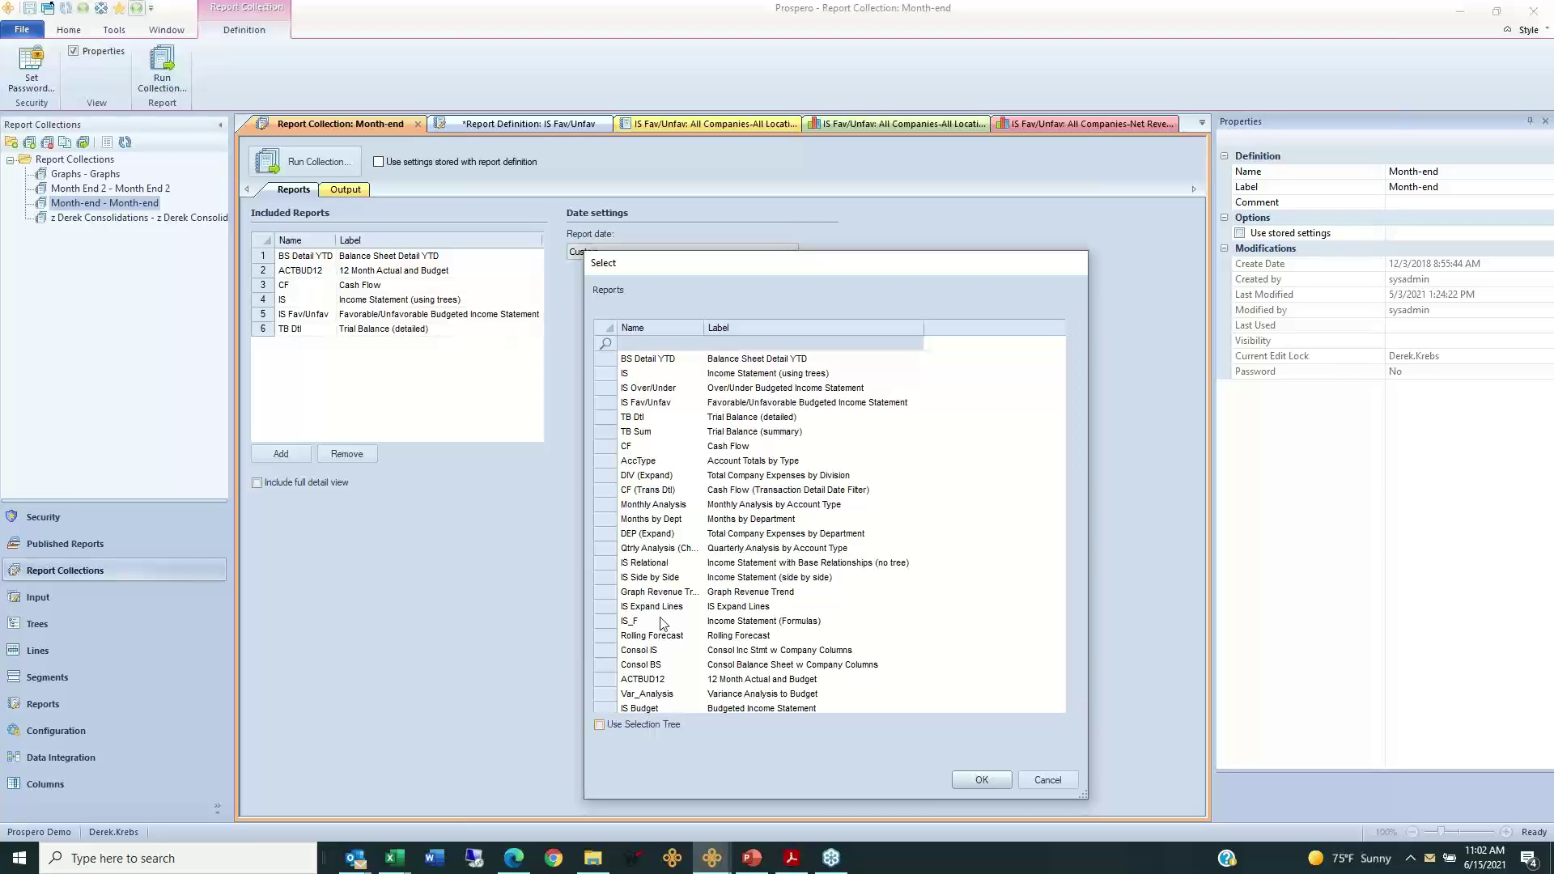
{"action": "left_click", "coordinate": [626, 724]}
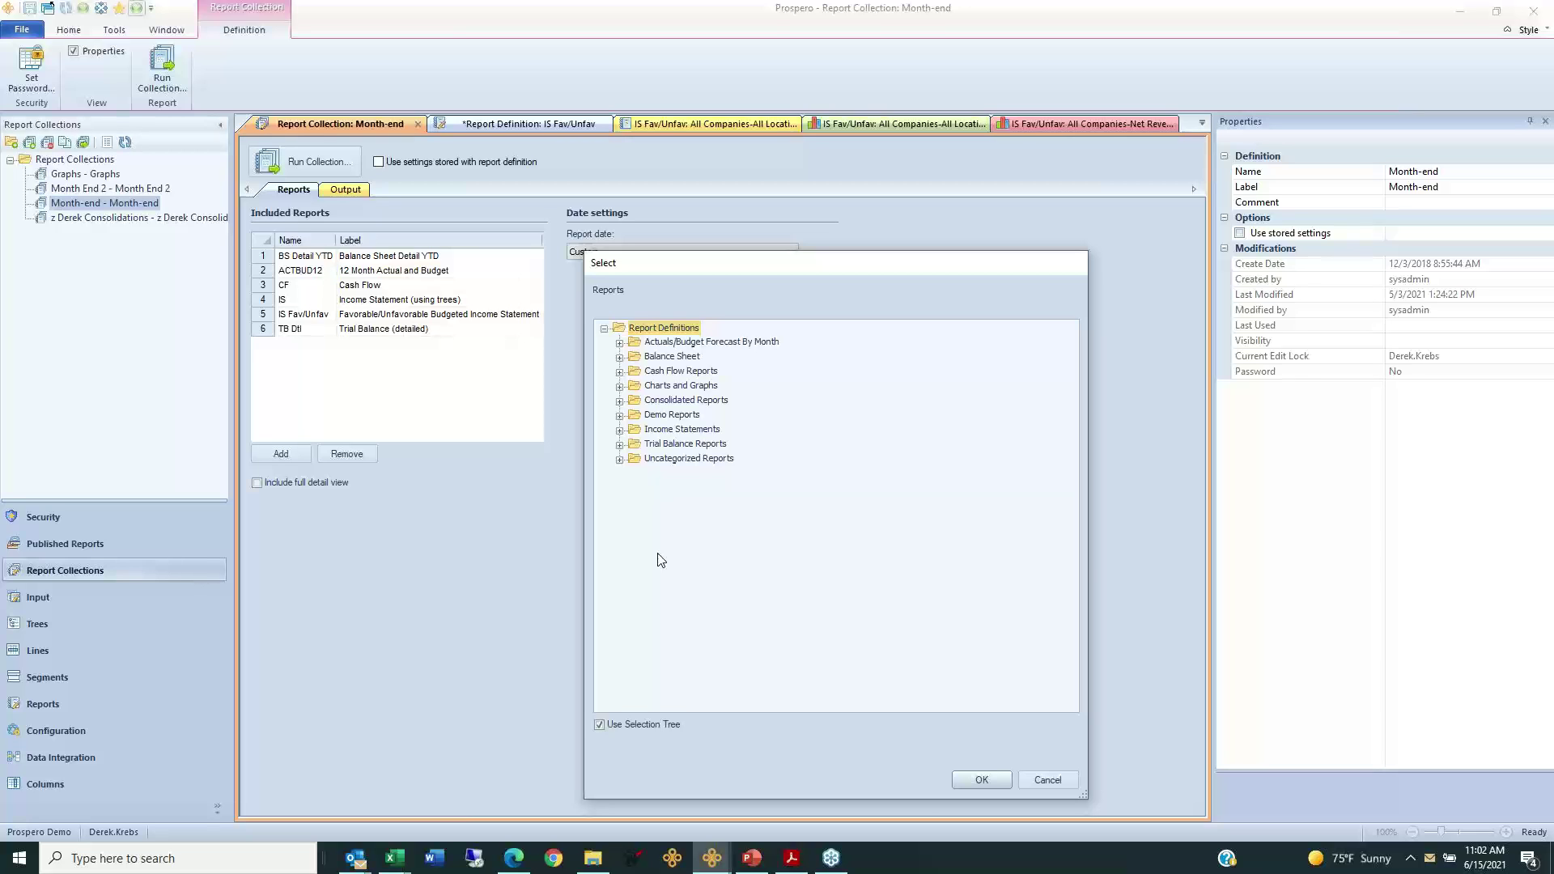
{"action": "left_click", "coordinate": [1049, 779]}
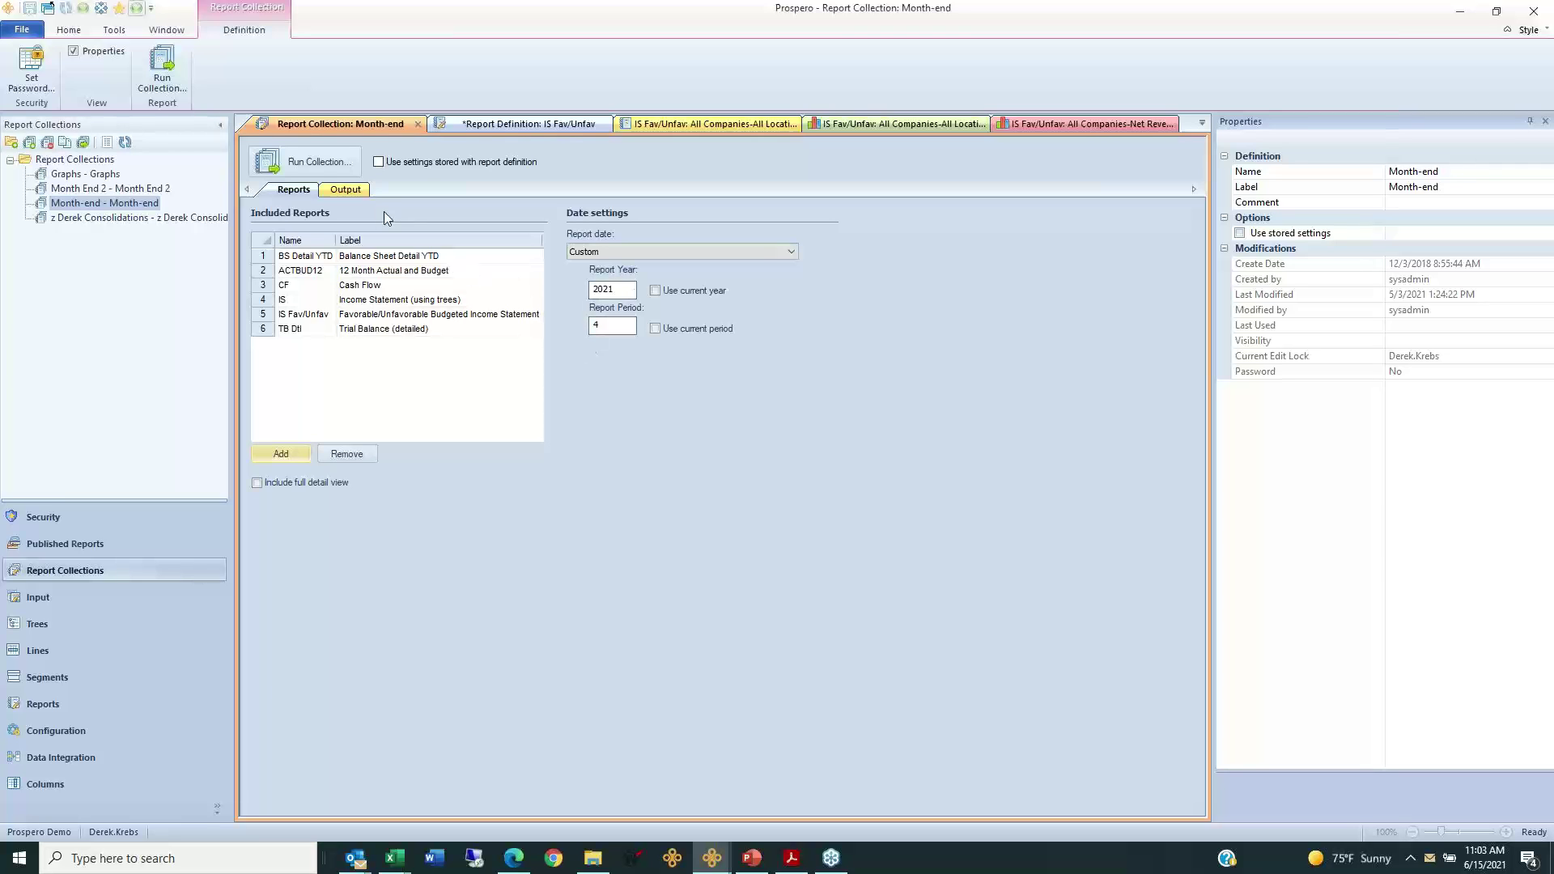
Step: Set the Month-end collection's output destination to Microsoft Excel and review its output folder and single output file option
{"action": "left_click", "coordinate": [345, 189]}
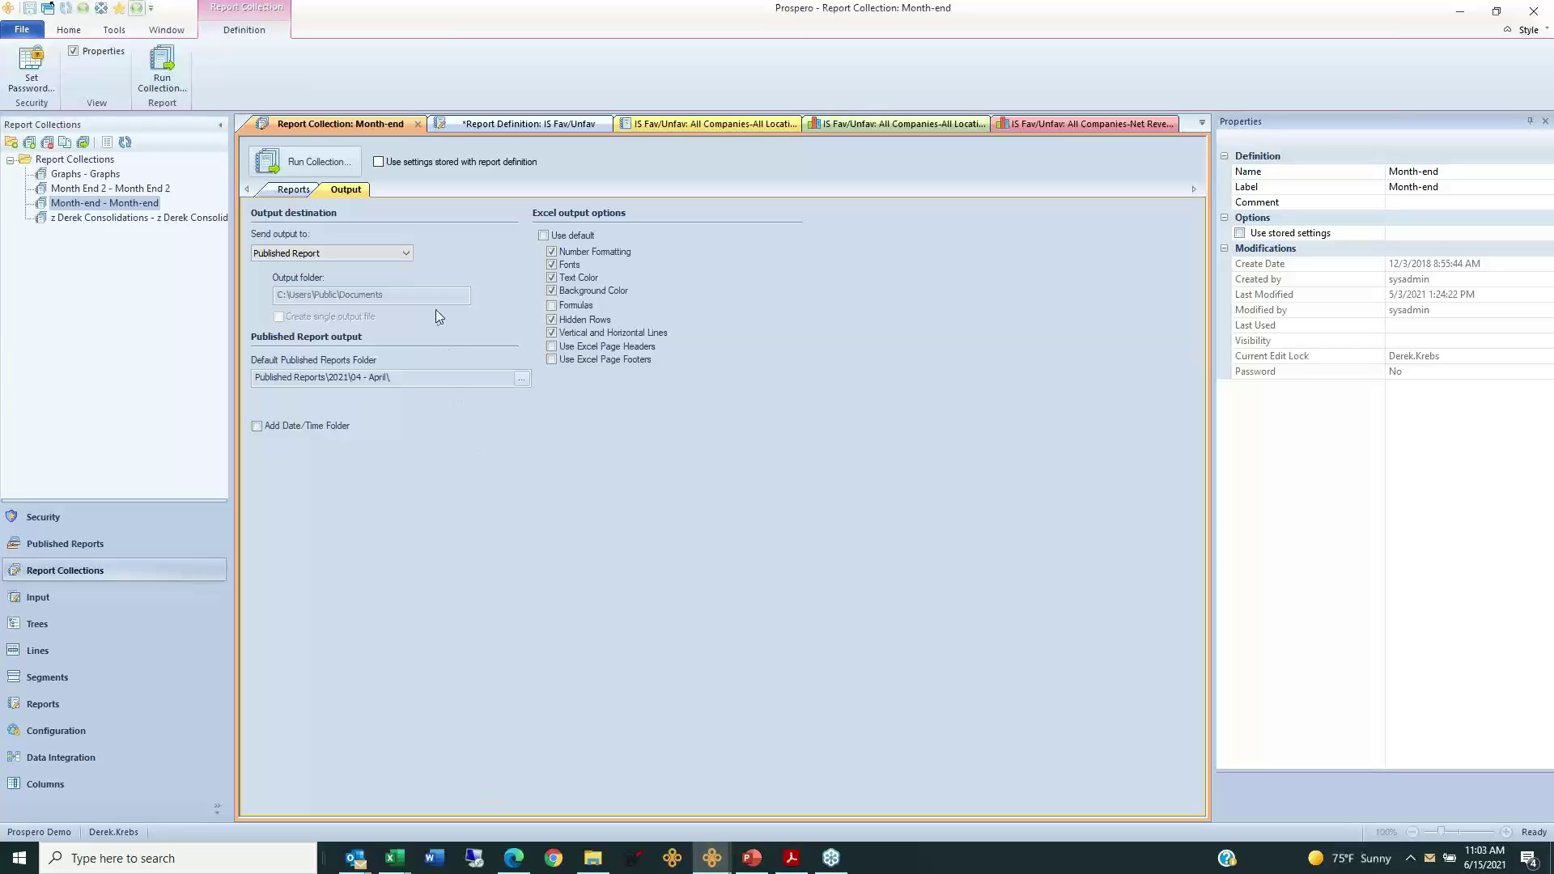
{"action": "left_click", "coordinate": [406, 253]}
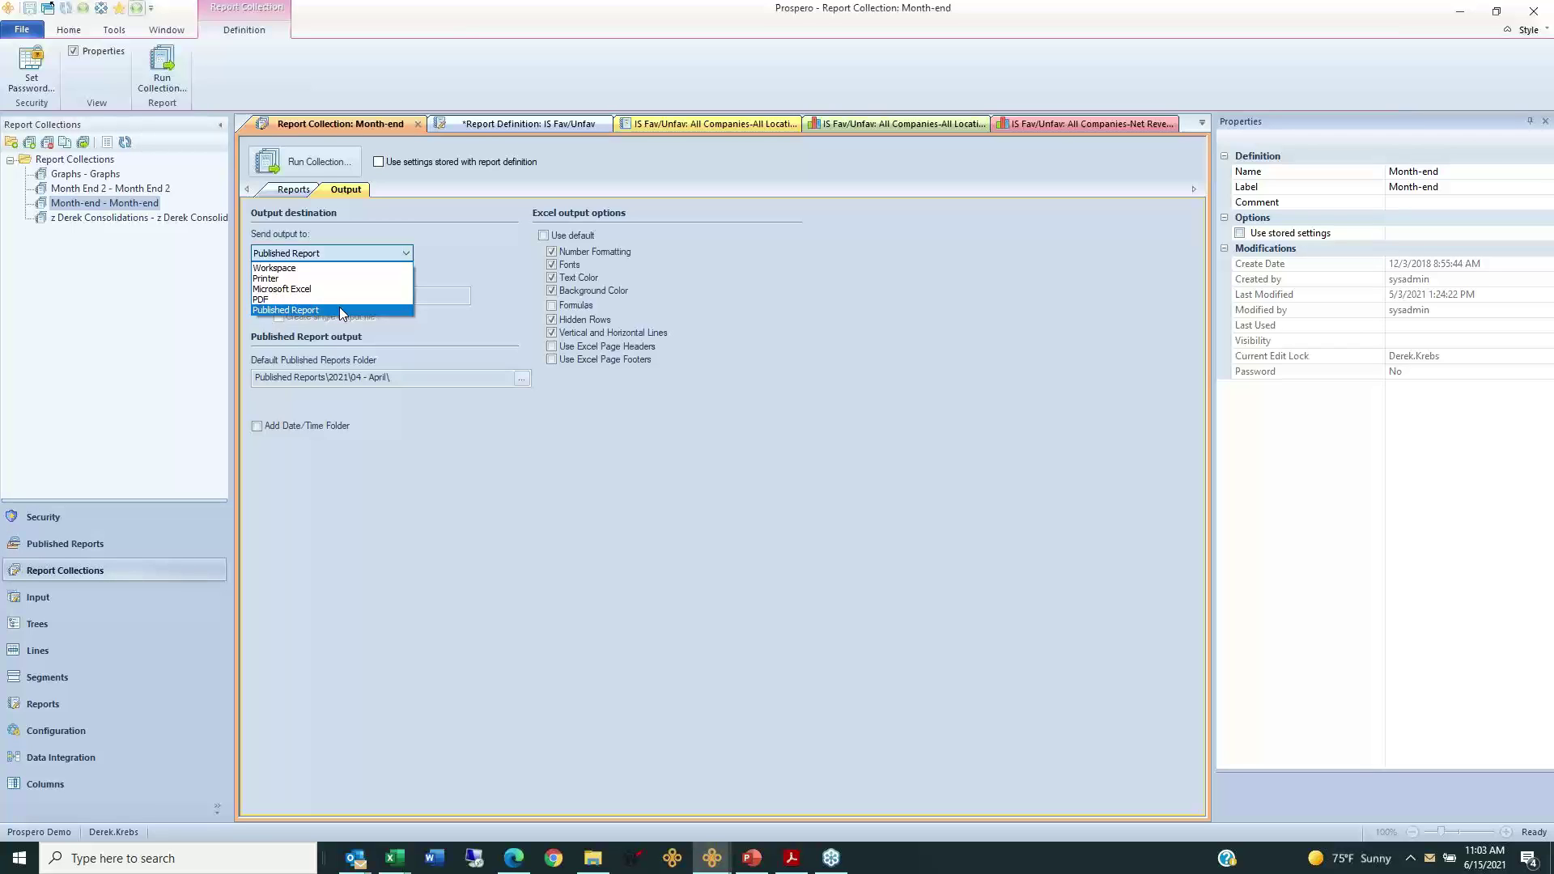
{"action": "left_click", "coordinate": [393, 290]}
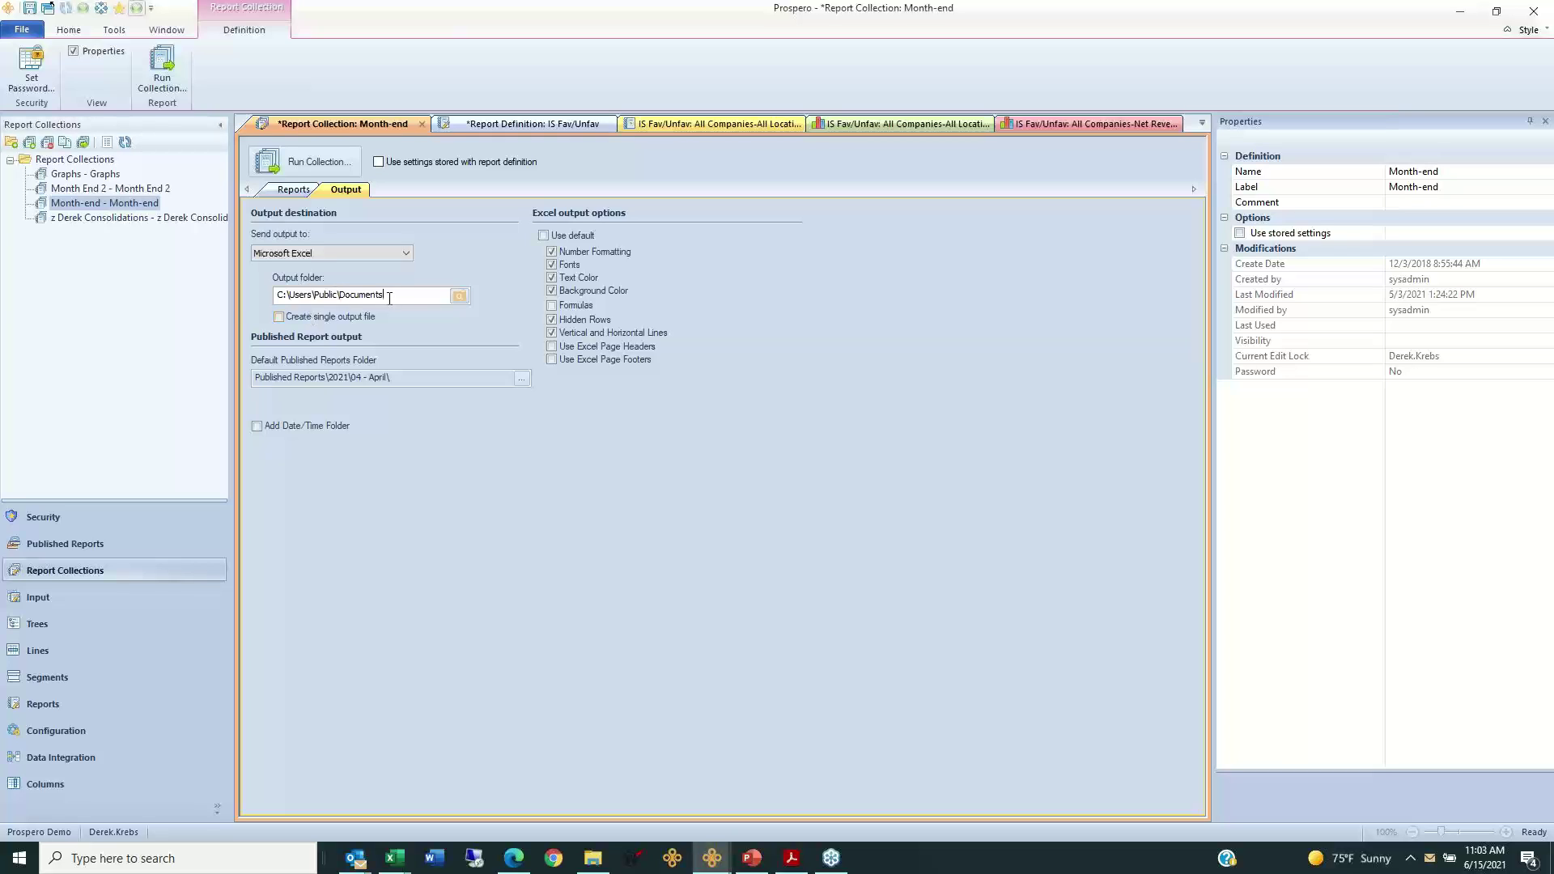
{"action": "left_click_drag", "start_coordinate": [389, 298], "coordinate": [247, 299]}
{"action": "left_click", "coordinate": [281, 317]}
Step: Switch to the Consol IS and BS and CF.xlsx workbook in Excel and look through its Bal Sheet and Cash Flow sheets
{"action": "mouse_move", "coordinate": [378, 863]}
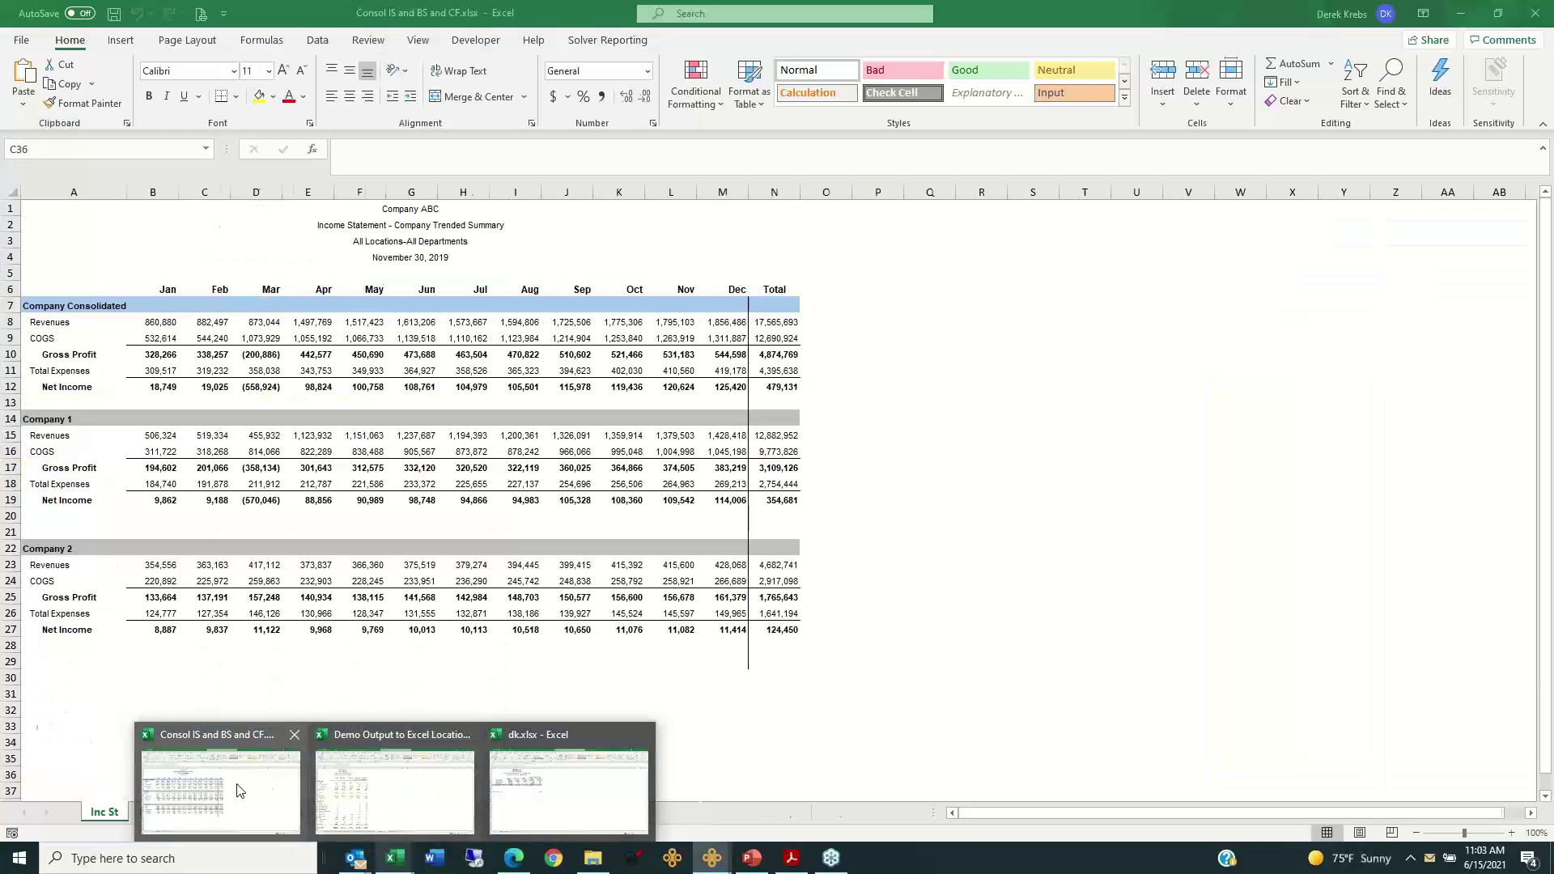
{"action": "left_click", "coordinate": [240, 790]}
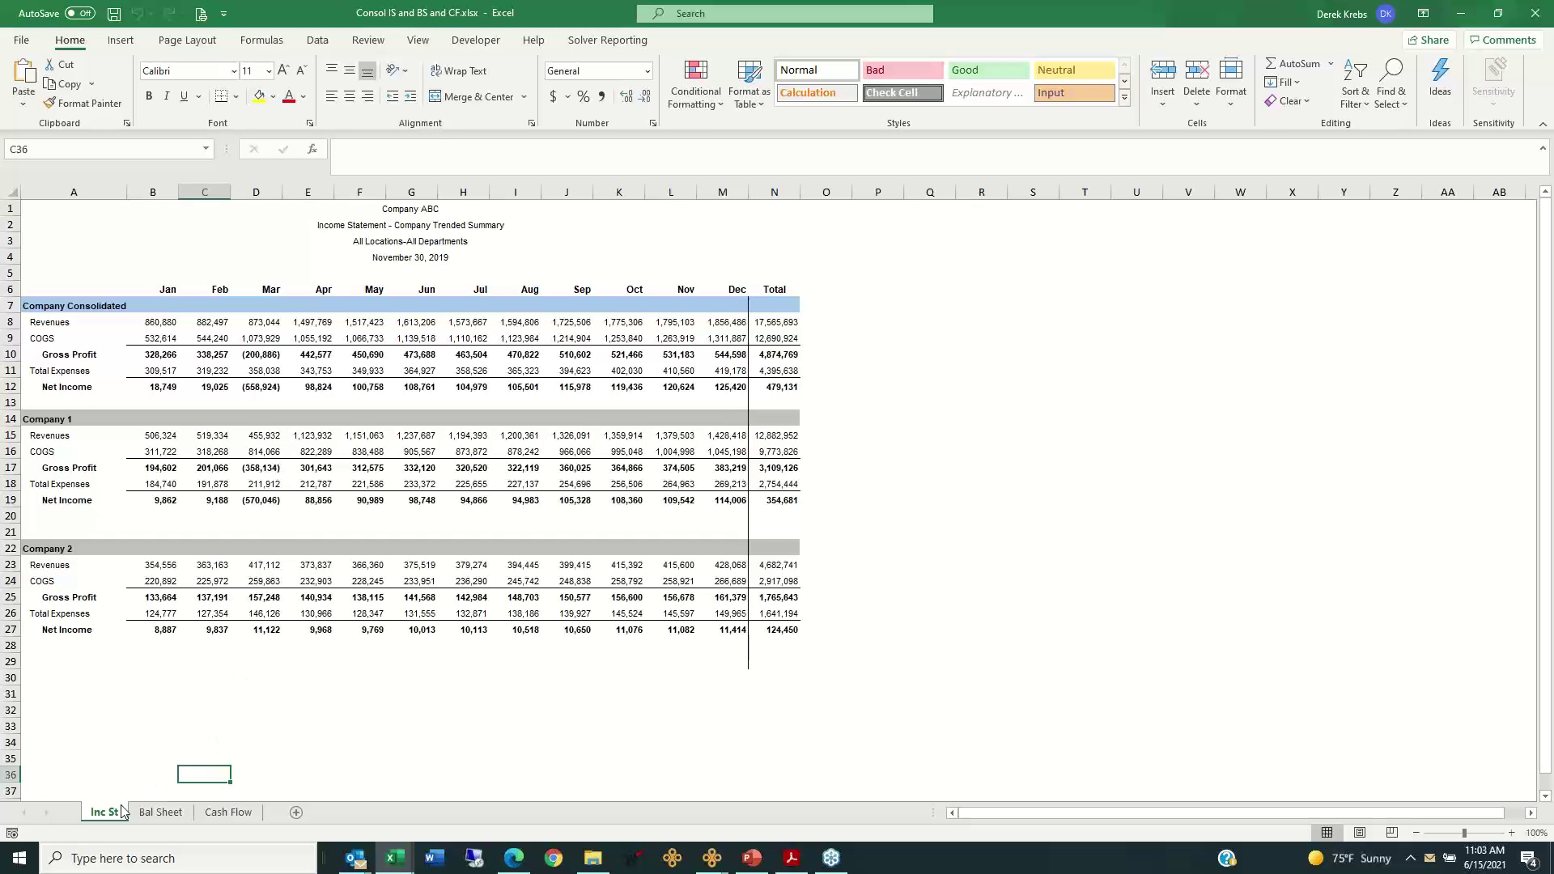
{"action": "left_click", "coordinate": [149, 813]}
{"action": "left_click", "coordinate": [205, 813]}
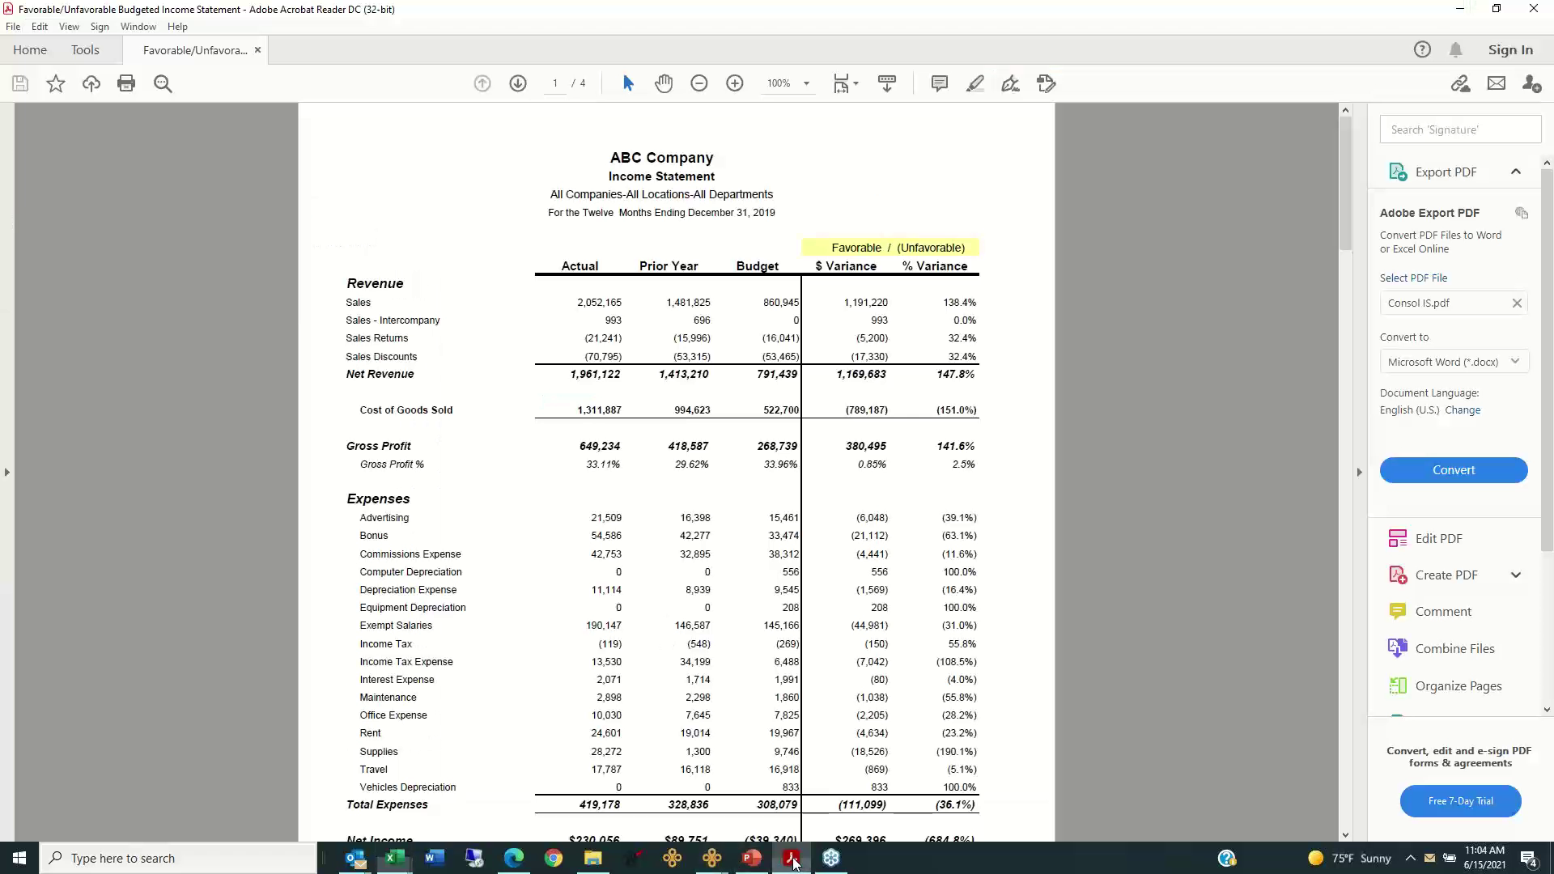
Step: Switch to the Favorable/Unfavorable Income Statement PDF in Acrobat Reader and examine the All Companies, Prospero US and Prospero Europe pages
{"action": "left_click", "coordinate": [791, 857]}
{"action": "left_click_drag", "start_coordinate": [551, 194], "coordinate": [623, 195]}
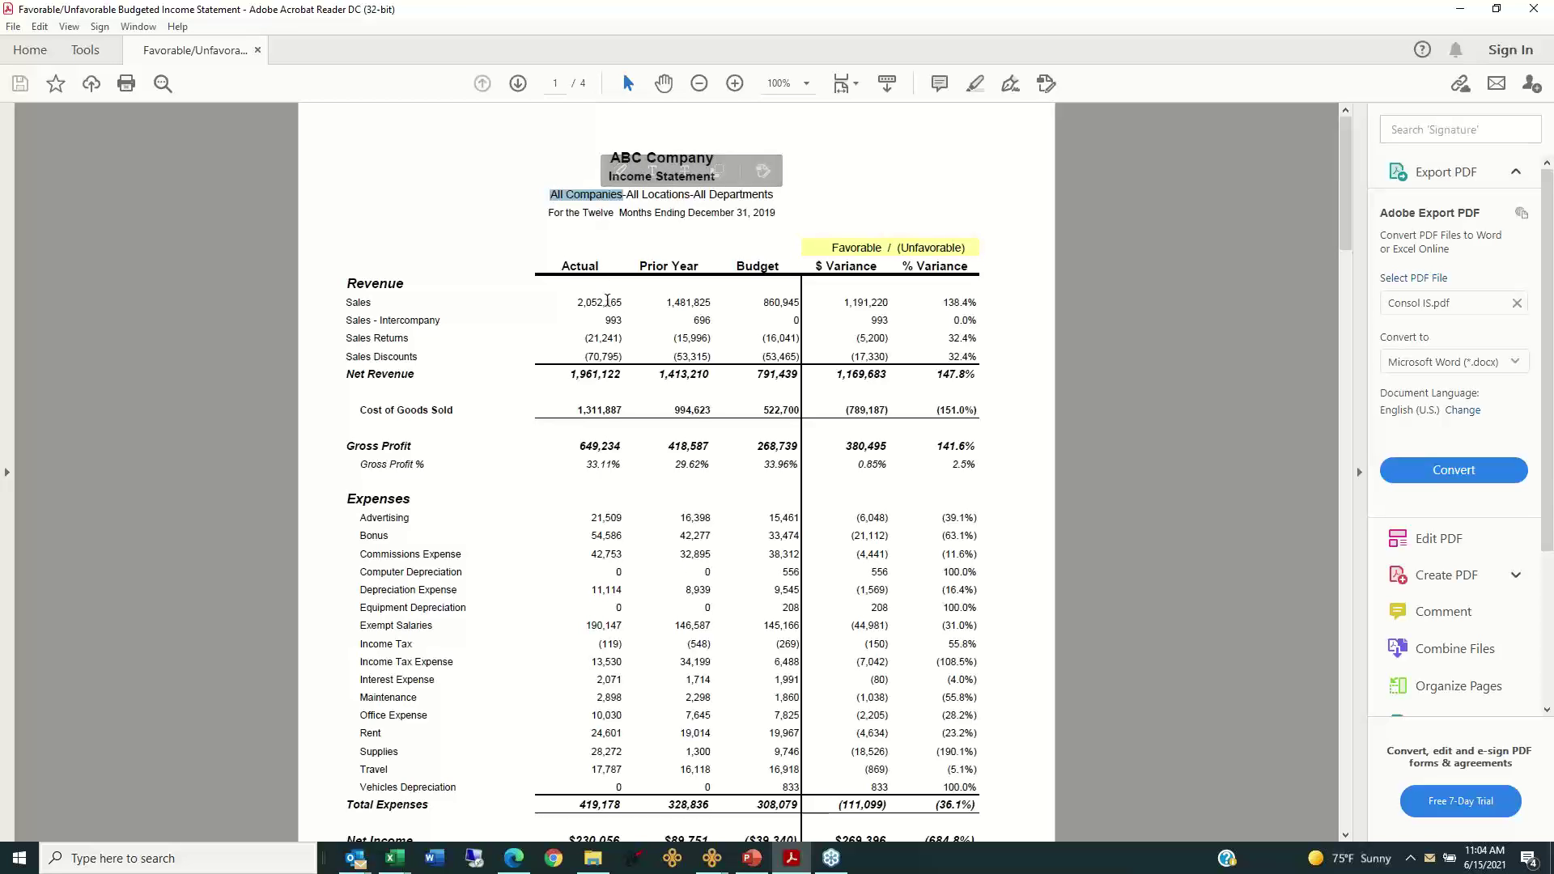
{"action": "left_click", "coordinate": [1344, 799]}
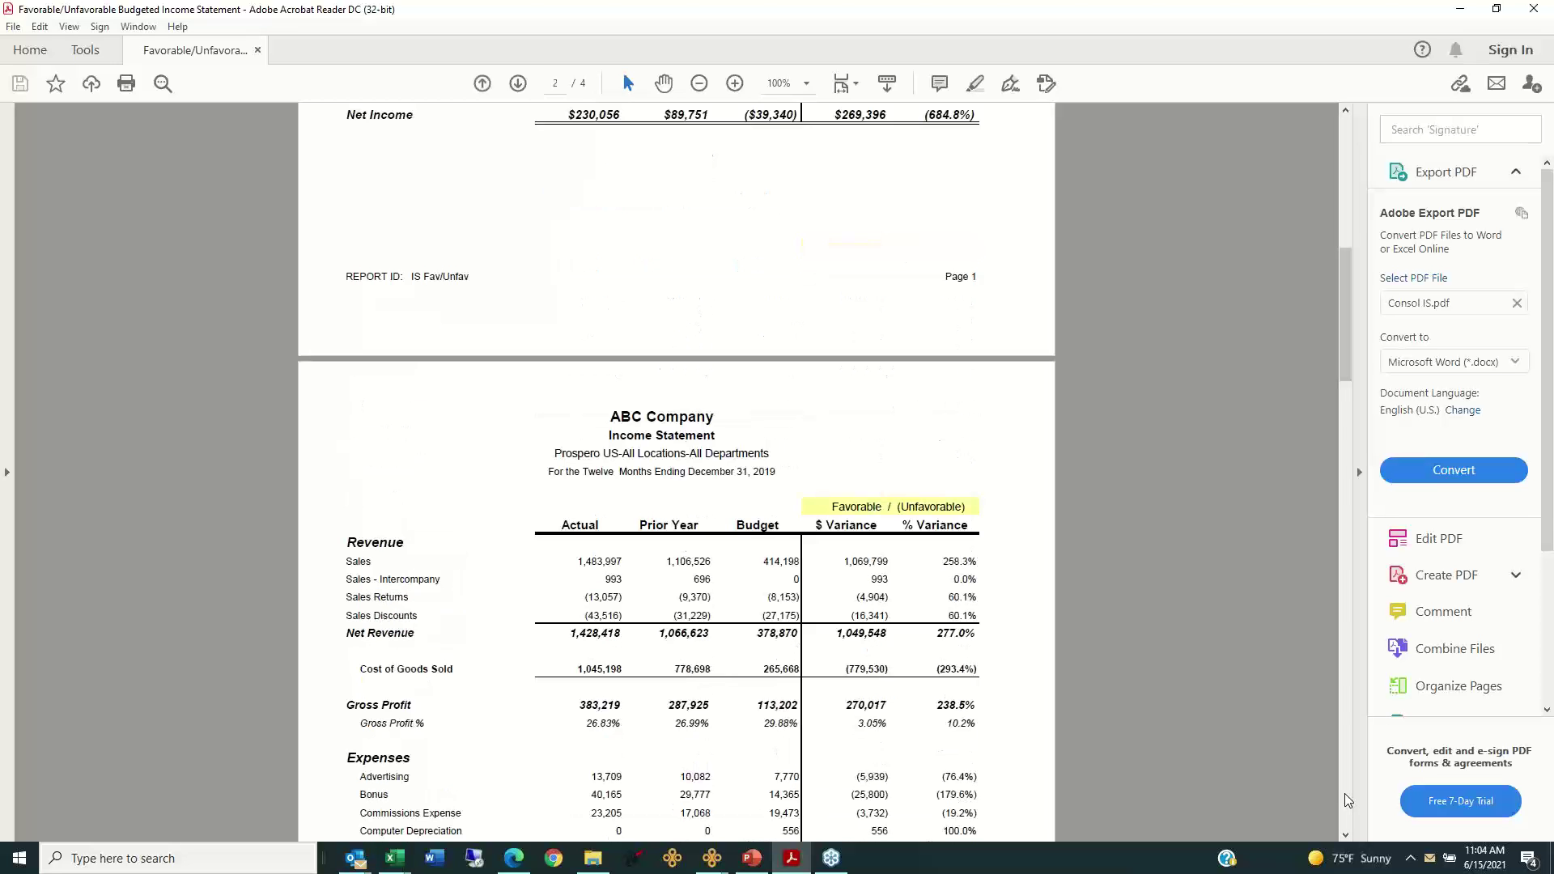
{"action": "left_click", "coordinate": [1346, 836]}
{"action": "scroll", "coordinate": [1077, 566], "scroll_direction": "down", "scroll_amount": 2}
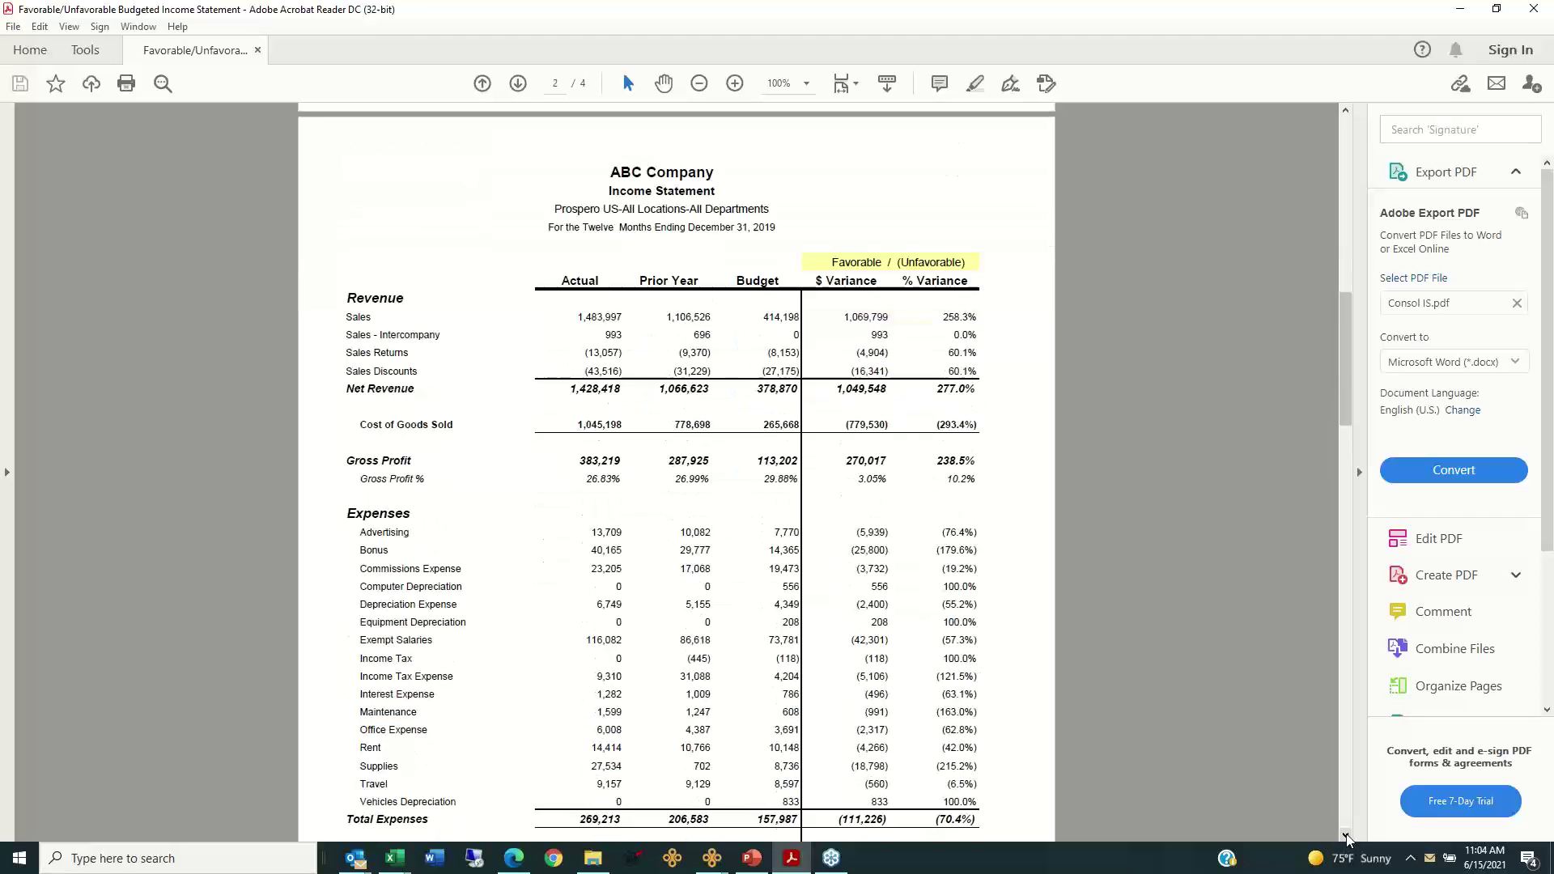
{"action": "left_click_drag", "start_coordinate": [553, 209], "coordinate": [609, 208]}
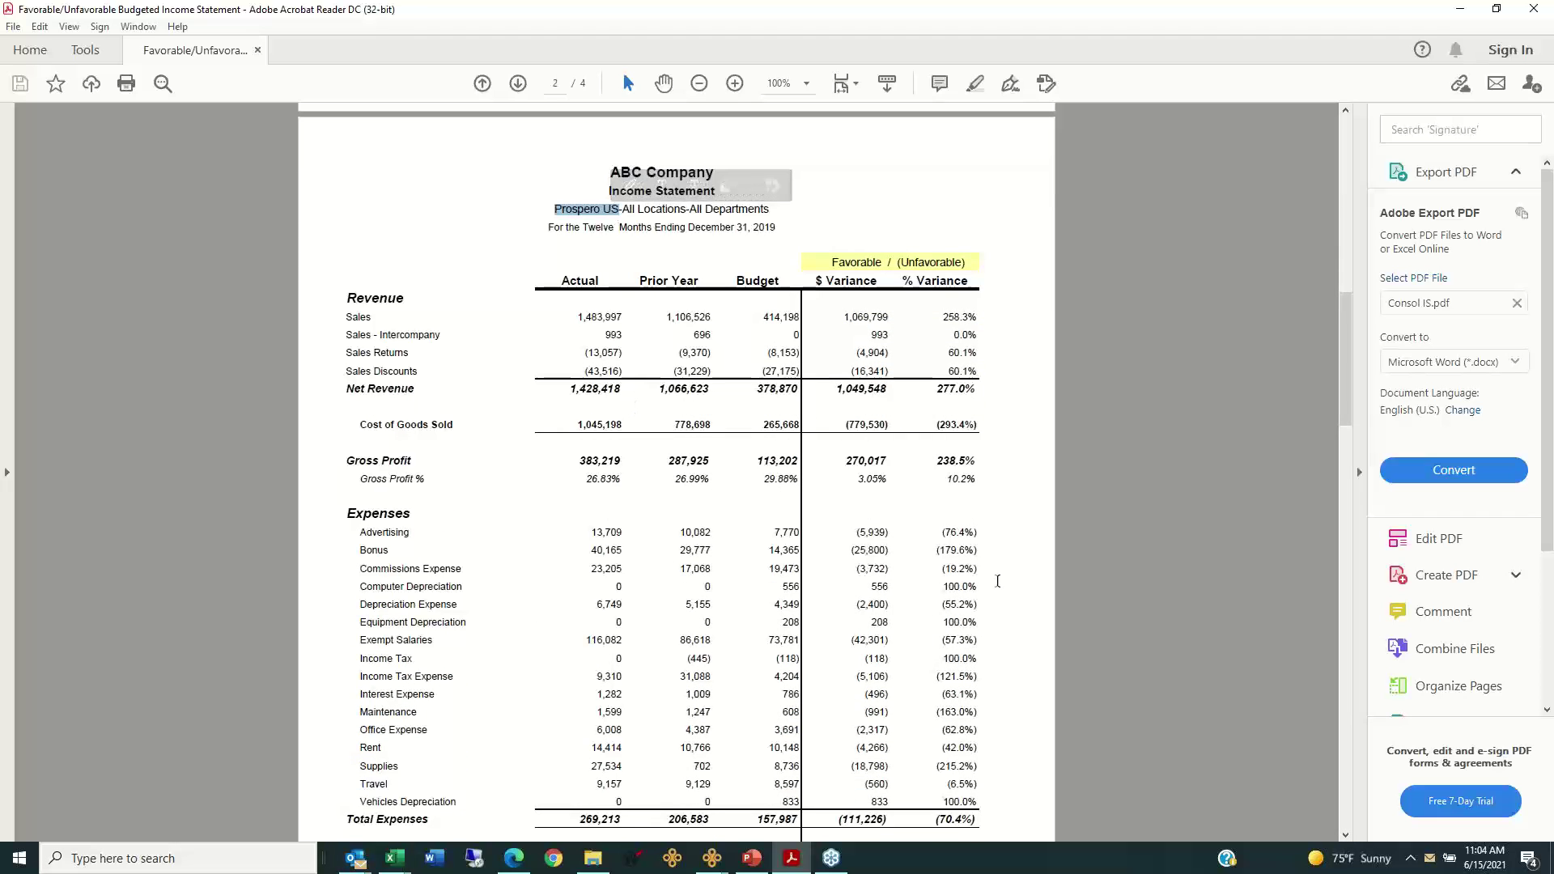
{"action": "left_click", "coordinate": [1347, 824]}
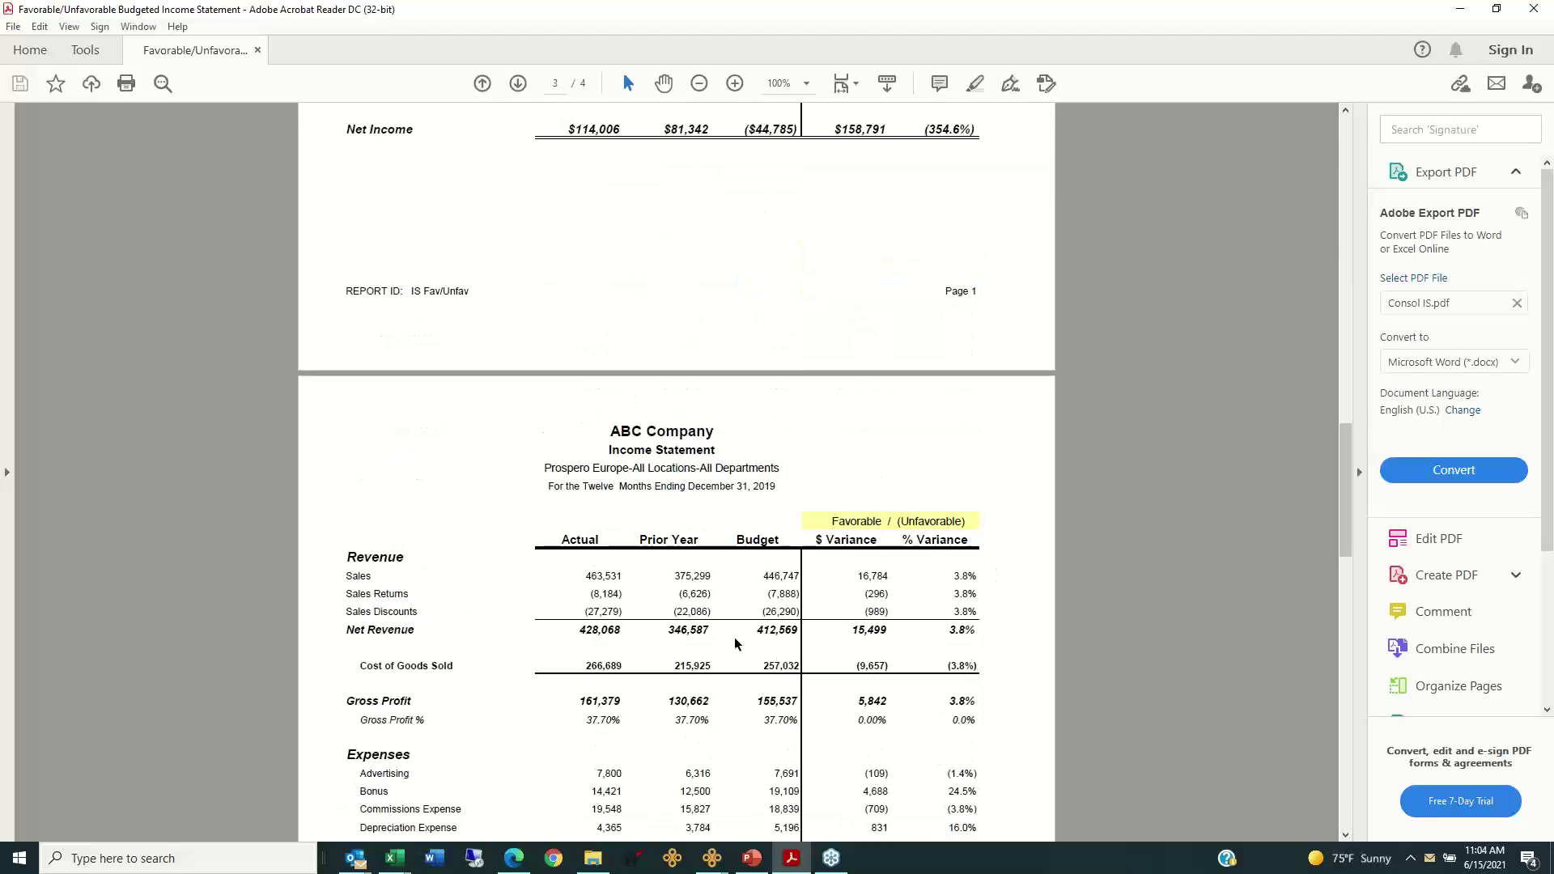
{"action": "left_click_drag", "start_coordinate": [542, 468], "coordinate": [629, 469]}
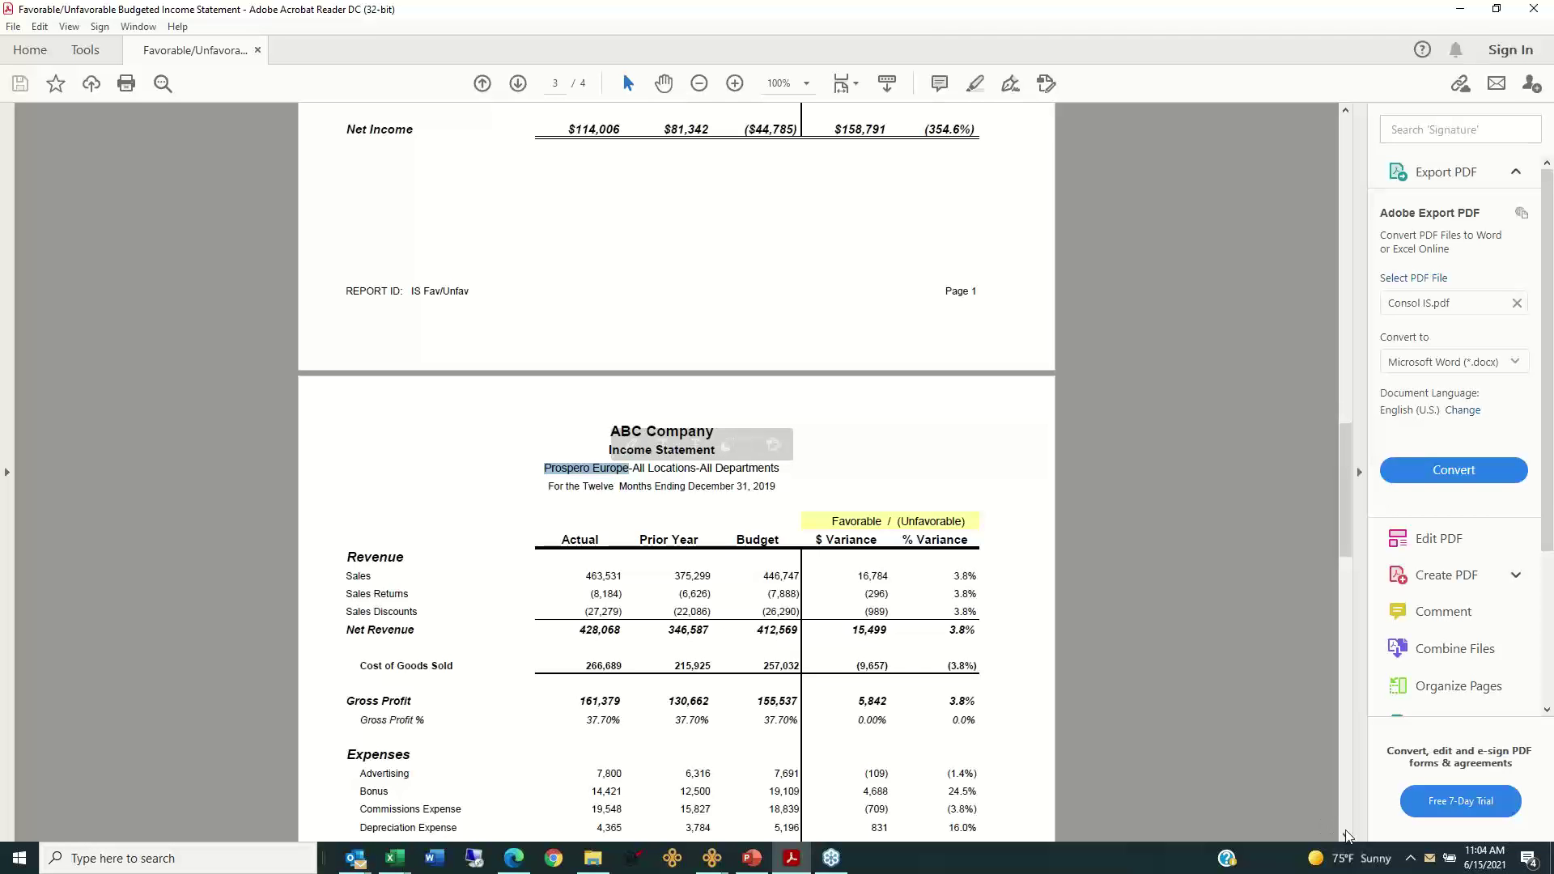
{"action": "scroll", "coordinate": [1346, 837], "scroll_direction": "down", "scroll_amount": 3}
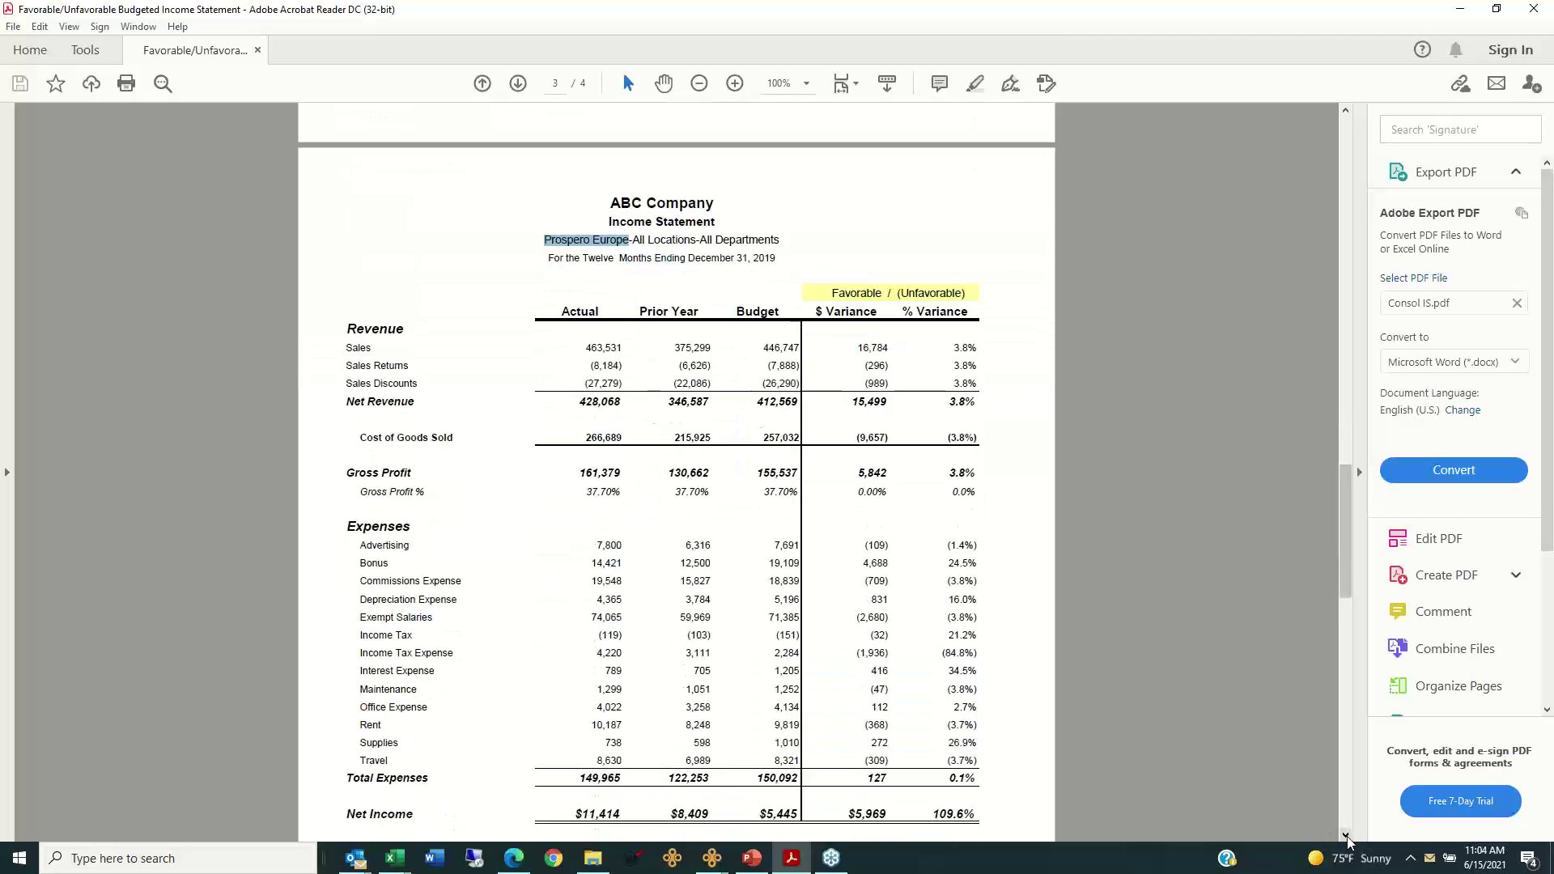
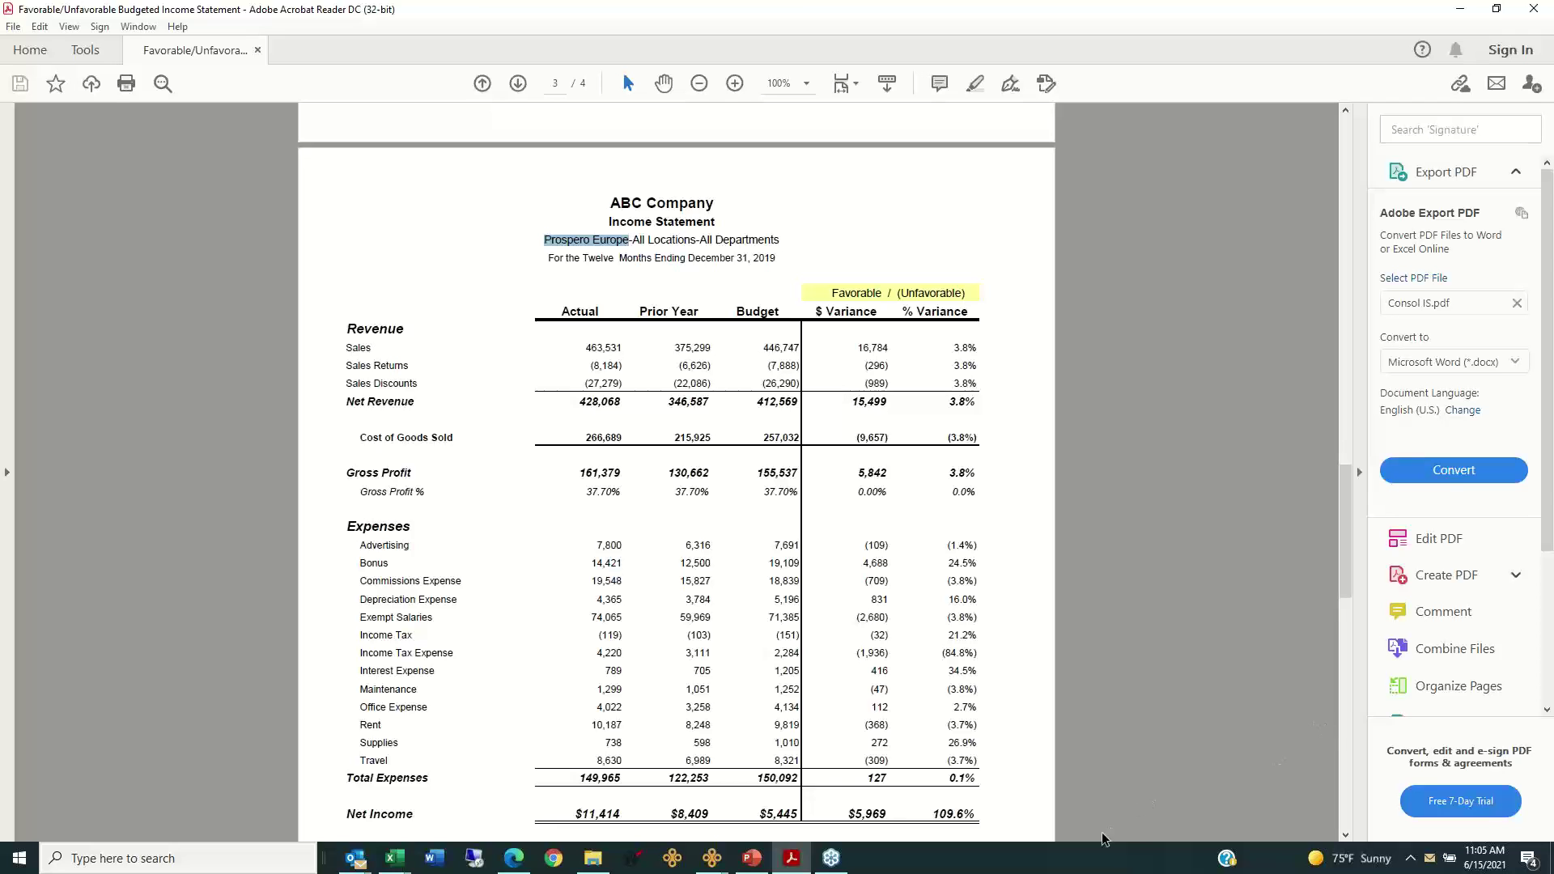
Step: Switch to the Prospero window with published reports, drill into the Sales department's prior-year figure, and return to the Denver Services income statement
{"action": "mouse_move", "coordinate": [726, 864]}
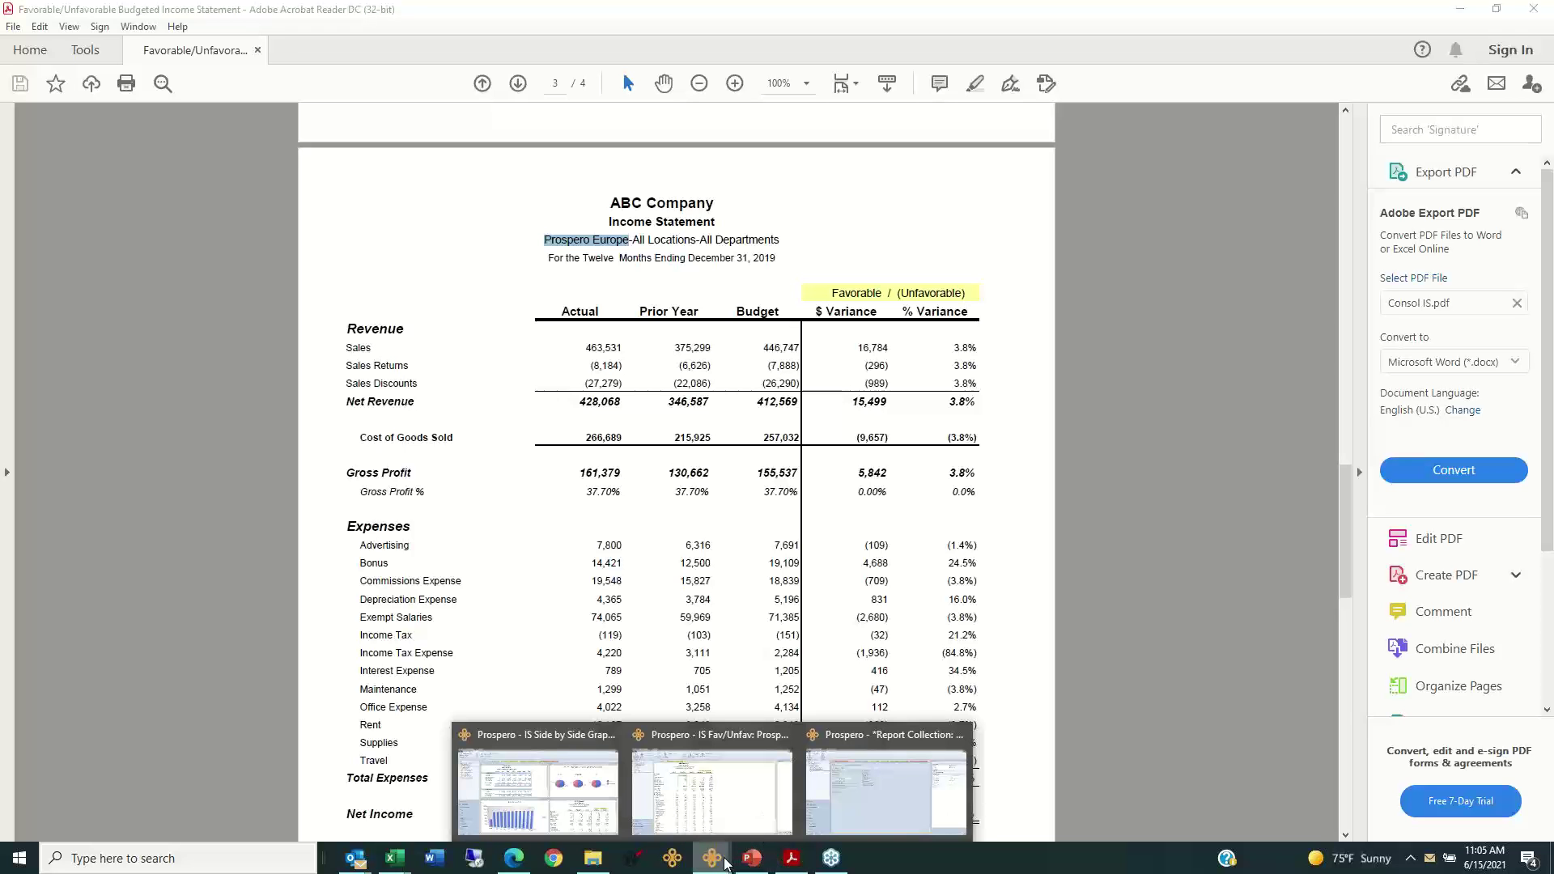
{"action": "left_click", "coordinate": [678, 819]}
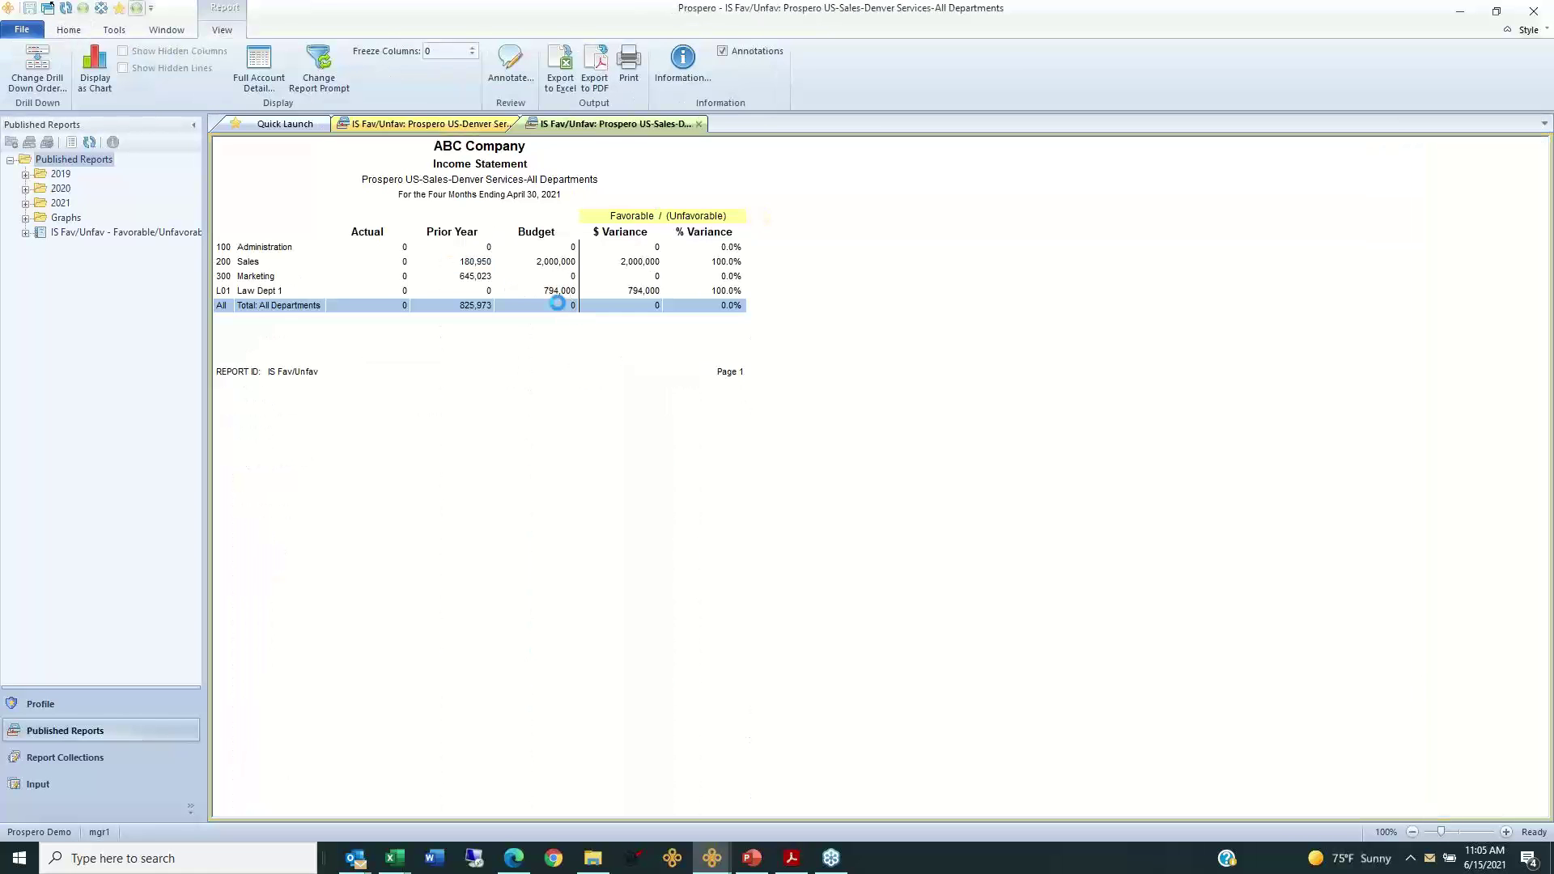
{"action": "double_click", "coordinate": [485, 261]}
{"action": "left_click", "coordinate": [466, 126]}
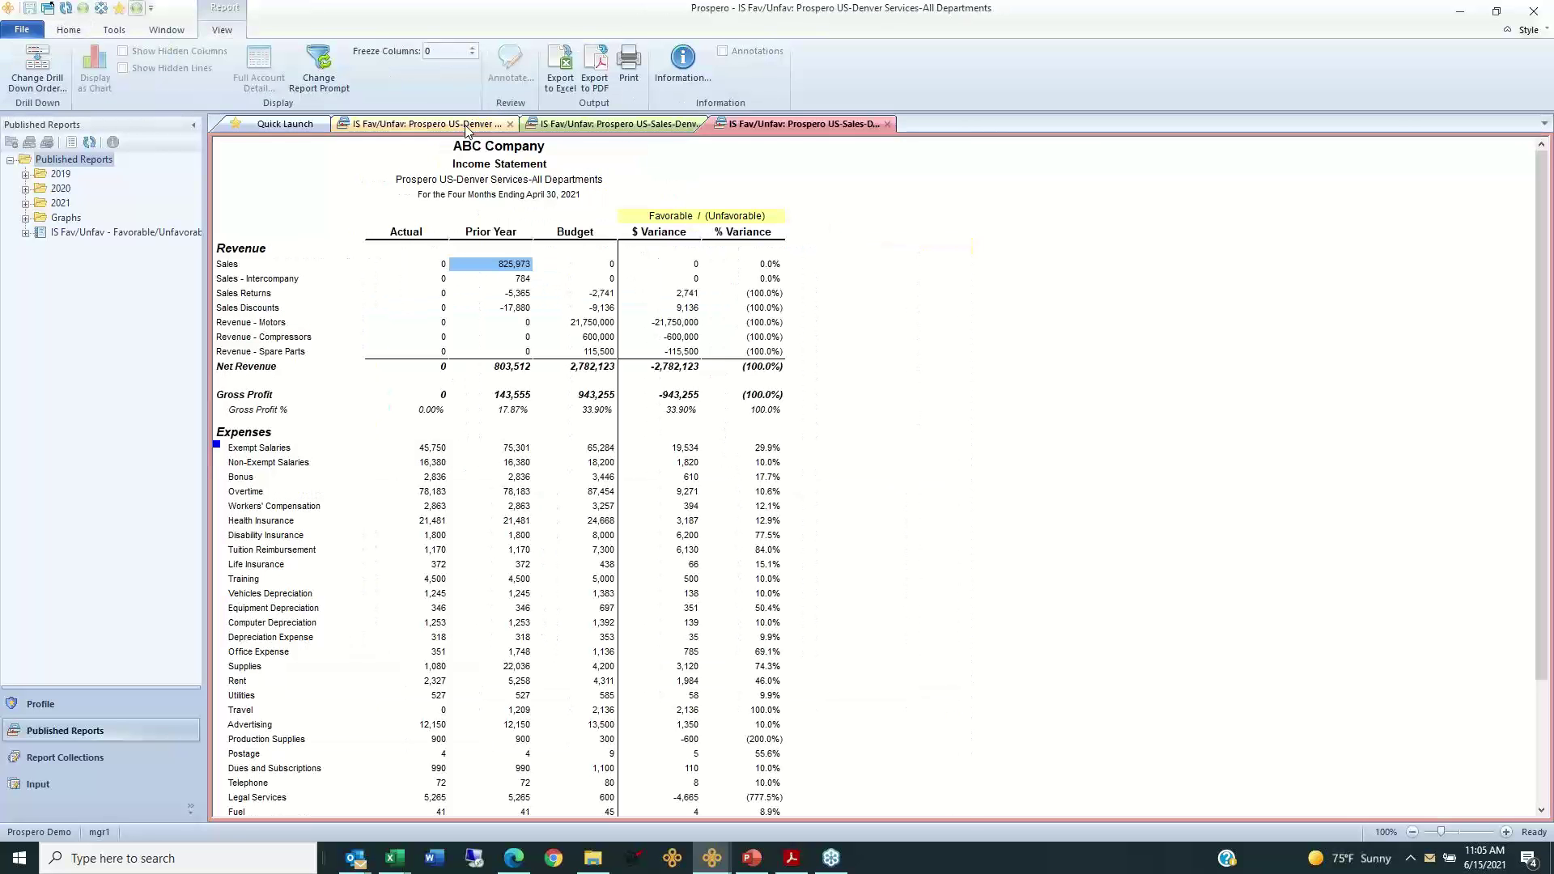
{"action": "mouse_move", "coordinate": [217, 450]}
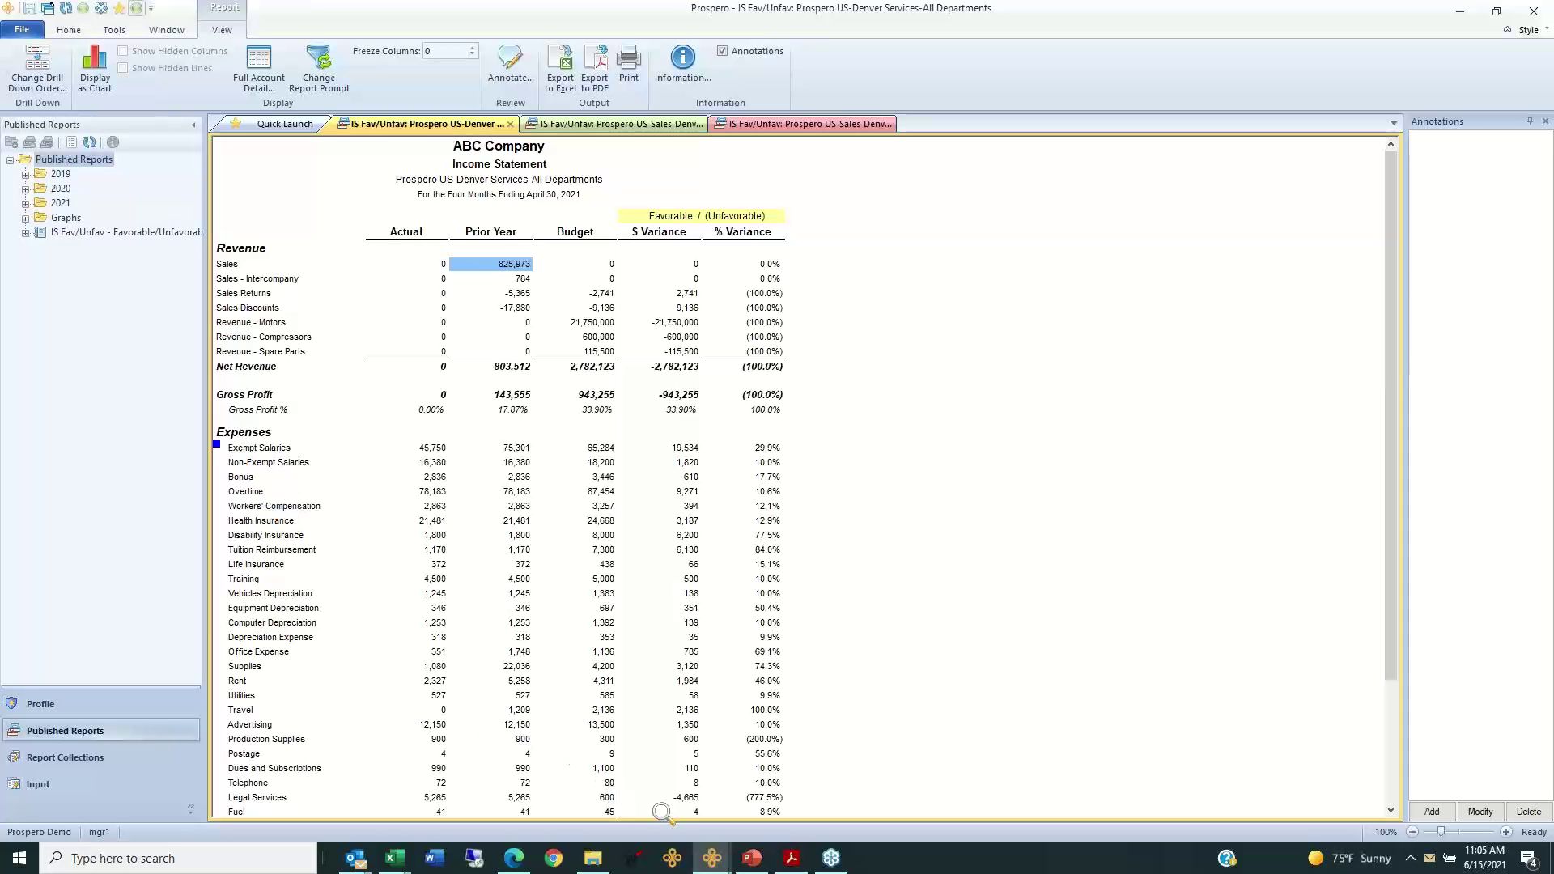
Step: Show the Quick Launch page and expand the 2021 published reports folder with its January and February subfolders
{"action": "mouse_move", "coordinate": [709, 860]}
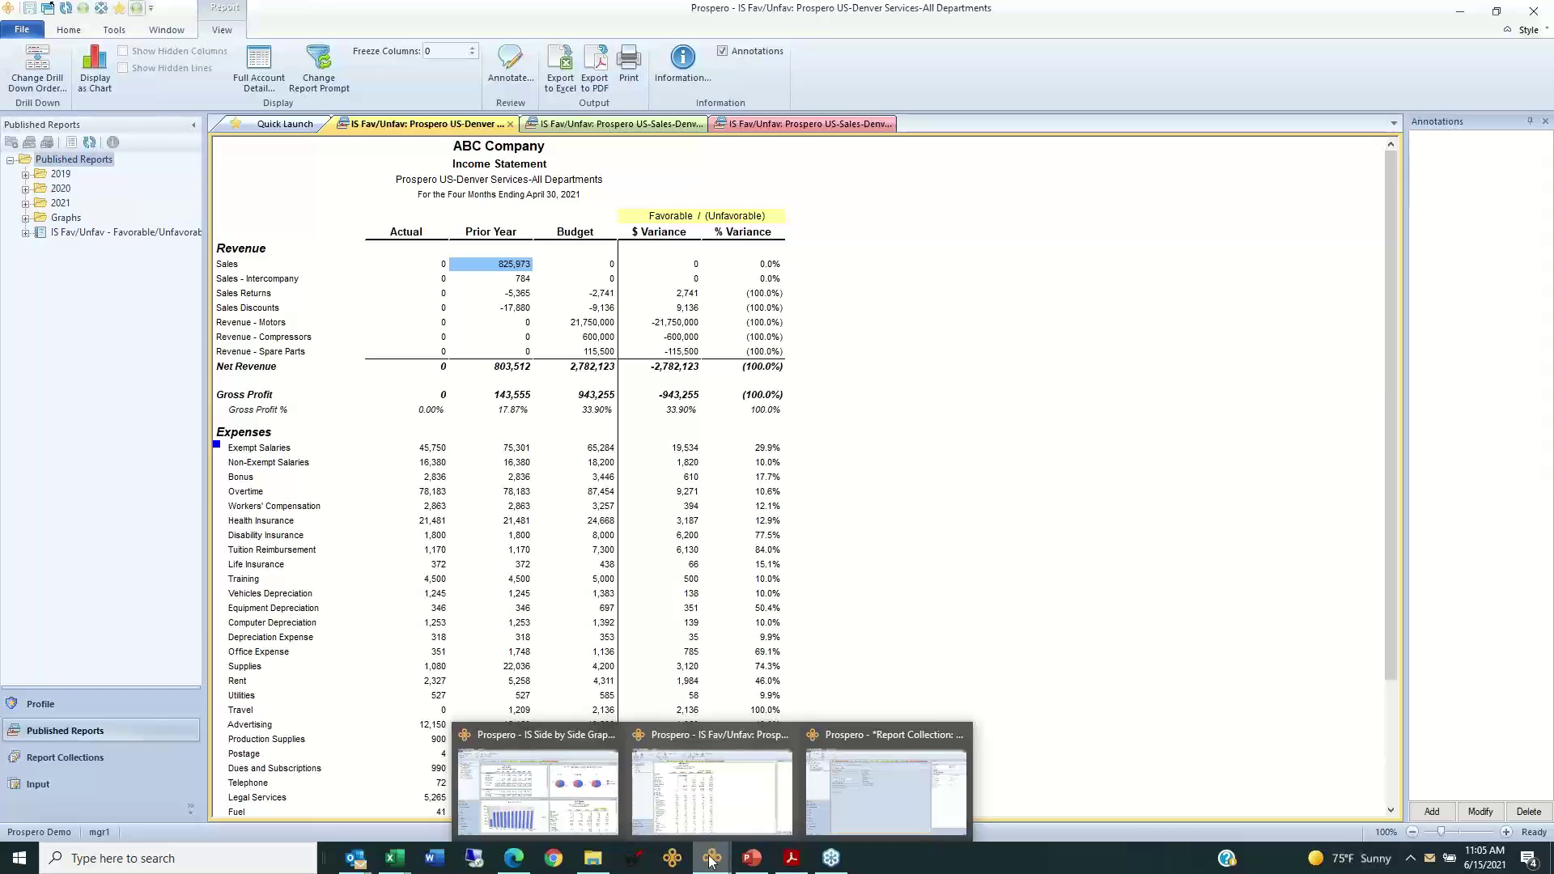
{"action": "left_click", "coordinate": [275, 124]}
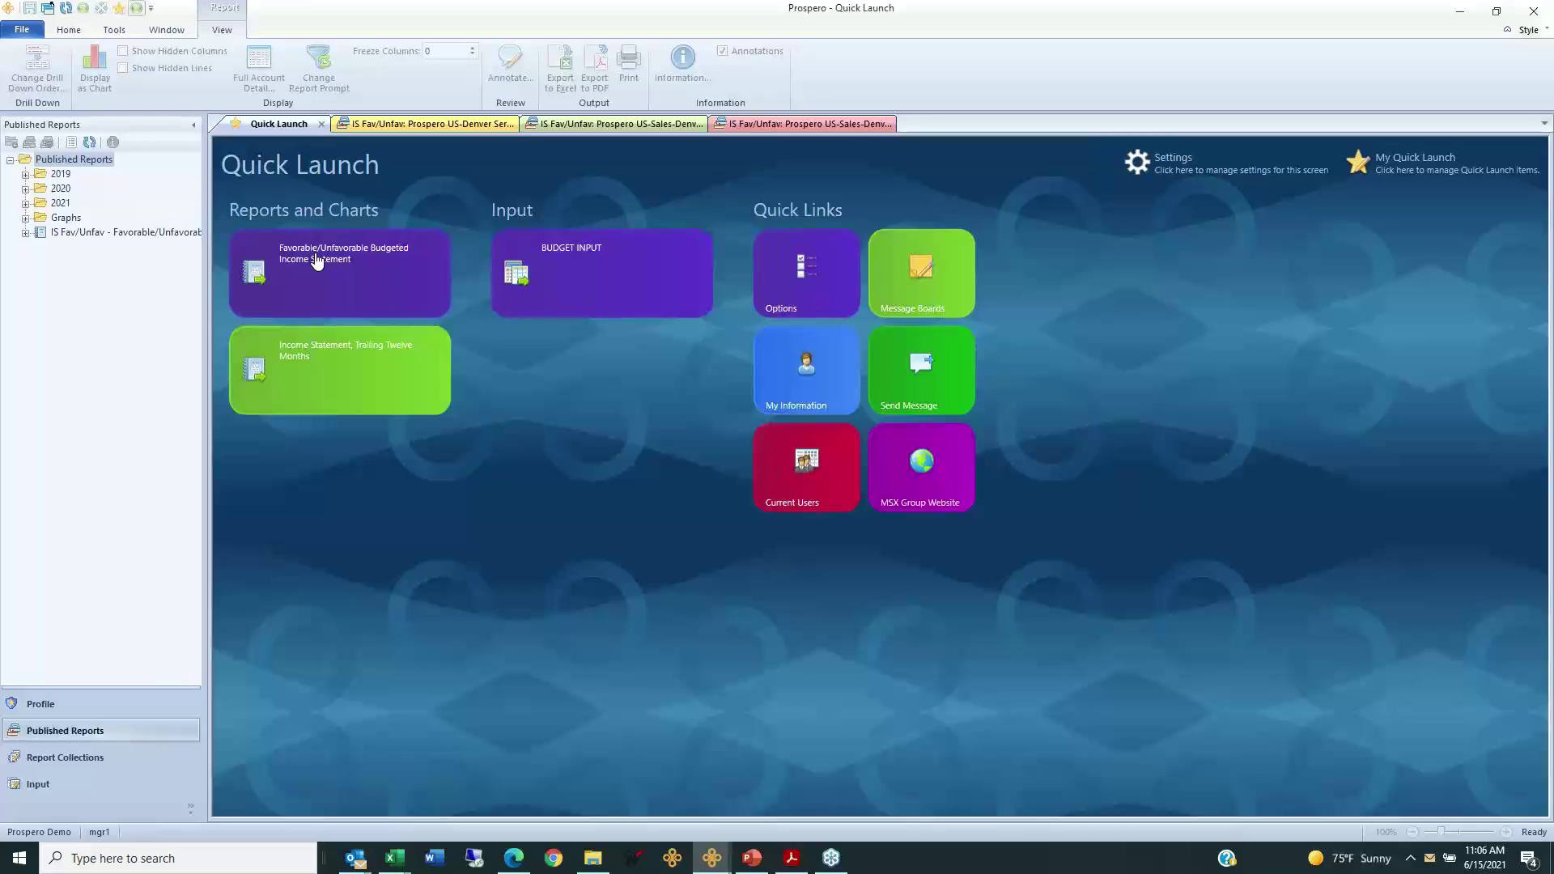
{"action": "left_click", "coordinate": [26, 203]}
{"action": "left_click", "coordinate": [57, 203]}
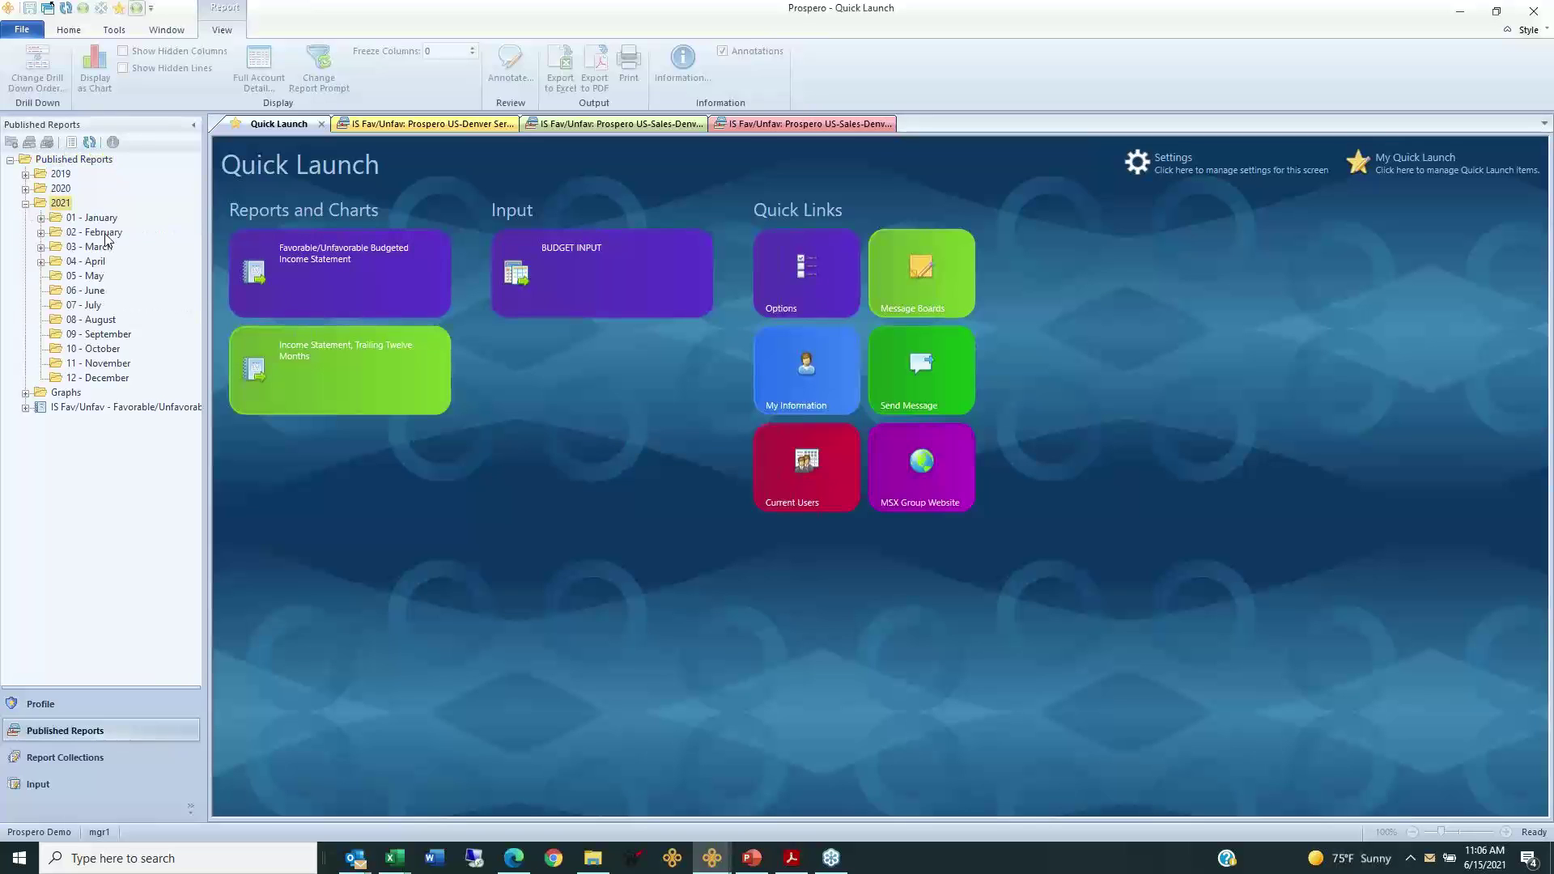
{"action": "left_click", "coordinate": [40, 218]}
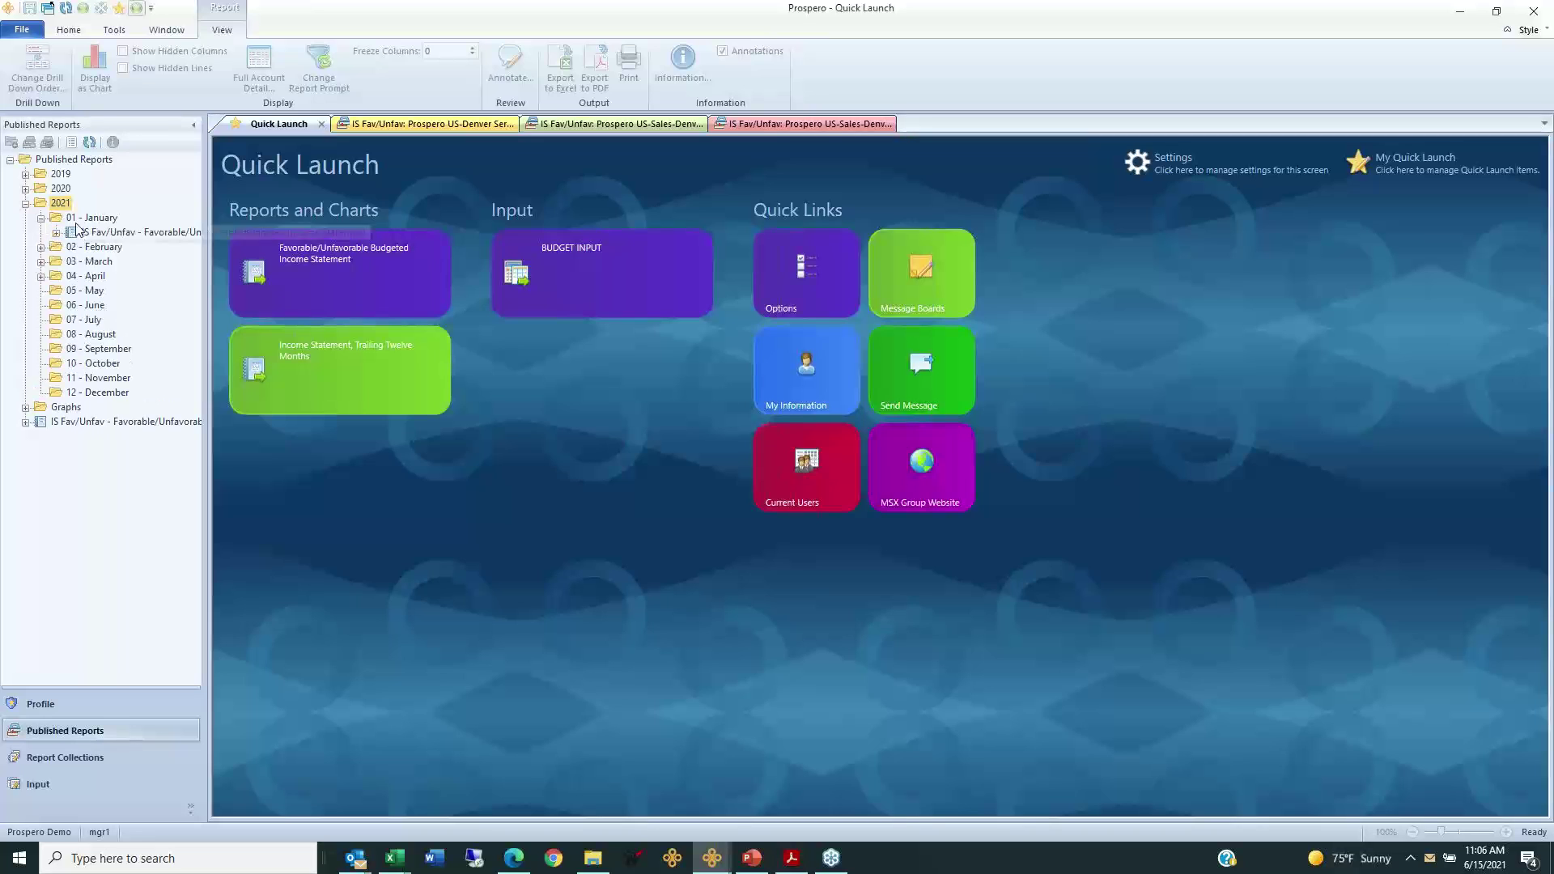
{"action": "left_click", "coordinate": [40, 246]}
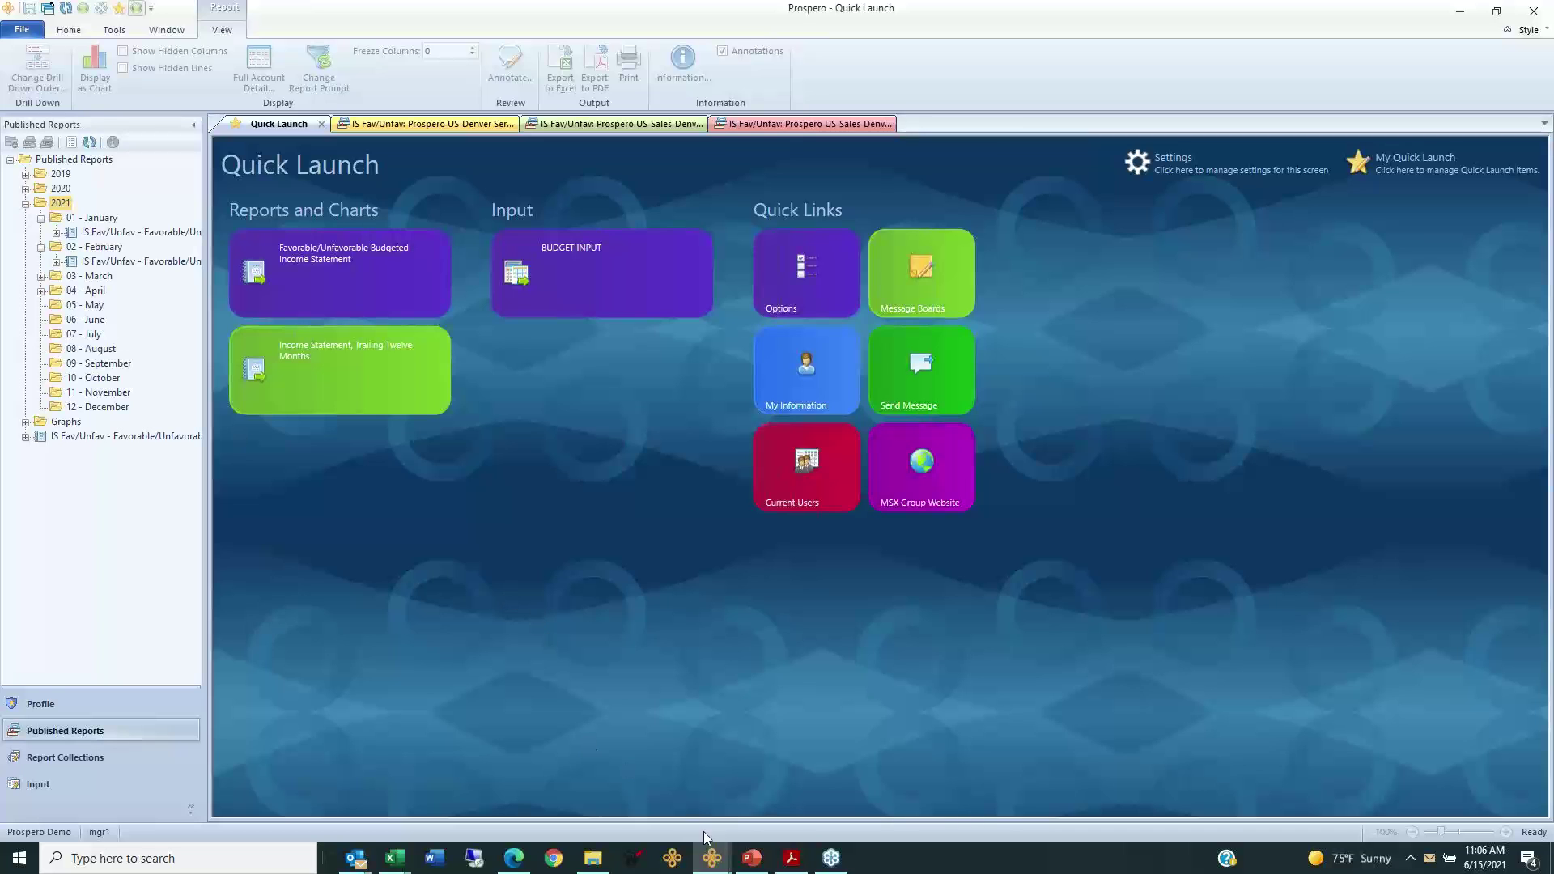
Step: Switch to the Prospero window with the Month-end report collection and close all its open documents without saving changes
{"action": "mouse_move", "coordinate": [712, 854]}
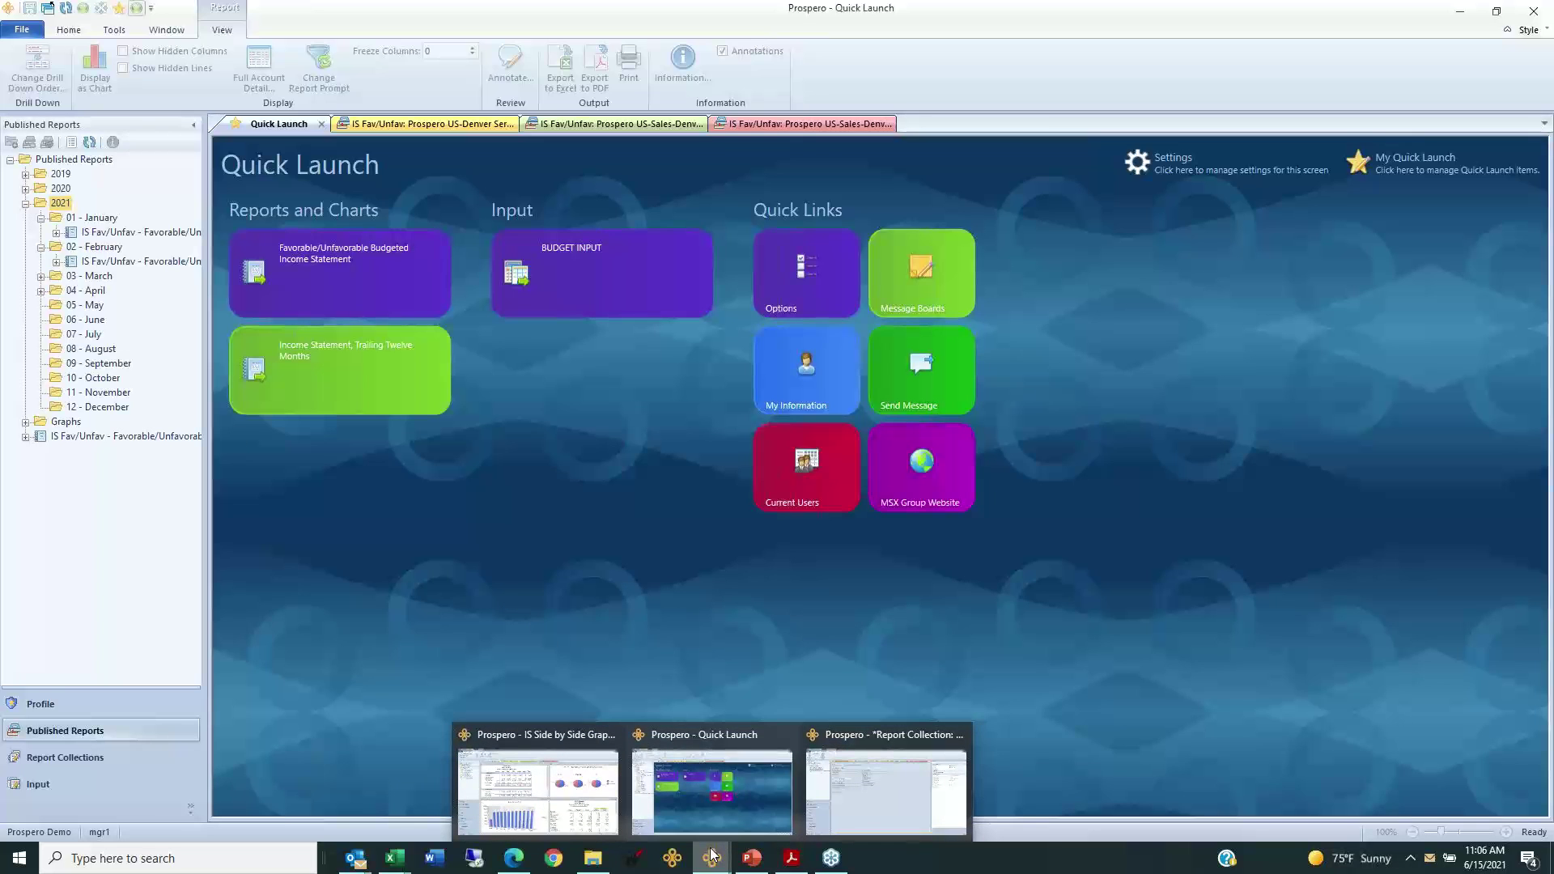
{"action": "left_click", "coordinate": [675, 813]}
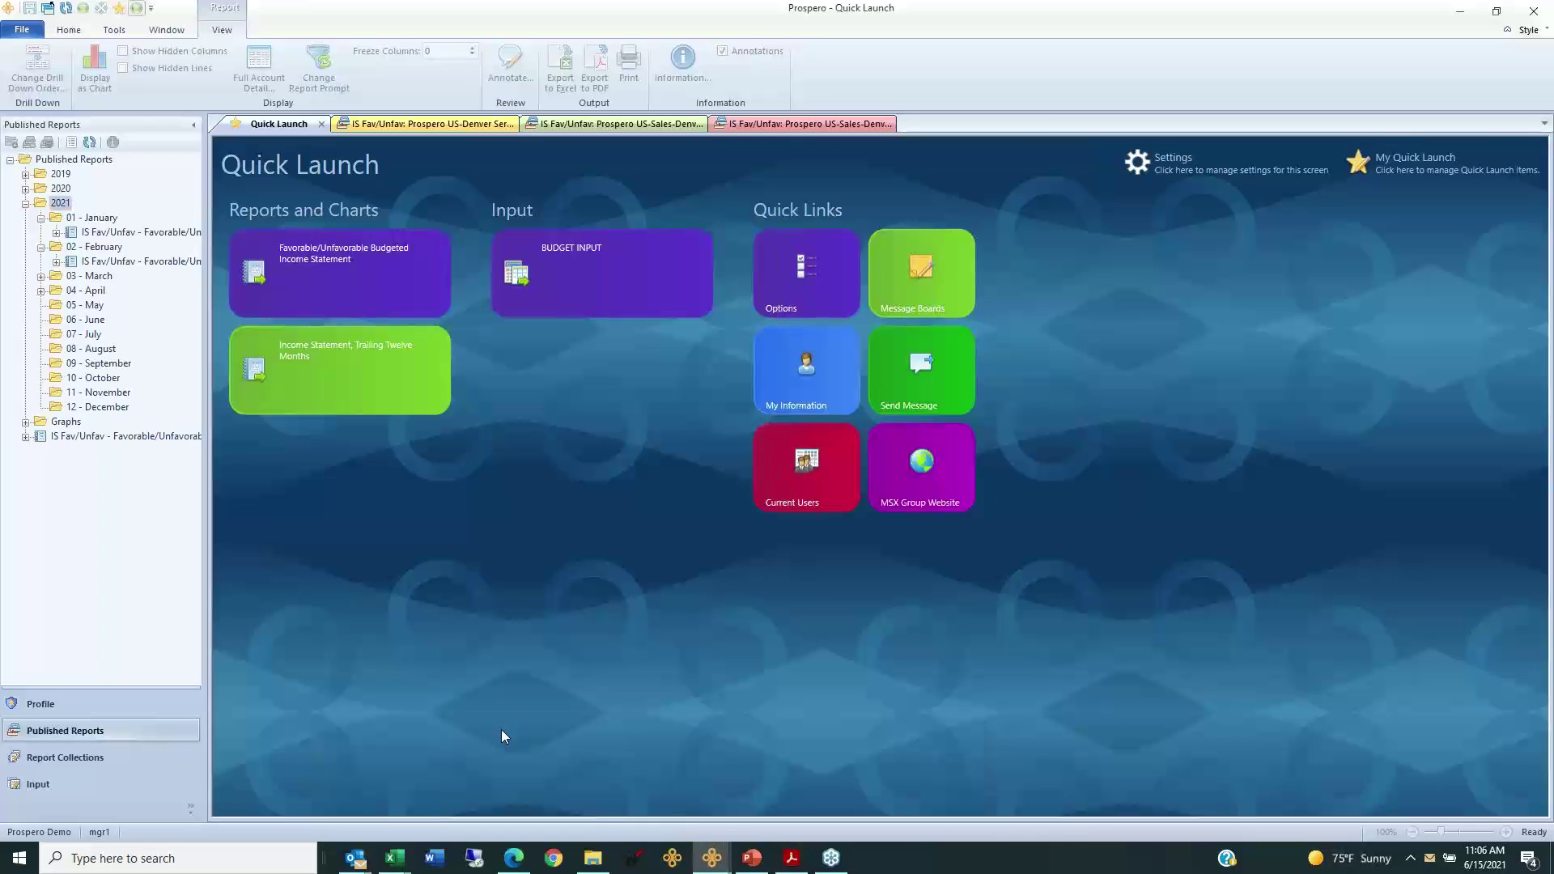
{"action": "left_click", "coordinate": [712, 856]}
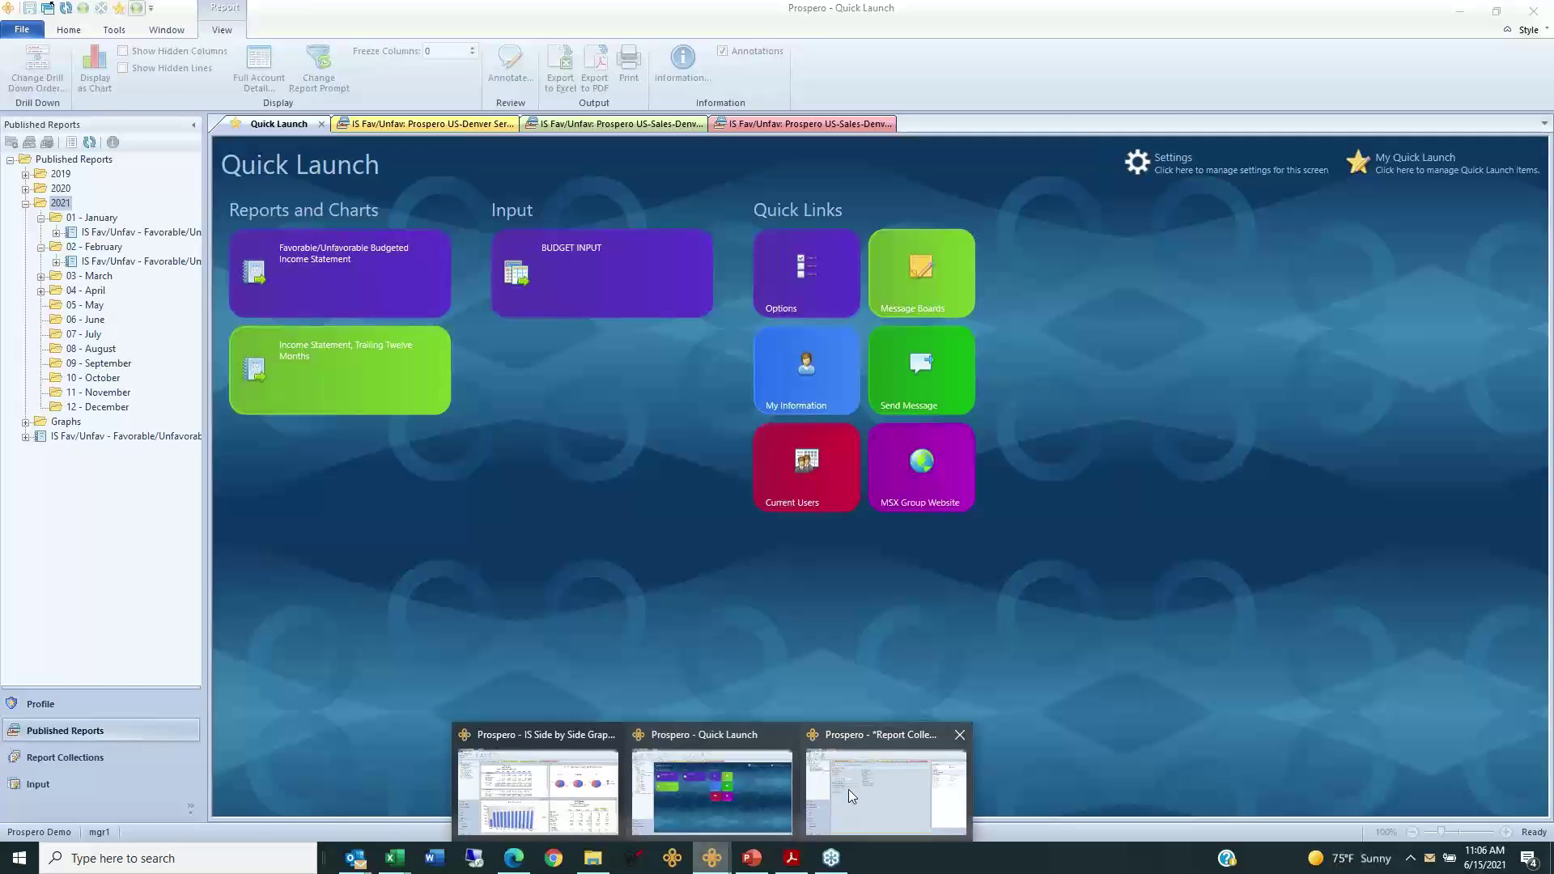
{"action": "left_click", "coordinate": [848, 789]}
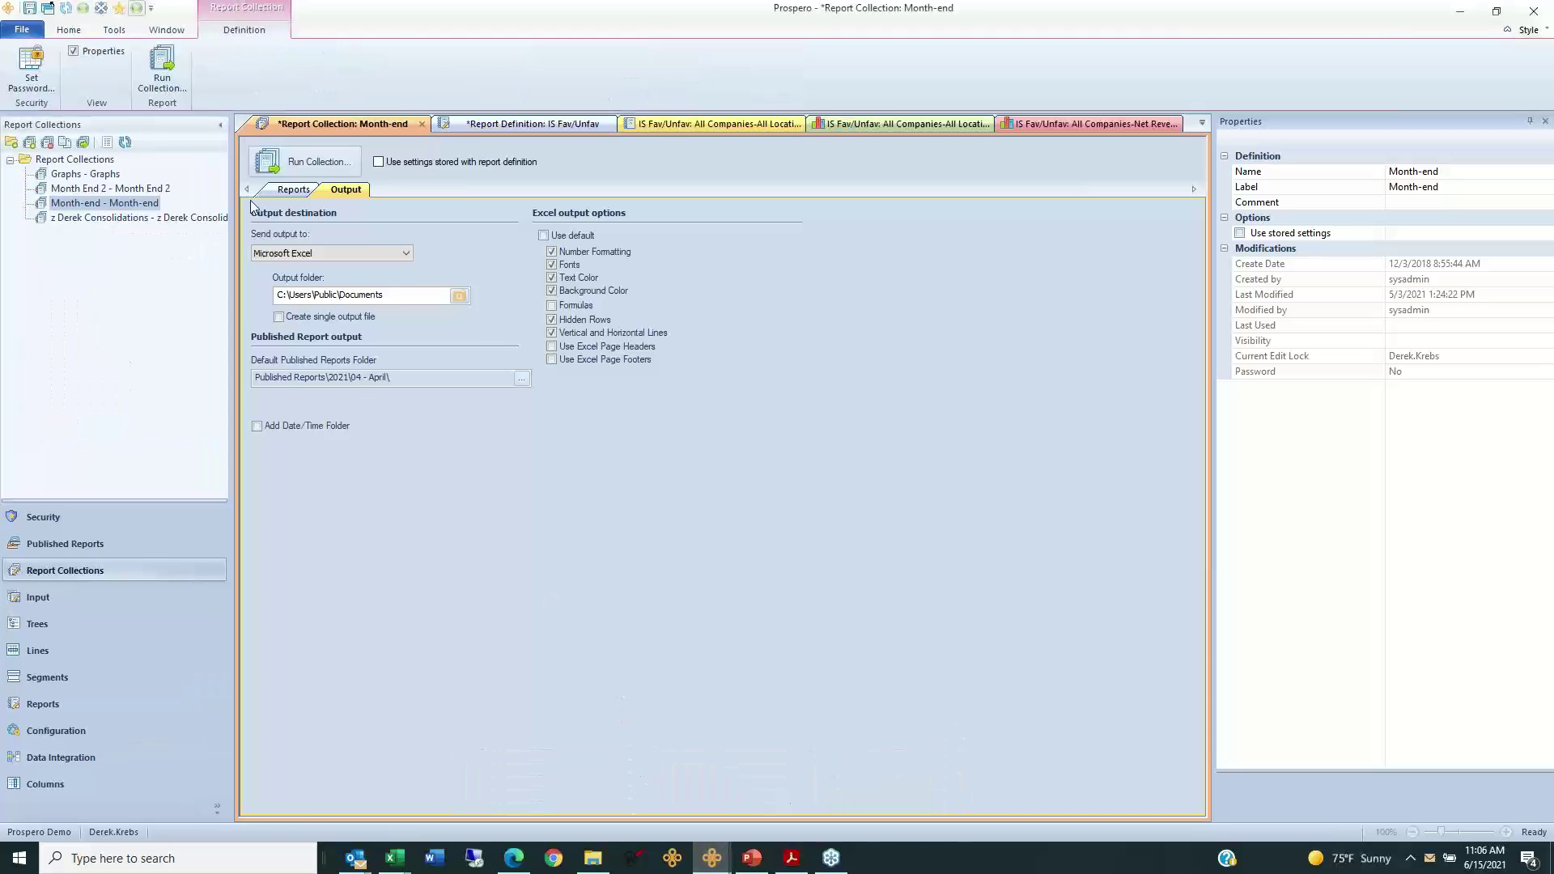
{"action": "left_click", "coordinate": [47, 10]}
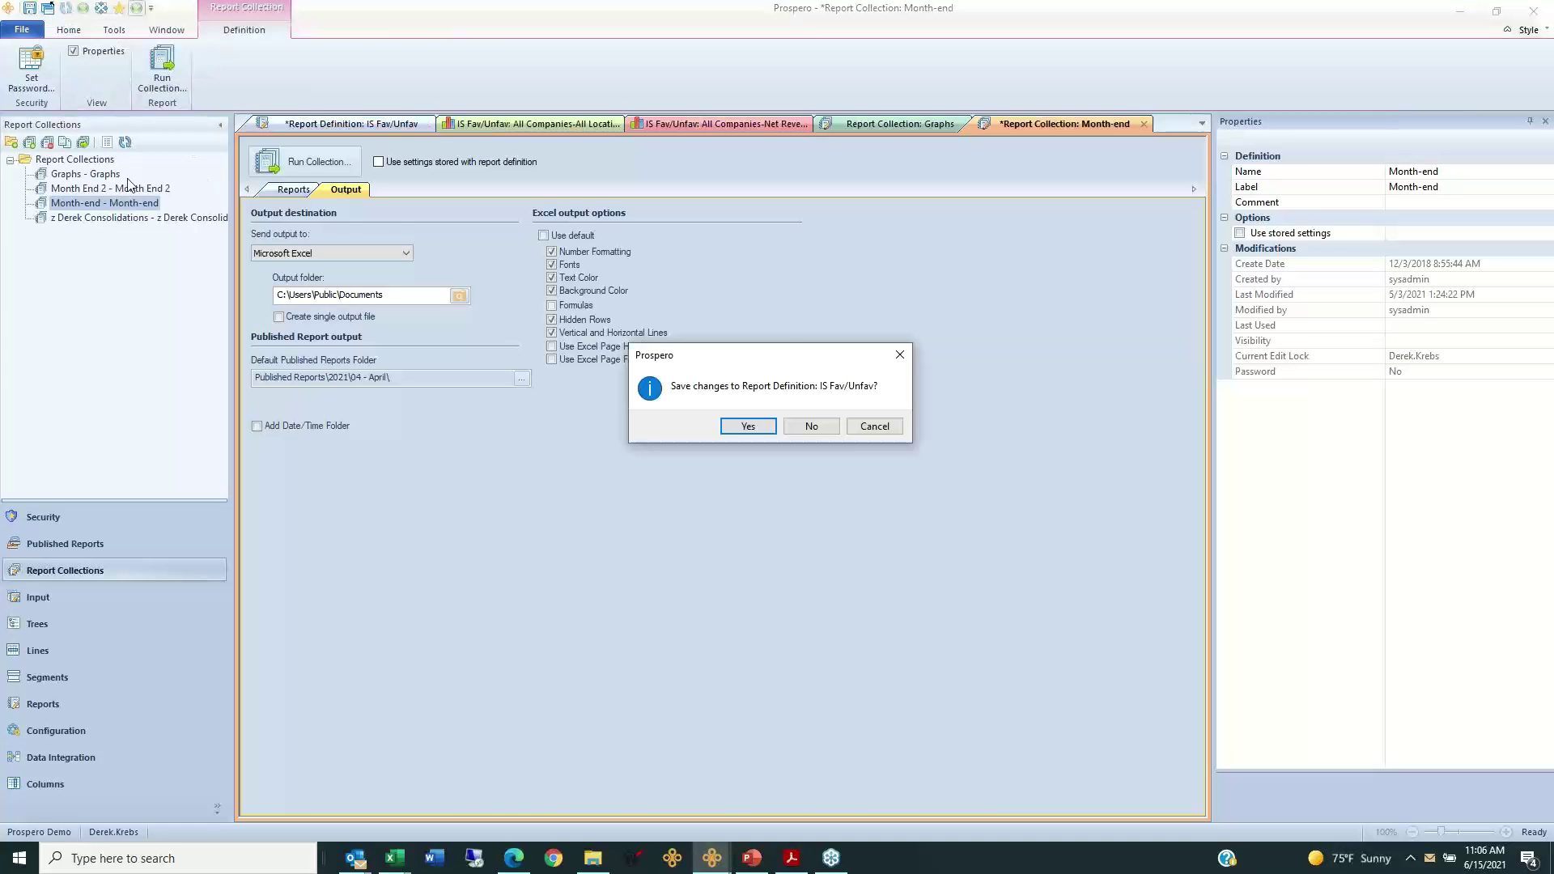
{"action": "left_click", "coordinate": [812, 426]}
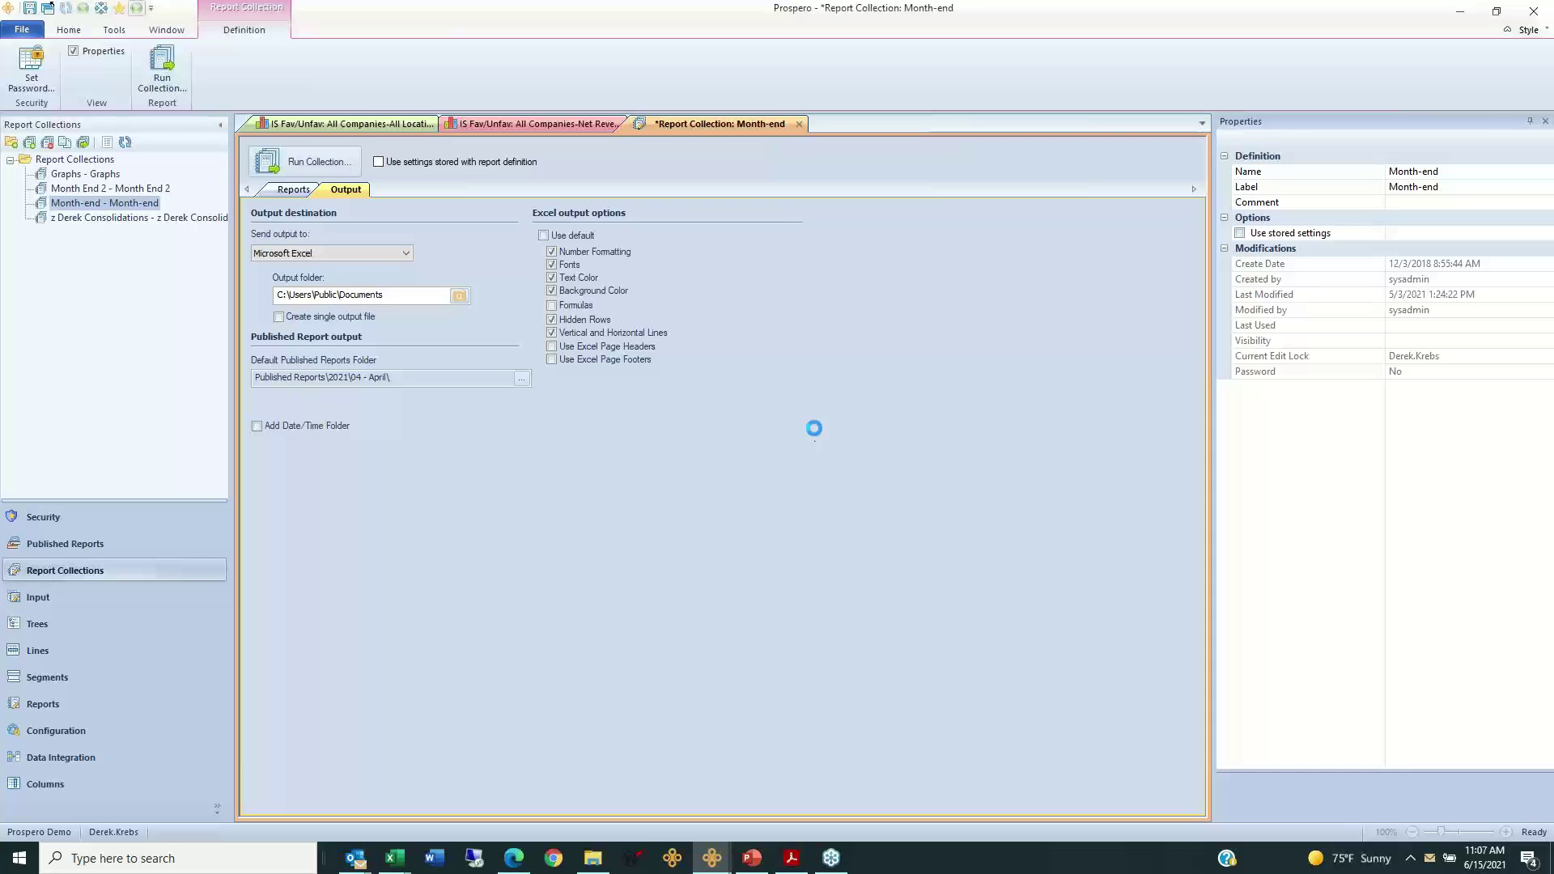
{"action": "left_click", "coordinate": [814, 426]}
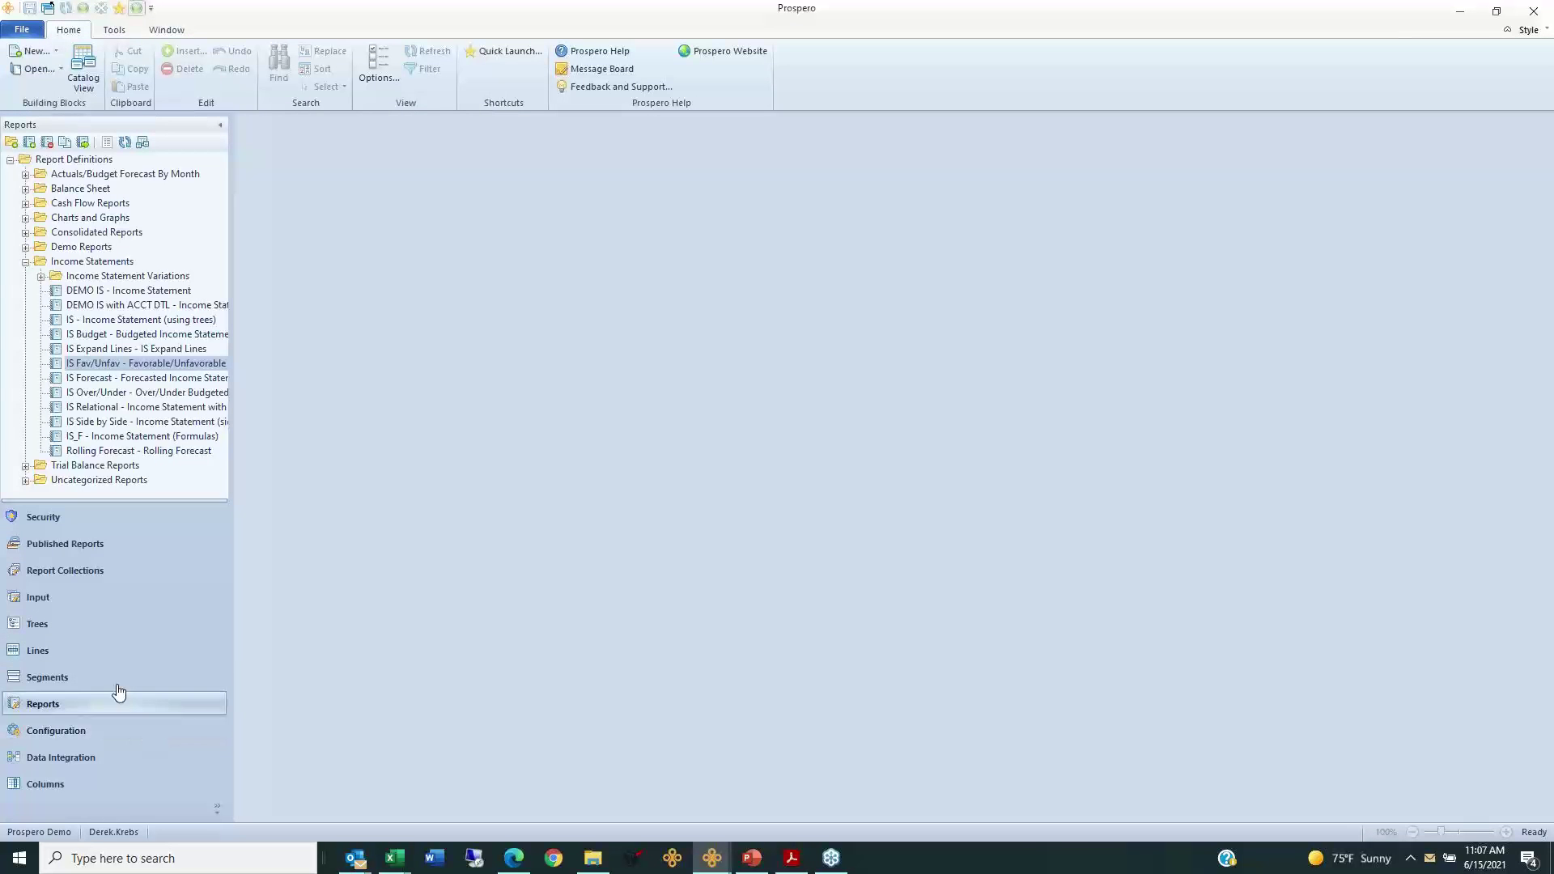
Step: Open the user definitions under Security and examine the Administrator, Budget Input with HR, Designer and Launcher roles
{"action": "left_click", "coordinate": [97, 518]}
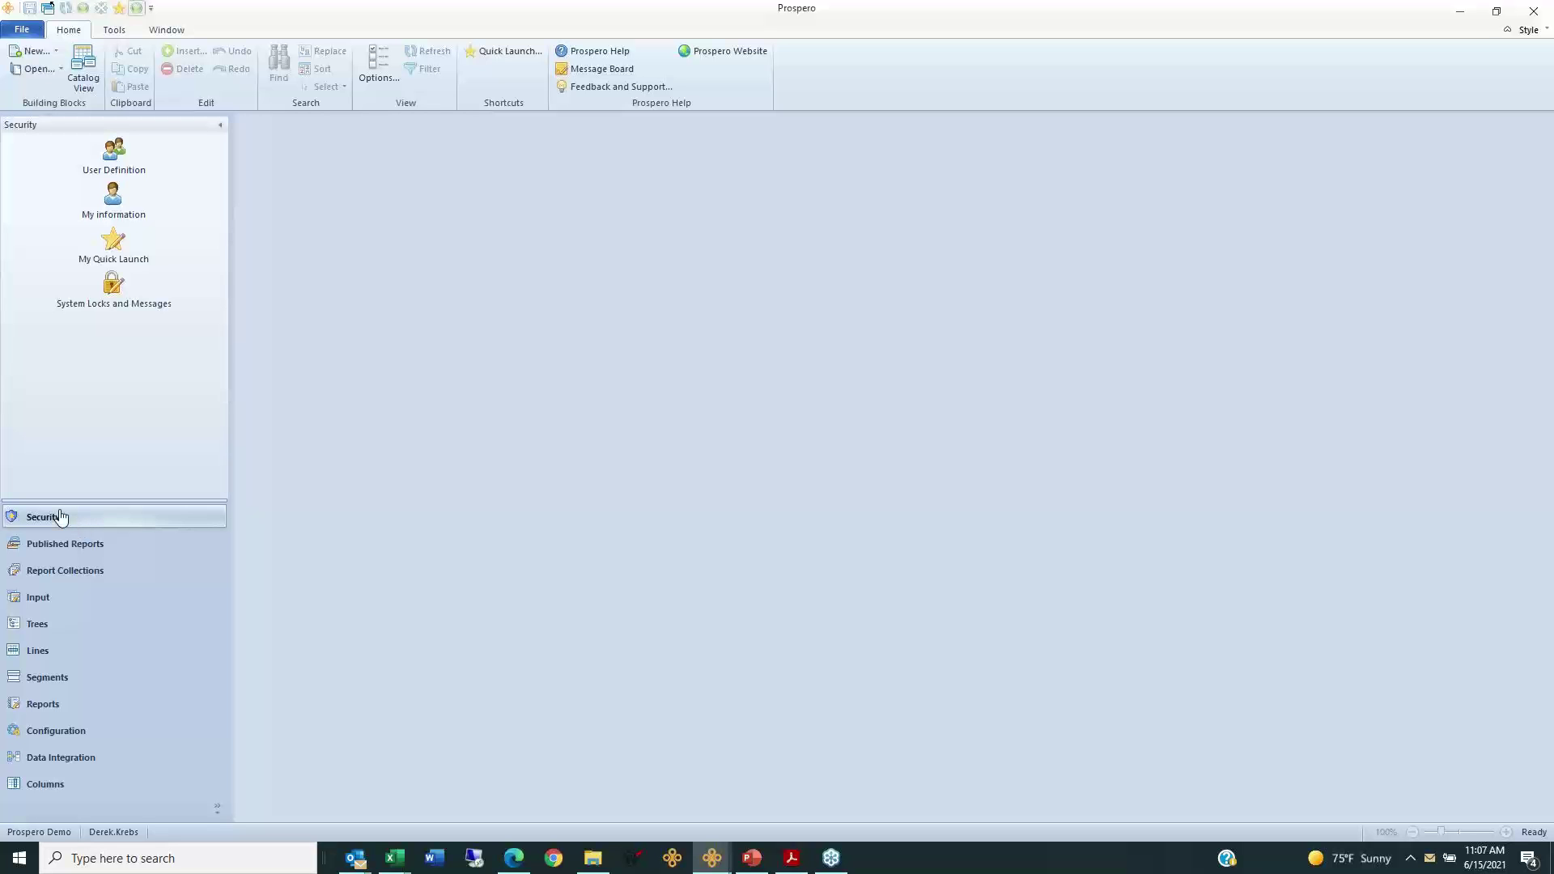
{"action": "left_click", "coordinate": [113, 153]}
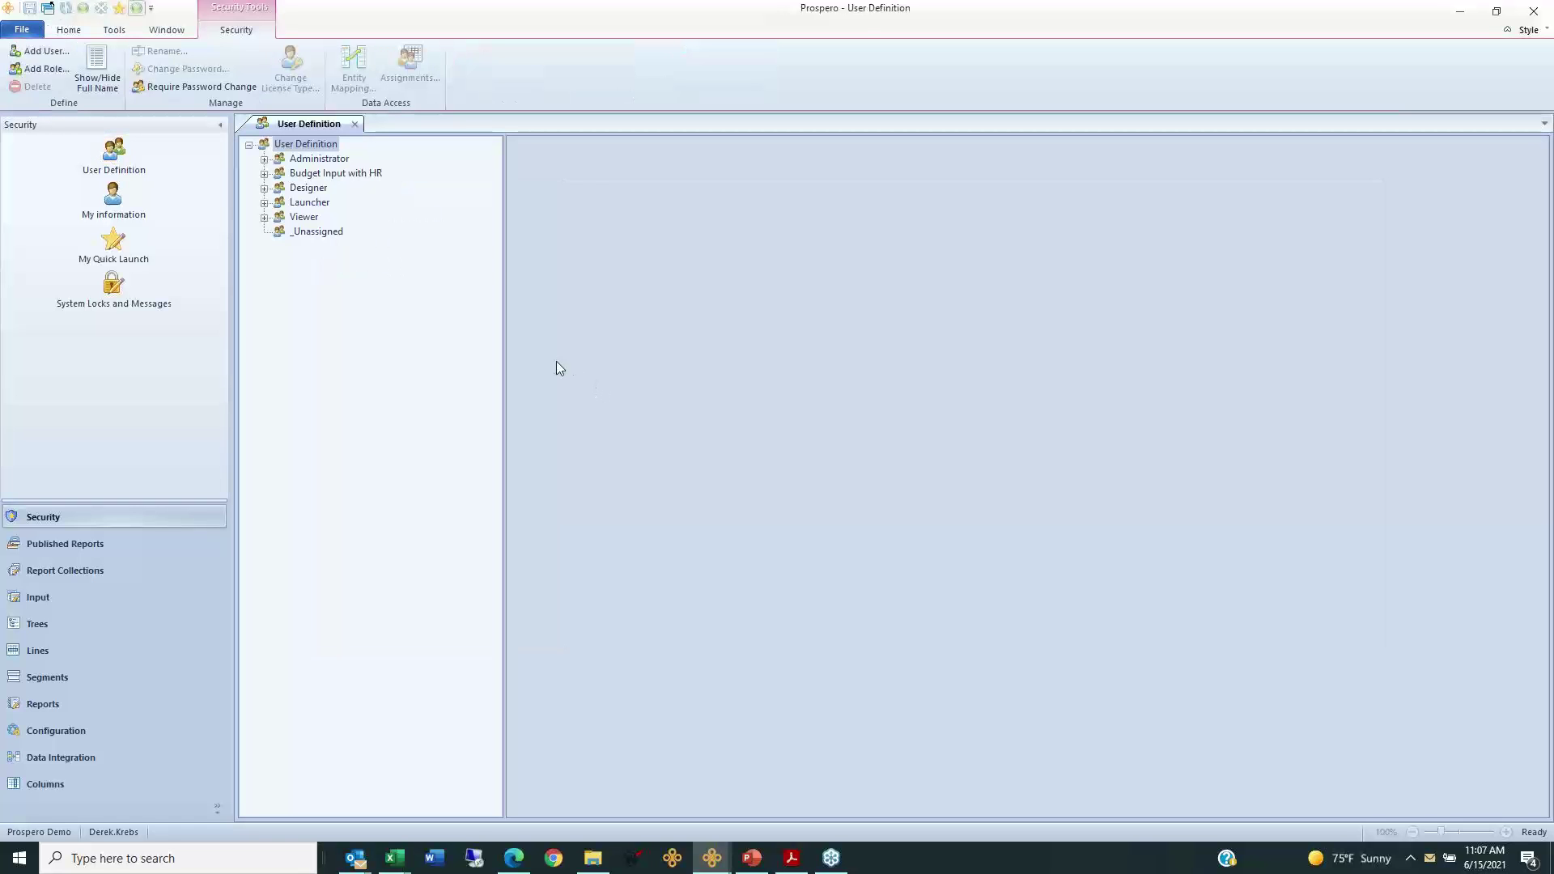
{"action": "left_click", "coordinate": [325, 161]}
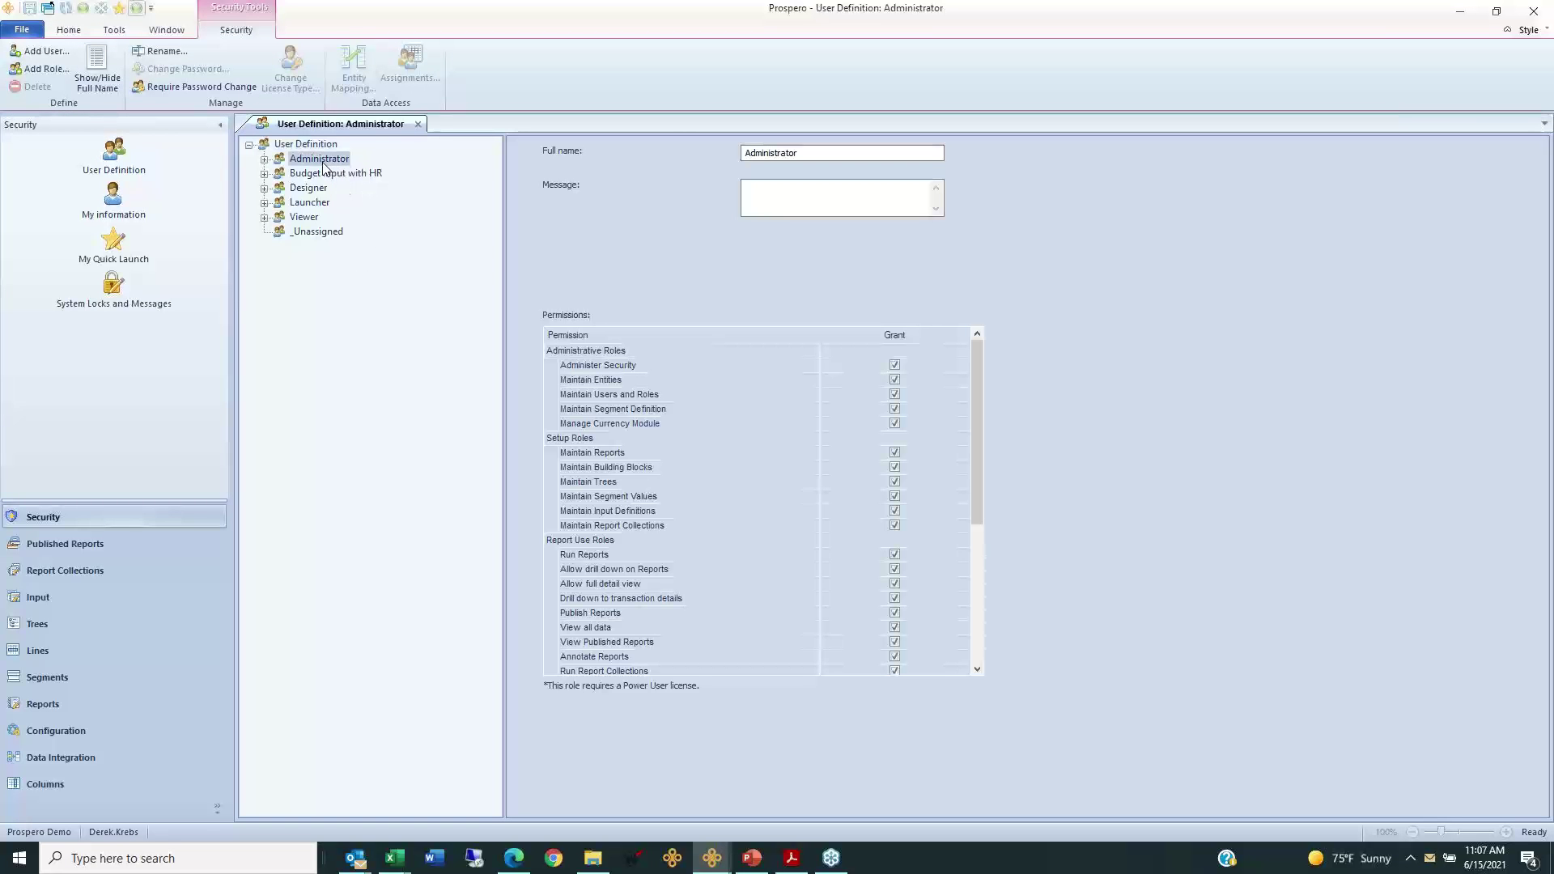
{"action": "left_click", "coordinate": [316, 179]}
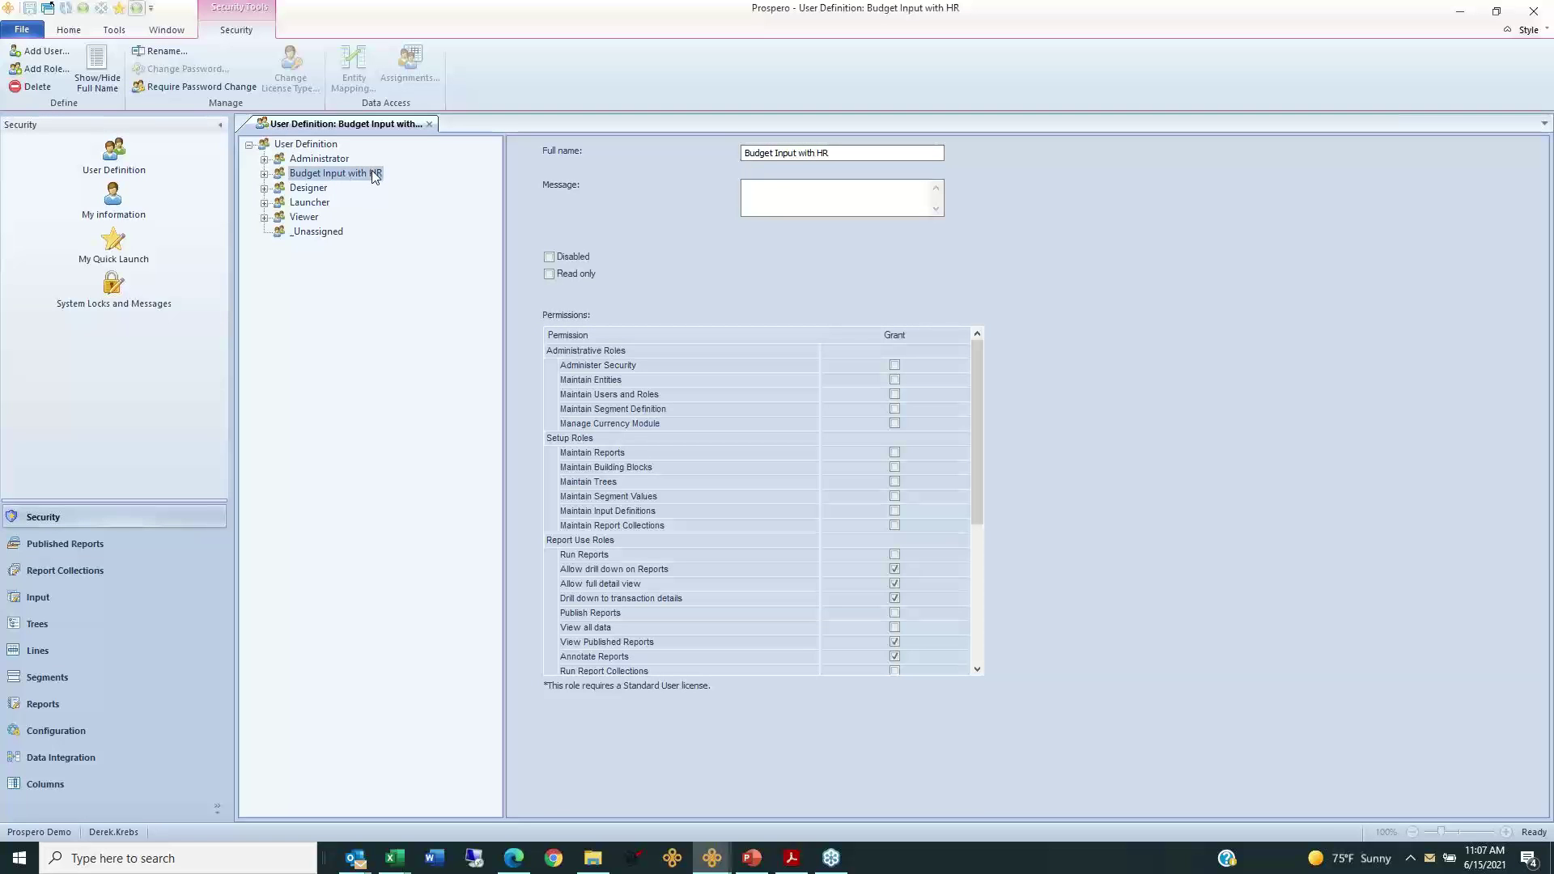
{"action": "left_click", "coordinate": [322, 191]}
{"action": "left_click", "coordinate": [322, 204]}
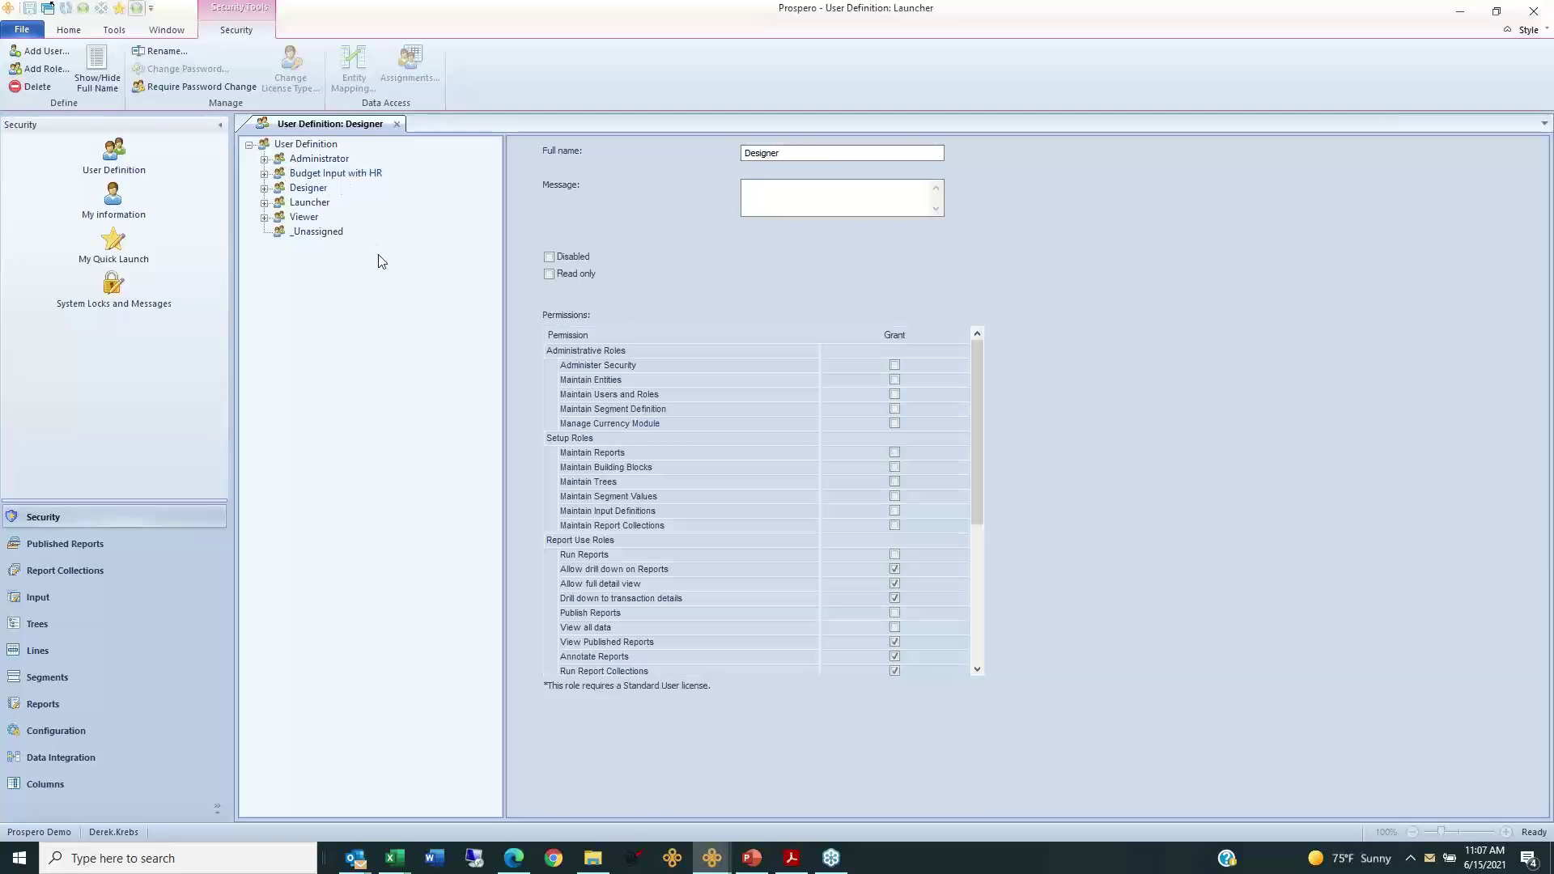
Step: Examine the Windows and standard authentication options for adding a user to the Launcher role, and leave without adding one
{"action": "right_click", "coordinate": [309, 207]}
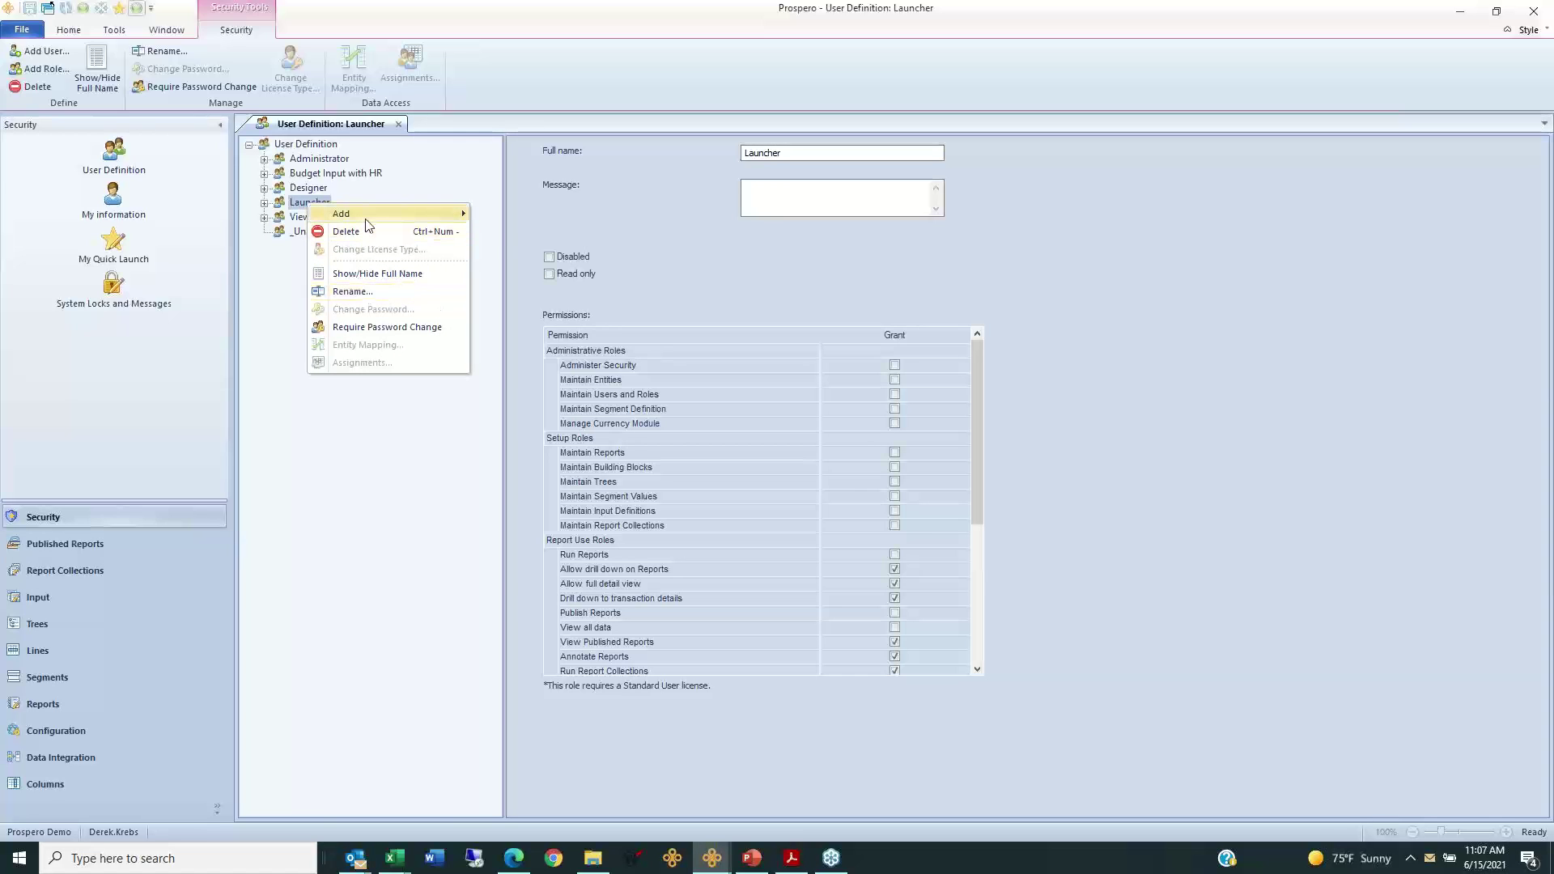
{"action": "mouse_move", "coordinate": [368, 220]}
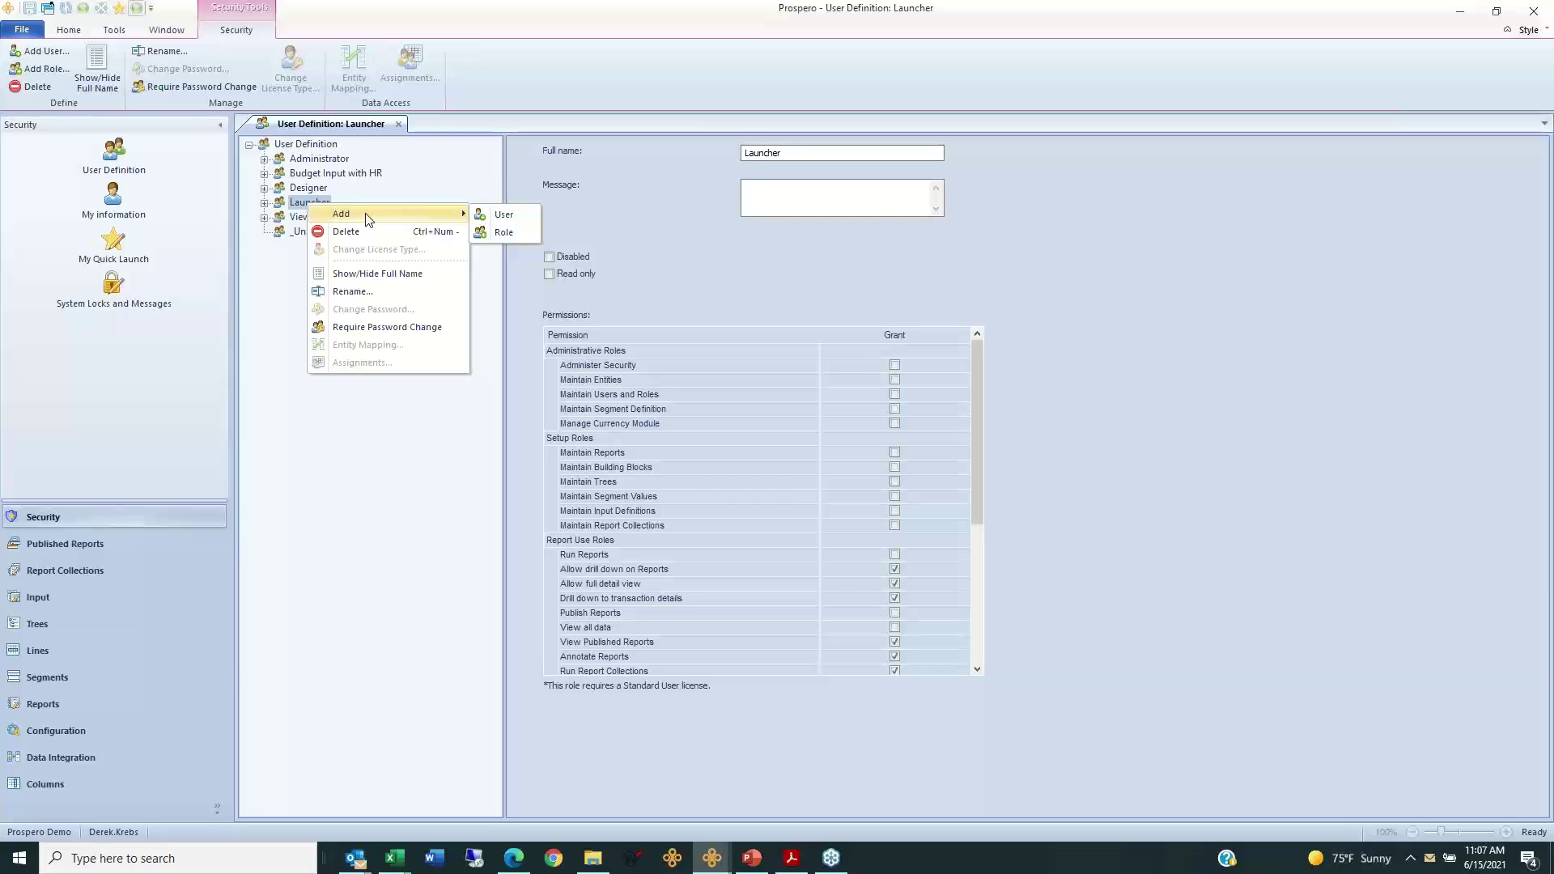
{"action": "left_click", "coordinate": [505, 215]}
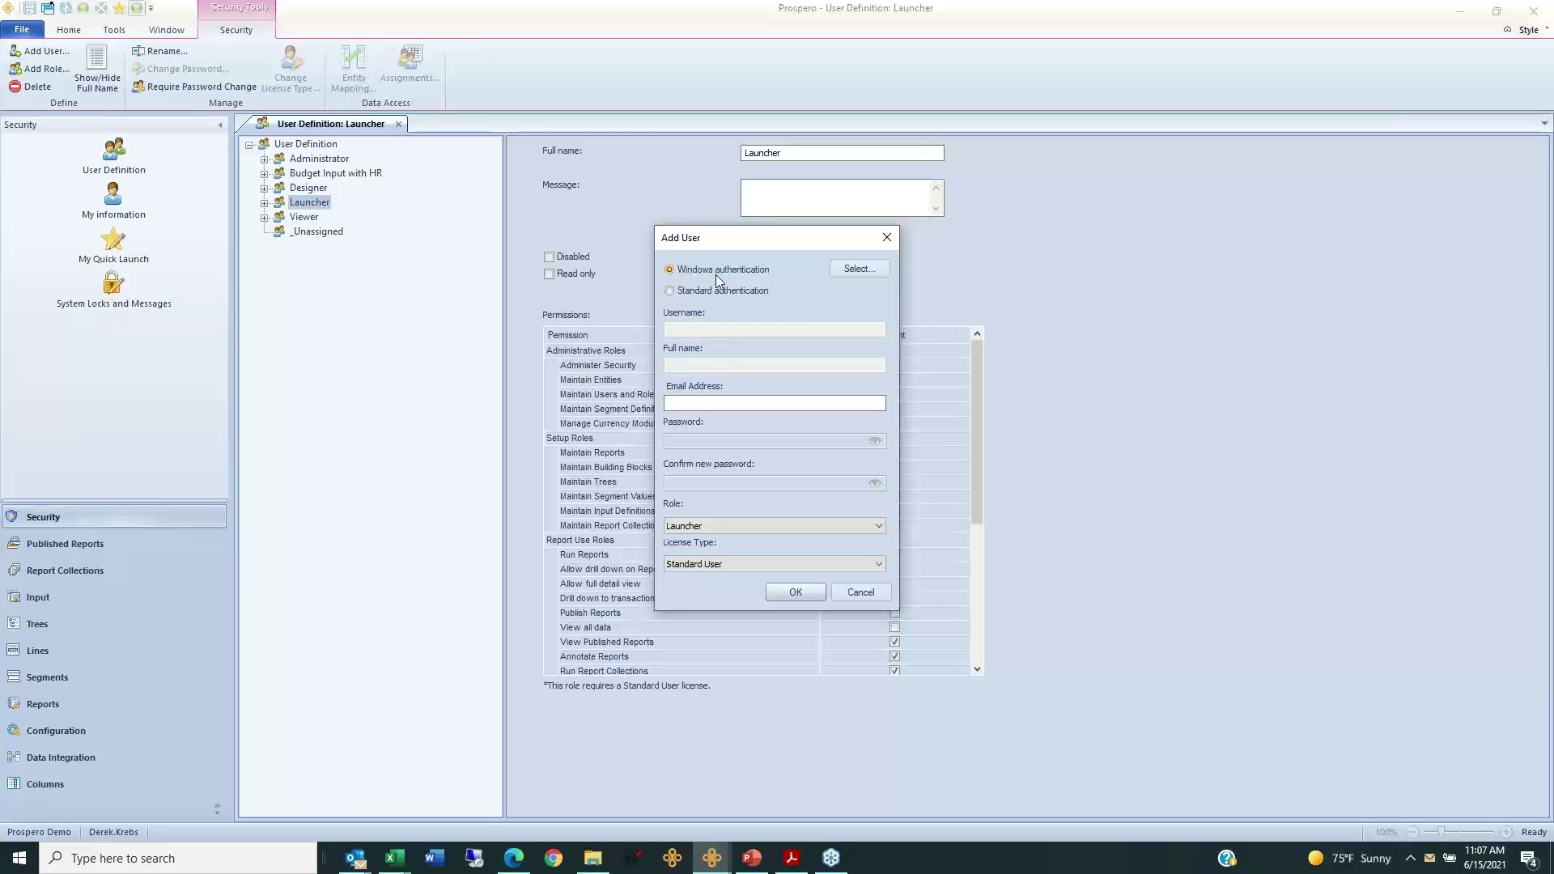
{"action": "left_click", "coordinate": [688, 295]}
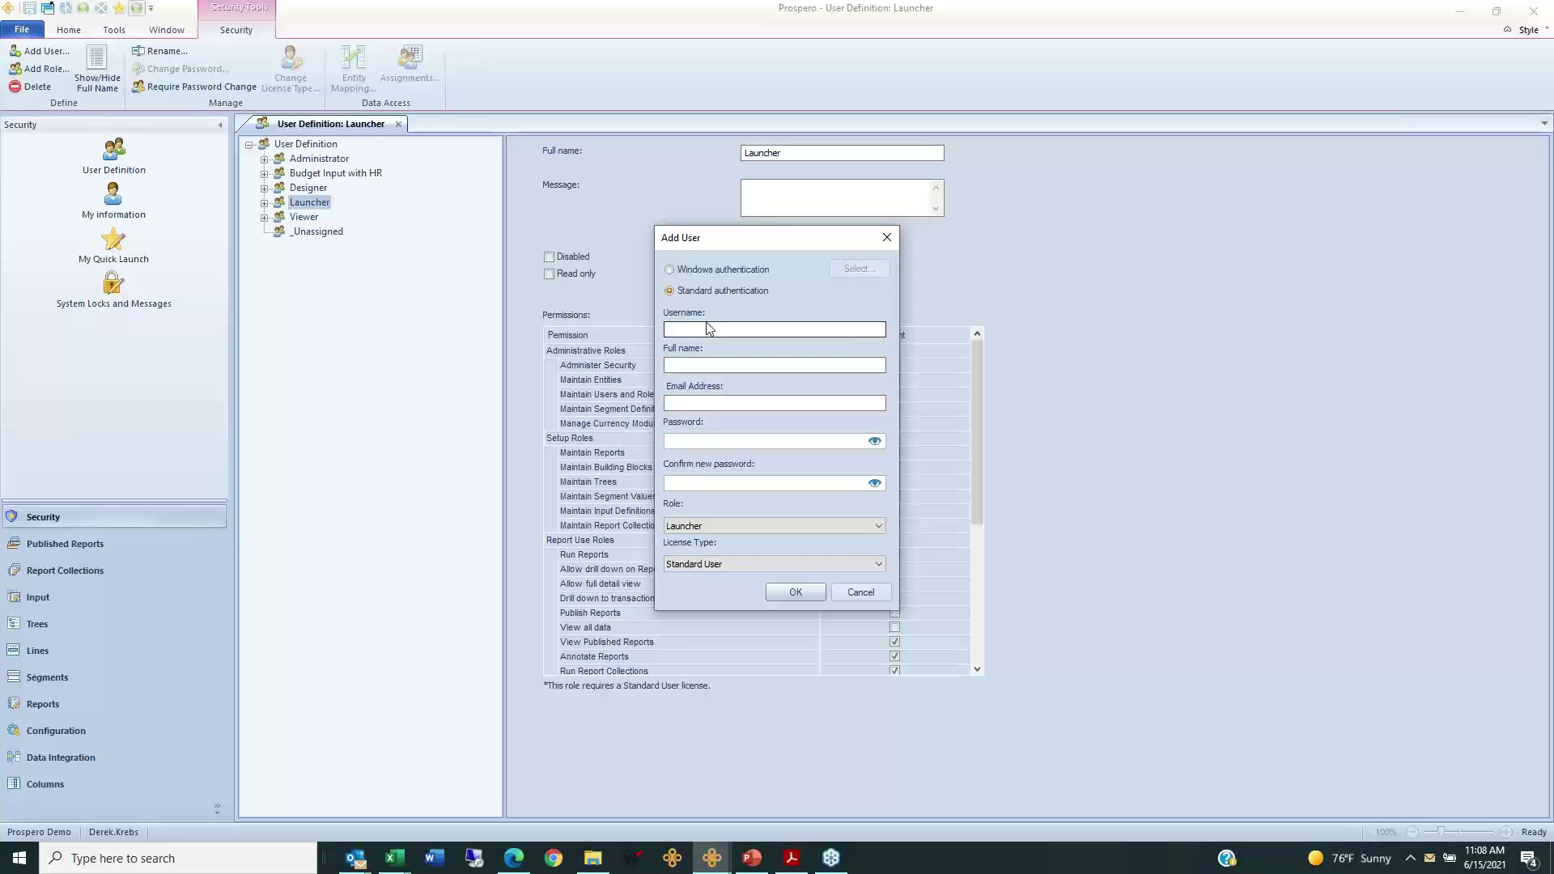
{"action": "left_click", "coordinate": [688, 269]}
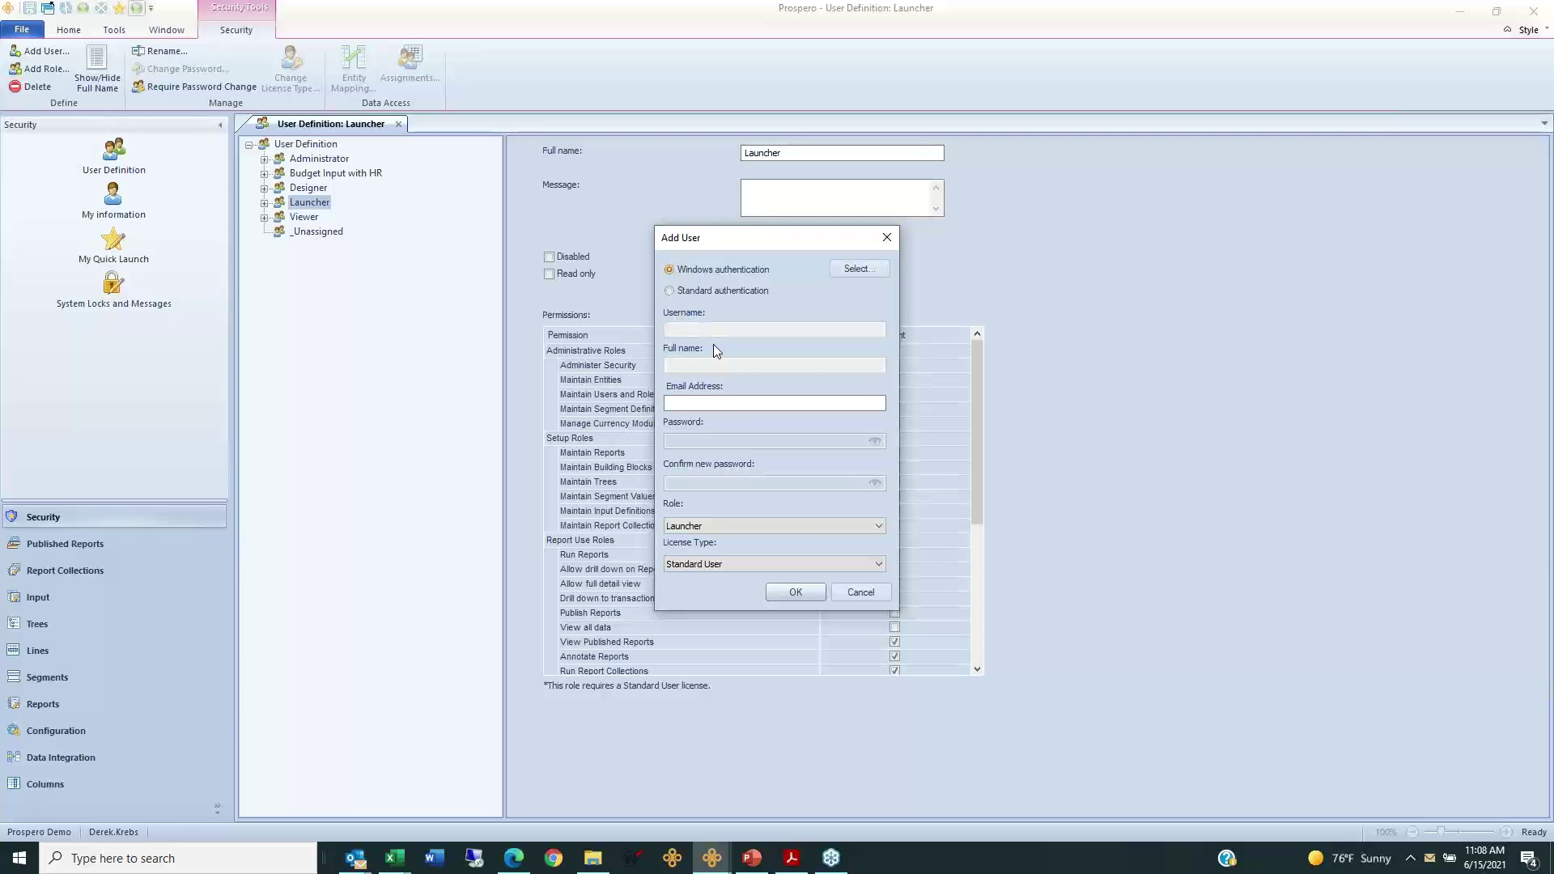
{"action": "left_click", "coordinate": [869, 594]}
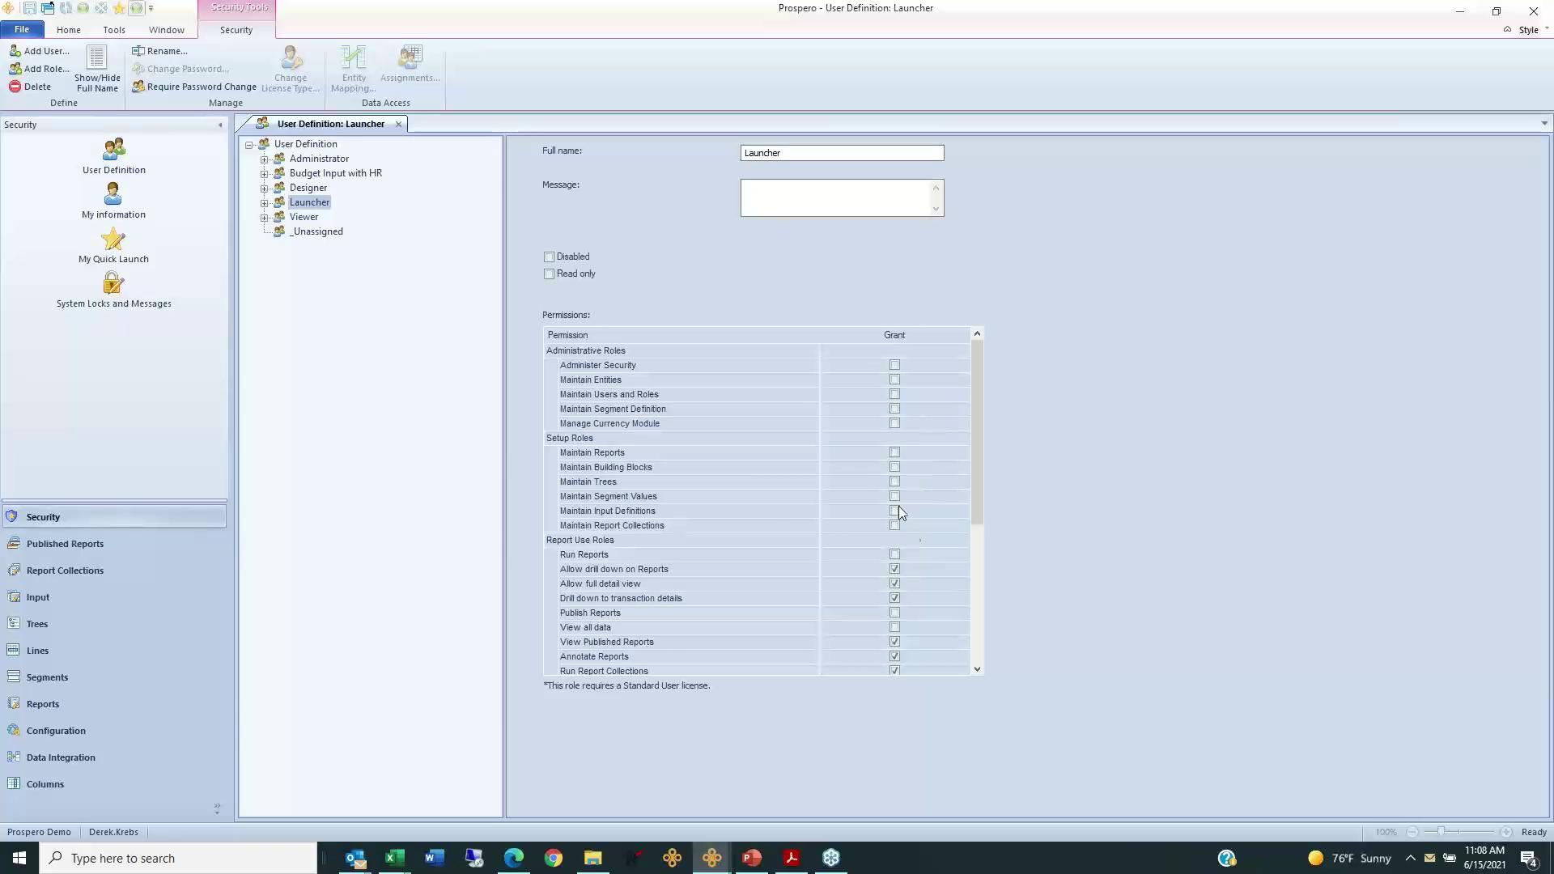
Step: Compare the permissions granted to the Administrator, Launcher and Viewer roles, including Viewer's report use roles such as View all data
{"action": "left_click", "coordinate": [317, 159]}
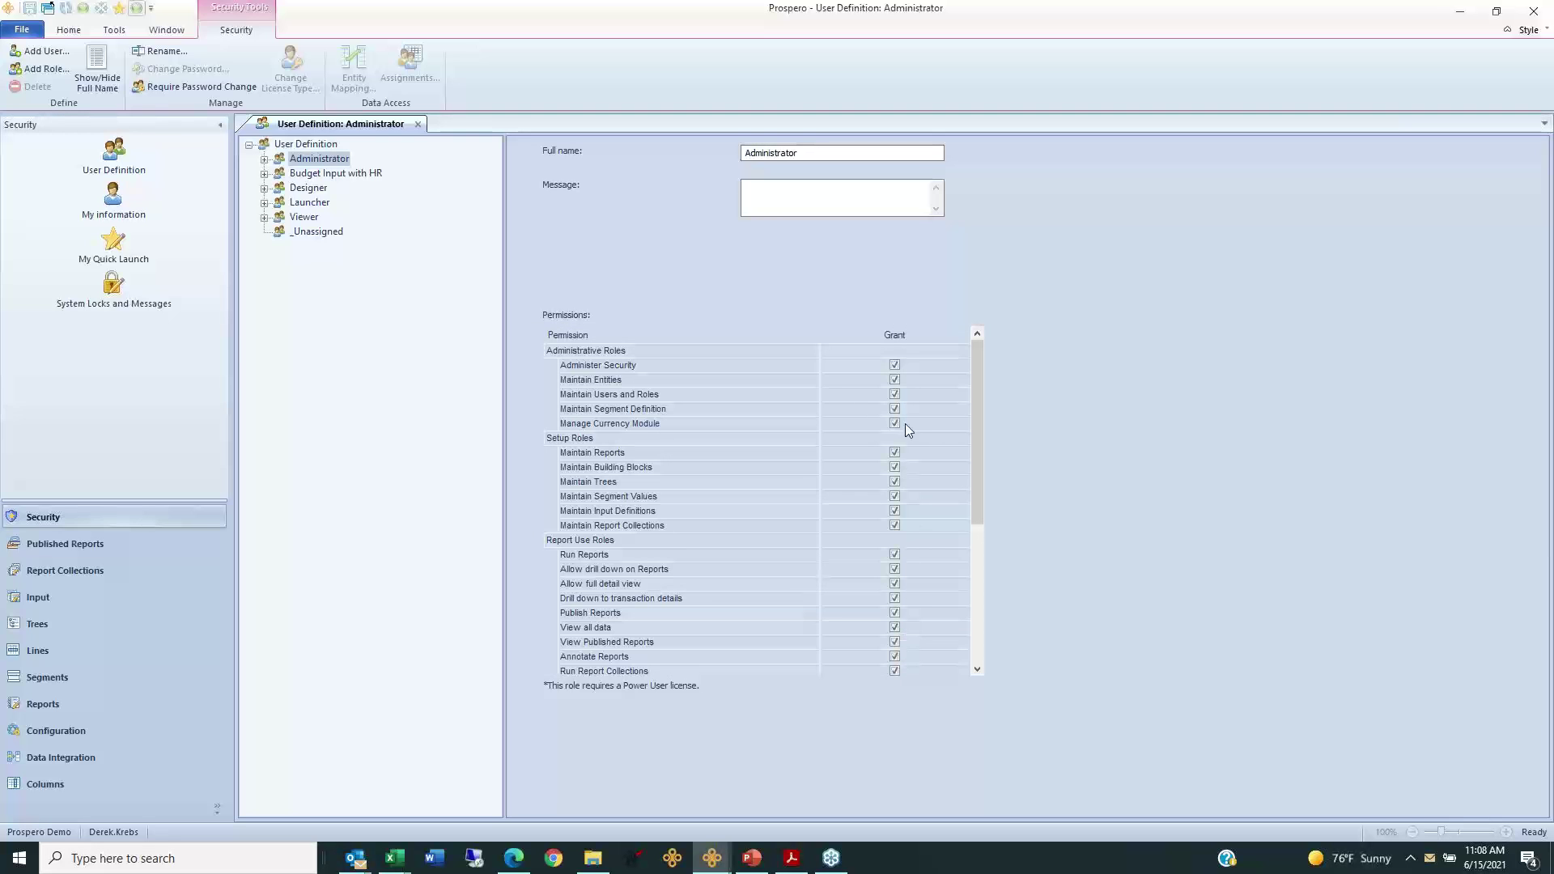
{"action": "left_click", "coordinate": [894, 365]}
{"action": "left_click", "coordinate": [309, 203]}
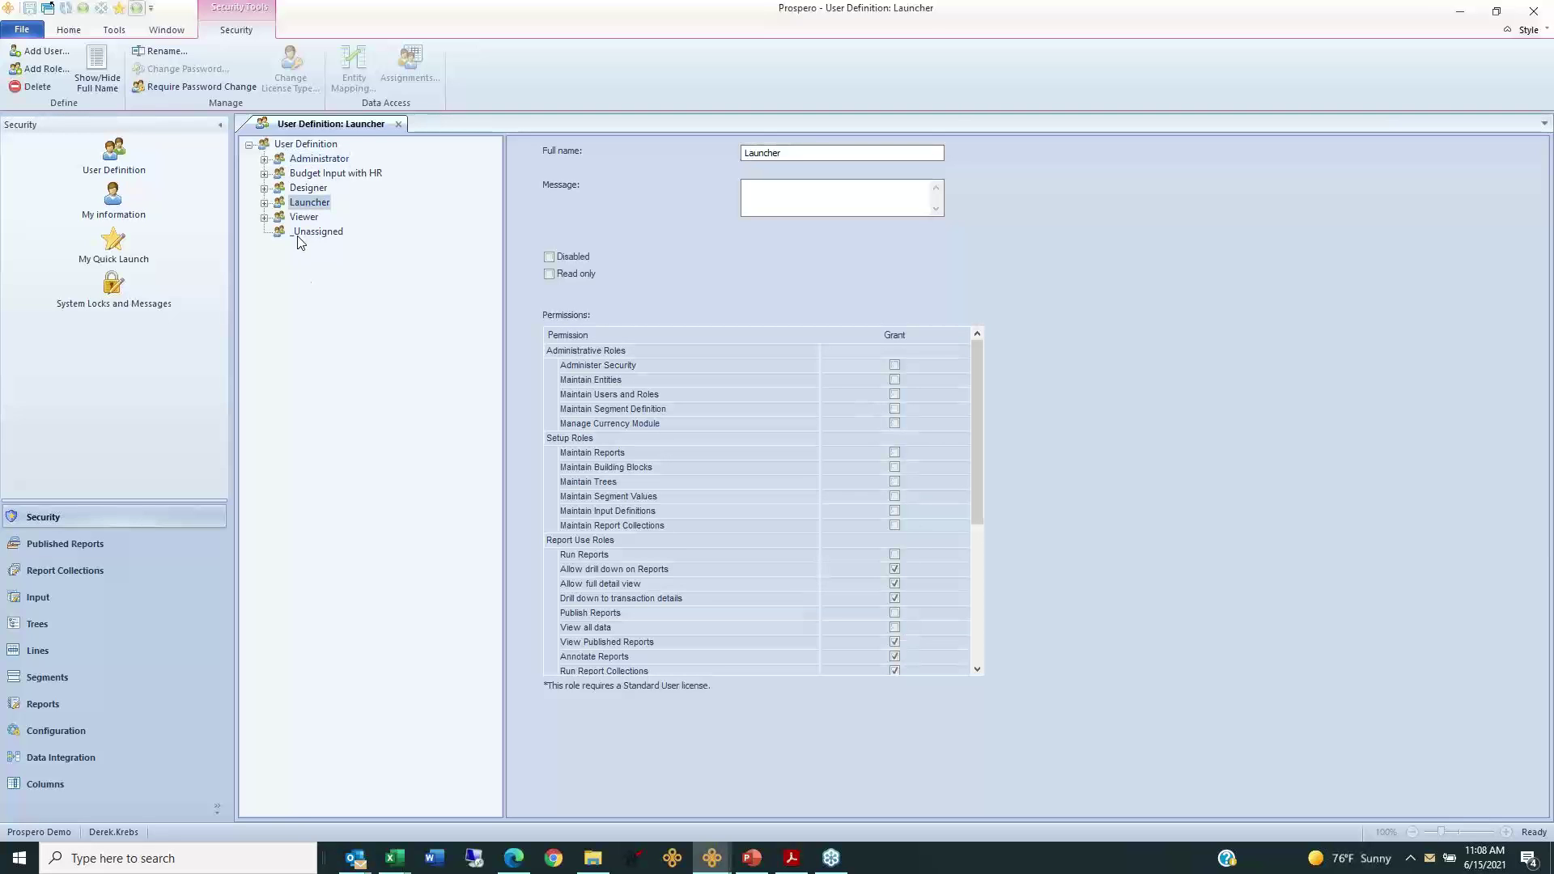
{"action": "left_click", "coordinate": [305, 217]}
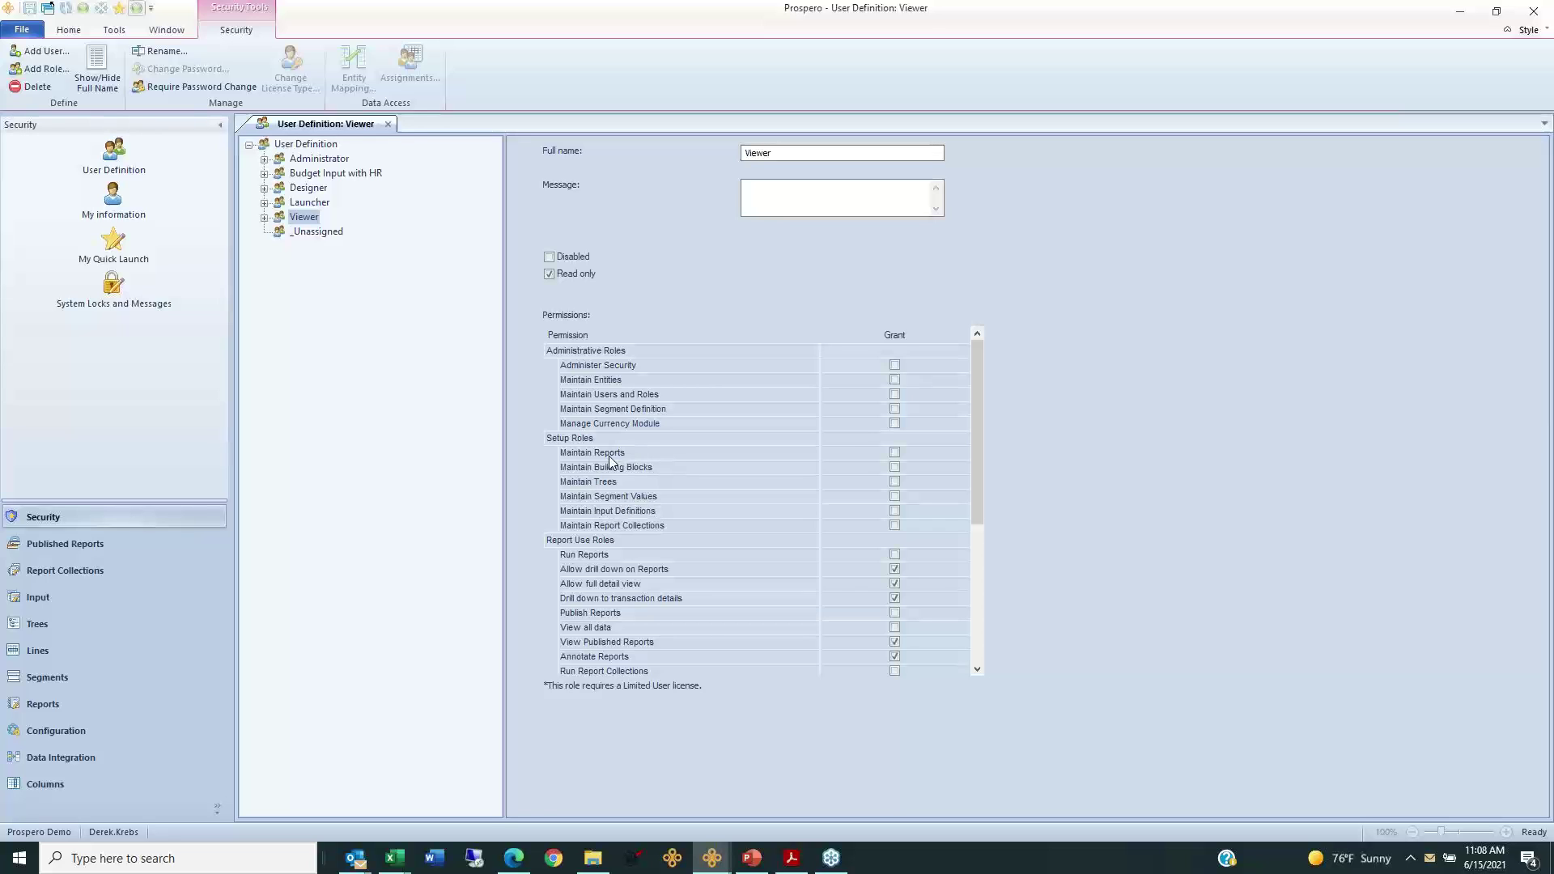
{"action": "left_click", "coordinate": [977, 670]}
{"action": "left_click", "coordinate": [977, 670]}
{"action": "left_click", "coordinate": [976, 670]}
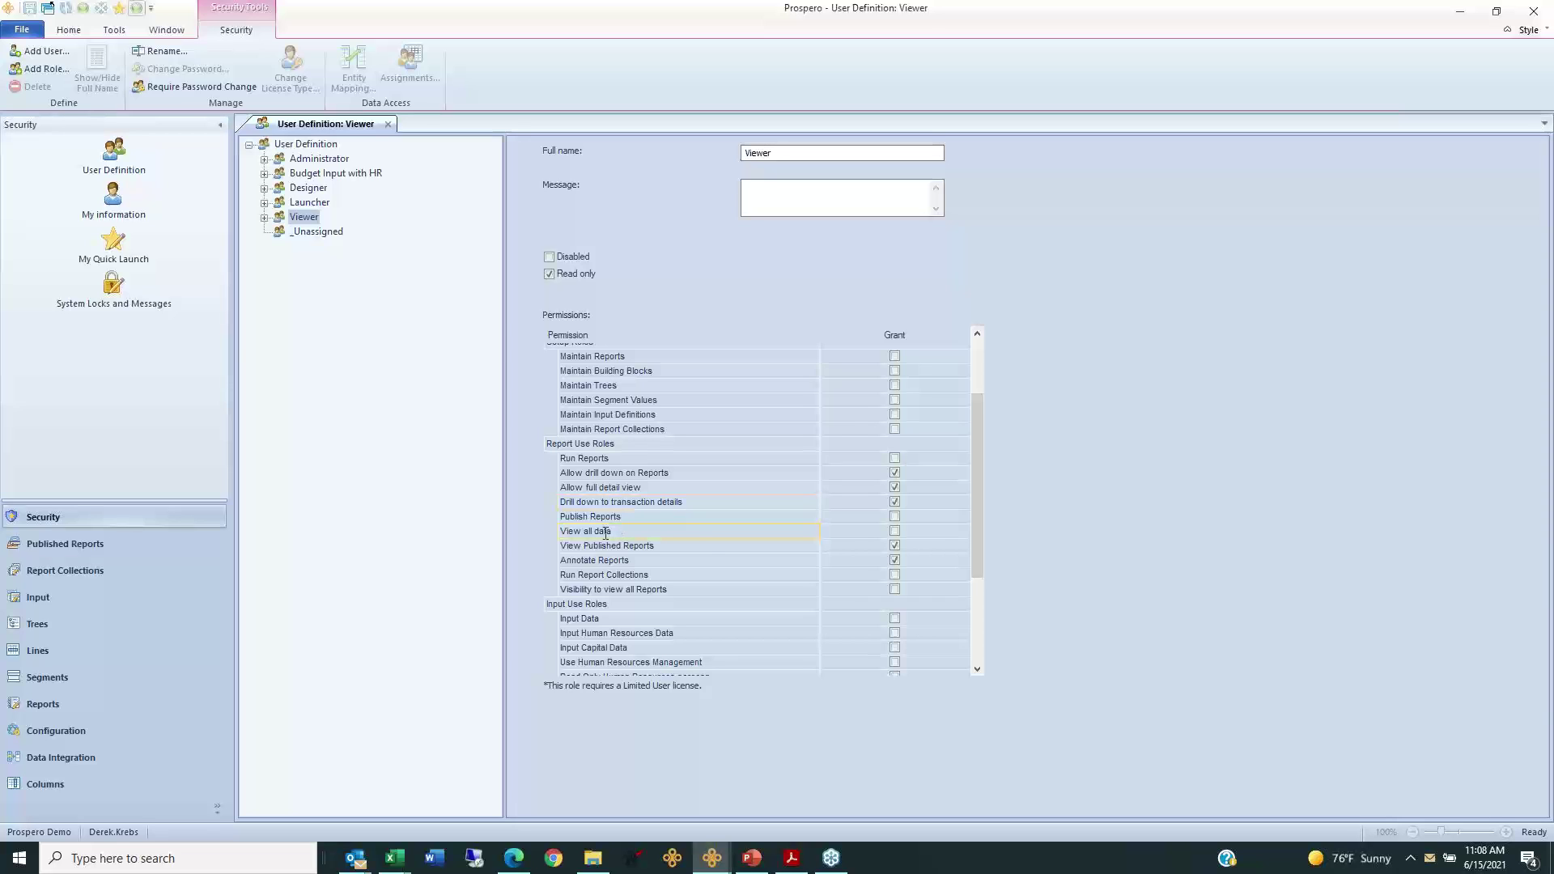
{"action": "left_click", "coordinate": [651, 531]}
Step: Expand the Administrator, Budget Input with HR, Designer, Launcher and Viewer roles to list their users
{"action": "left_click", "coordinate": [265, 161]}
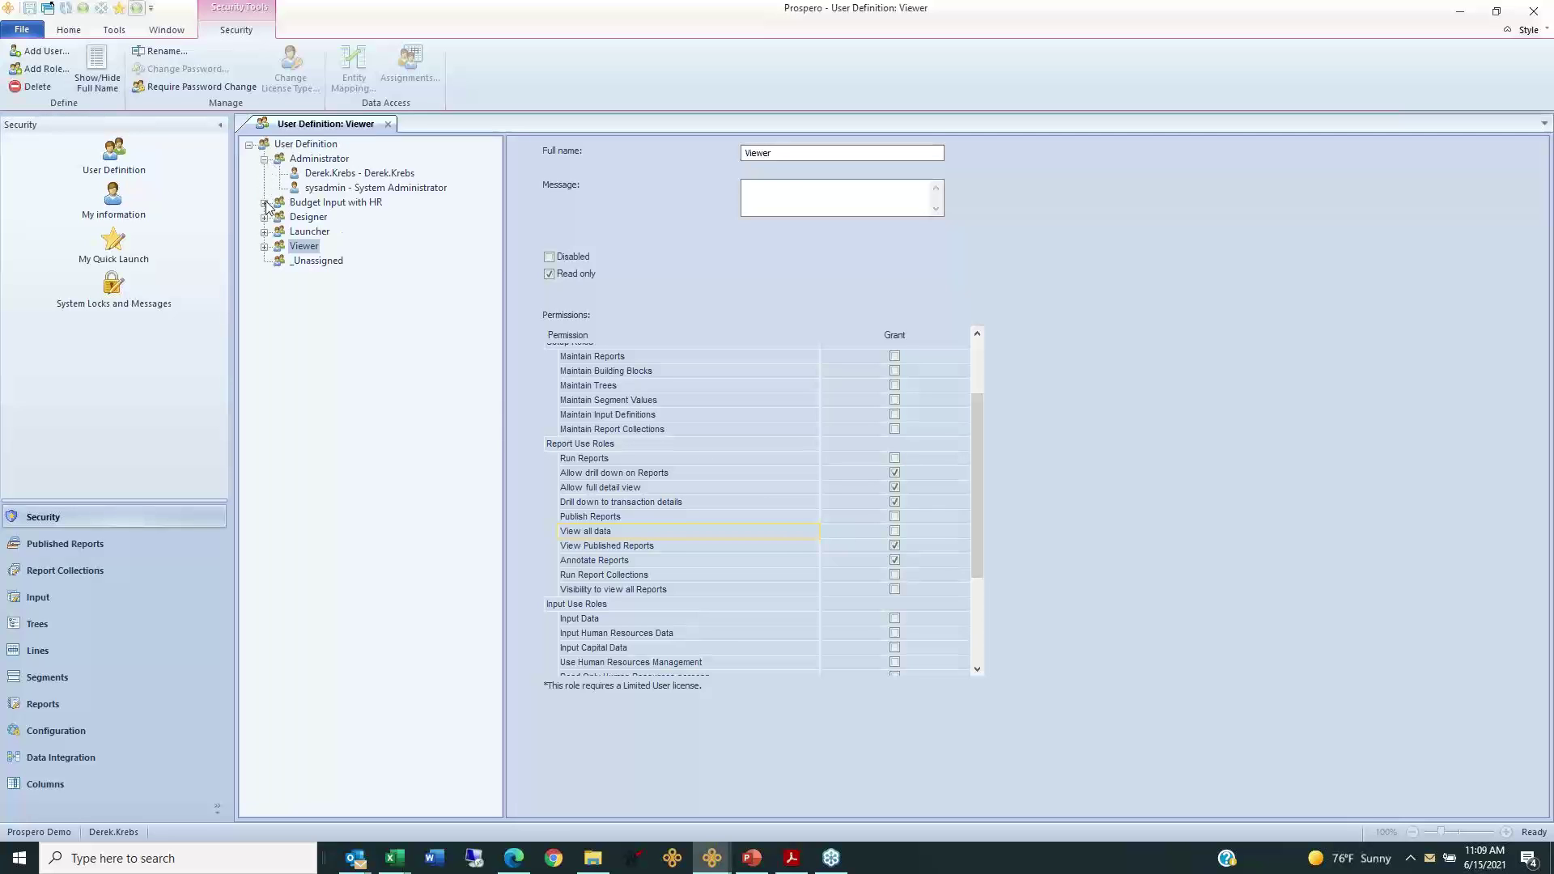
{"action": "left_click", "coordinate": [265, 202]}
{"action": "left_click", "coordinate": [265, 231]}
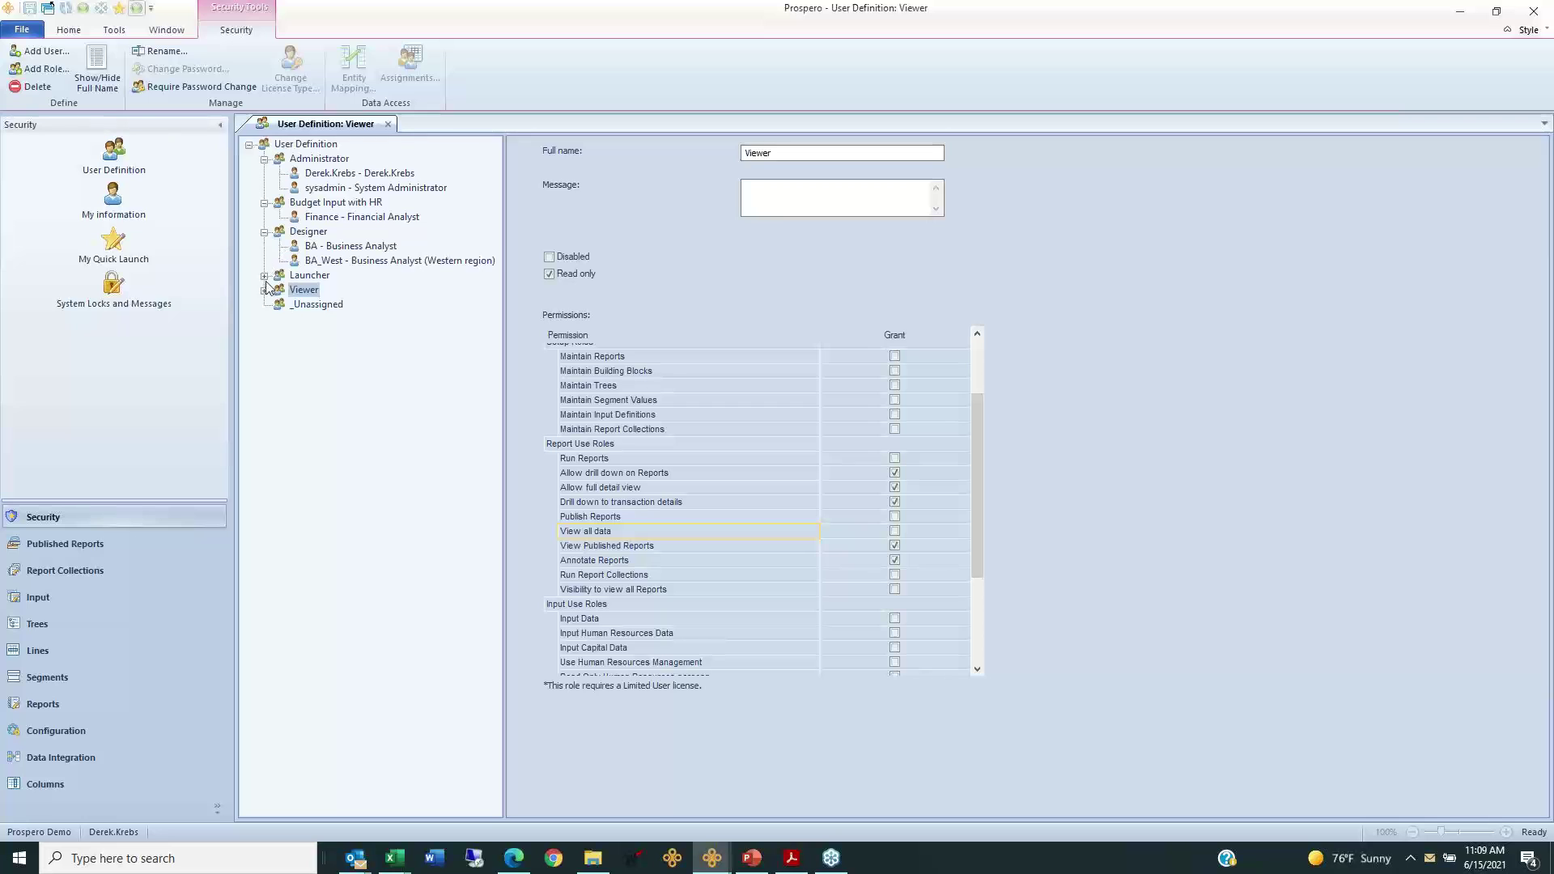
{"action": "left_click", "coordinate": [264, 275]}
{"action": "left_click", "coordinate": [265, 348]}
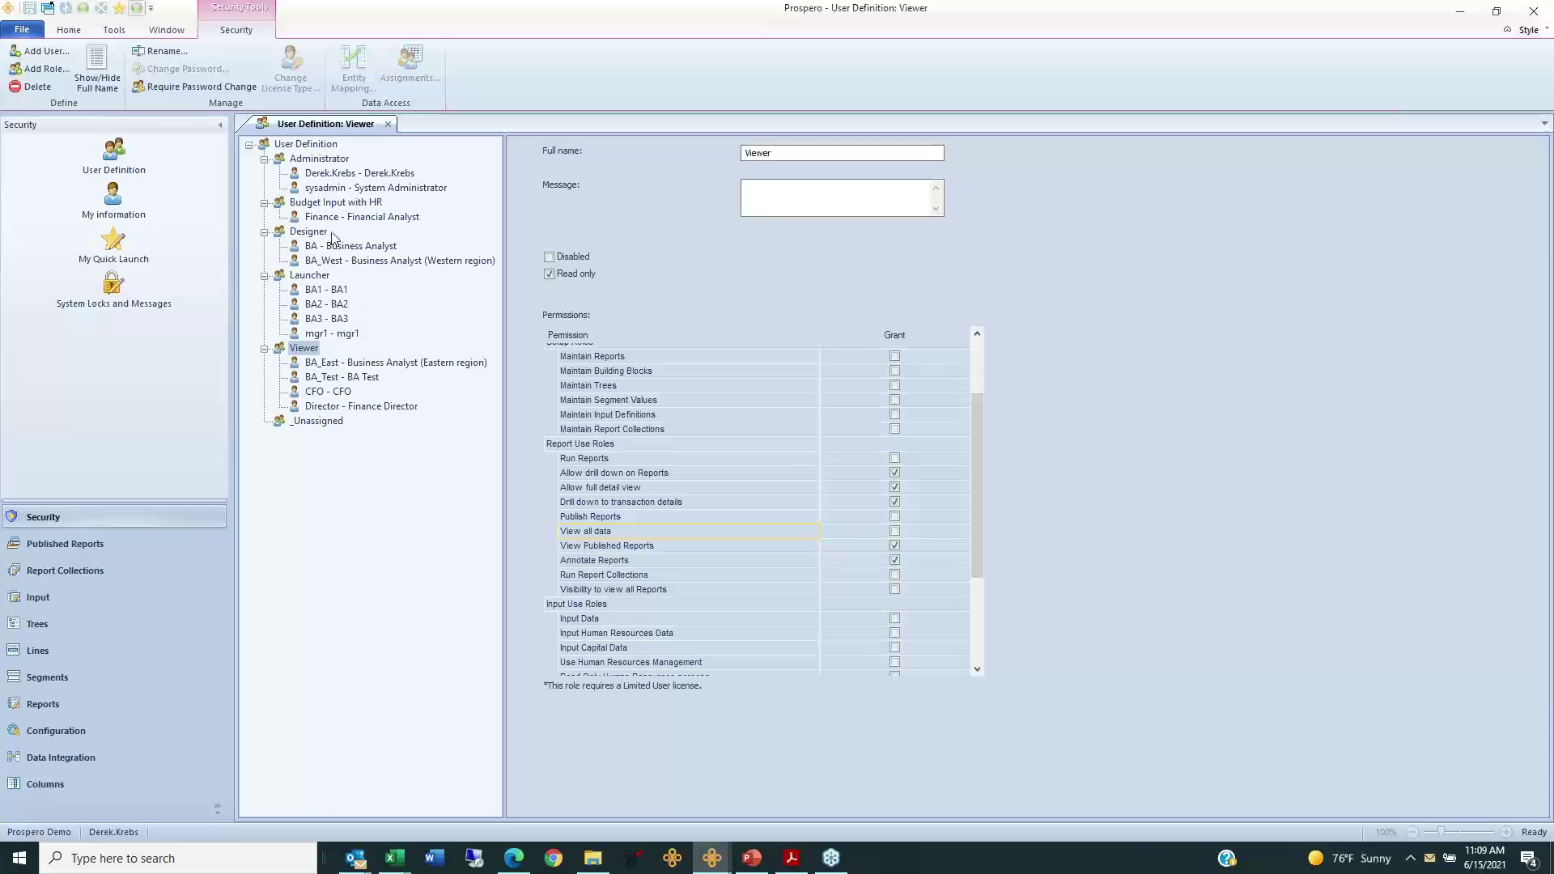
Step: Review the data access assignments of the BA_East user in the Viewer role and leave them without changes
{"action": "left_click", "coordinate": [343, 365]}
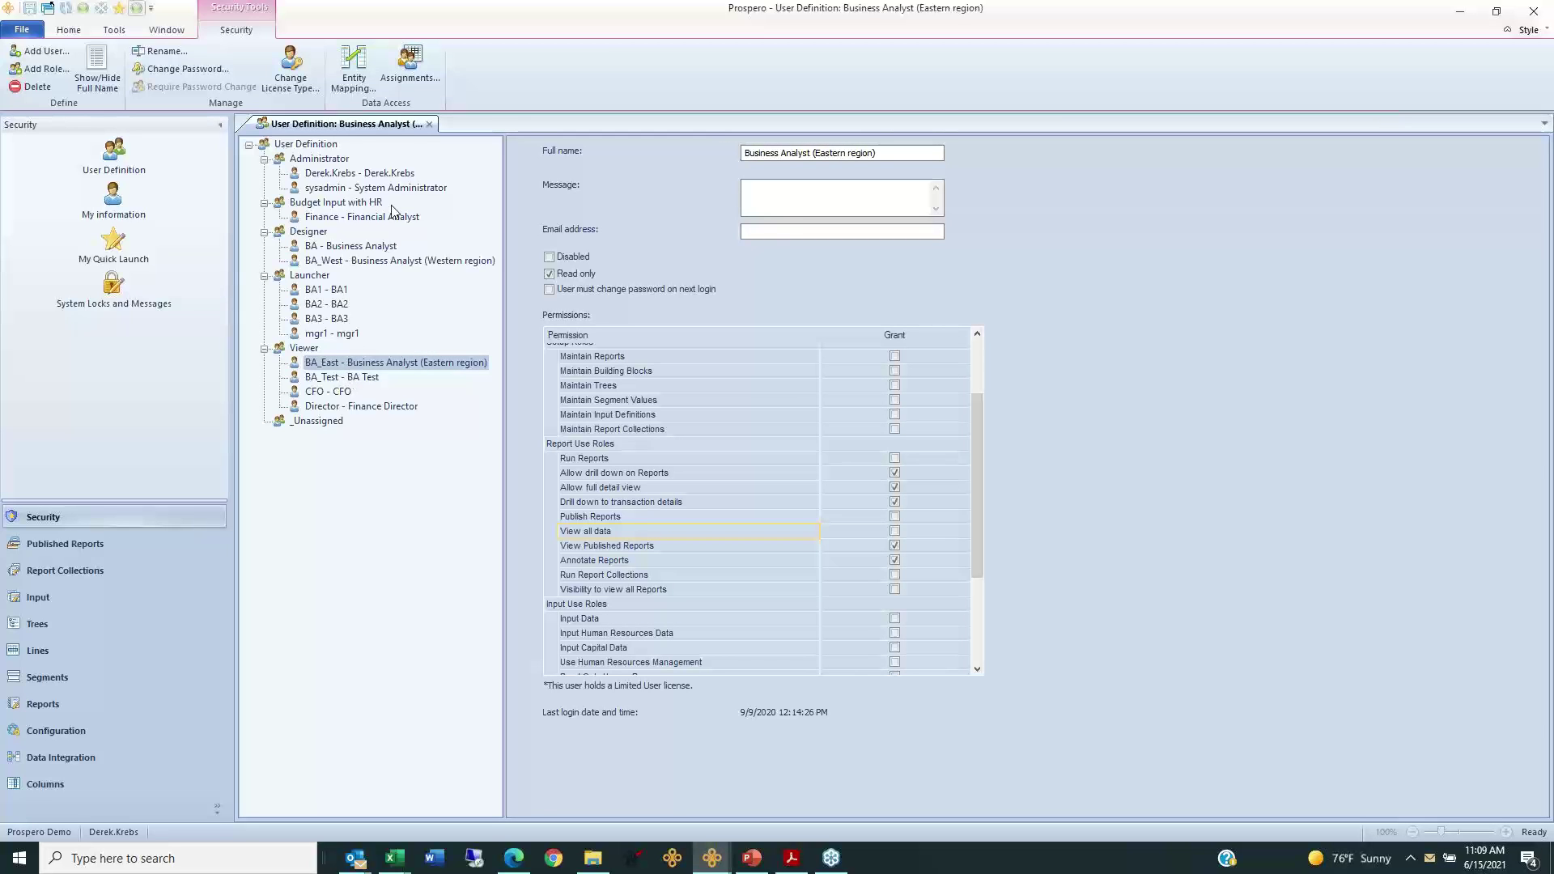
{"action": "left_click", "coordinate": [407, 81]}
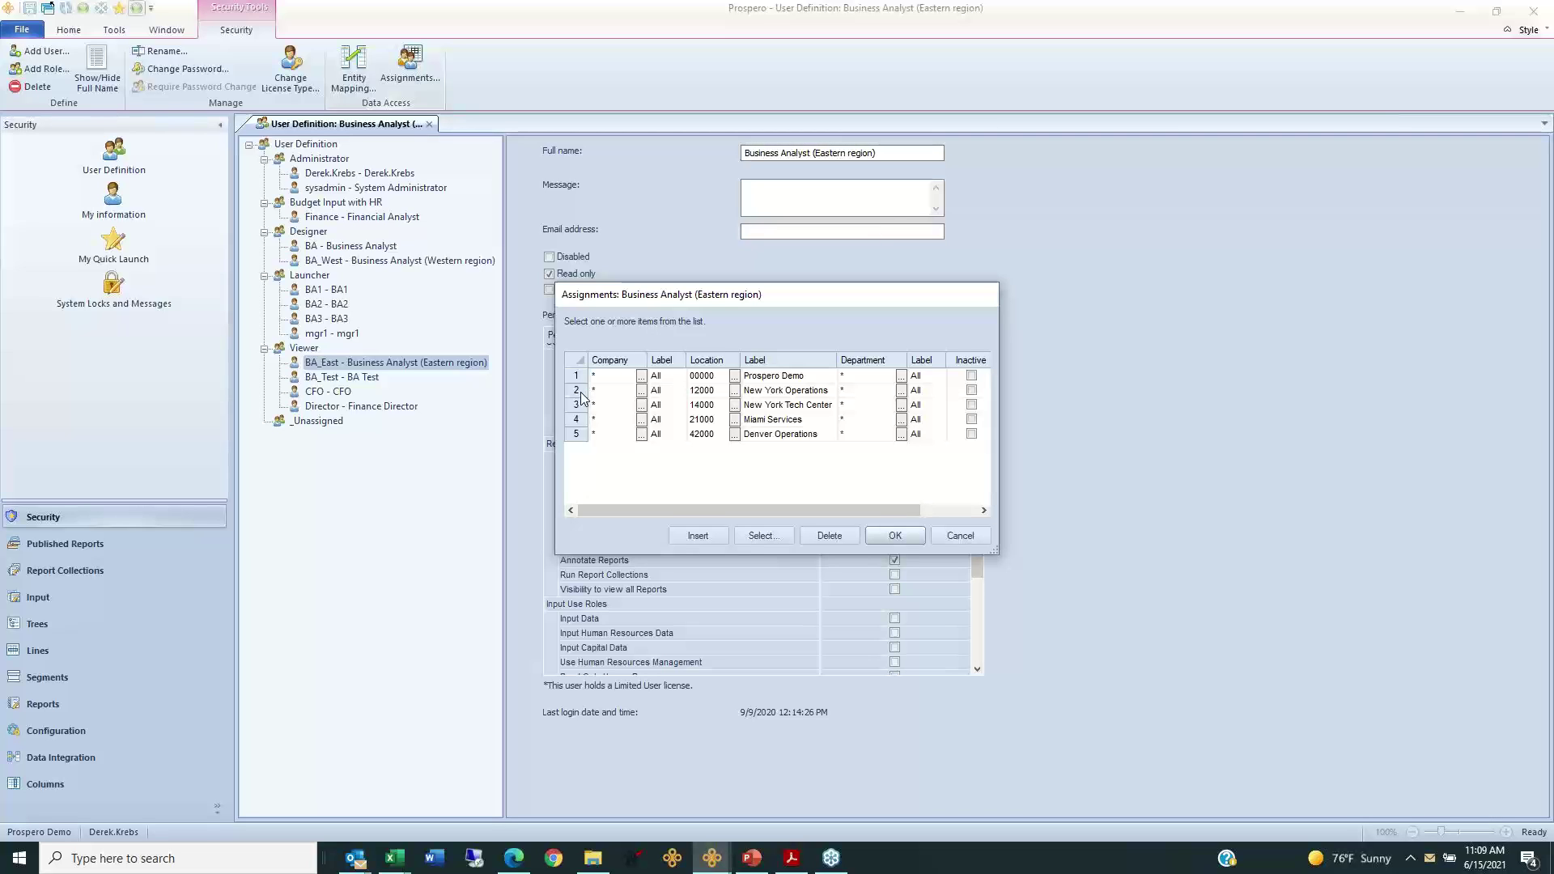
{"action": "left_click", "coordinate": [960, 536]}
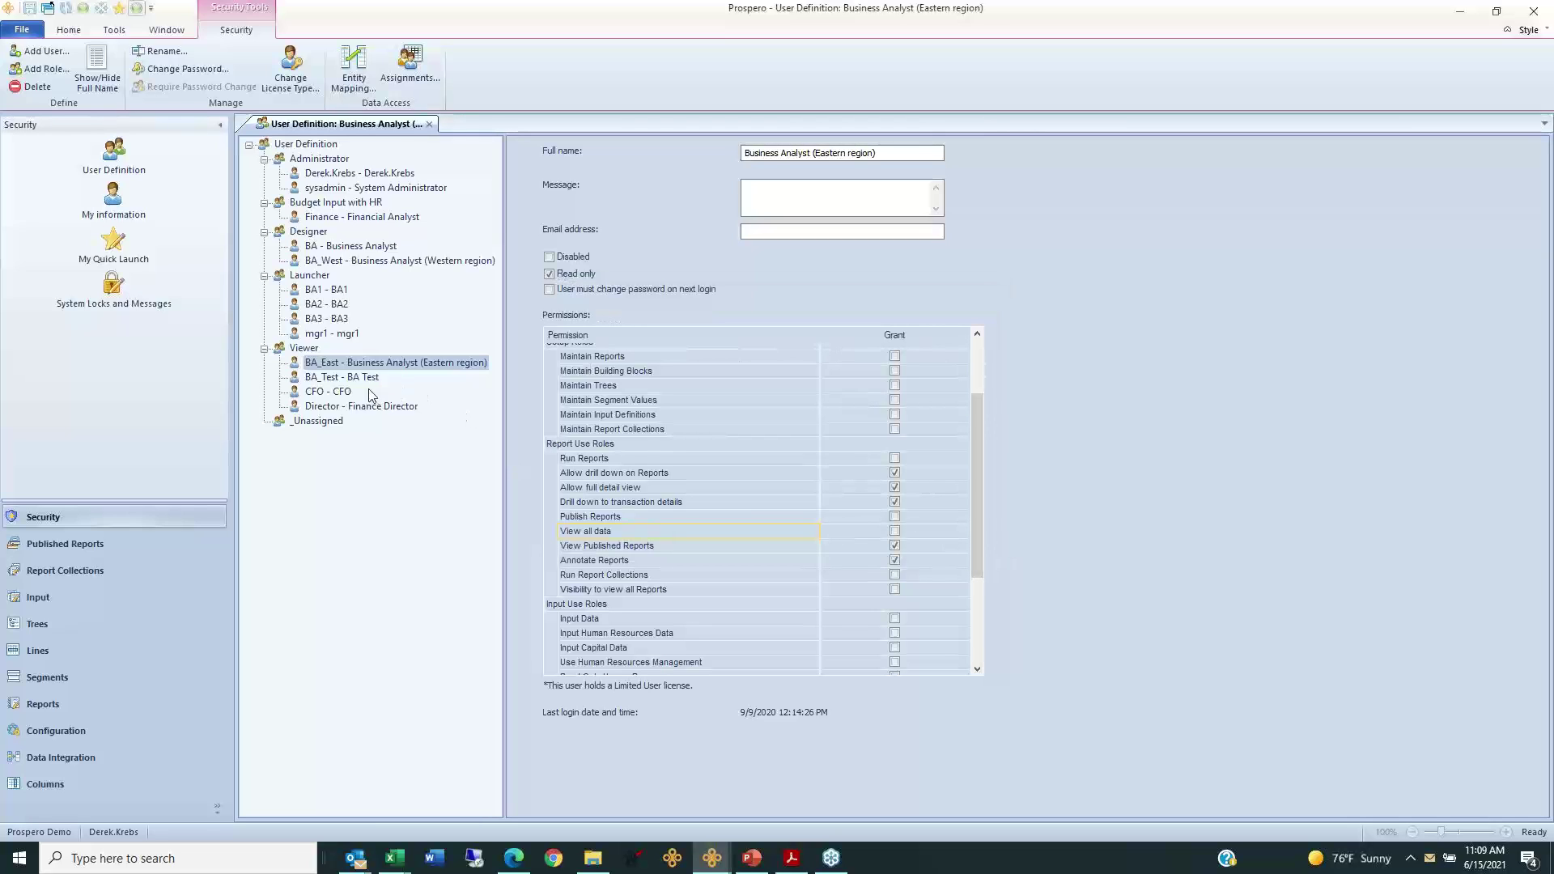
Step: In the BA1 user's data access assignments, set the company of the first row to 1 - Prospero US from the plain list
{"action": "left_click", "coordinate": [326, 291]}
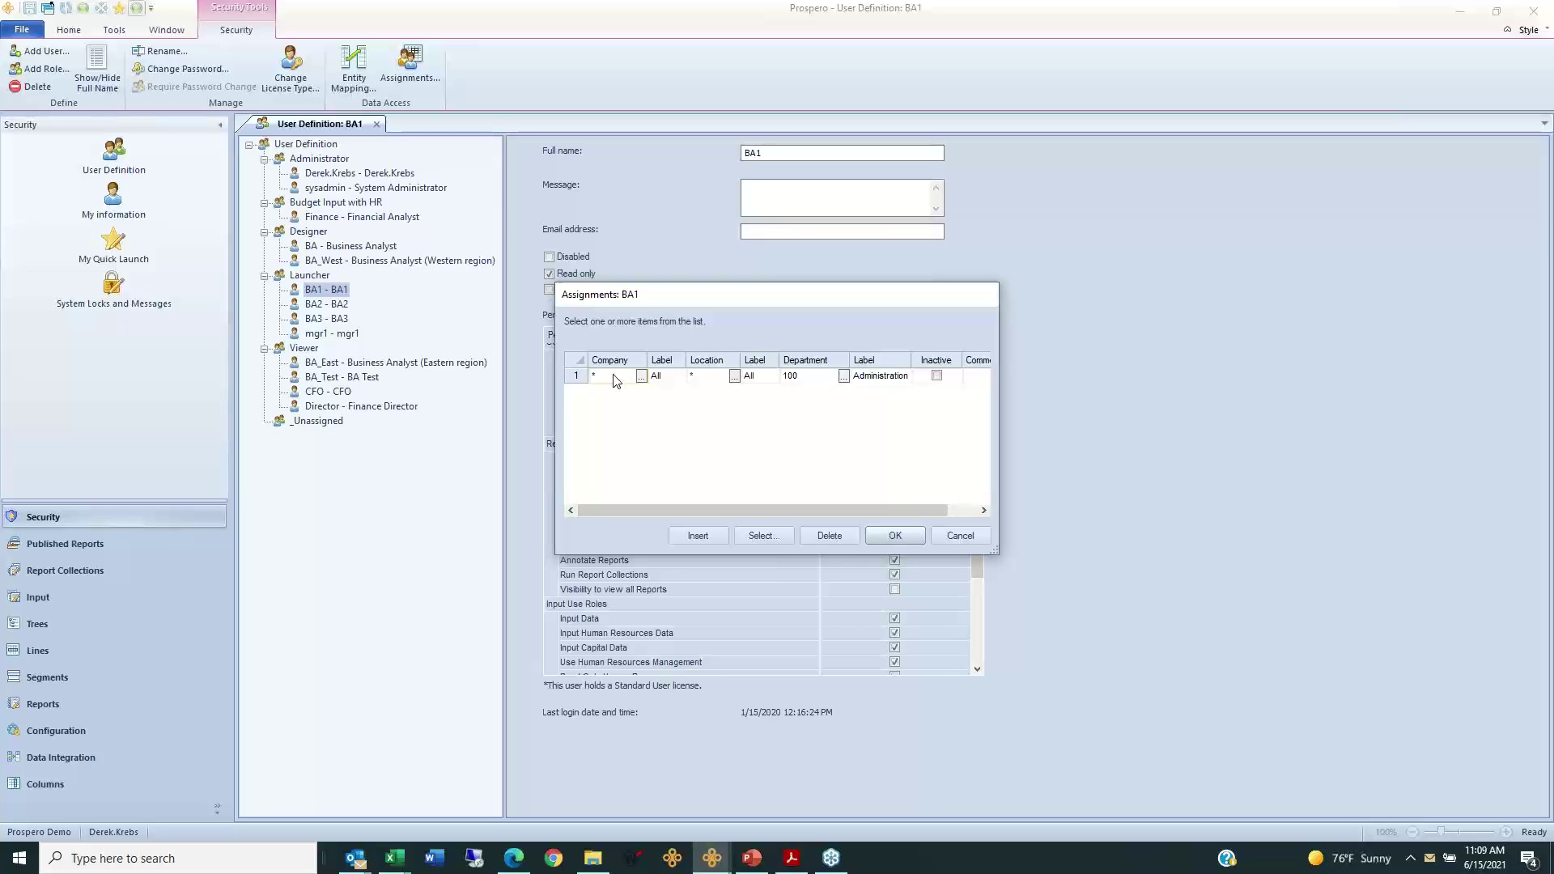
{"action": "left_click", "coordinate": [640, 376]}
{"action": "left_click_drag", "start_coordinate": [727, 270], "coordinate": [905, 391]}
{"action": "left_click", "coordinate": [798, 466]}
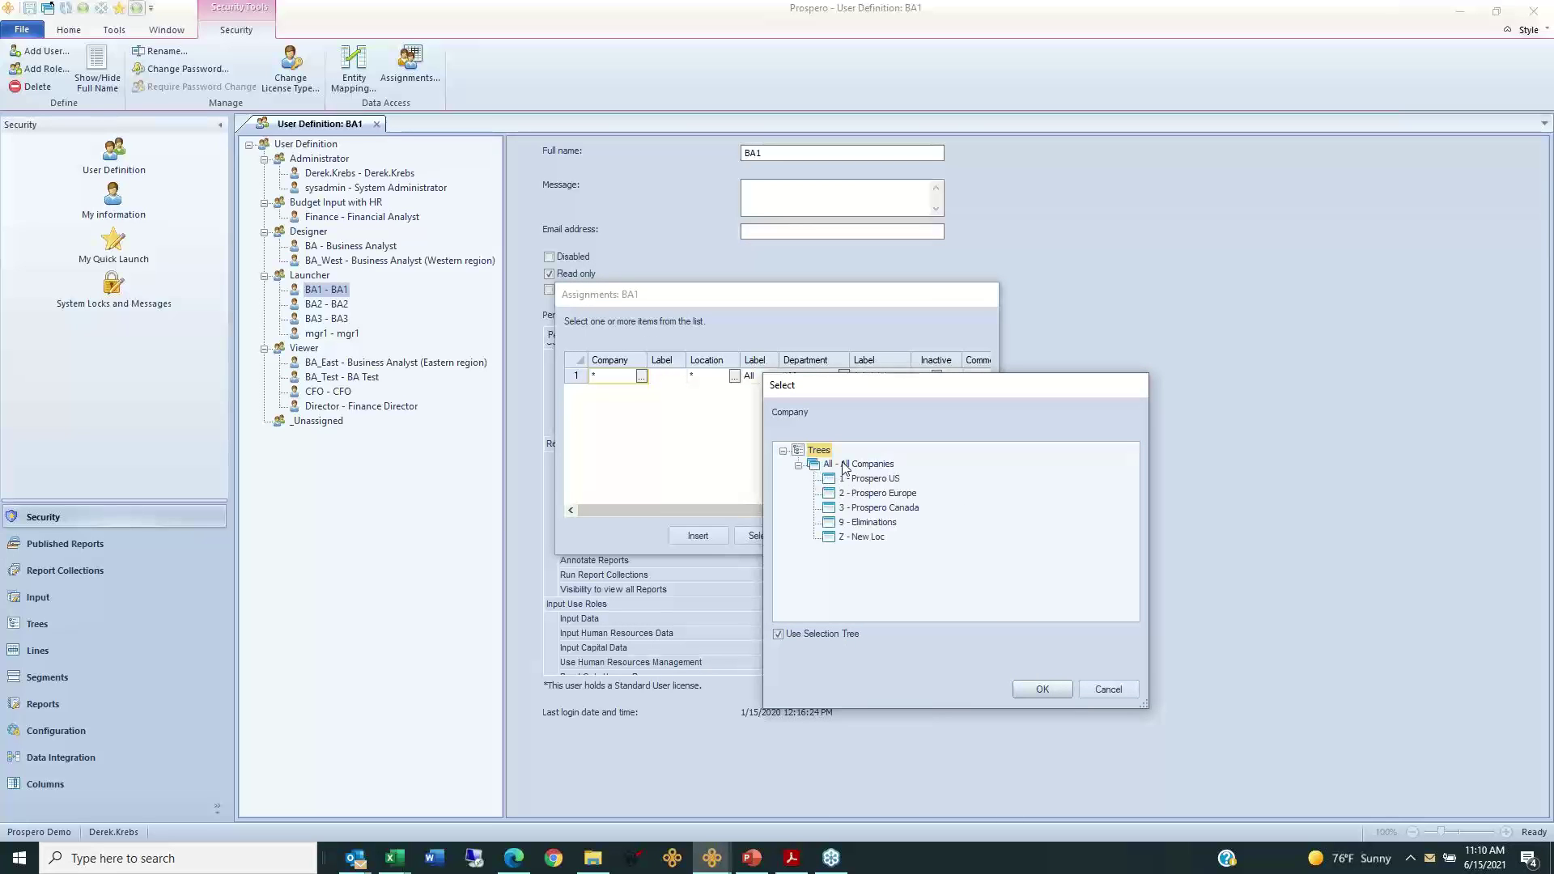
{"action": "left_click", "coordinate": [855, 464]}
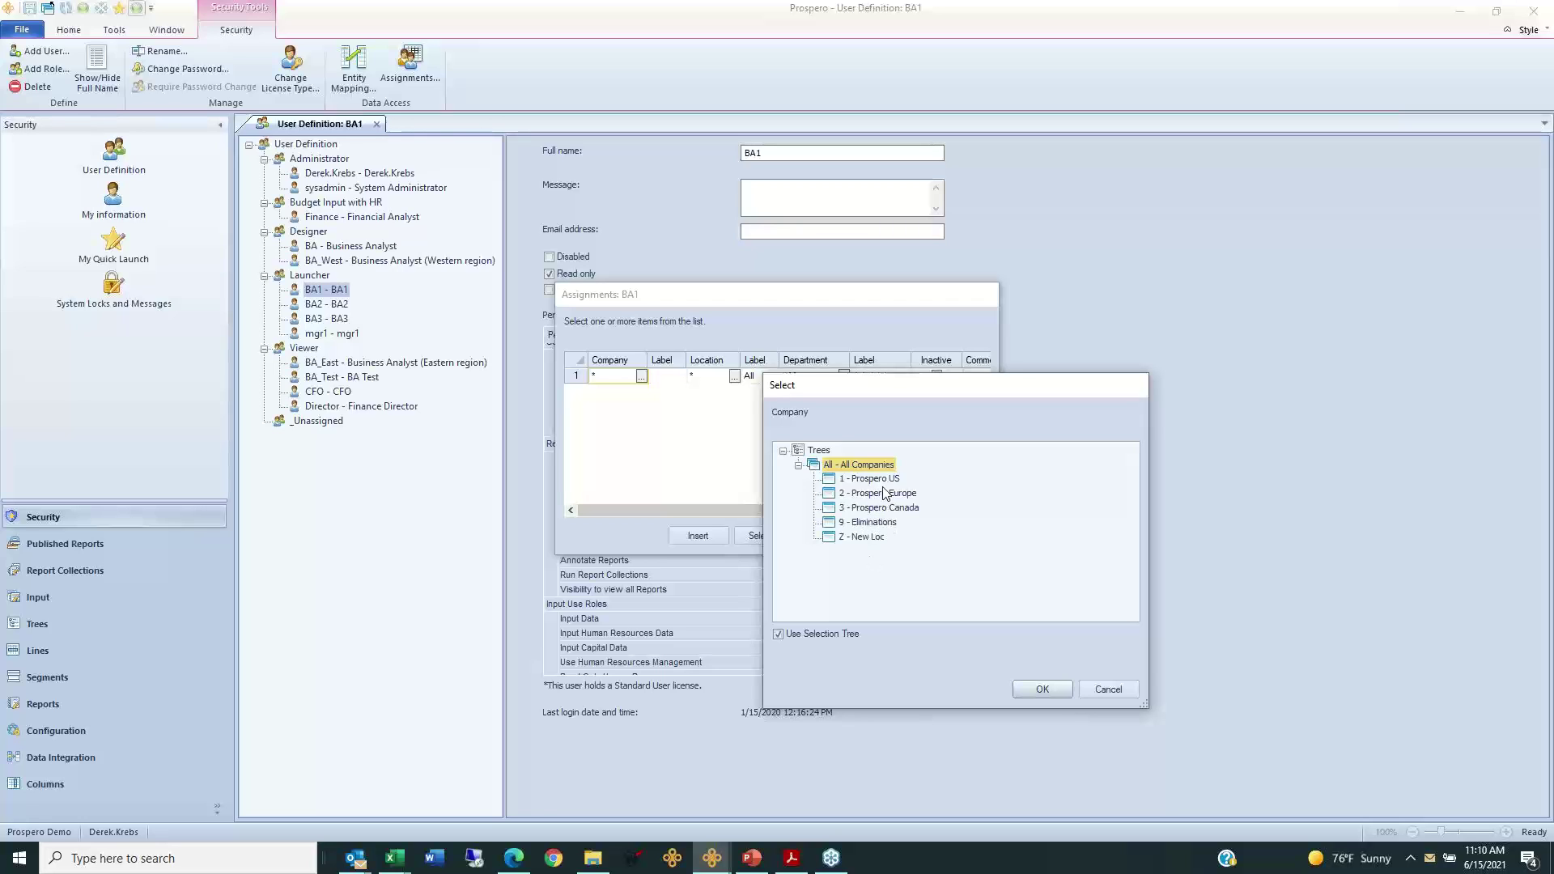
{"action": "left_click", "coordinate": [799, 637]}
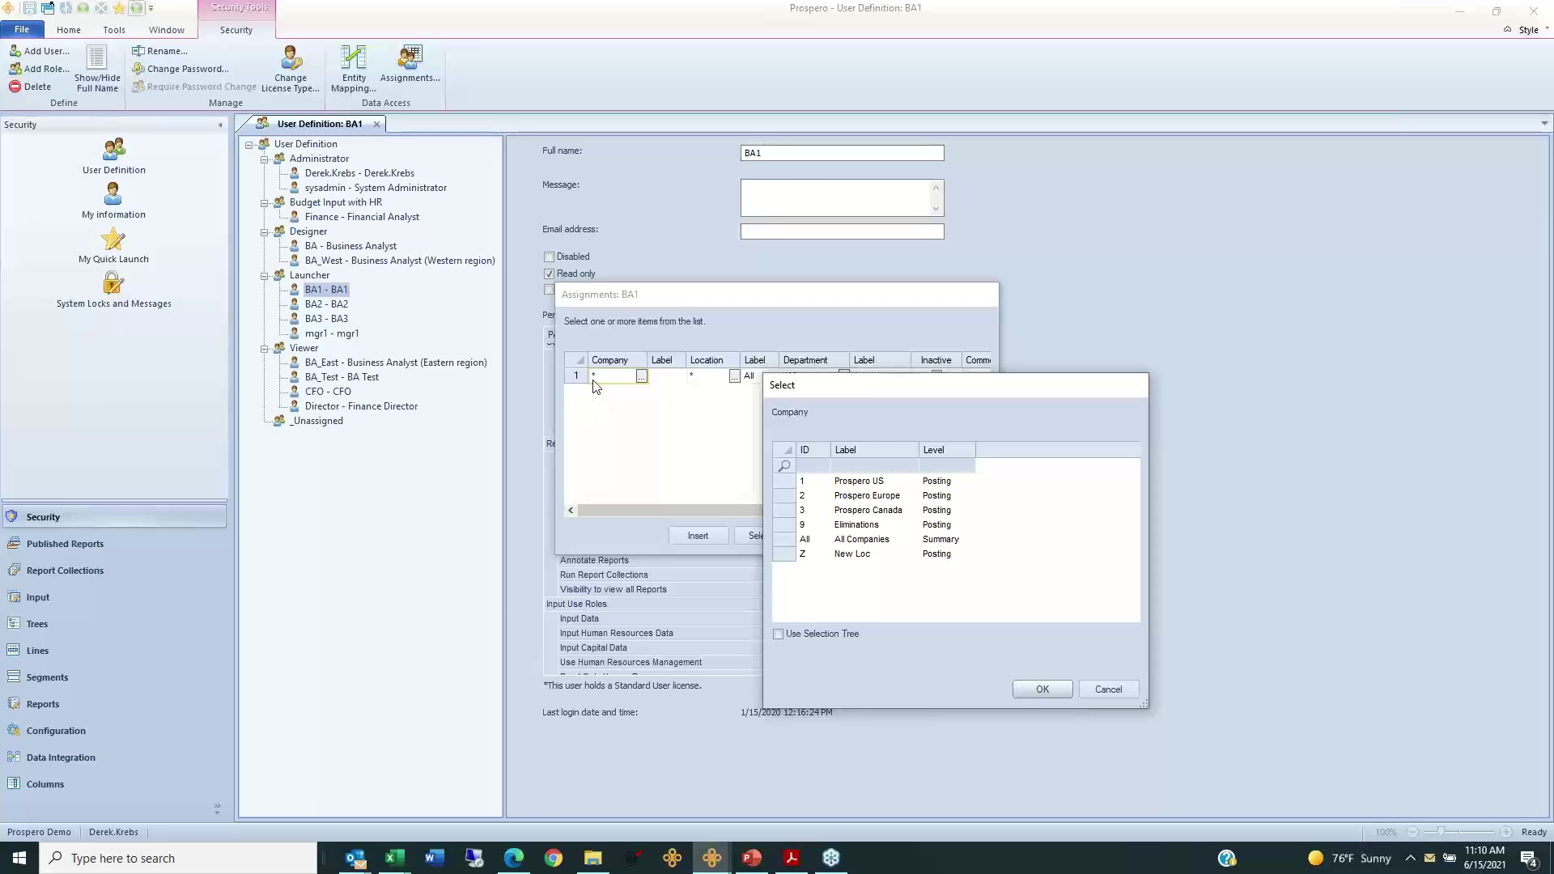
{"action": "left_click", "coordinate": [783, 482]}
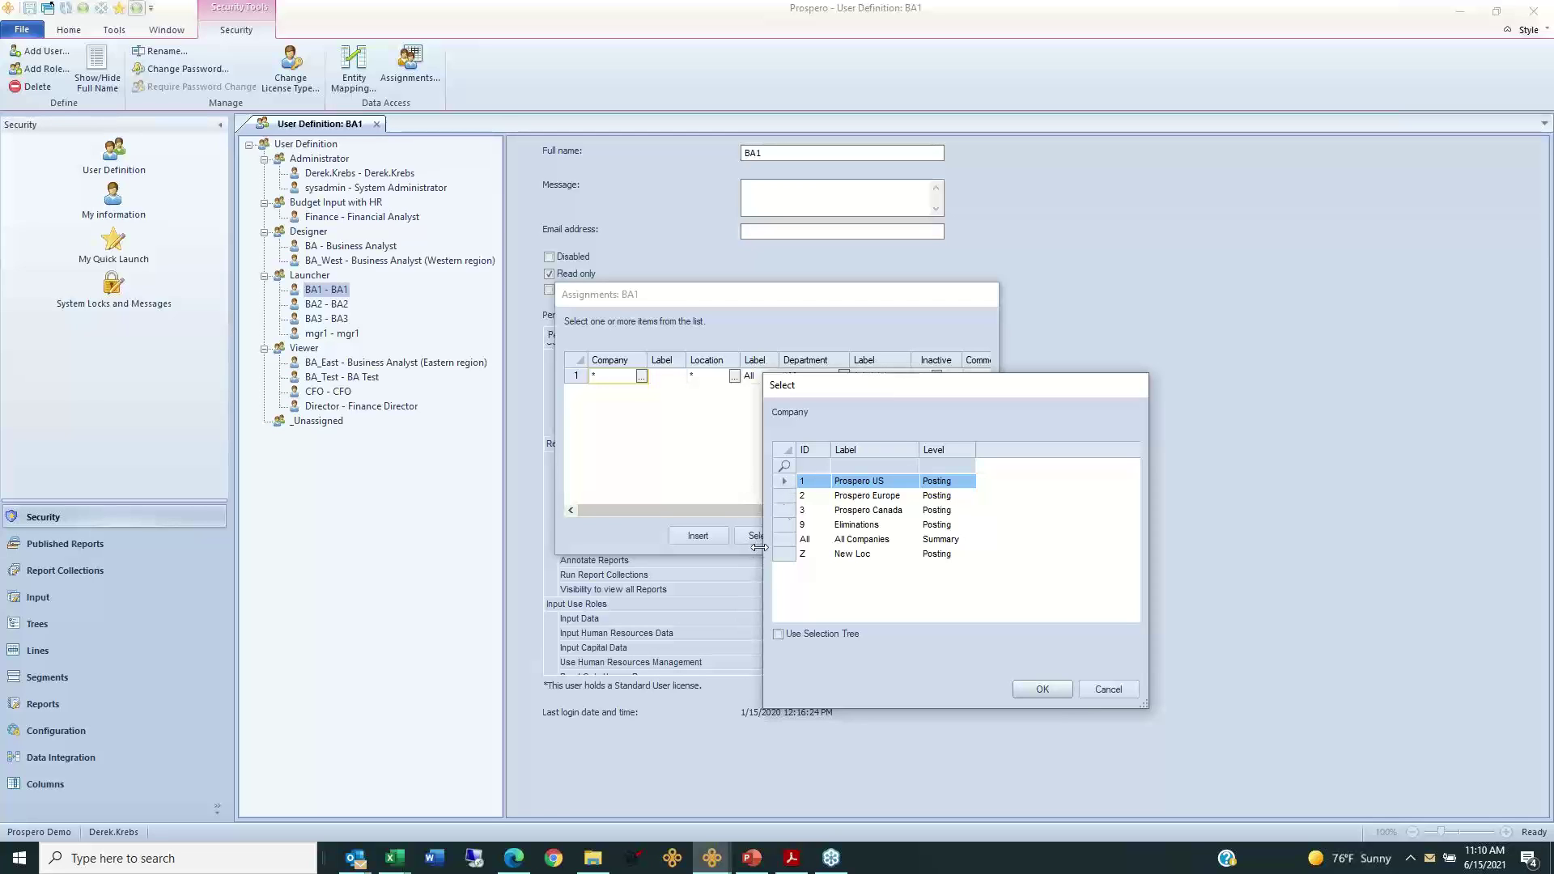
{"action": "left_click", "coordinate": [1043, 690]}
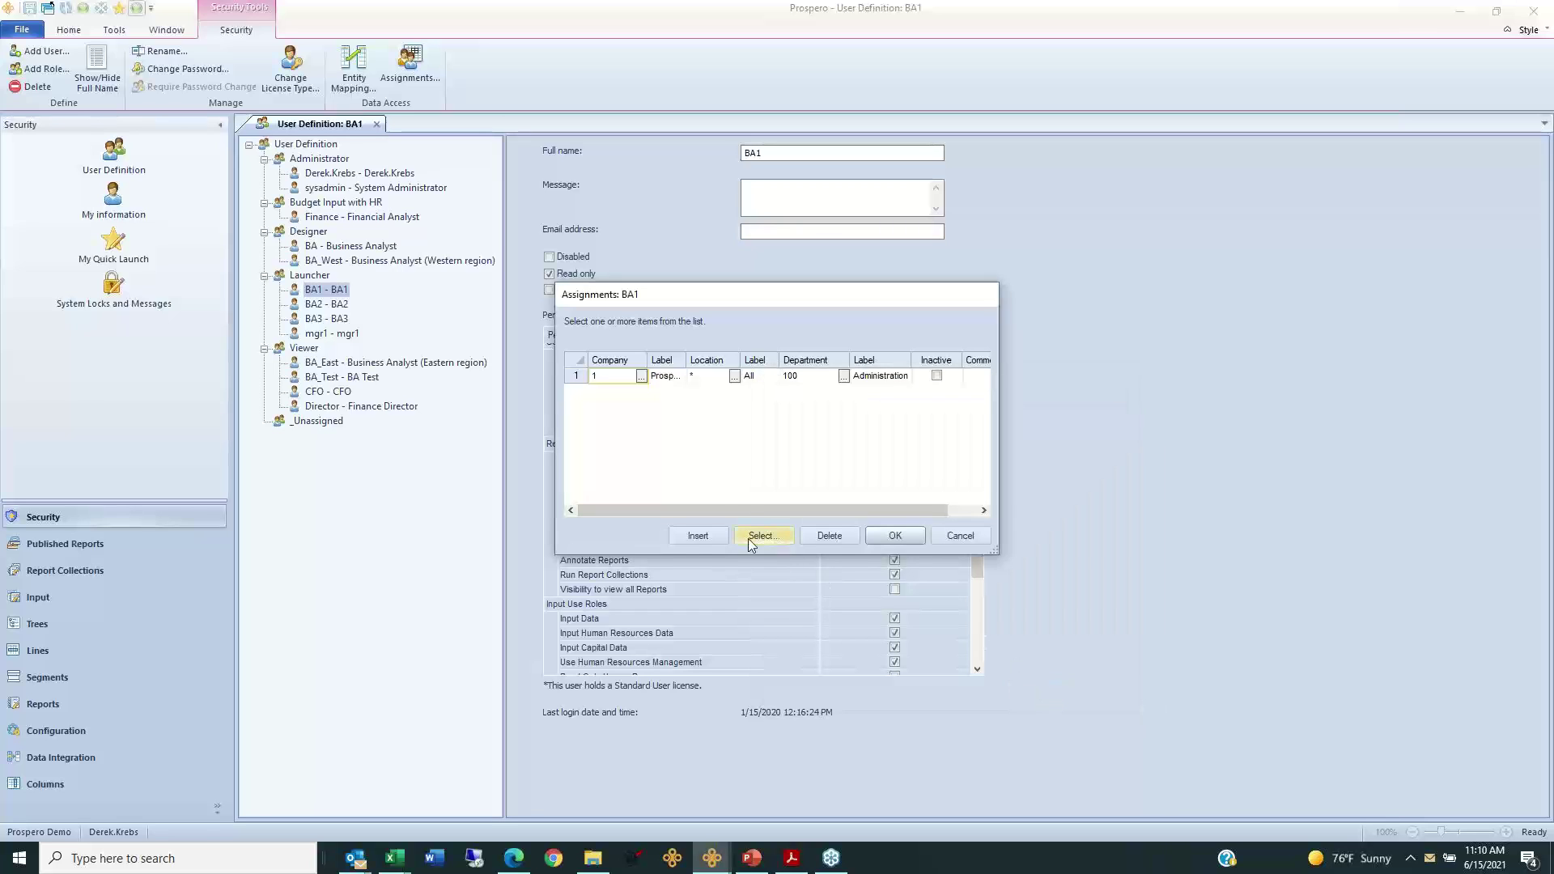
Step: Try adding a second row to BA1's data access assignments with company 2 - Prospero Europe
{"action": "left_click", "coordinate": [696, 534]}
{"action": "left_click", "coordinate": [602, 391]}
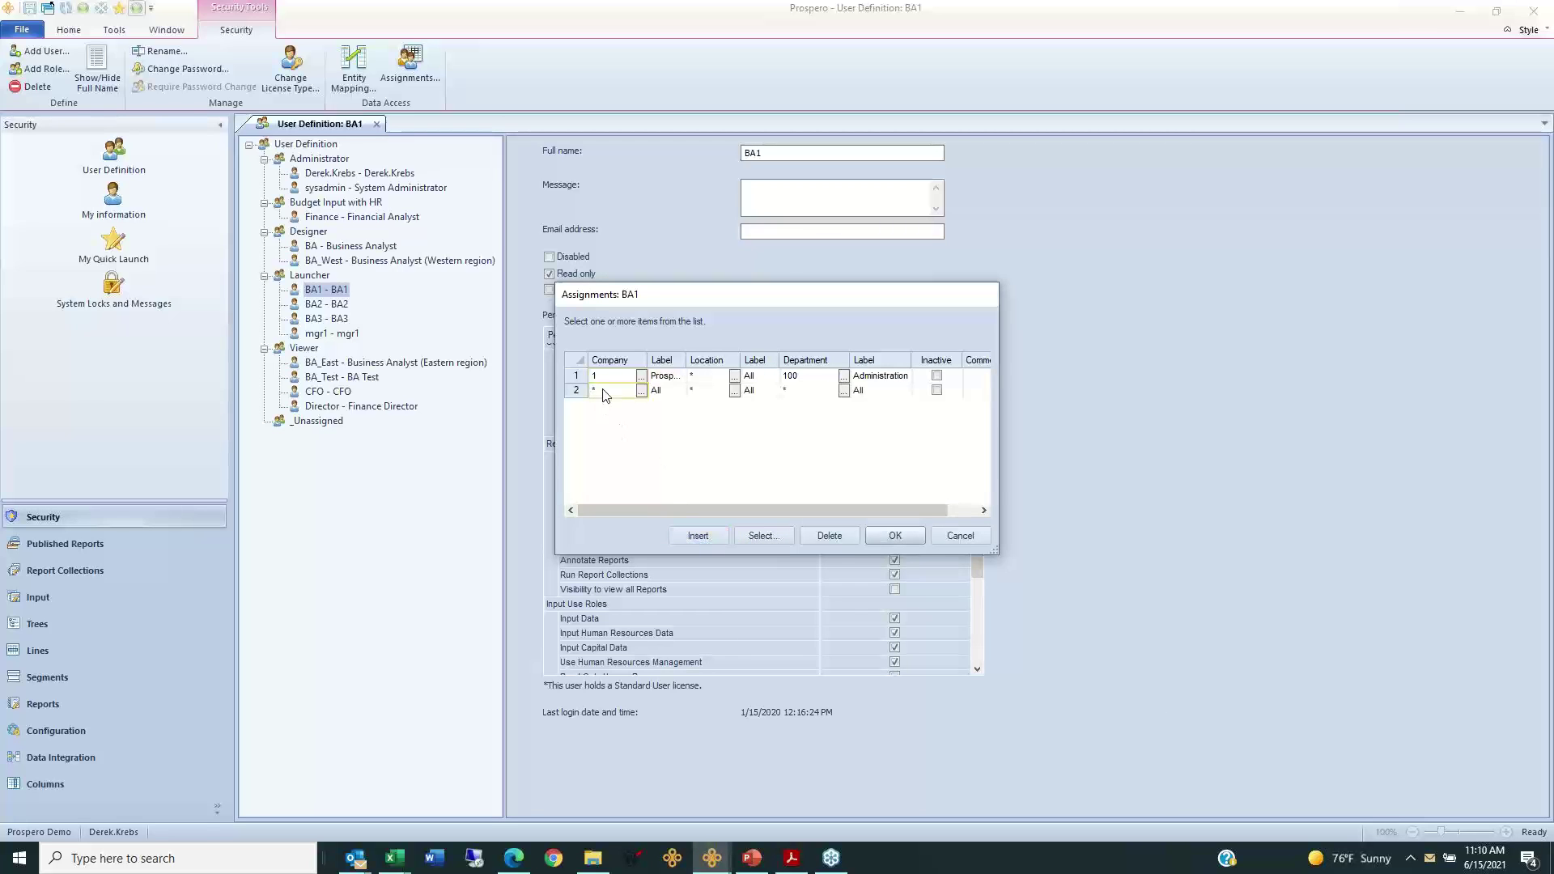
{"action": "left_click", "coordinate": [641, 390]}
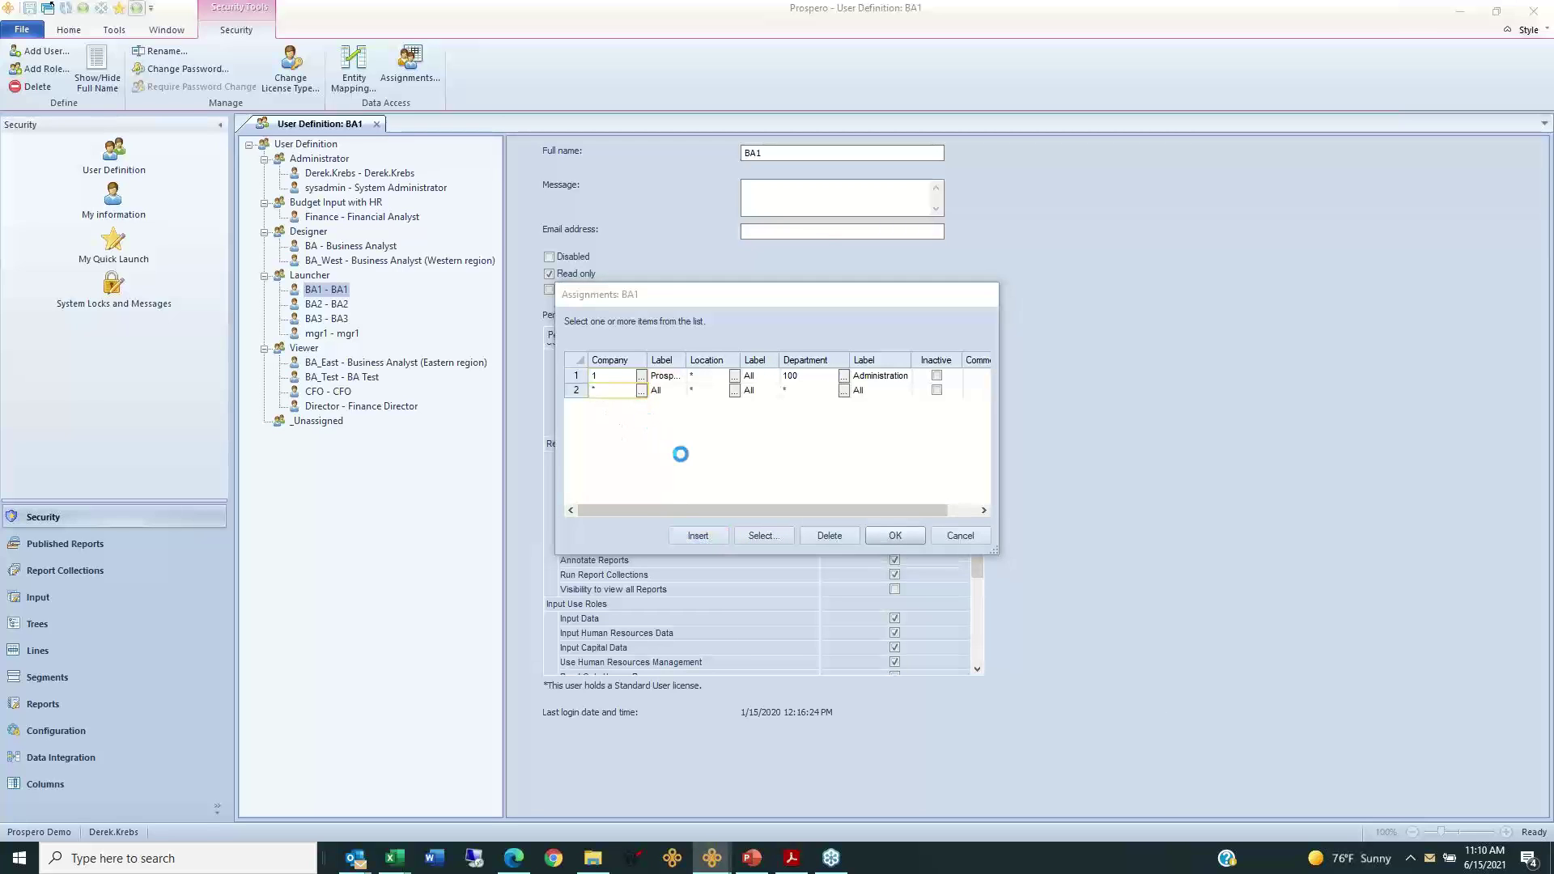
{"action": "left_click", "coordinate": [635, 373]}
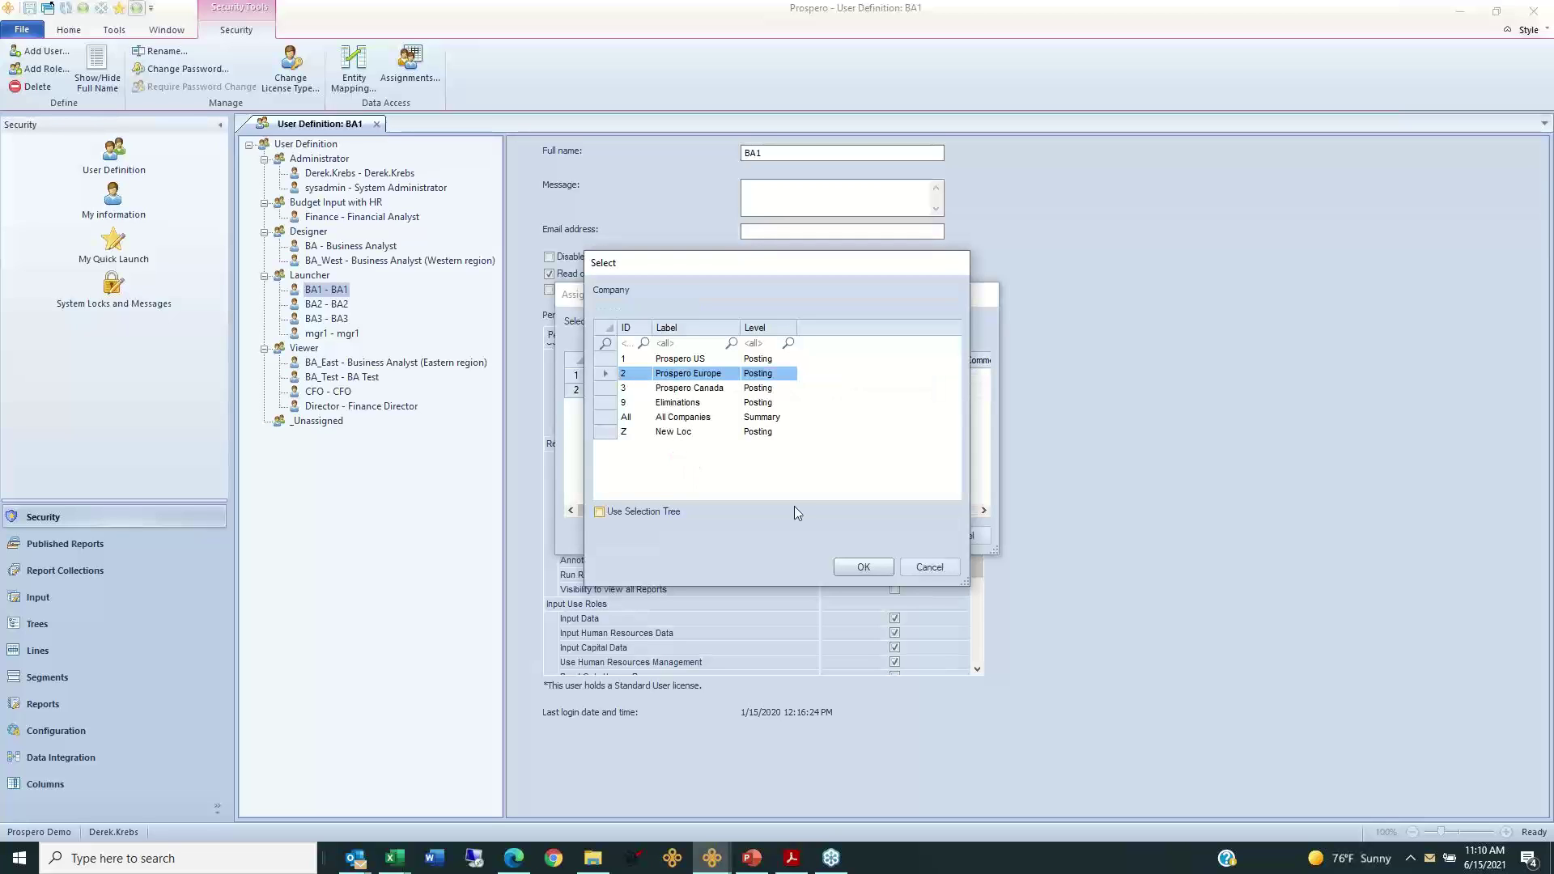
{"action": "left_click", "coordinate": [864, 567]}
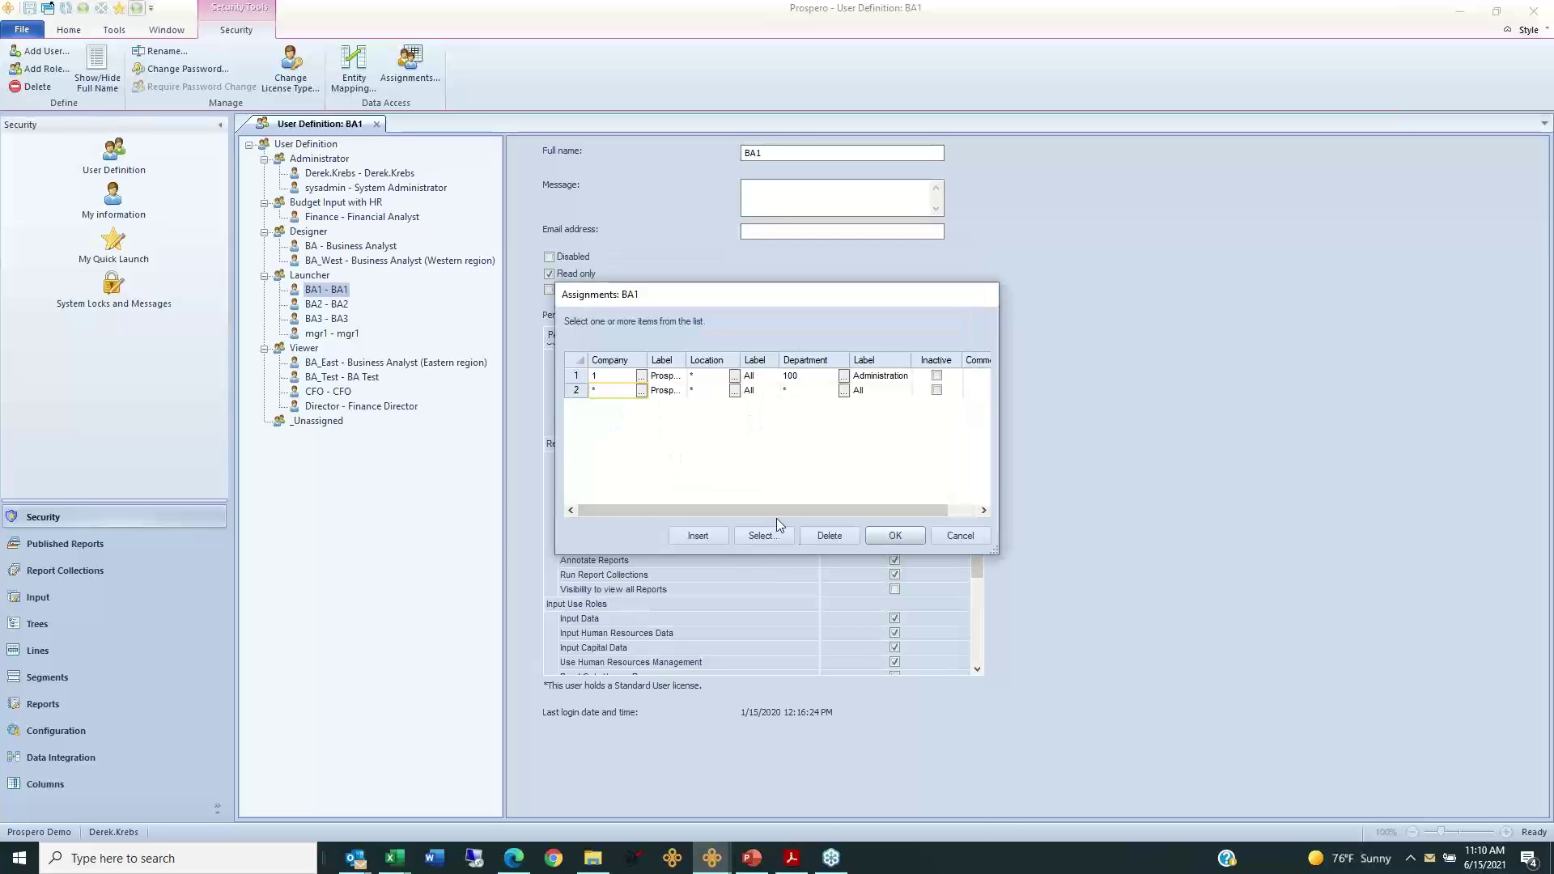
{"action": "left_click", "coordinate": [576, 391]}
{"action": "left_click", "coordinate": [576, 392]}
Step: Try setting the first row's location to 40000 - Midwest from the TOTRG - Total Company by Region tree, and discard BA1's assignment changes
{"action": "left_click", "coordinate": [576, 375]}
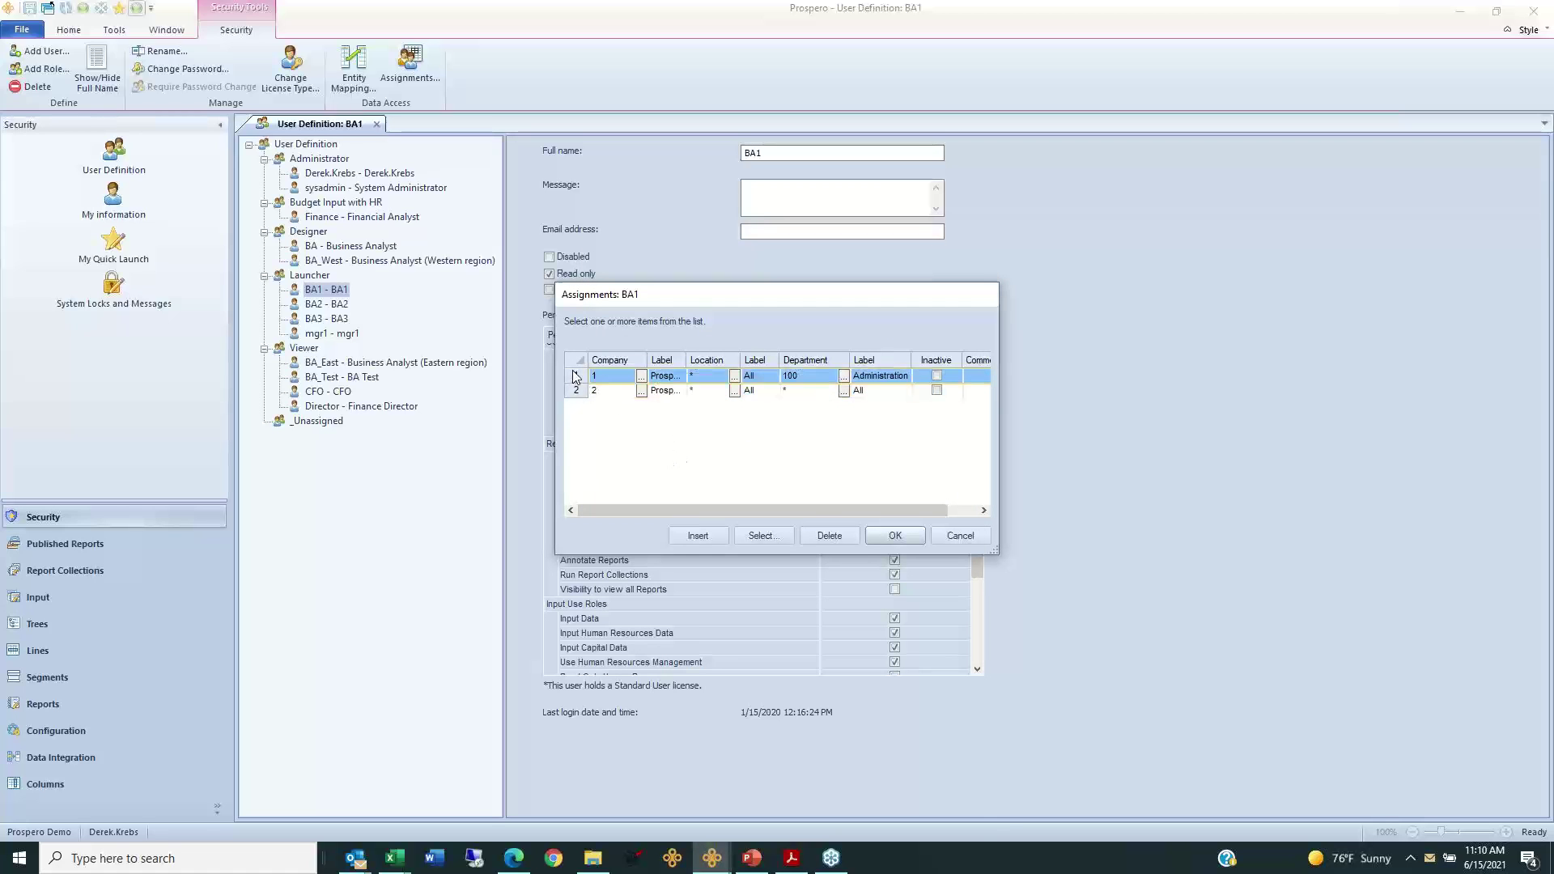
{"action": "left_click", "coordinate": [709, 376]}
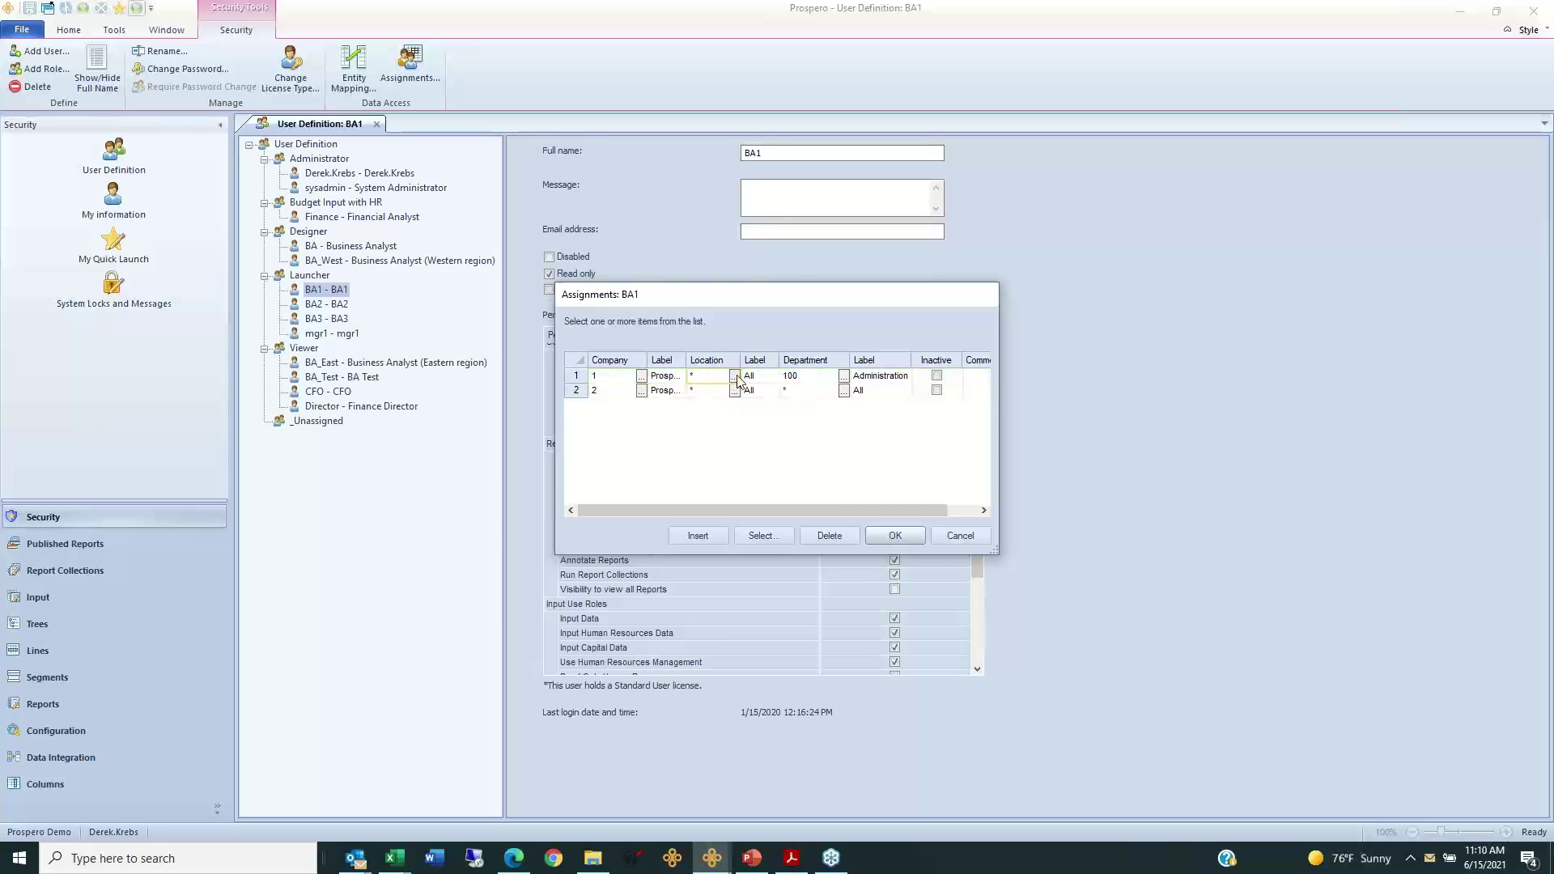
{"action": "left_click", "coordinate": [759, 528]}
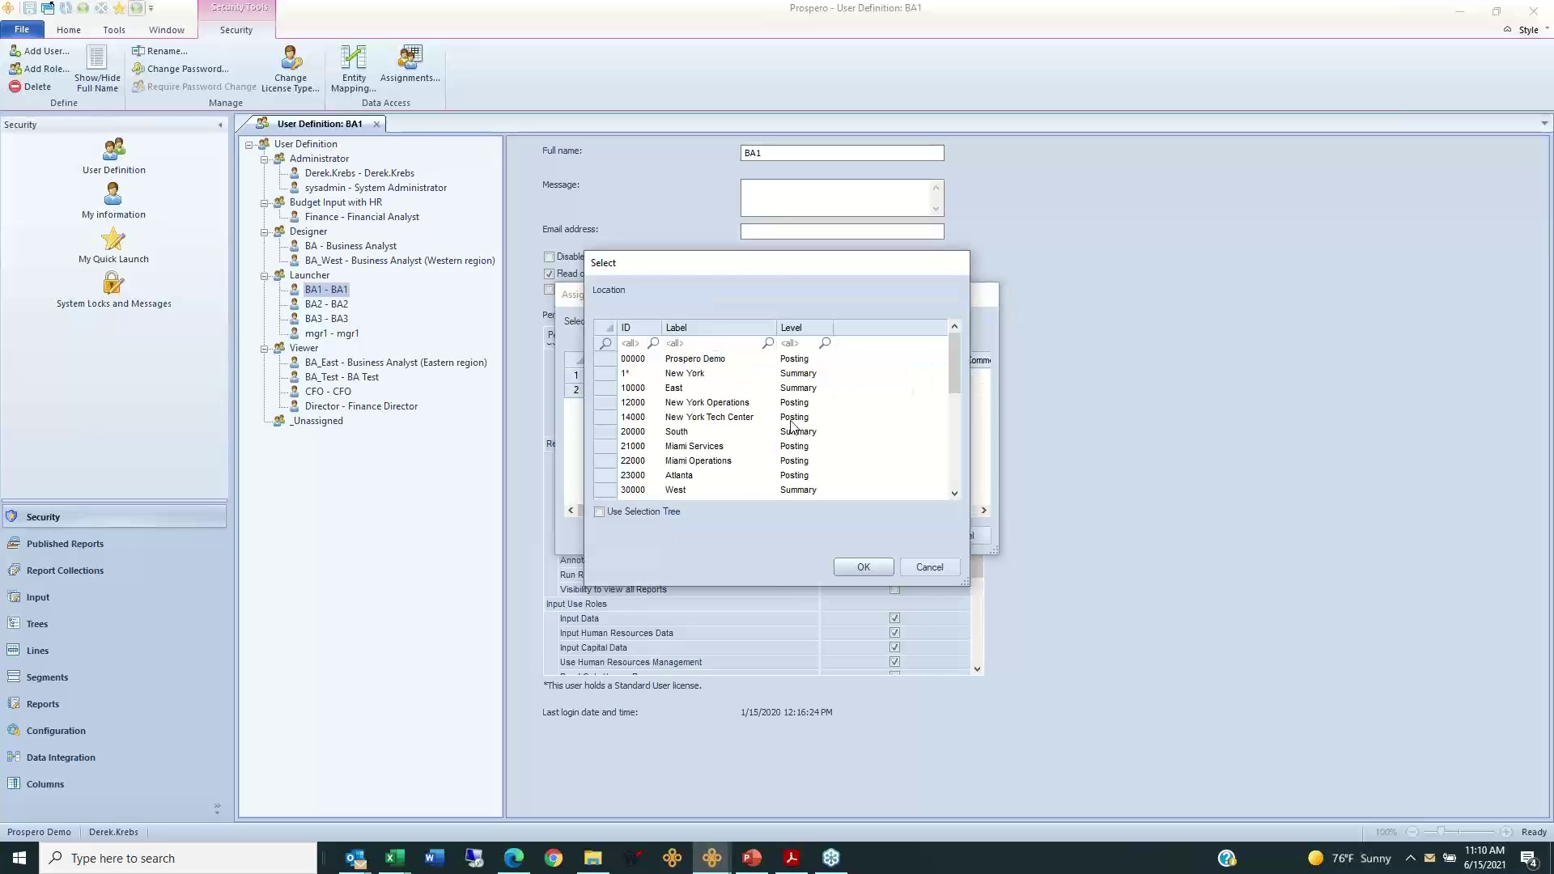
{"action": "left_click_drag", "start_coordinate": [749, 266], "coordinate": [1020, 300]}
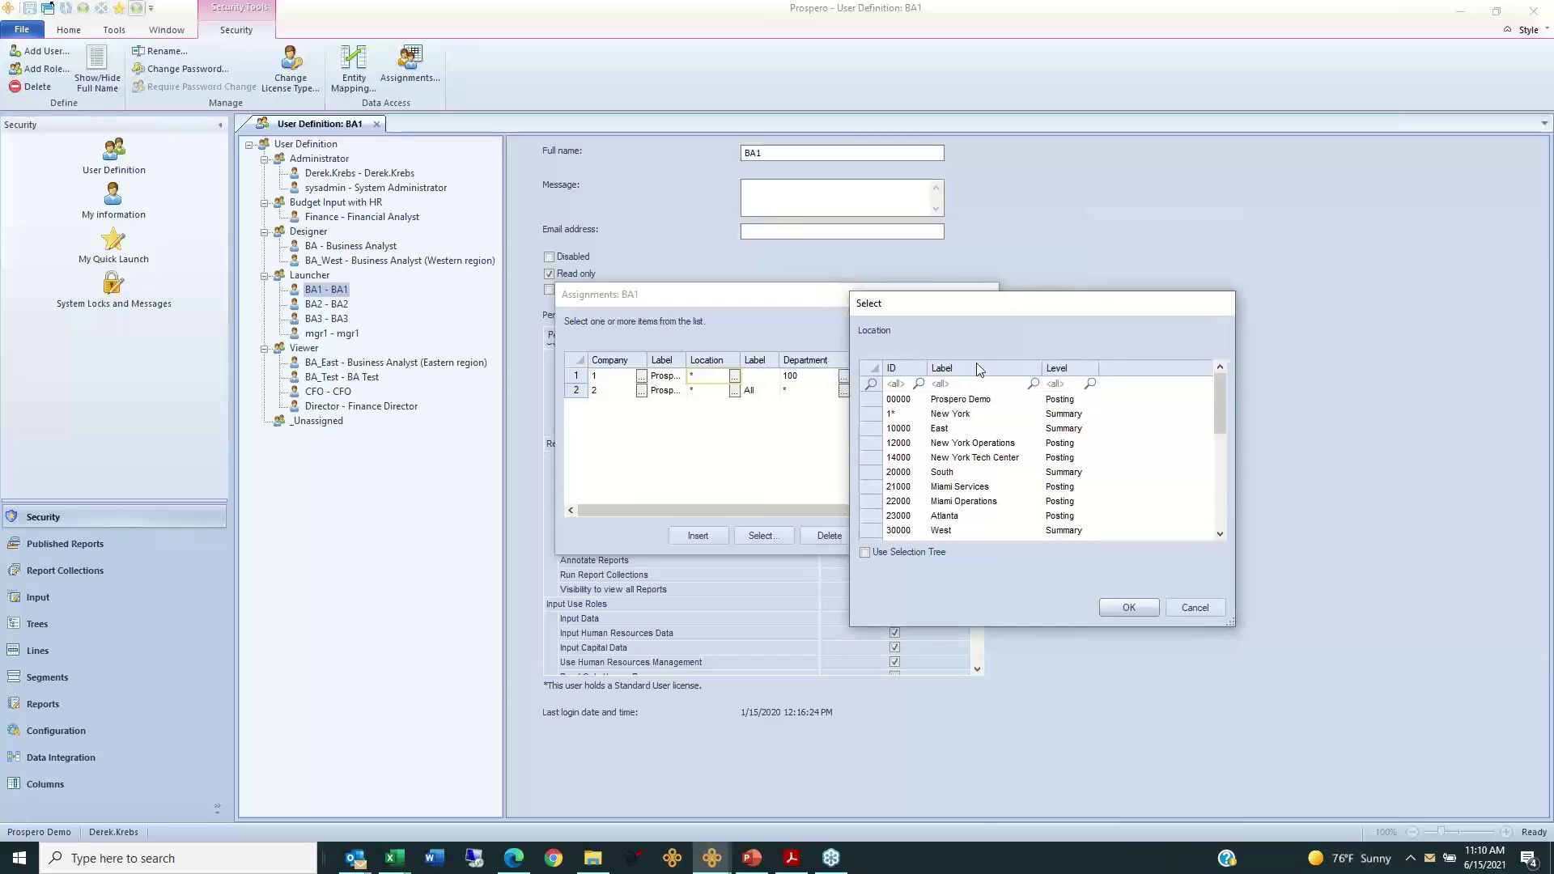
{"action": "left_click", "coordinate": [865, 553]}
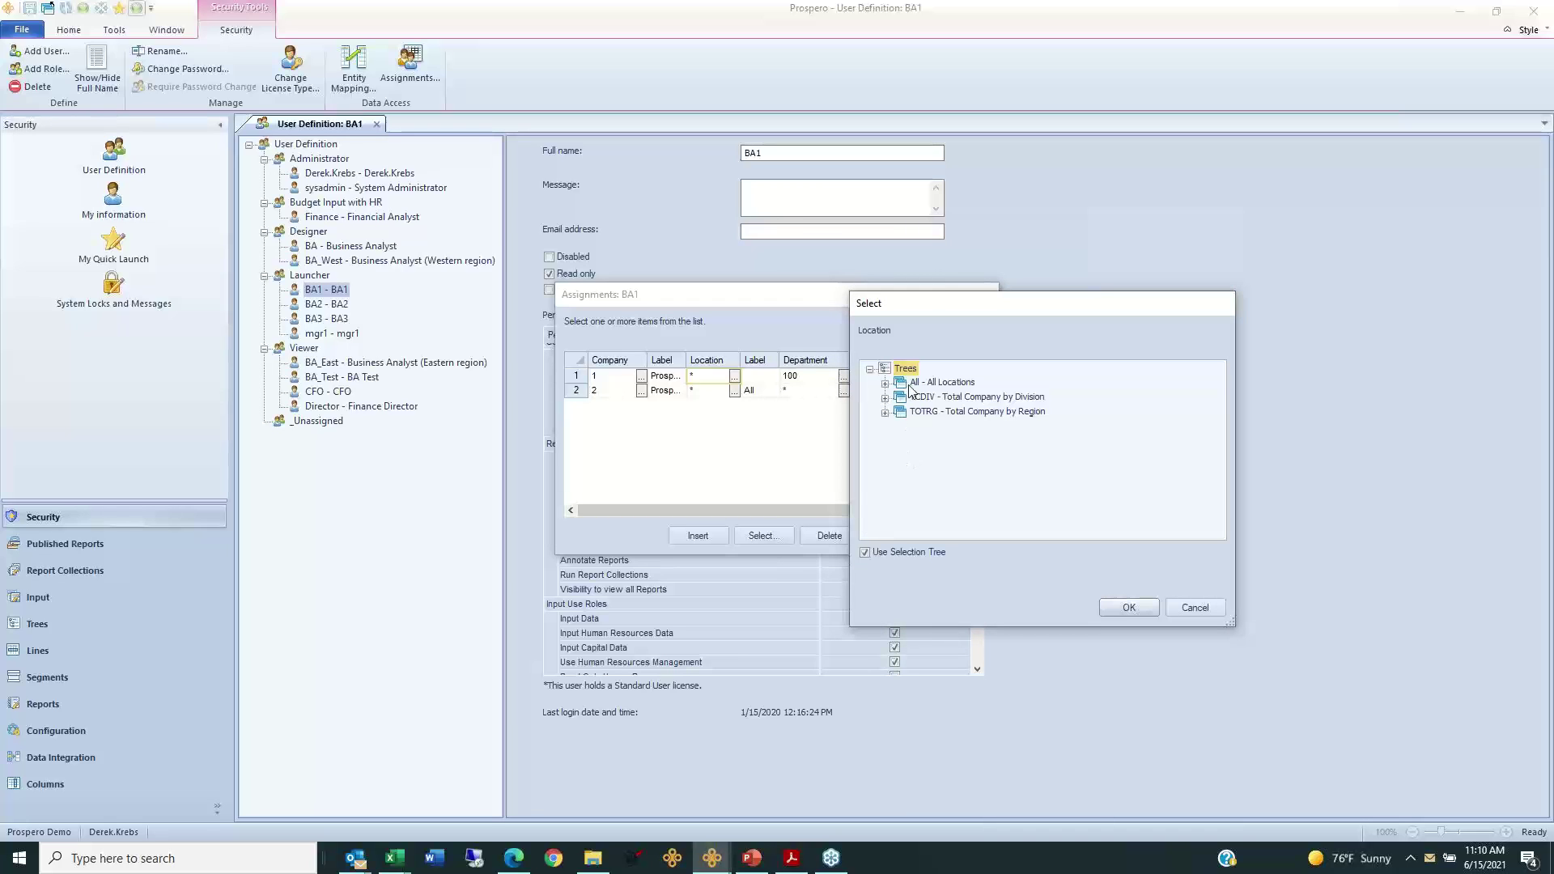
{"action": "left_click", "coordinate": [886, 413]}
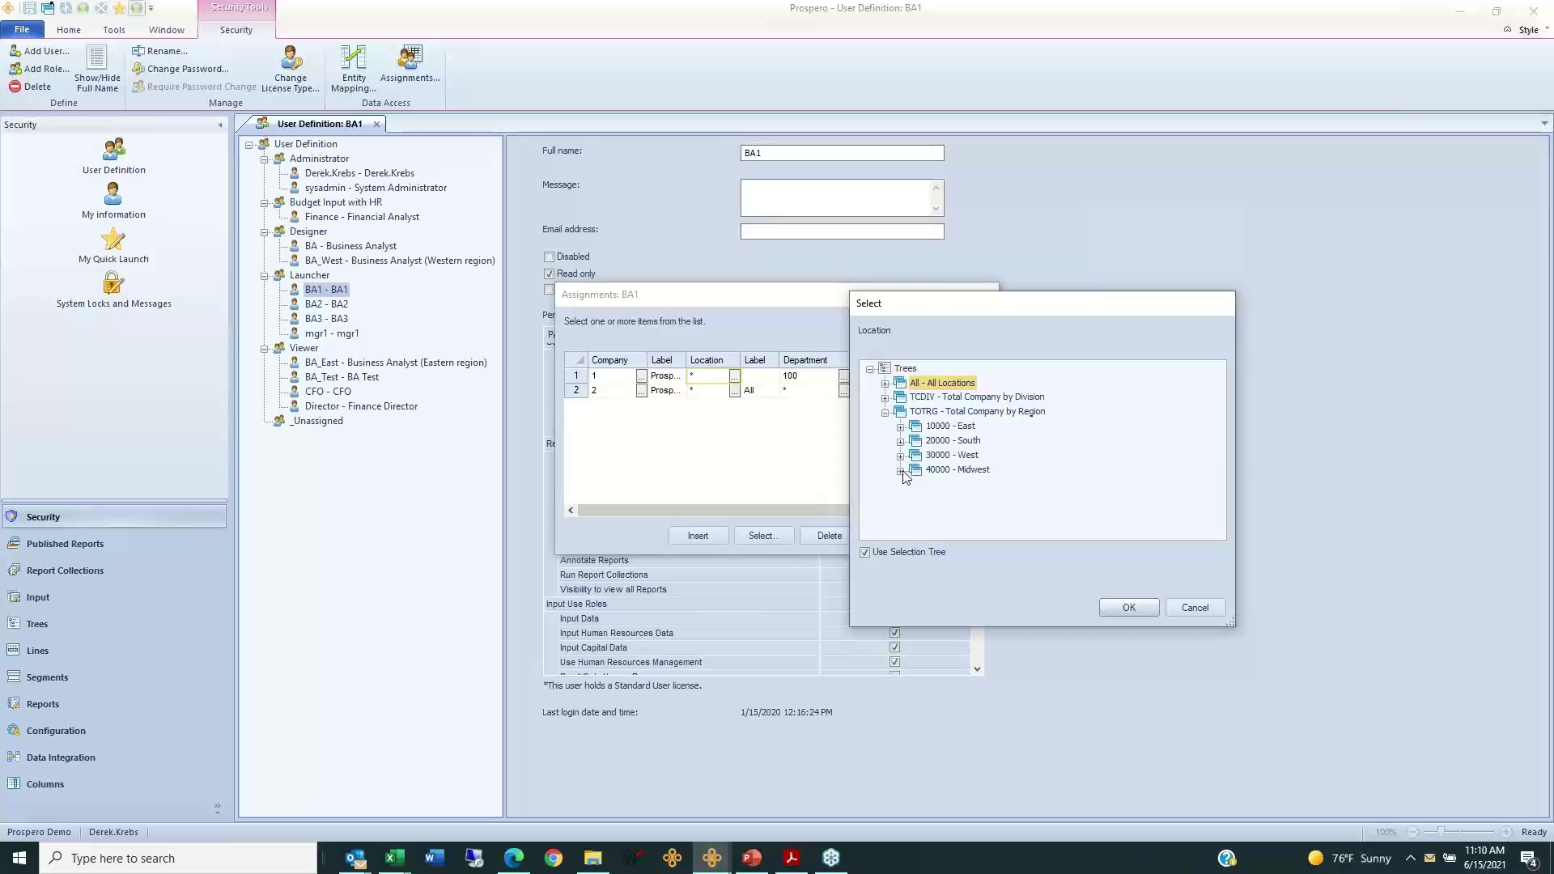
{"action": "left_click", "coordinate": [900, 471]}
{"action": "left_click", "coordinate": [960, 471]}
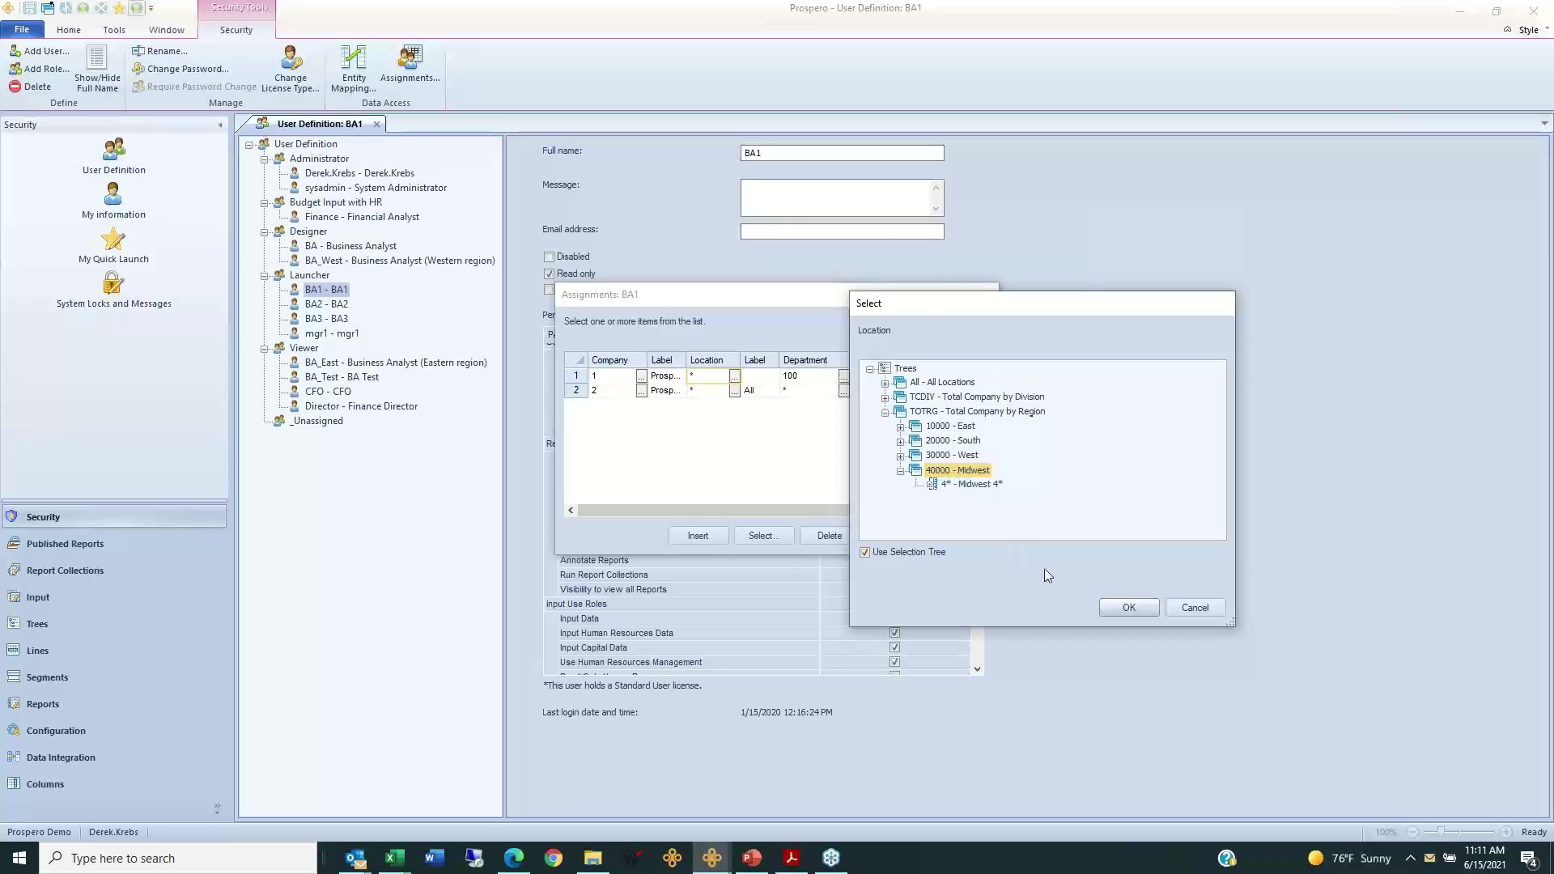
{"action": "left_click", "coordinate": [1128, 607]}
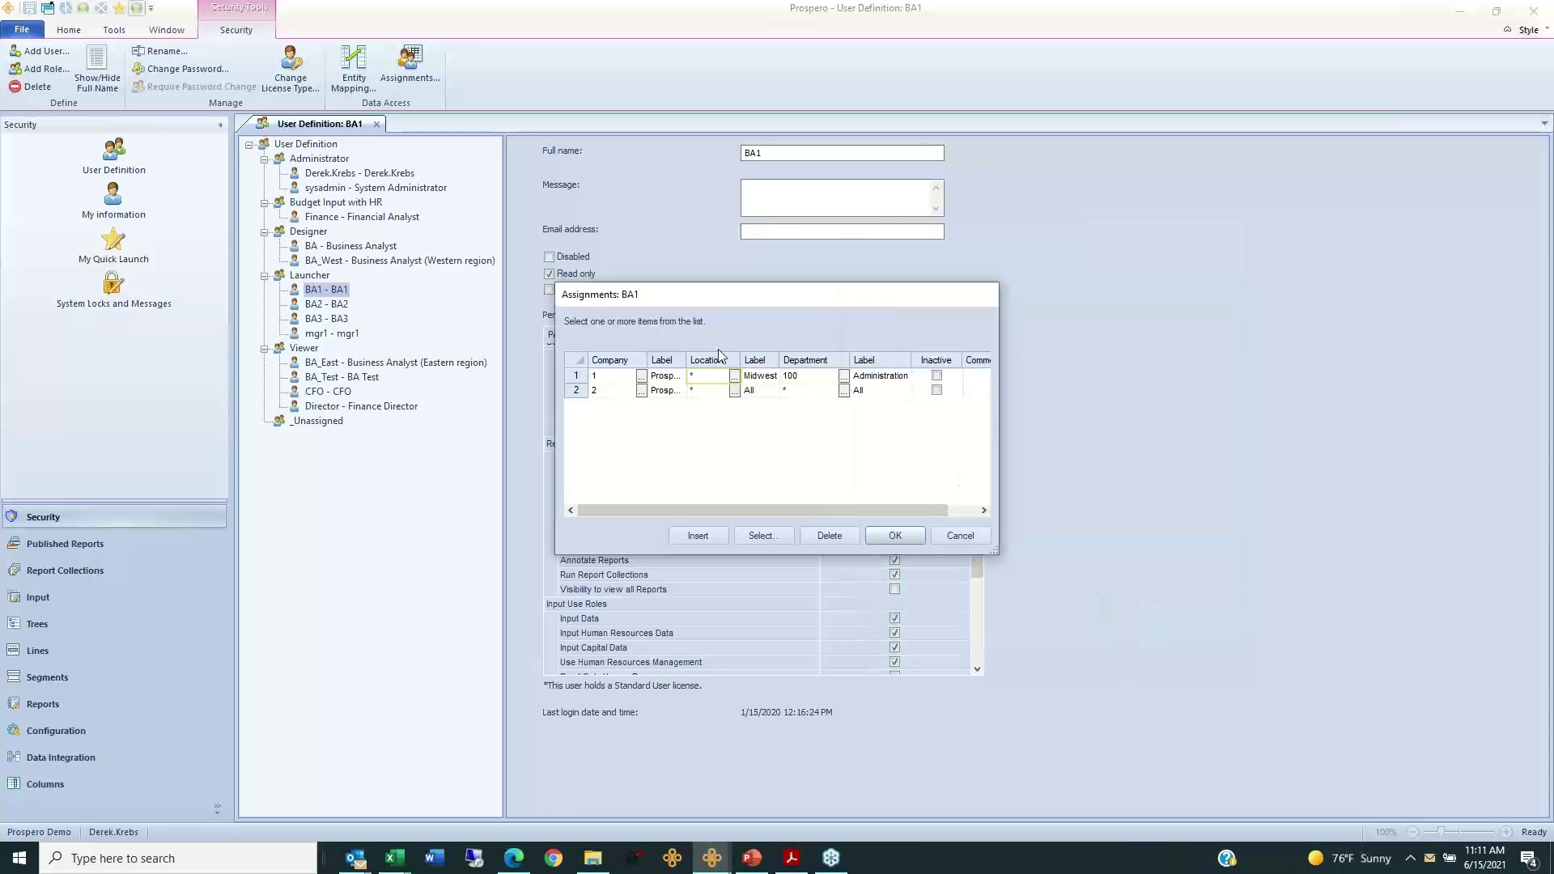
{"action": "left_click", "coordinate": [589, 379]}
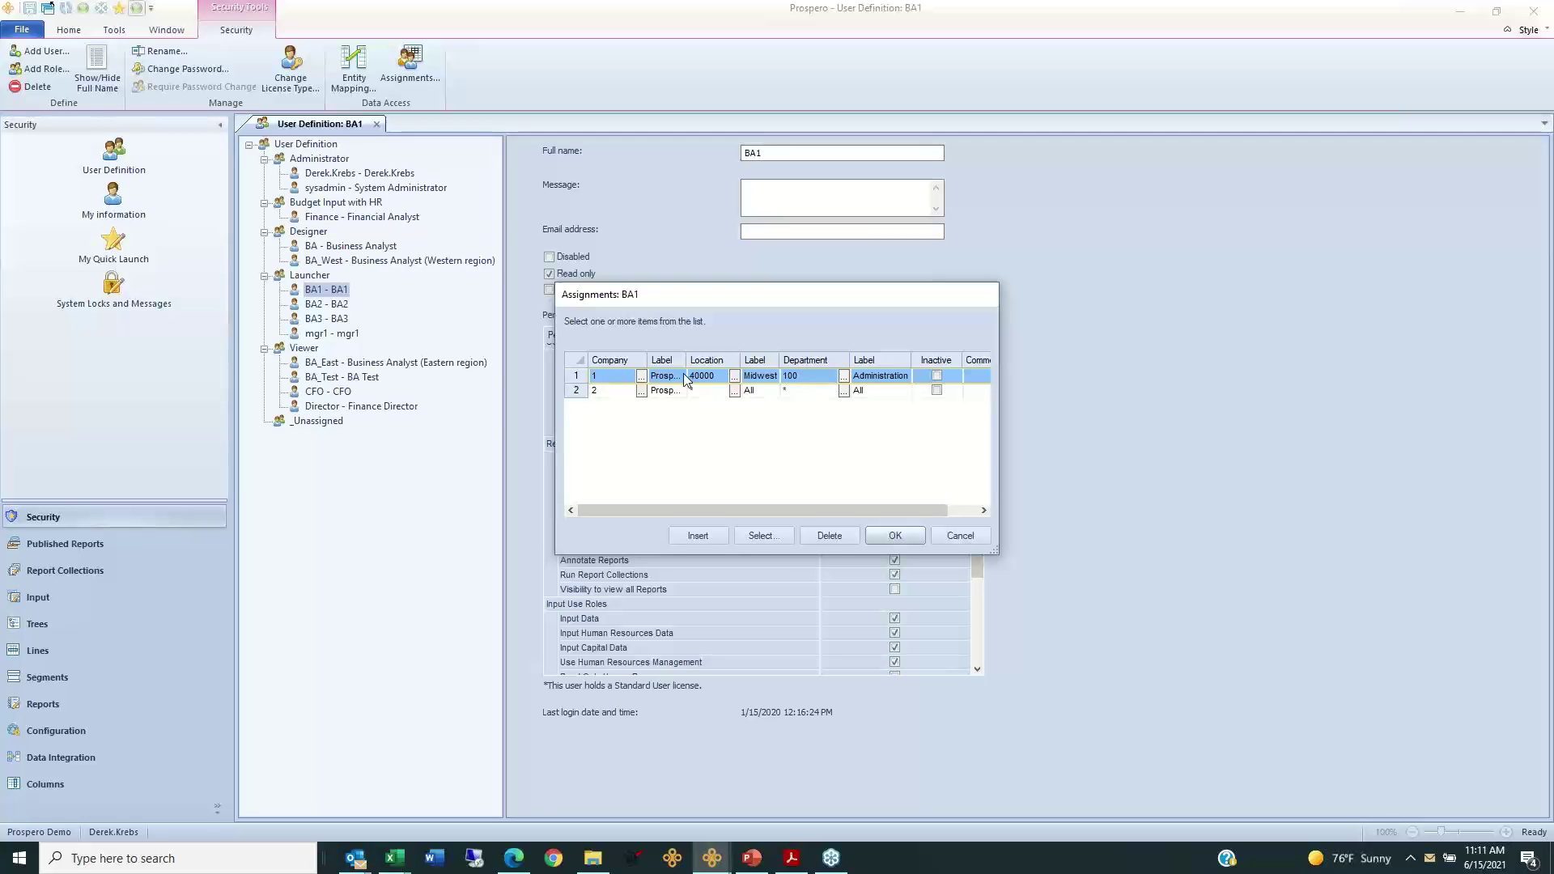
{"action": "left_click", "coordinate": [960, 536]}
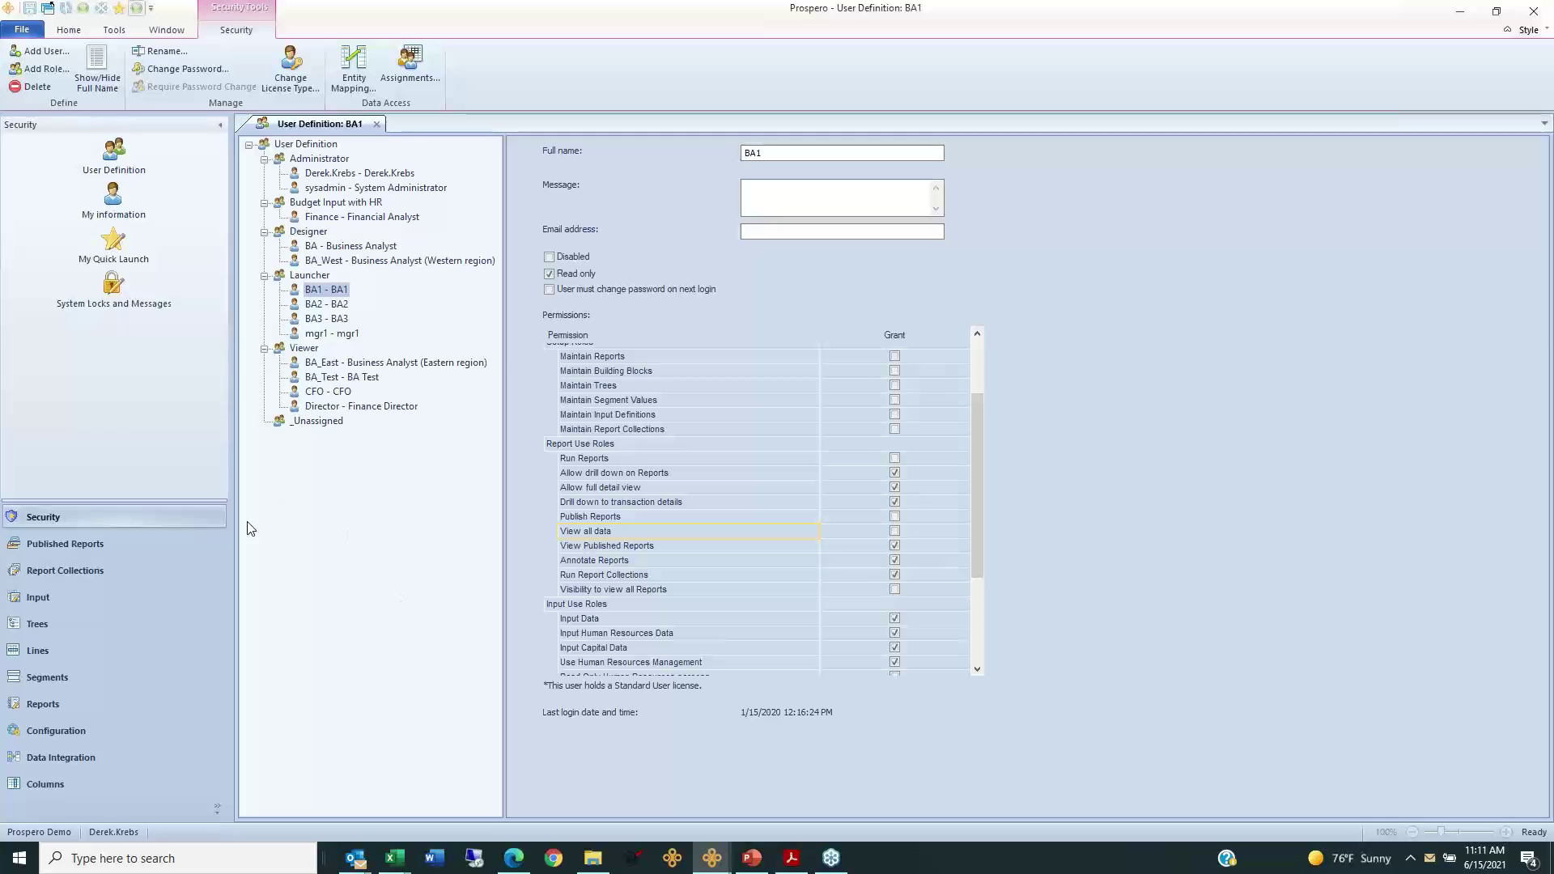
Step: Open the IS Fav/Unfav report definition and display its visibility settings
{"action": "left_click", "coordinate": [94, 706]}
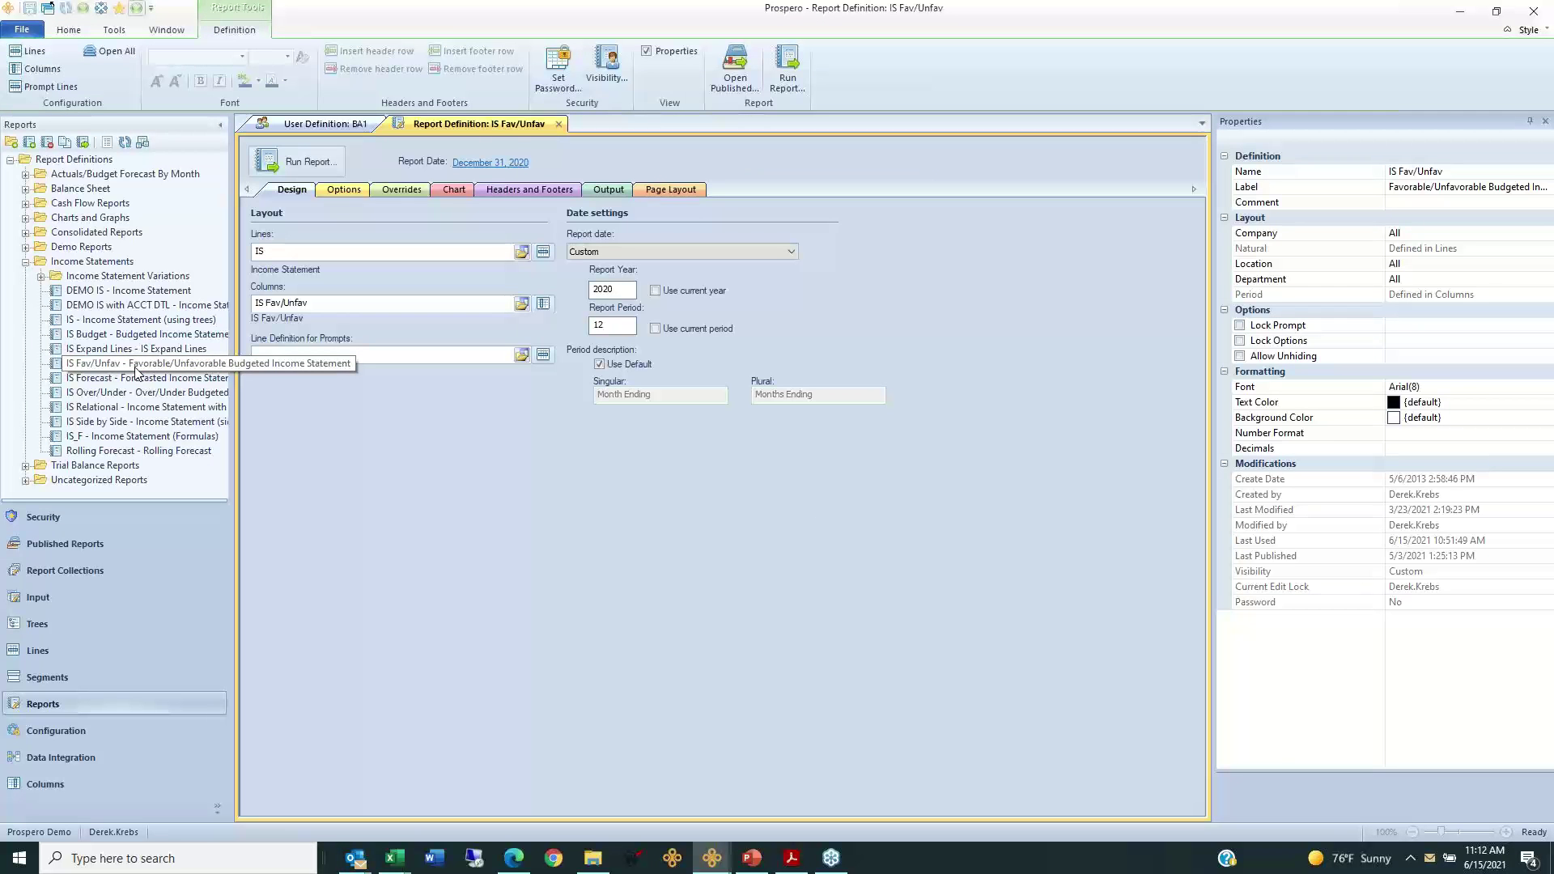
{"action": "left_click", "coordinate": [607, 86]}
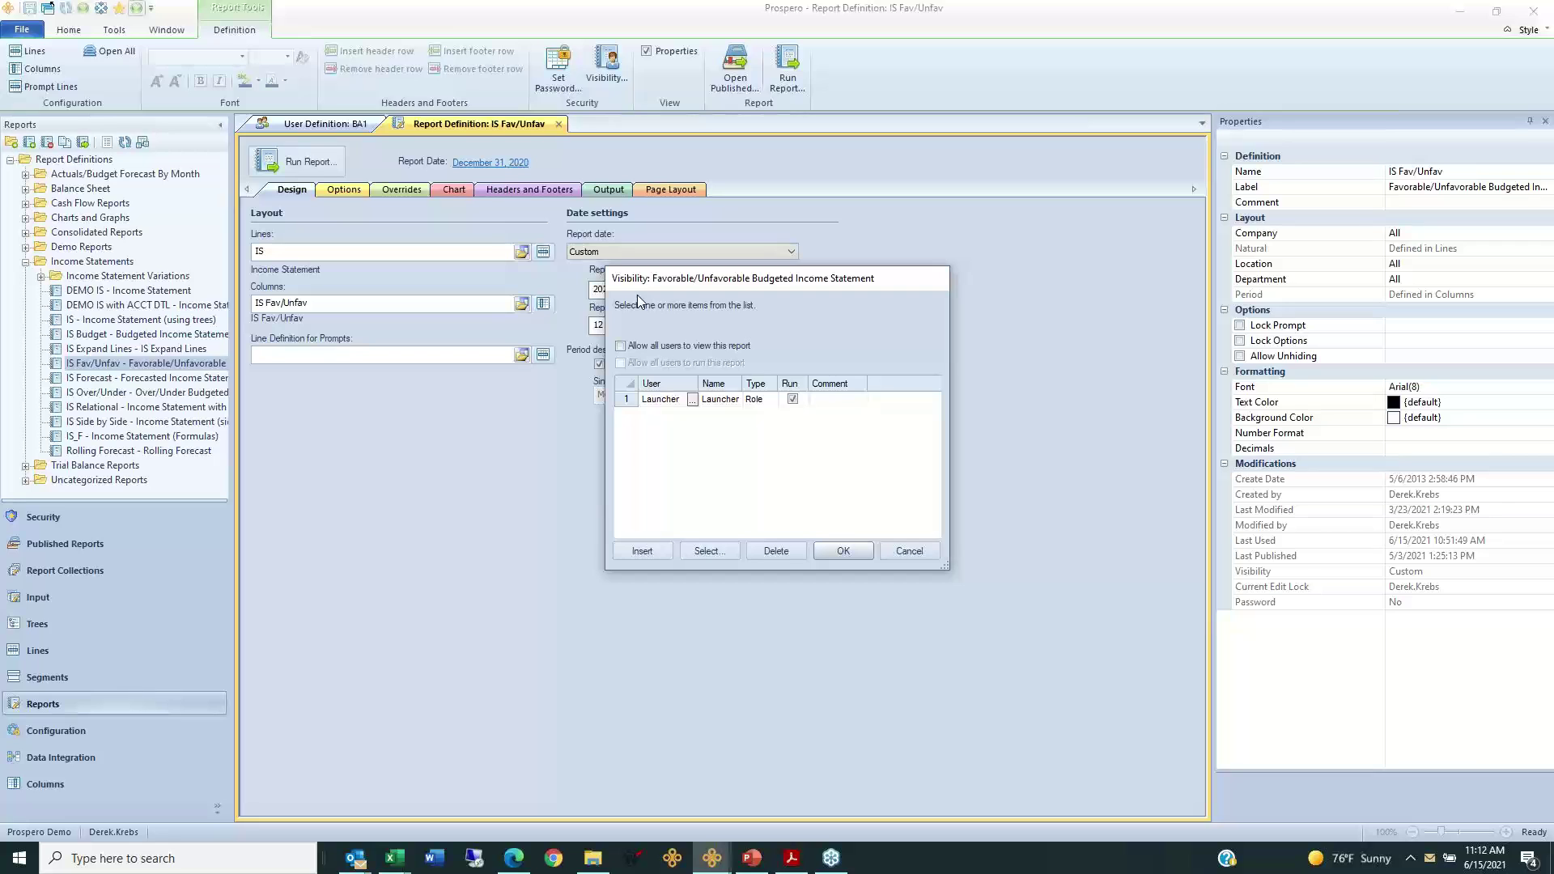
Step: Try allowing all users to view and run the IS Fav/Unfav report, and turn both options back off
{"action": "left_click", "coordinate": [630, 349]}
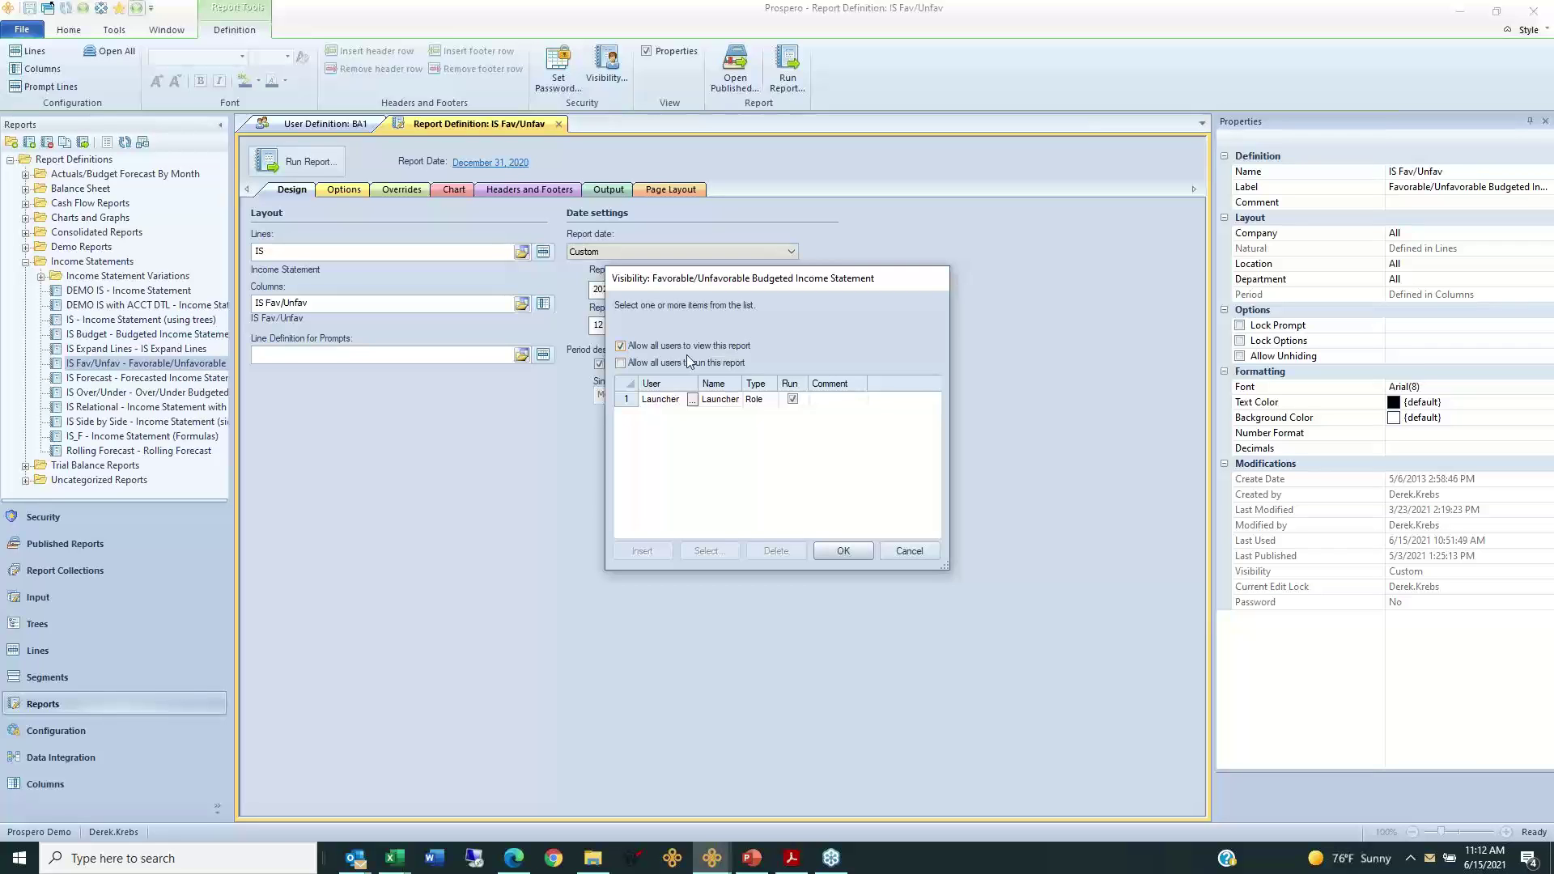
{"action": "left_click", "coordinate": [620, 362]}
{"action": "left_click", "coordinate": [622, 364]}
{"action": "left_click", "coordinate": [645, 364]}
{"action": "left_click", "coordinate": [619, 346]}
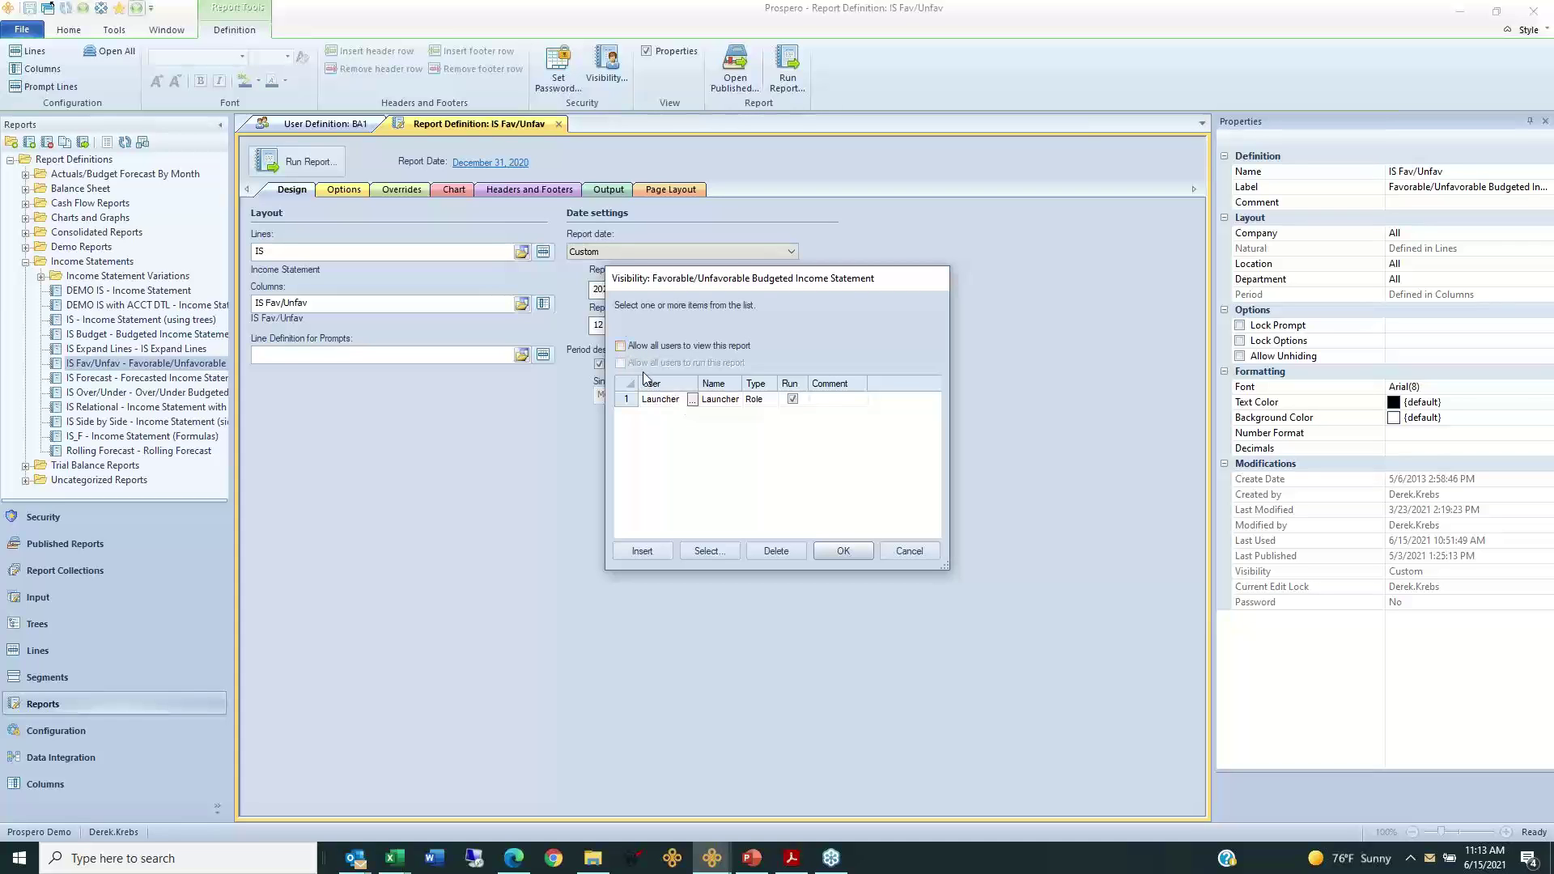
Step: Look through the roles and users selectable for the Launcher row of the report's visibility list, and cancel the selection
{"action": "double_click", "coordinate": [659, 399]}
{"action": "left_click_drag", "start_coordinate": [749, 278], "coordinate": [930, 362]}
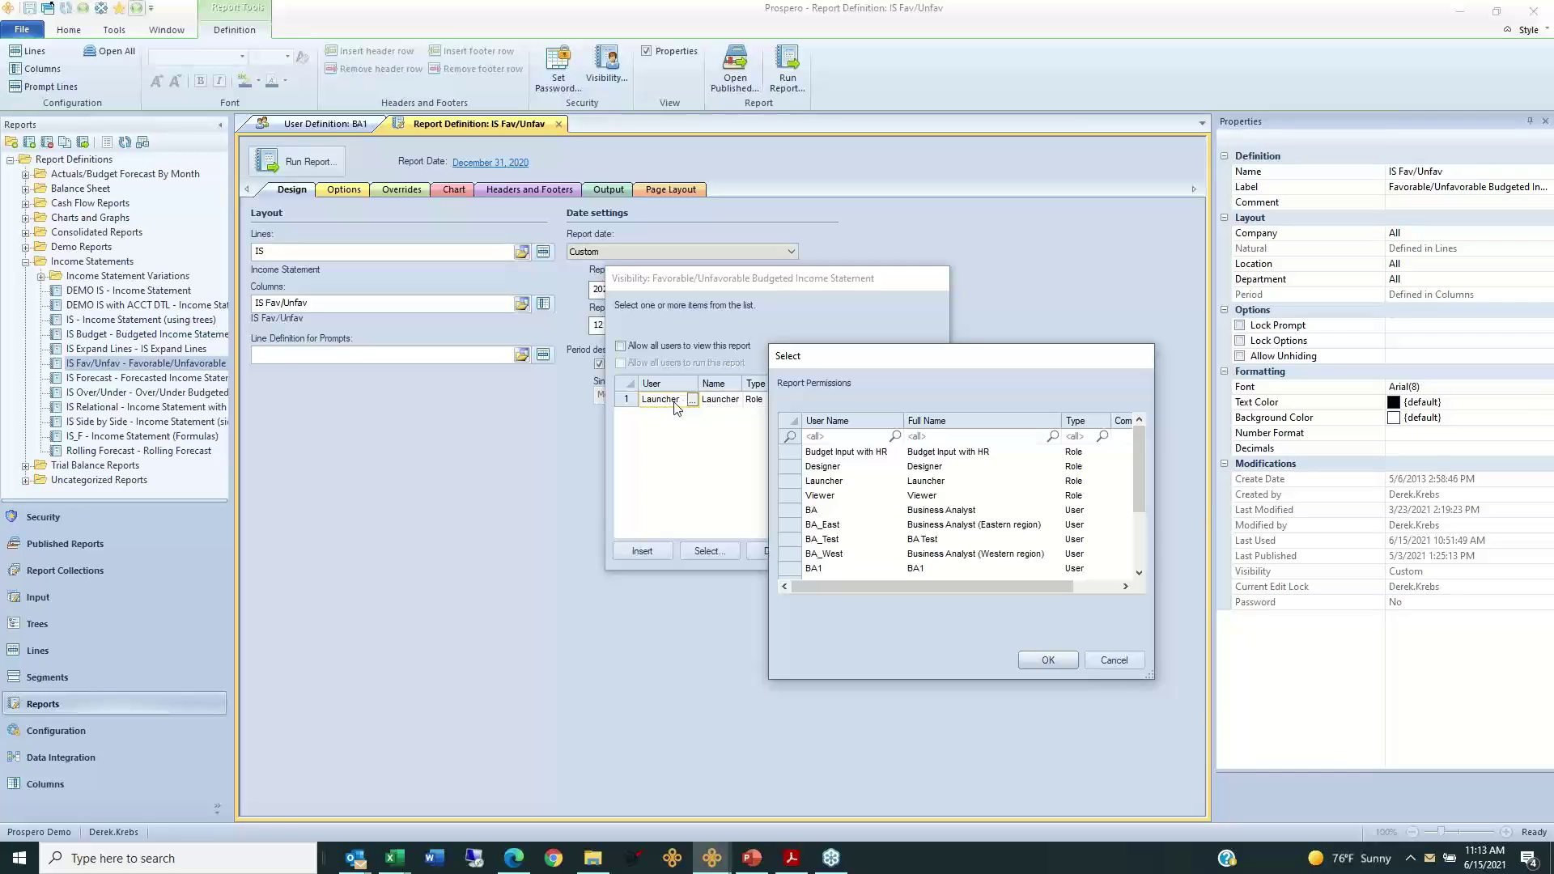
{"action": "left_click", "coordinate": [1079, 455]}
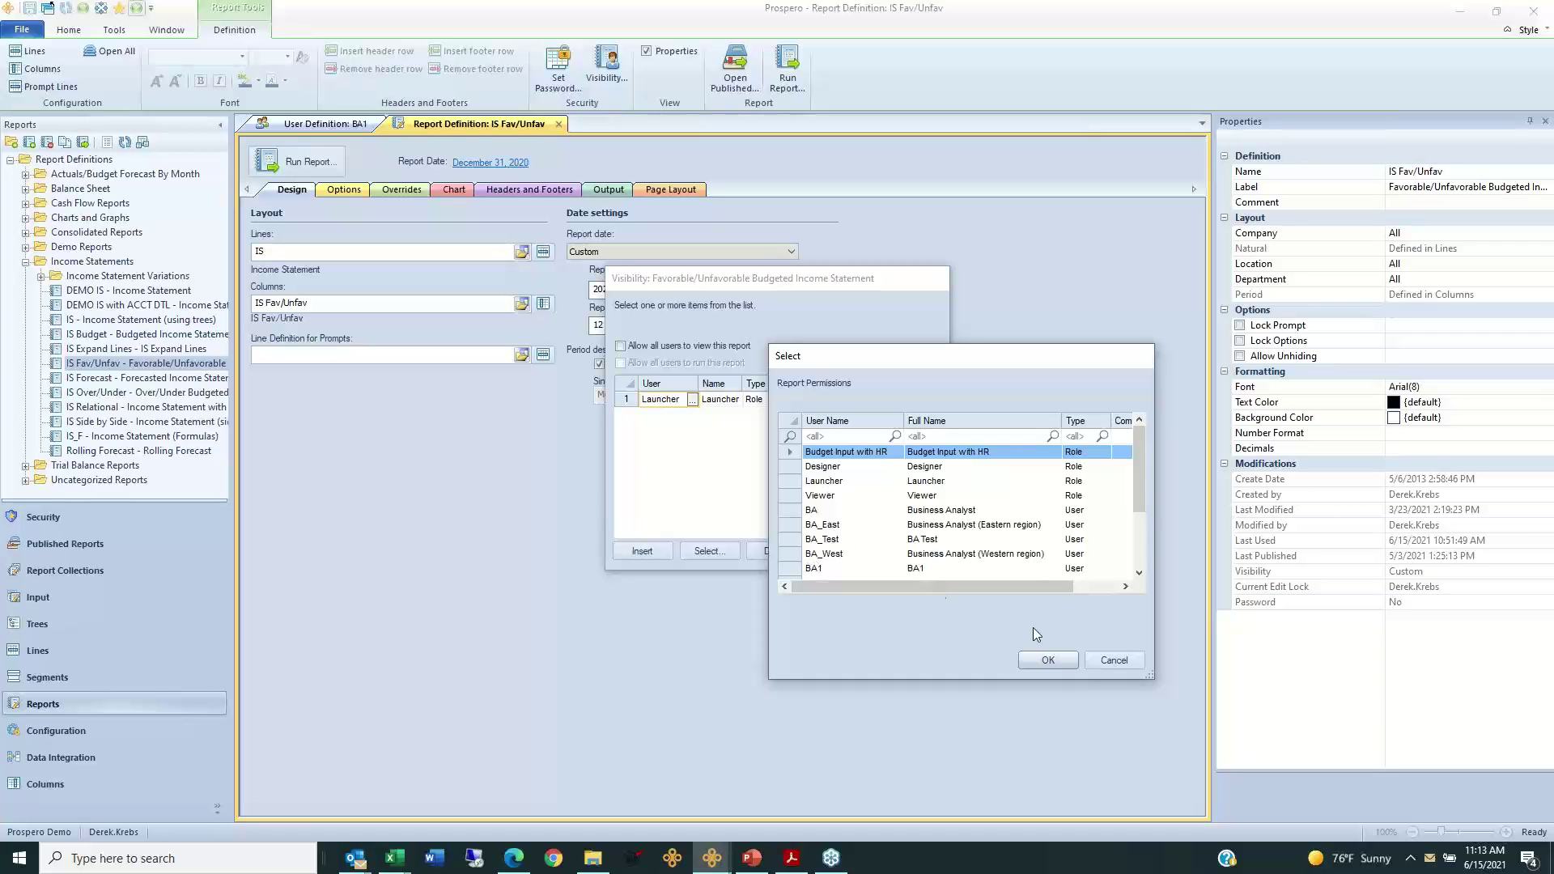
{"action": "left_click", "coordinate": [1111, 658]}
Step: Try inserting three blank rows in the visibility list and allowing all users to view the report, and discard the changes
{"action": "left_click", "coordinate": [640, 551]}
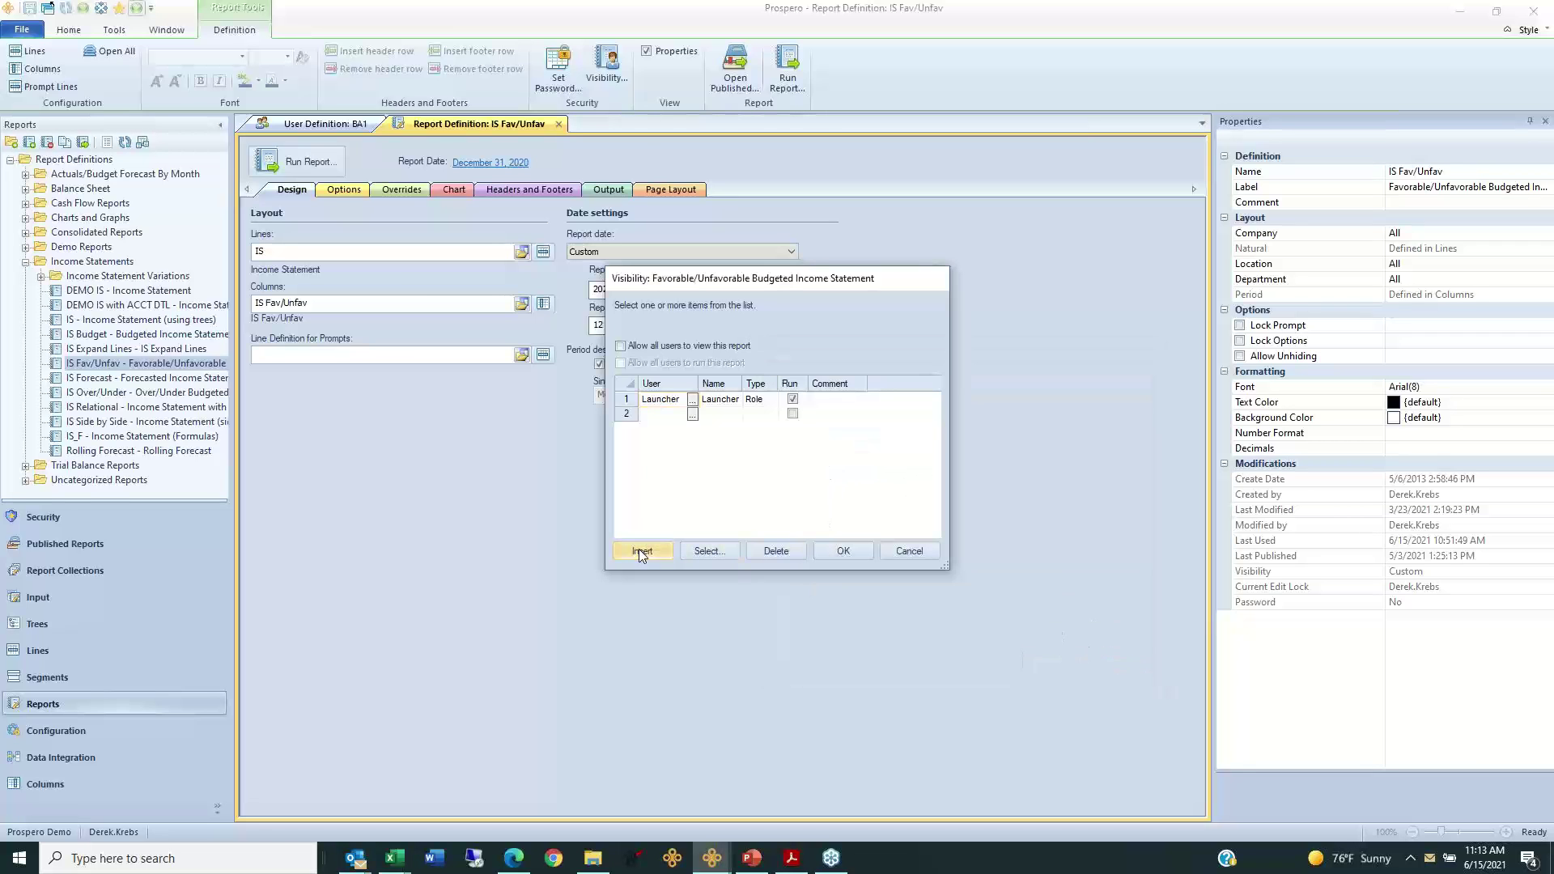
{"action": "left_click", "coordinate": [640, 551]}
{"action": "left_click", "coordinate": [640, 551]}
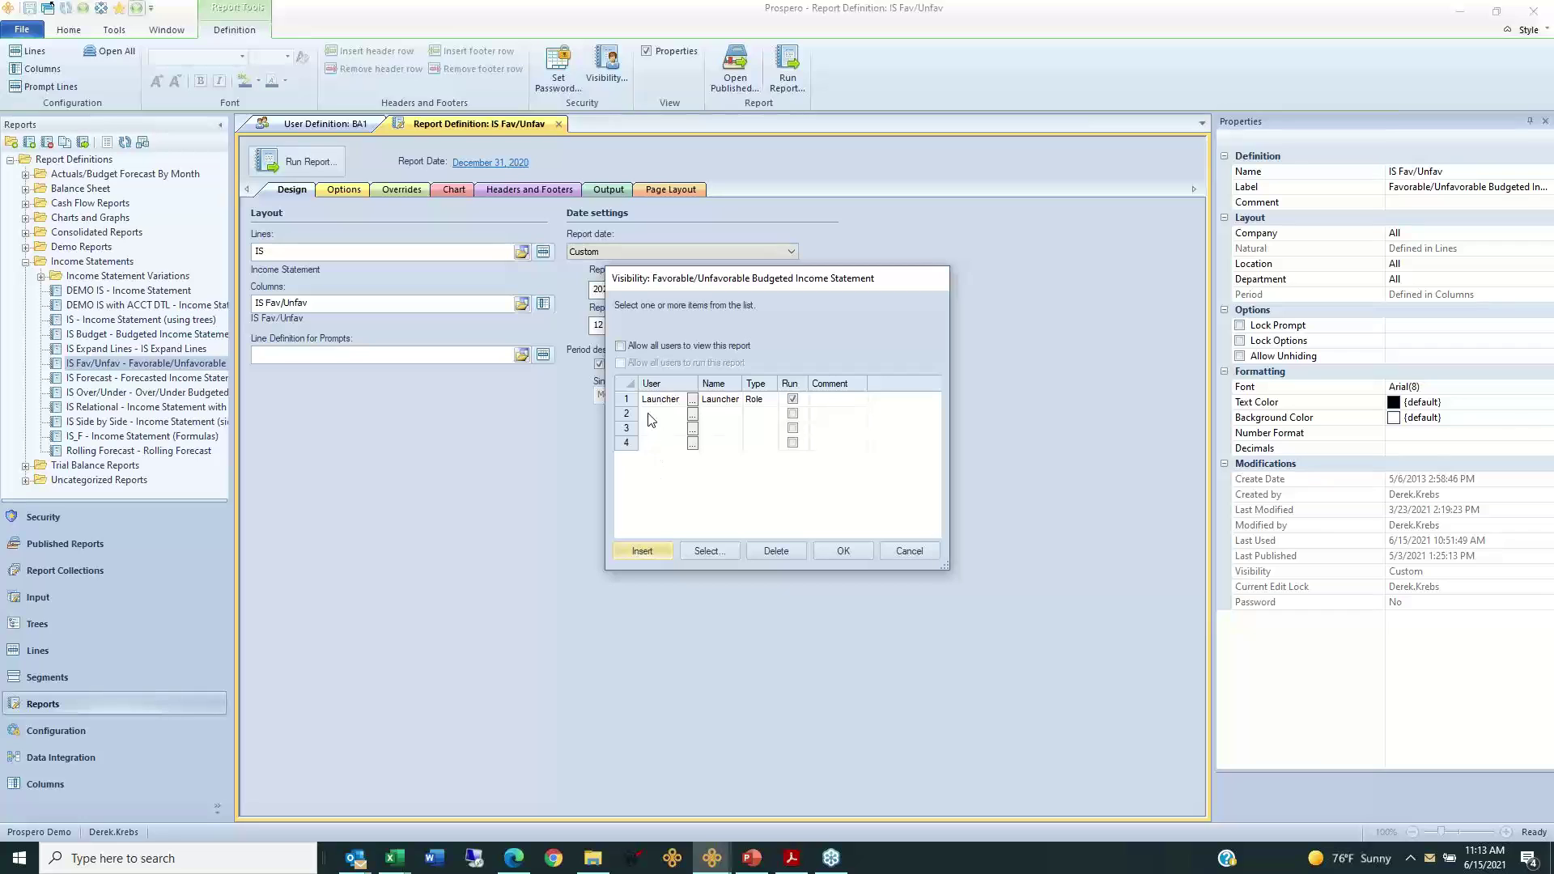
{"action": "left_click", "coordinate": [624, 348]}
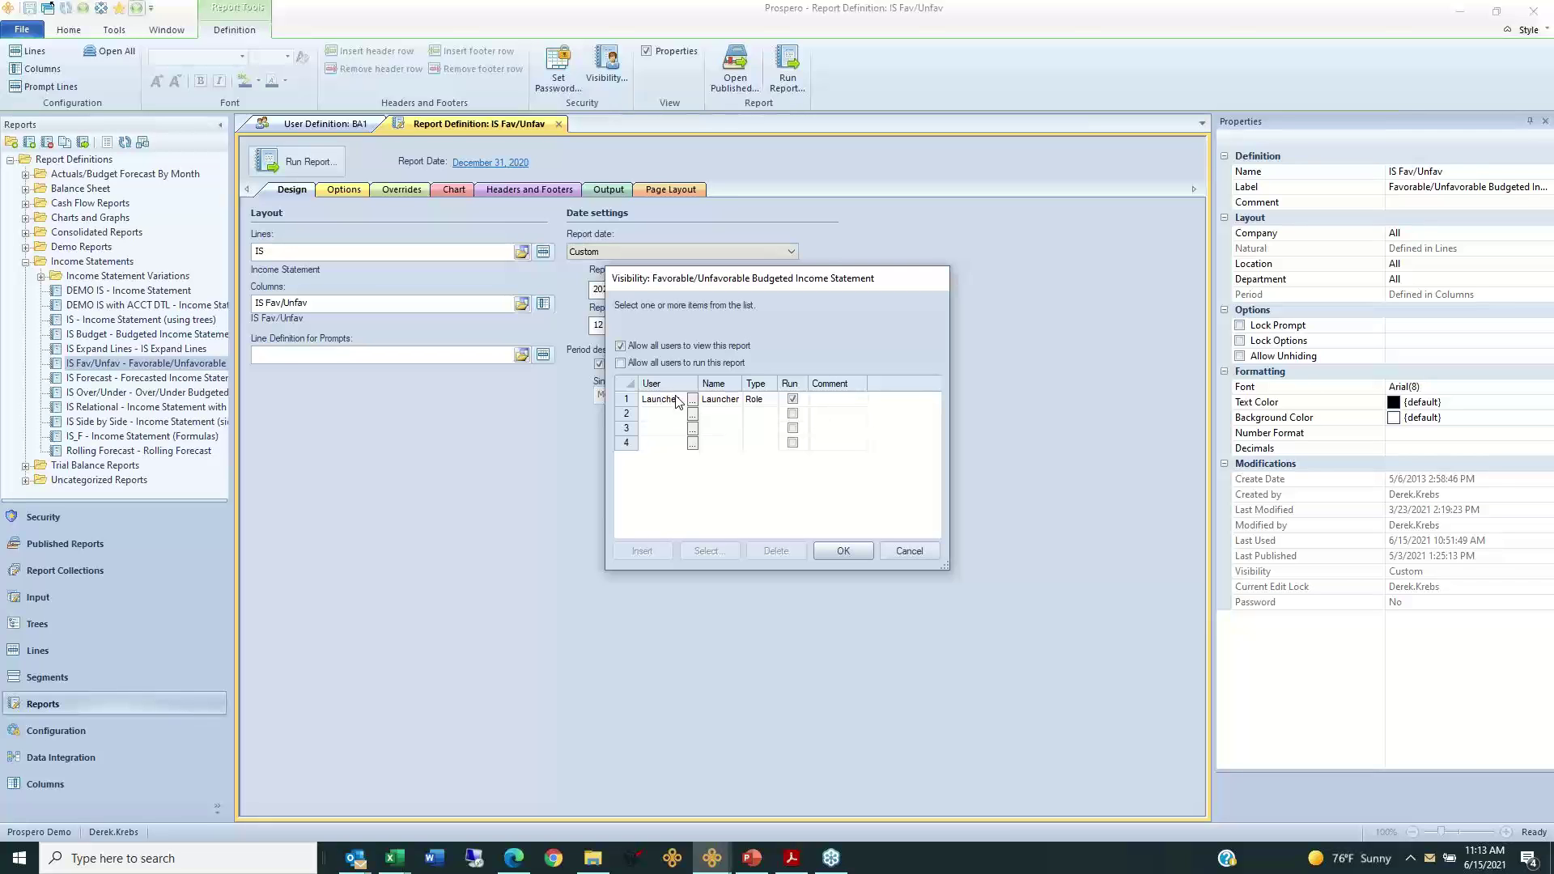
{"action": "left_click", "coordinate": [907, 553]}
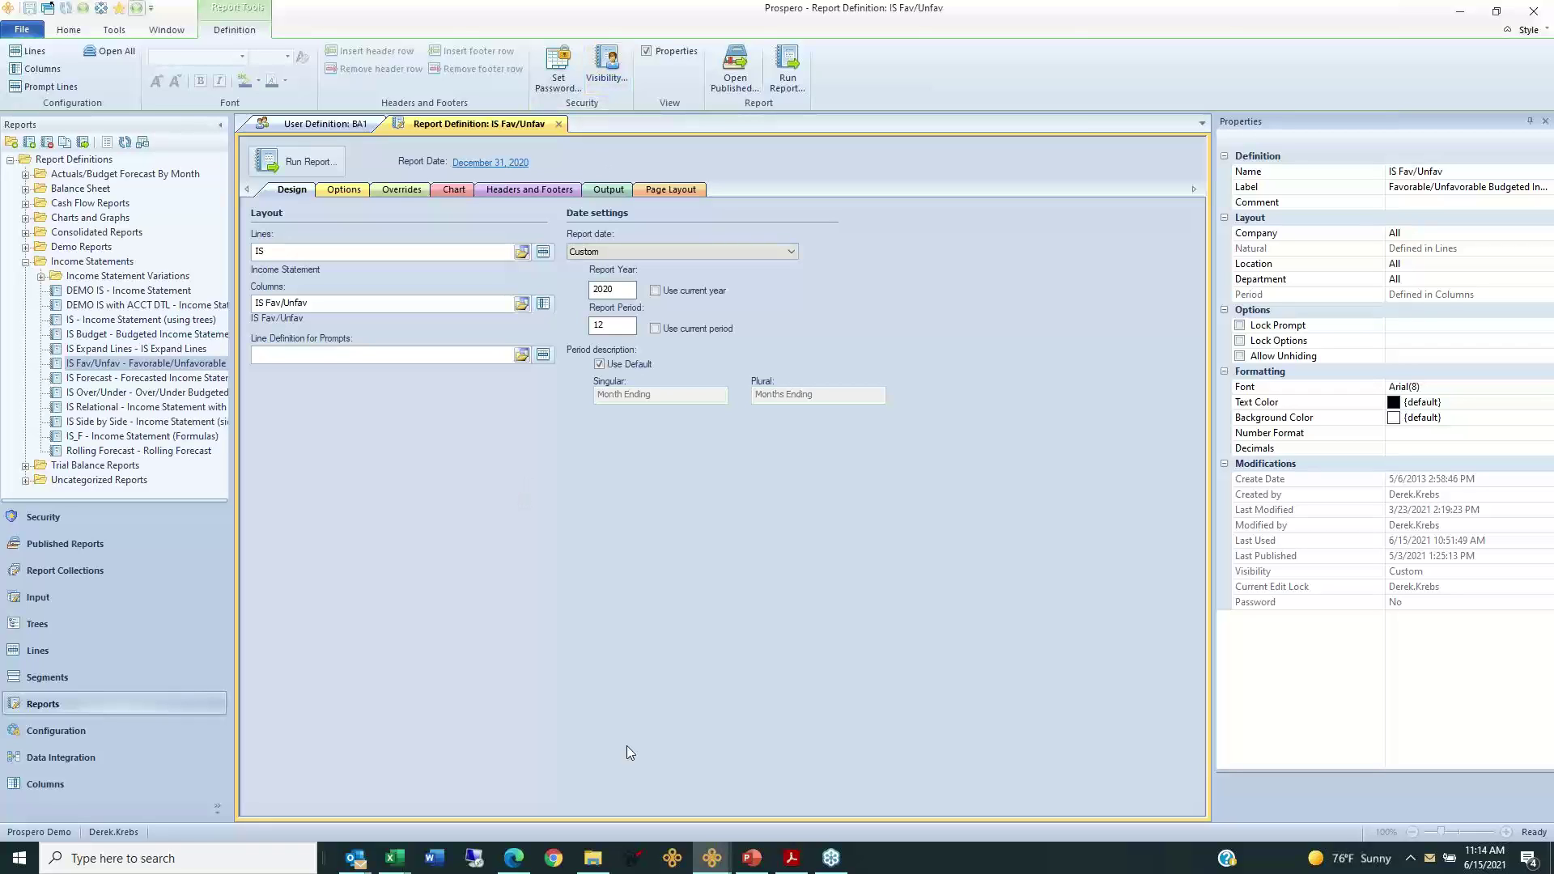
Step: Switch to the Prospero Quick Launch window and view the Exempt Salaries annotation in the Prospero US-Denver Services income statement
{"action": "mouse_move", "coordinate": [717, 861]}
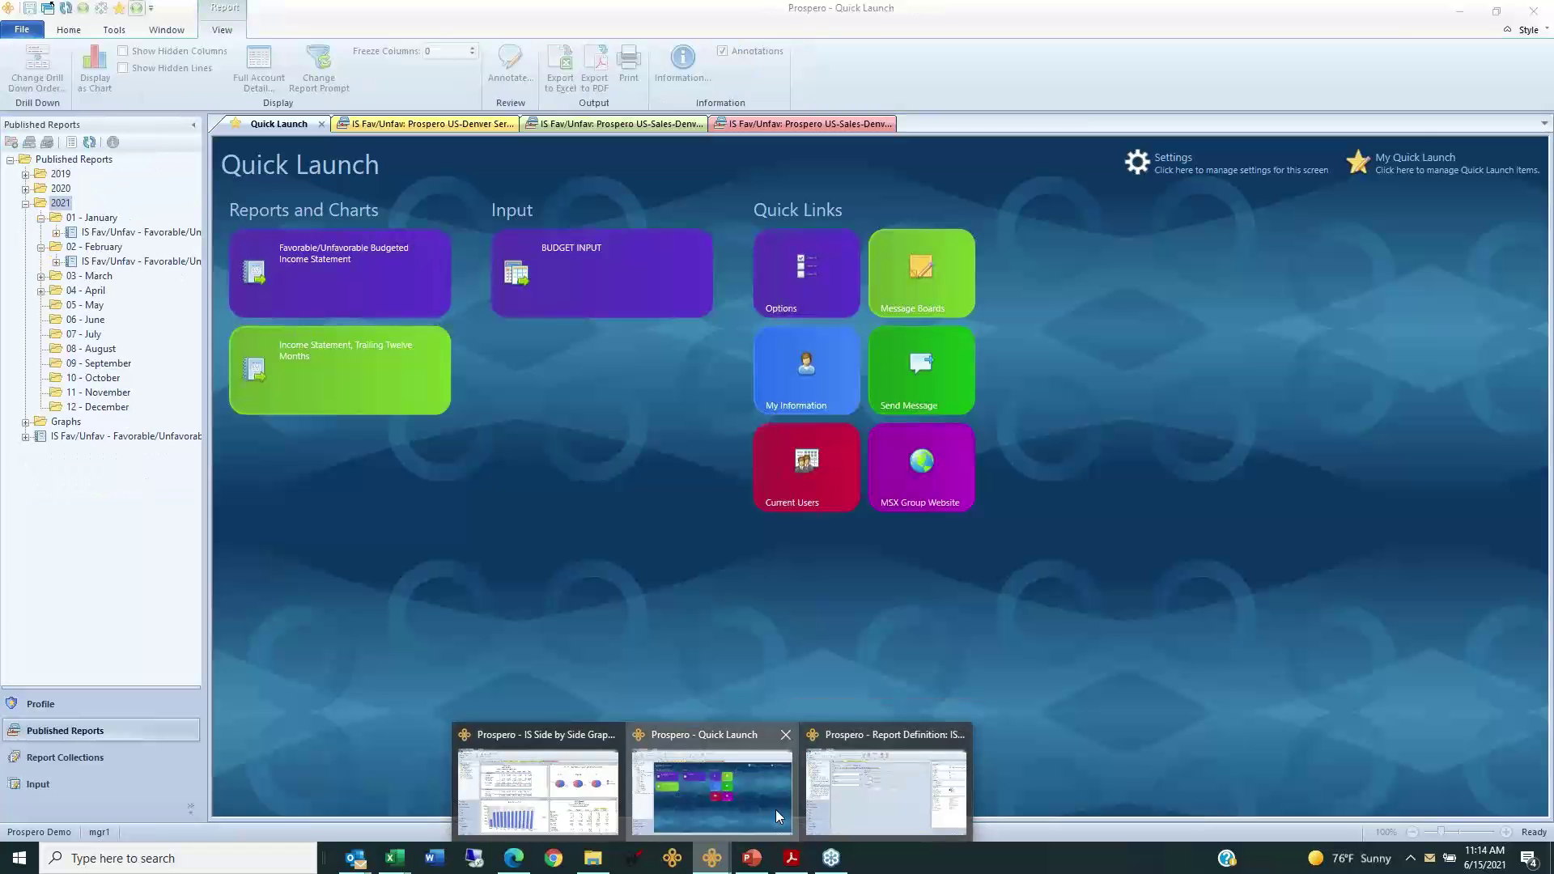
{"action": "left_click", "coordinate": [775, 809]}
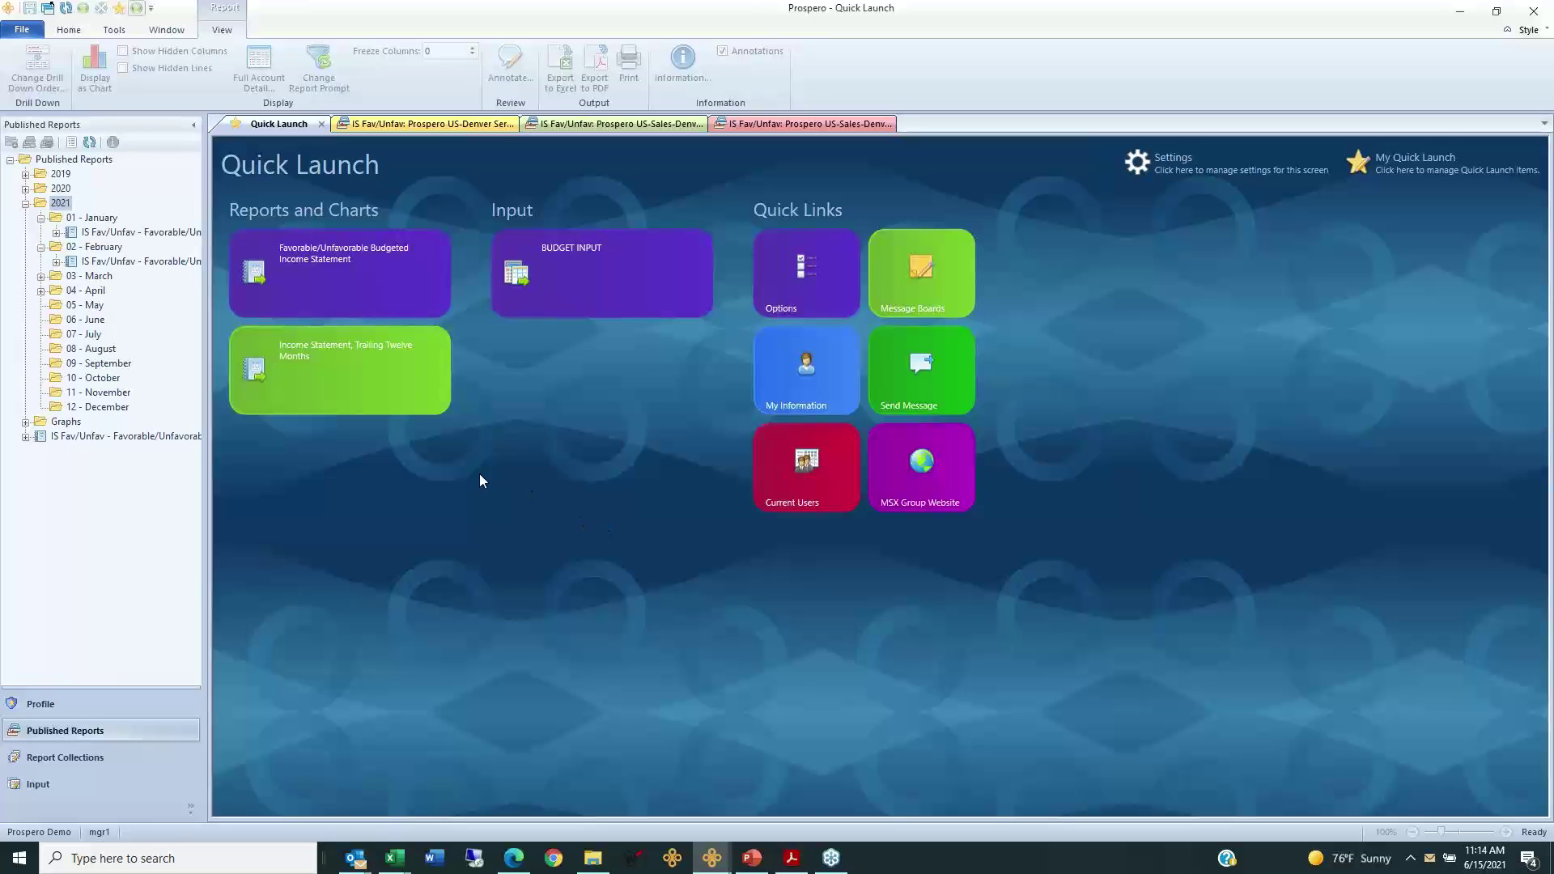
{"action": "left_click", "coordinate": [428, 124]}
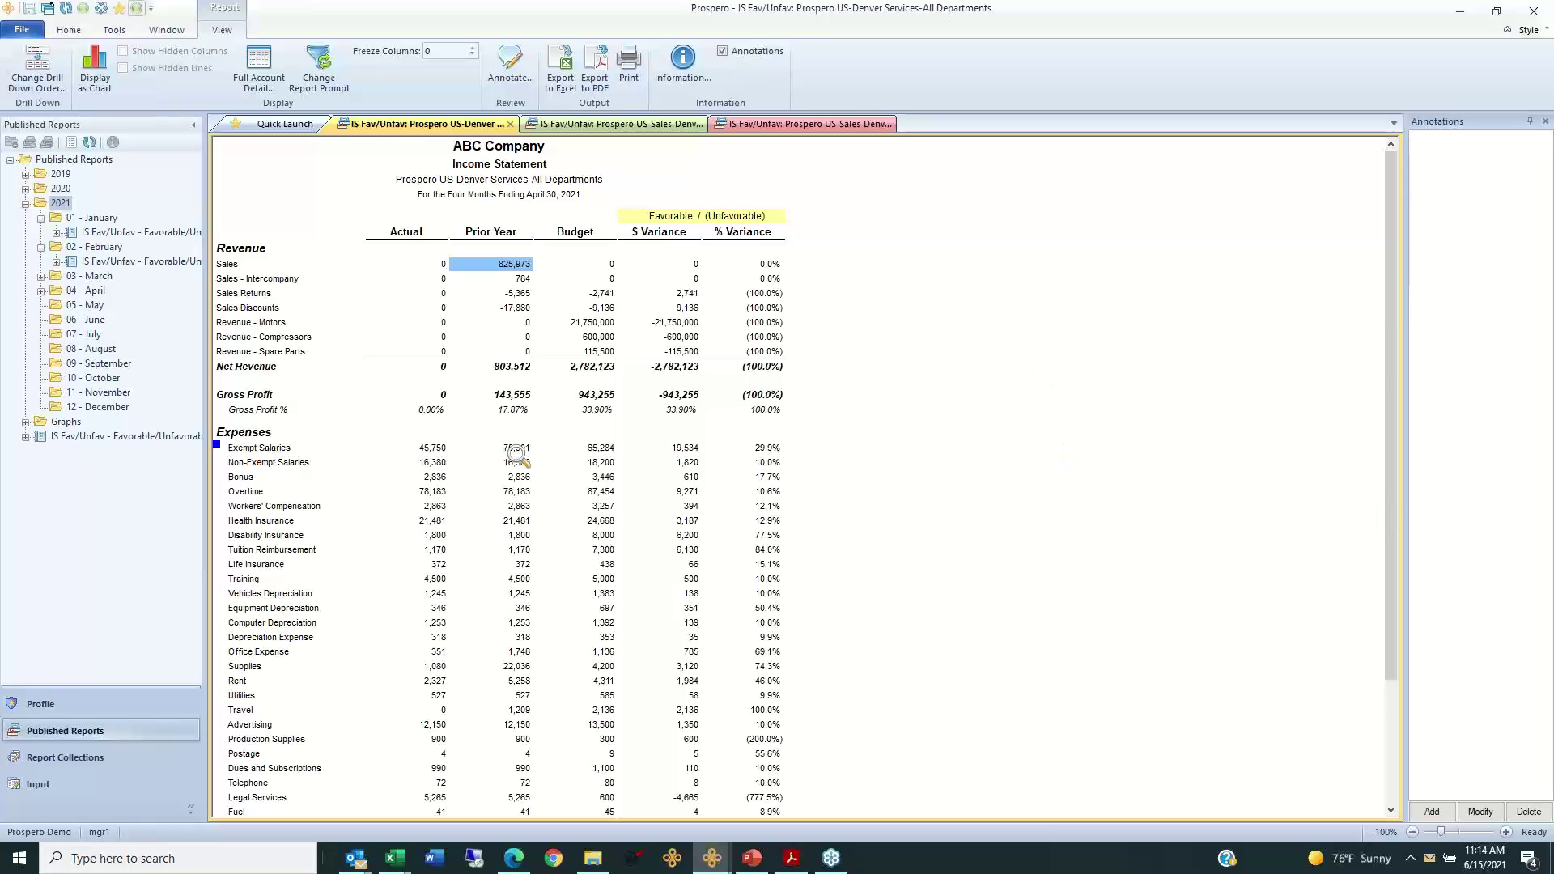
{"action": "left_click", "coordinate": [258, 448]}
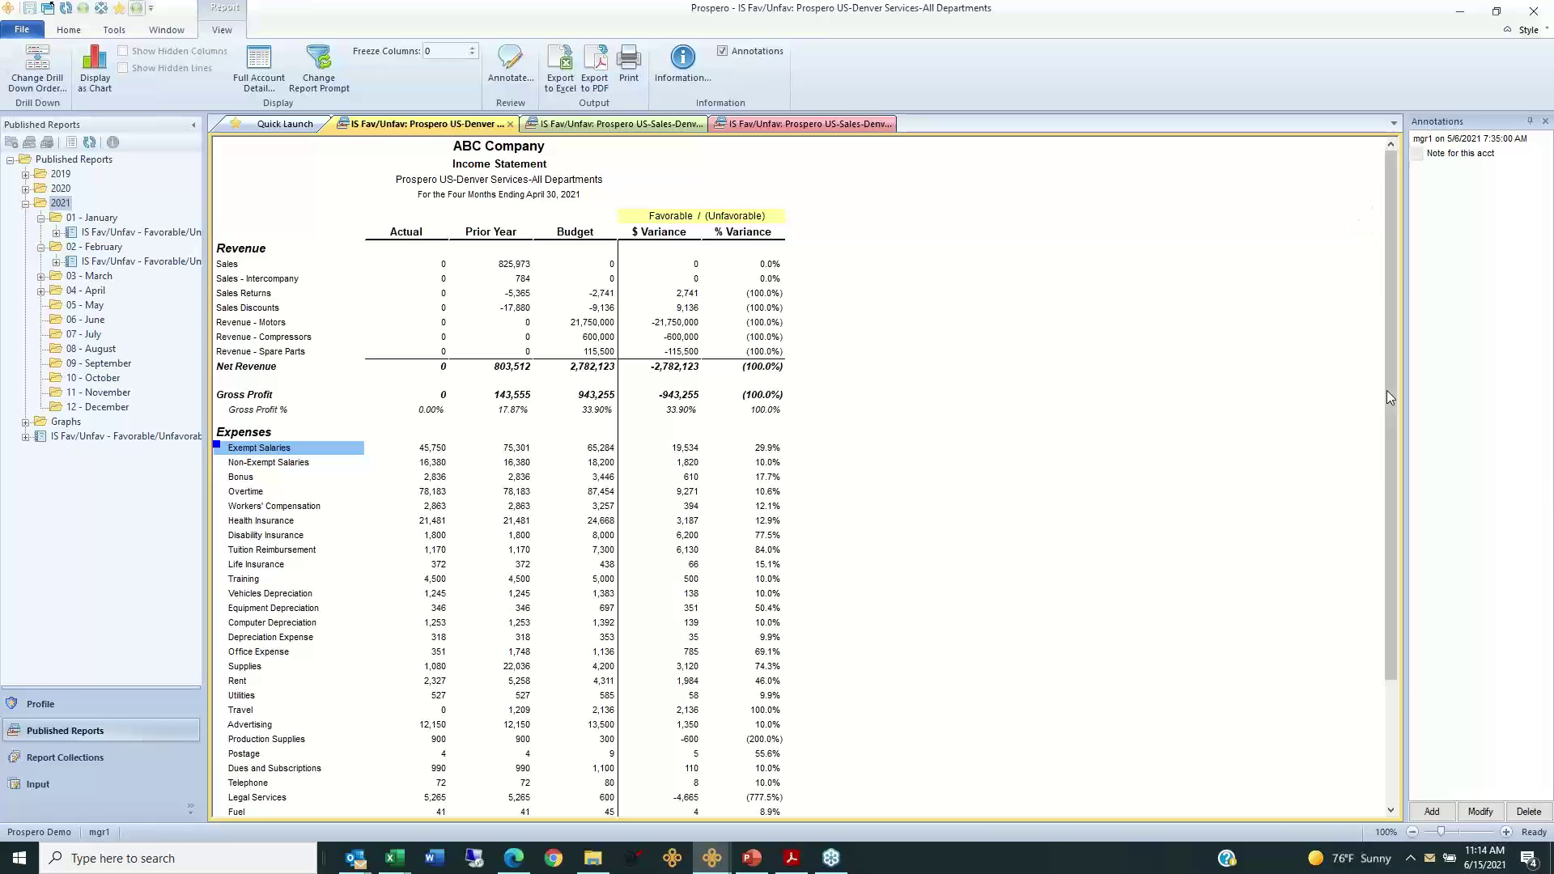
Step: Start a new annotation for the Exempt Salaries line and cancel it without entering a comment
{"action": "left_click", "coordinate": [1432, 812]}
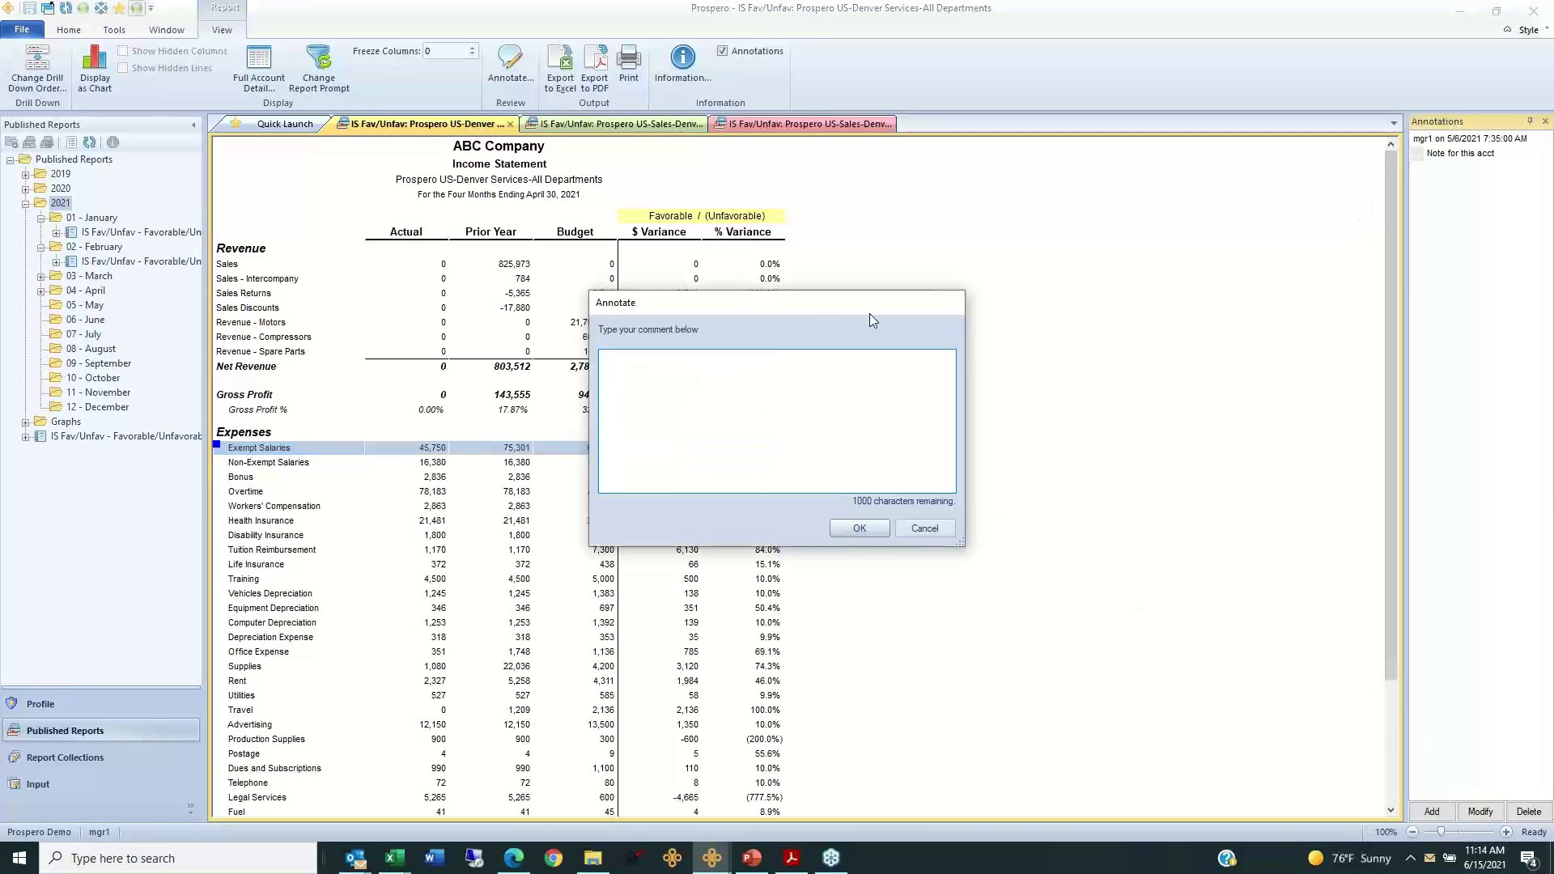
{"action": "left_click_drag", "start_coordinate": [809, 301], "coordinate": [1098, 413]}
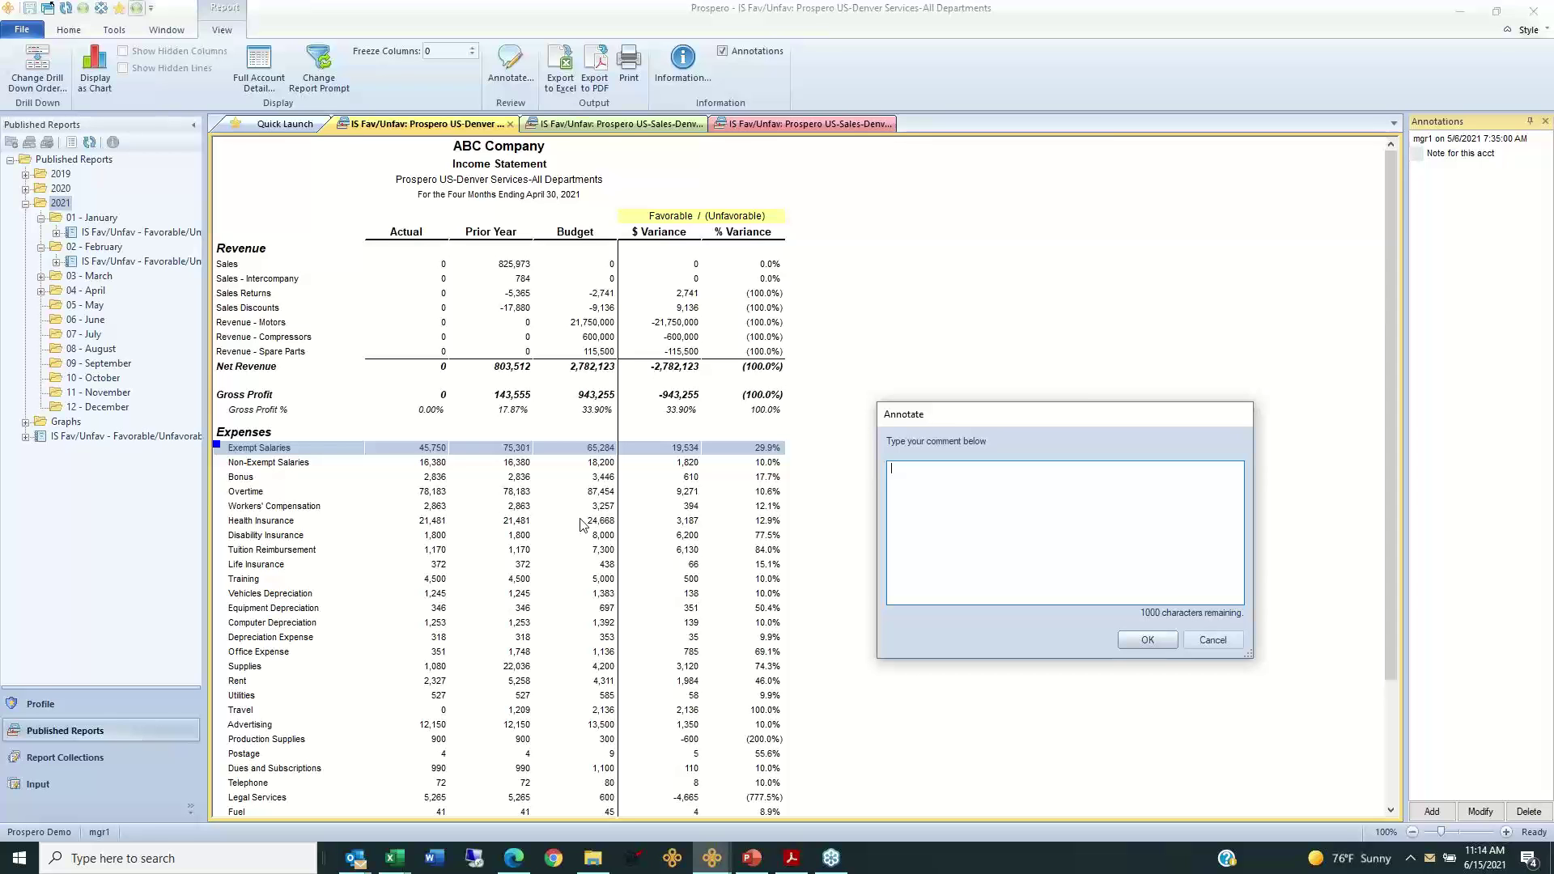
{"action": "left_click", "coordinate": [1211, 640]}
Step: Open BUDGET INPUT from Quick Launch for company 1 Prospero US, location 41000 Denver Services and department 100 Administration
{"action": "left_click", "coordinate": [299, 124]}
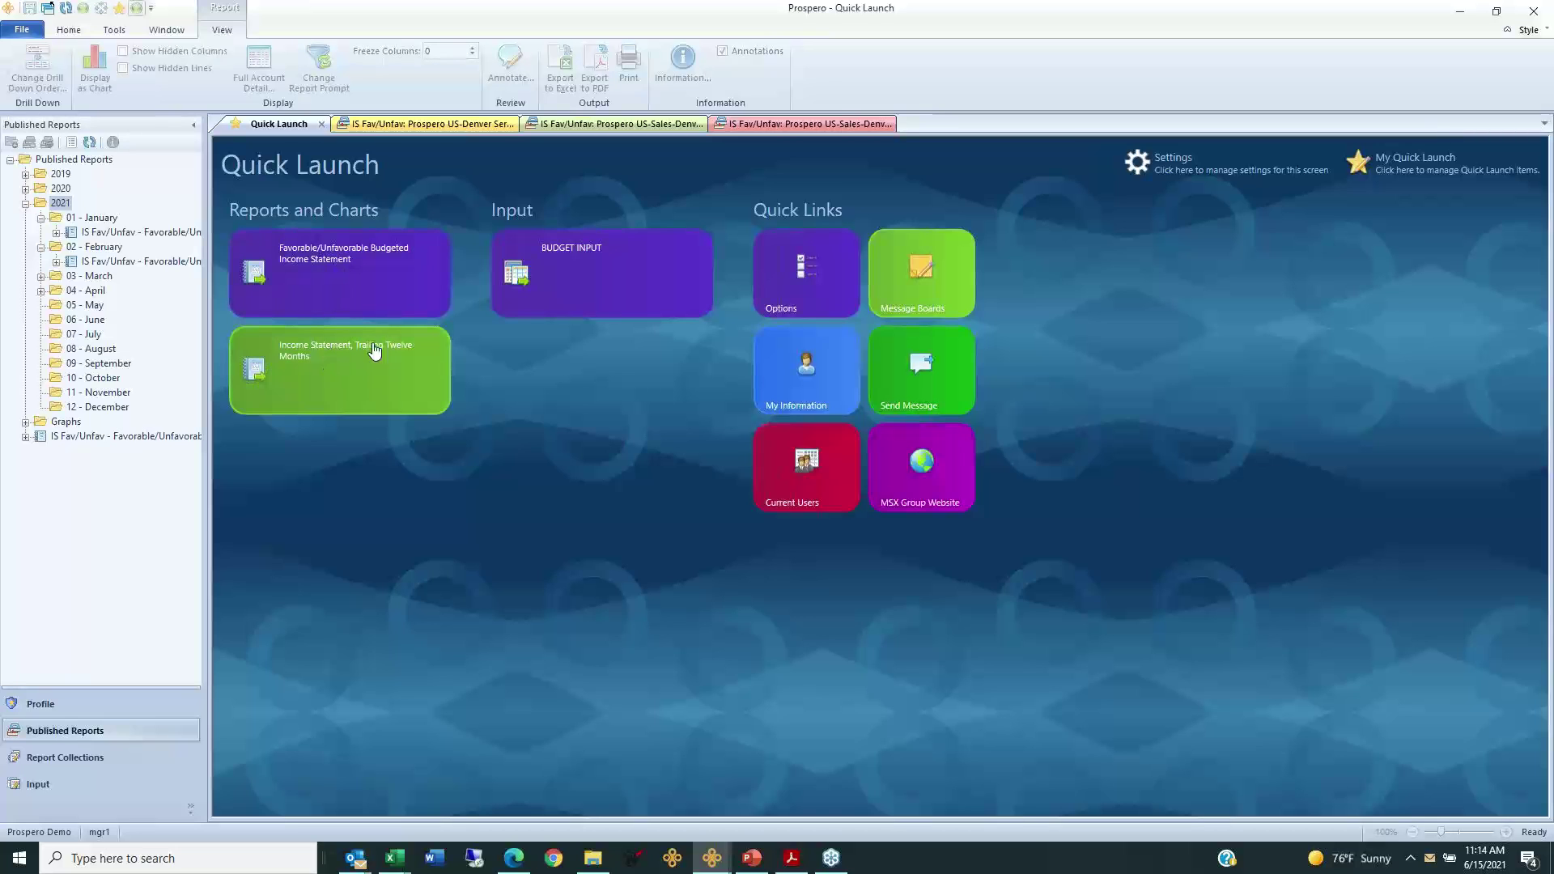
{"action": "left_click", "coordinate": [603, 270]}
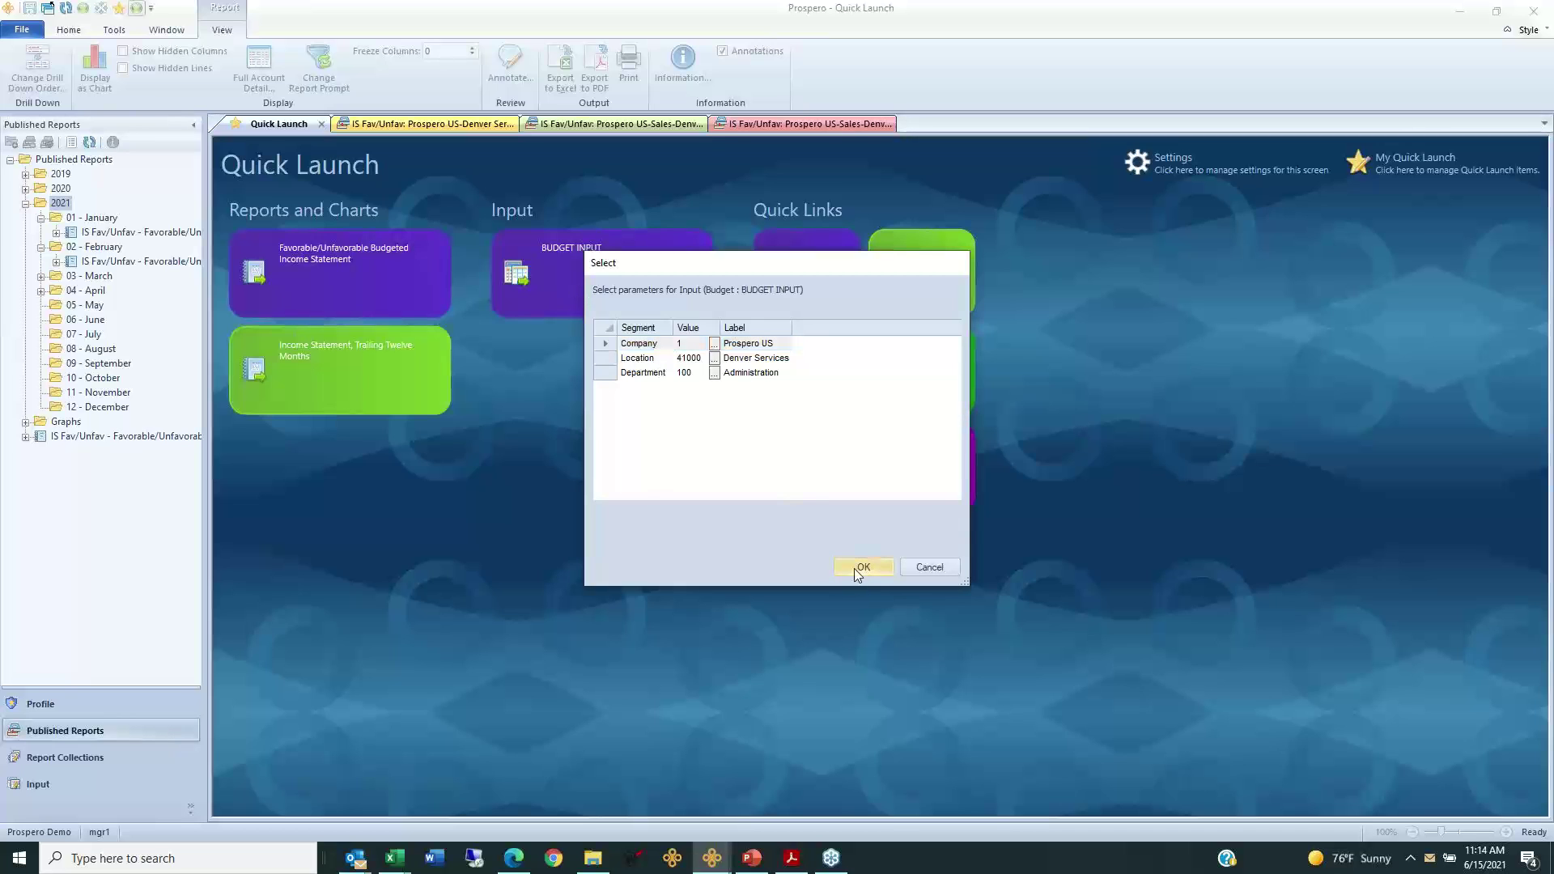
{"action": "left_click", "coordinate": [857, 570]}
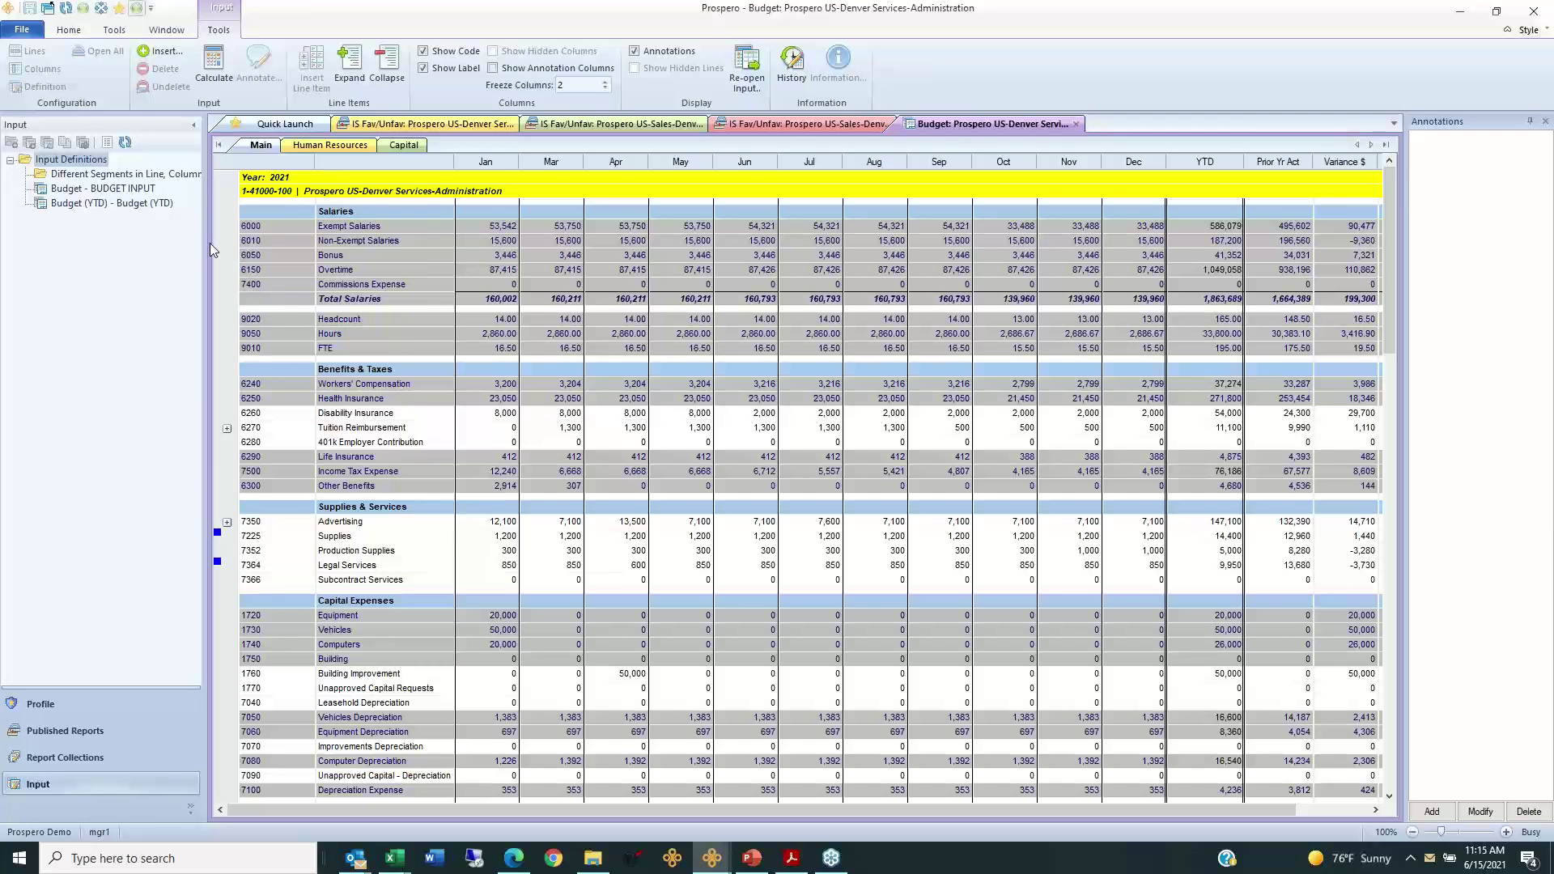
Step: Widen the budget input area and expand the Tuition Reimbursement and Advertising accounts to show their detail lines
{"action": "left_click_drag", "start_coordinate": [204, 241], "coordinate": [171, 241]}
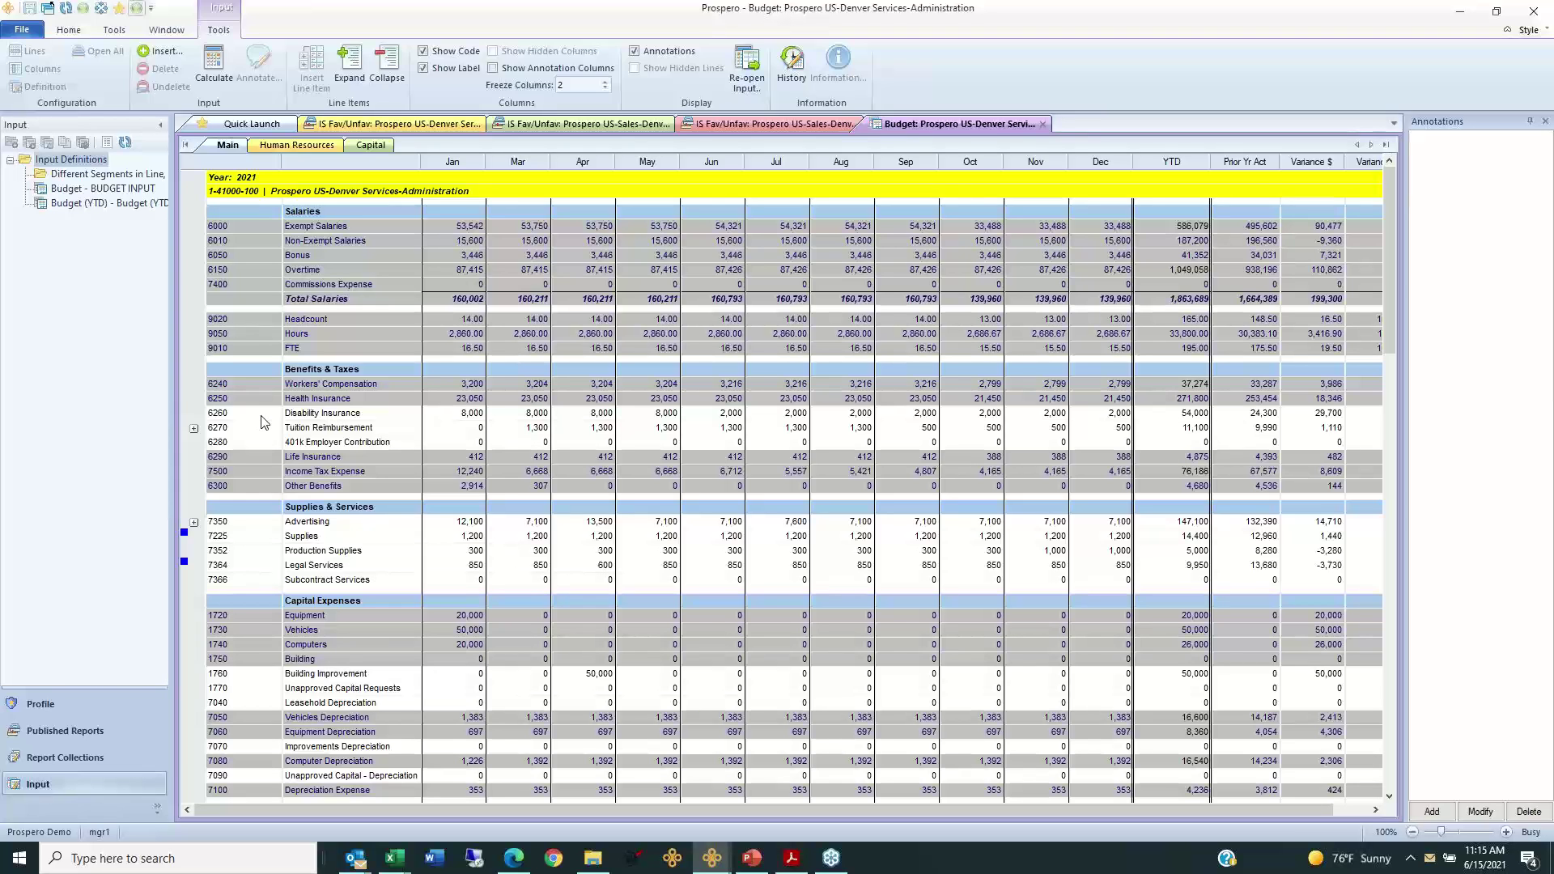
{"action": "left_click", "coordinate": [194, 427]}
{"action": "left_click", "coordinate": [194, 550]}
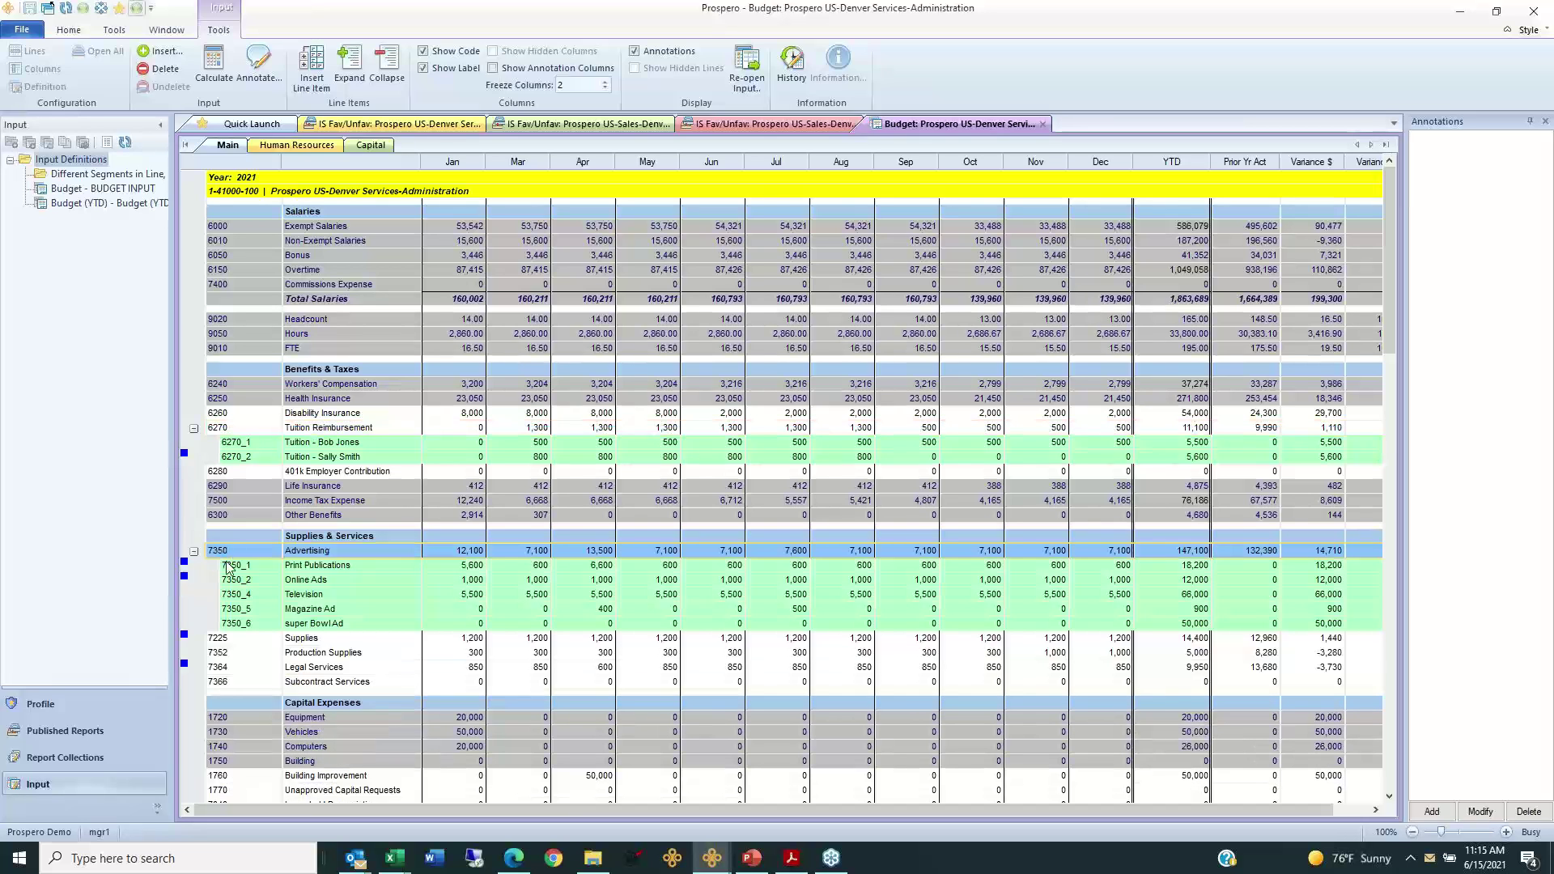
Step: Show the annotation columns in the Denver Services-Administration budget input and auto-hide the Annotations pane
{"action": "left_click", "coordinate": [240, 551]}
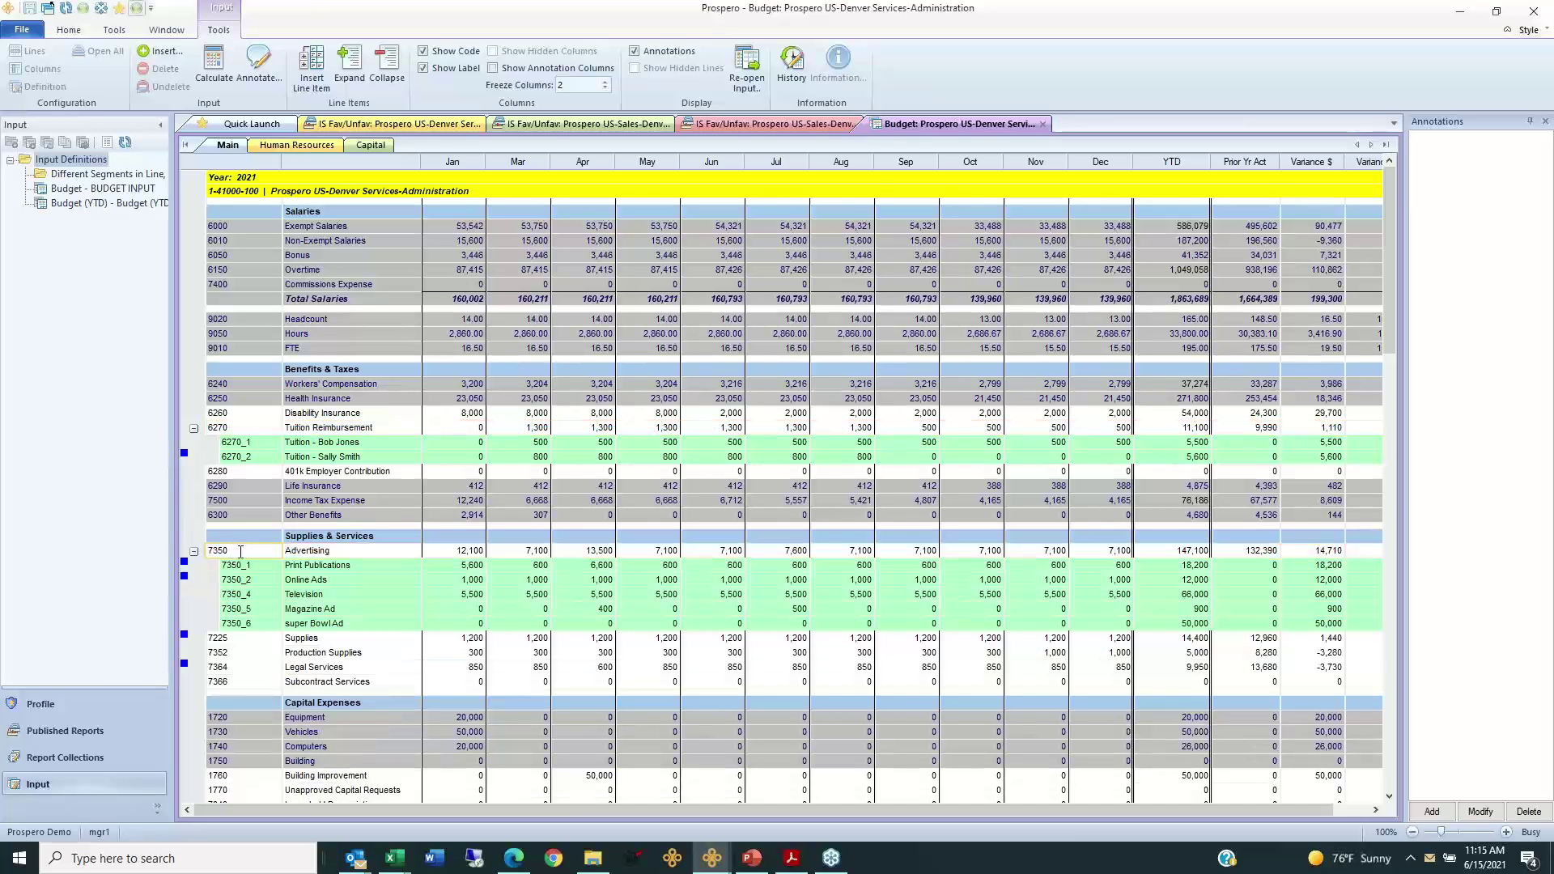
{"action": "left_click", "coordinate": [322, 552]}
{"action": "left_click", "coordinate": [495, 69]}
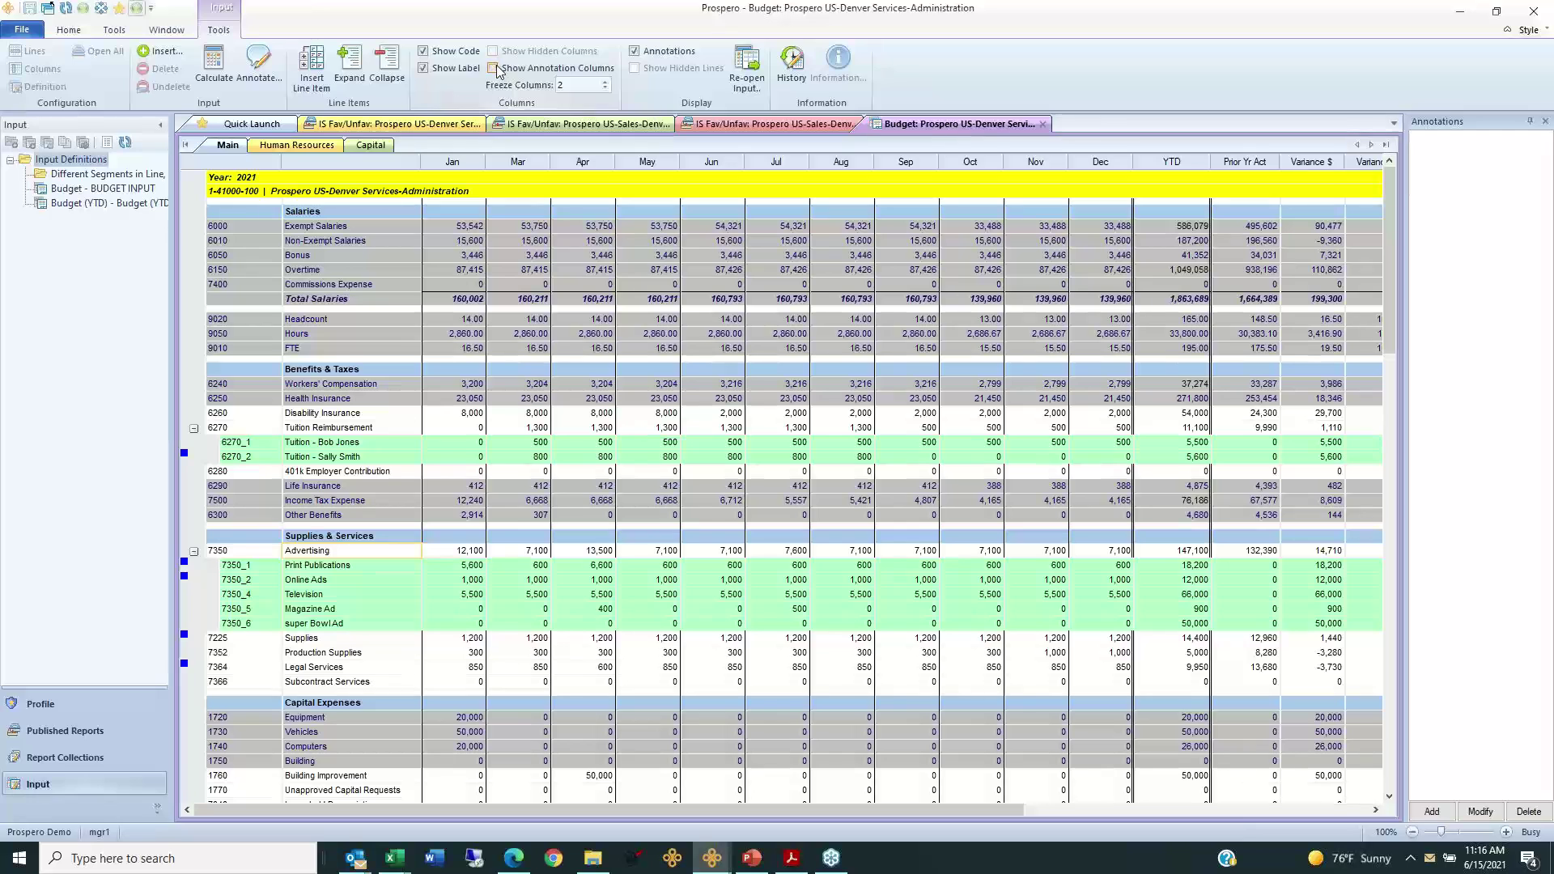
{"action": "left_click", "coordinate": [1530, 123]}
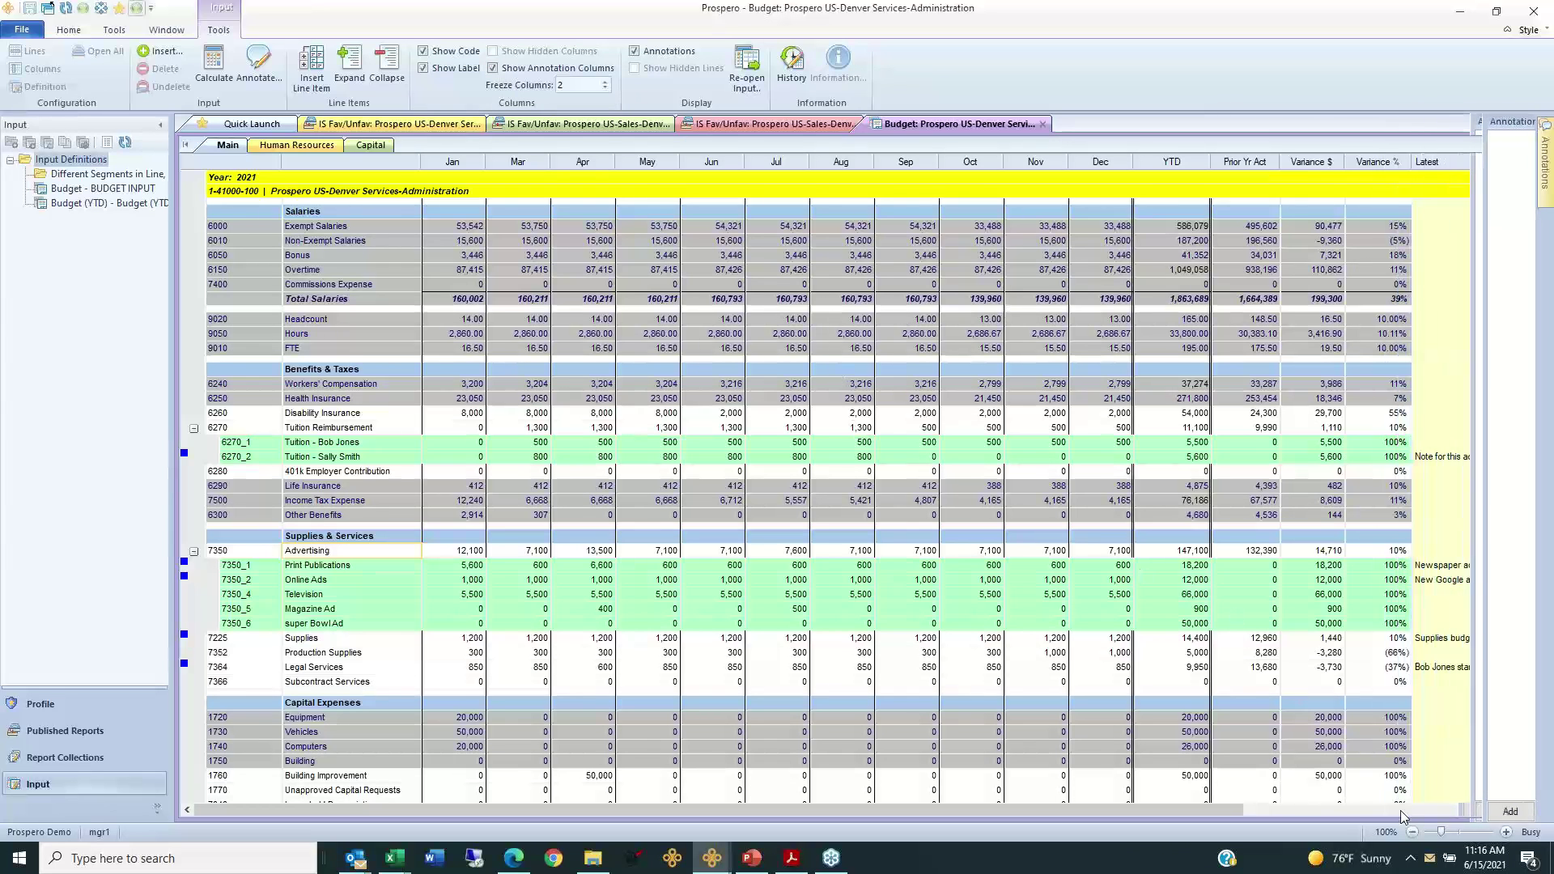
Step: Review the Latest, Entered by and Date annotation columns for the Tuition Reimbursement through Legal Services lines
{"action": "left_click", "coordinate": [1466, 809]}
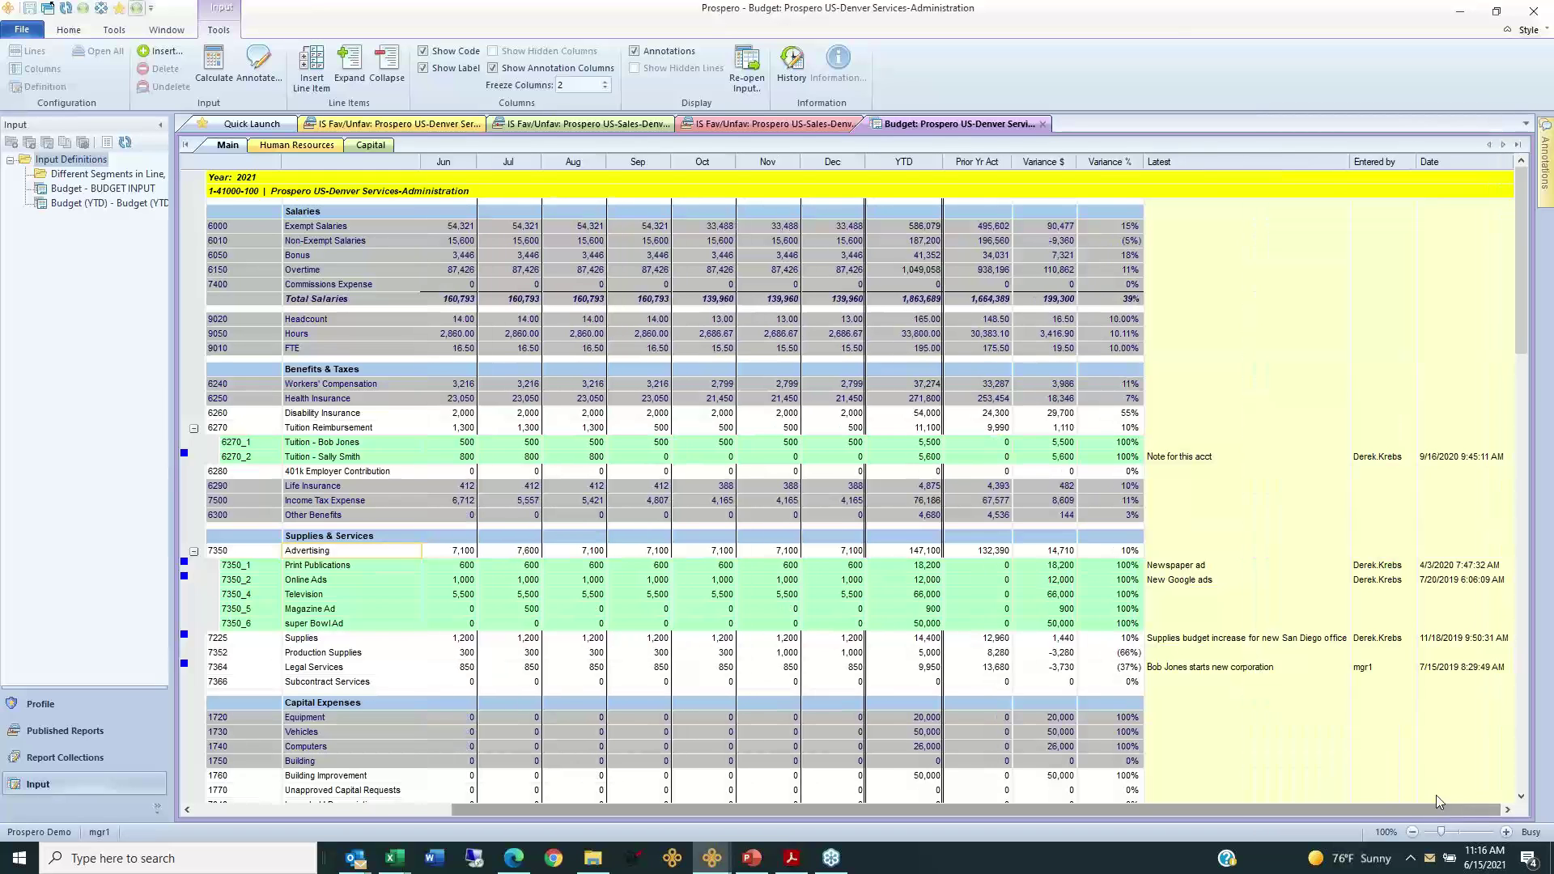
{"action": "left_click_drag", "start_coordinate": [1219, 429], "coordinate": [1214, 675]}
{"action": "left_click_drag", "start_coordinate": [1375, 427], "coordinate": [1374, 688]}
{"action": "left_click_drag", "start_coordinate": [1452, 429], "coordinate": [1457, 688]}
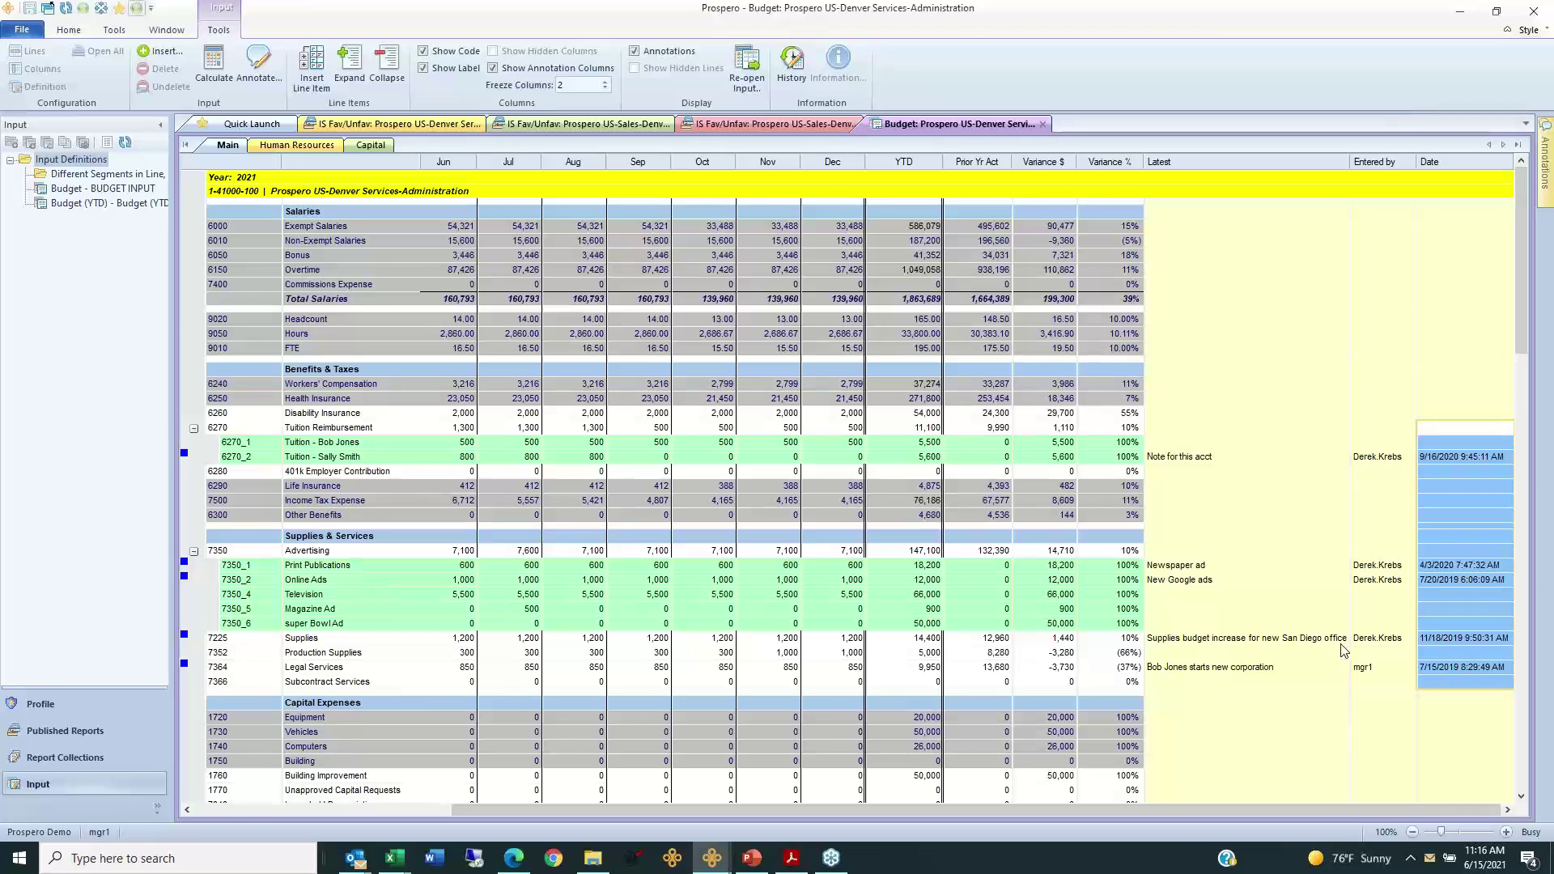
{"action": "left_click_drag", "start_coordinate": [1214, 427], "coordinate": [1190, 674]}
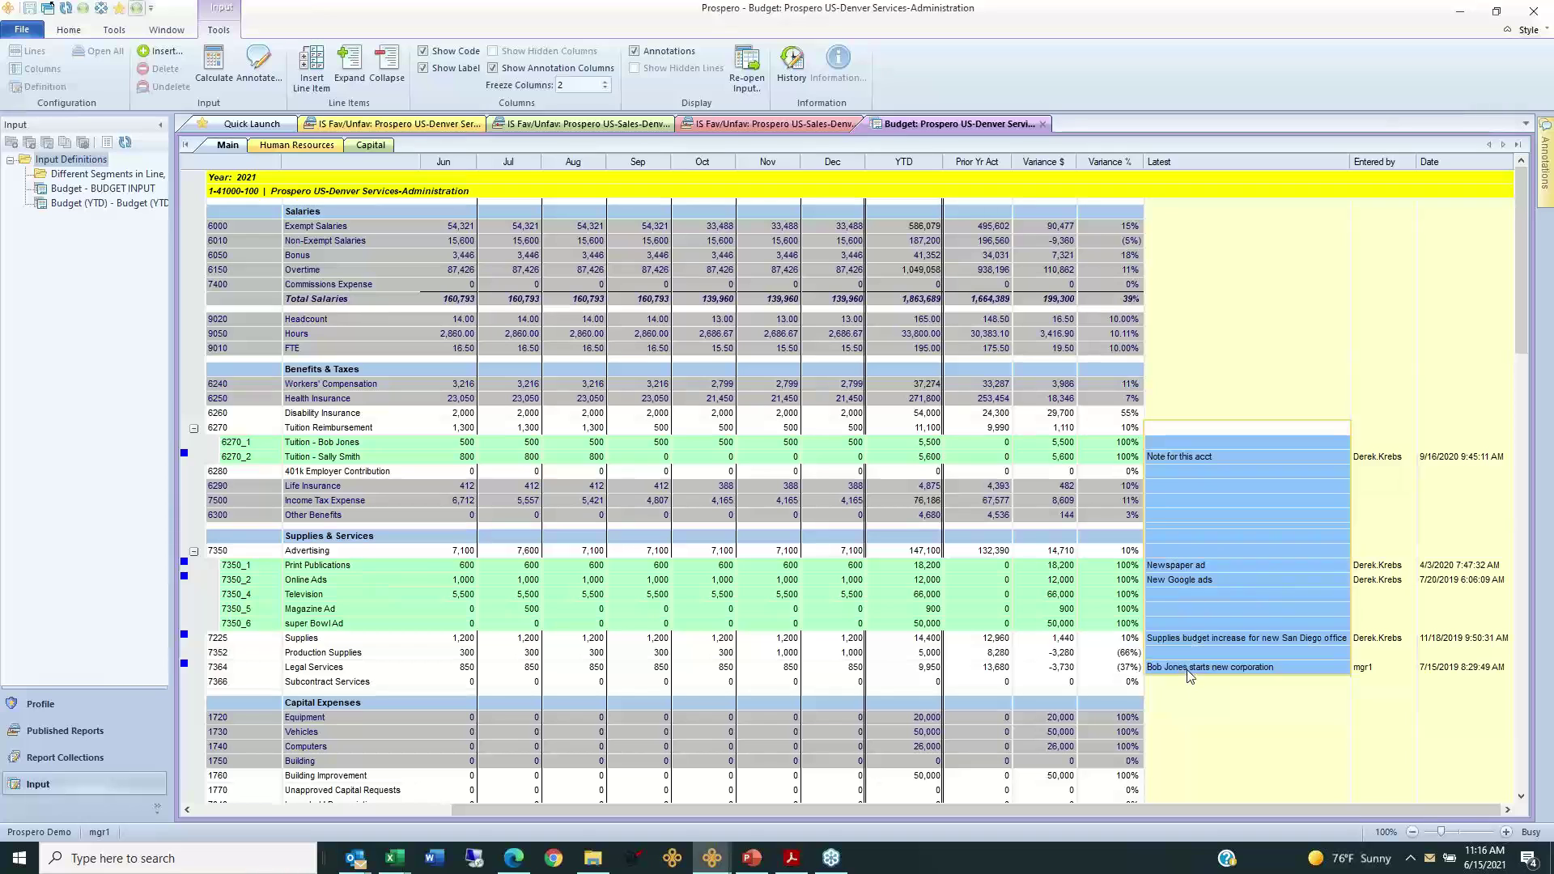
{"action": "left_click_drag", "start_coordinate": [1378, 428], "coordinate": [1366, 681]}
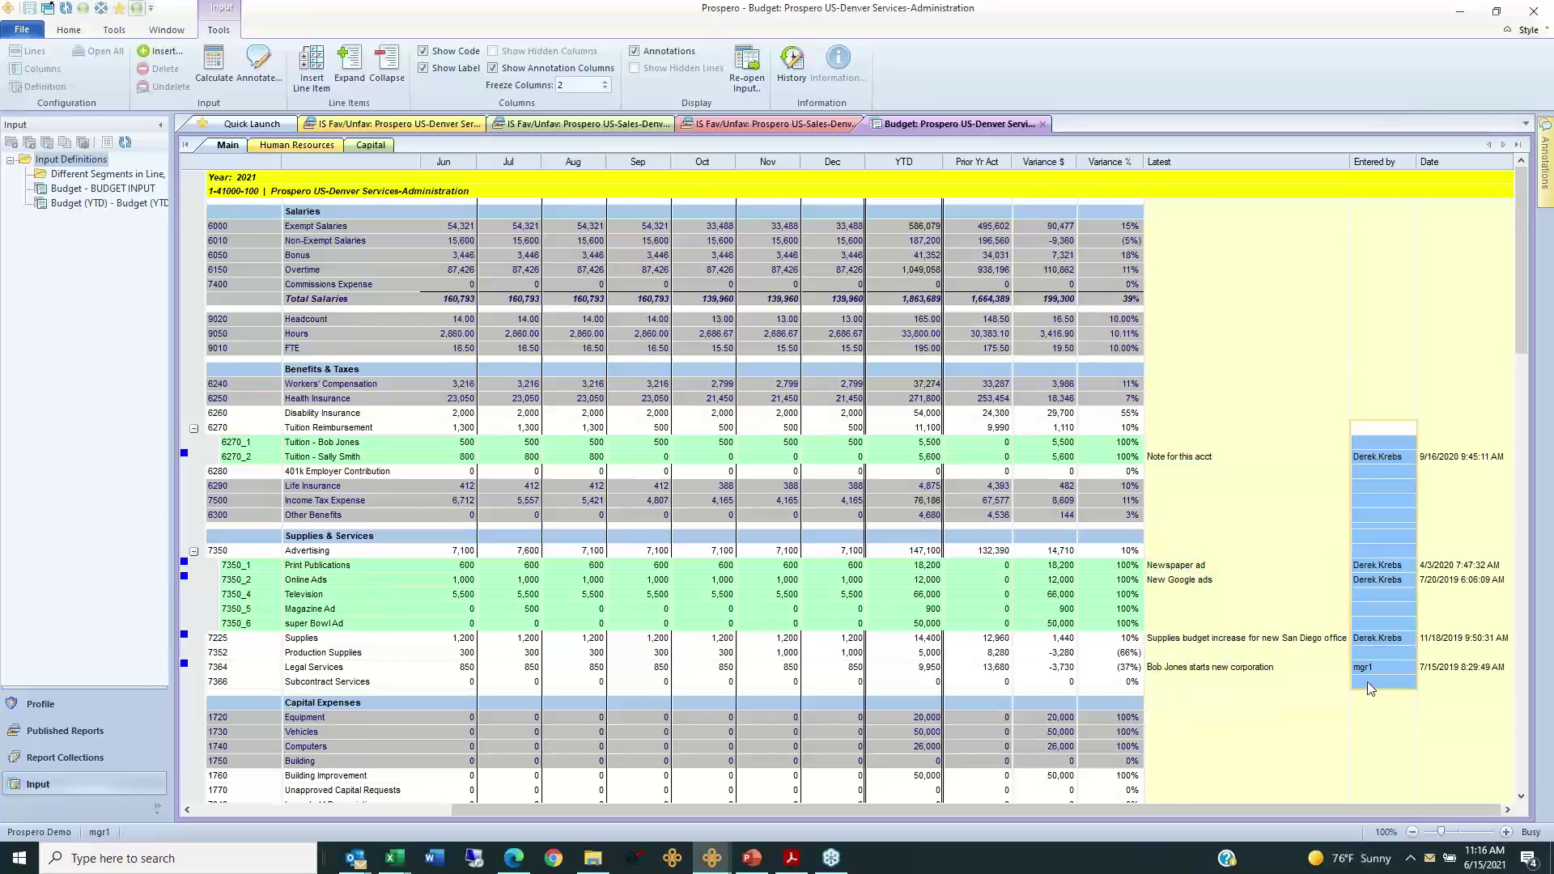
Step: Open the budget history for the January Disability Insurance amount, examine its username, date and monthly amounts, and close it
{"action": "left_click", "coordinate": [287, 810]}
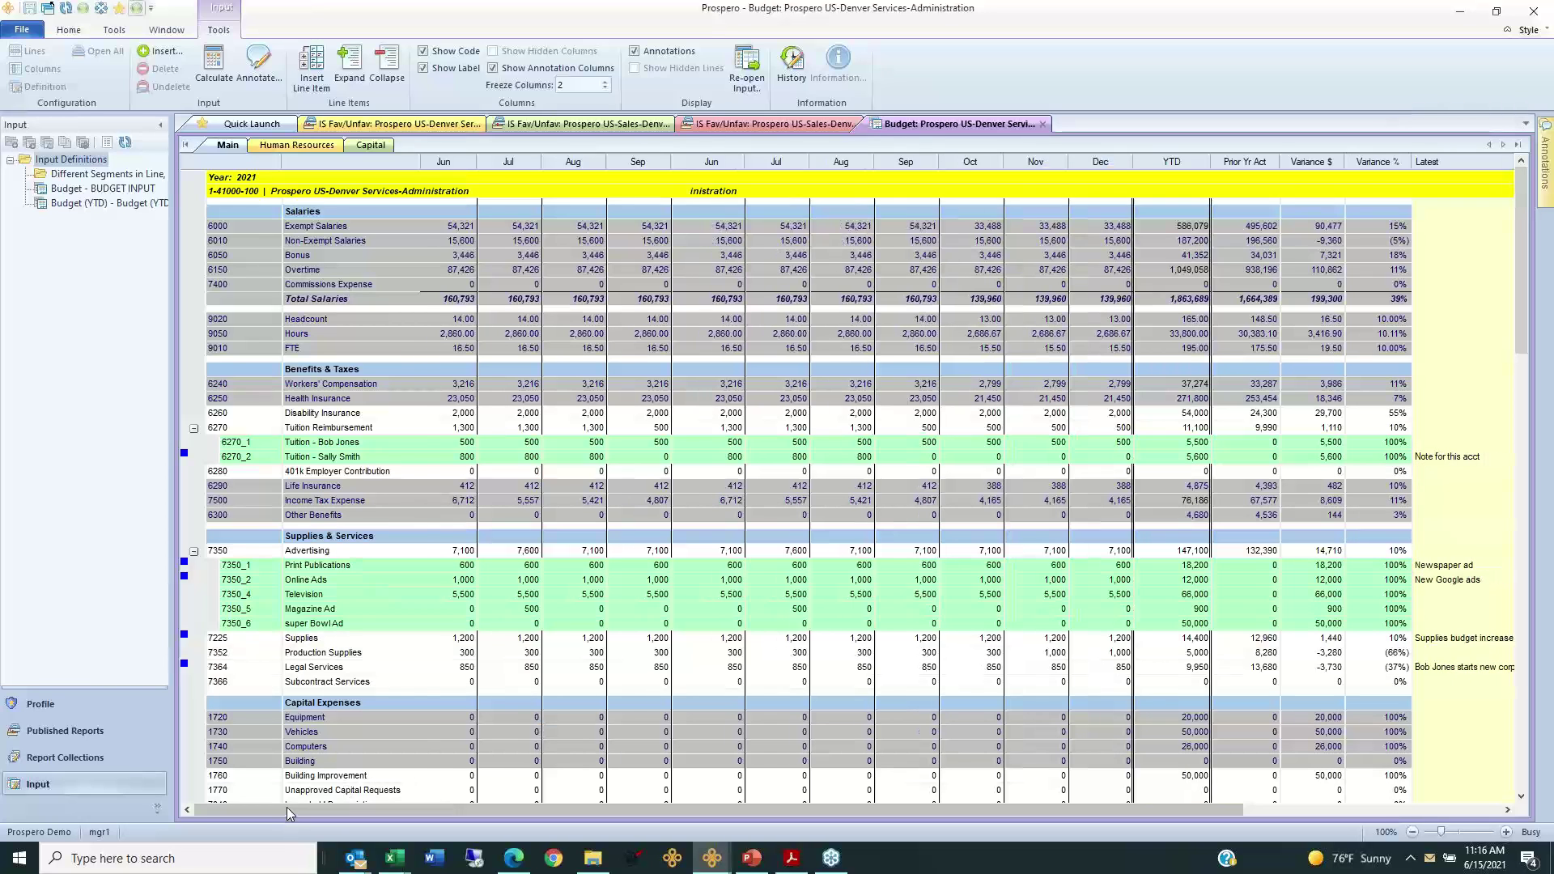
{"action": "left_click", "coordinate": [472, 412]}
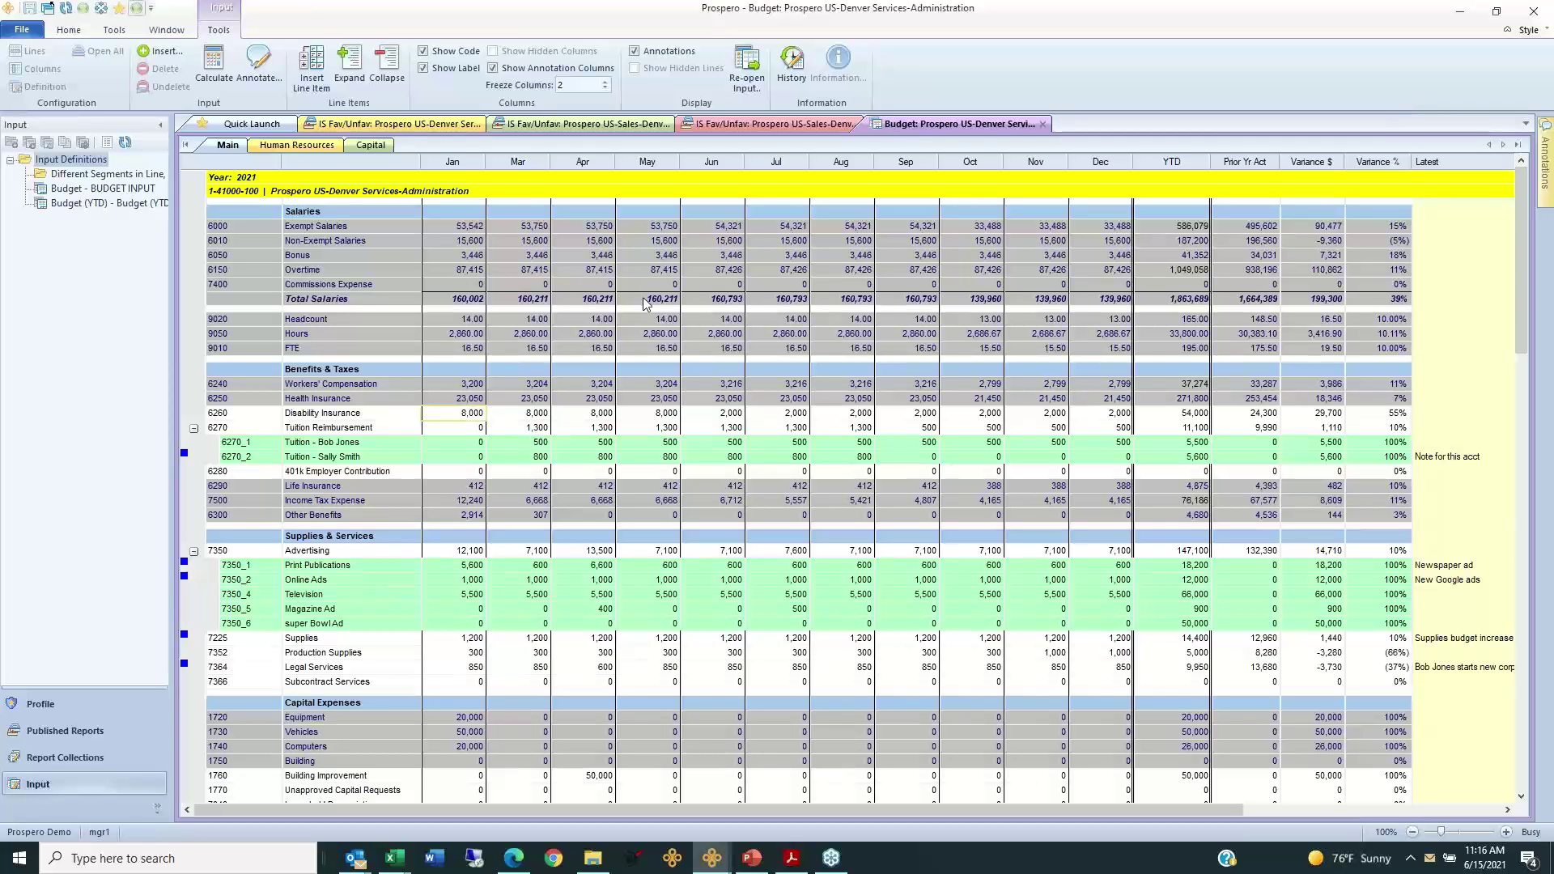
{"action": "left_click", "coordinate": [792, 78]}
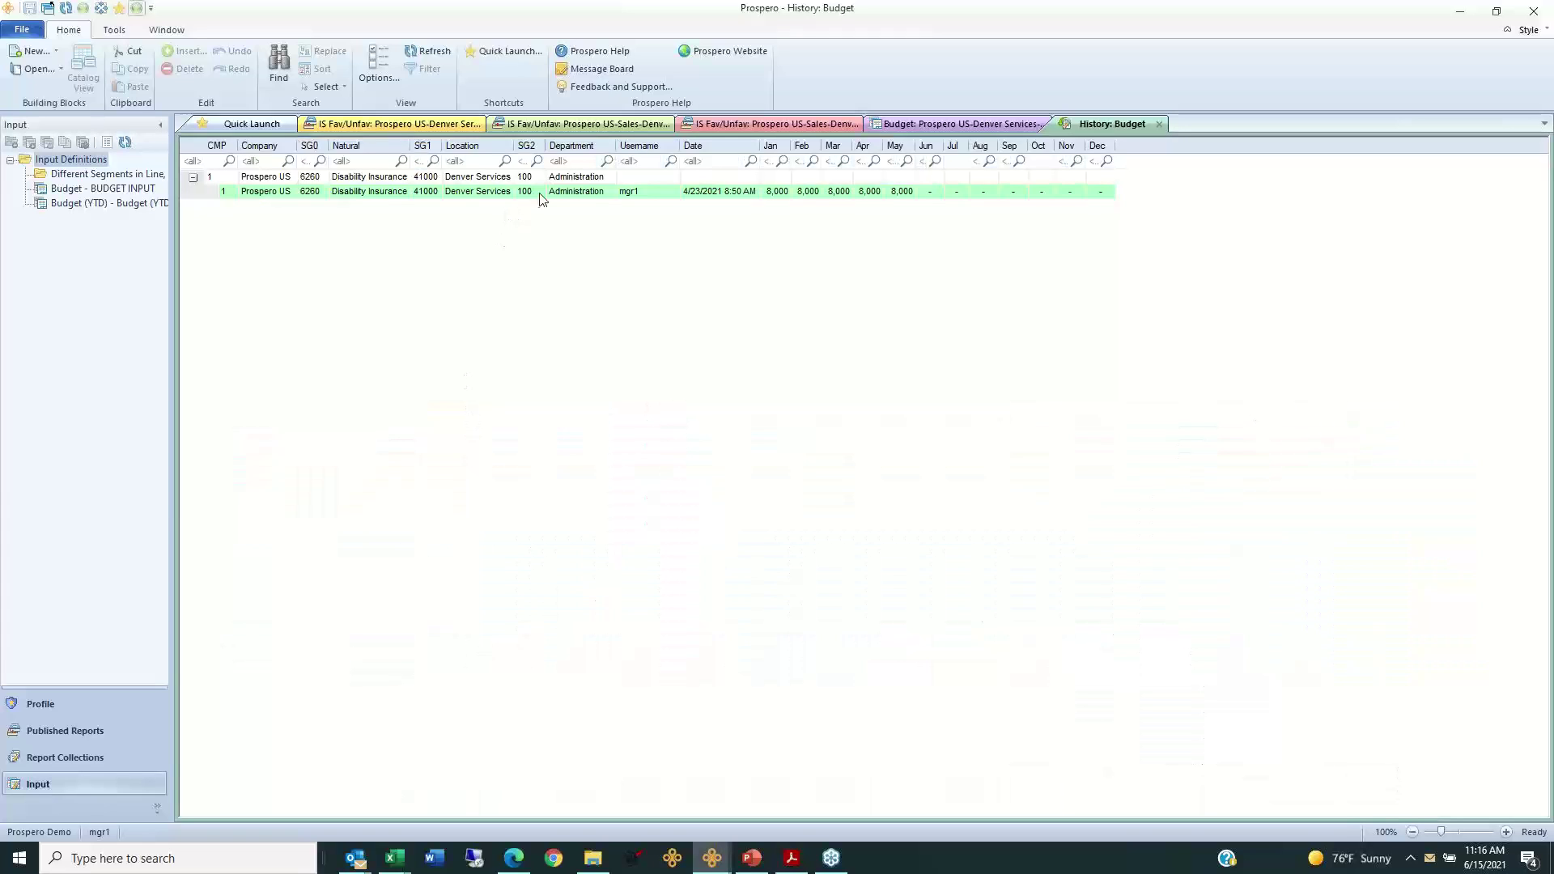
{"action": "left_click", "coordinate": [639, 196]}
{"action": "left_click", "coordinate": [712, 195]}
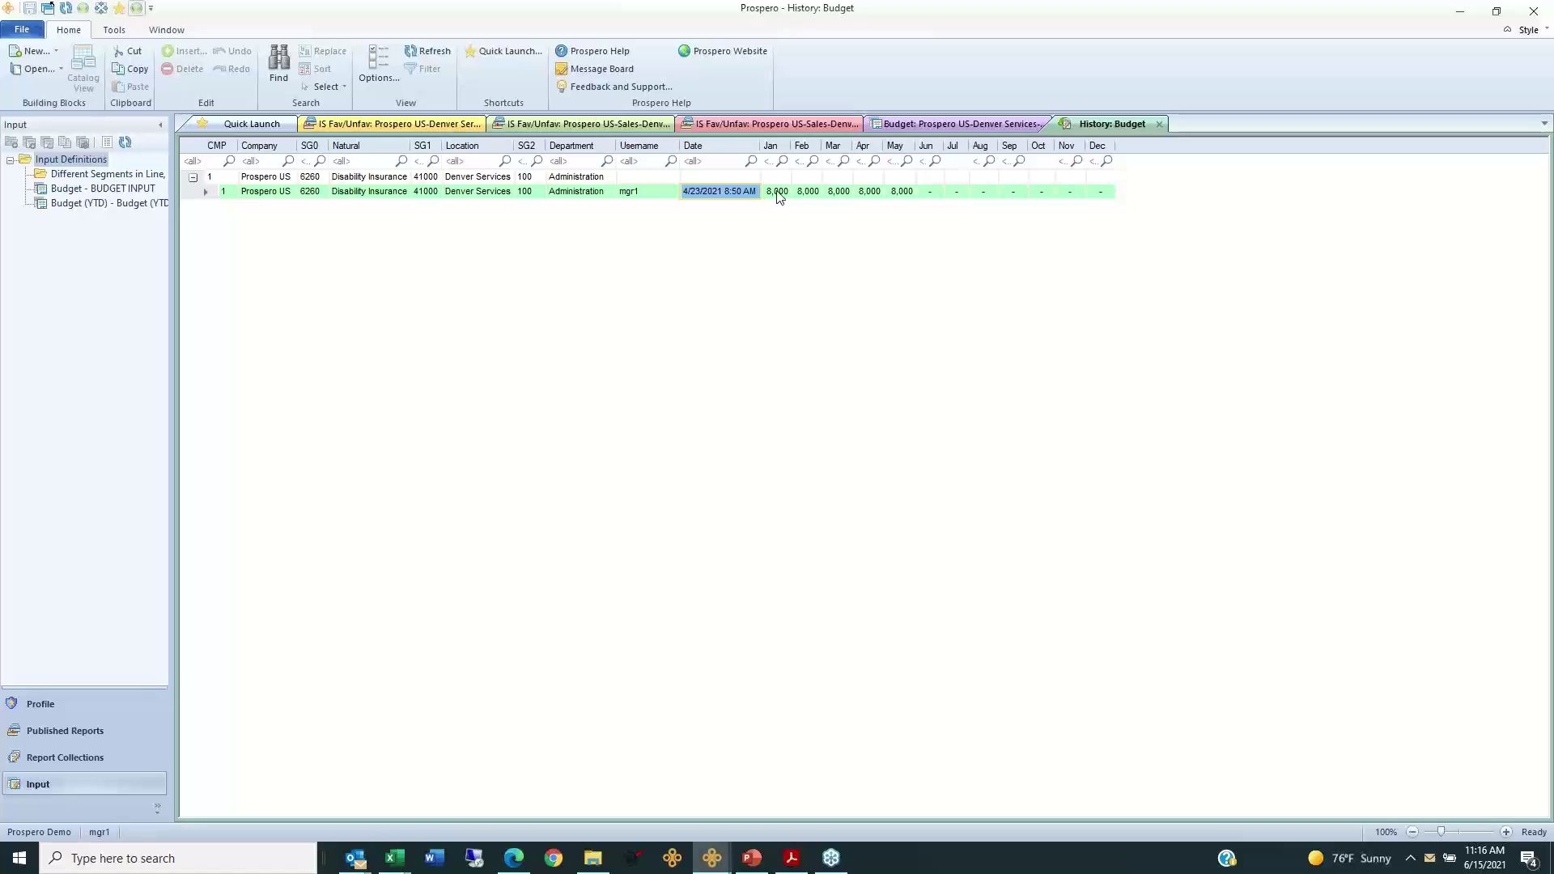
{"action": "left_click", "coordinate": [776, 195]}
{"action": "left_click", "coordinate": [731, 196]}
{"action": "left_click", "coordinate": [769, 196]}
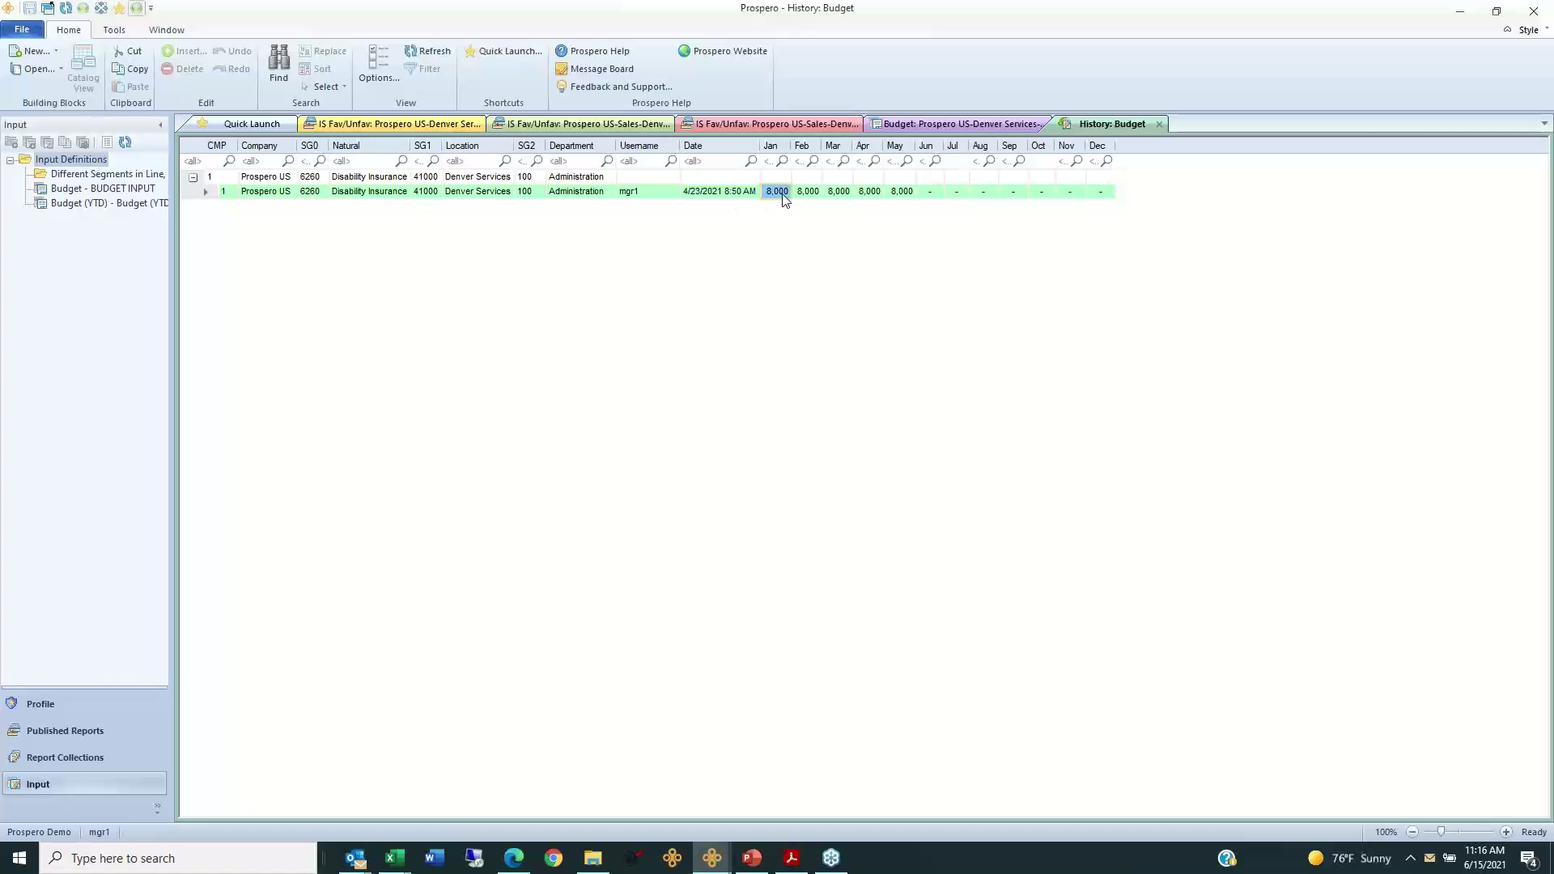
{"action": "left_click", "coordinate": [729, 196]}
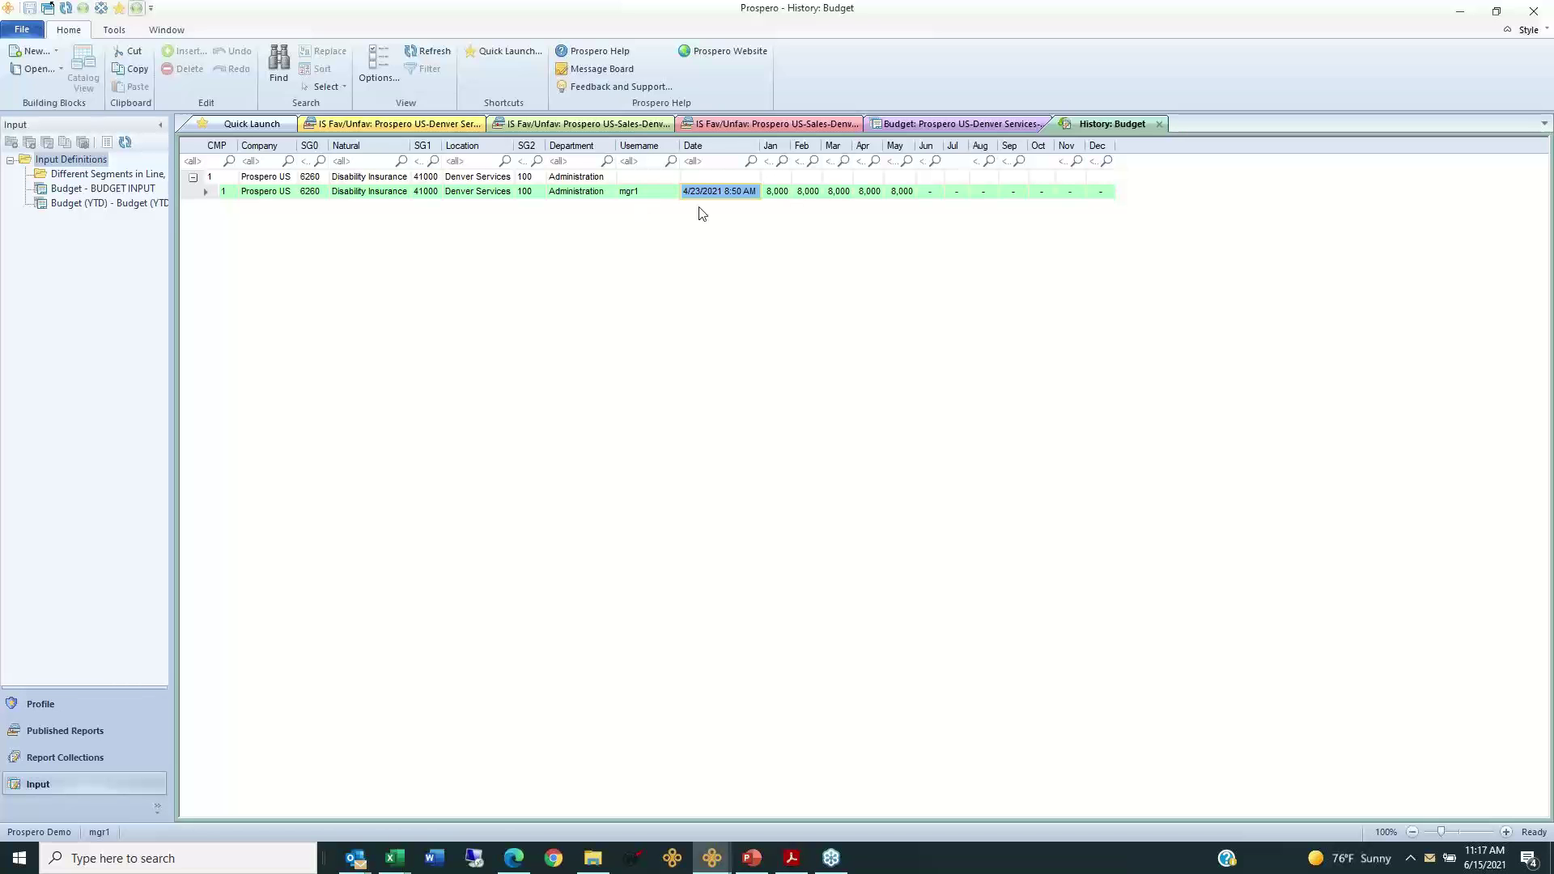
{"action": "left_click", "coordinate": [1159, 124]}
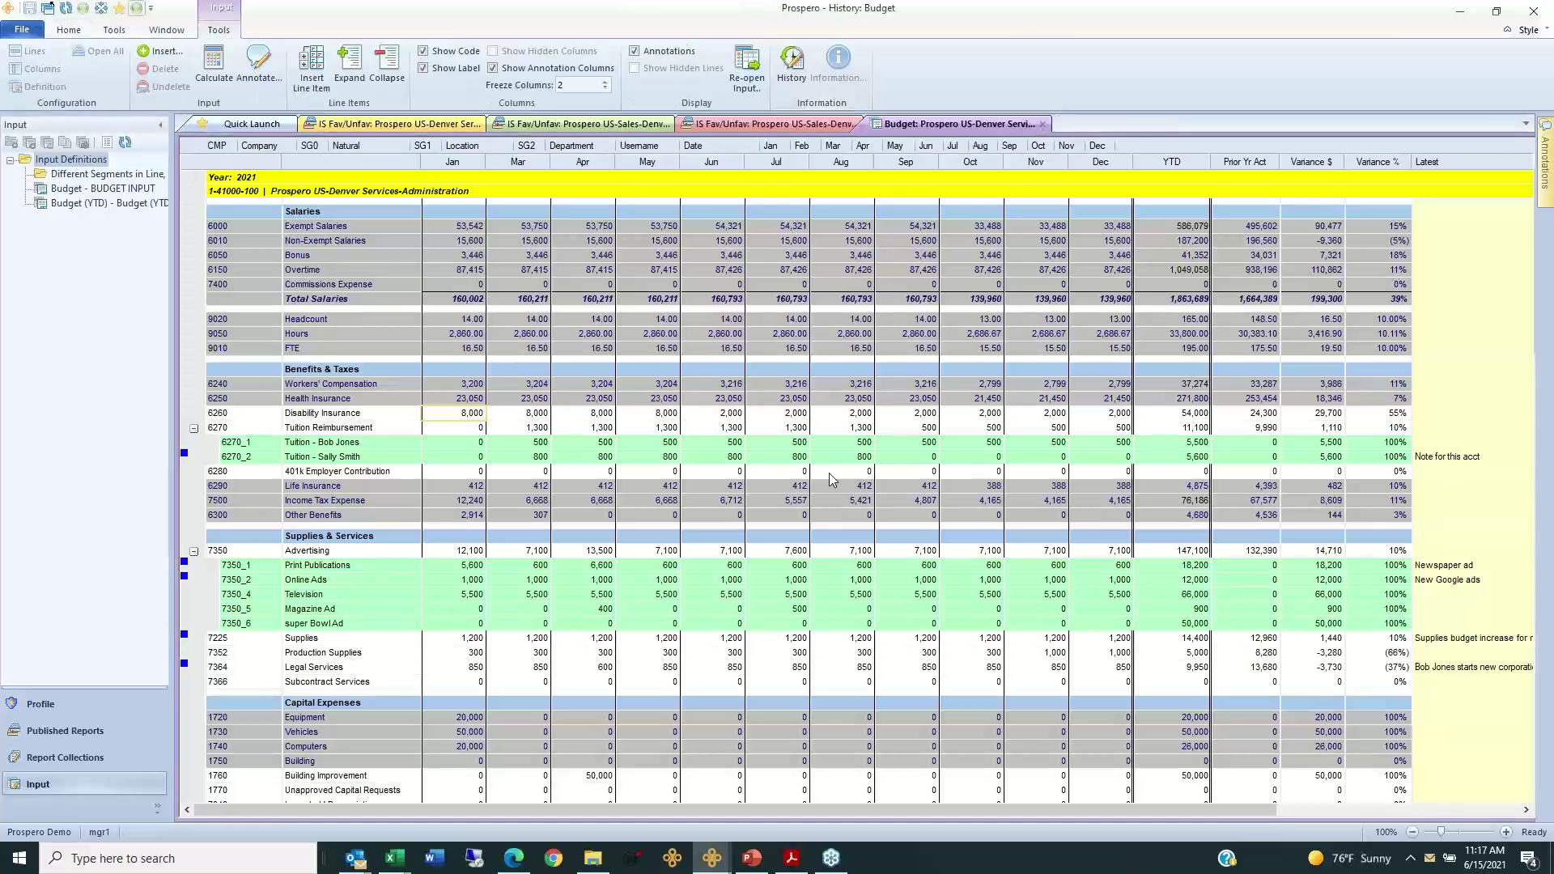
Step: Examine the locked Salaries lines and the Headcount, Hours and FTE lines in the budget input
{"action": "left_click", "coordinate": [313, 253]}
{"action": "left_click", "coordinate": [460, 284], "text": "shift"}
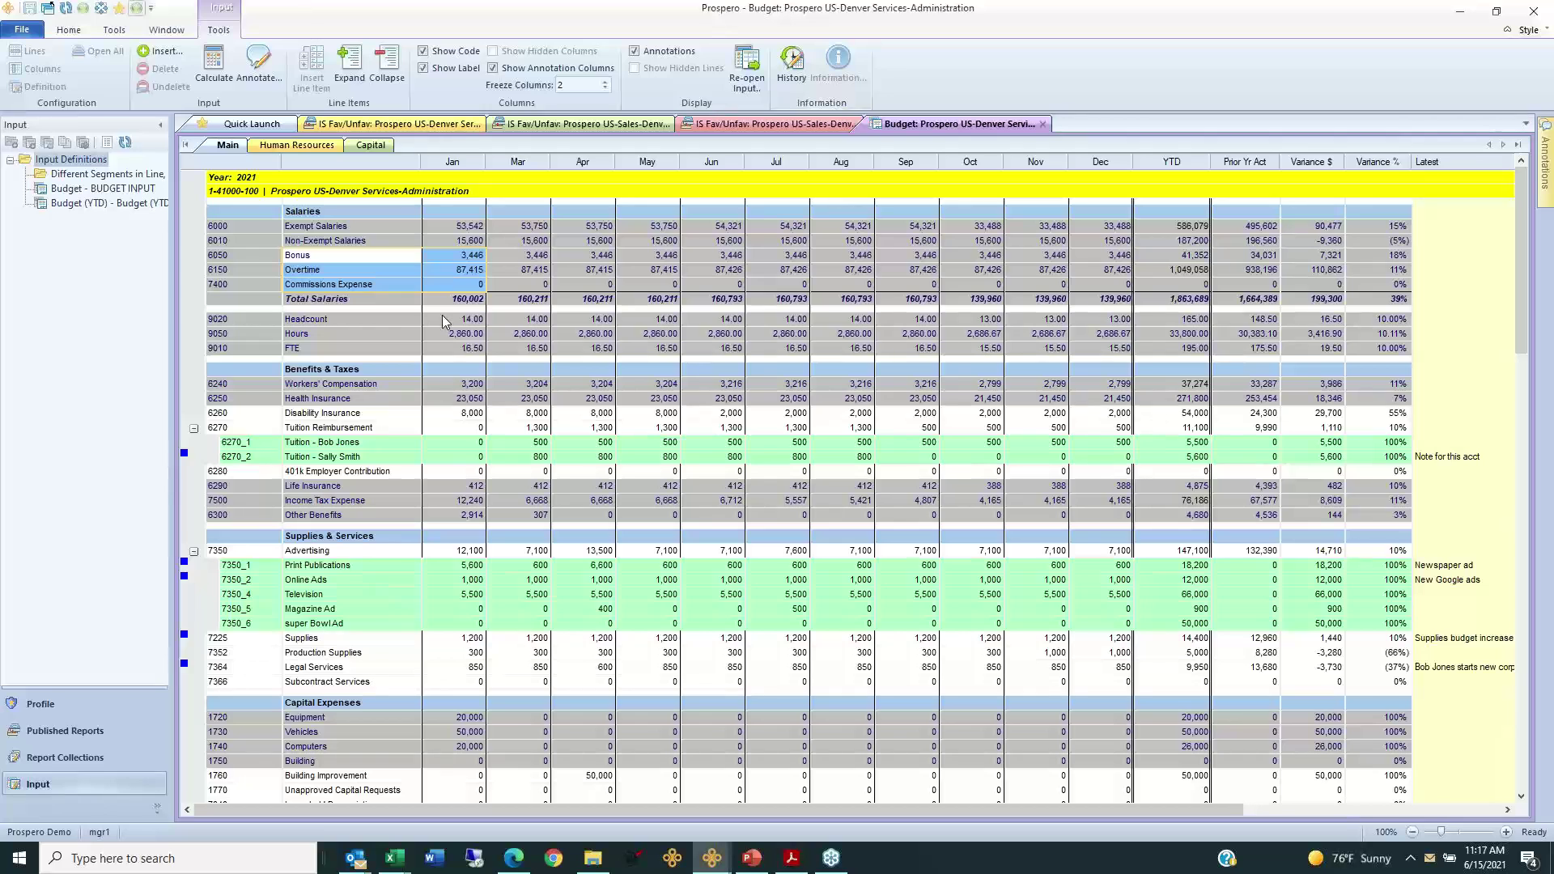
{"action": "left_click_drag", "start_coordinate": [398, 227], "coordinate": [512, 299]}
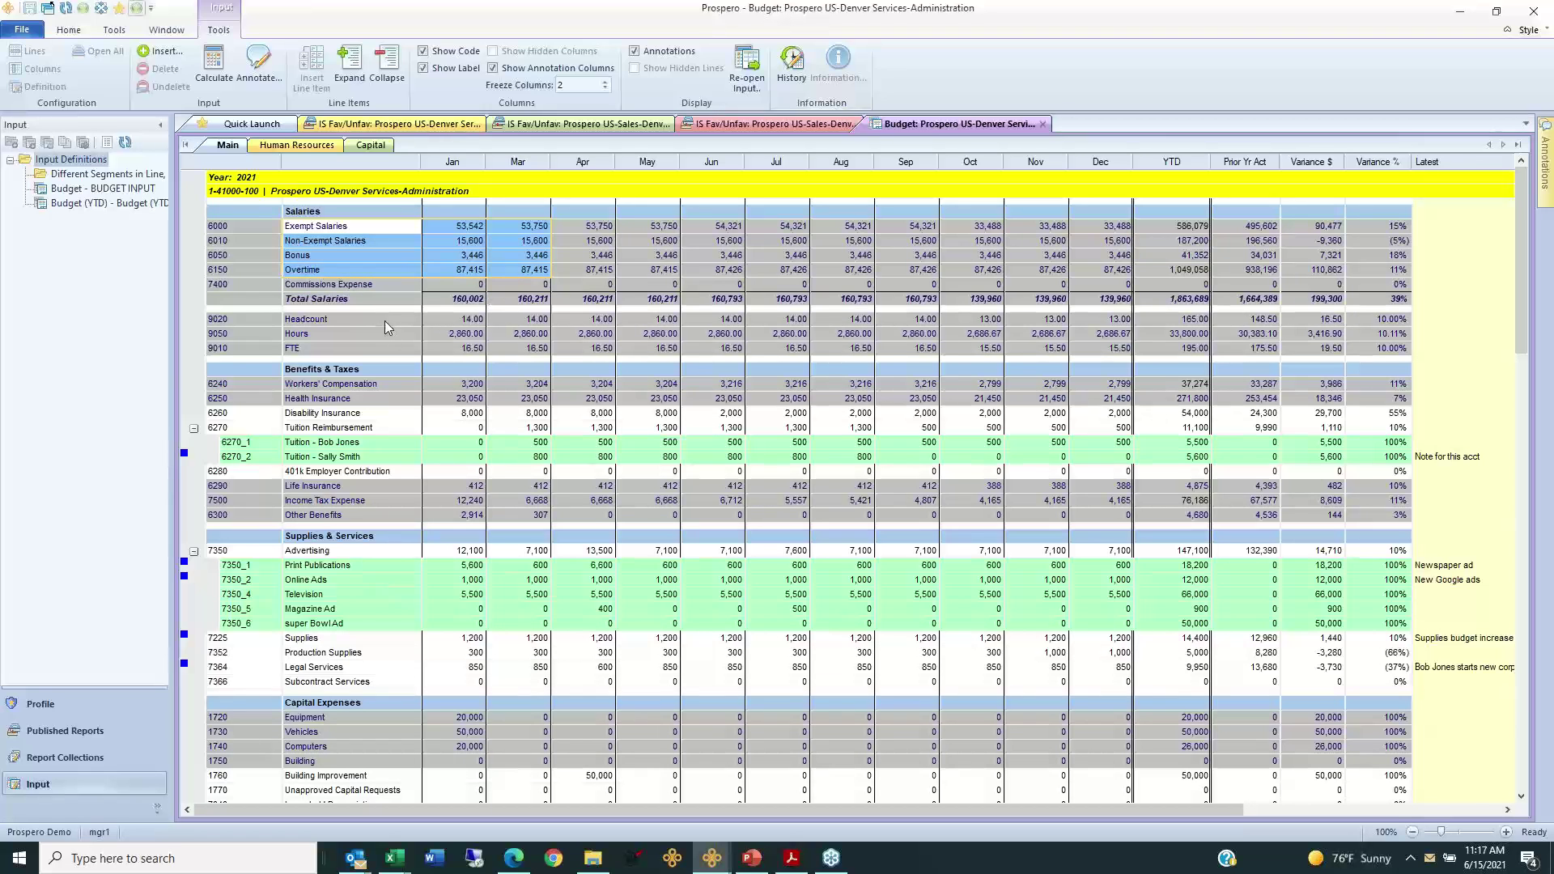
{"action": "left_click_drag", "start_coordinate": [385, 320], "coordinate": [446, 343]}
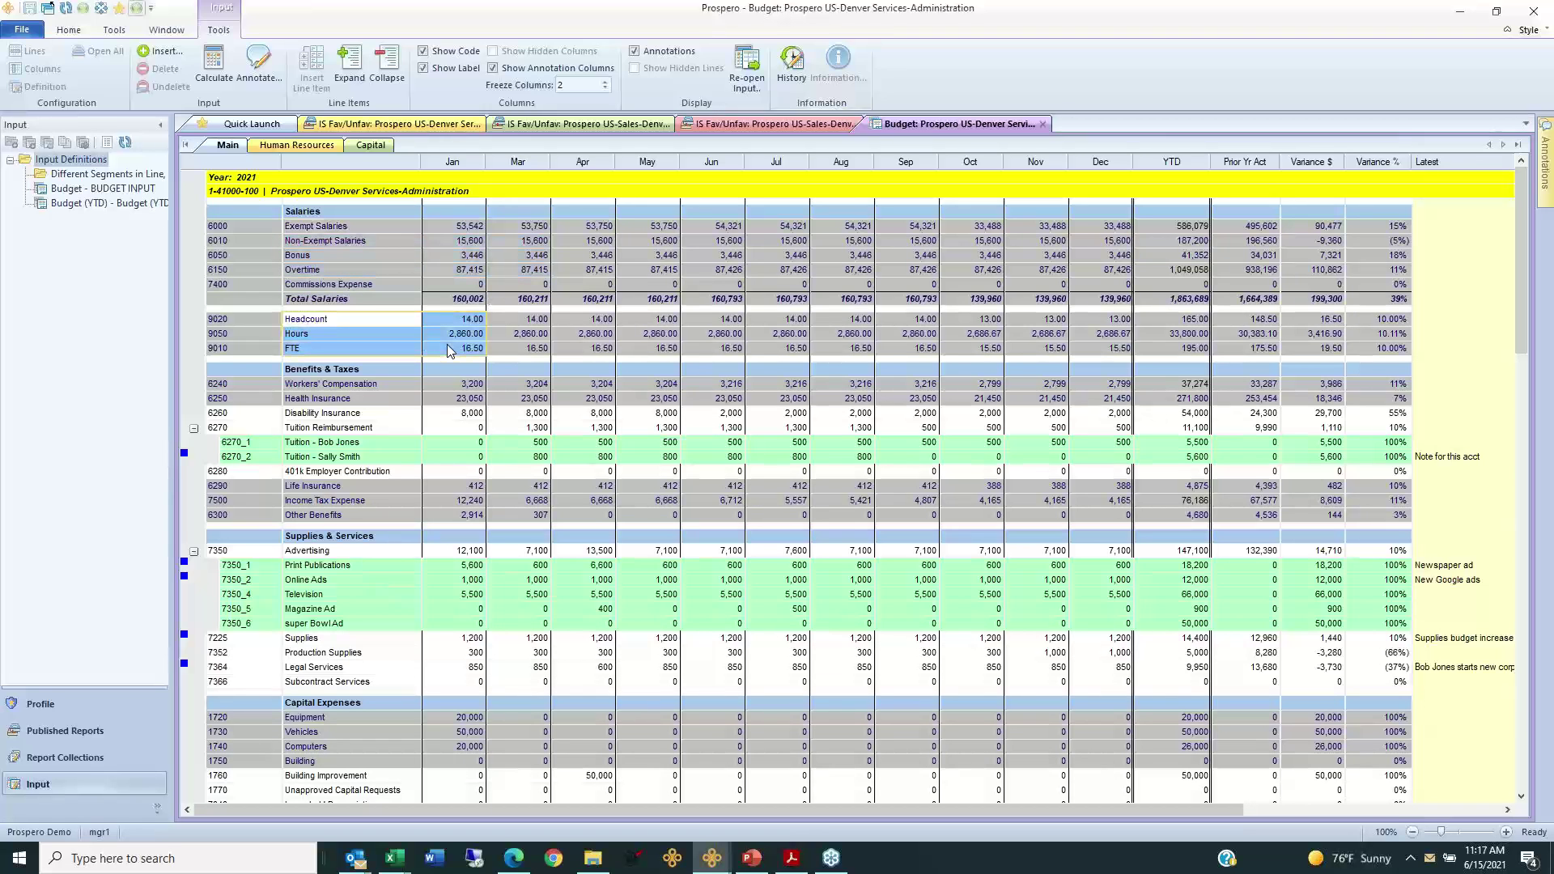
Step: Open the Human Resources detail, view the employee list and the blank new-employee form for adding staff, and cancel both
{"action": "left_click", "coordinate": [298, 145]}
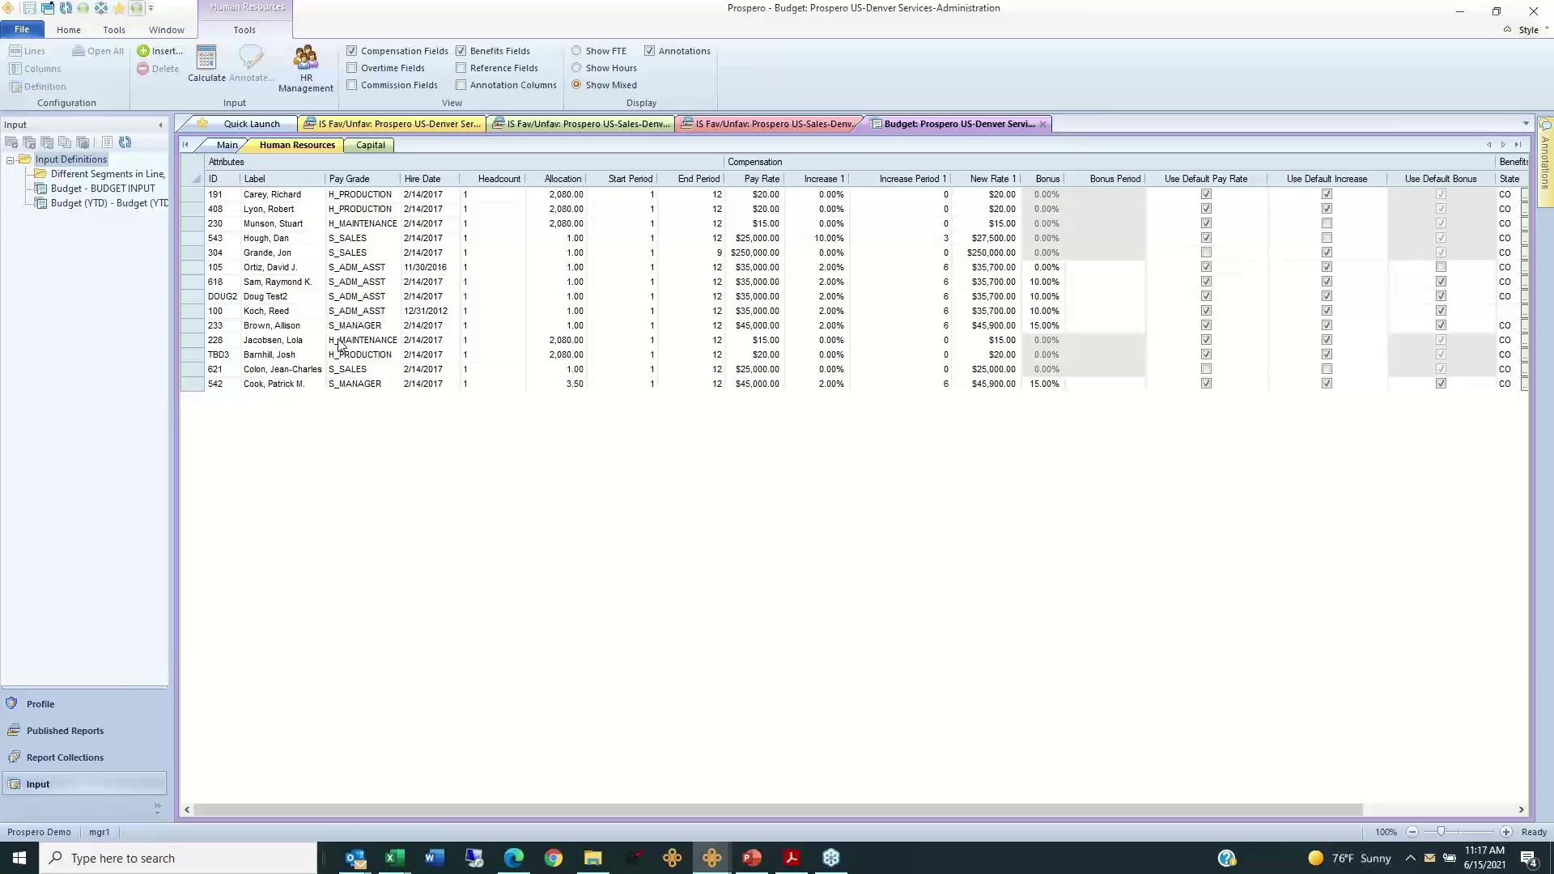
{"action": "left_click", "coordinate": [165, 54]}
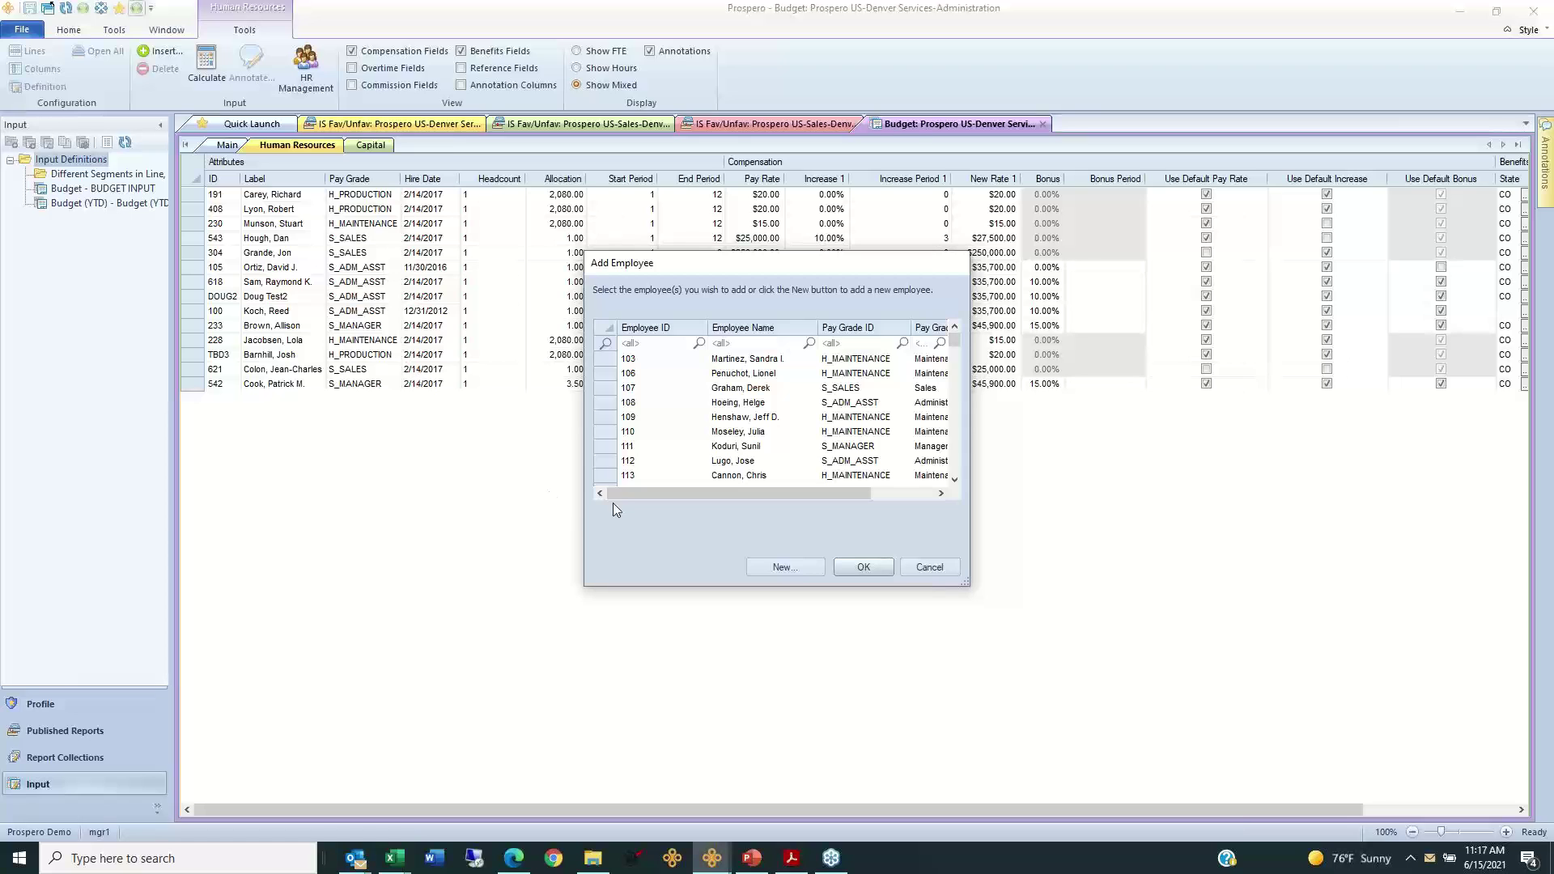
{"action": "left_click", "coordinate": [784, 568]}
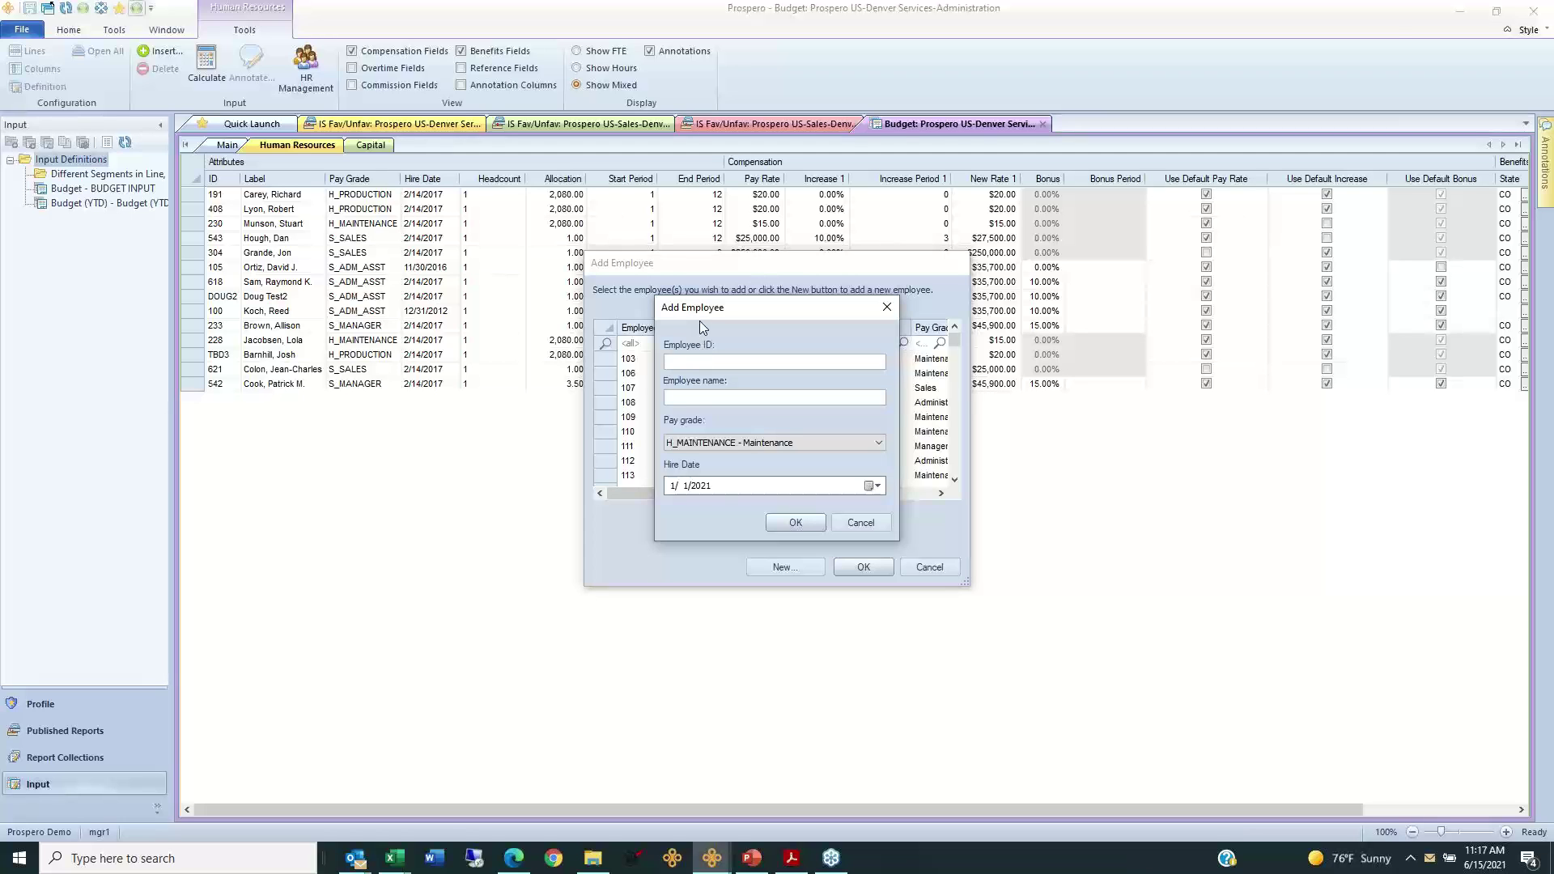
{"action": "left_click", "coordinate": [858, 522]}
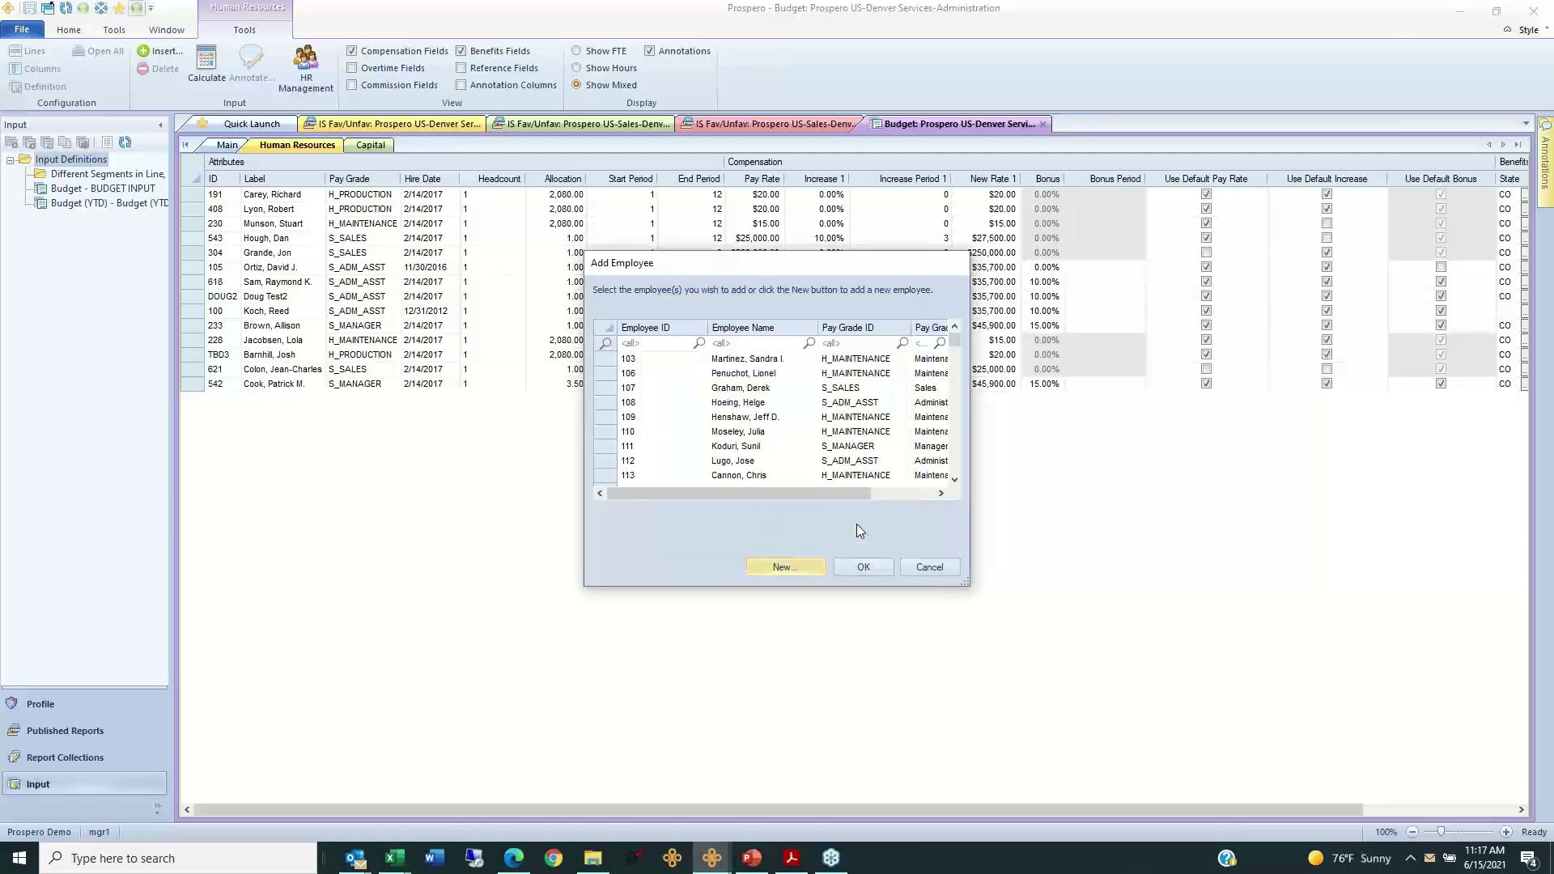
{"action": "left_click", "coordinate": [929, 567]}
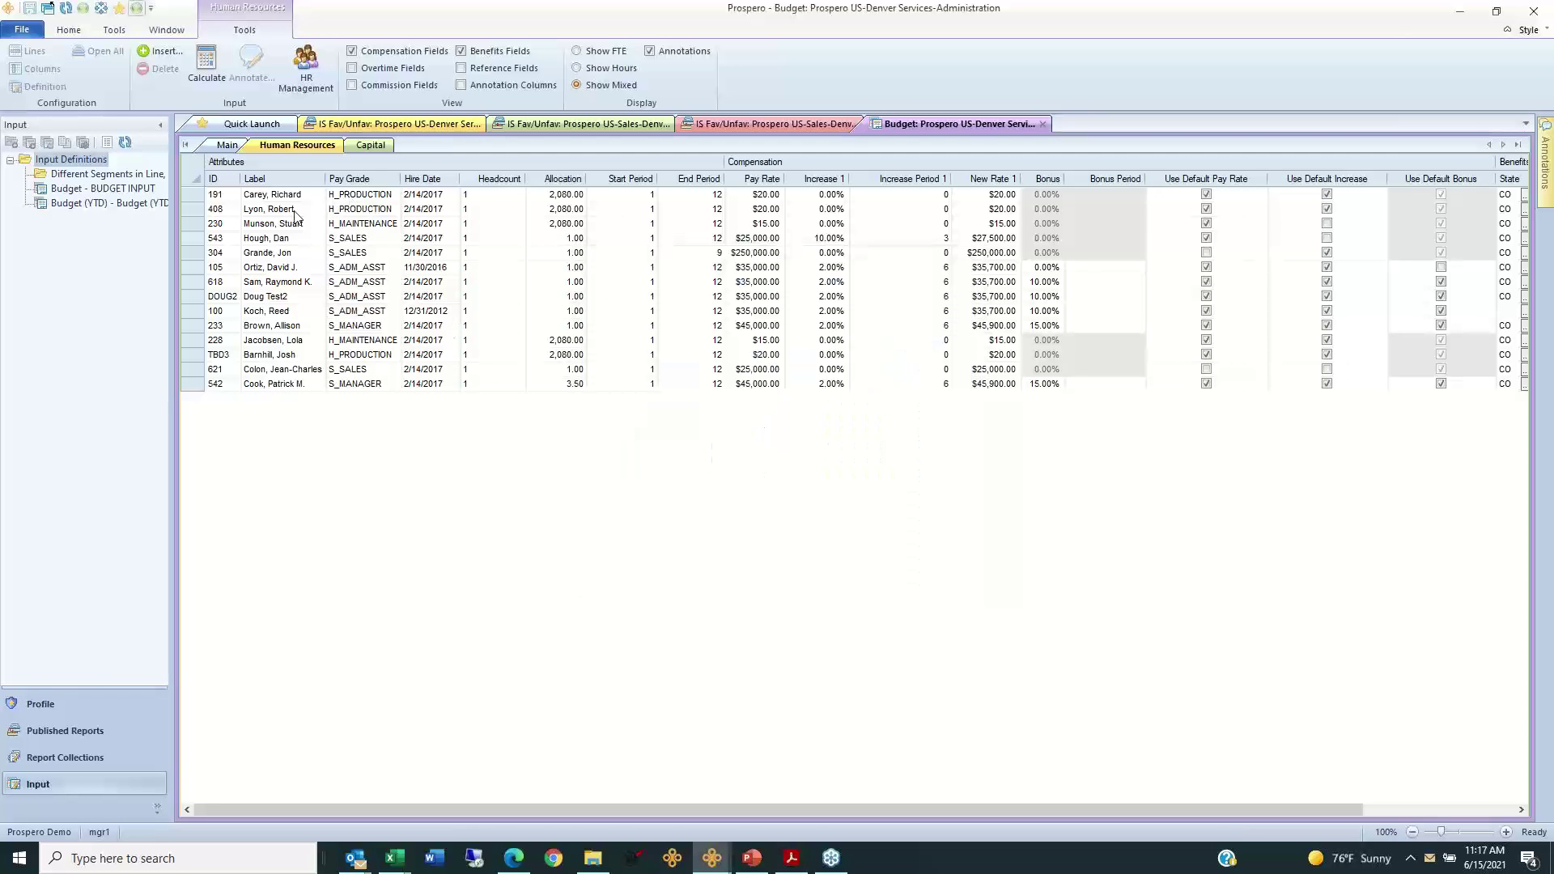
Step: Review the employees' names, hire dates and allocations, and switch the allocation display to hours and finally to FTE
{"action": "left_click_drag", "start_coordinate": [298, 211], "coordinate": [299, 371]}
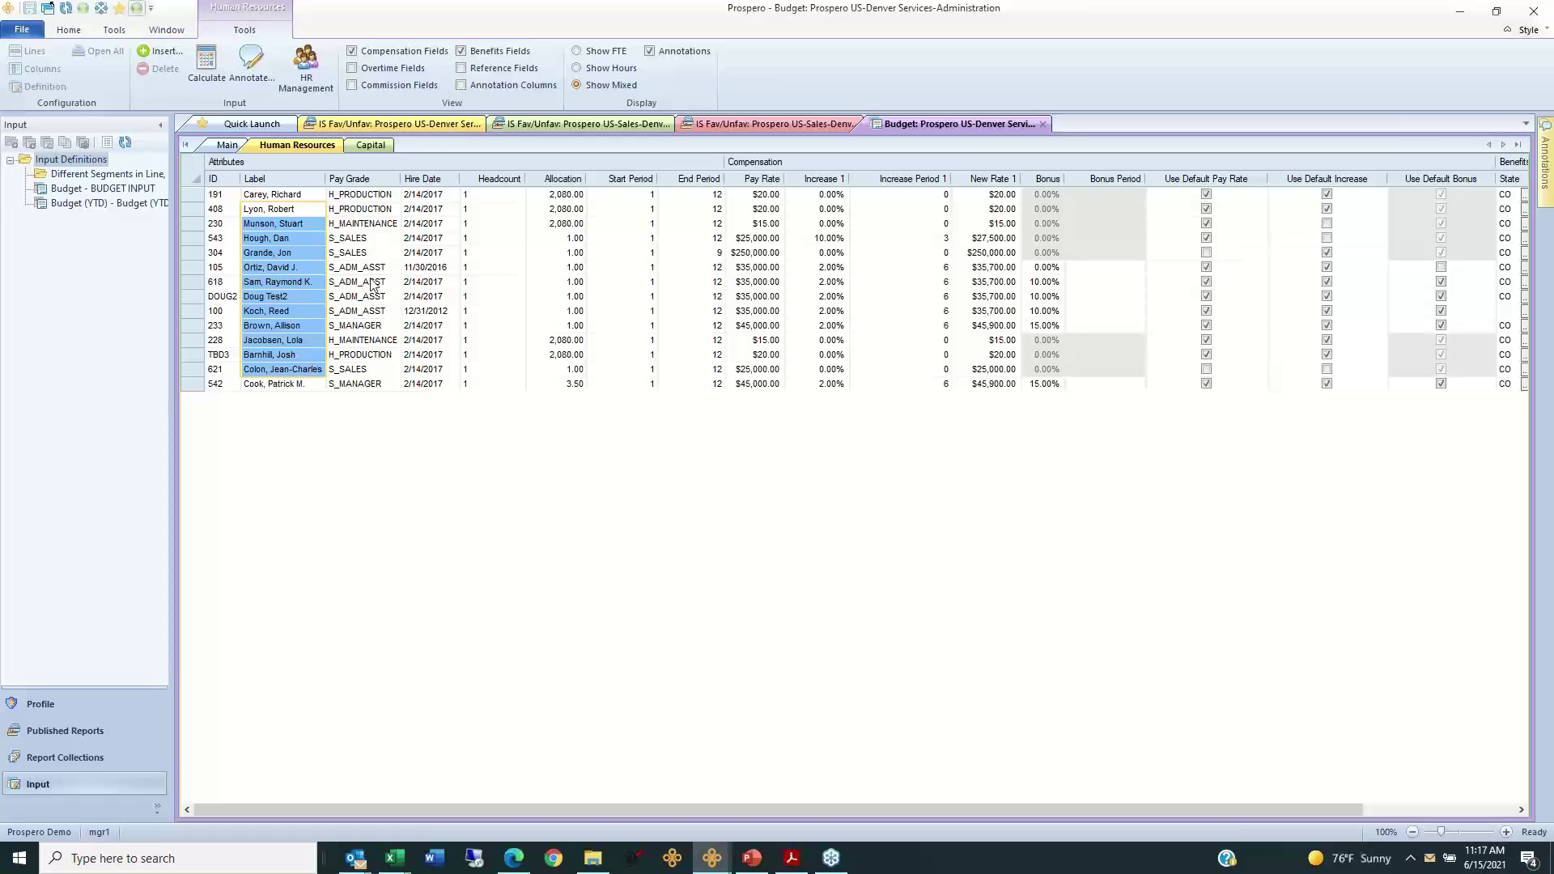
{"action": "left_click_drag", "start_coordinate": [421, 212], "coordinate": [425, 326]}
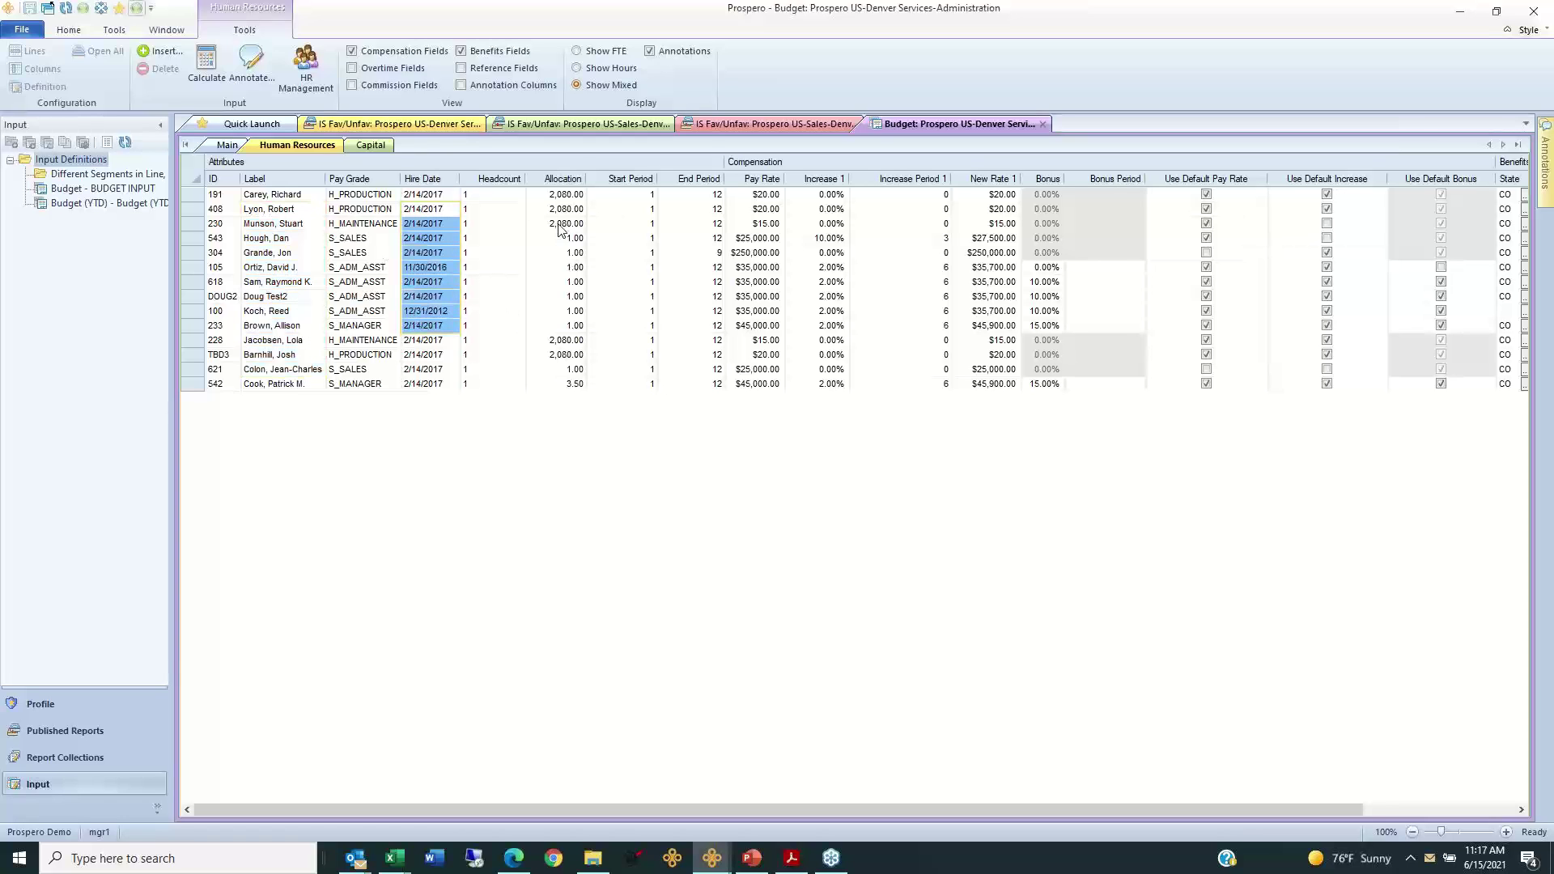
{"action": "left_click_drag", "start_coordinate": [561, 225], "coordinate": [550, 346]}
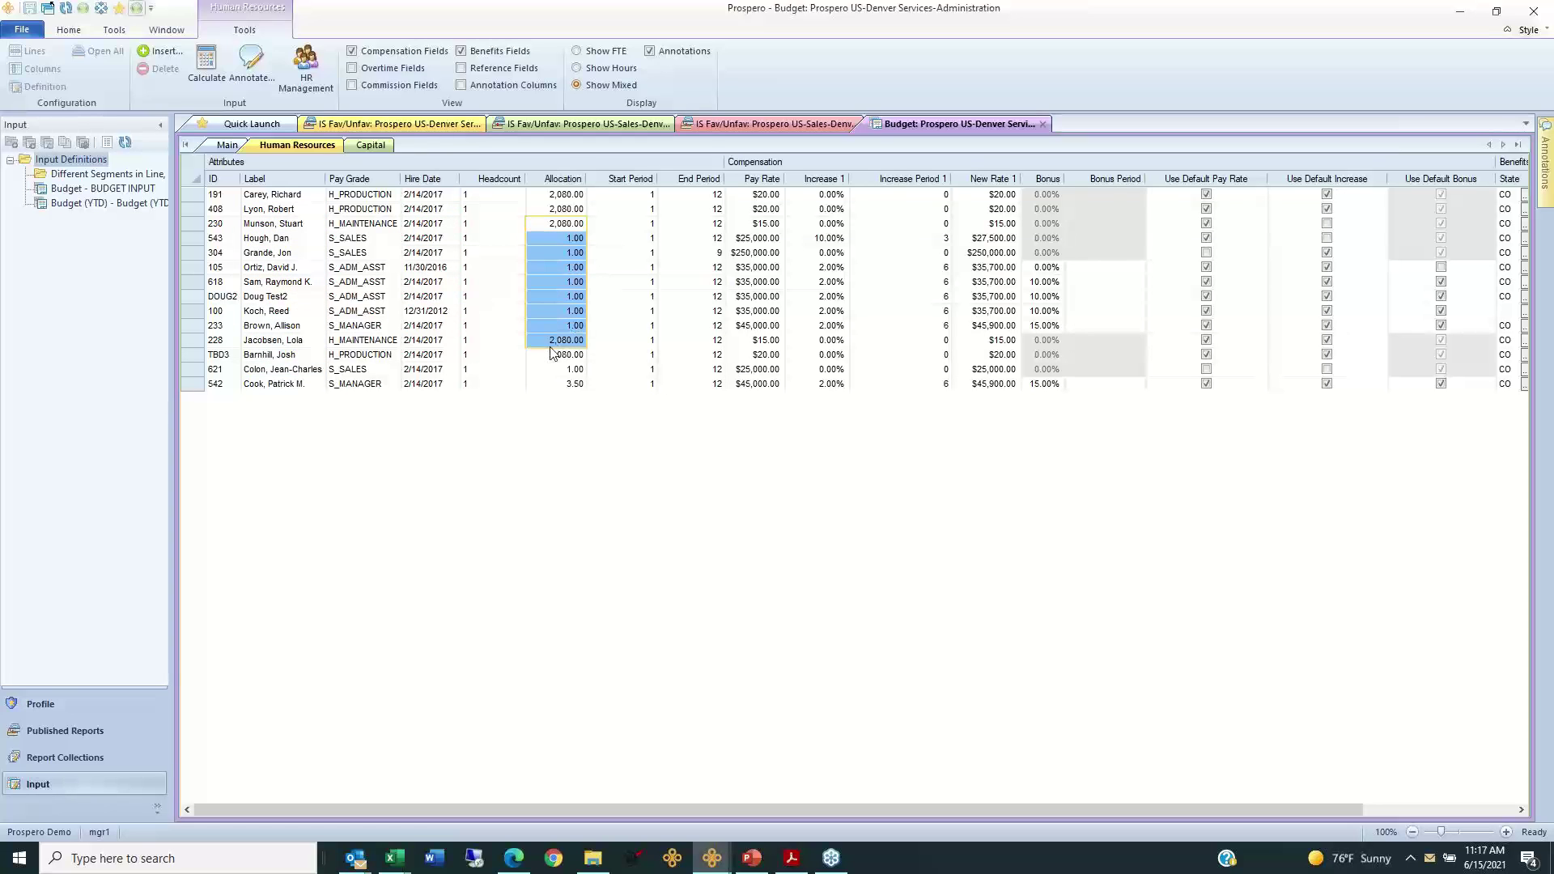
{"action": "left_click", "coordinate": [578, 70]}
{"action": "left_click", "coordinate": [578, 53]}
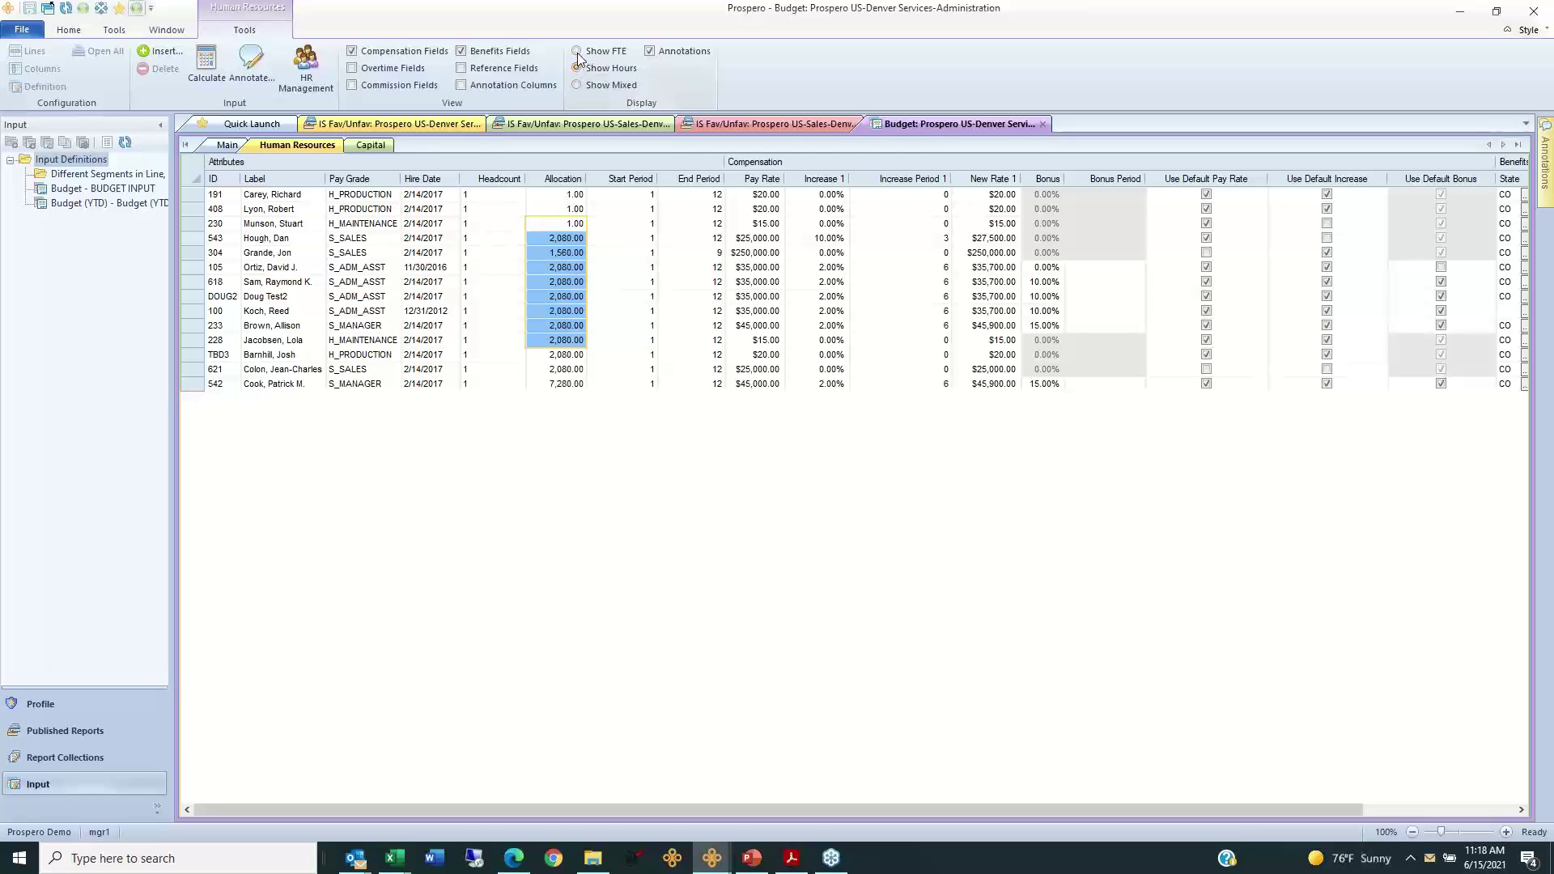
Step: Review the employees' start and end periods, pay rates and increases, plus the State and Health benefits fields
{"action": "left_click_drag", "start_coordinate": [635, 212], "coordinate": [668, 296]}
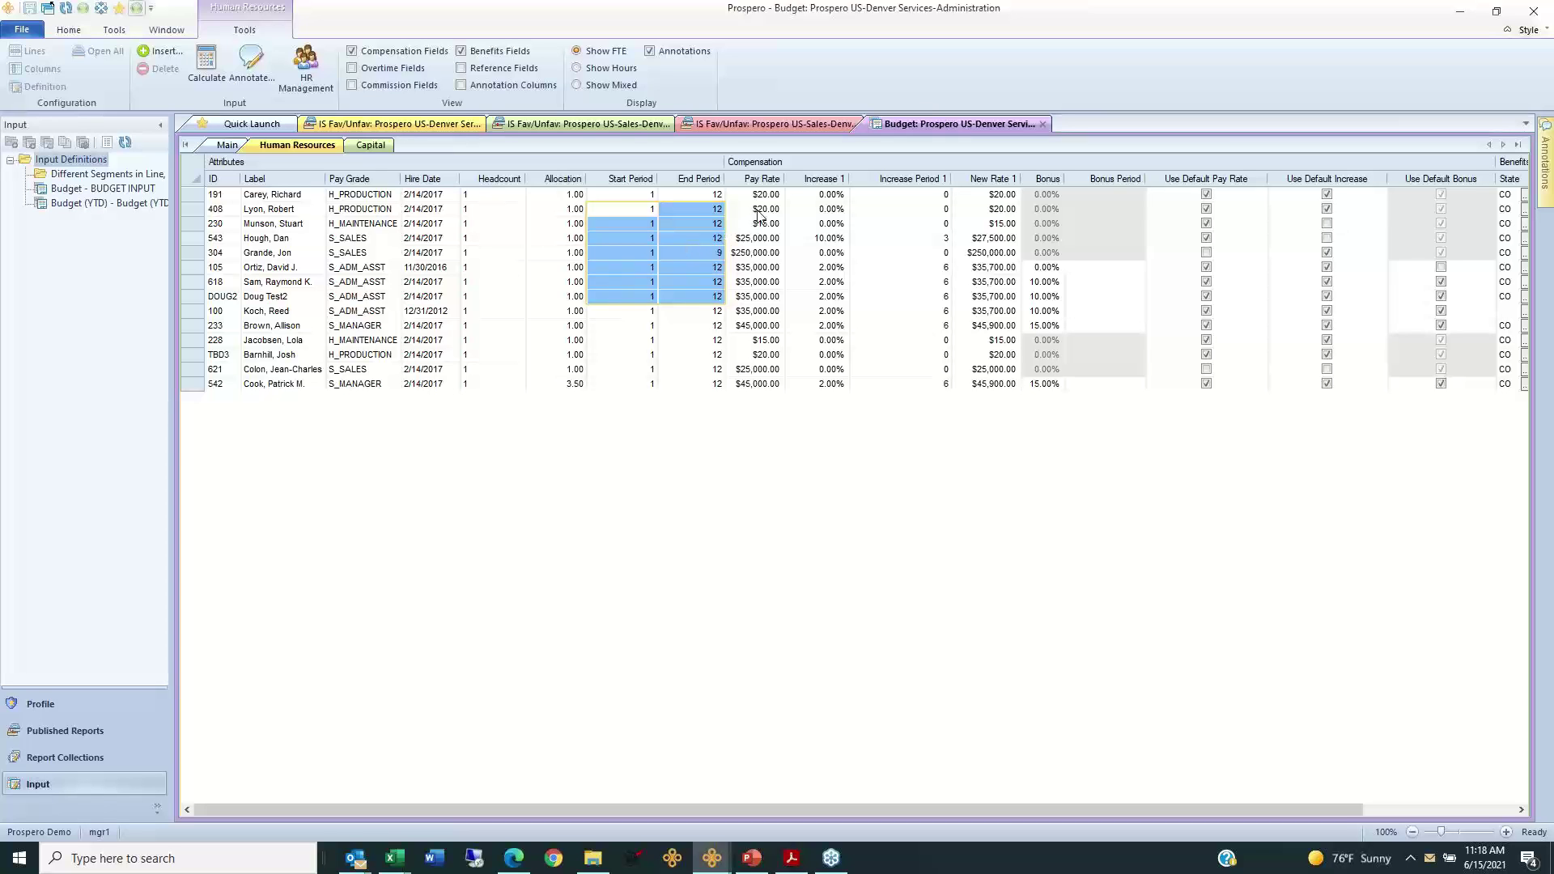
{"action": "left_click_drag", "start_coordinate": [761, 209], "coordinate": [916, 296]}
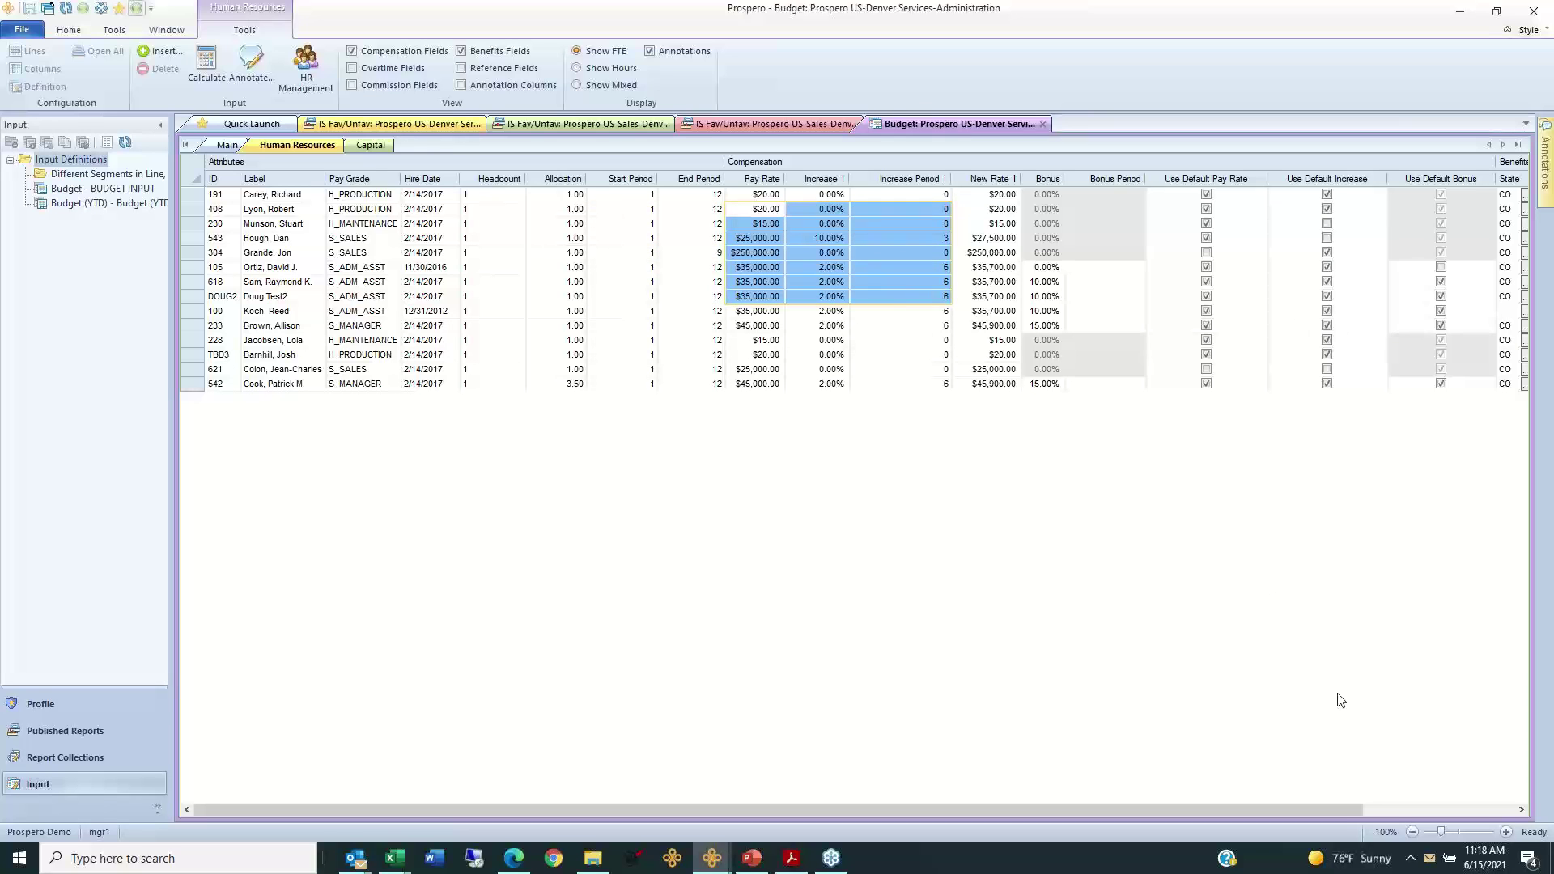
{"action": "left_click", "coordinate": [1454, 807]}
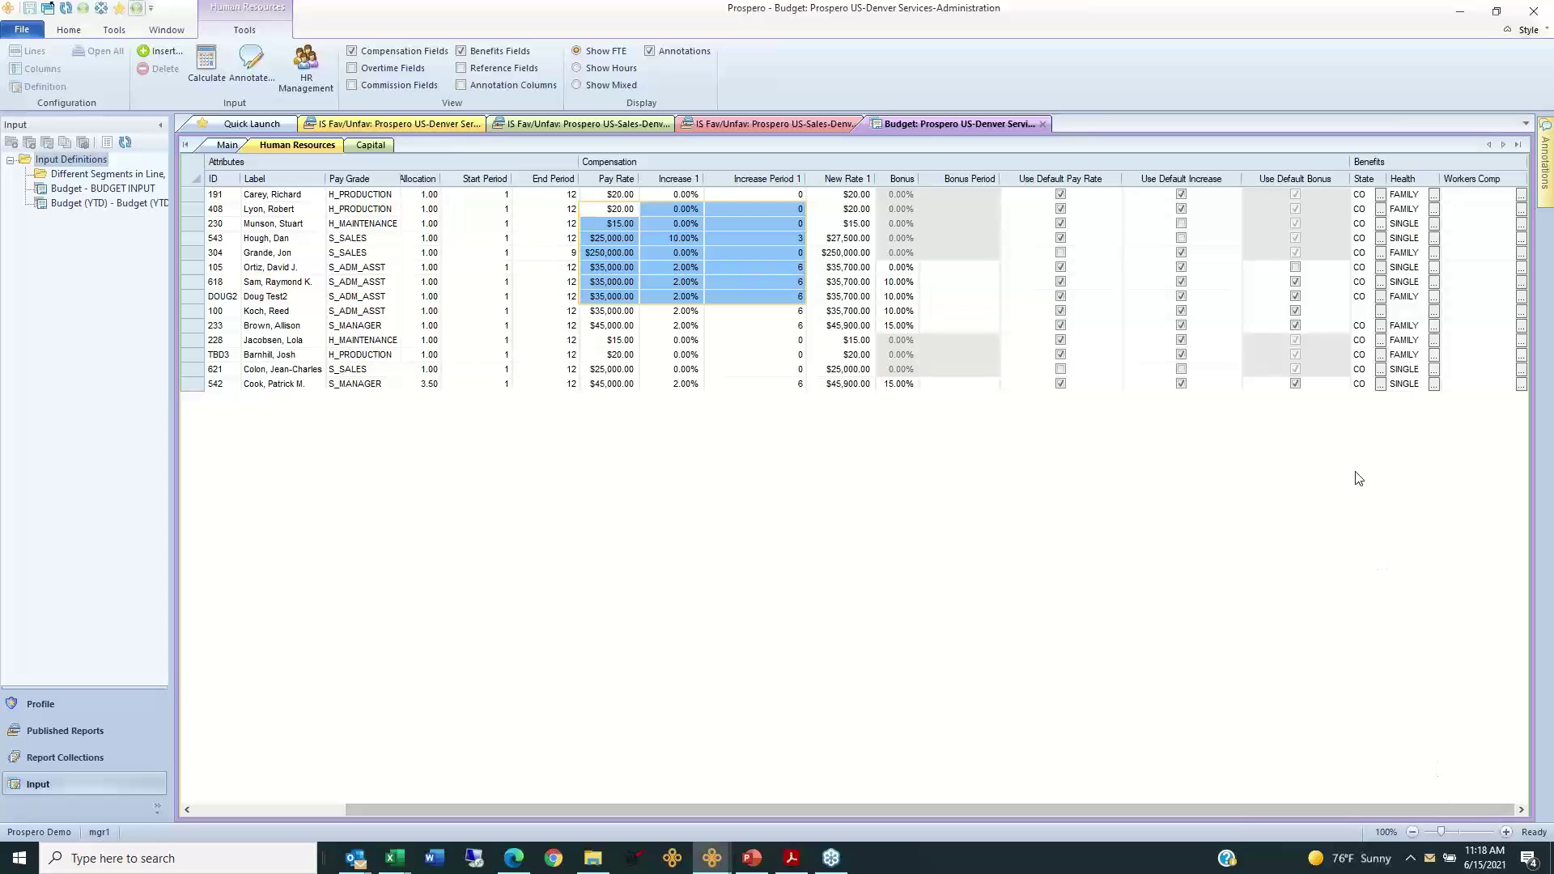
{"action": "left_click_drag", "start_coordinate": [1359, 209], "coordinate": [1358, 370]}
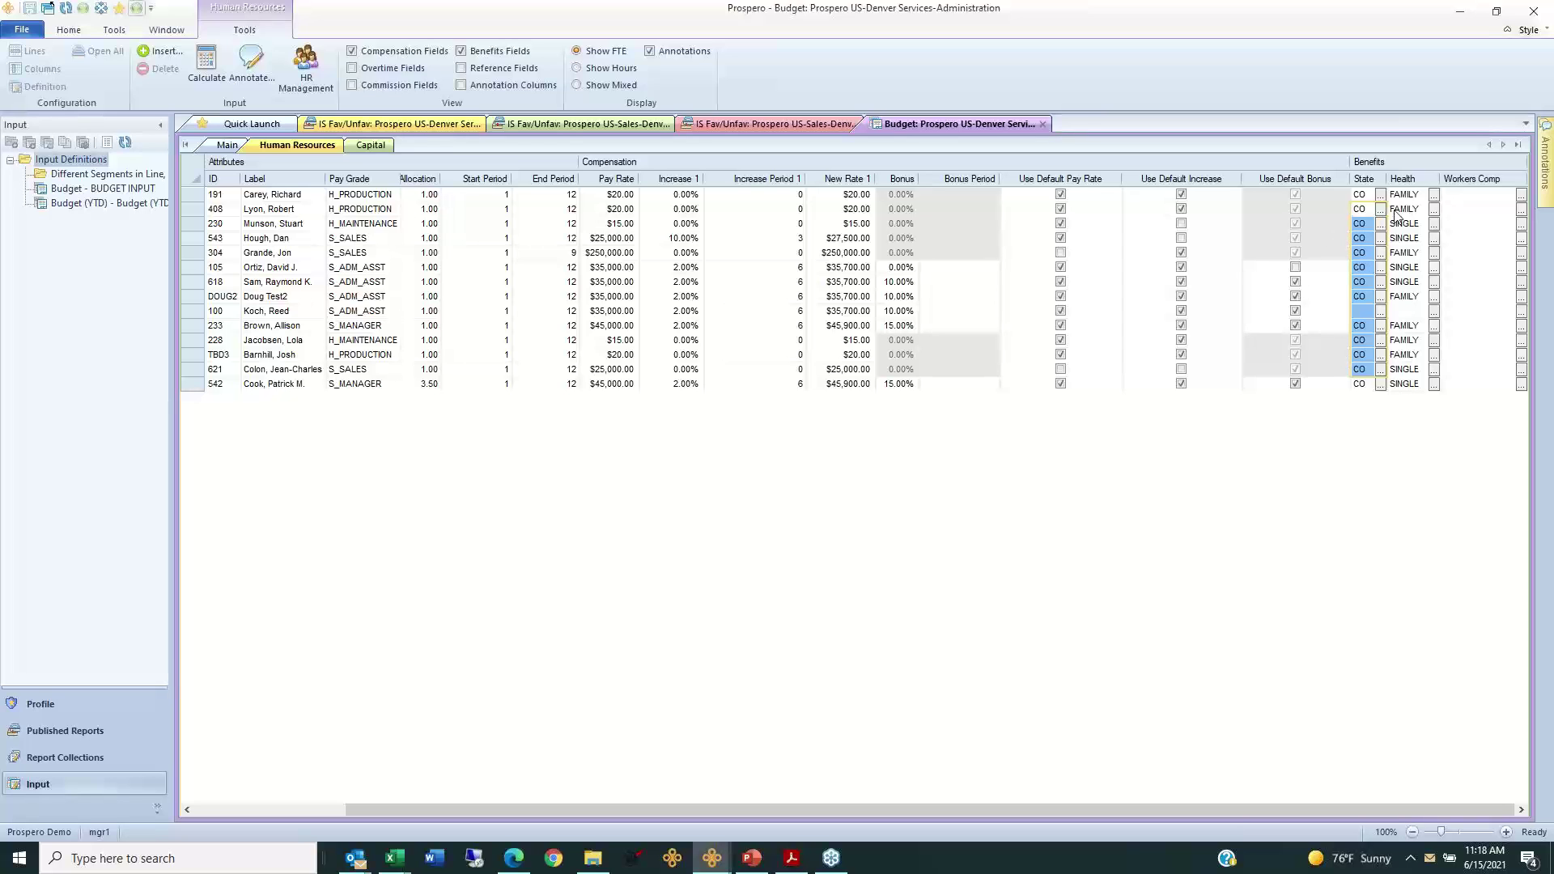
{"action": "left_click_drag", "start_coordinate": [1400, 209], "coordinate": [1402, 238]}
{"action": "left_click_drag", "start_coordinate": [1401, 331], "coordinate": [1403, 299]}
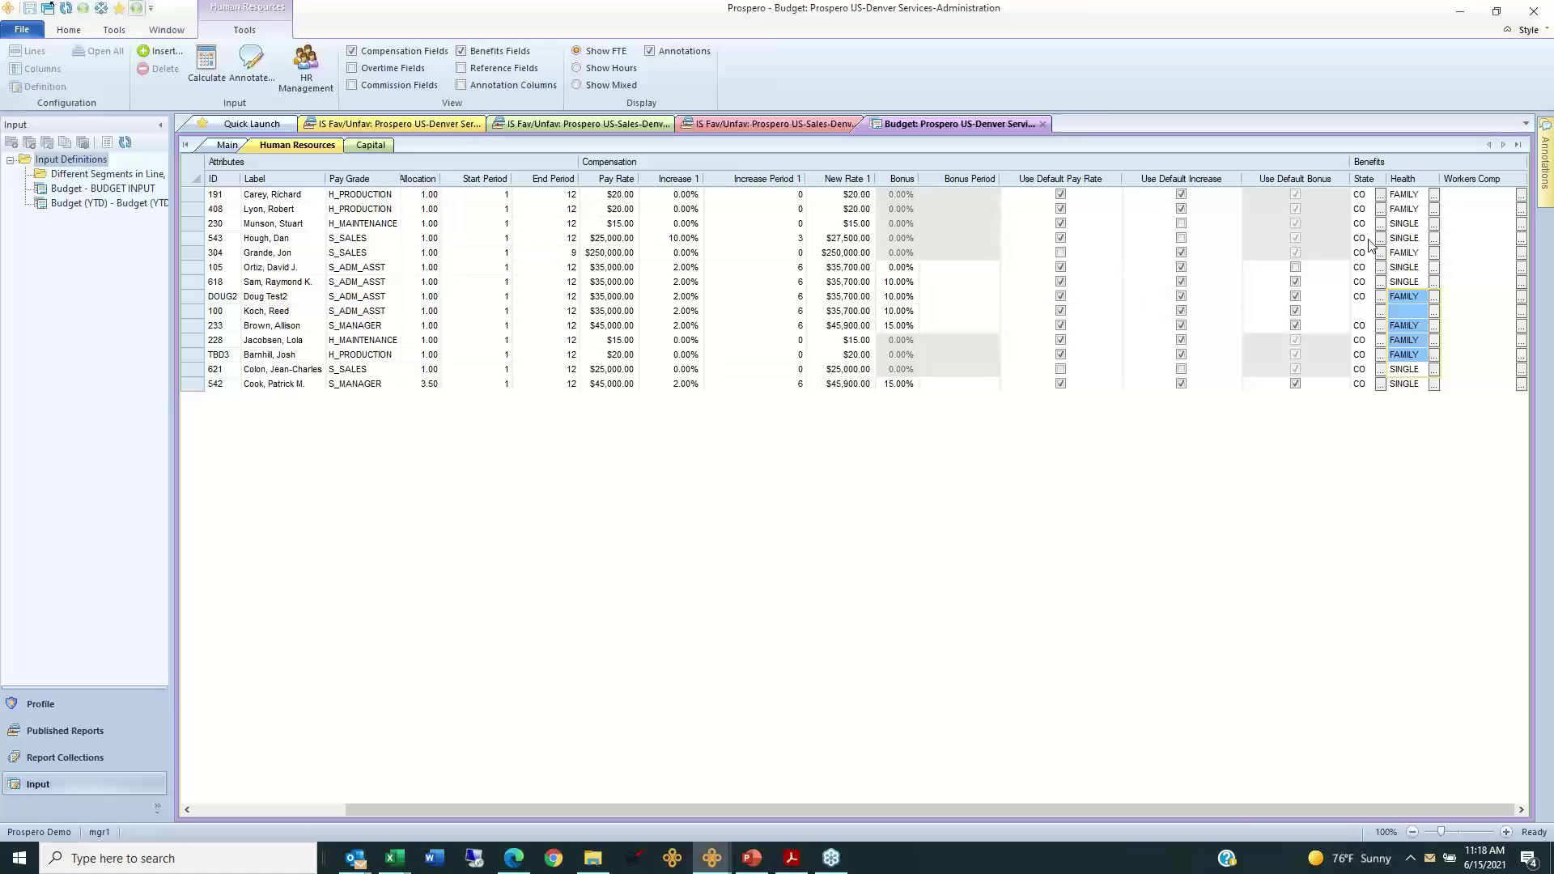
{"action": "mouse_move", "coordinate": [1361, 224]}
{"action": "left_mouse_down"}
{"action": "mouse_move", "coordinate": [1363, 238]}
{"action": "mouse_move", "coordinate": [1408, 239]}
{"action": "left_mouse_up"}
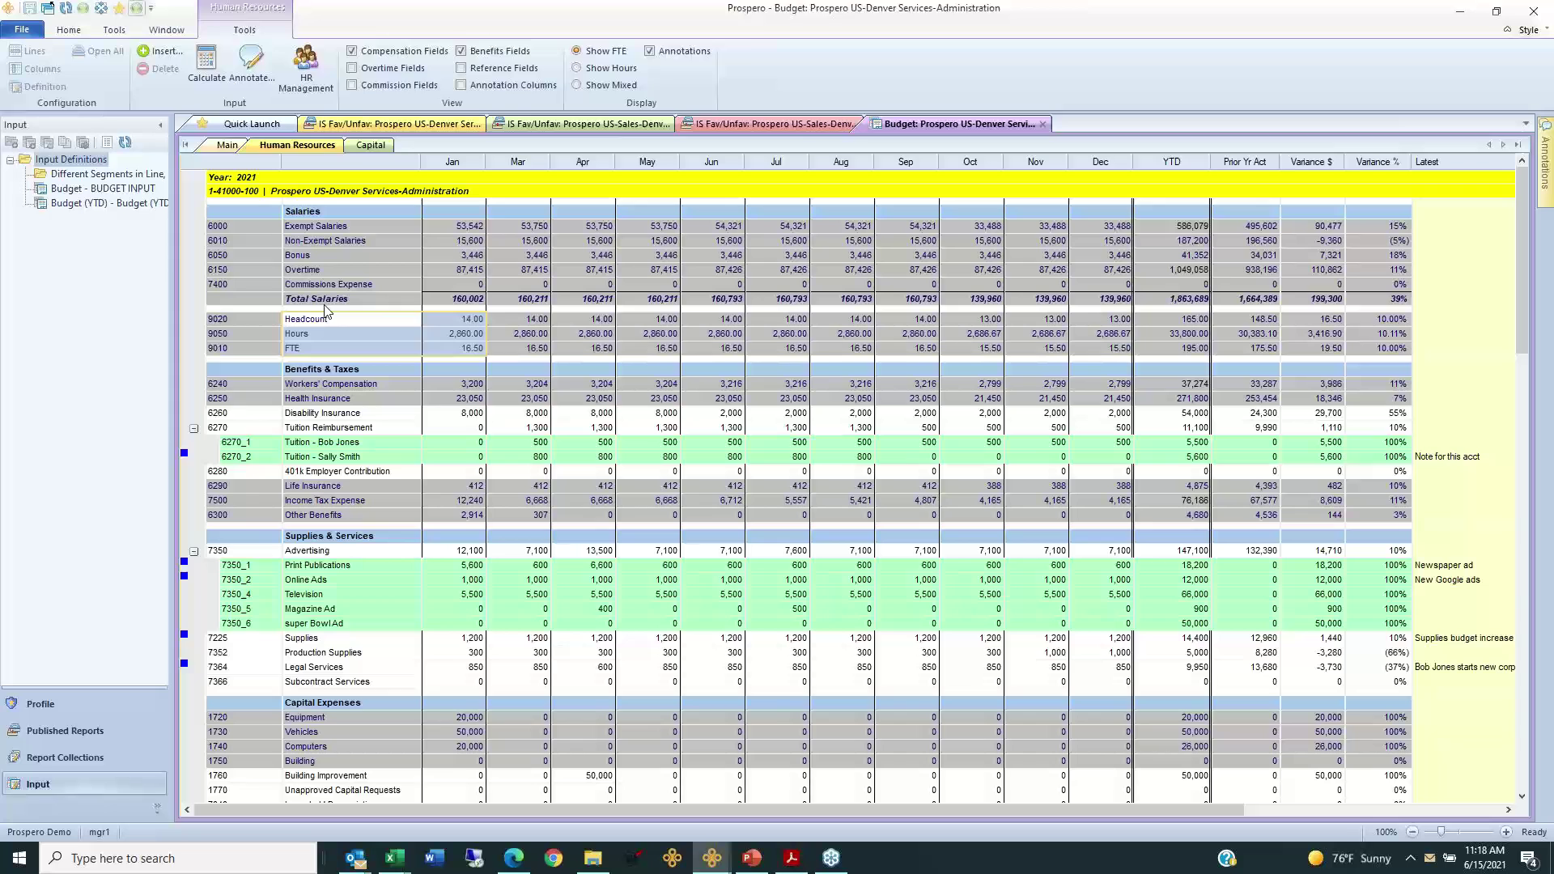
Step: Return to the Main budget sheet and bring up the open Prospero US-Denver Services income statement
{"action": "left_click", "coordinate": [227, 146]}
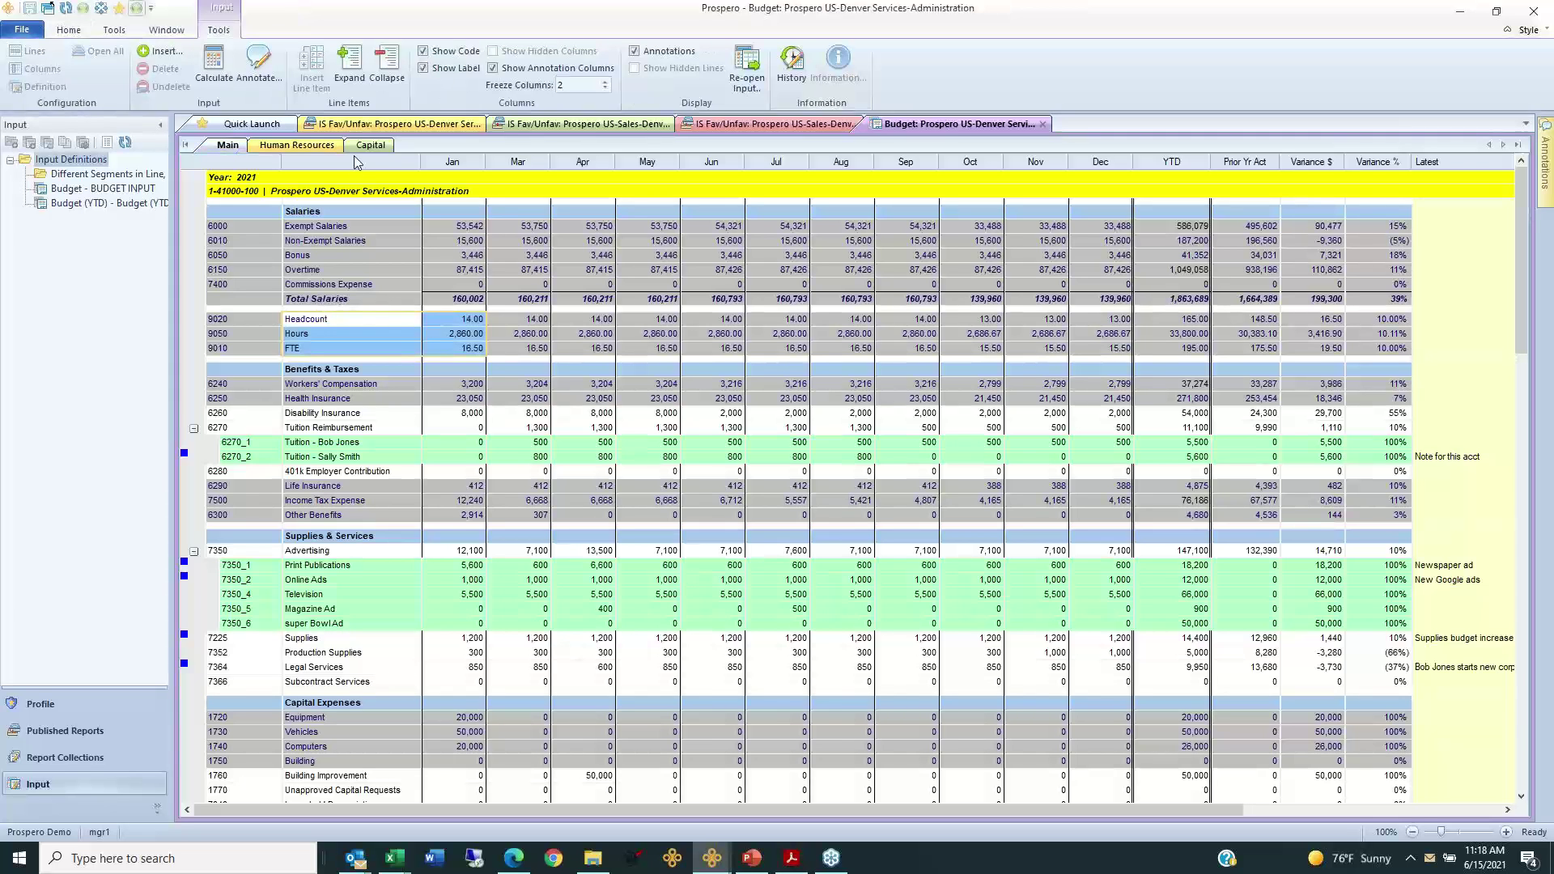
{"action": "left_click", "coordinate": [376, 127]}
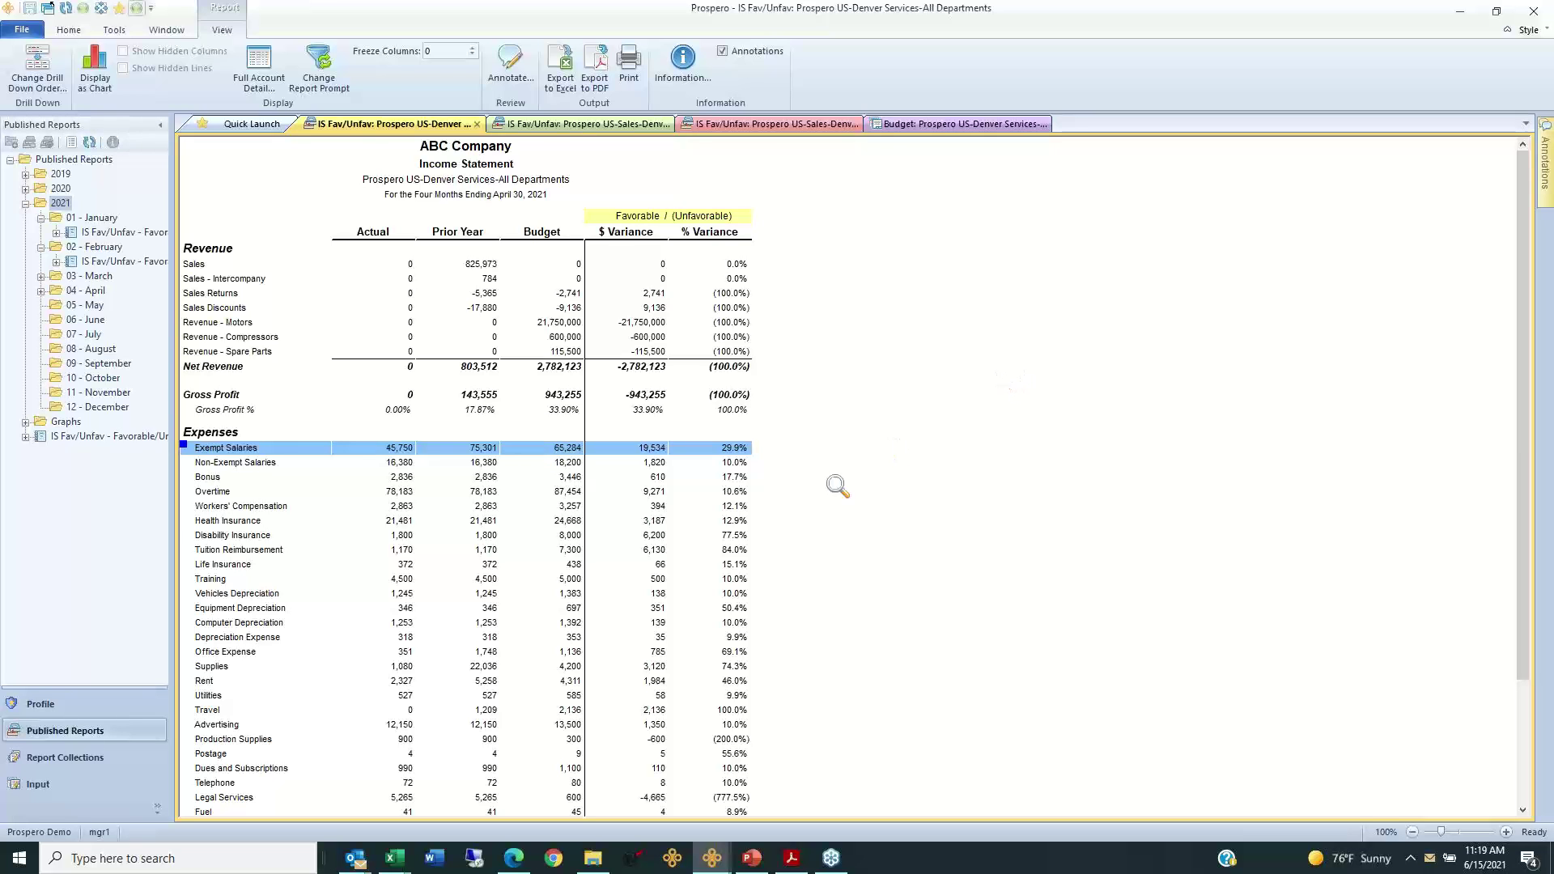
Step: Switch to the PowerPoint presentation, select agenda slide 20 and present it as a slide show
{"action": "left_click", "coordinate": [752, 857]}
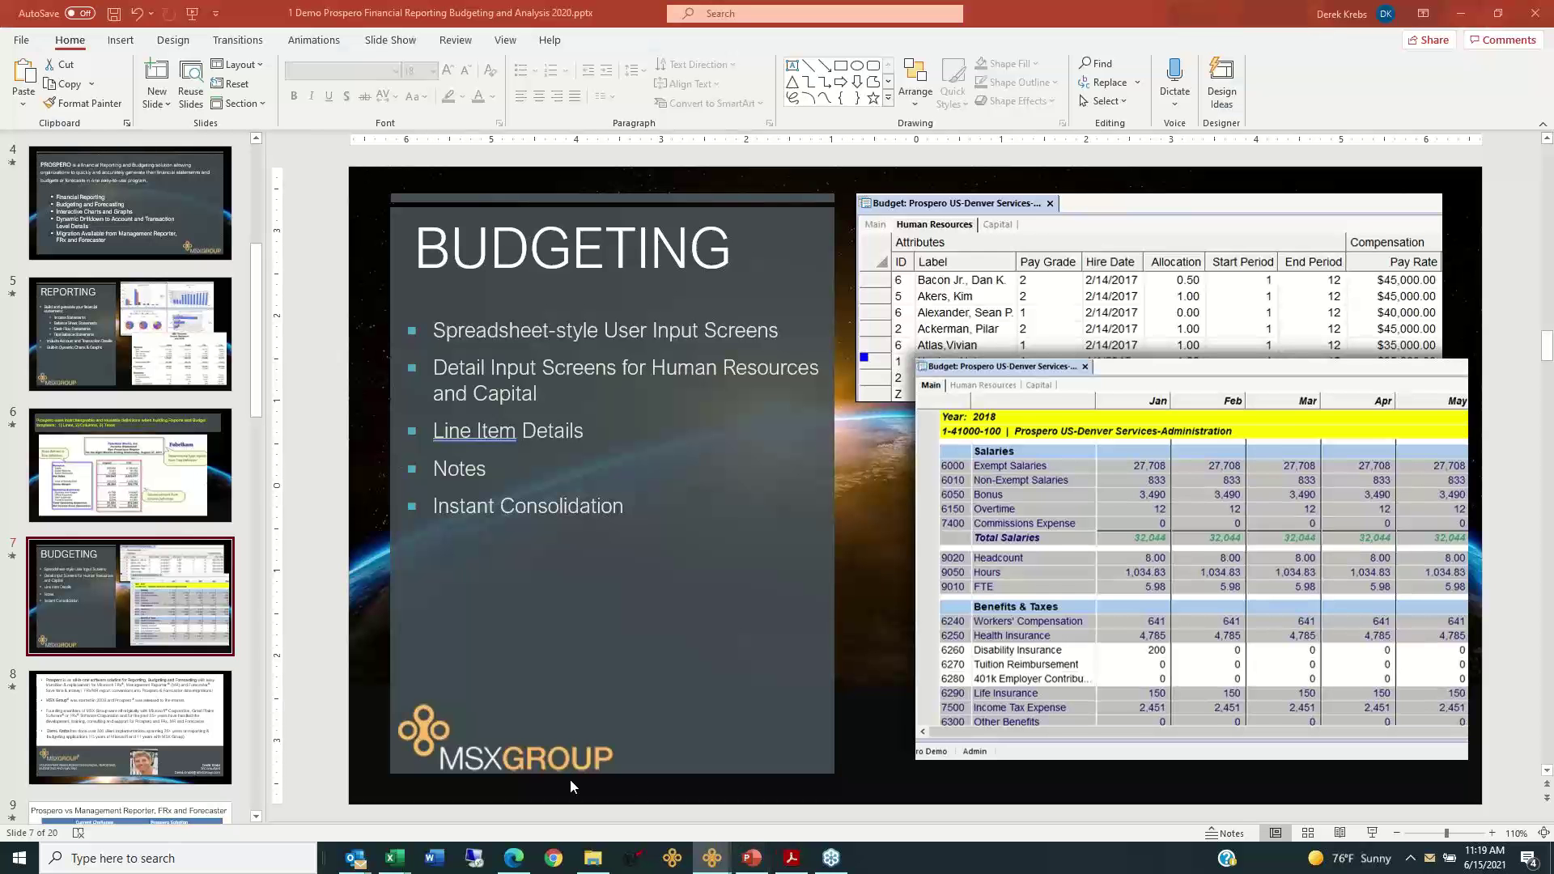
{"action": "left_click", "coordinate": [257, 793]}
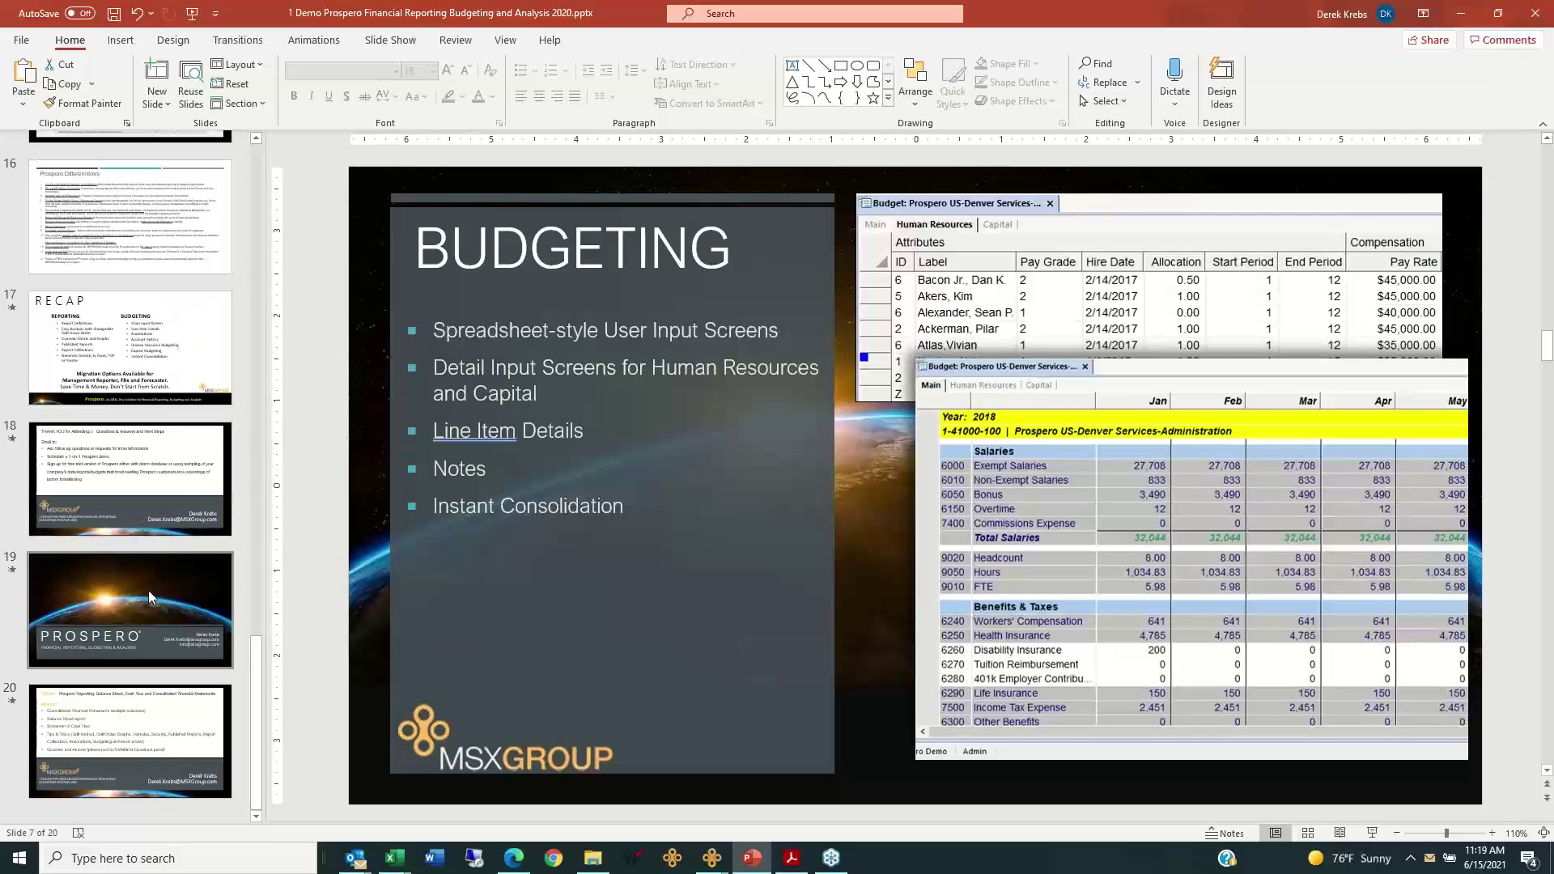
{"action": "left_click", "coordinate": [164, 753]}
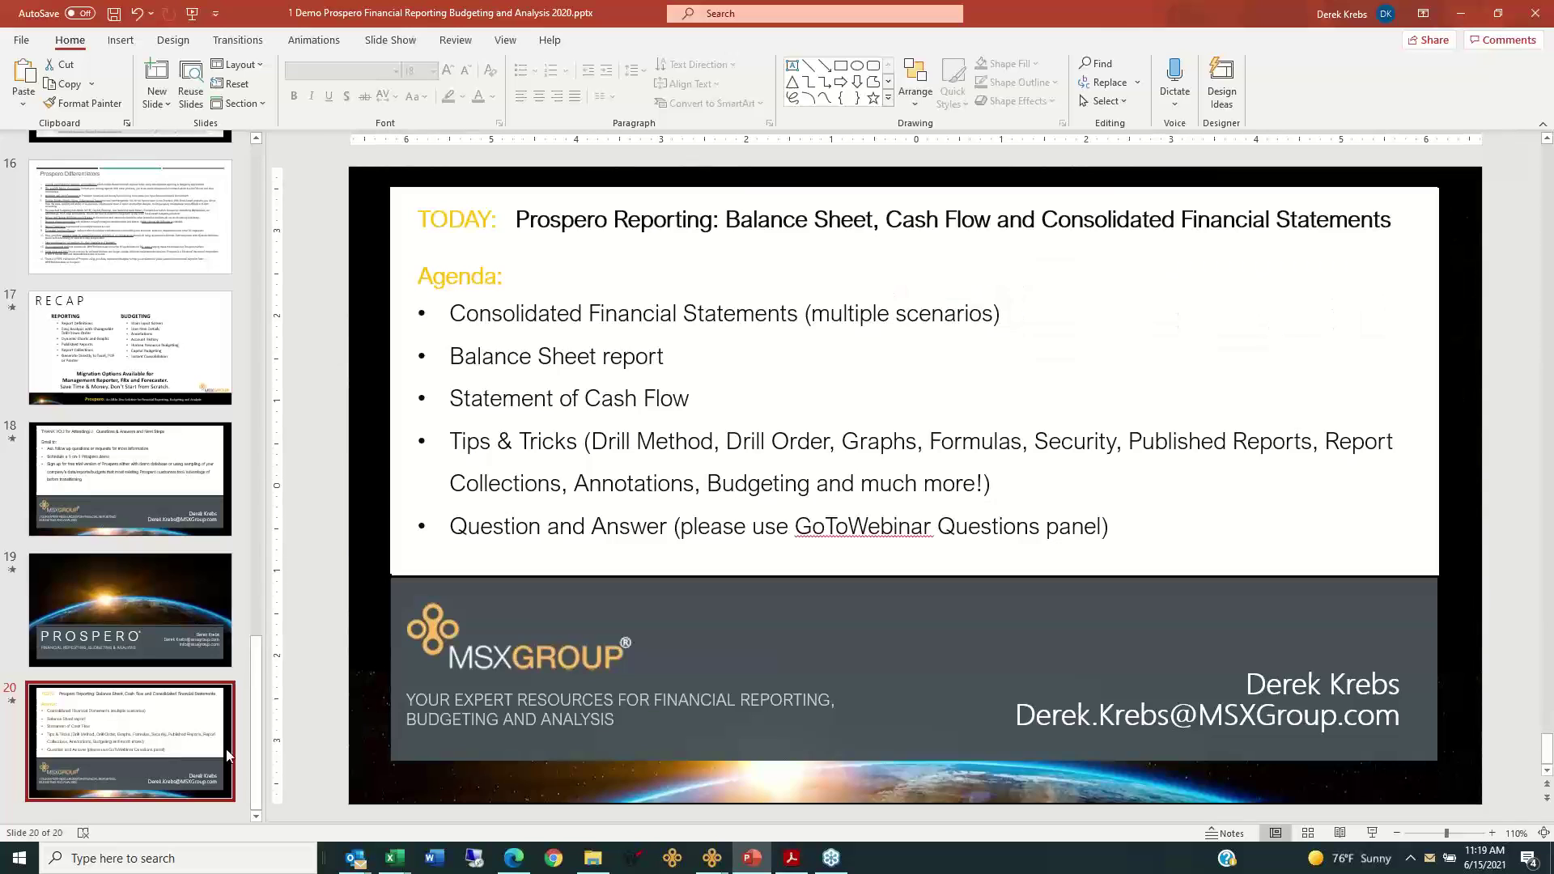
{"action": "left_click", "coordinate": [1371, 832]}
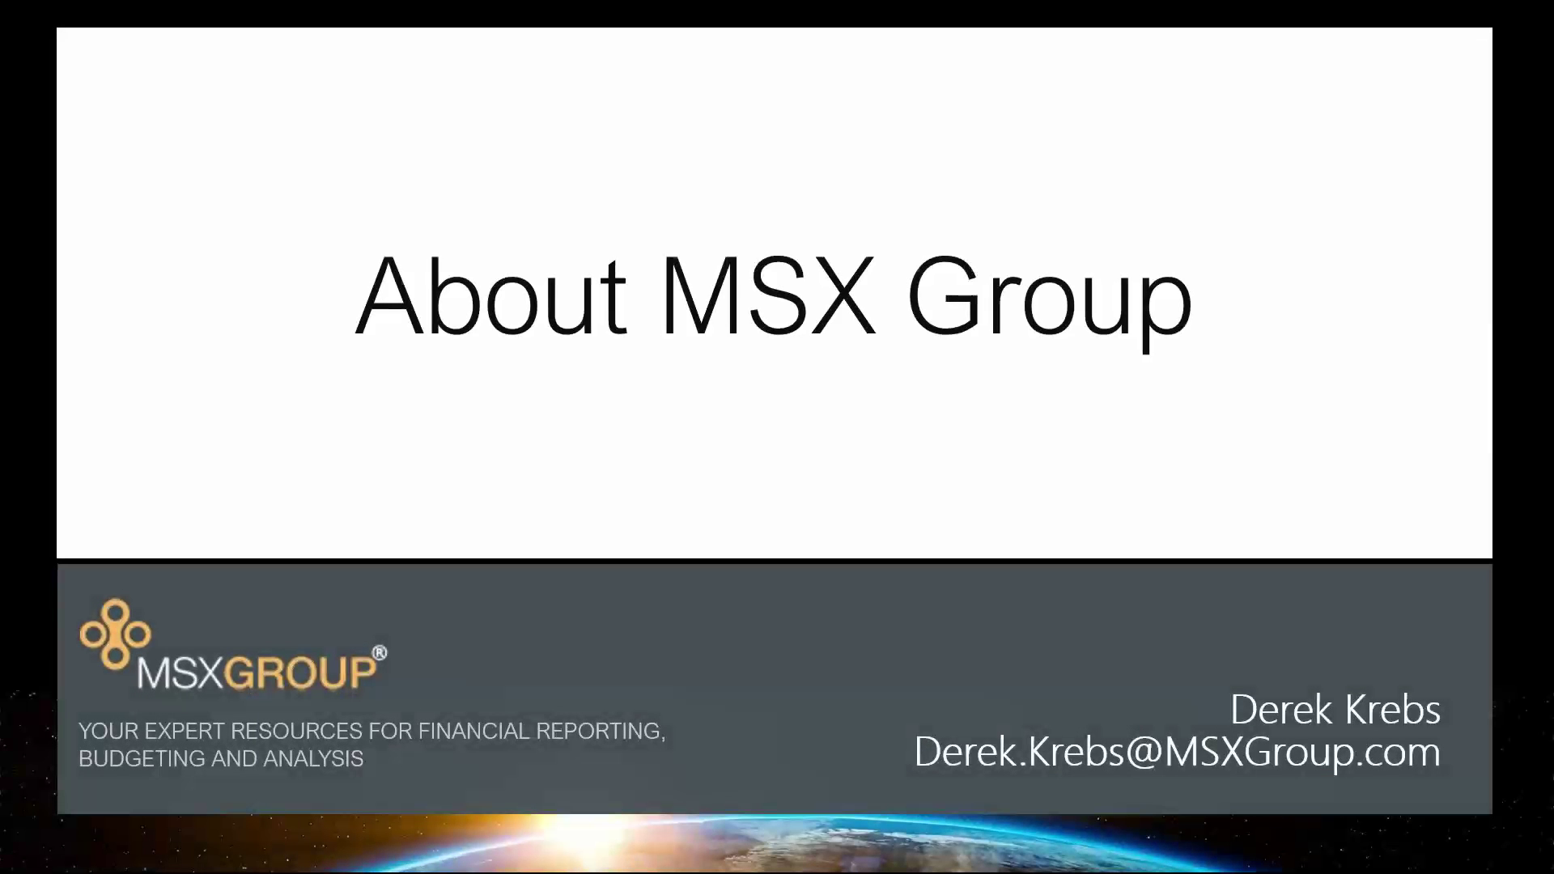
{"action": "key", "text": "Right"}
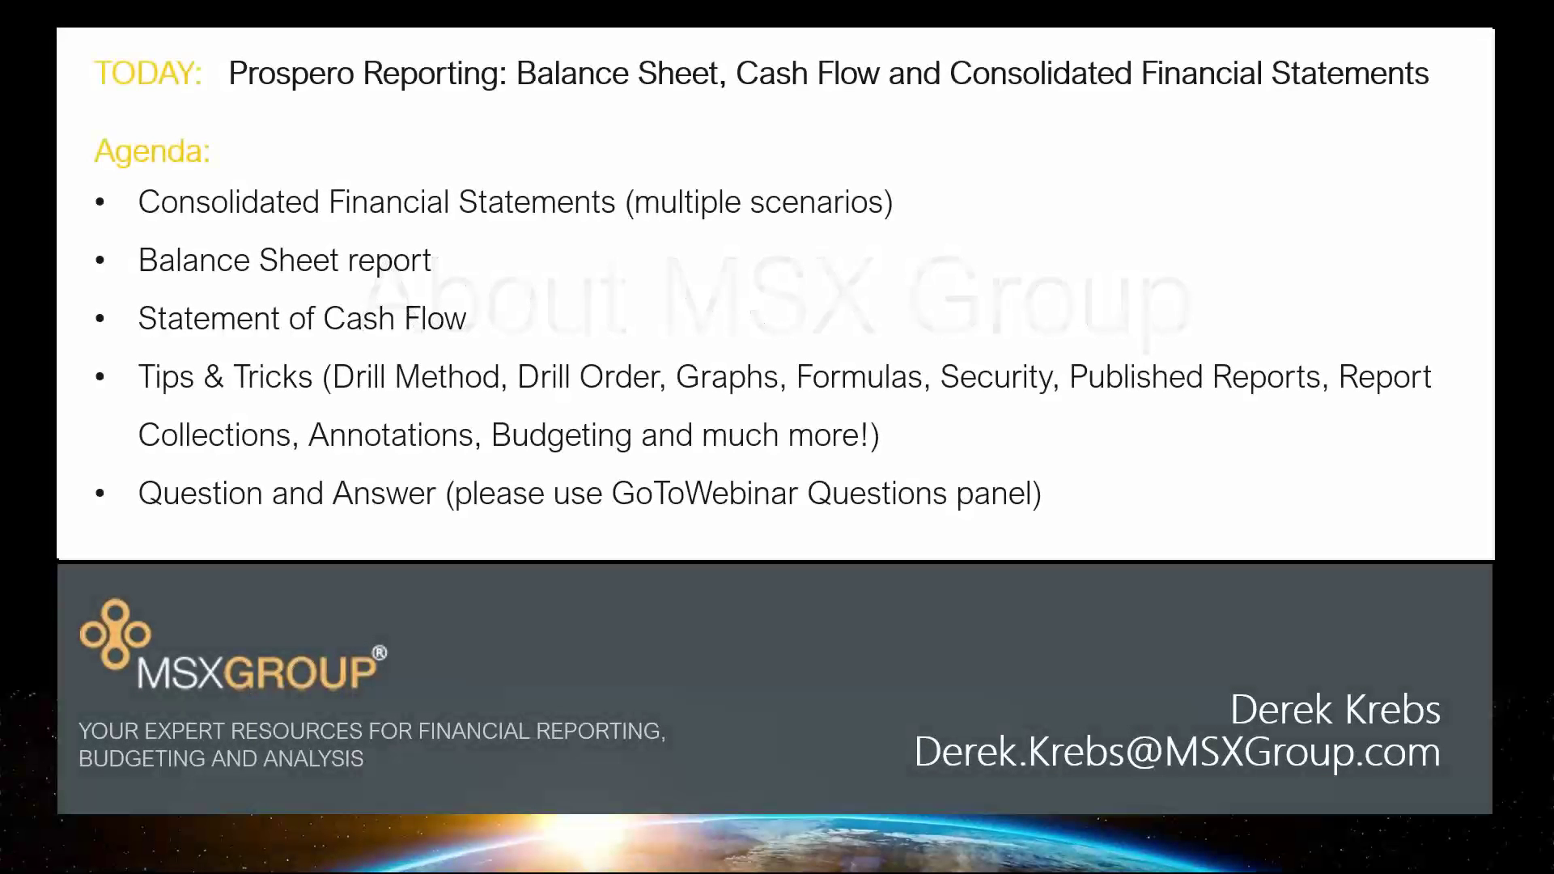